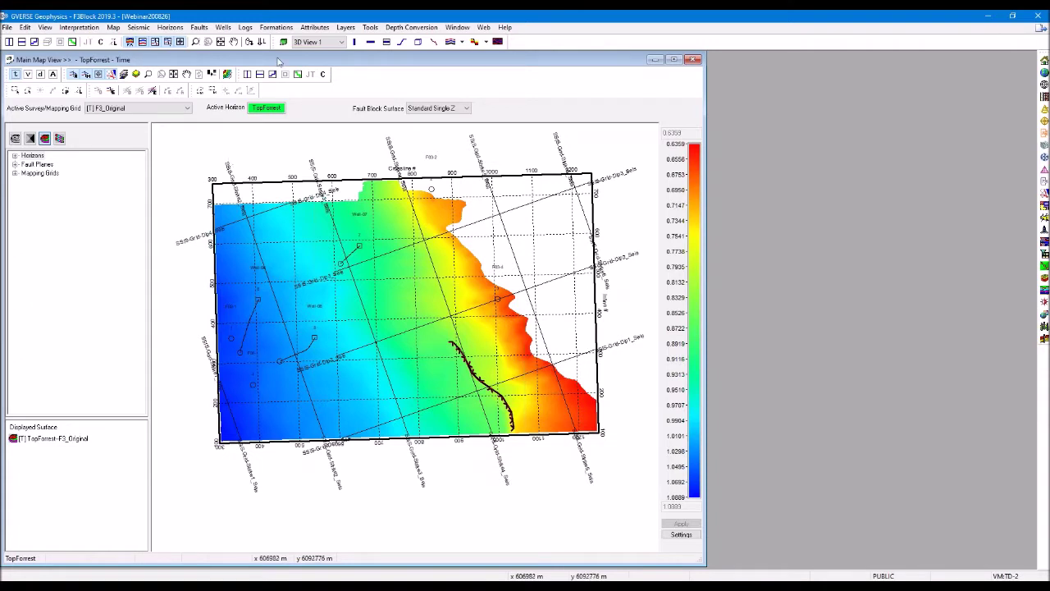
Open the Interpretation Manager and review the Amp_Orig, Envelope, Average Energy and Semblance versions of the F3_Original 3D survey
{"action": "left_click", "coordinate": [79, 27]}
{"action": "left_click", "coordinate": [91, 41]}
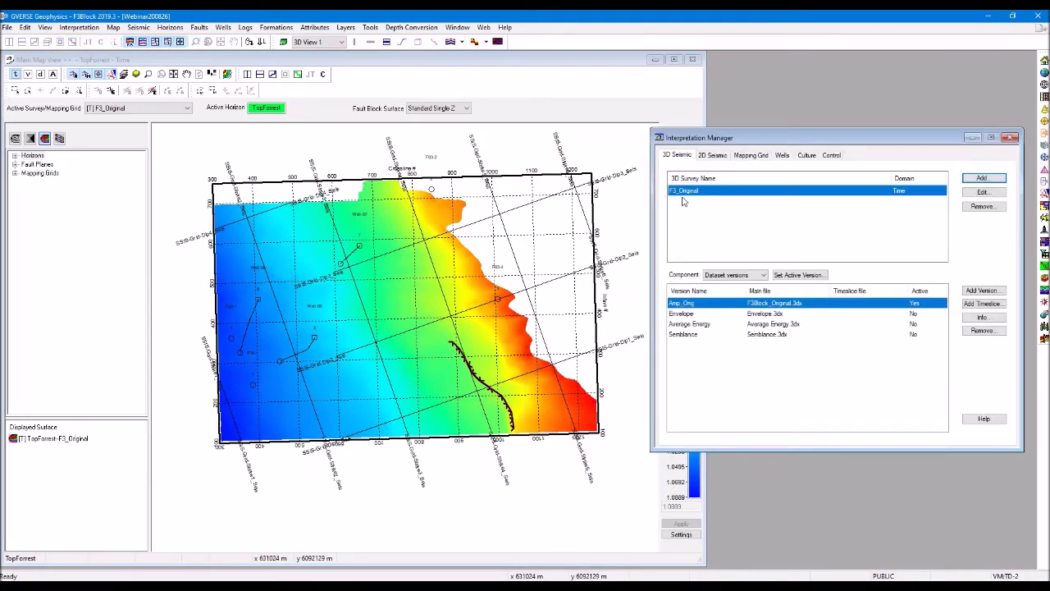
{"action": "left_click", "coordinate": [697, 315]}
{"action": "left_click", "coordinate": [698, 325]}
{"action": "left_click", "coordinate": [699, 333]}
{"action": "left_click", "coordinate": [697, 323]}
{"action": "left_click", "coordinate": [697, 304]}
Review the 2D seismic data, checking the DipLines program, the SSIS-Grid-Dip1_Seis line with its Original version, and the StrikeLines program
{"action": "left_click", "coordinate": [705, 160]}
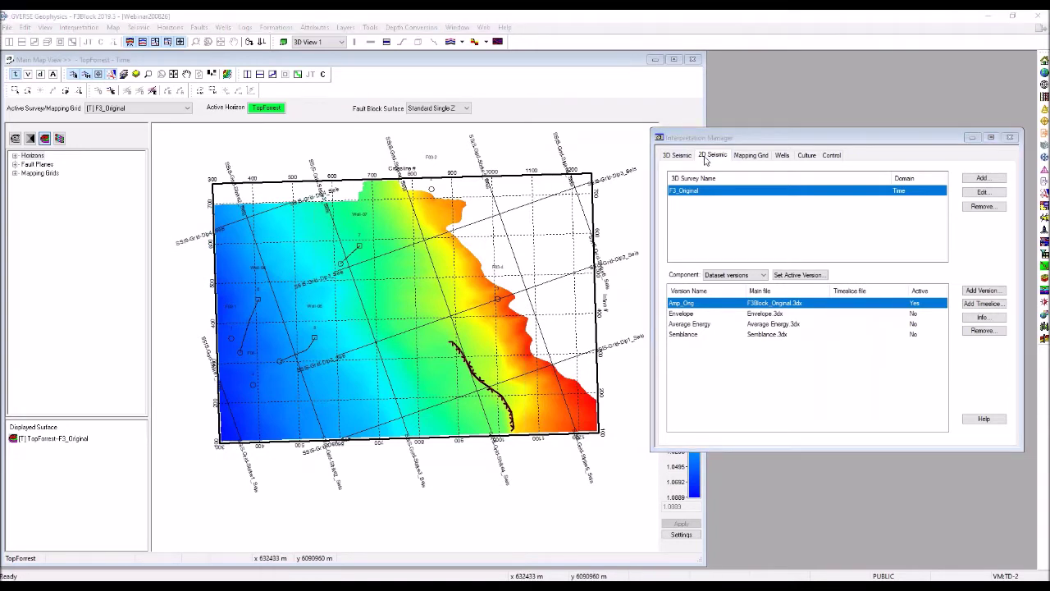
{"action": "left_click", "coordinate": [733, 210]}
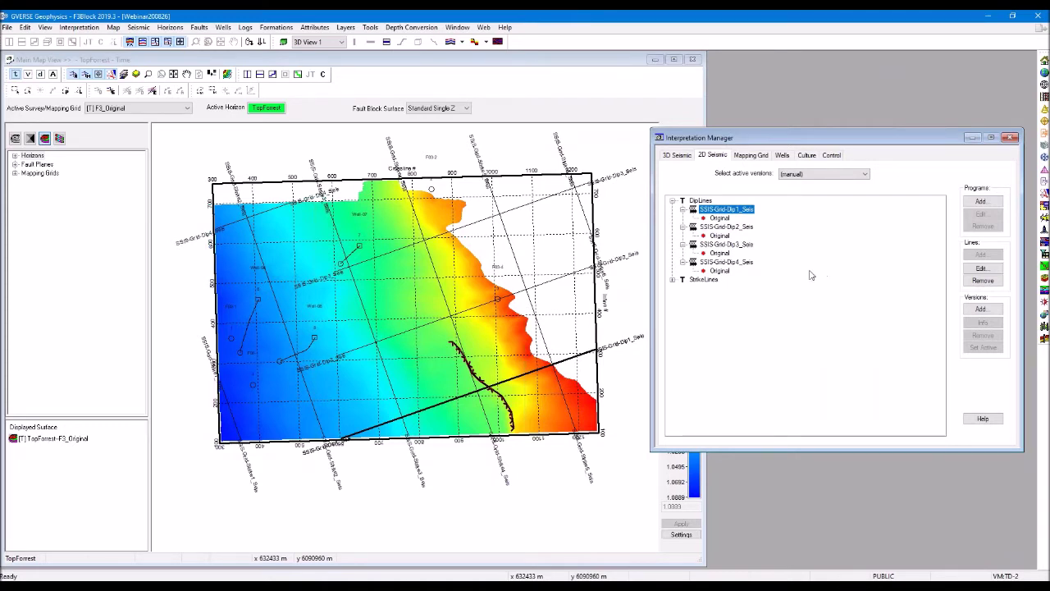
{"action": "left_click", "coordinate": [723, 218]}
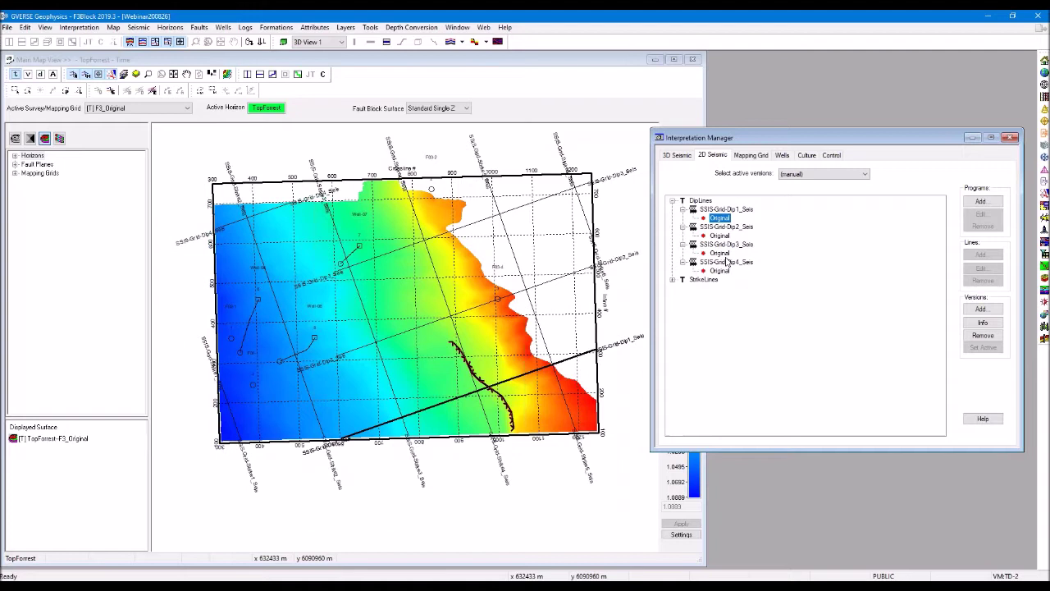
{"action": "left_click", "coordinate": [698, 202]}
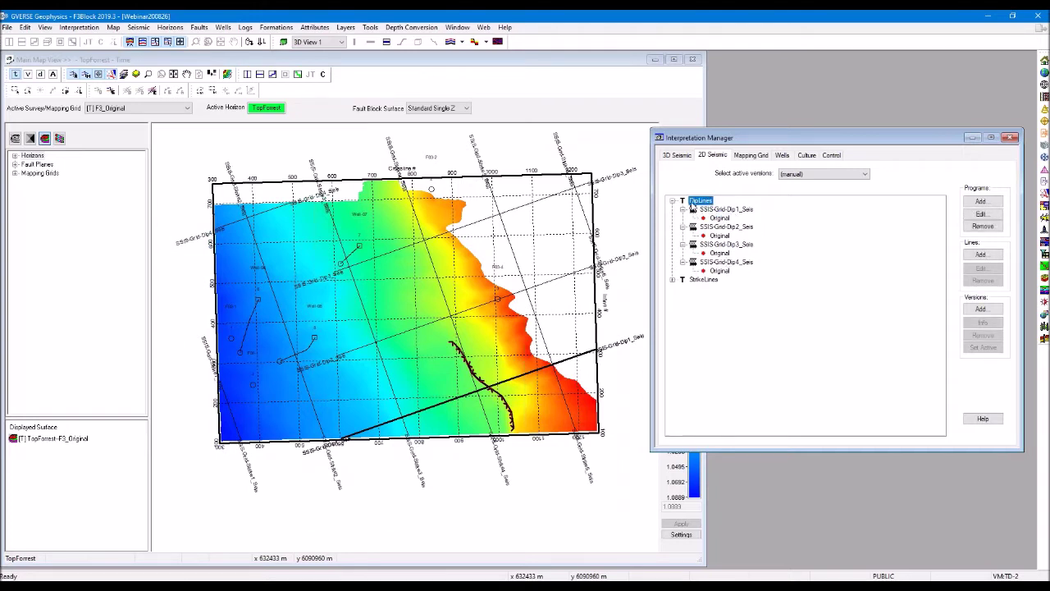
{"action": "left_click", "coordinate": [711, 282]}
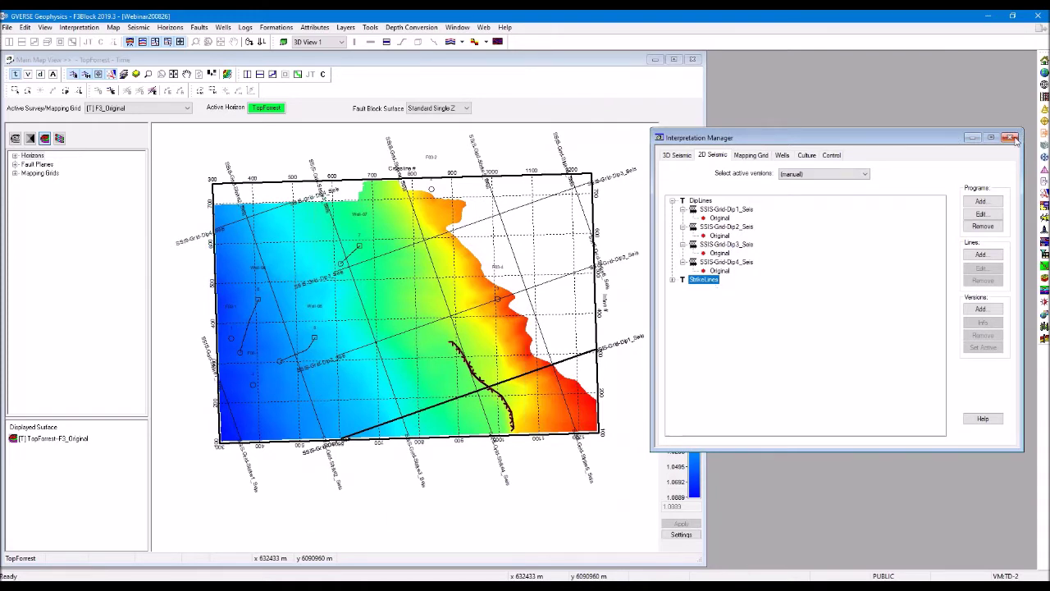
Review the list of project wells and close the Interpretation Manager
{"action": "left_click", "coordinate": [776, 159]}
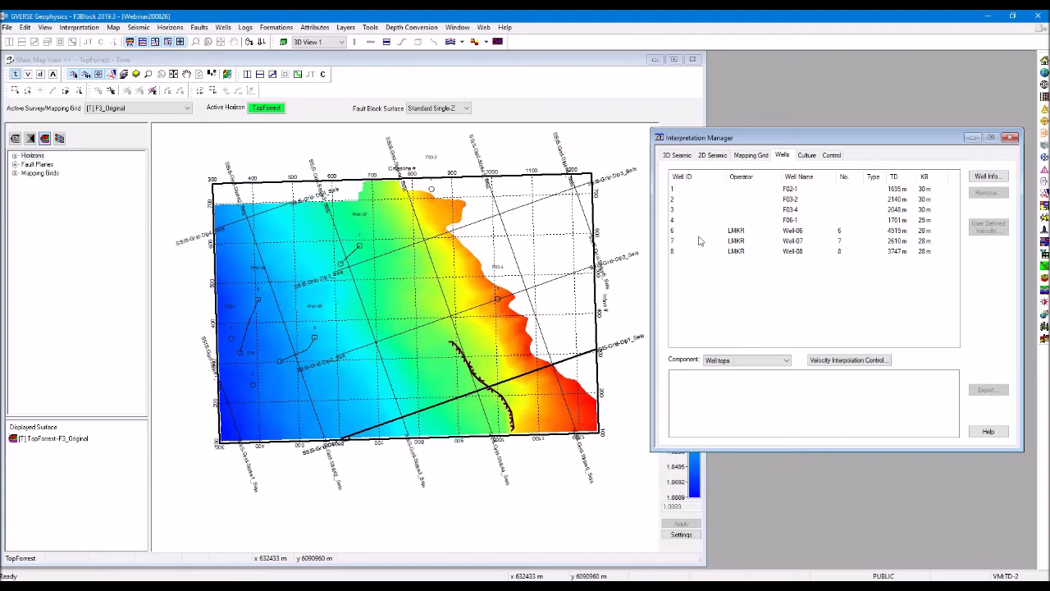
{"action": "left_click", "coordinate": [1010, 139]}
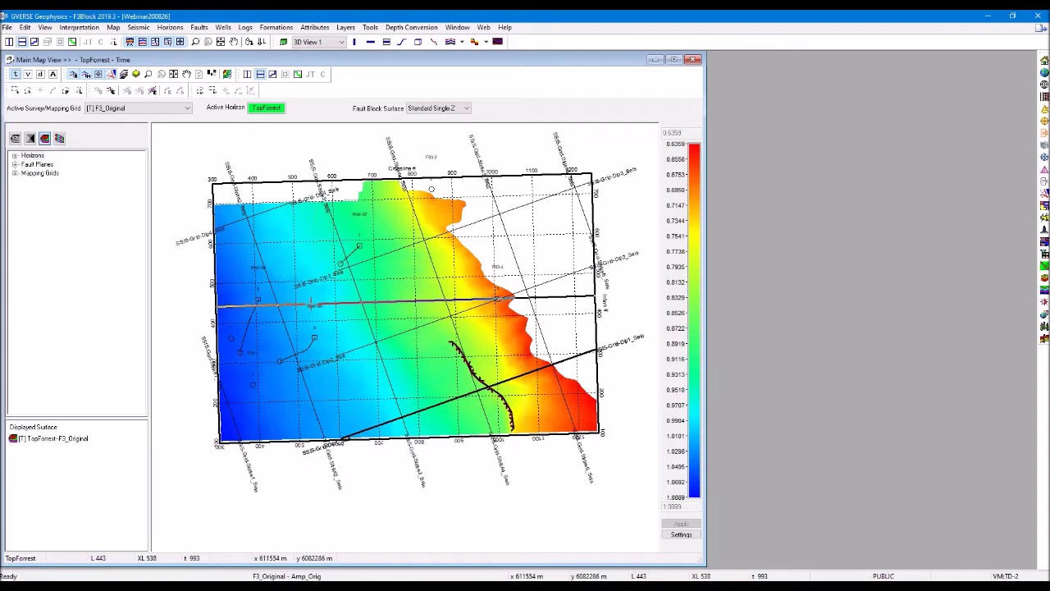
Display inline 444 of the F3_Original survey as a vertical seismic section from the map
{"action": "left_click", "coordinate": [311, 304]}
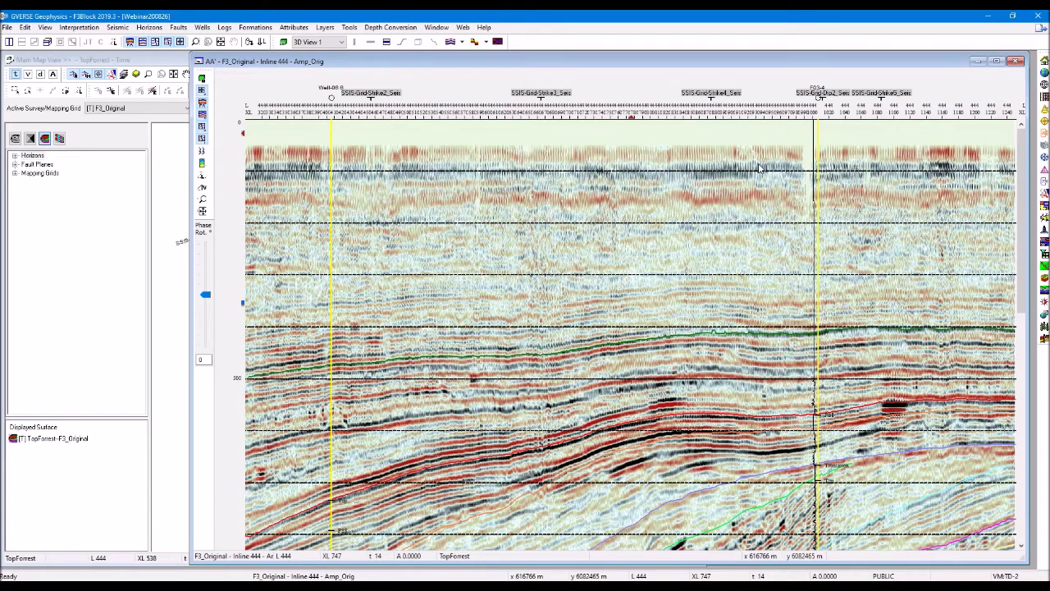
{"action": "scroll", "coordinate": [845, 298], "scroll_direction": "down", "scroll_amount": 3}
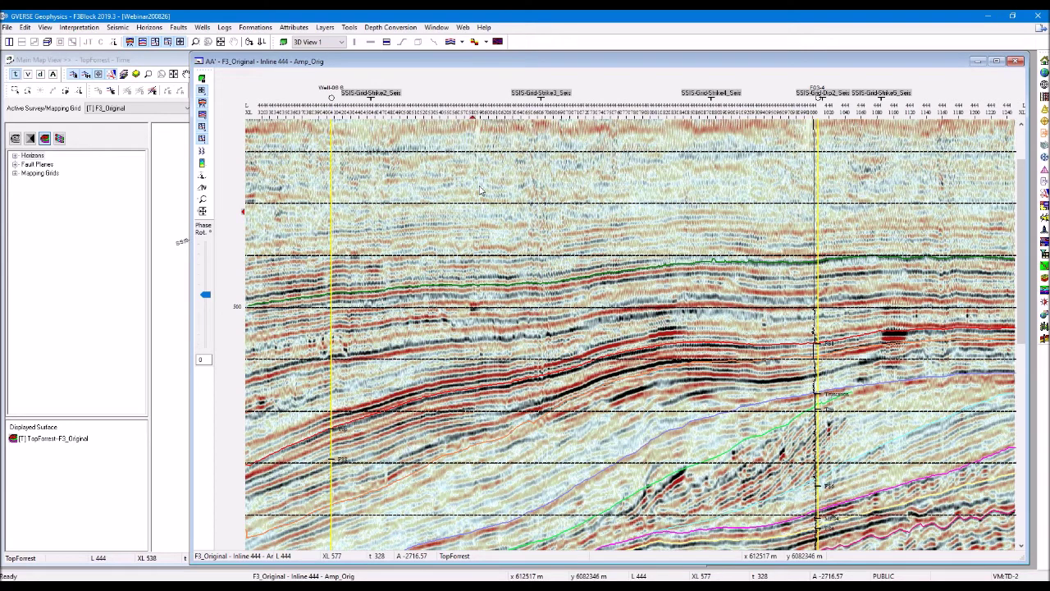
Adjust the seismic display of inline 444 to show wiggle traces instead of the color traces
{"action": "right_click", "coordinate": [481, 185]}
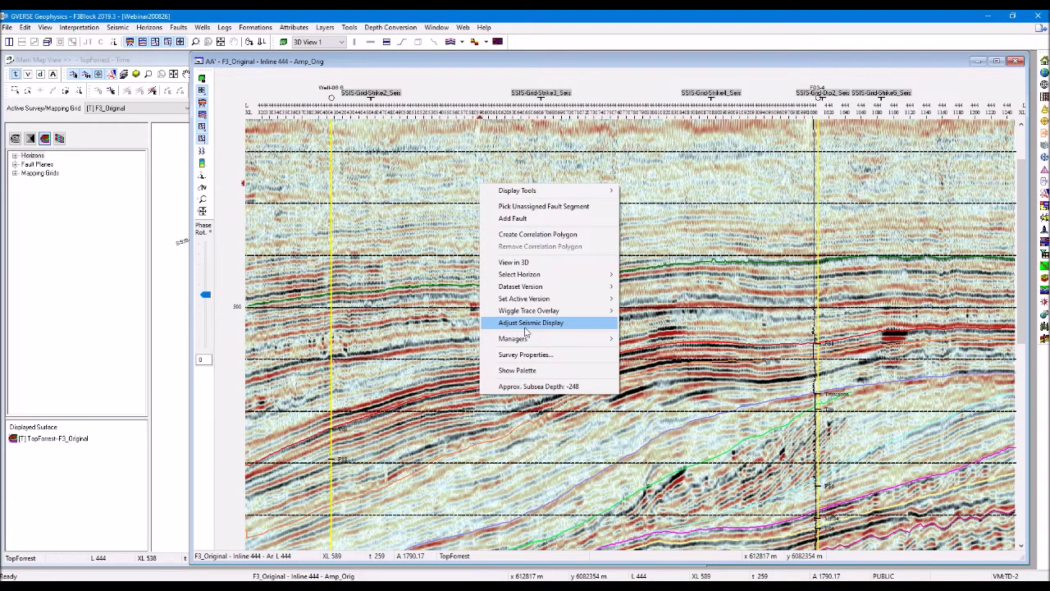
{"action": "left_click", "coordinate": [526, 324]}
{"action": "left_click", "coordinate": [412, 301]}
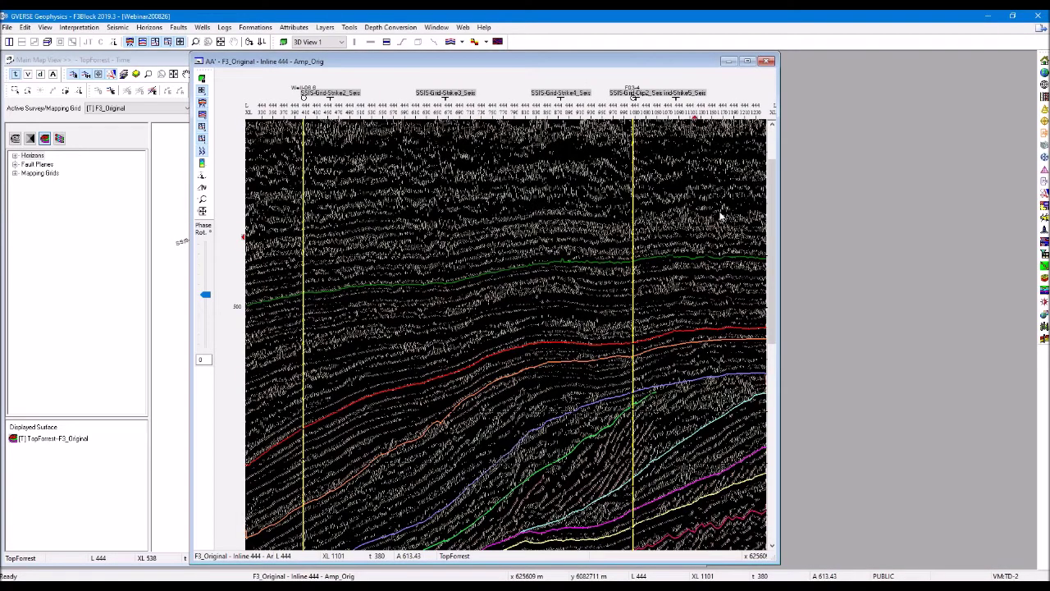
Turn off the wiggle trace overlay on inline 444, turn on interpolated color traces, and apply the display settings
{"action": "right_click", "coordinate": [427, 217]}
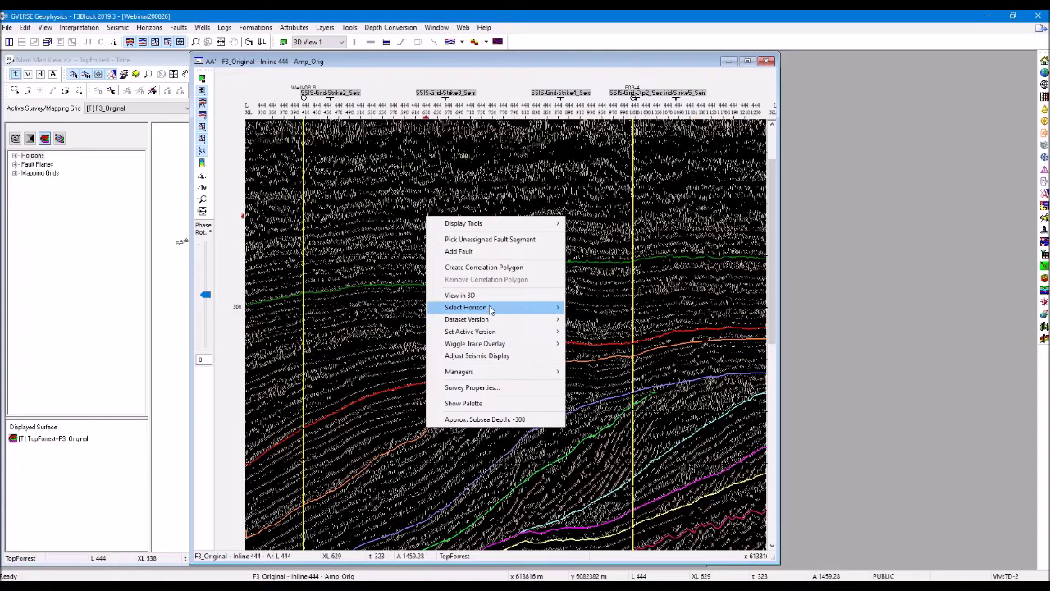
{"action": "left_click", "coordinate": [491, 356]}
{"action": "left_click", "coordinate": [376, 281]}
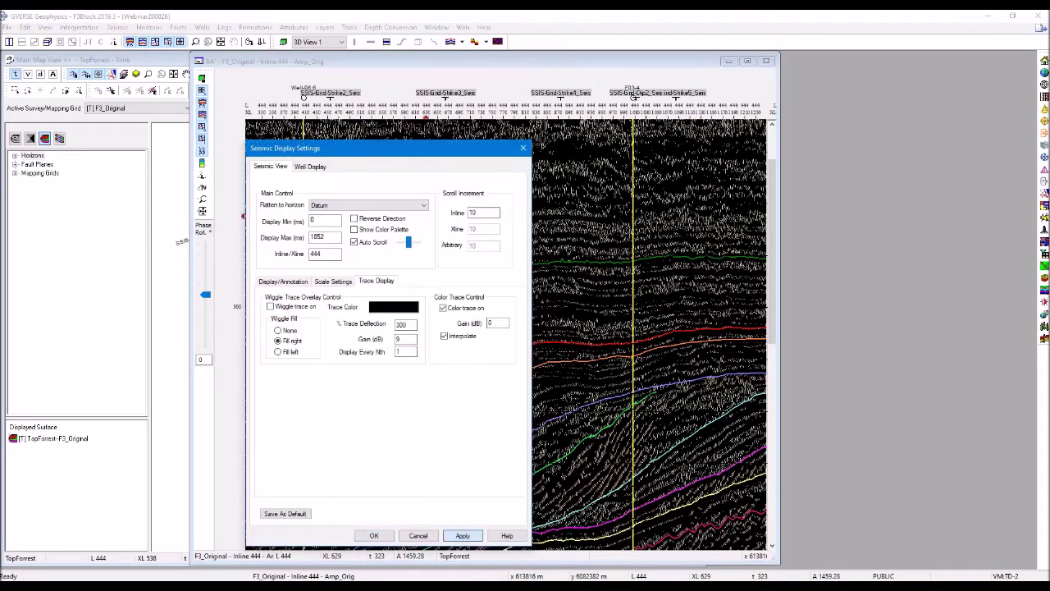
{"action": "left_click", "coordinate": [462, 535]}
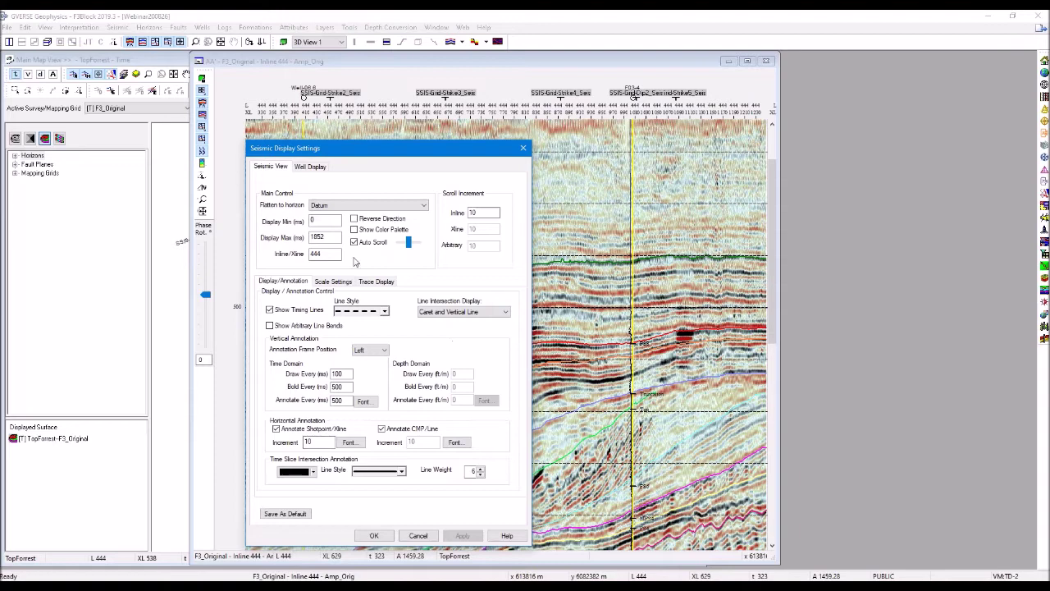
Review the well display settings, including DST, production test, core and completion posting, and close them without changes
{"action": "left_click", "coordinate": [310, 166]}
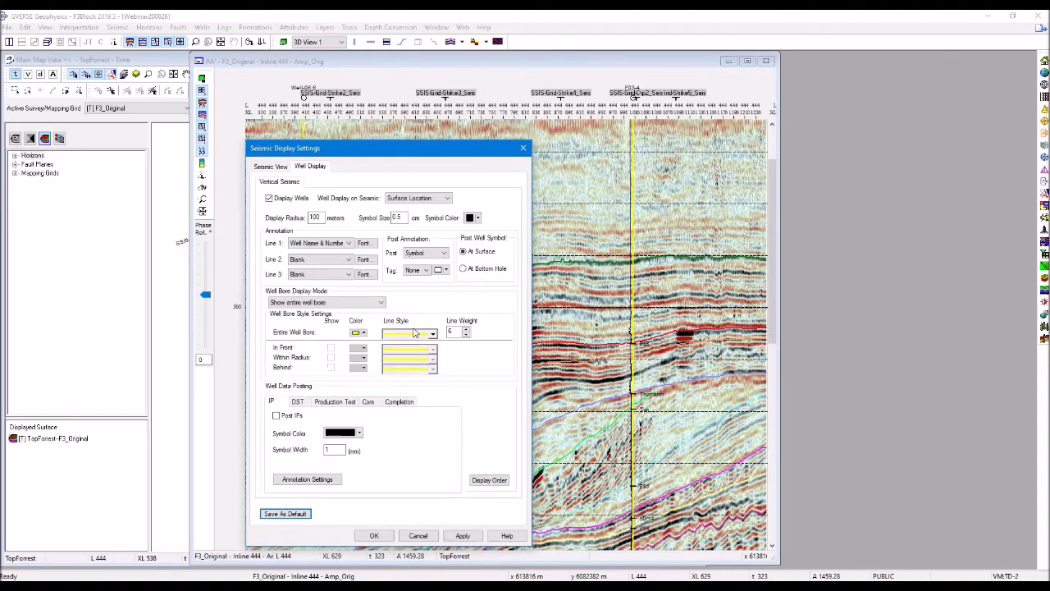
{"action": "left_click", "coordinate": [297, 402]}
{"action": "left_click", "coordinate": [334, 401]}
{"action": "left_click", "coordinate": [368, 401]}
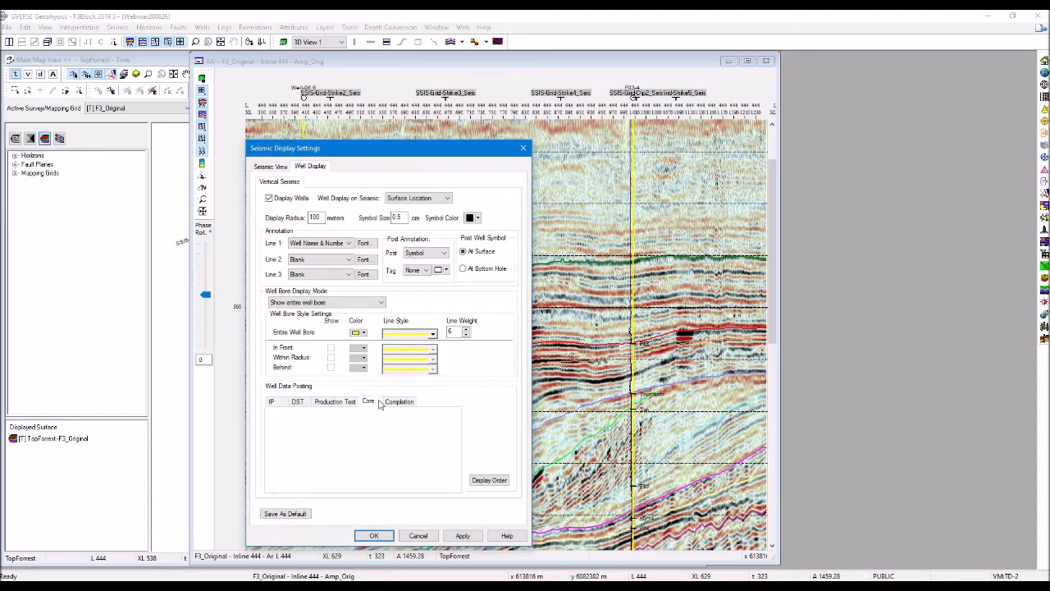
{"action": "left_click", "coordinate": [386, 402]}
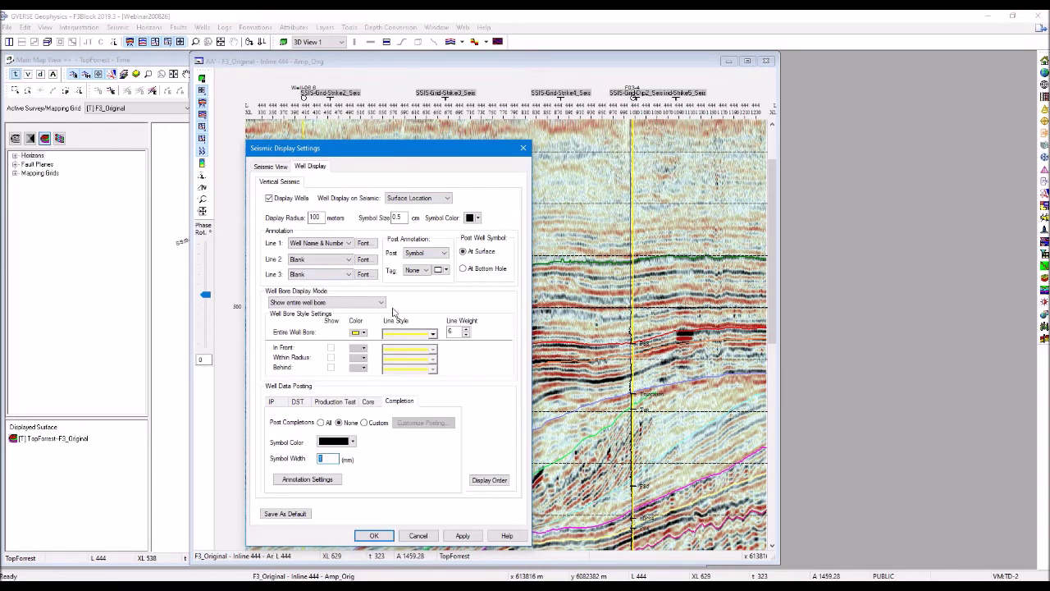
{"action": "left_click", "coordinate": [426, 540]}
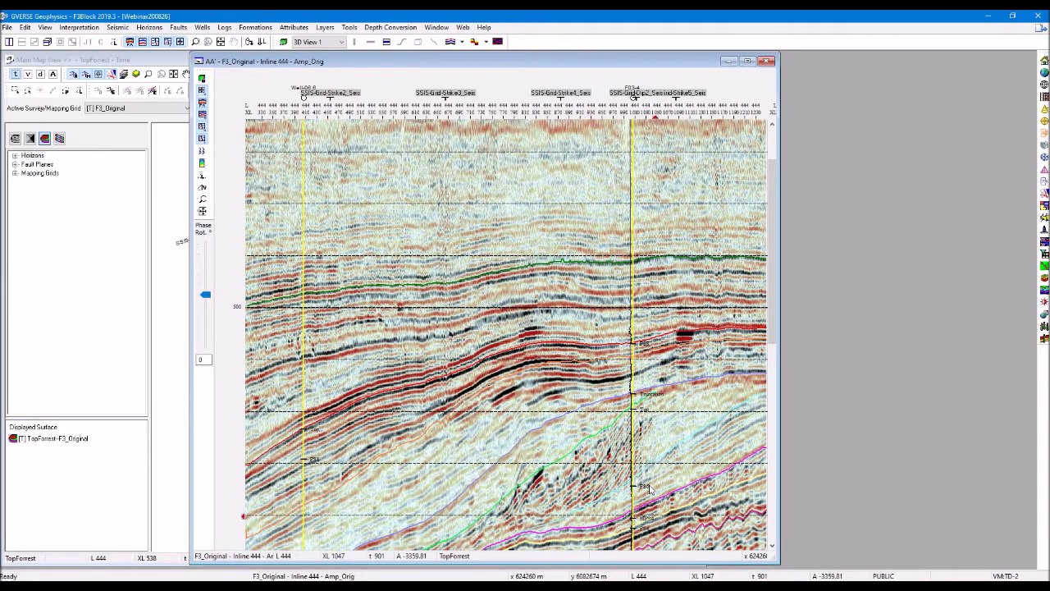
Show the color palette on the inline 444 section and move its window aside to uncover the map
{"action": "right_click", "coordinate": [451, 184]}
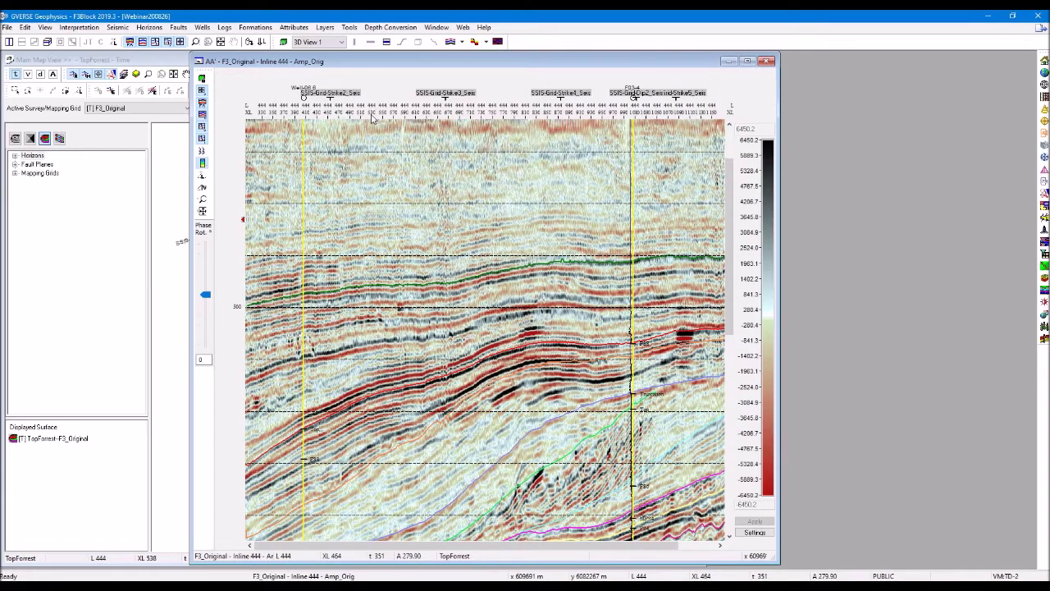
{"action": "left_click_drag", "start_coordinate": [373, 62], "coordinate": [625, 62]}
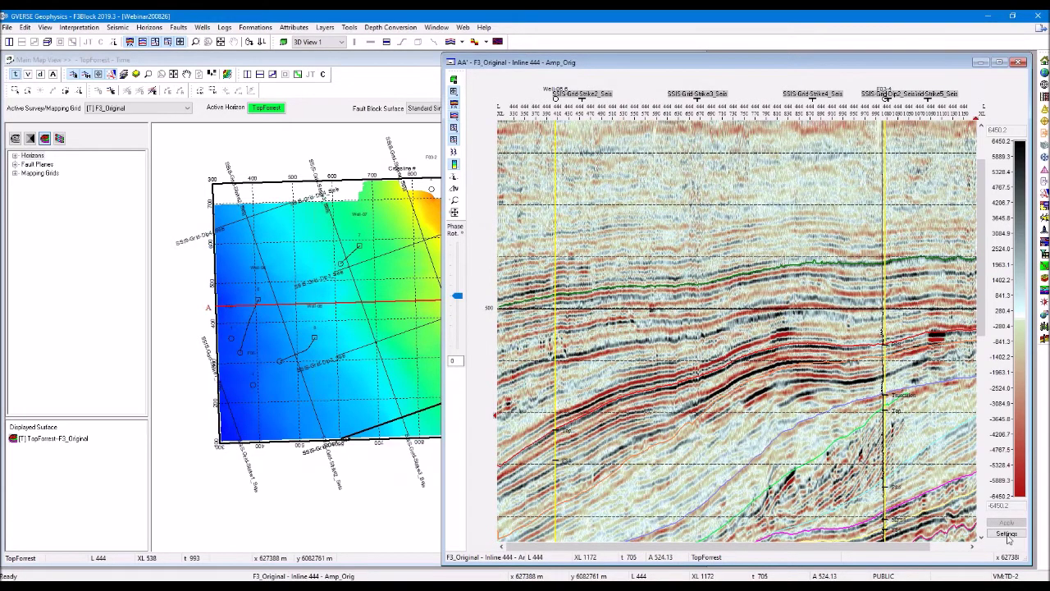
Review the color palette settings of the seismic section and close them without changes
{"action": "left_click", "coordinate": [1007, 535]}
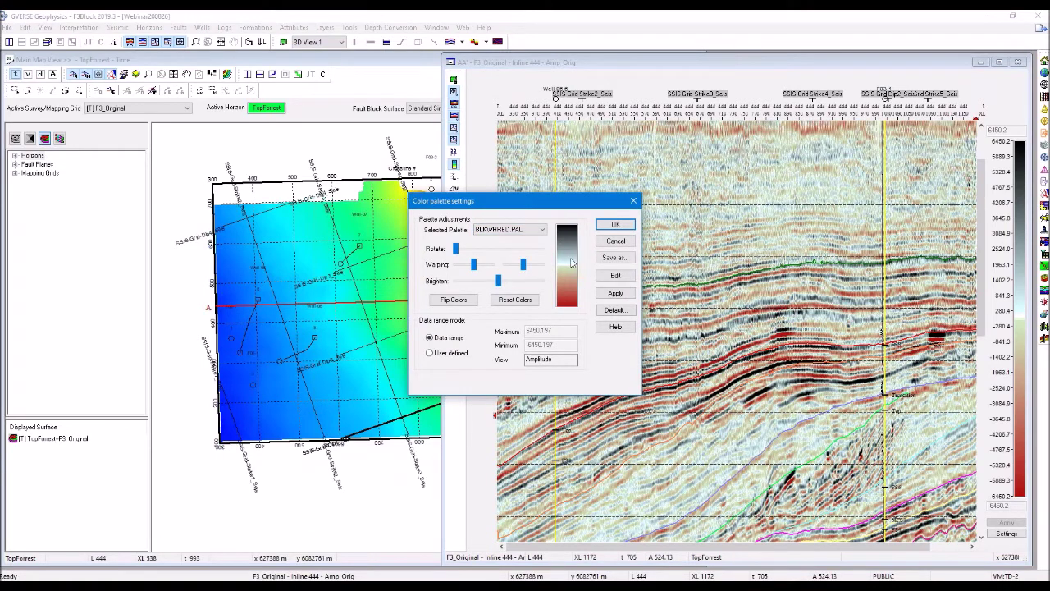
{"action": "left_click", "coordinate": [616, 242]}
{"action": "left_click", "coordinate": [615, 243]}
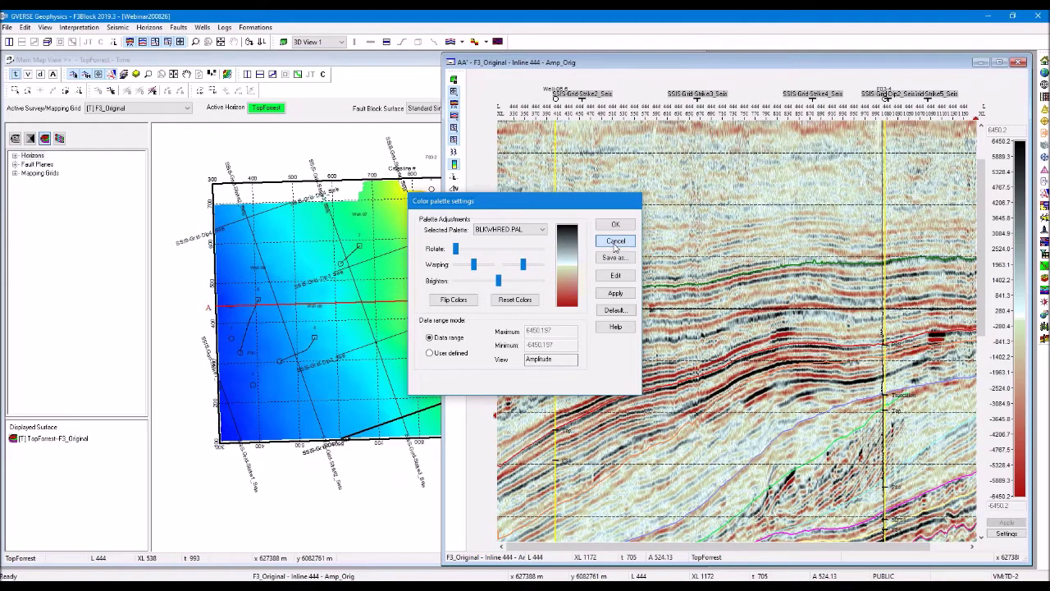
{"action": "left_click", "coordinate": [616, 243]}
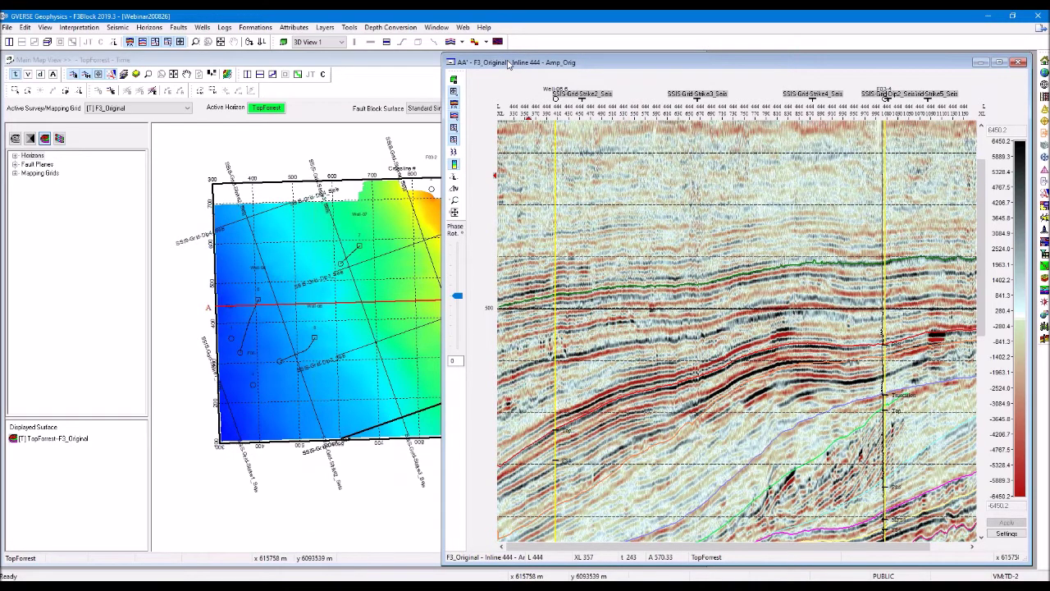
Send inline 444 to the 3D view and orbit it to an oblique angle
{"action": "right_click", "coordinate": [628, 142]}
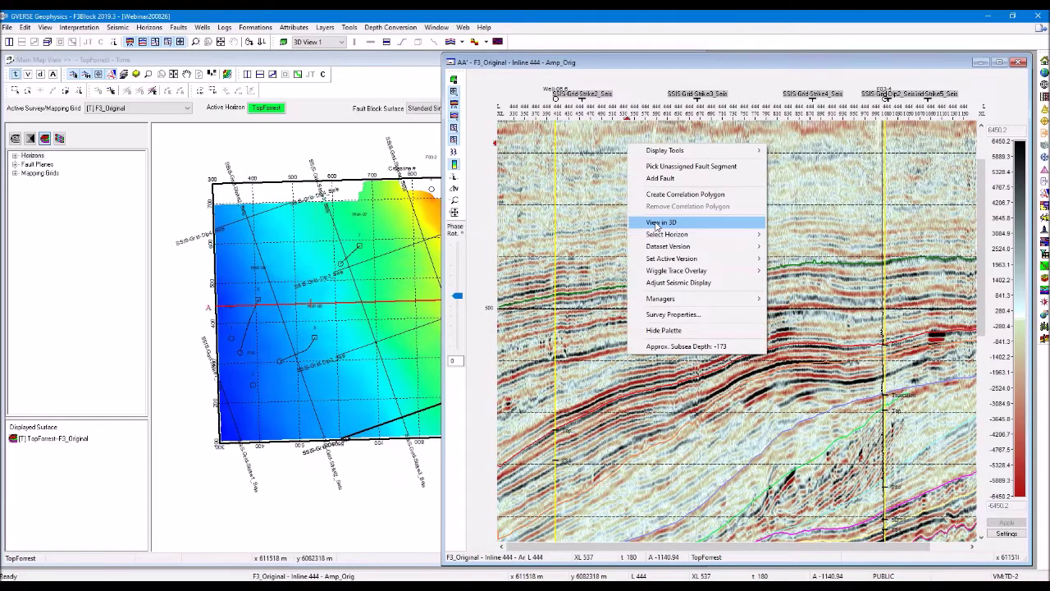
{"action": "left_click", "coordinate": [660, 223]}
{"action": "left_click_drag", "start_coordinate": [608, 355], "coordinate": [677, 392]}
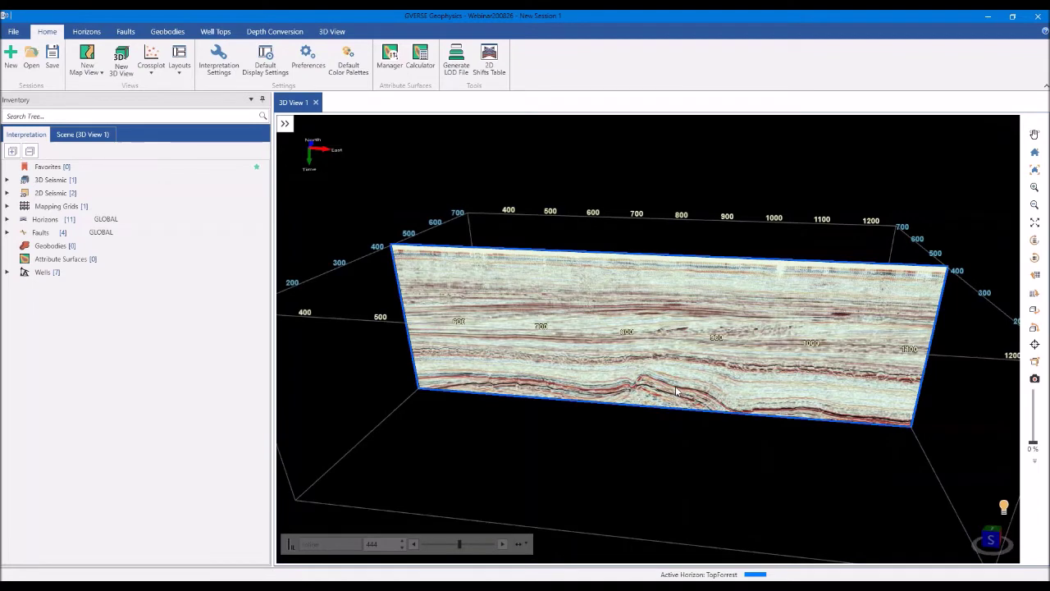
{"action": "left_click_drag", "start_coordinate": [351, 556], "coordinate": [513, 384]}
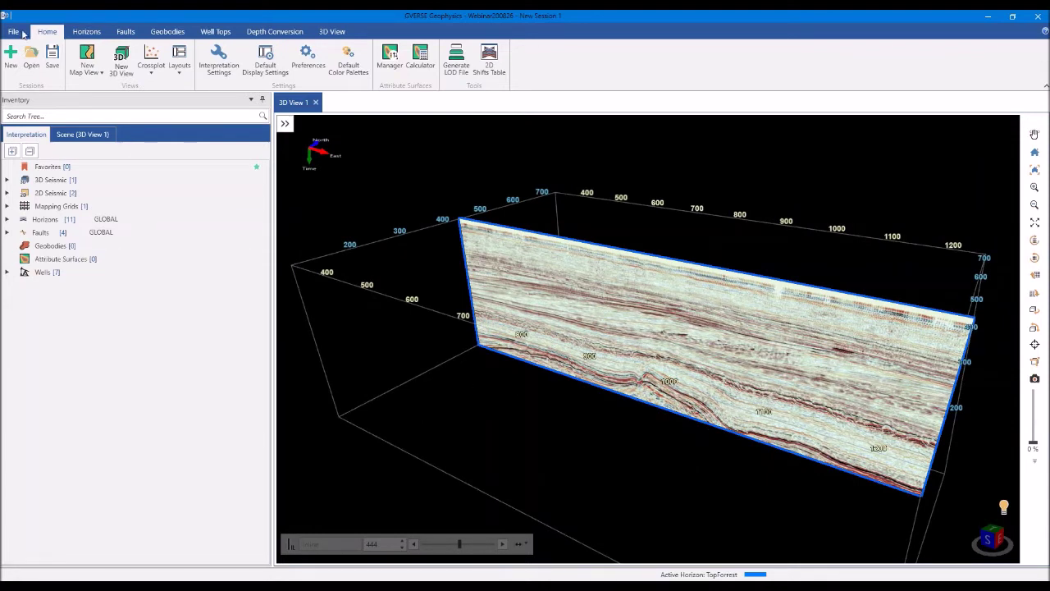
Look over the tool sets for horizons, faults, geobodies and well tops, and inspect inline 444 in 3D from several distances
{"action": "left_click", "coordinate": [88, 31]}
{"action": "left_click", "coordinate": [130, 32]}
{"action": "left_click", "coordinate": [174, 33]}
{"action": "left_click", "coordinate": [223, 34]}
{"action": "left_click", "coordinate": [49, 32]}
{"action": "left_click_drag", "start_coordinate": [294, 103], "coordinate": [660, 329]}
{"action": "double_click", "coordinate": [660, 327]}
{"action": "scroll", "coordinate": [575, 286], "scroll_direction": "up", "scroll_amount": 2}
{"action": "scroll", "coordinate": [607, 309], "scroll_direction": "up", "scroll_amount": 3}
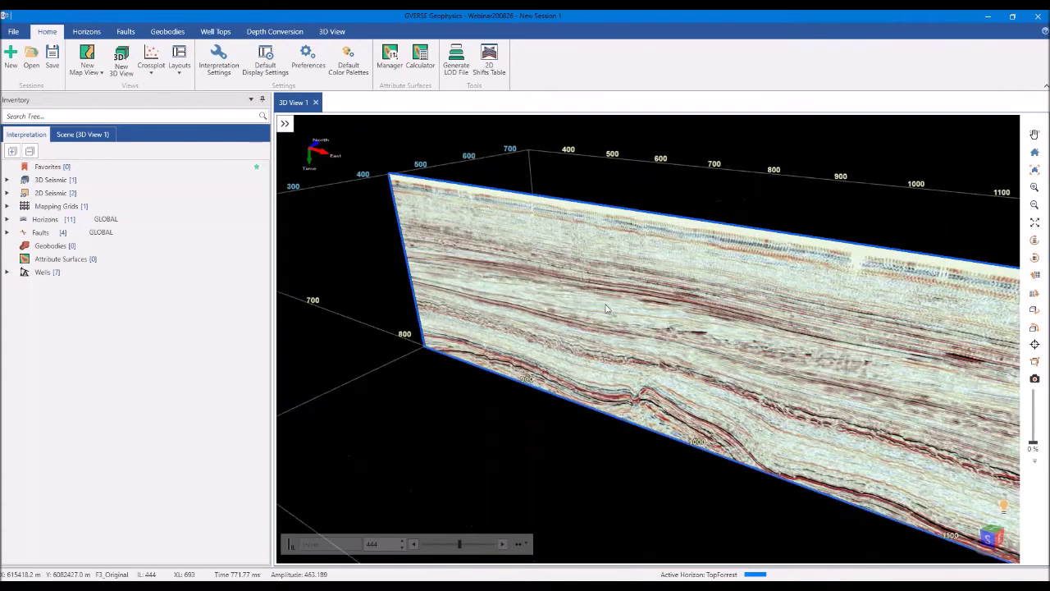
{"action": "scroll", "coordinate": [612, 306], "scroll_direction": "down", "scroll_amount": 2}
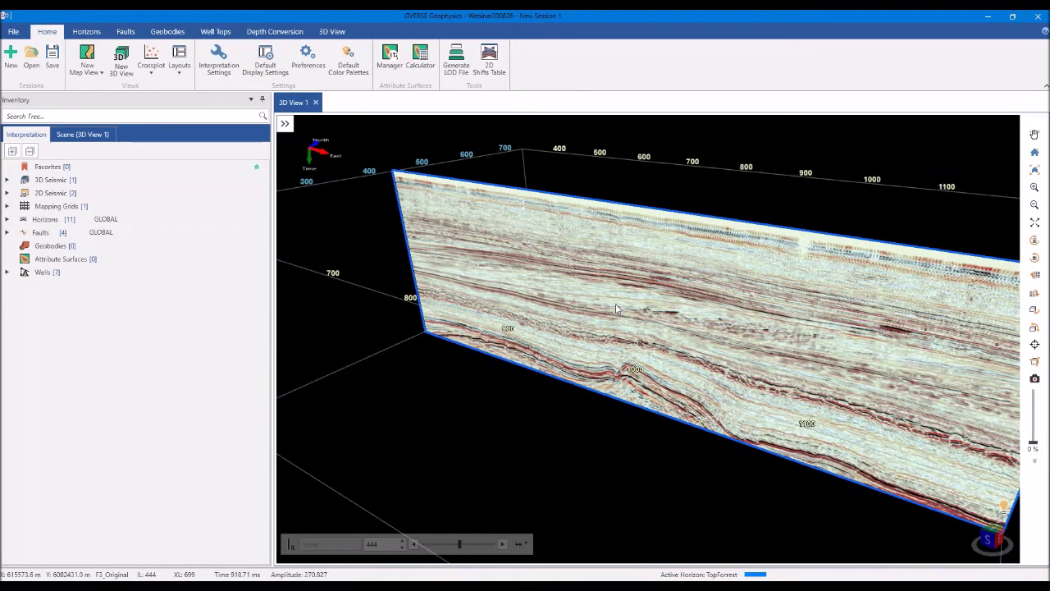
{"action": "scroll", "coordinate": [640, 302], "scroll_direction": "down", "scroll_amount": 2}
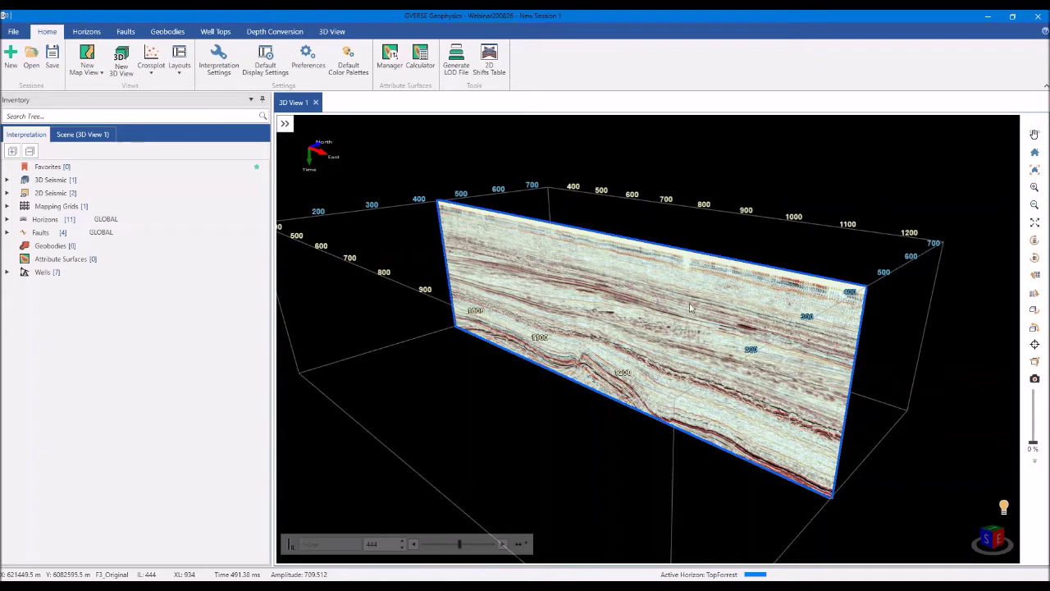
Bring up the 3D view tools and add crossline 1097 so that it intersects inline 444
{"action": "right_click", "coordinate": [654, 291]}
{"action": "left_click", "coordinate": [334, 35]}
{"action": "left_click", "coordinate": [333, 33]}
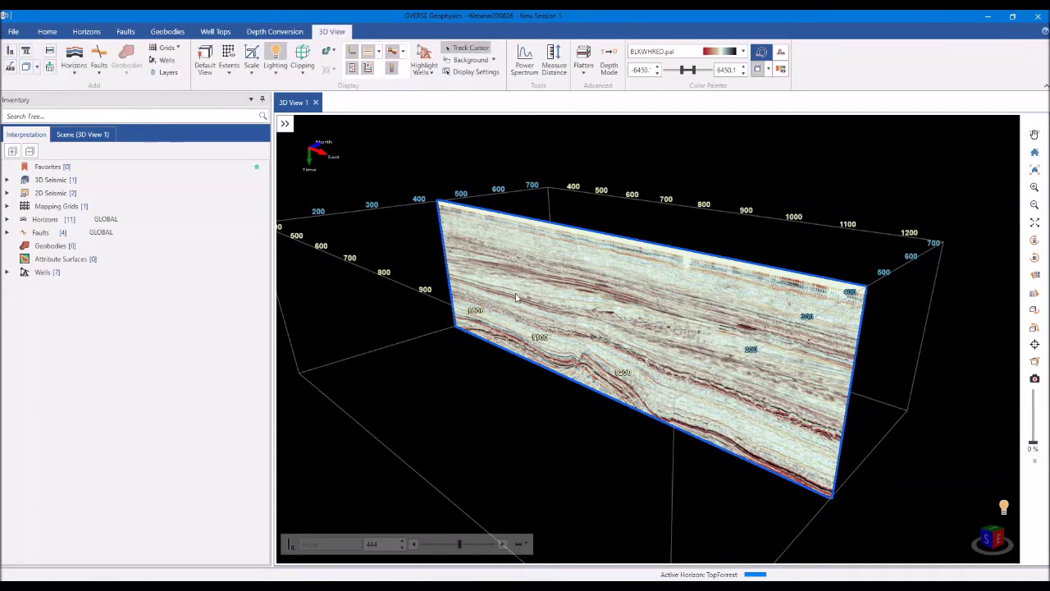
{"action": "scroll", "coordinate": [527, 305], "scroll_direction": "down", "scroll_amount": 3}
{"action": "left_click_drag", "start_coordinate": [528, 305], "coordinate": [530, 305]}
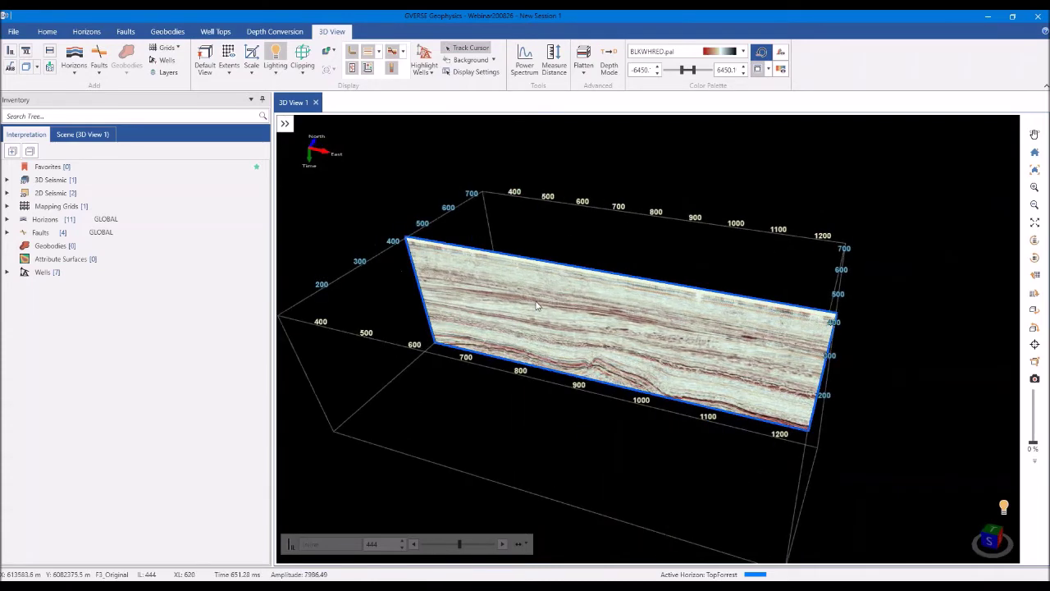
{"action": "left_click_drag", "start_coordinate": [574, 375], "coordinate": [591, 373]}
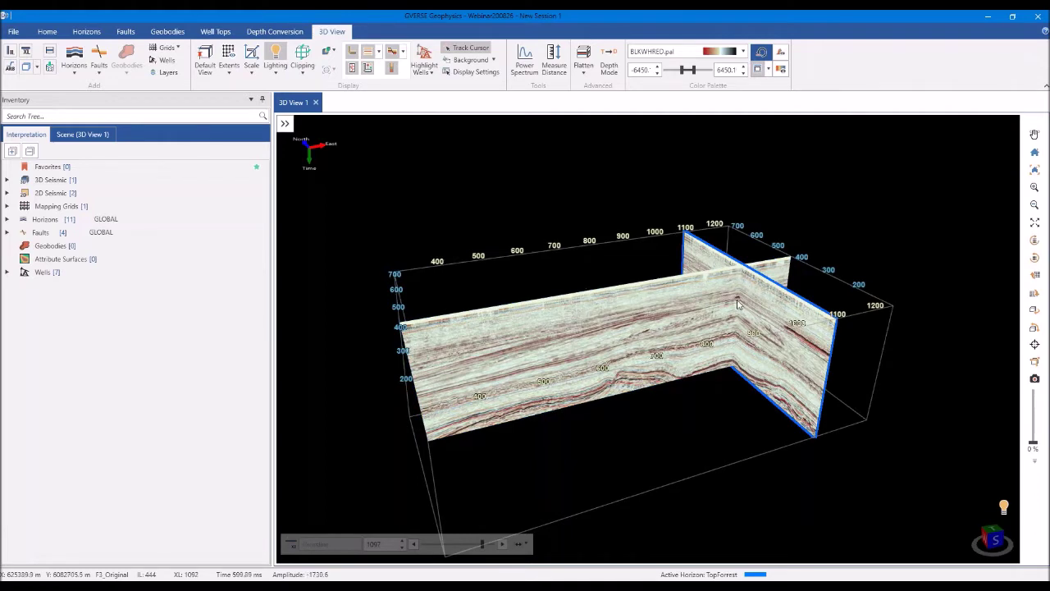
Examine the bright amplitude anomaly where inline 444 and crossline 1097 meet, close up and from different angles
{"action": "right_click", "coordinate": [739, 300]}
{"action": "left_click", "coordinate": [755, 325]}
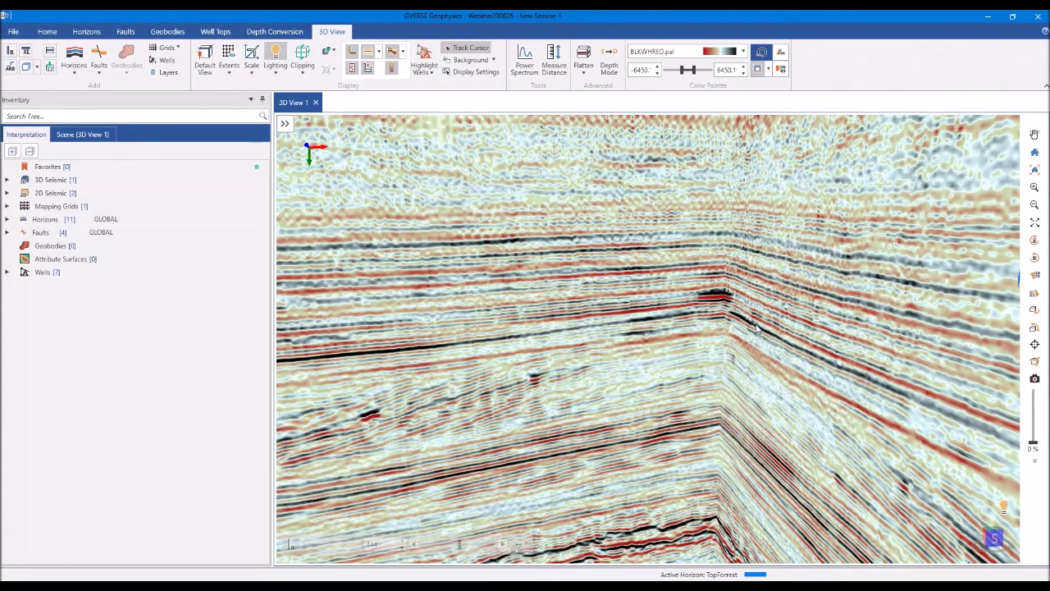
{"action": "left_click_drag", "start_coordinate": [757, 328], "coordinate": [768, 374]}
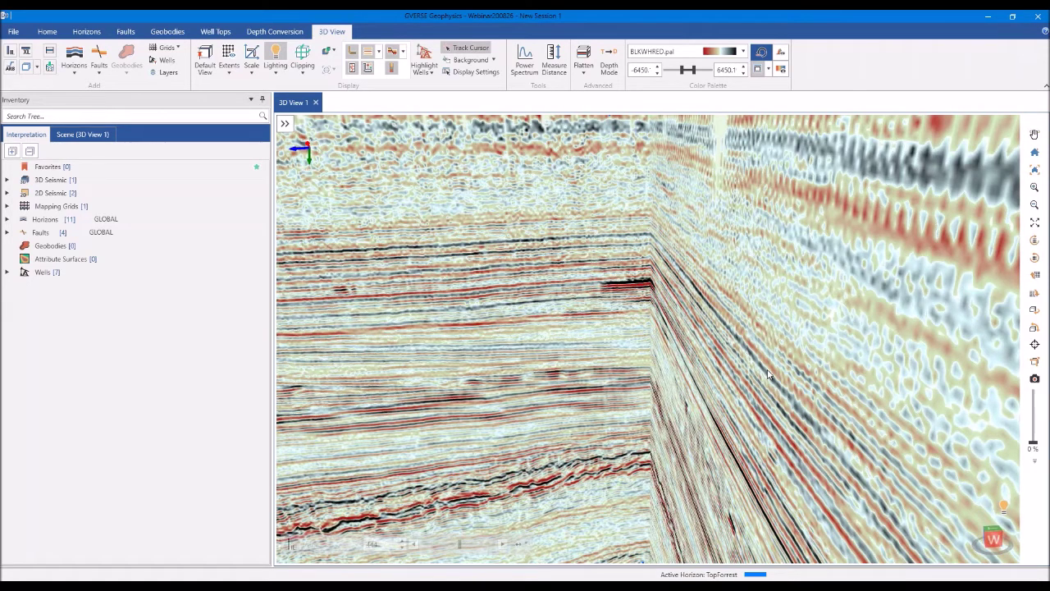
Add a time slice to the 3D view from the seismic section, at 1668 ms
{"action": "left_click_drag", "start_coordinate": [768, 374], "coordinate": [702, 373]}
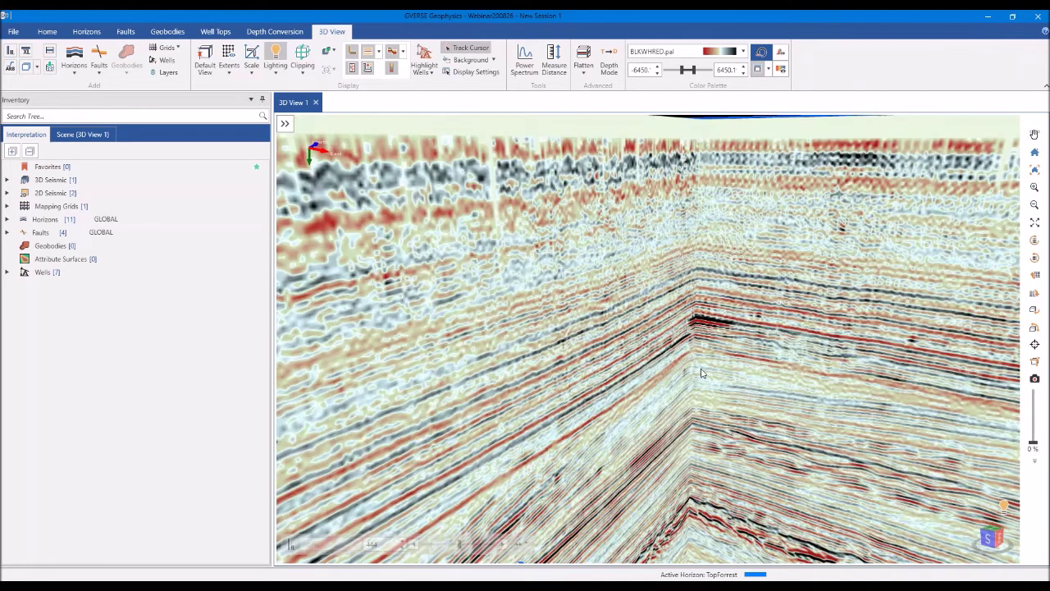
{"action": "scroll", "coordinate": [702, 373], "scroll_direction": "down", "scroll_amount": 5}
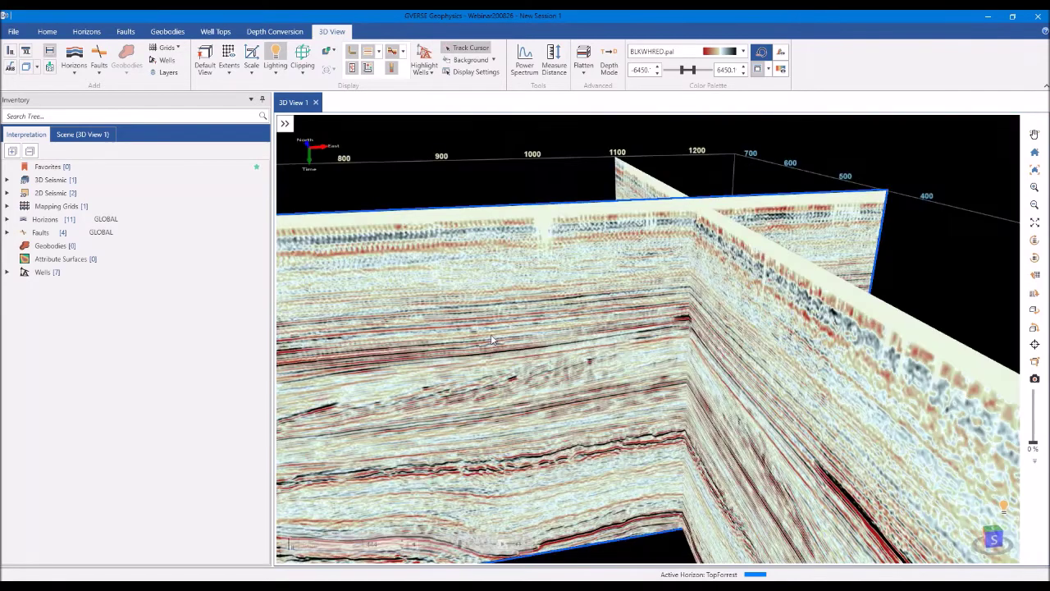
{"action": "scroll", "coordinate": [550, 374], "scroll_direction": "down", "scroll_amount": 2}
{"action": "left_click_drag", "start_coordinate": [551, 374], "coordinate": [635, 457]}
{"action": "right_click", "coordinate": [635, 457]}
{"action": "left_click", "coordinate": [573, 452]}
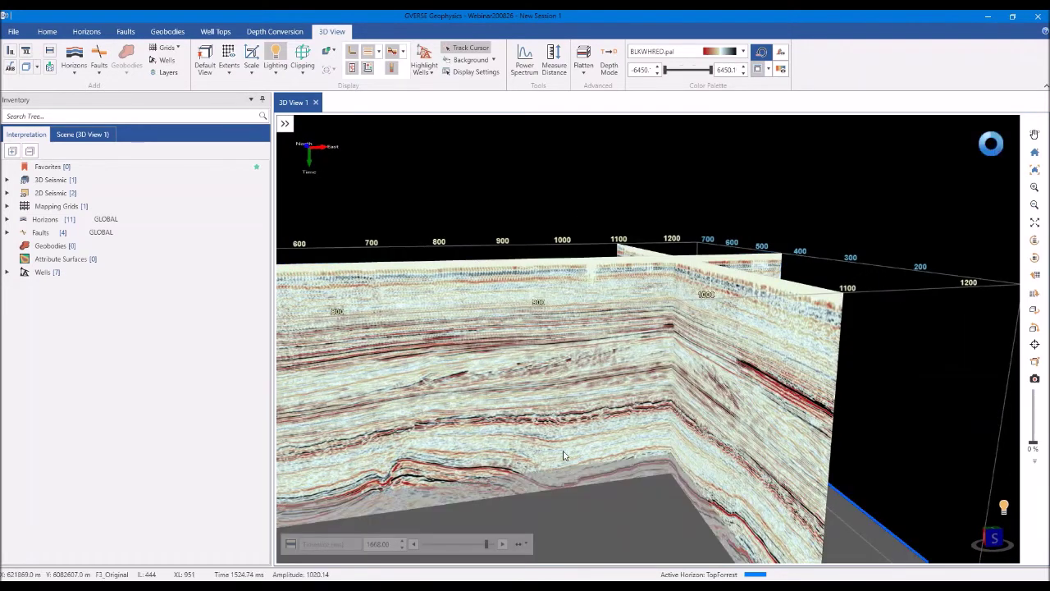
Advance the time slice to 1678 ms and move inline 444 to position 457
{"action": "left_click_drag", "start_coordinate": [573, 456], "coordinate": [496, 493]}
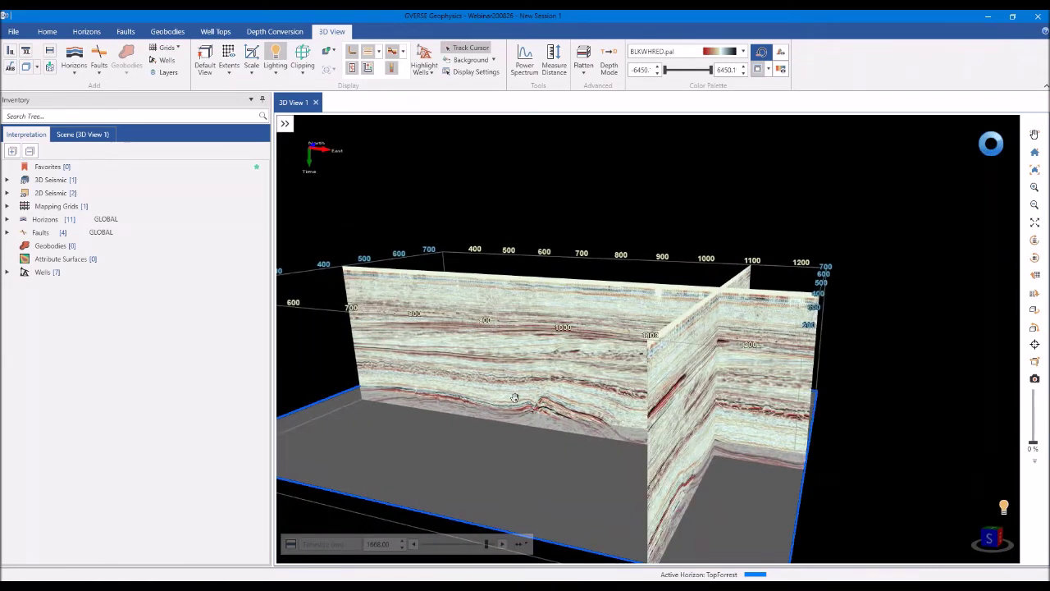
{"action": "left_click", "coordinate": [504, 546]}
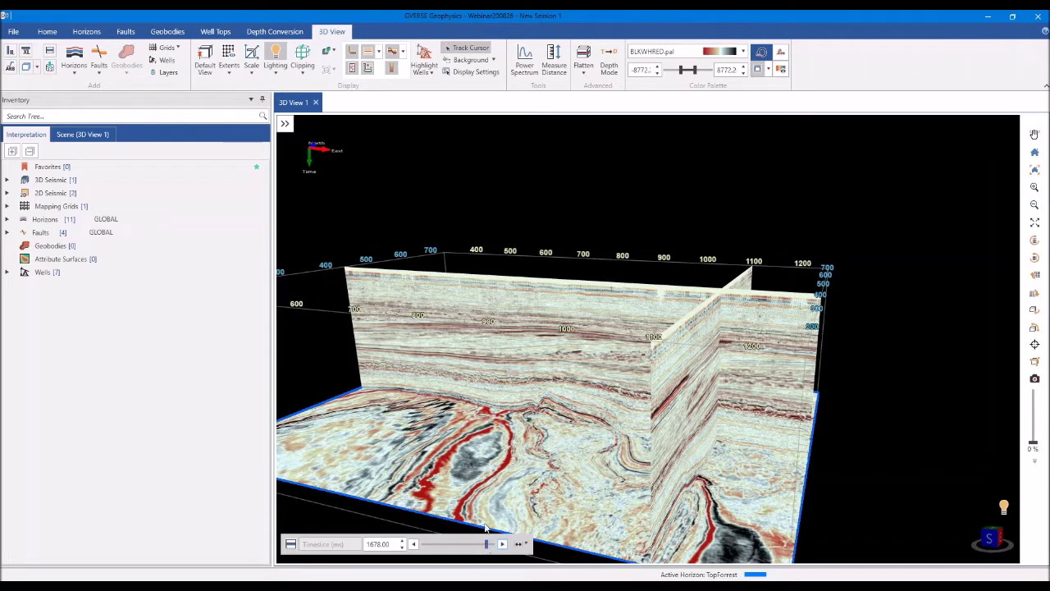
{"action": "left_click", "coordinate": [548, 318]}
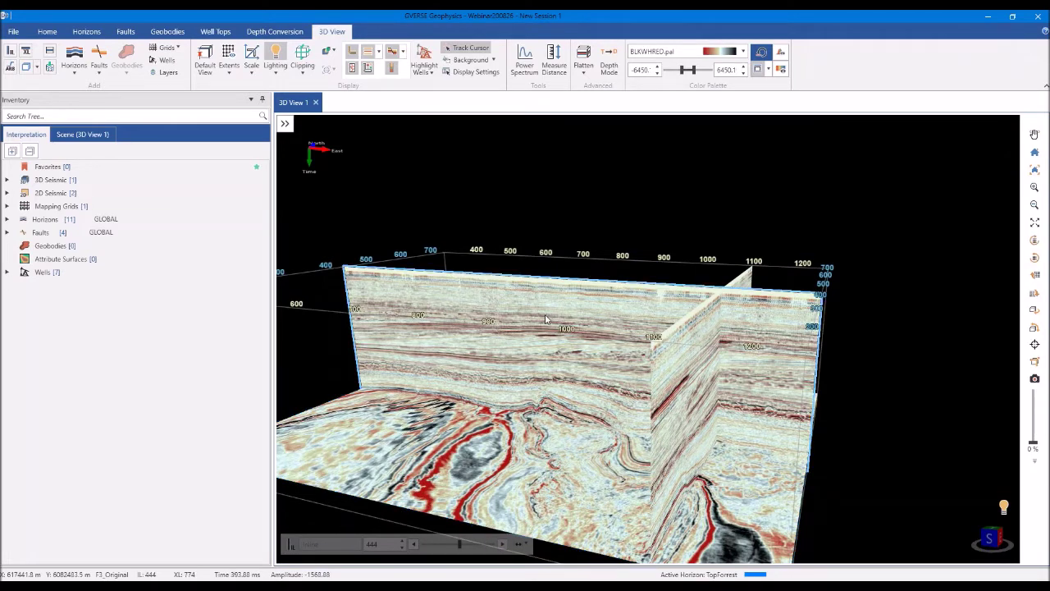
{"action": "left_click_drag", "start_coordinate": [545, 319], "coordinate": [599, 362]}
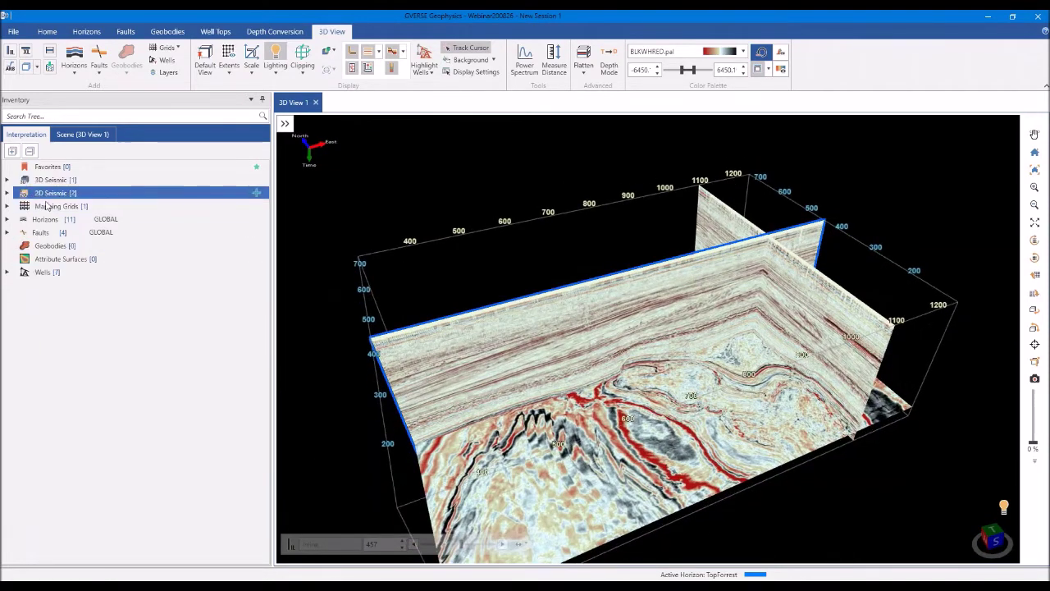
List the 3D volumes and the 2D strike lines, and add SSIS-Grid-Strike2_Seis to the 3D scene
{"action": "left_click", "coordinate": [7, 180]}
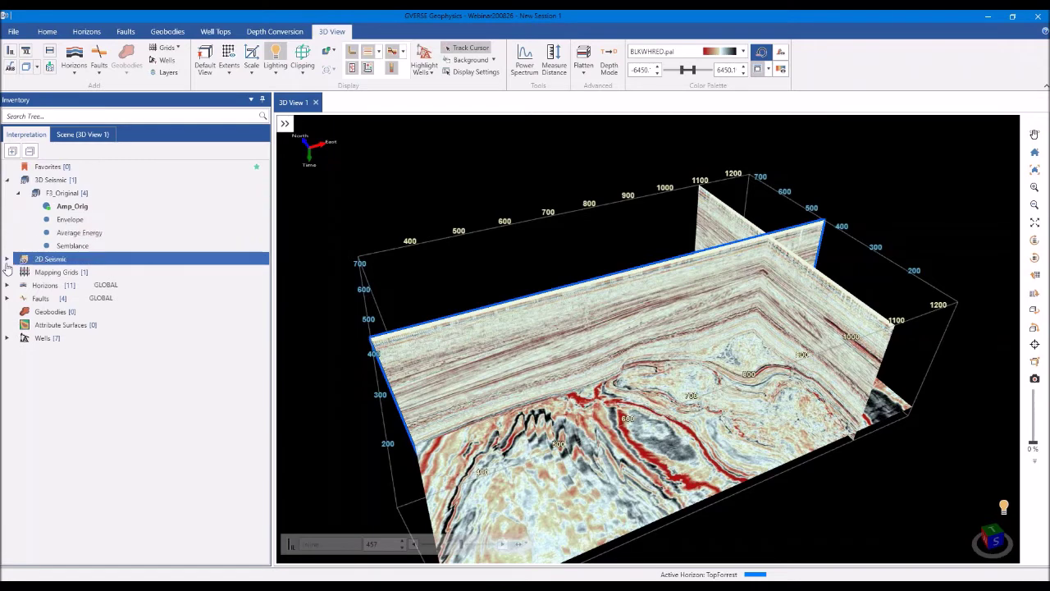
{"action": "left_click", "coordinate": [7, 258]}
{"action": "left_click", "coordinate": [18, 285]}
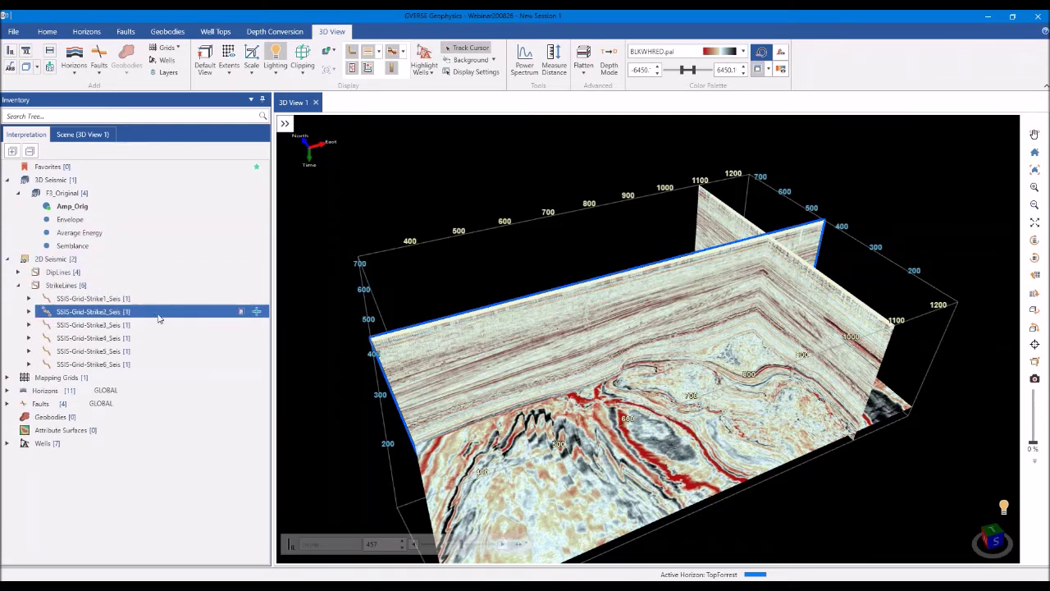
{"action": "left_click", "coordinate": [257, 313]}
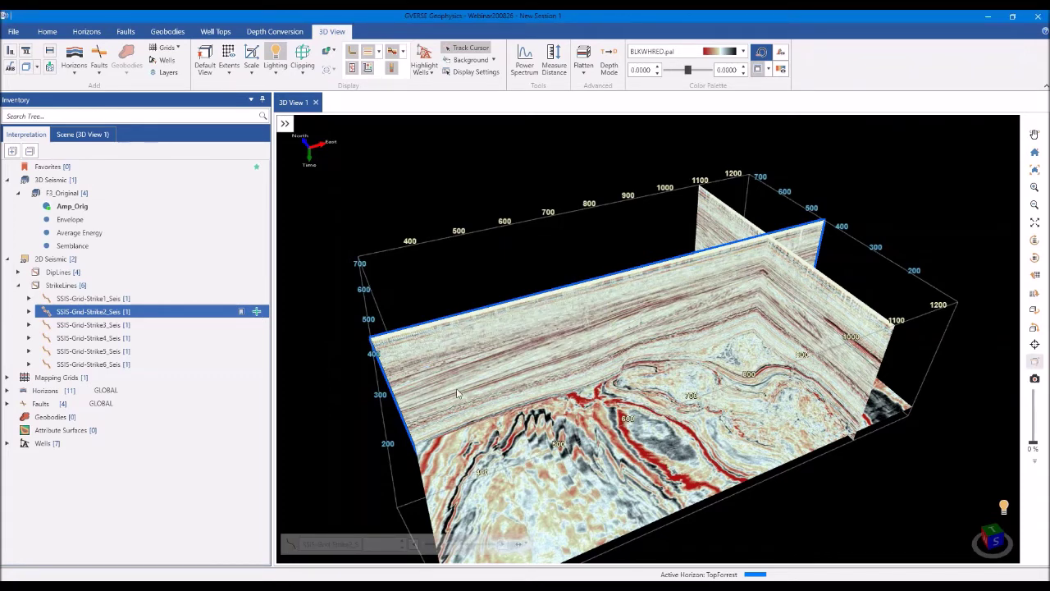
{"action": "left_click", "coordinate": [57, 365]}
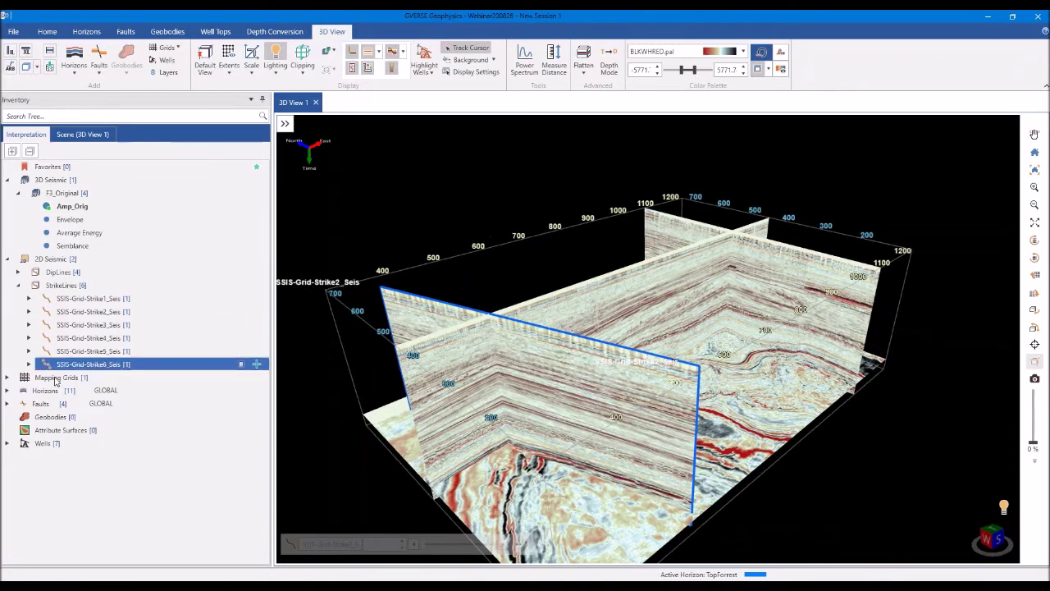
List the project's horizons and add the TopForrest horizon to the 3D scene
{"action": "left_click", "coordinate": [7, 391]}
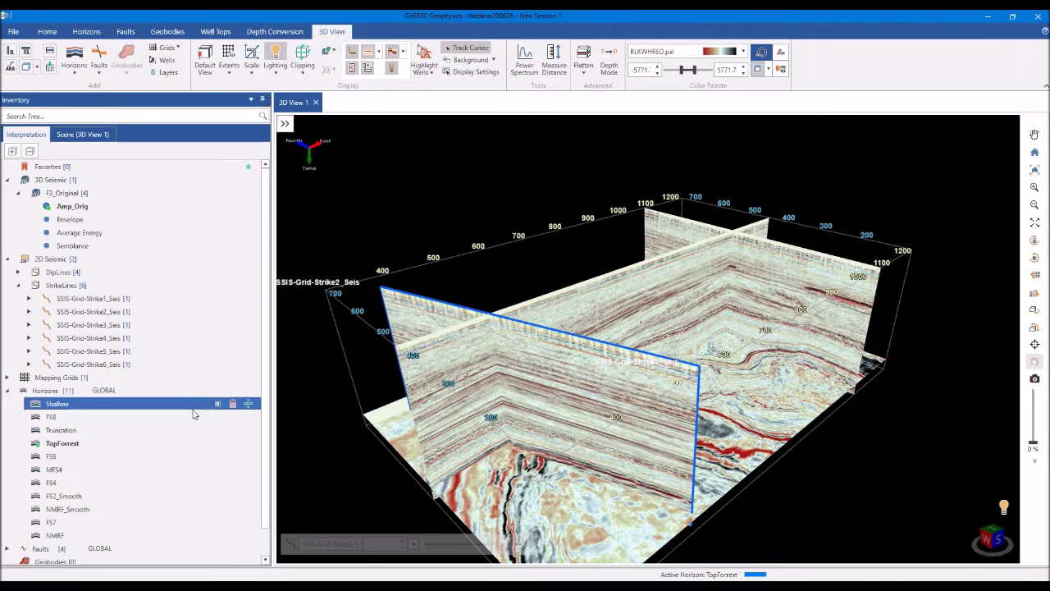
{"action": "scroll", "coordinate": [195, 415], "scroll_direction": "down", "scroll_amount": 1}
{"action": "left_click_drag", "start_coordinate": [197, 413], "coordinate": [599, 327]}
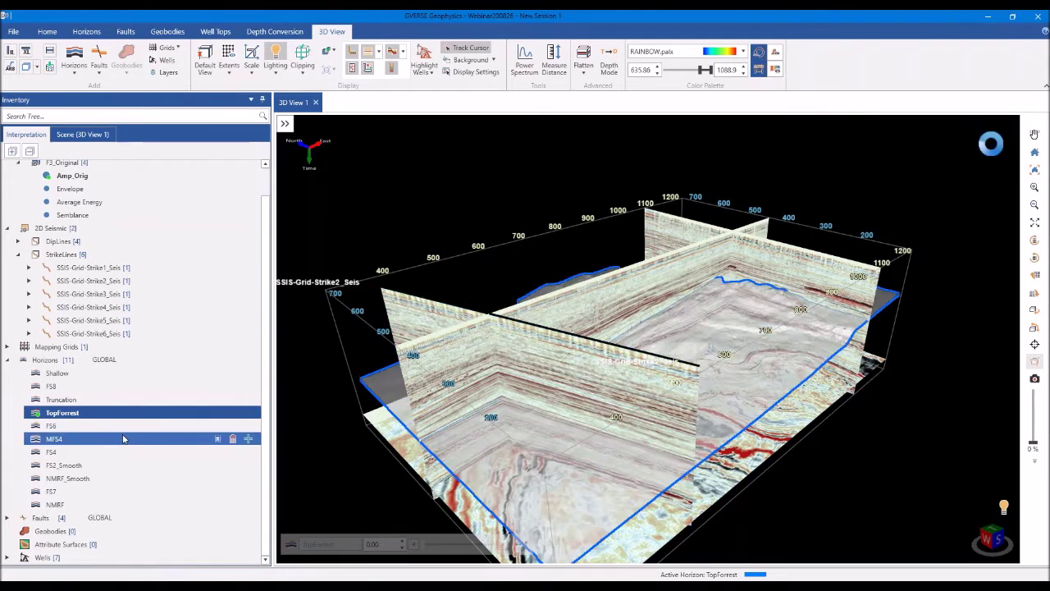
List the project's faults, add FaultA to the 3D scene and view where it cuts the TopForrest horizon
{"action": "left_click", "coordinate": [7, 519]}
{"action": "left_click", "coordinate": [8, 519]}
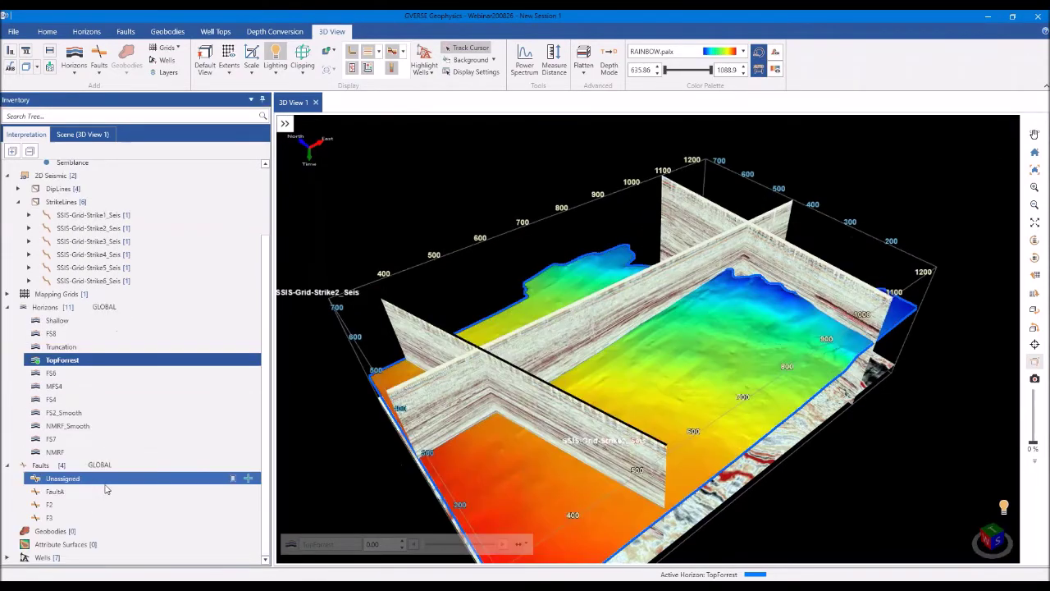
{"action": "left_click", "coordinate": [249, 491]}
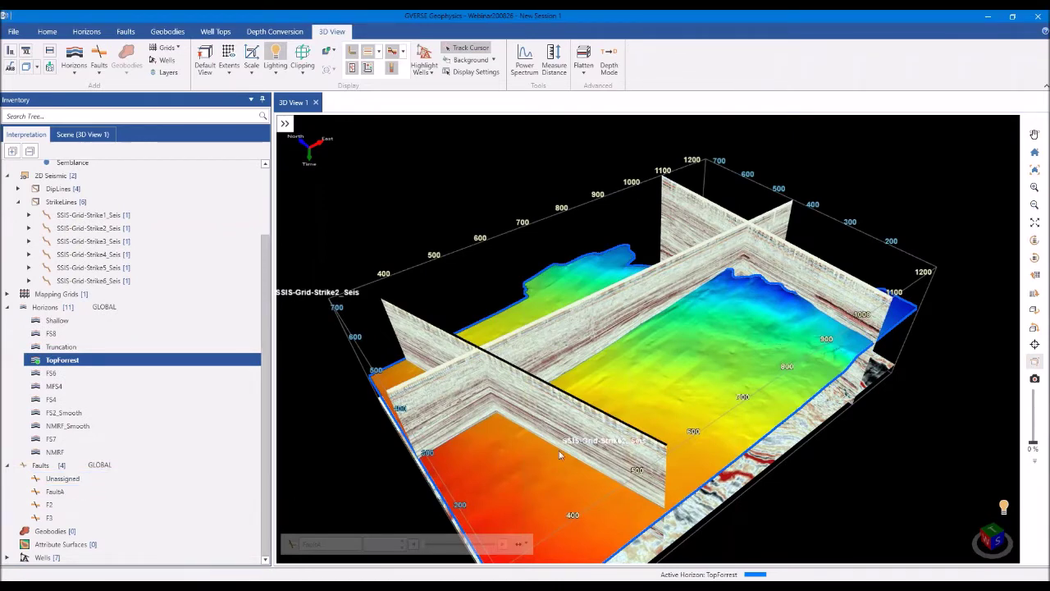
{"action": "left_click_drag", "start_coordinate": [767, 427], "coordinate": [654, 408]}
{"action": "scroll", "coordinate": [655, 408], "scroll_direction": "up", "scroll_amount": 3}
{"action": "scroll", "coordinate": [654, 408], "scroll_direction": "down", "scroll_amount": 3}
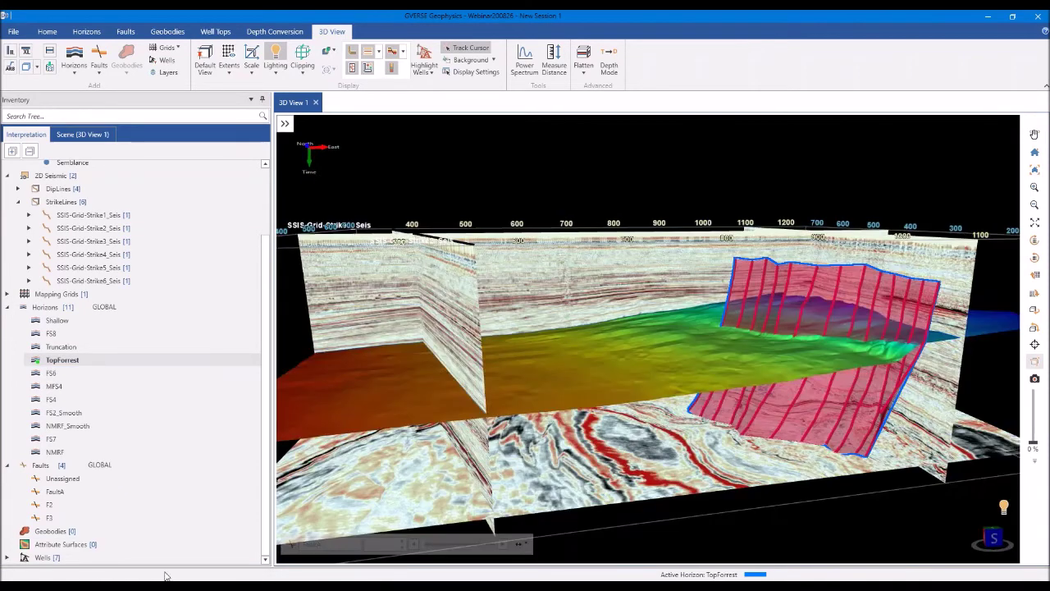
Add all wells to the 3D scene, collapse the horizon and fault lists and expand the list of wells
{"action": "left_click", "coordinate": [226, 558]}
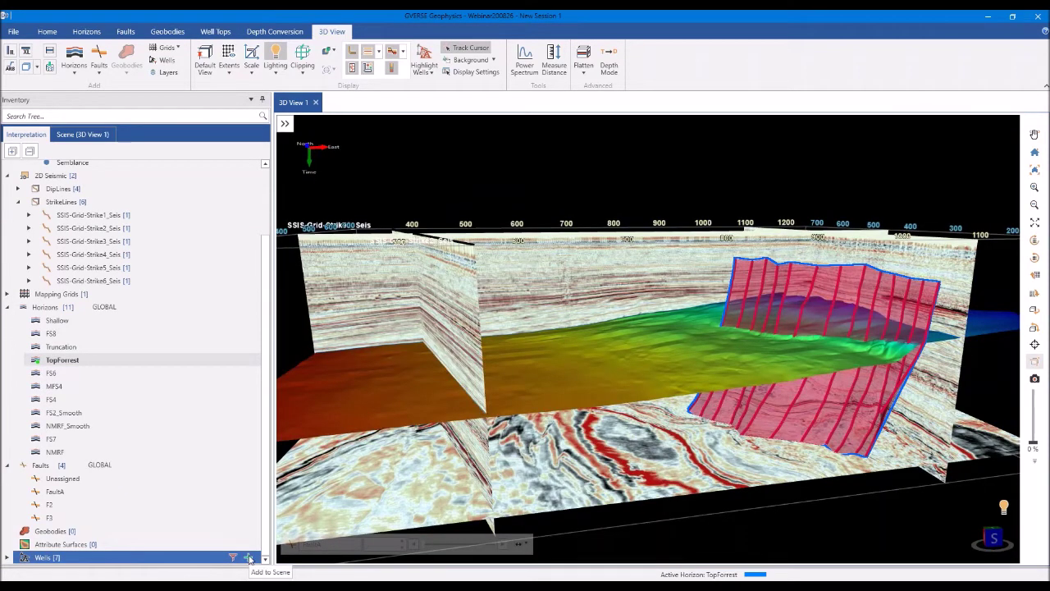
{"action": "left_click", "coordinate": [249, 559]}
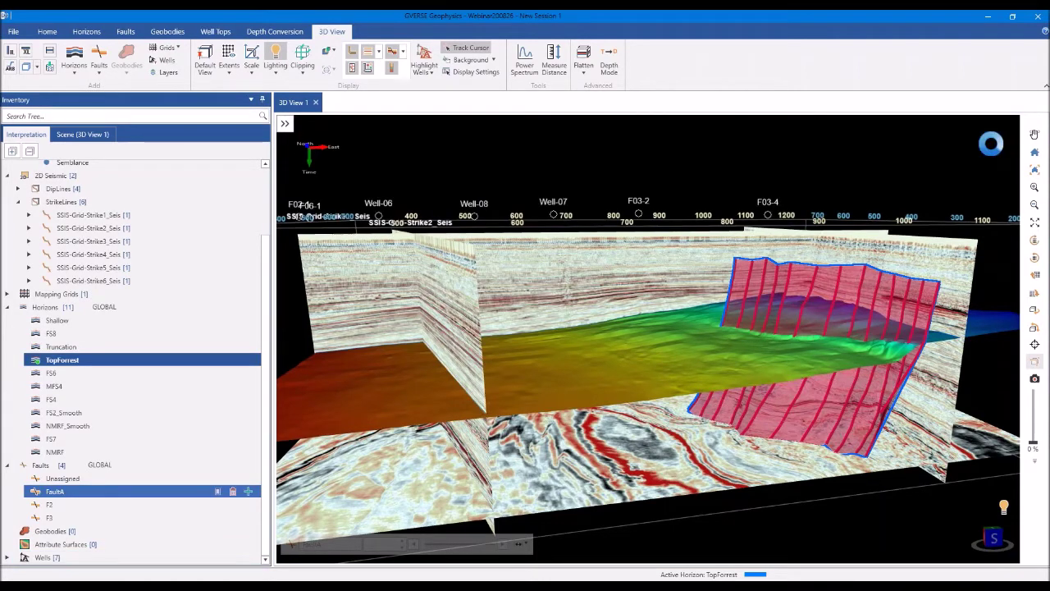
{"action": "scroll", "coordinate": [82, 344], "scroll_direction": "up", "scroll_amount": 3}
{"action": "left_click", "coordinate": [6, 391]}
{"action": "left_click", "coordinate": [8, 404]}
{"action": "left_click", "coordinate": [6, 443]}
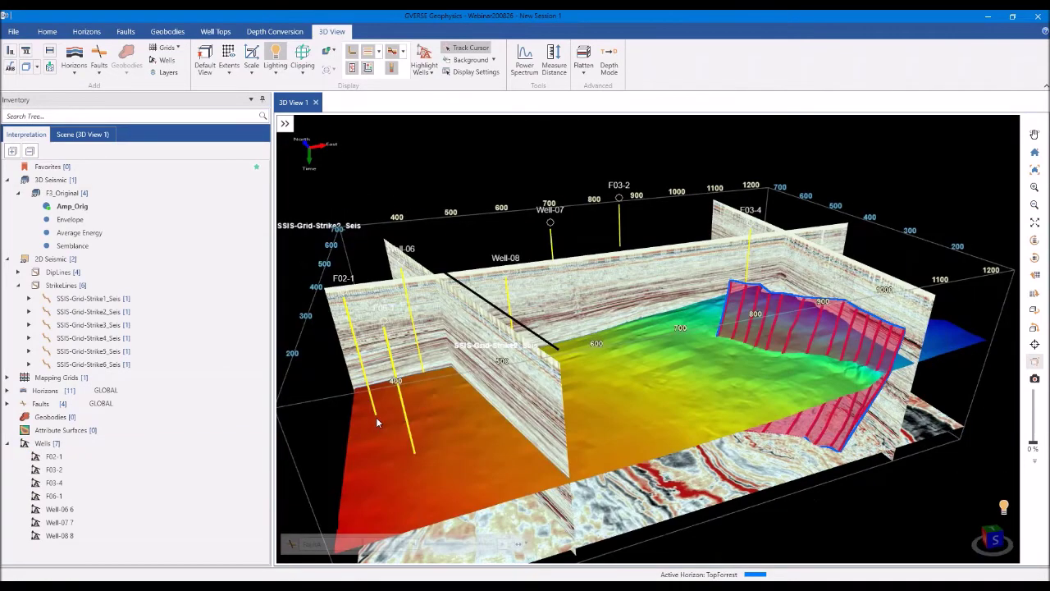
Inspect the combined wells, horizon, fault and seismic lines from several angles, and compare the scene's contents with the full interpretation inventory
{"action": "mouse_move", "coordinate": [378, 422]}
{"action": "left_mouse_down"}
{"action": "mouse_move", "coordinate": [423, 420]}
{"action": "mouse_move", "coordinate": [366, 414]}
{"action": "left_mouse_up"}
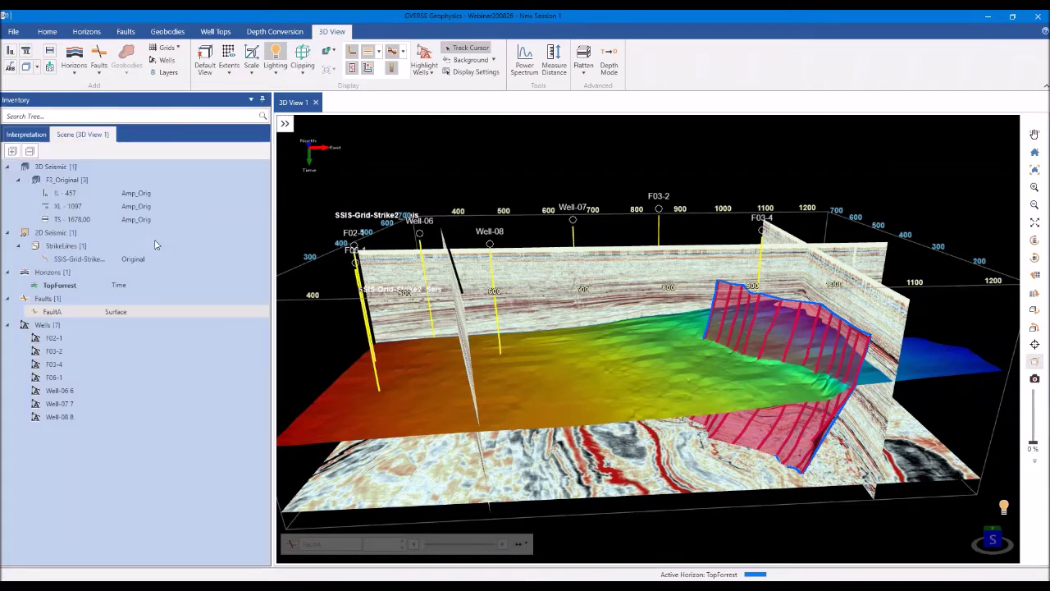
{"action": "left_click_drag", "start_coordinate": [445, 368], "coordinate": [453, 346]}
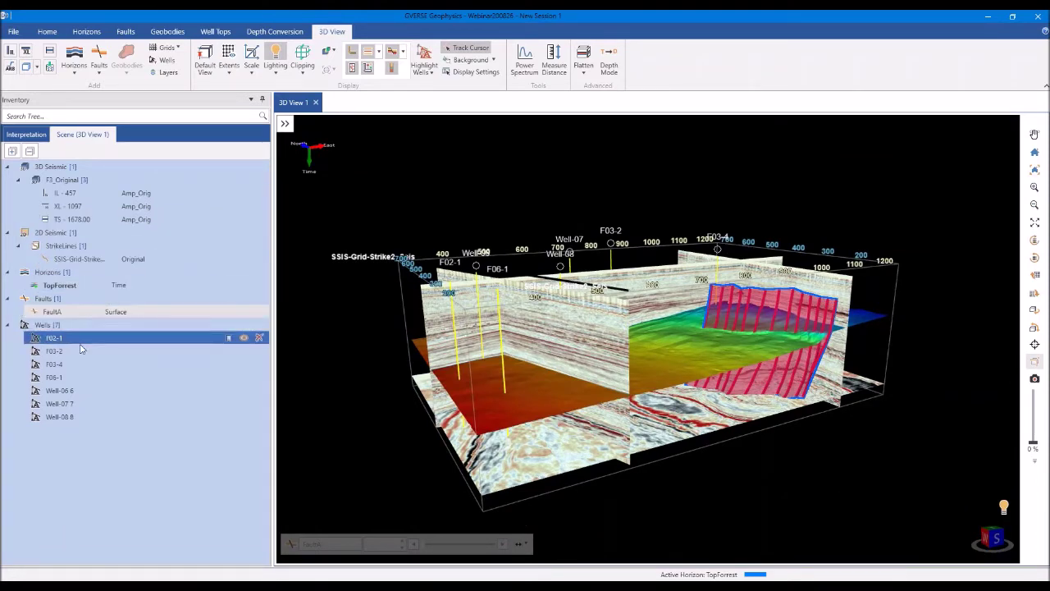
{"action": "left_click_drag", "start_coordinate": [435, 398], "coordinate": [443, 428]}
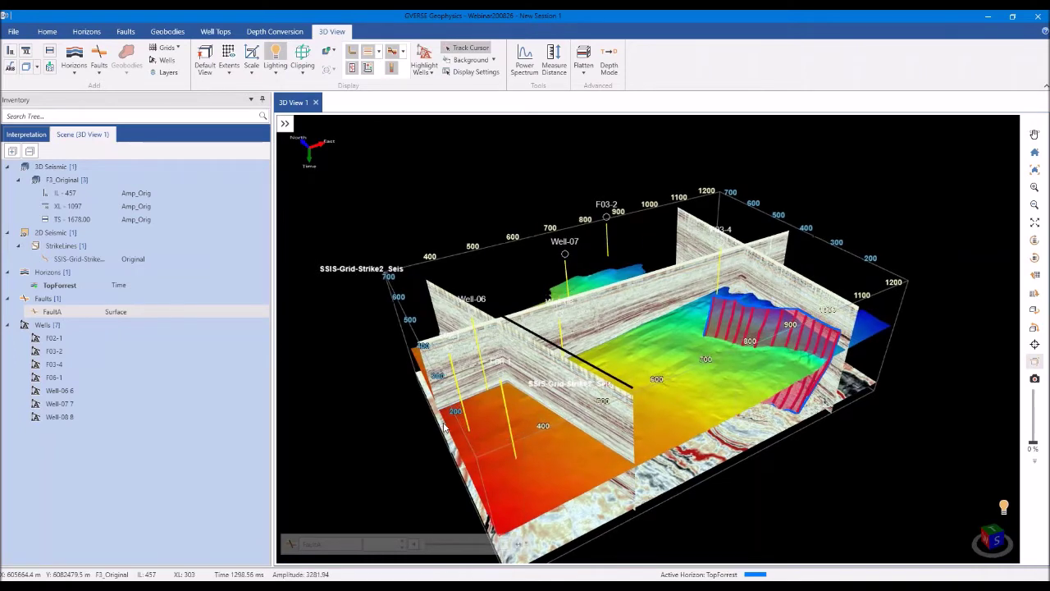
{"action": "scroll", "coordinate": [448, 424], "scroll_direction": "up", "scroll_amount": 2}
{"action": "scroll", "coordinate": [447, 419], "scroll_direction": "up", "scroll_amount": 2}
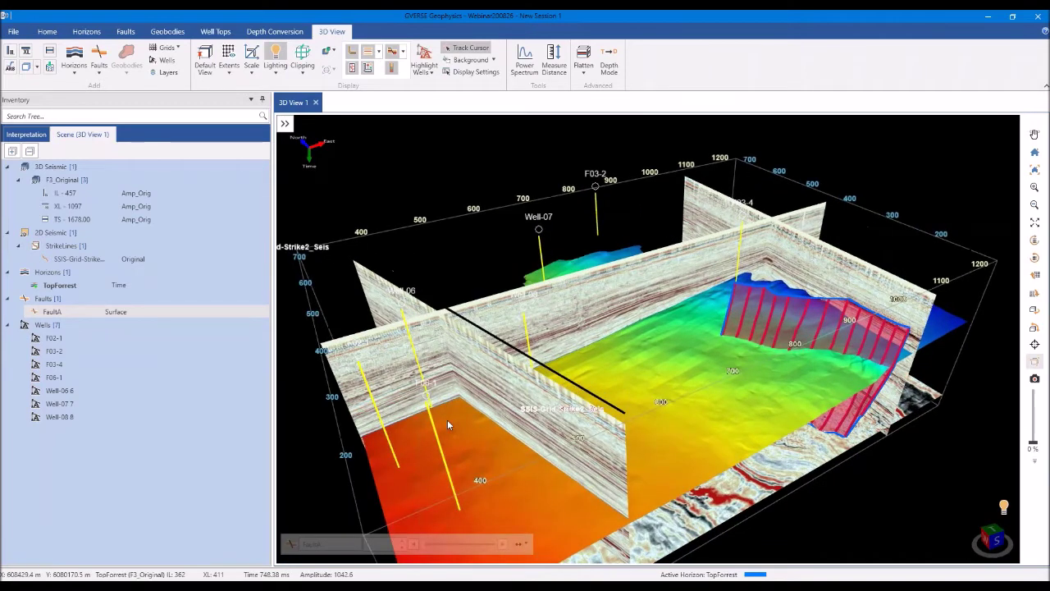
{"action": "scroll", "coordinate": [607, 431], "scroll_direction": "up", "scroll_amount": 3}
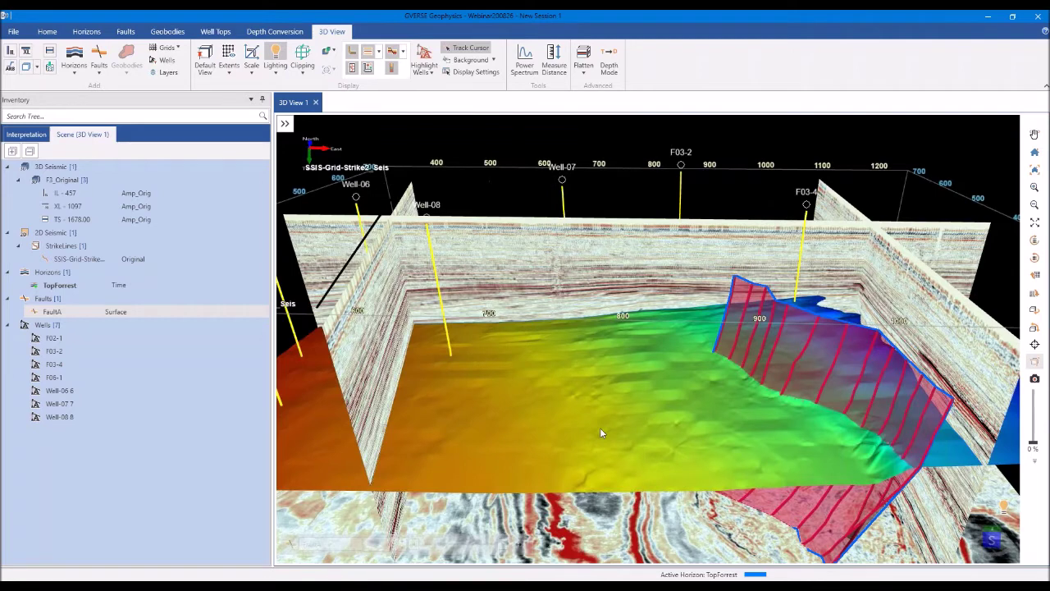
{"action": "scroll", "coordinate": [600, 427], "scroll_direction": "up", "scroll_amount": 1}
{"action": "scroll", "coordinate": [602, 423], "scroll_direction": "up", "scroll_amount": 2}
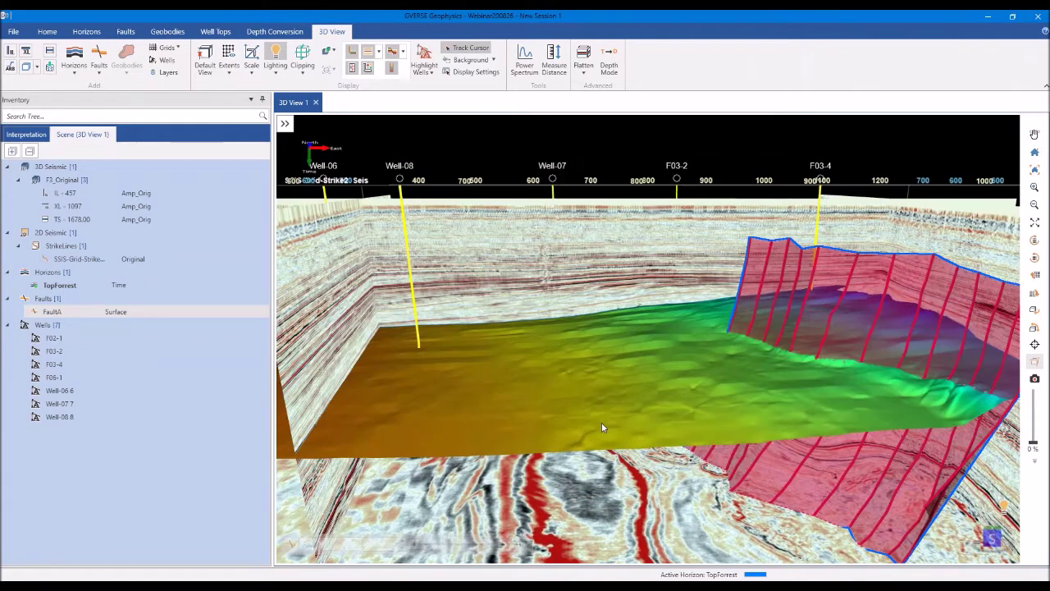
{"action": "scroll", "coordinate": [602, 427], "scroll_direction": "up", "scroll_amount": 2}
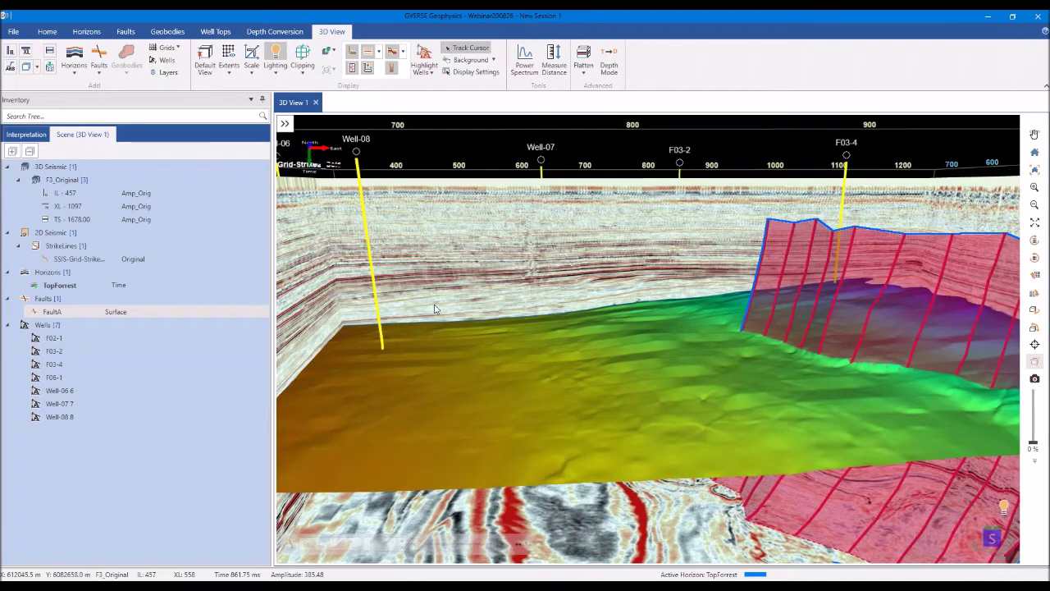
{"action": "left_click", "coordinate": [26, 133]}
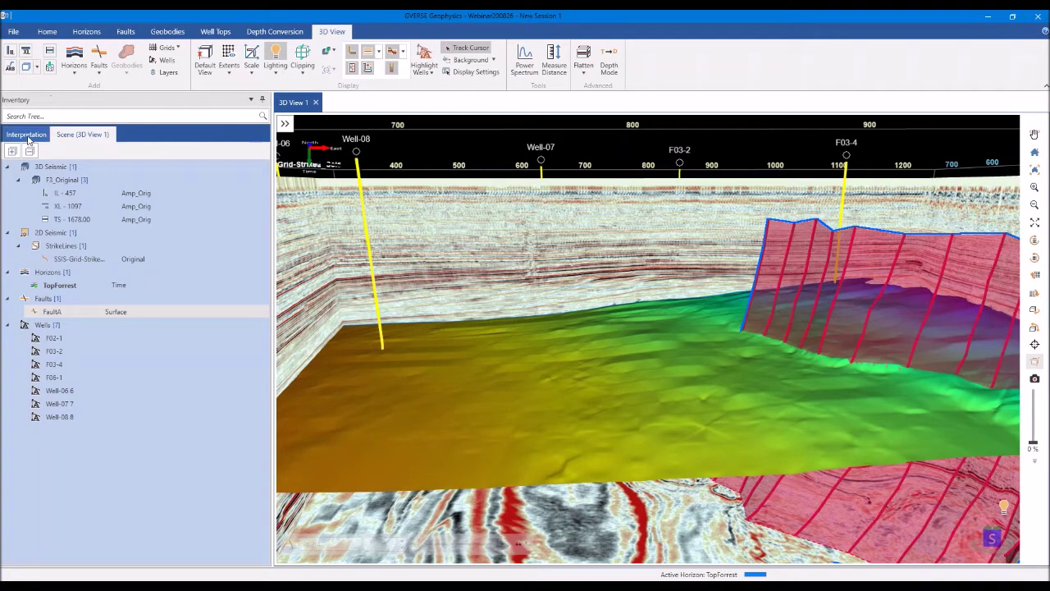
{"action": "left_click", "coordinate": [95, 248]}
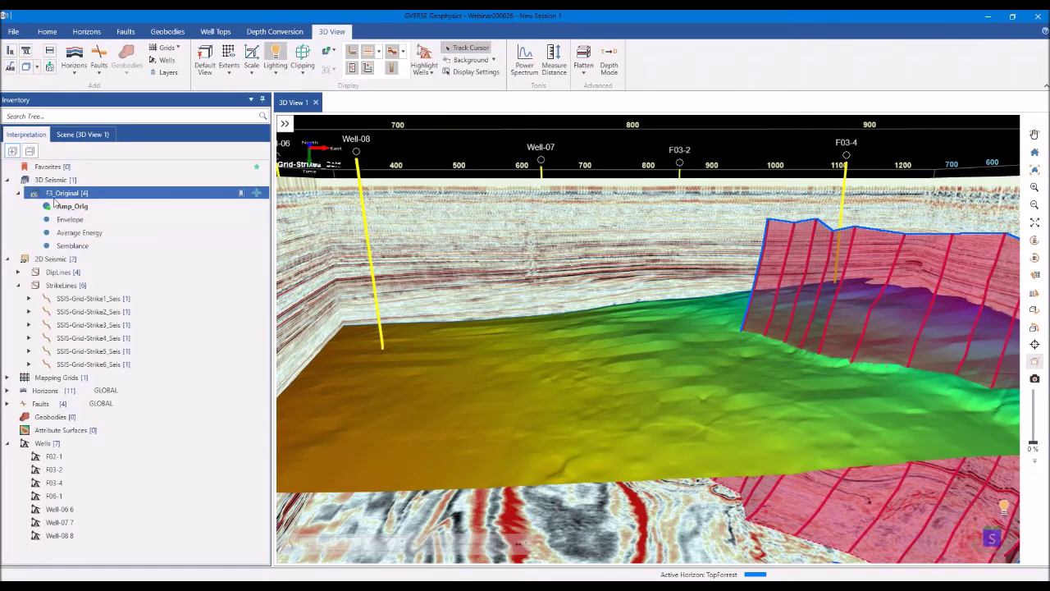
{"action": "left_click", "coordinate": [82, 134]}
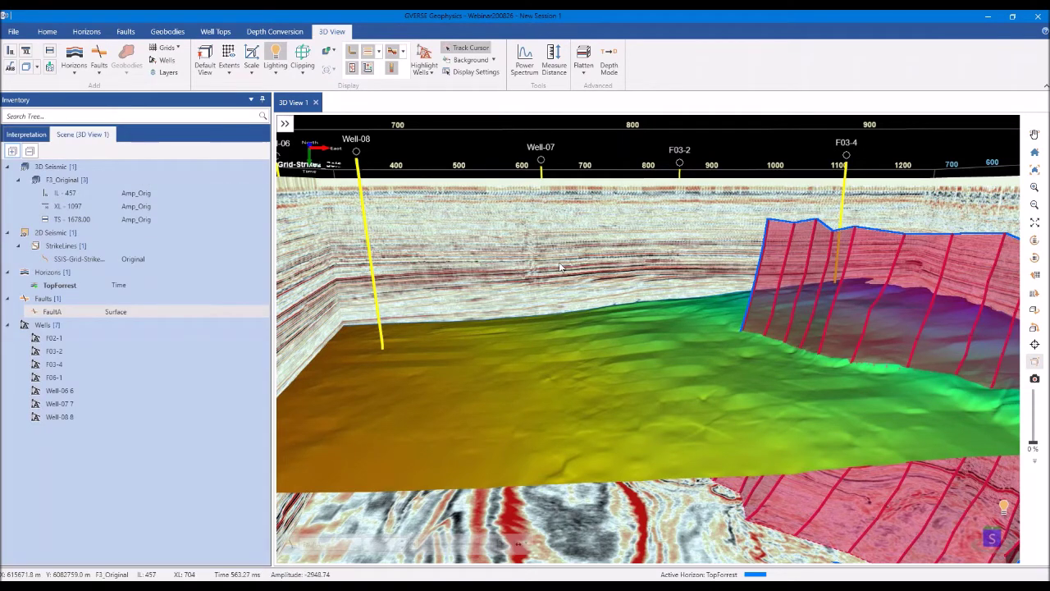
{"action": "left_click_drag", "start_coordinate": [560, 267], "coordinate": [563, 272]}
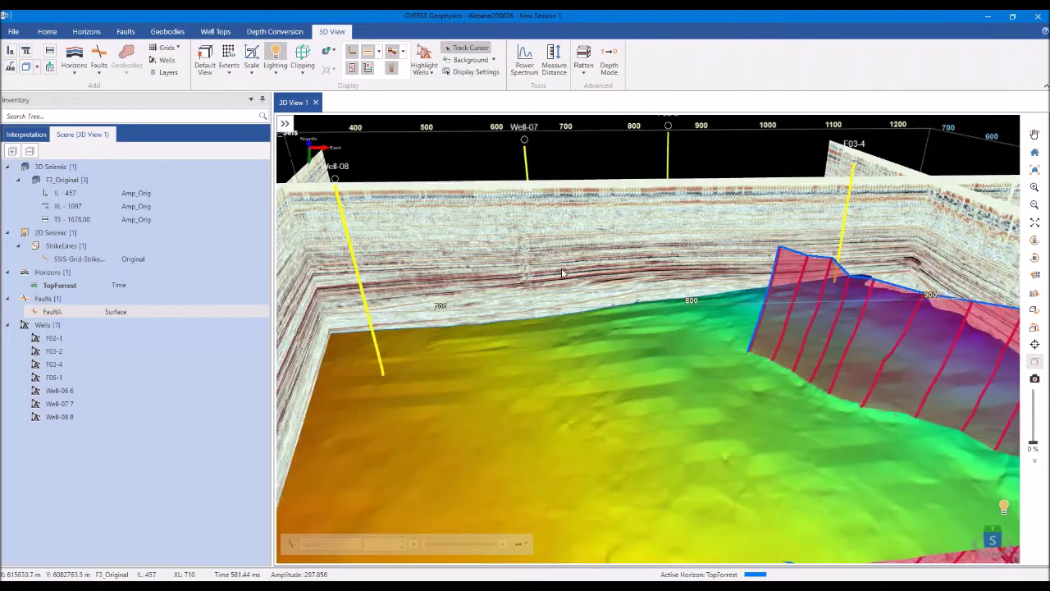
Change the data version displayed on inline 457 to Average Energy
{"action": "left_click", "coordinate": [183, 196]}
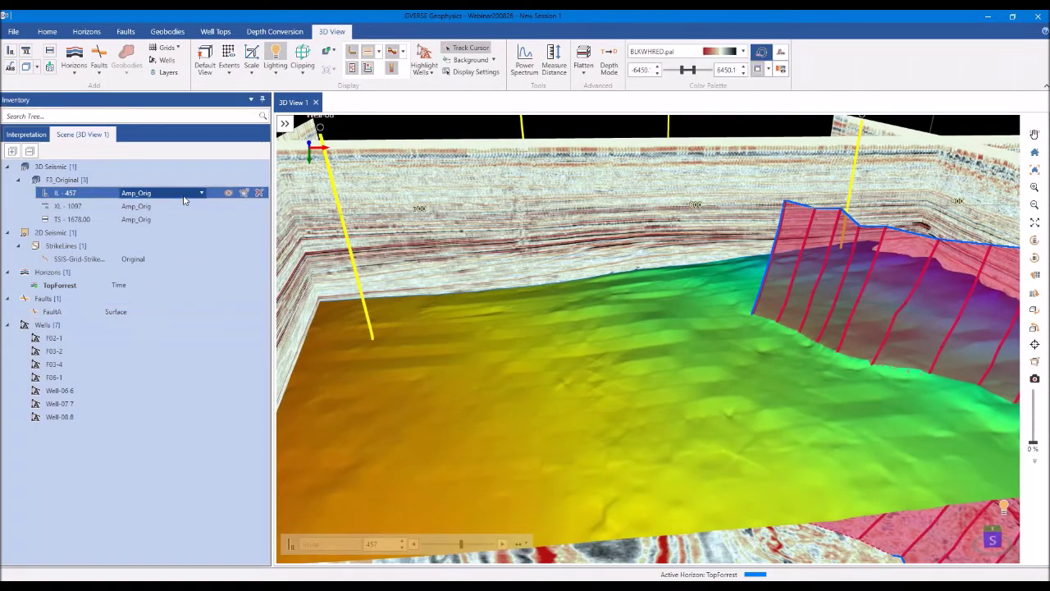
{"action": "left_click", "coordinate": [182, 193]}
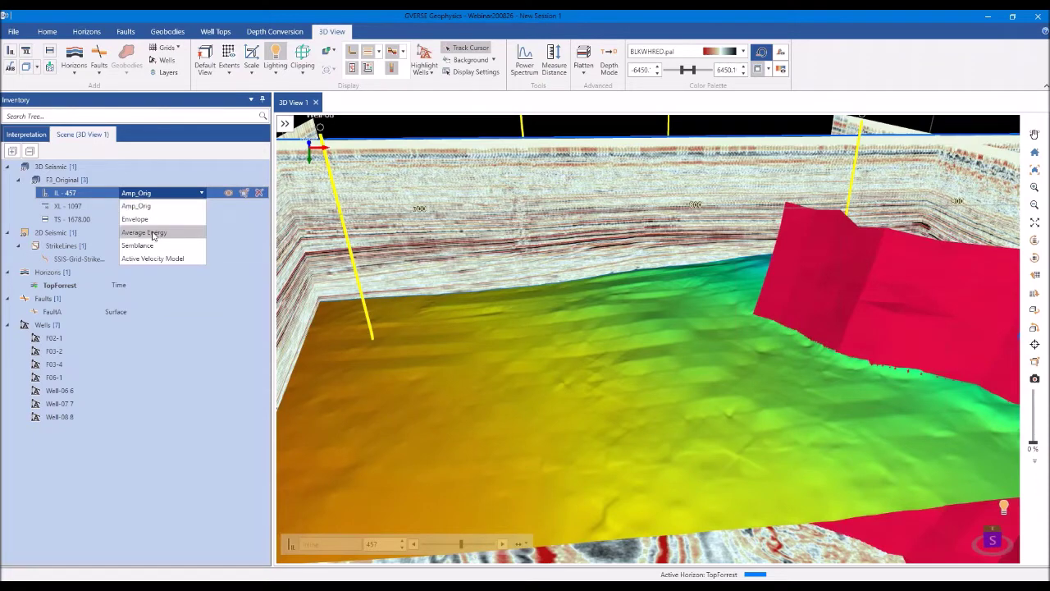
{"action": "left_click", "coordinate": [146, 233]}
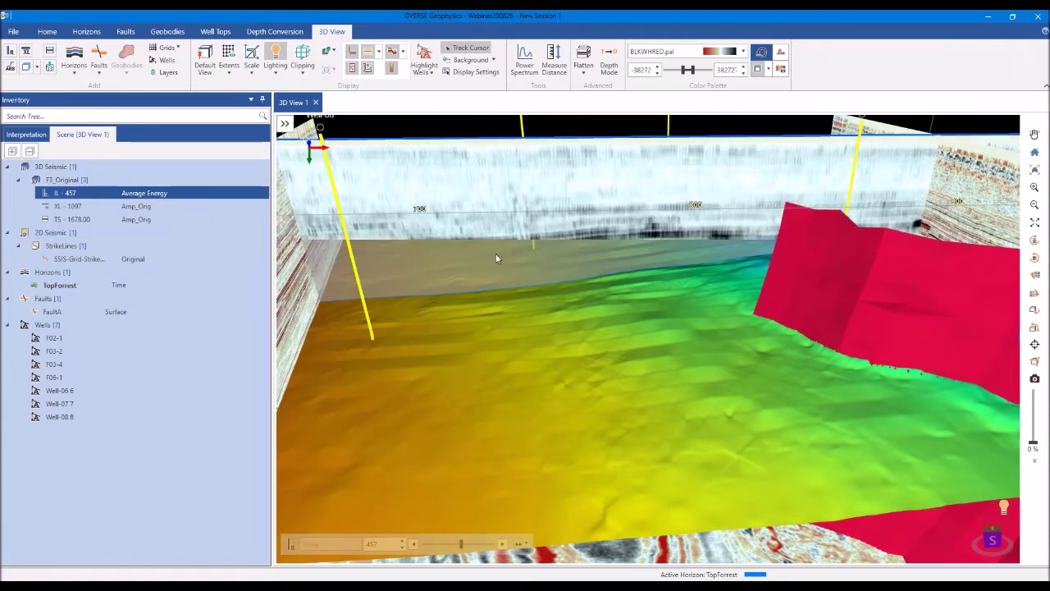
Hide everything in the 3D scene except inline 457
{"action": "mouse_move", "coordinate": [495, 259]}
{"action": "left_mouse_down"}
{"action": "mouse_move", "coordinate": [530, 243]}
{"action": "mouse_move", "coordinate": [510, 248]}
{"action": "left_mouse_up"}
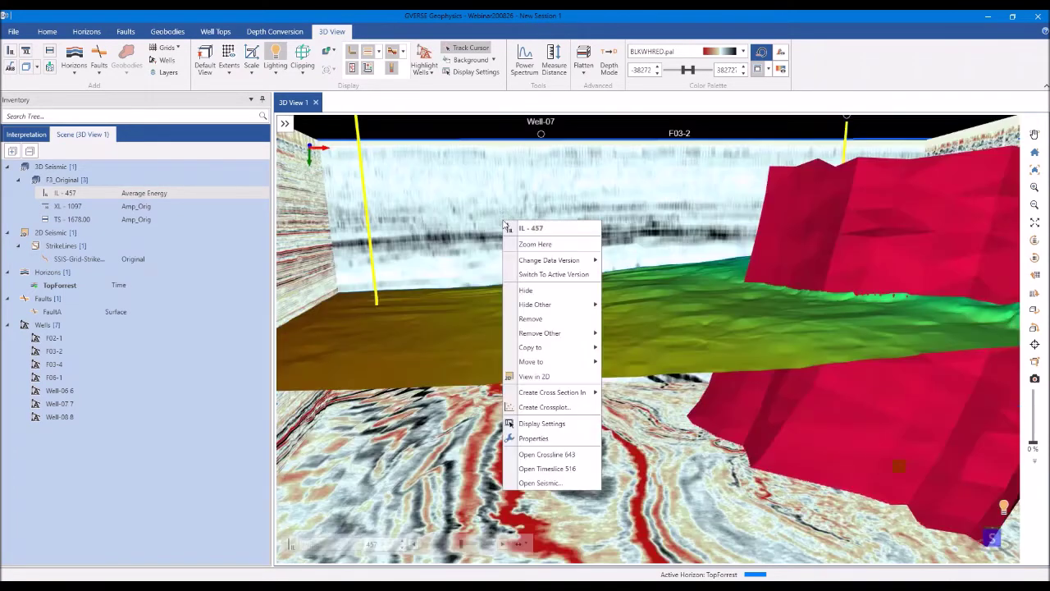
{"action": "mouse_move", "coordinate": [535, 304]}
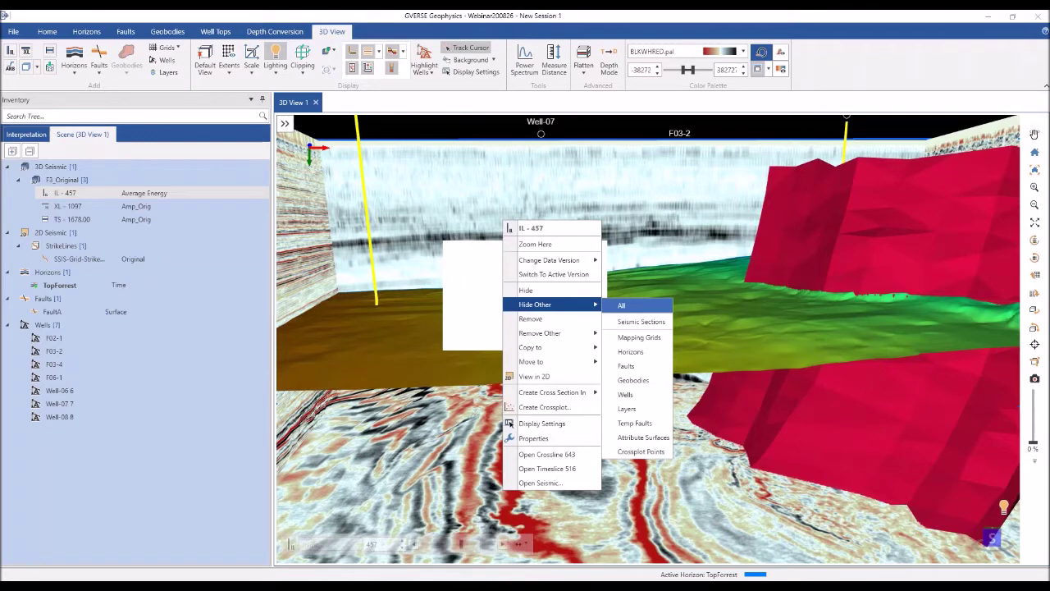
{"action": "left_click", "coordinate": [621, 306]}
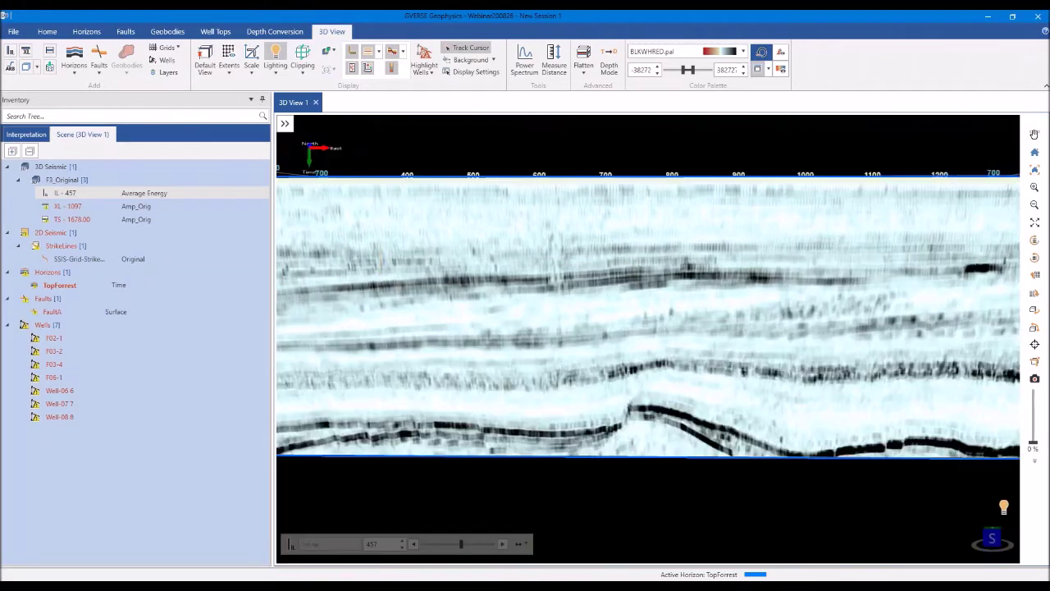
{"action": "scroll", "coordinate": [547, 313], "scroll_direction": "down", "scroll_amount": 1}
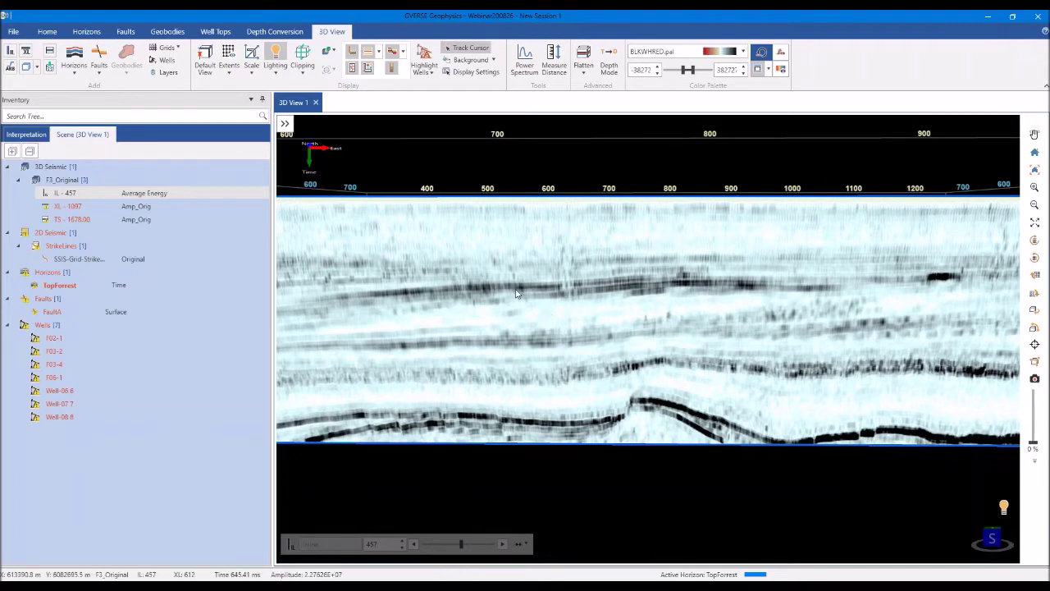
Set the default color palette of the F3_Original Average Energy version to RAINBOW.pal
{"action": "left_click", "coordinate": [57, 32]}
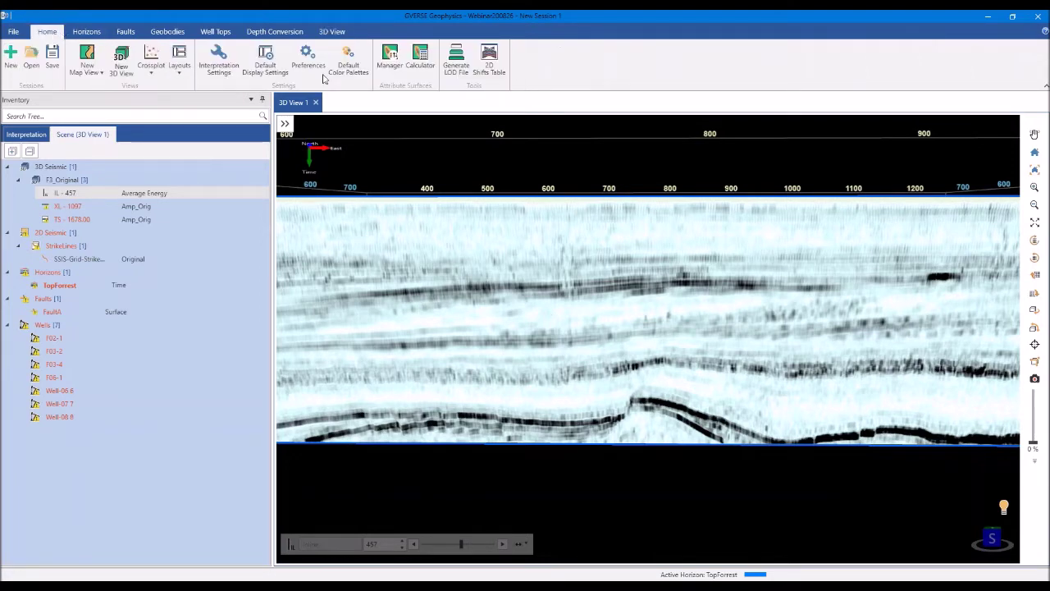
{"action": "left_click", "coordinate": [347, 67]}
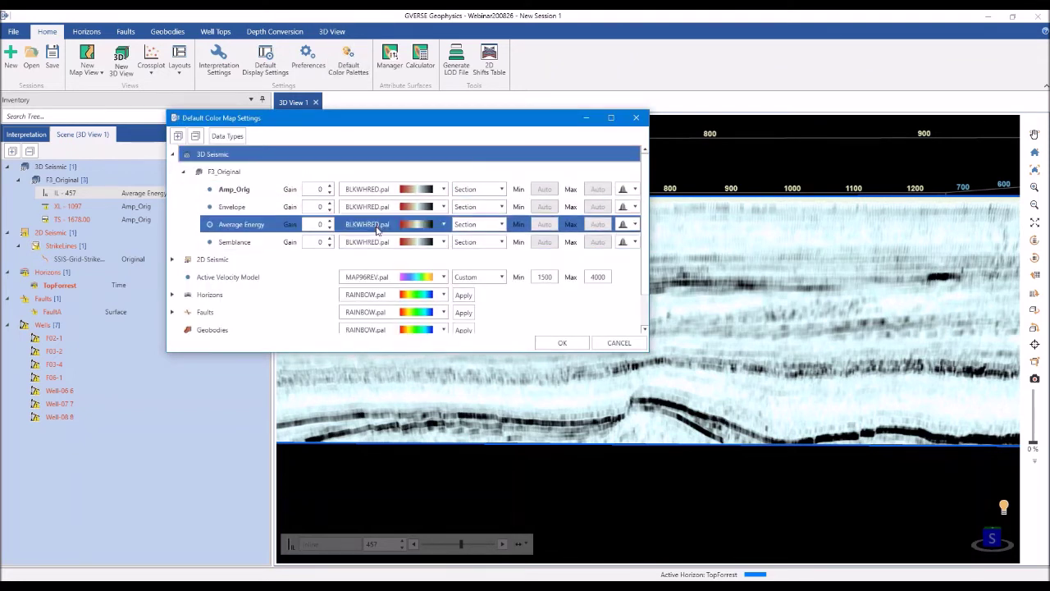
{"action": "left_click", "coordinate": [376, 229]}
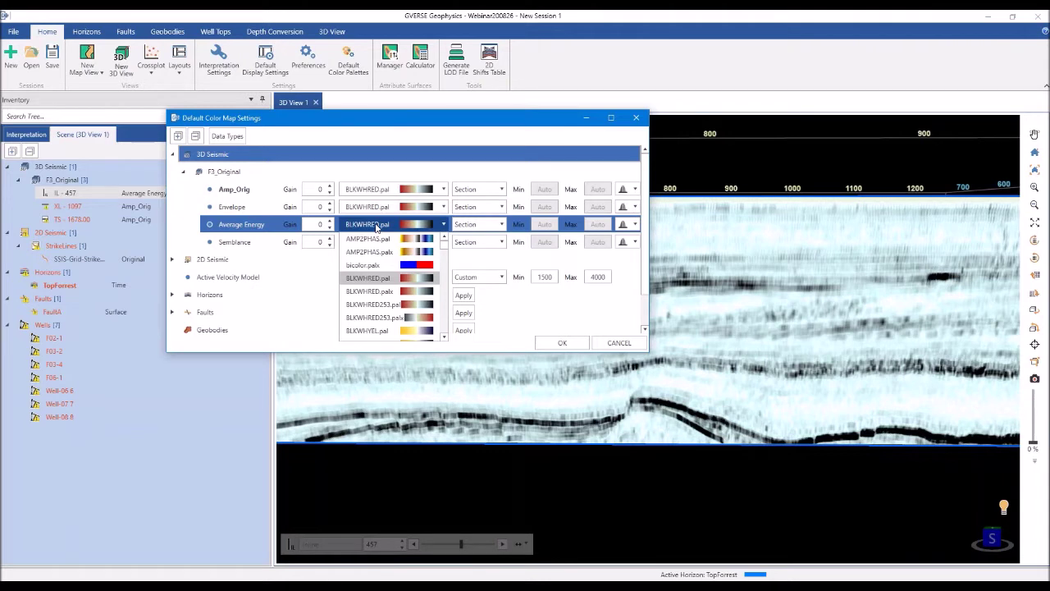
{"action": "key", "text": "r"}
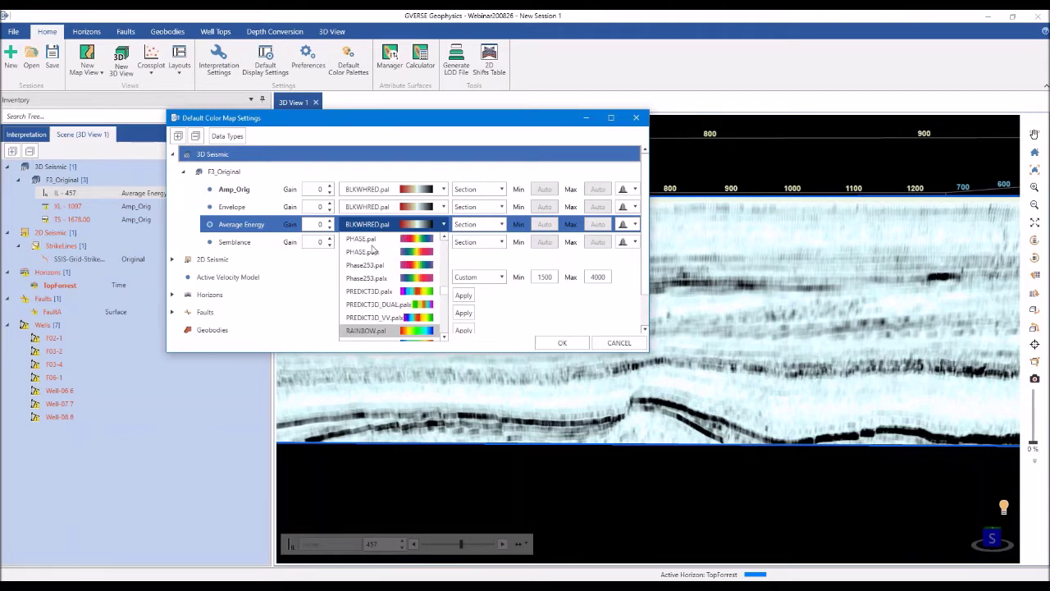
{"action": "left_click", "coordinate": [371, 330]}
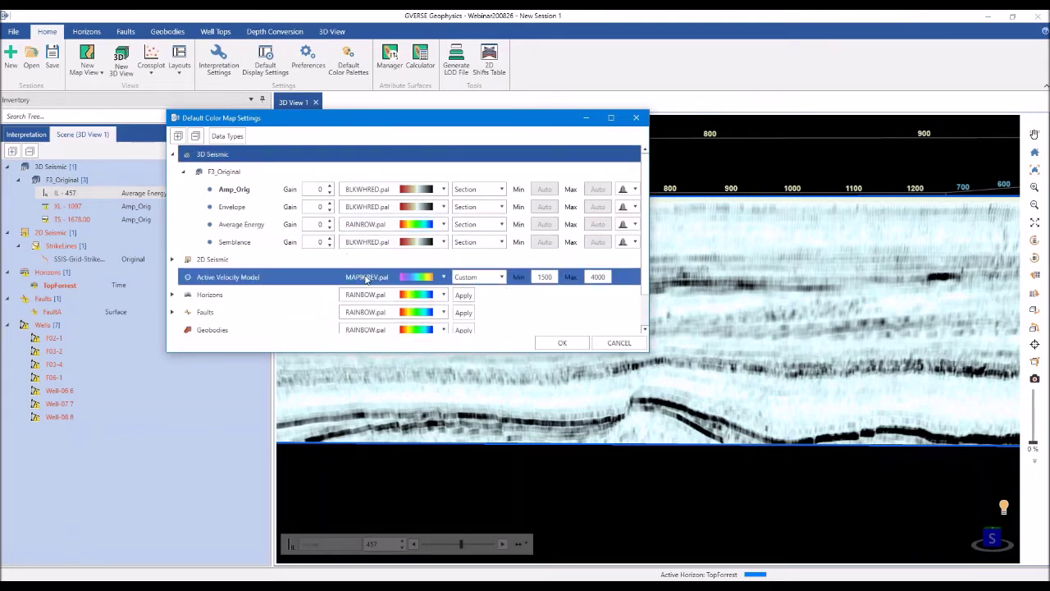
Give Average Energy a manual histogram range starting at 0 and apply the default color map settings
{"action": "left_click", "coordinate": [624, 224]}
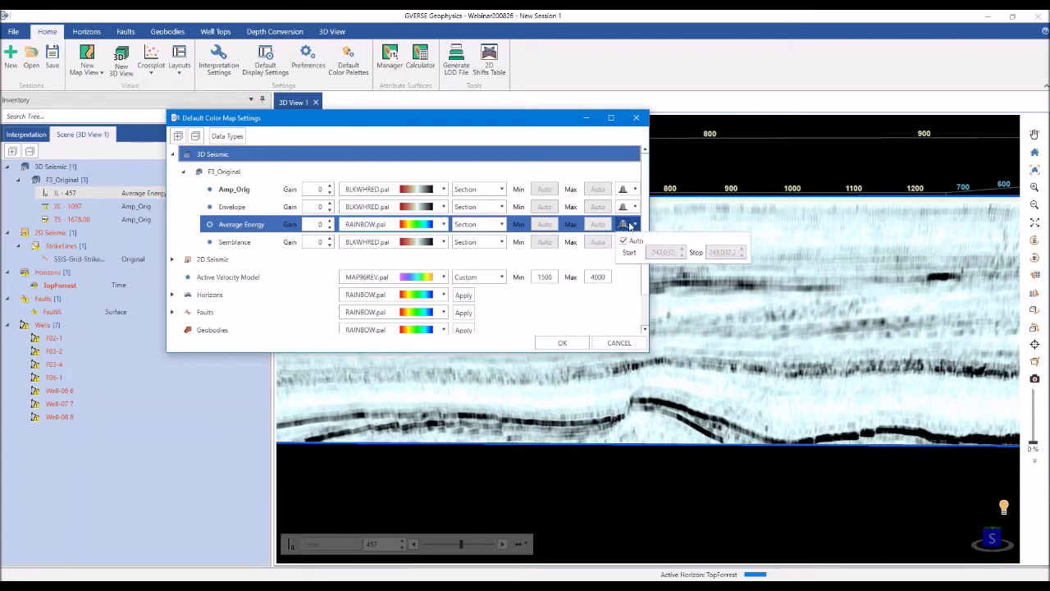
{"action": "type", "text": "0"}
{"action": "key", "text": "Return"}
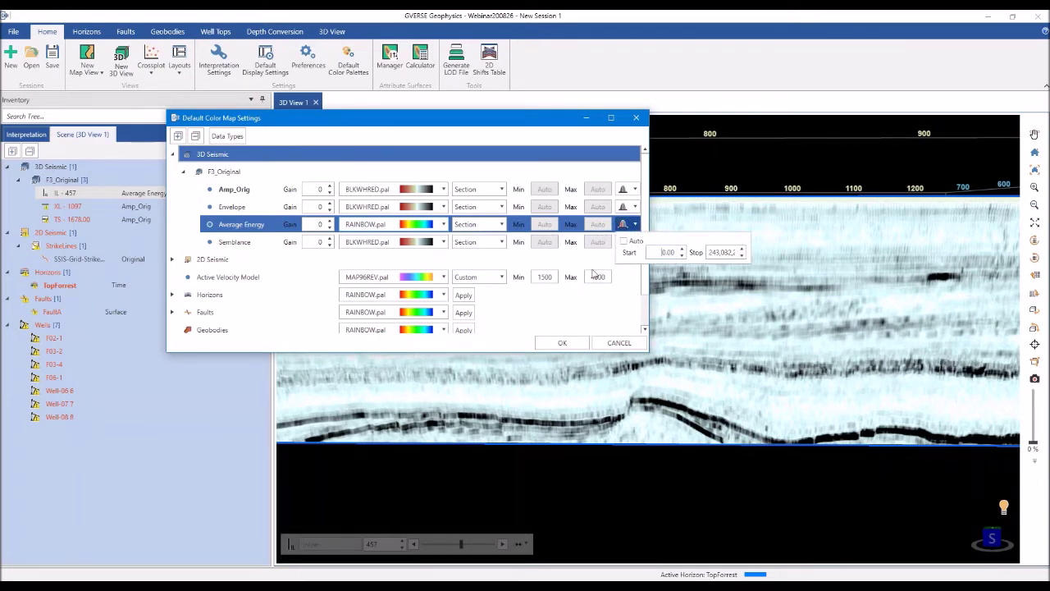
{"action": "left_click", "coordinate": [391, 132]}
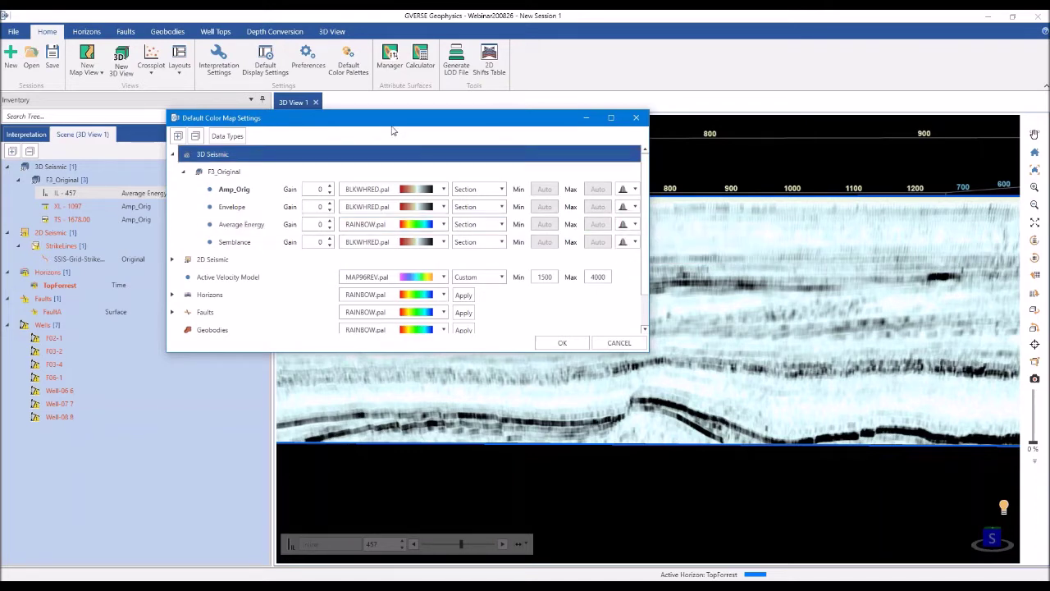
{"action": "left_click", "coordinate": [564, 349]}
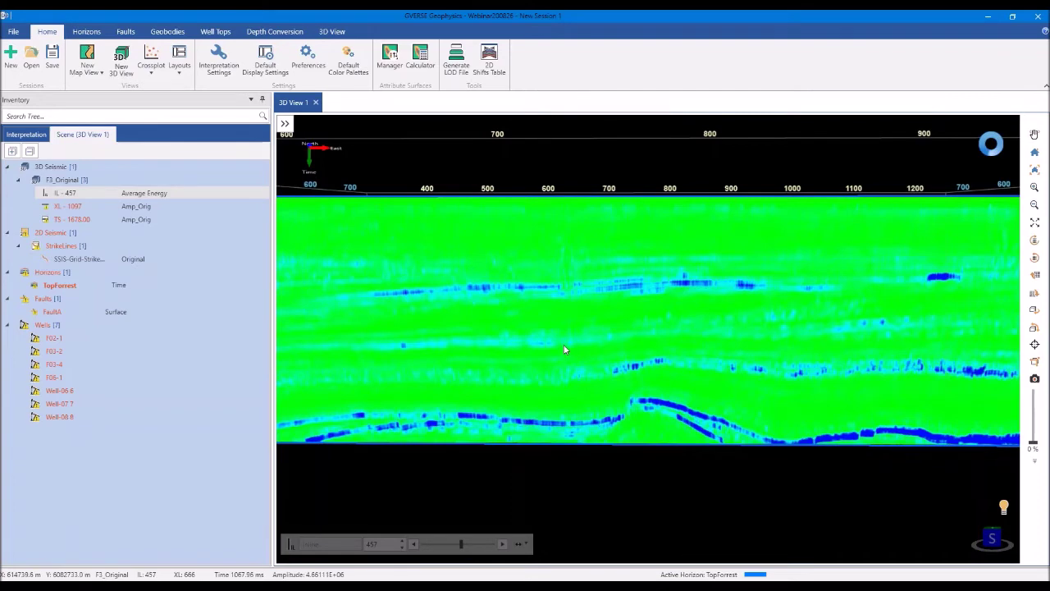
Set the default color palette of the F3_Original Semblance version to GRAYSCAL.pal and apply it
{"action": "left_click_drag", "start_coordinate": [632, 370], "coordinate": [452, 301]}
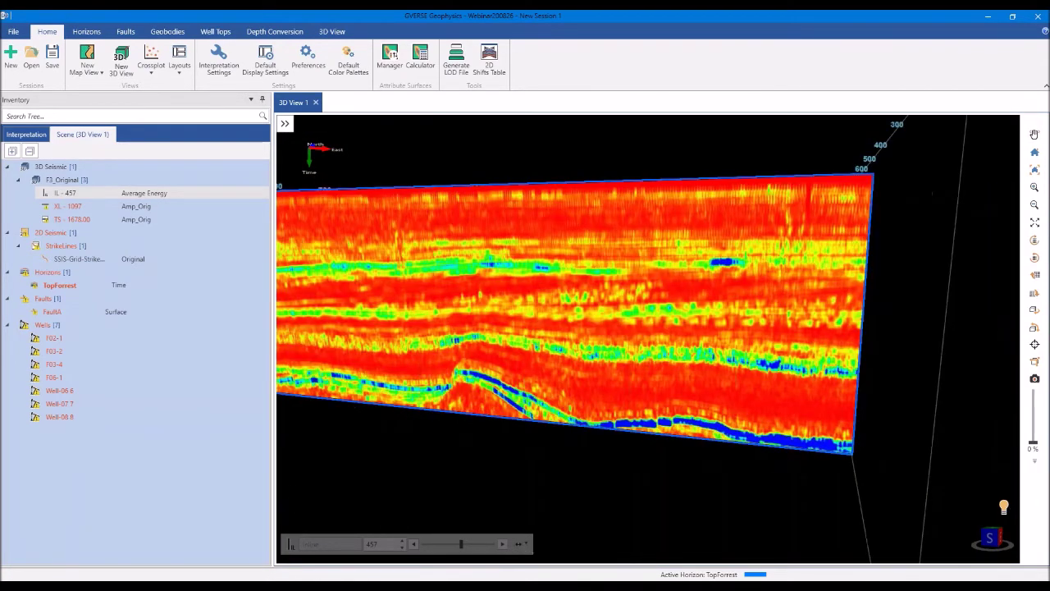
{"action": "scroll", "coordinate": [592, 316], "scroll_direction": "up", "scroll_amount": 2}
{"action": "left_click", "coordinate": [353, 76]}
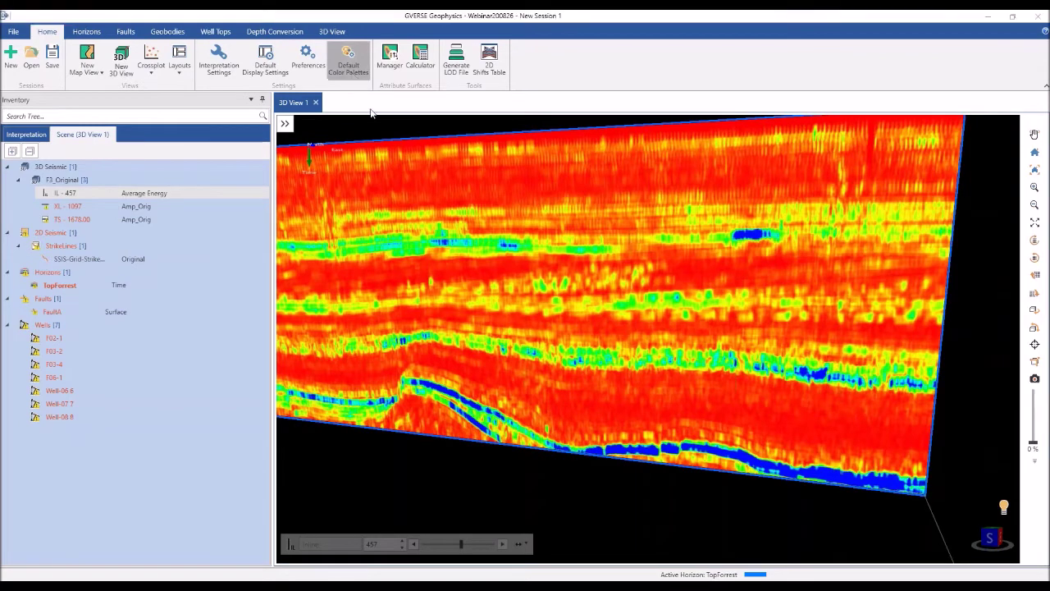
{"action": "left_click", "coordinate": [374, 242]}
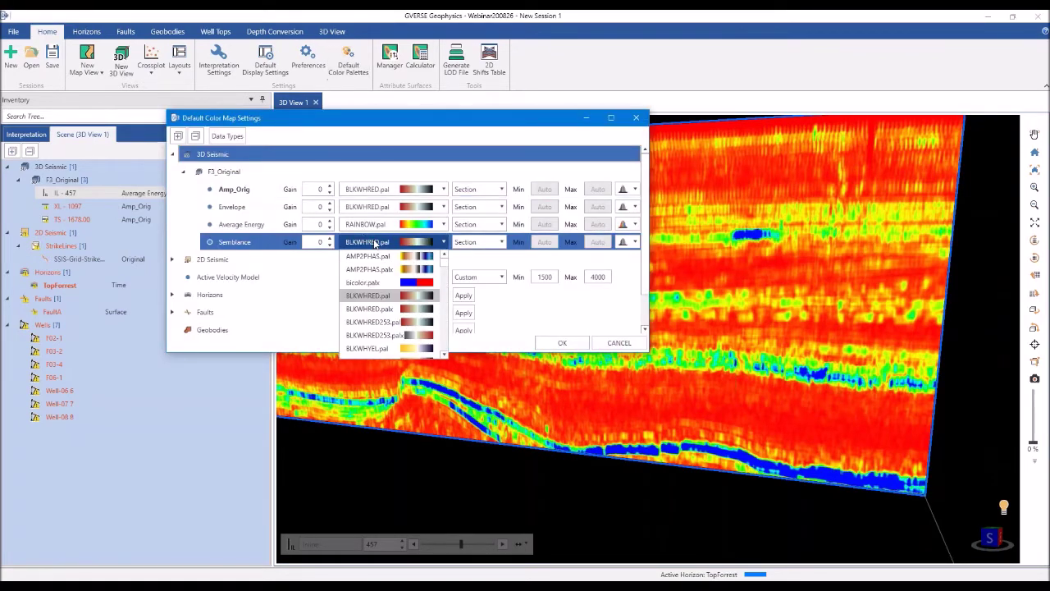
{"action": "key", "text": "g"}
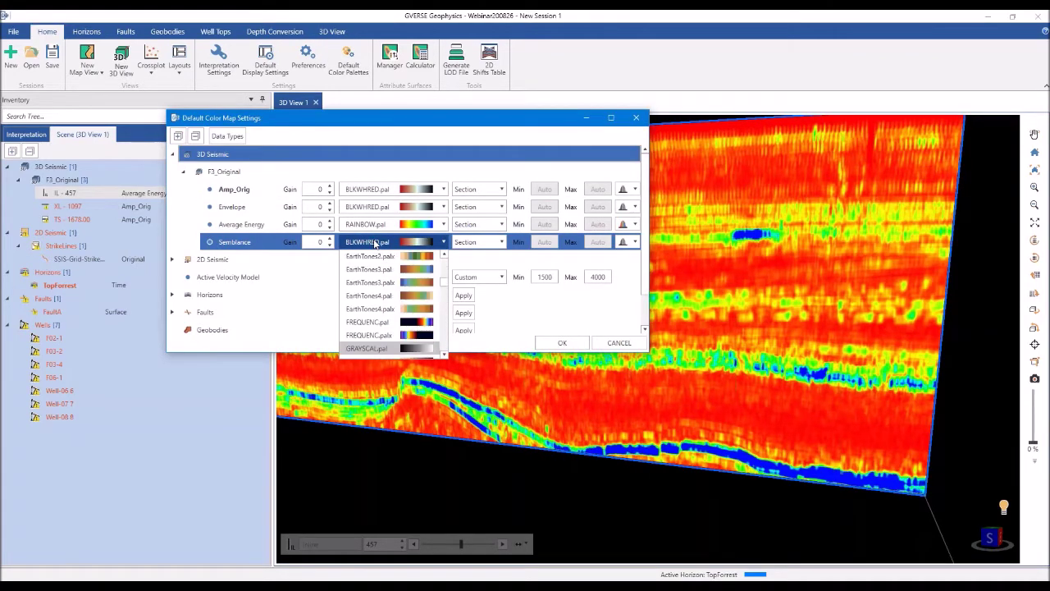
{"action": "left_click", "coordinate": [376, 348]}
{"action": "left_click", "coordinate": [544, 346]}
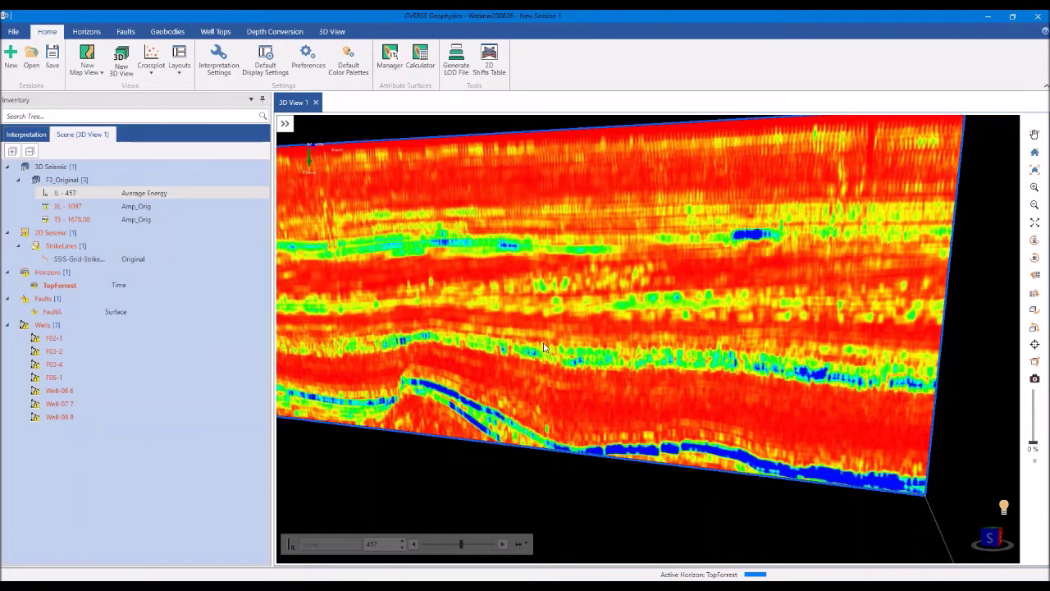
Show the hidden time slice 1678.00 again beneath inline 457
{"action": "scroll", "coordinate": [538, 347], "scroll_direction": "down", "scroll_amount": 3}
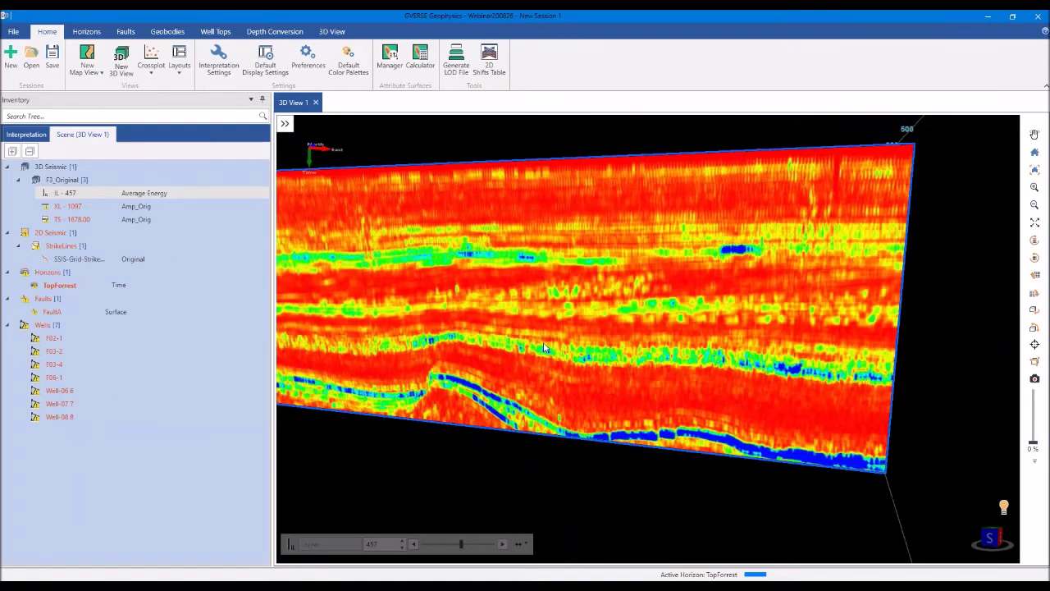
{"action": "left_click", "coordinate": [227, 220]}
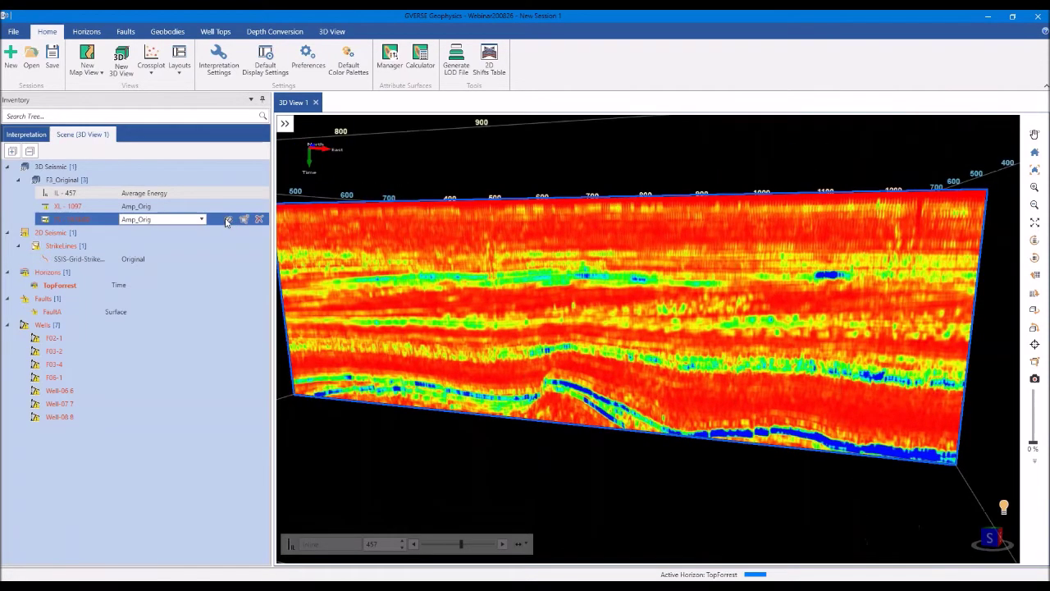
{"action": "left_click", "coordinate": [228, 220]}
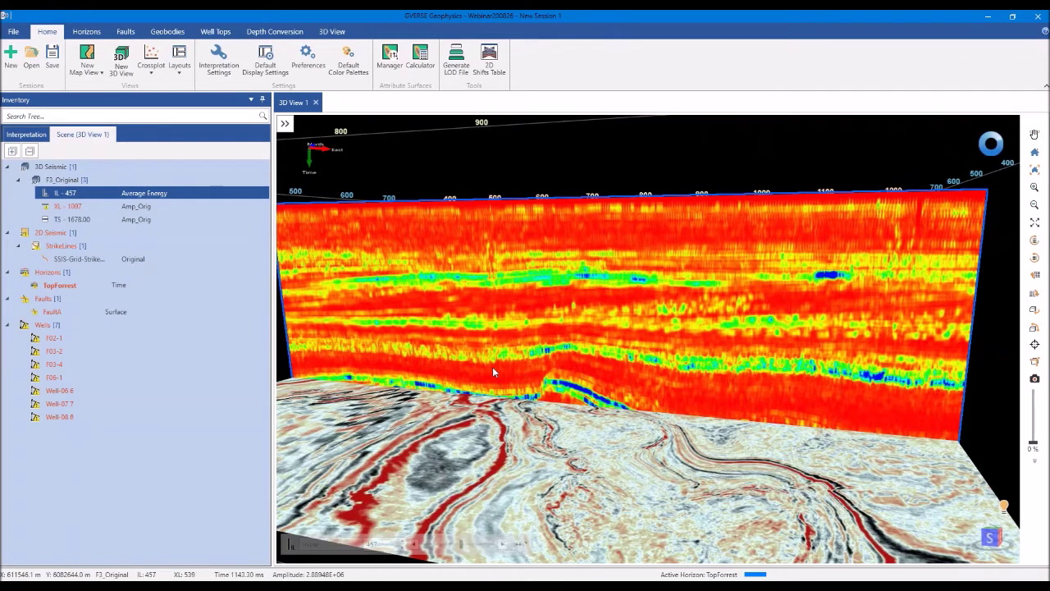
Change the data version displayed on time slice 1678.00 to Semblance and view it together with inline 457
{"action": "right_click", "coordinate": [493, 370]}
{"action": "mouse_move", "coordinate": [542, 237]}
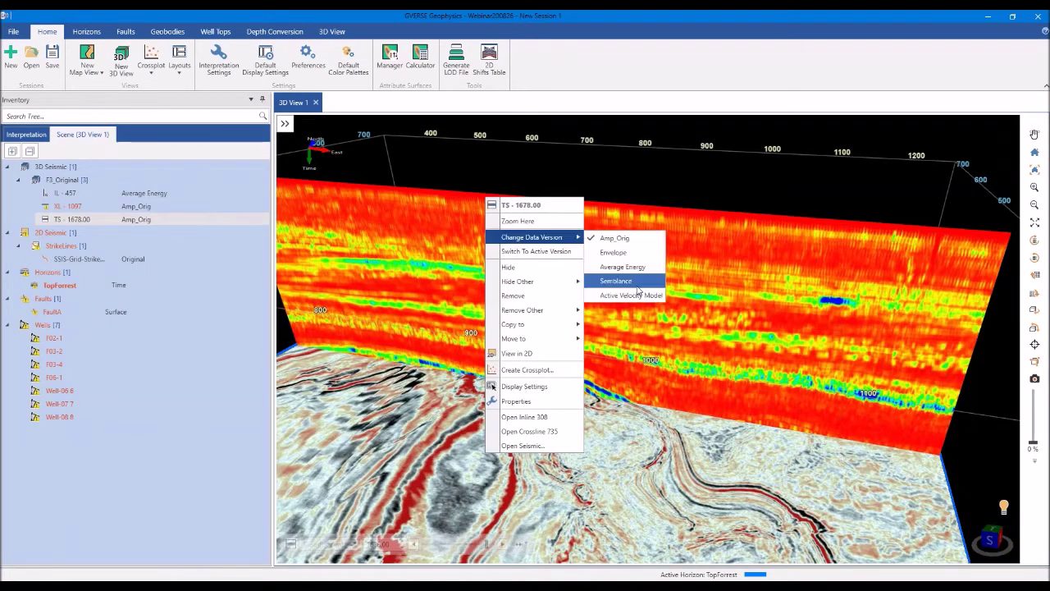
{"action": "left_click", "coordinate": [617, 281]}
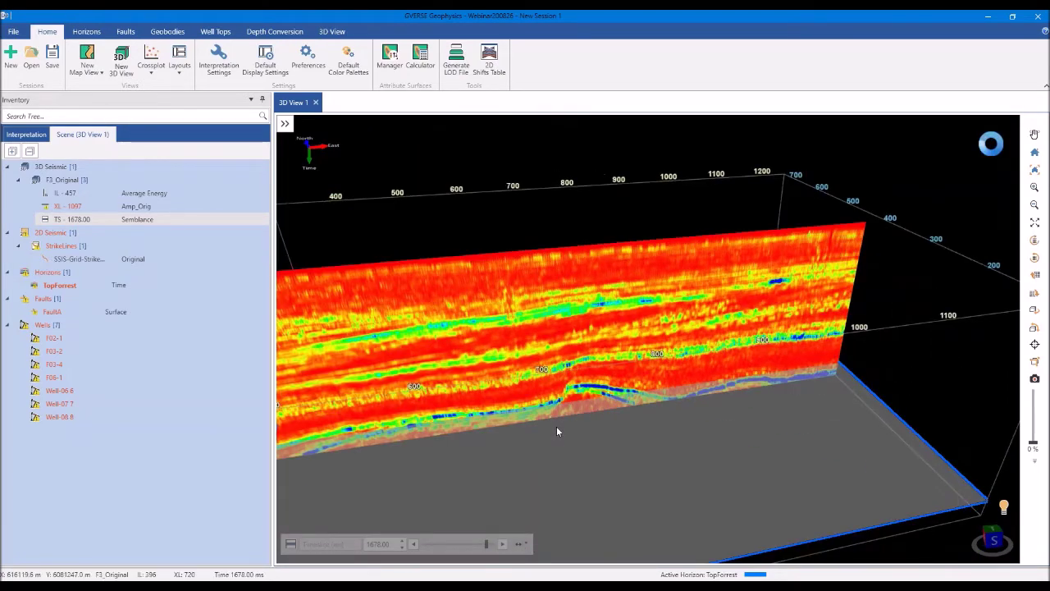
{"action": "left_click_drag", "start_coordinate": [556, 431], "coordinate": [527, 468]}
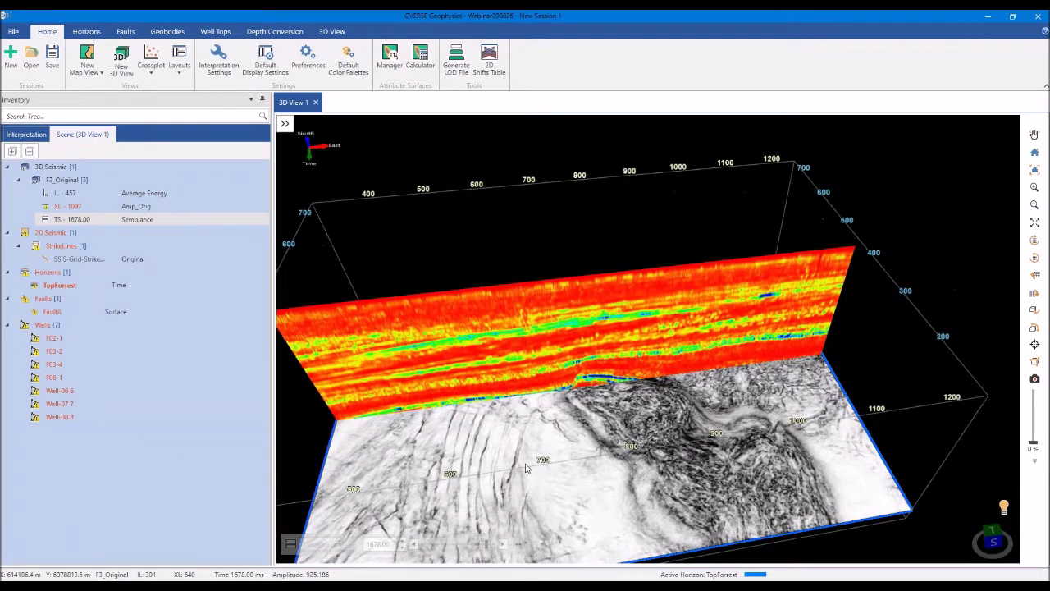
{"action": "left_click_drag", "start_coordinate": [518, 458], "coordinate": [518, 456]}
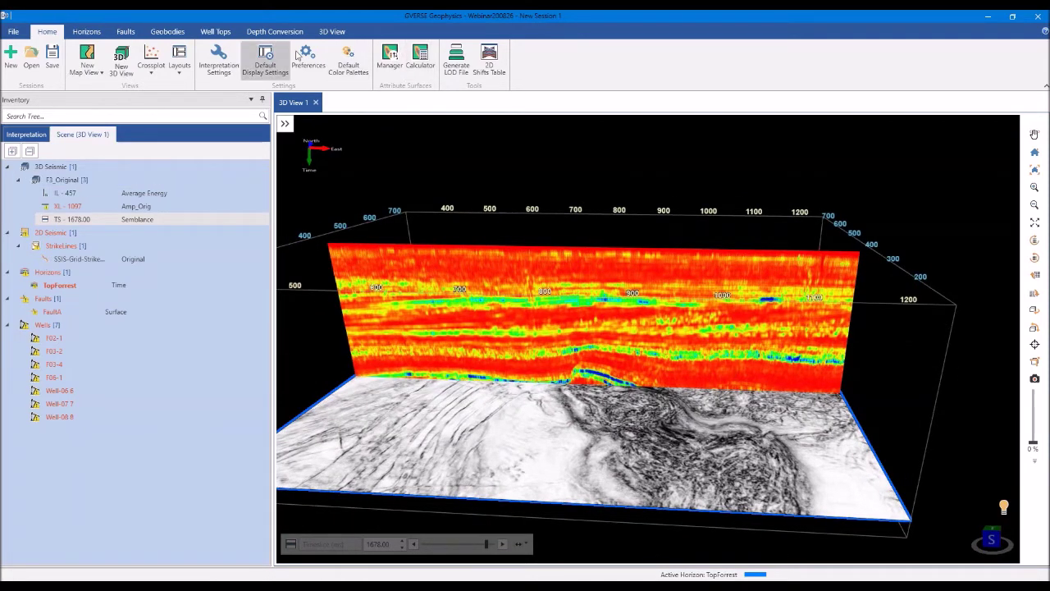
Review the default color palettes assigned to the 3D seismic versions and close the settings without changing them
{"action": "left_click", "coordinate": [338, 62]}
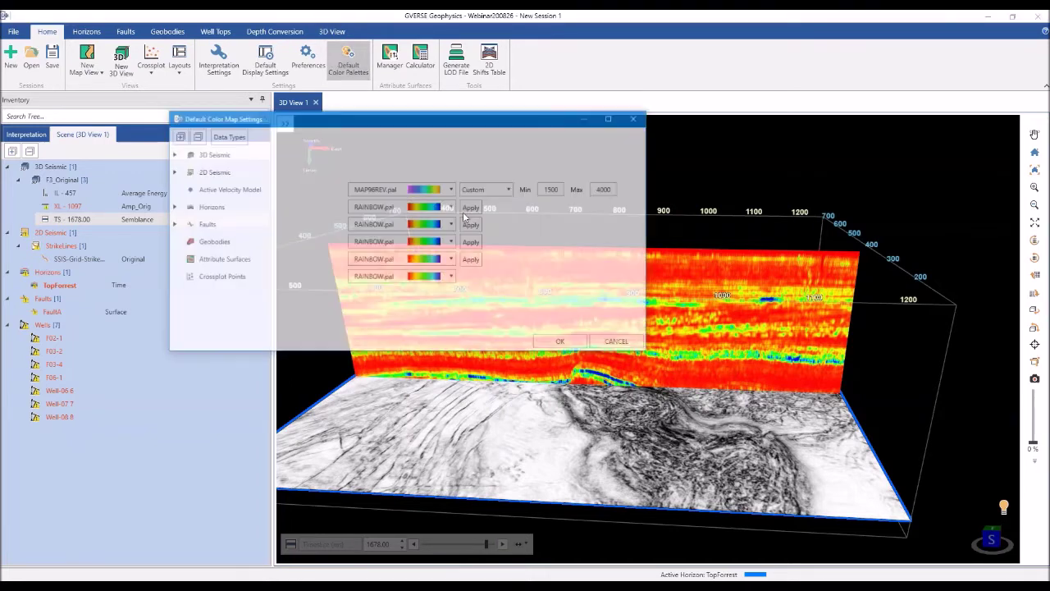
{"action": "left_click", "coordinate": [382, 261]}
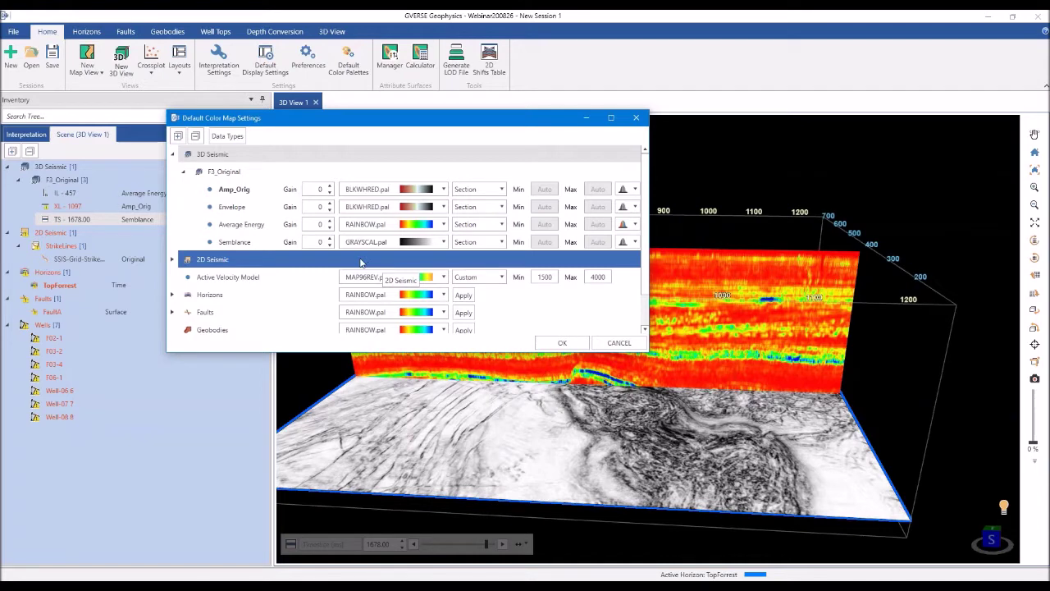
{"action": "left_click", "coordinate": [366, 243]}
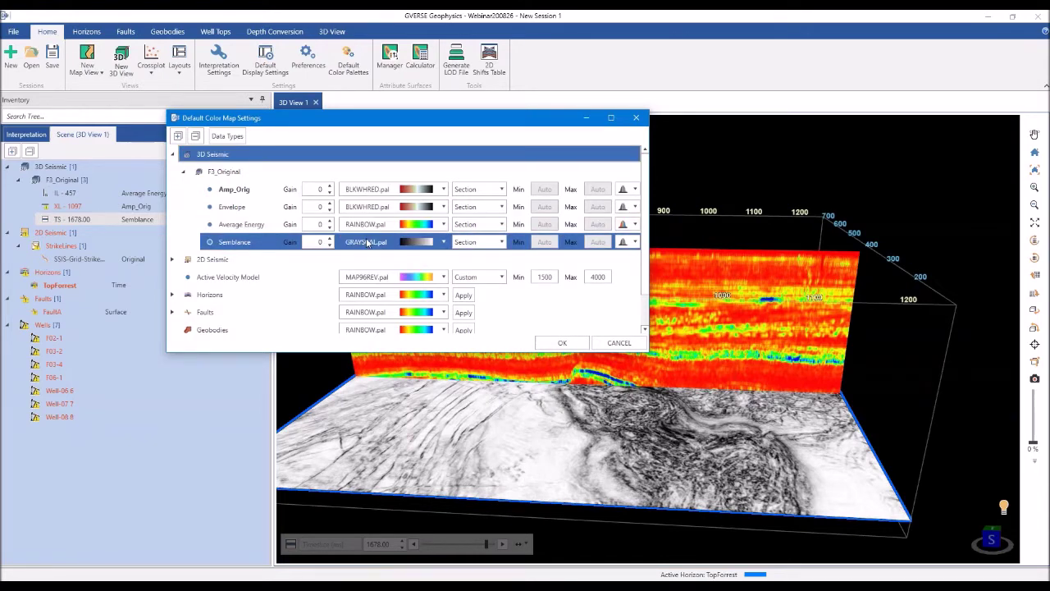
{"action": "left_click", "coordinate": [562, 584]}
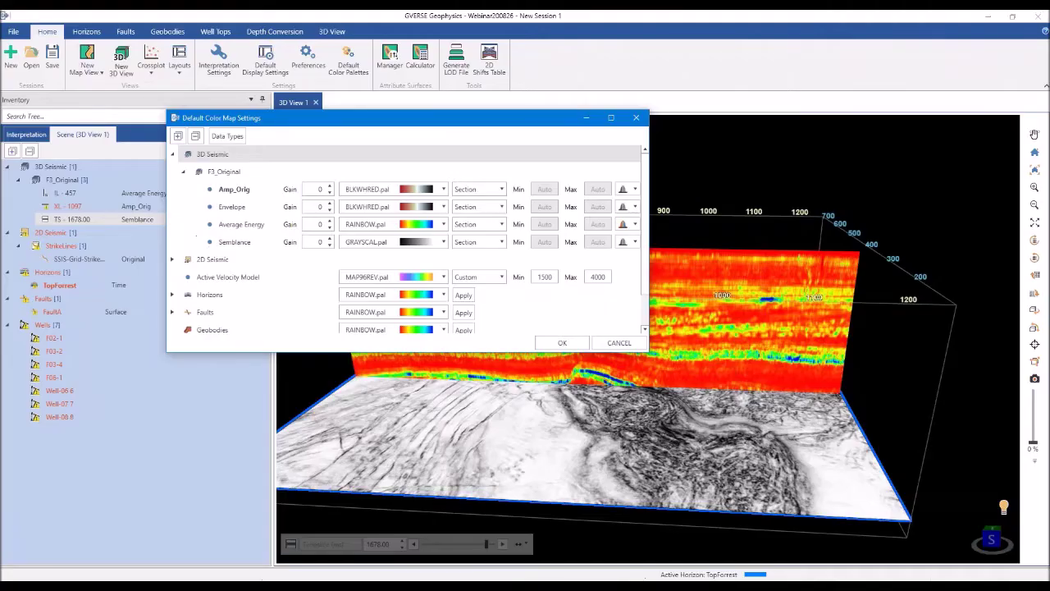
{"action": "left_click", "coordinate": [606, 344]}
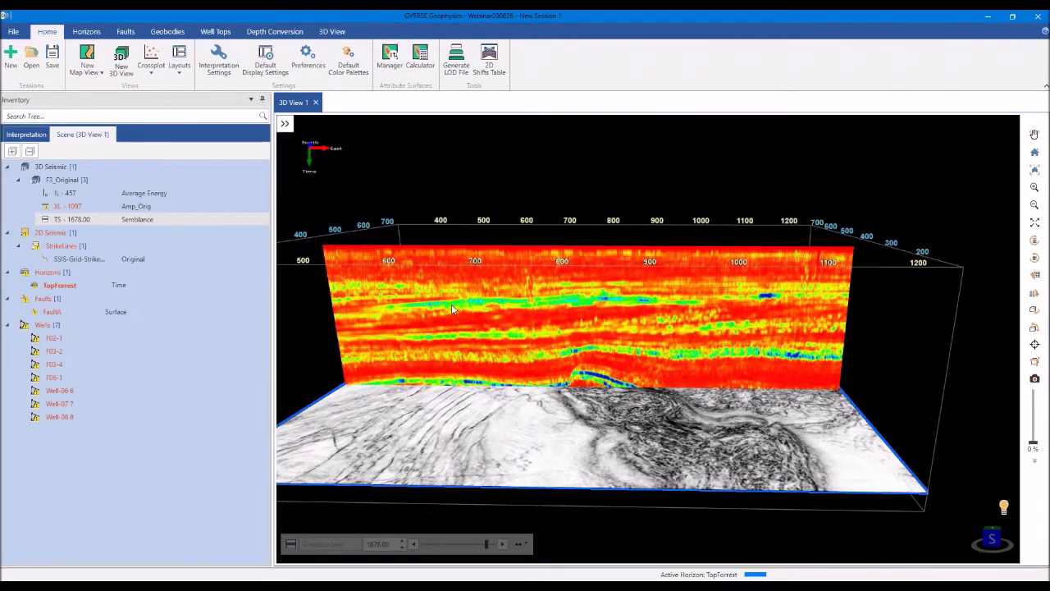
View inline 457 up close, list the data versions available for it and return to the full interpretation inventory
{"action": "scroll", "coordinate": [460, 312], "scroll_direction": "up", "scroll_amount": 3}
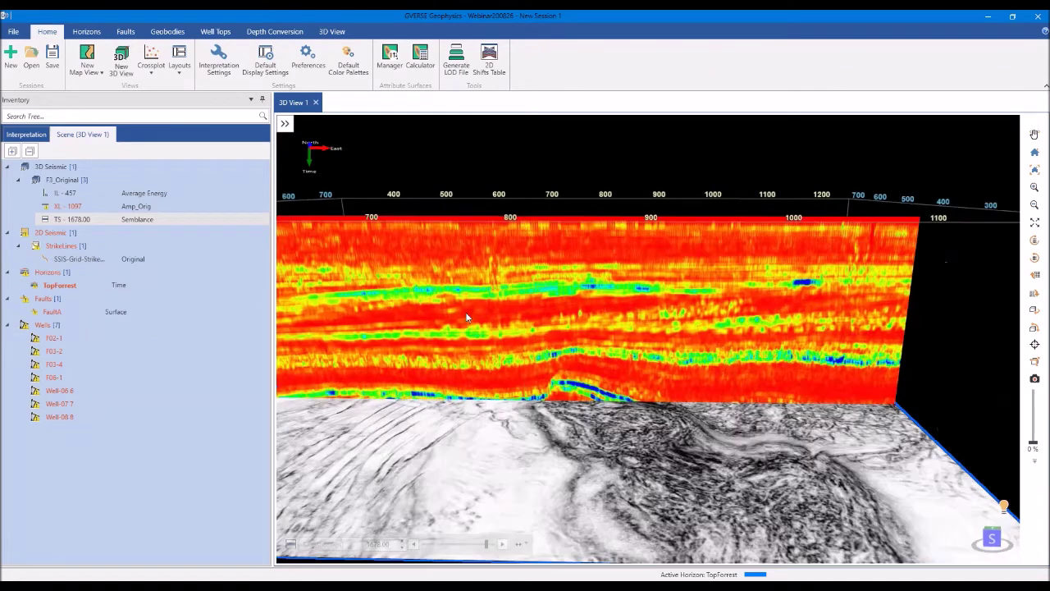
{"action": "scroll", "coordinate": [466, 317], "scroll_direction": "up", "scroll_amount": 2}
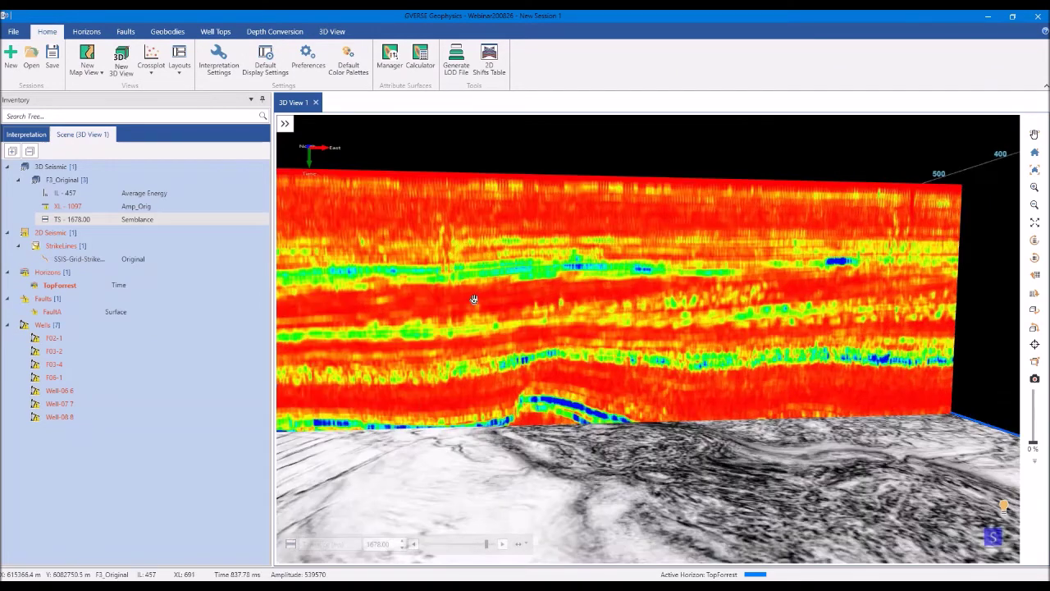
{"action": "left_click", "coordinate": [179, 194]}
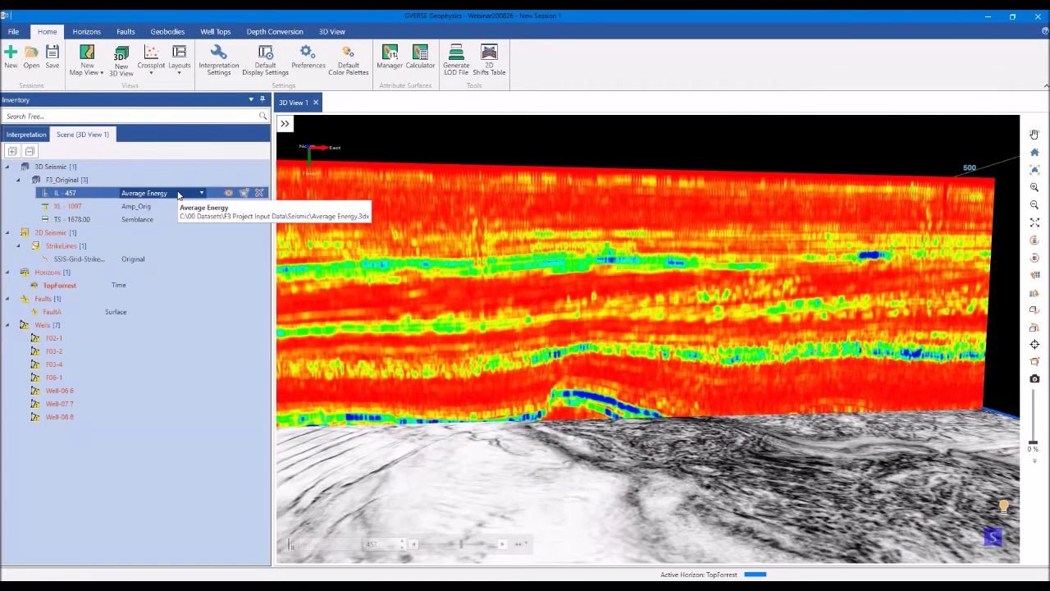
{"action": "left_click", "coordinate": [179, 194]}
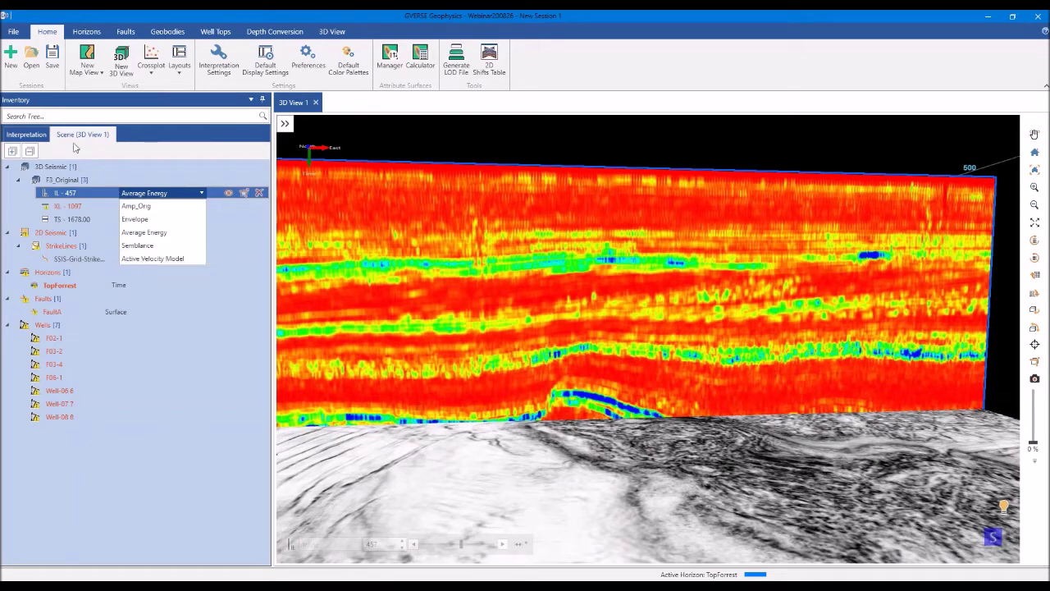
{"action": "left_click", "coordinate": [49, 135]}
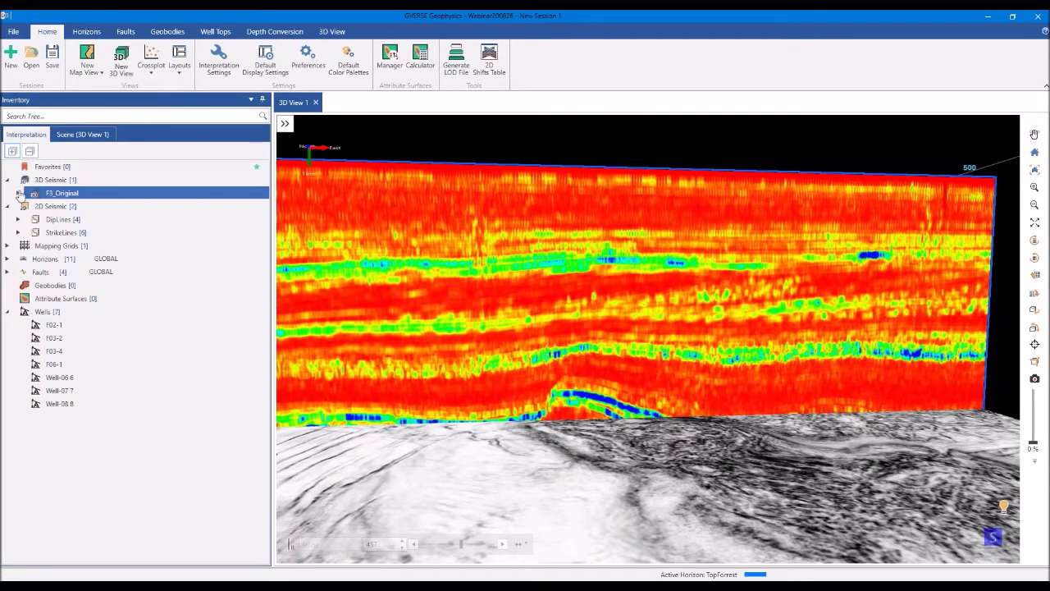
Check the data versions listed under F3_Original and change the version displayed on inline 457 to Active Velocity Model
{"action": "left_click", "coordinate": [18, 193]}
{"action": "left_click", "coordinate": [86, 240]}
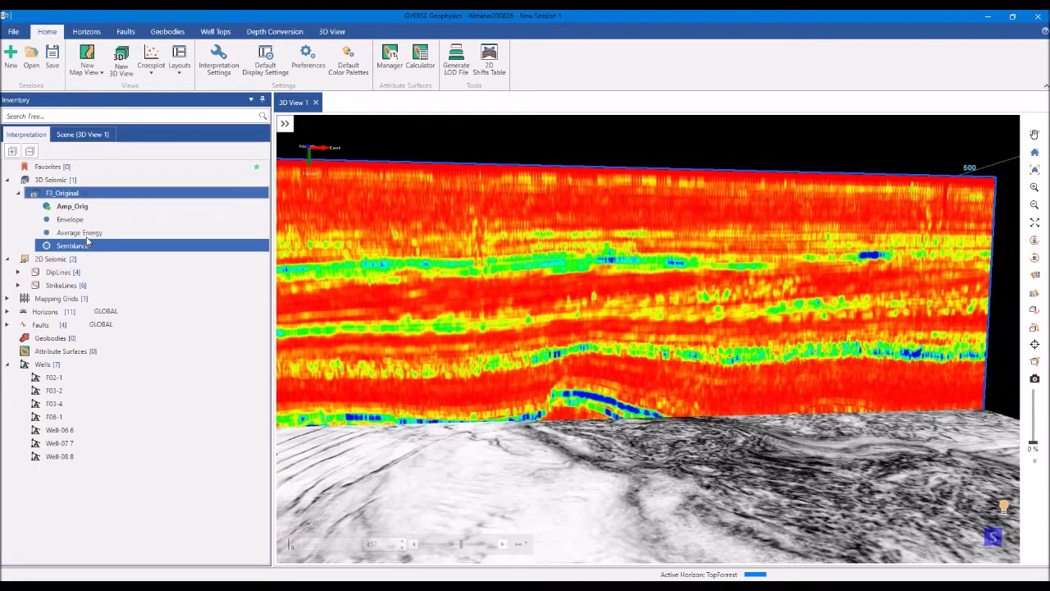
{"action": "left_click", "coordinate": [86, 137]}
{"action": "left_click", "coordinate": [149, 194]}
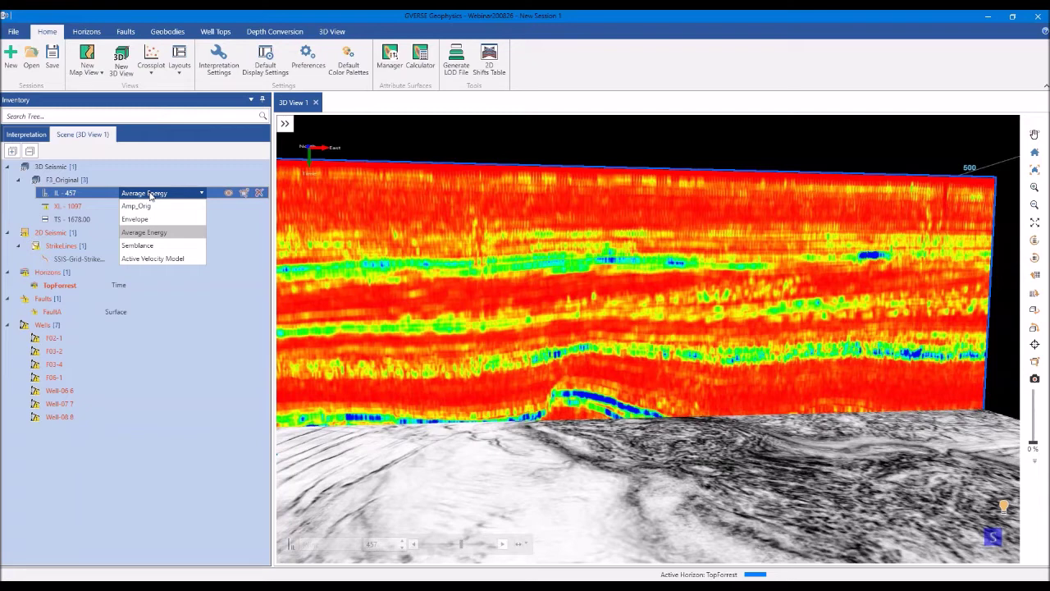
{"action": "left_click", "coordinate": [168, 258]}
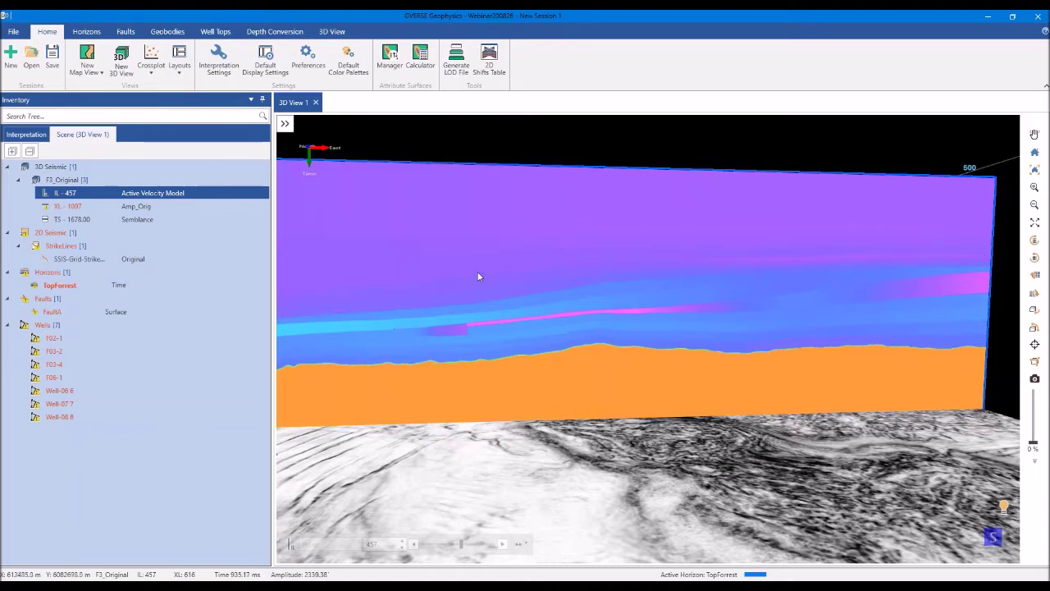
{"action": "left_click", "coordinate": [393, 266]}
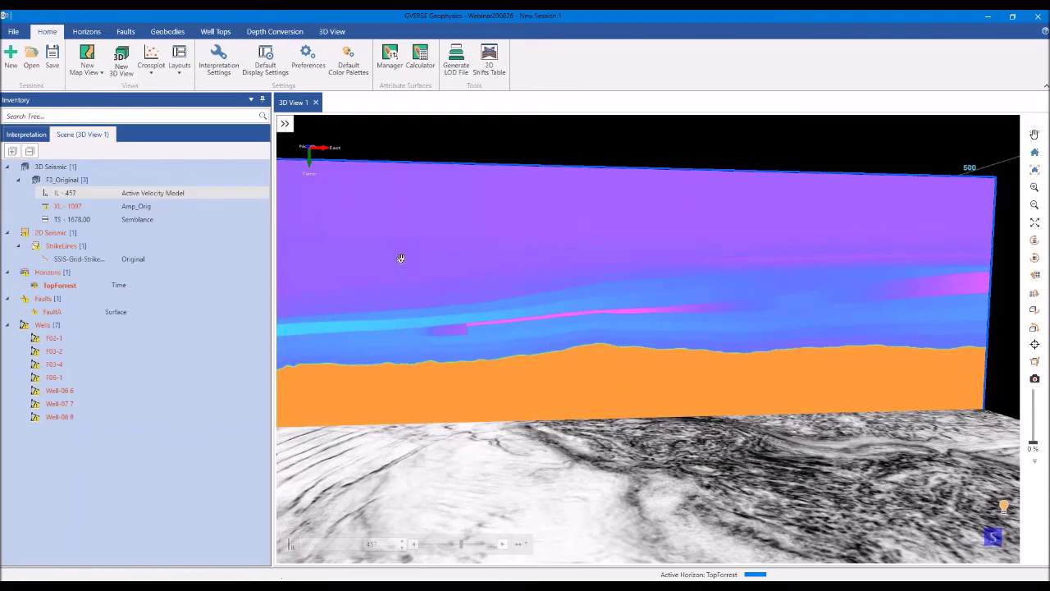
{"action": "scroll", "coordinate": [402, 258], "scroll_direction": "up", "scroll_amount": 2}
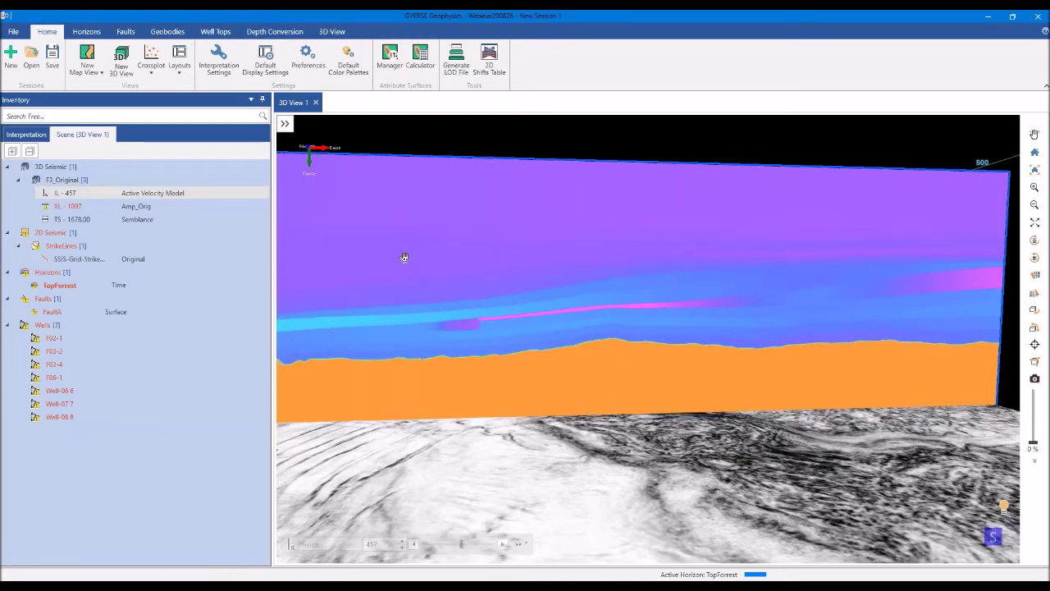
Compare the depth conversion commands with those in the main GVERSE Geophysics window and return to the 3D session to view inline 457
{"action": "left_click", "coordinate": [285, 35]}
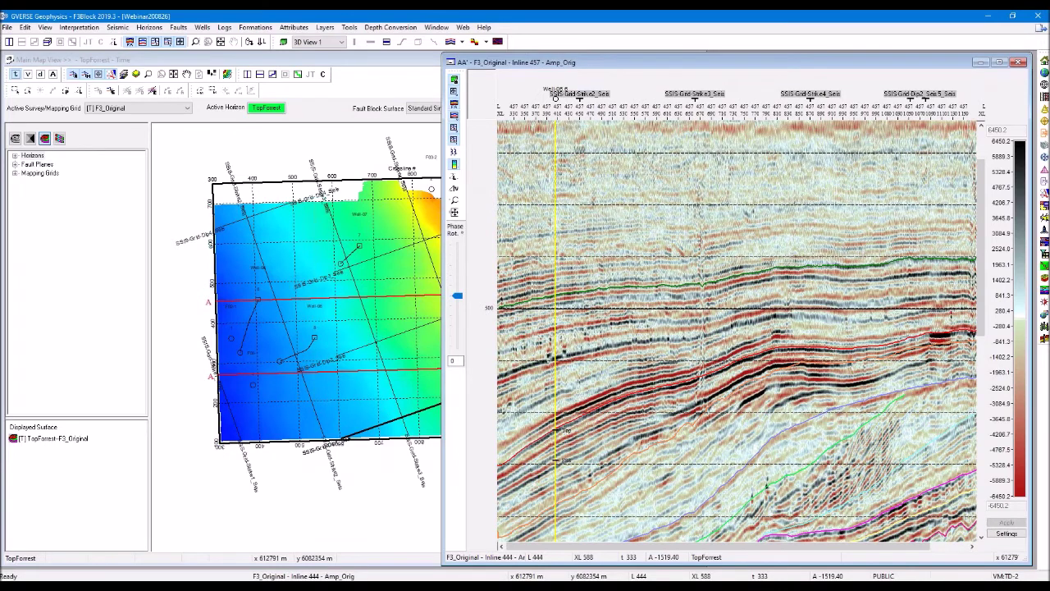
{"action": "left_click", "coordinate": [391, 27]}
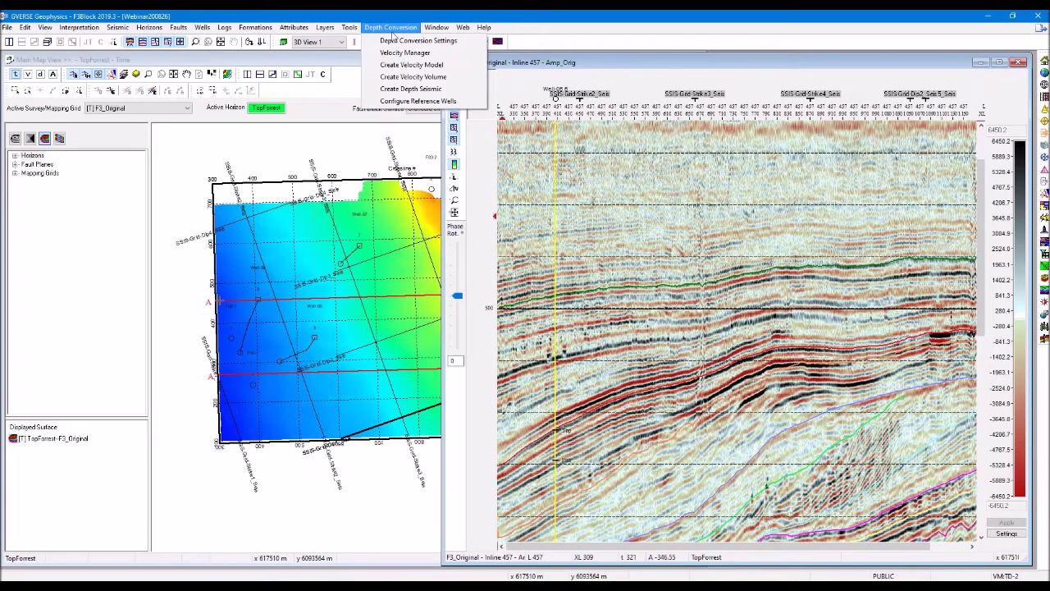
{"action": "left_click", "coordinate": [631, 586]}
{"action": "left_click", "coordinate": [572, 549]}
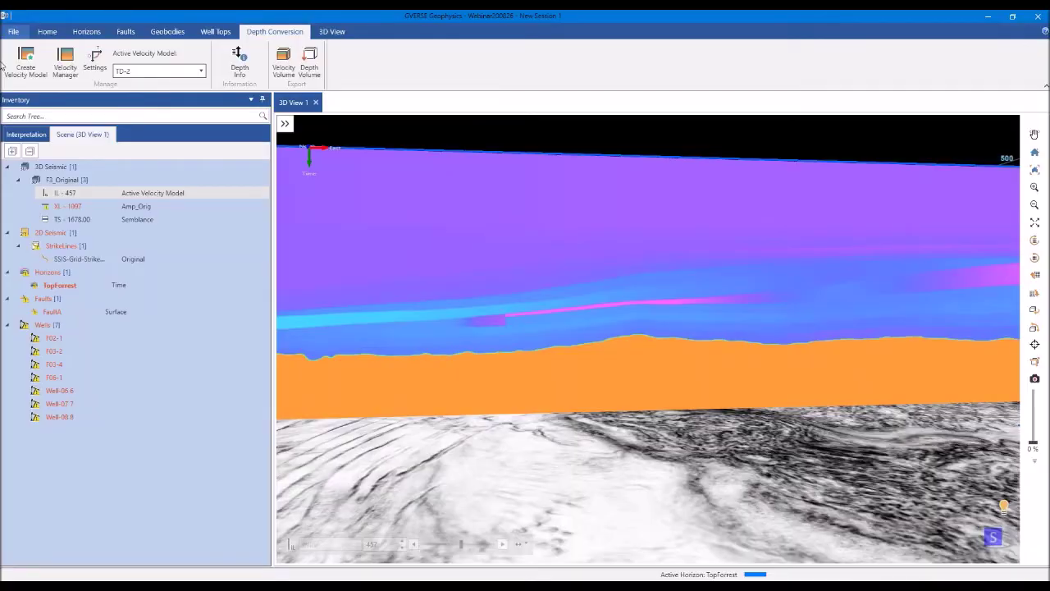
{"action": "scroll", "coordinate": [602, 310], "scroll_direction": "down", "scroll_amount": 3}
{"action": "left_click_drag", "start_coordinate": [602, 310], "coordinate": [566, 302]}
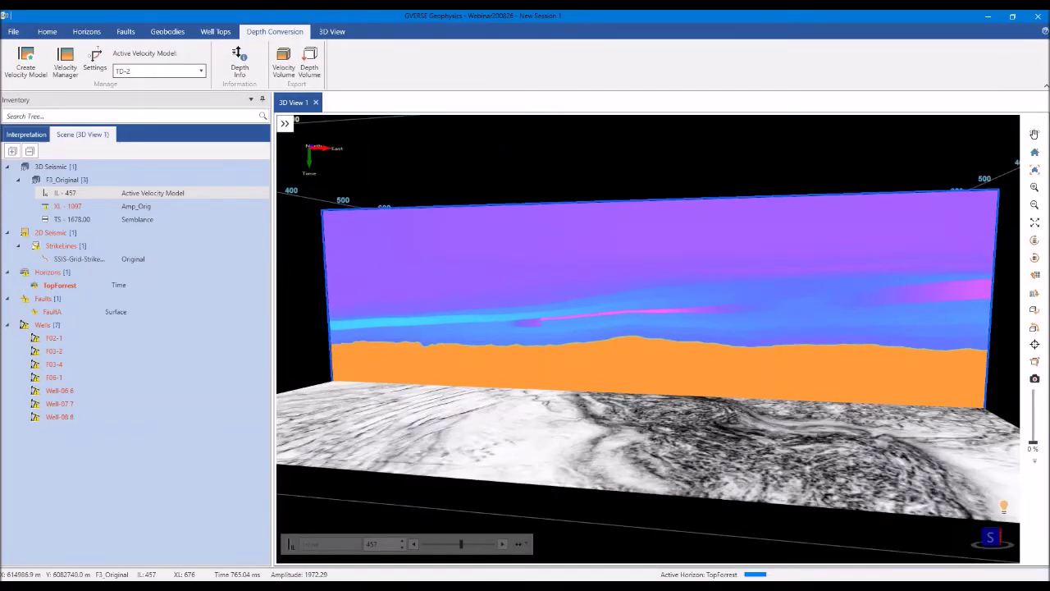
{"action": "scroll", "coordinate": [626, 322], "scroll_direction": "up", "scroll_amount": 2}
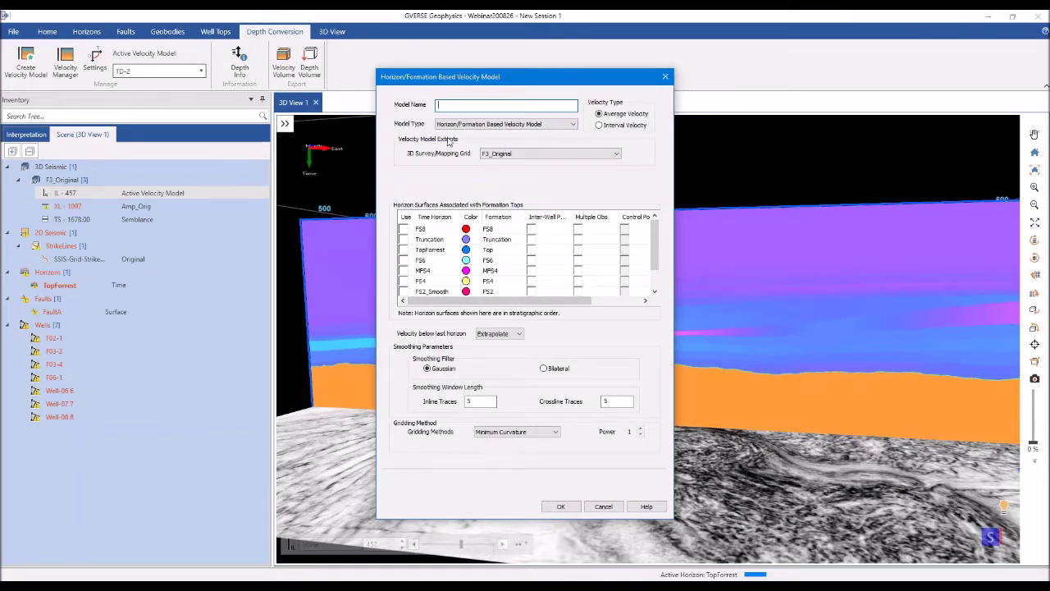
Set up a Horizon/Formation Based Velocity Model using FS8, Truncation, TopForrest, FS6 and MFS4, and review the control point and fault polygon options
{"action": "left_click", "coordinate": [403, 229]}
{"action": "left_click", "coordinate": [403, 238]}
{"action": "left_click", "coordinate": [402, 250]}
{"action": "left_click", "coordinate": [403, 260]}
{"action": "left_click", "coordinate": [402, 270]}
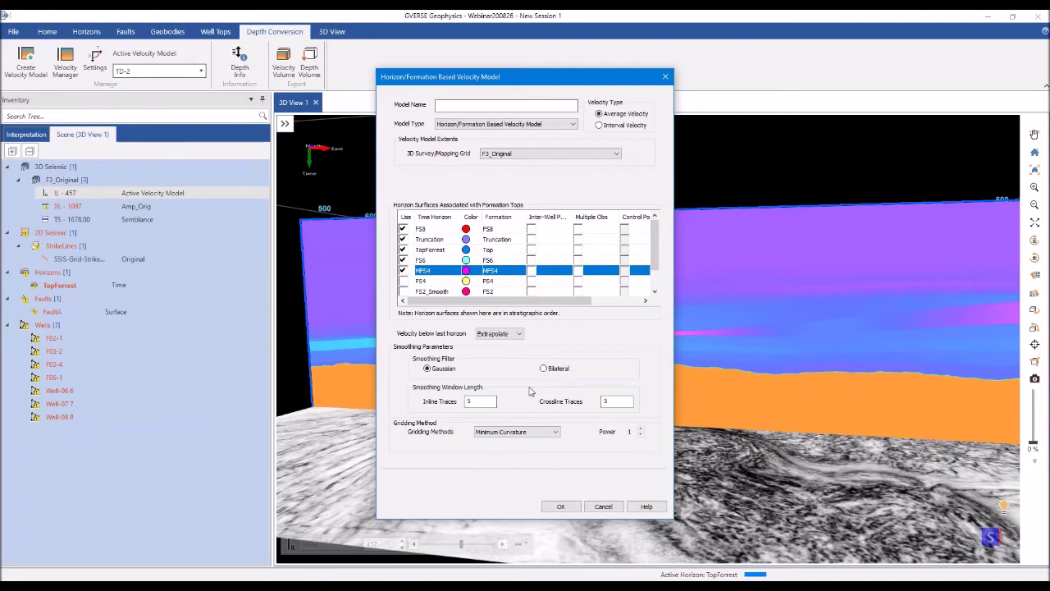
{"action": "left_click_drag", "start_coordinate": [548, 302], "coordinate": [599, 304]}
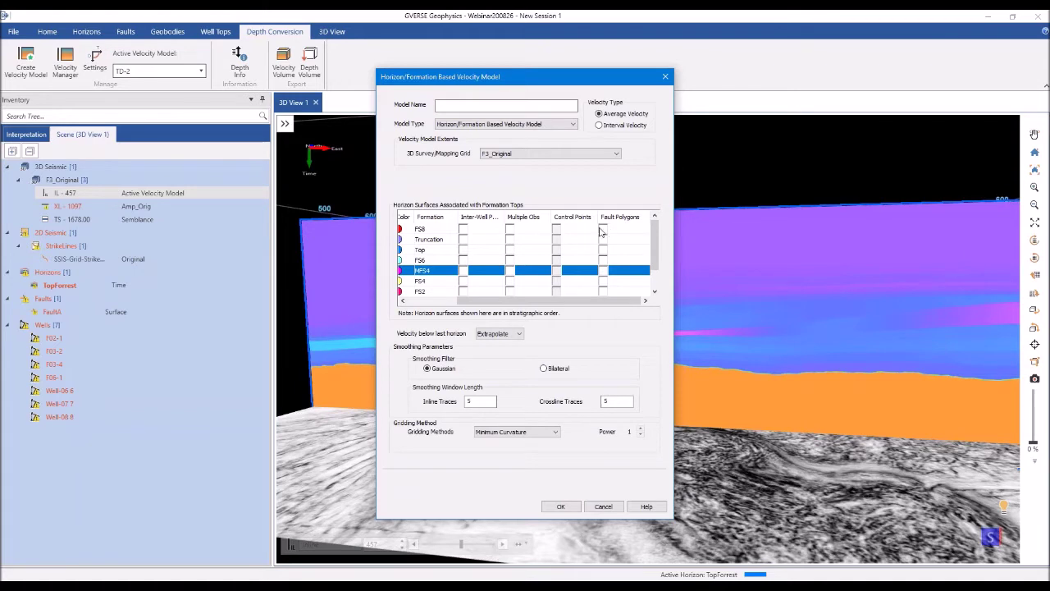
{"action": "left_click_drag", "start_coordinate": [565, 301], "coordinate": [494, 304]}
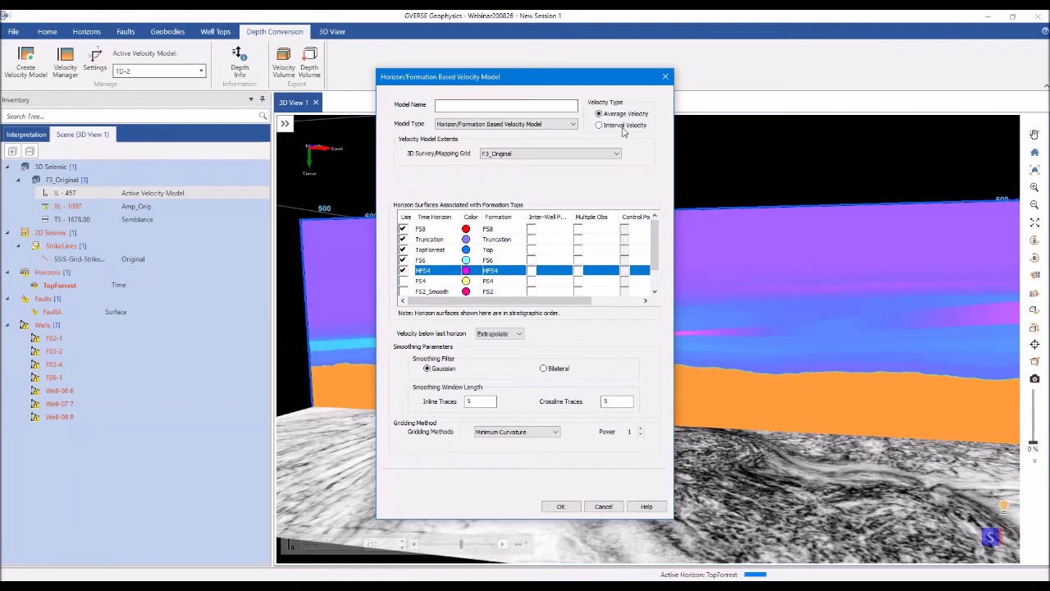
Change the model type to Structurally Interpolated T/D Model and include the Shallow, FS8, Truncation, TopForrest and FS6 horizons
{"action": "left_click", "coordinate": [515, 124]}
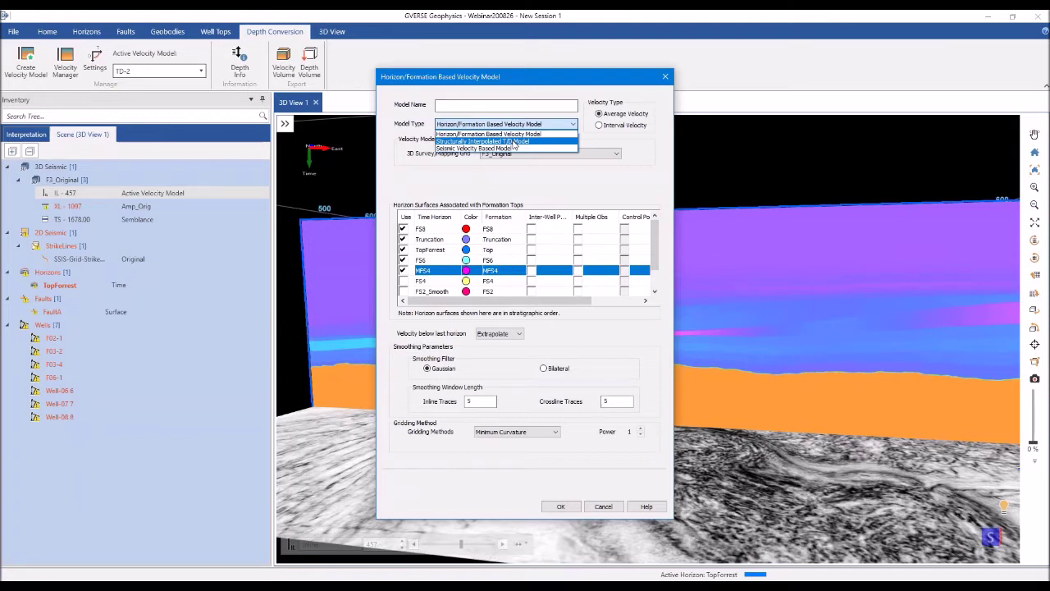
{"action": "left_click", "coordinate": [514, 142]}
{"action": "left_click", "coordinate": [403, 228]}
{"action": "left_click", "coordinate": [403, 239]}
{"action": "left_click", "coordinate": [402, 249]}
{"action": "left_click", "coordinate": [403, 260]}
{"action": "left_click", "coordinate": [403, 270]}
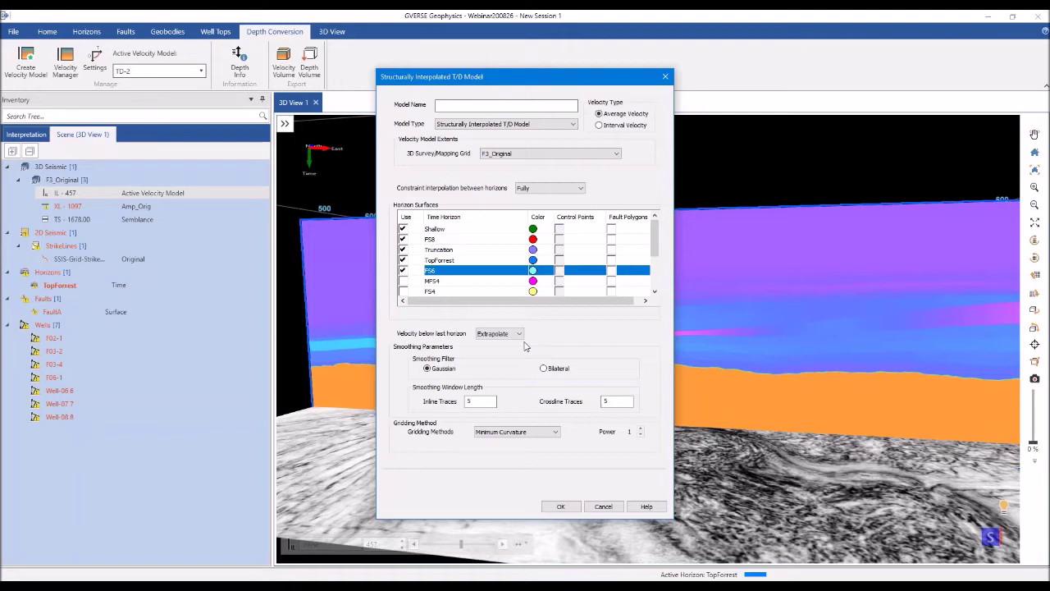
Change the model type to Seismic Velocity Based Model with RMS Velocity values and well calibration, and cancel creating the velocity model
{"action": "left_click", "coordinate": [572, 125]}
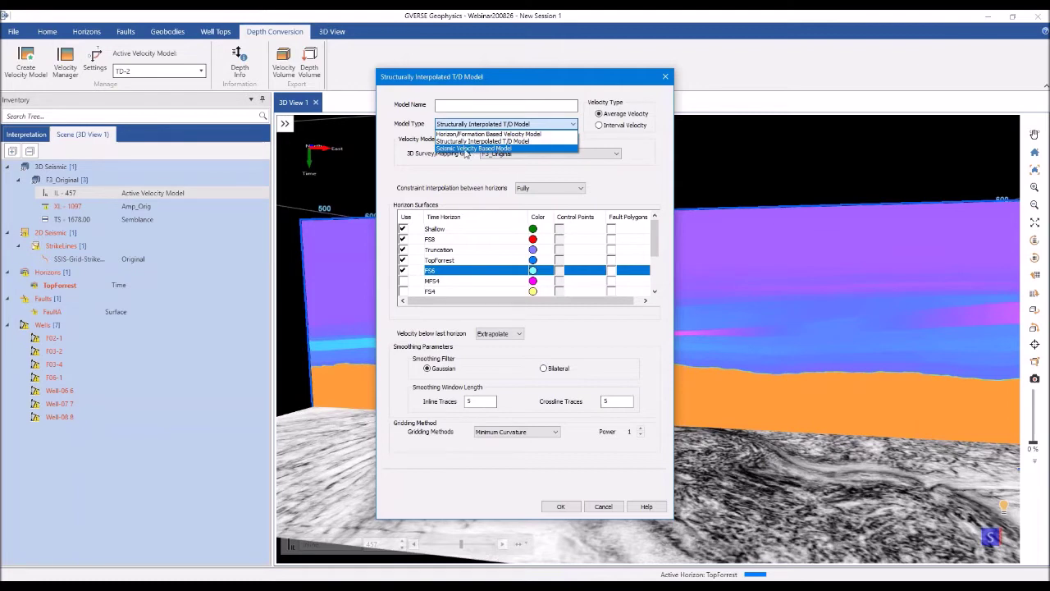
{"action": "left_click", "coordinate": [466, 149]}
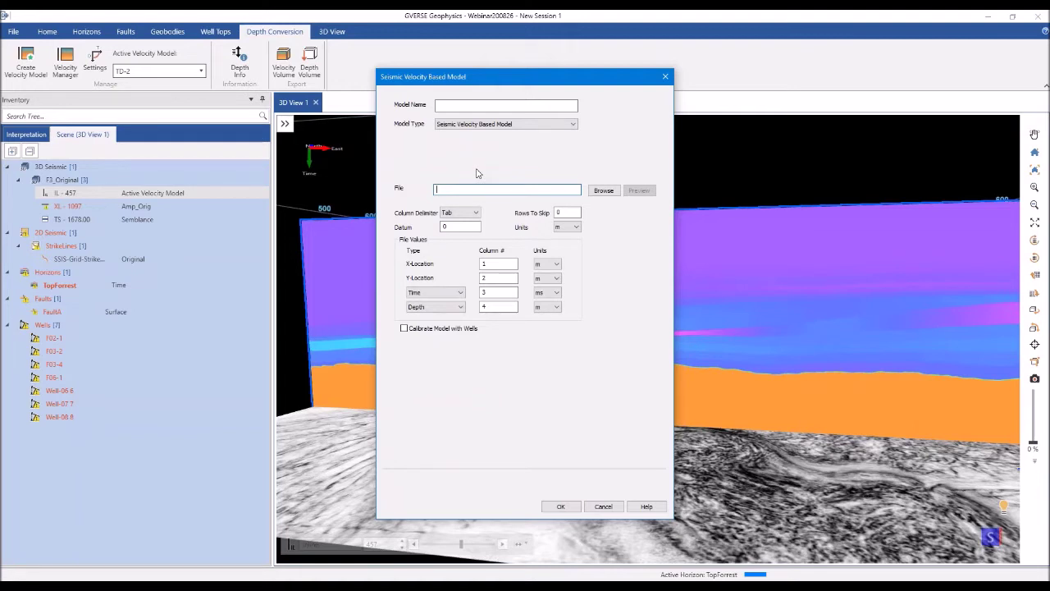
{"action": "left_click", "coordinate": [453, 307]}
{"action": "left_click", "coordinate": [446, 345]}
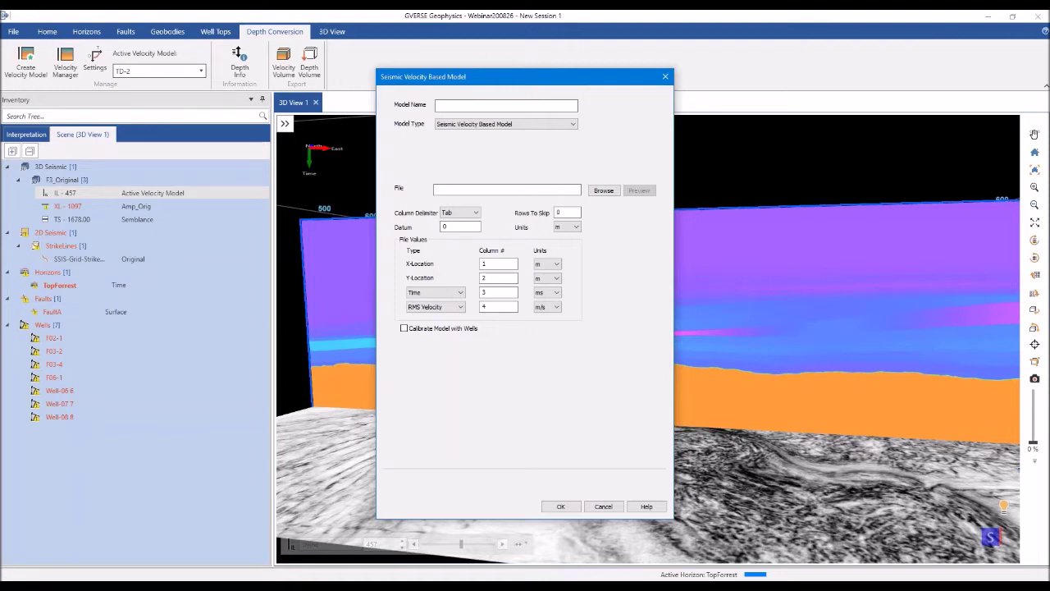
{"action": "left_click", "coordinate": [405, 328]}
{"action": "left_click", "coordinate": [607, 506]}
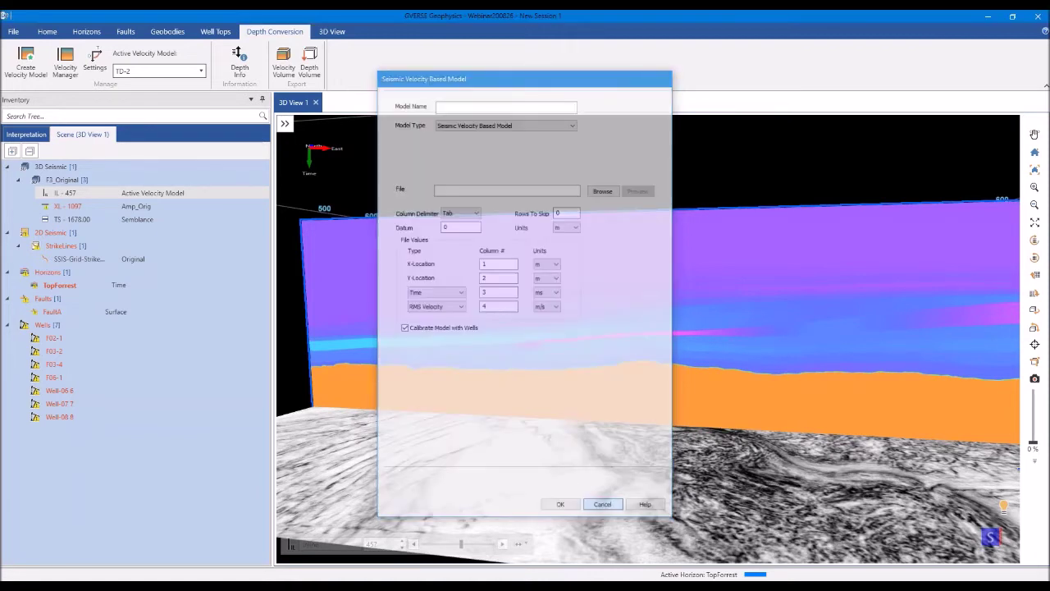
Review the External Volume depth conversion method and its volume-adding form in the Velocity Manager, and close both without saving
{"action": "scroll", "coordinate": [424, 292], "scroll_direction": "down", "scroll_amount": 1}
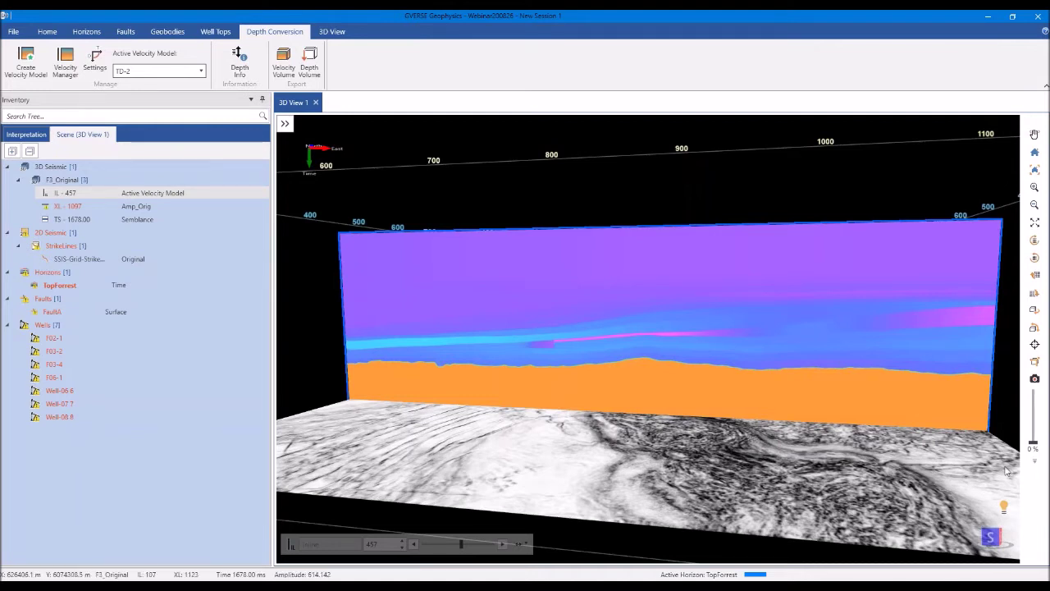
{"action": "left_click", "coordinate": [59, 74]}
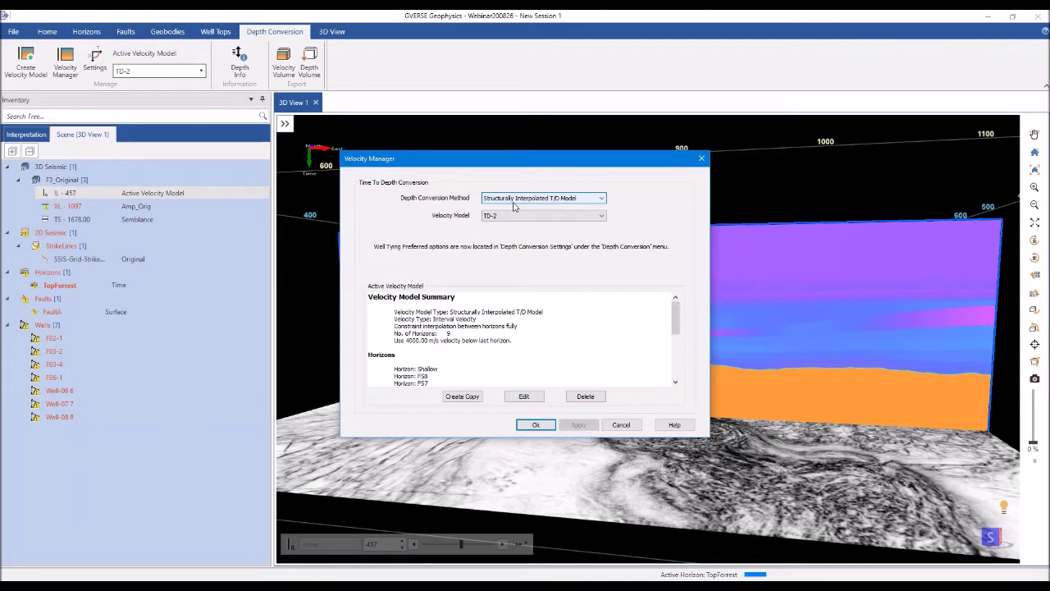
{"action": "left_click", "coordinate": [514, 206]}
{"action": "left_click", "coordinate": [517, 235]}
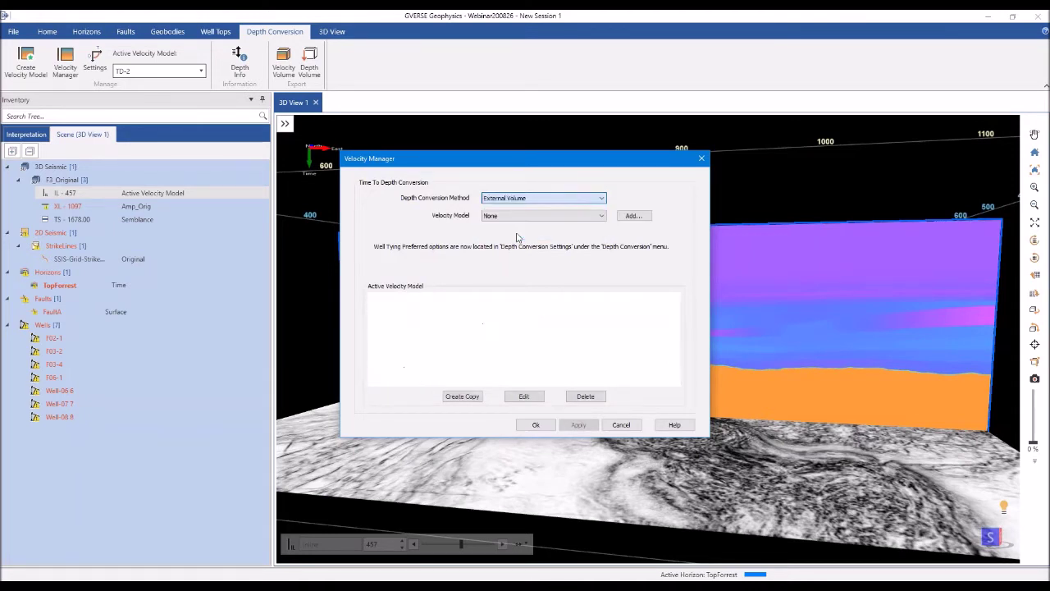
{"action": "left_click", "coordinate": [630, 216]}
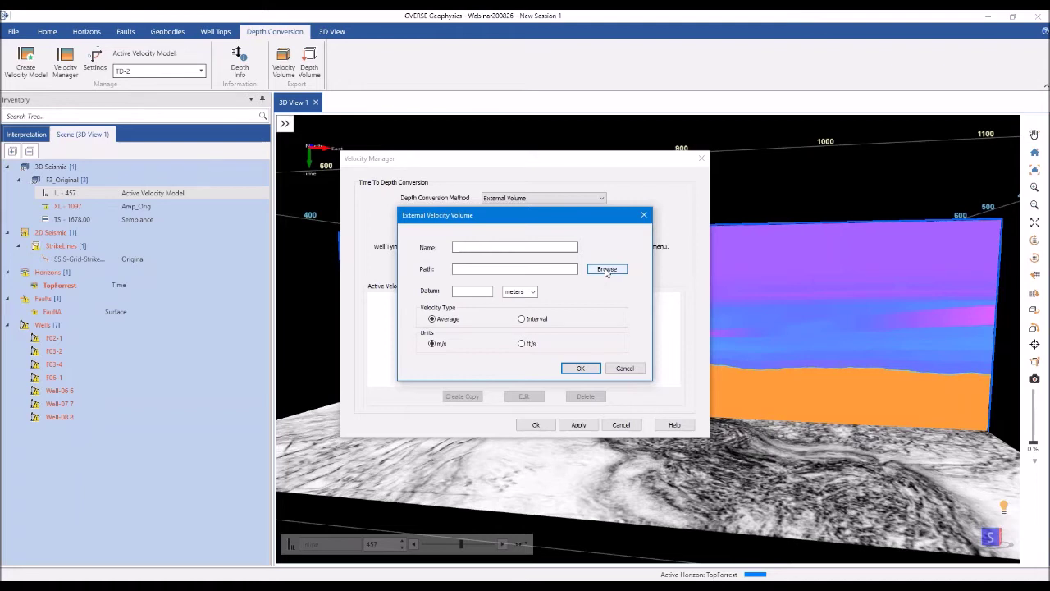
{"action": "left_click", "coordinate": [627, 368]}
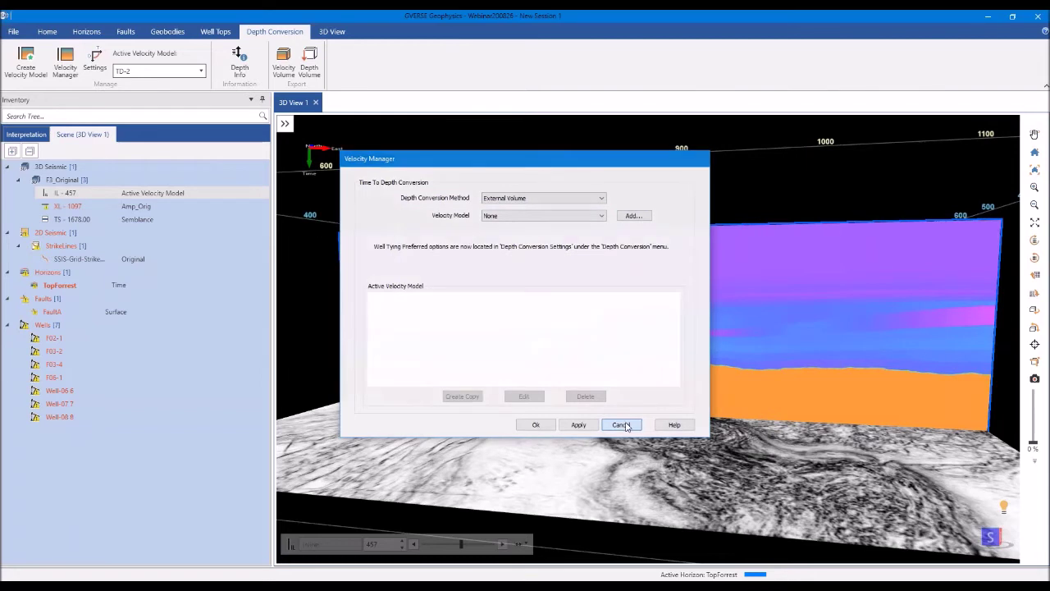
{"action": "left_click", "coordinate": [622, 425]}
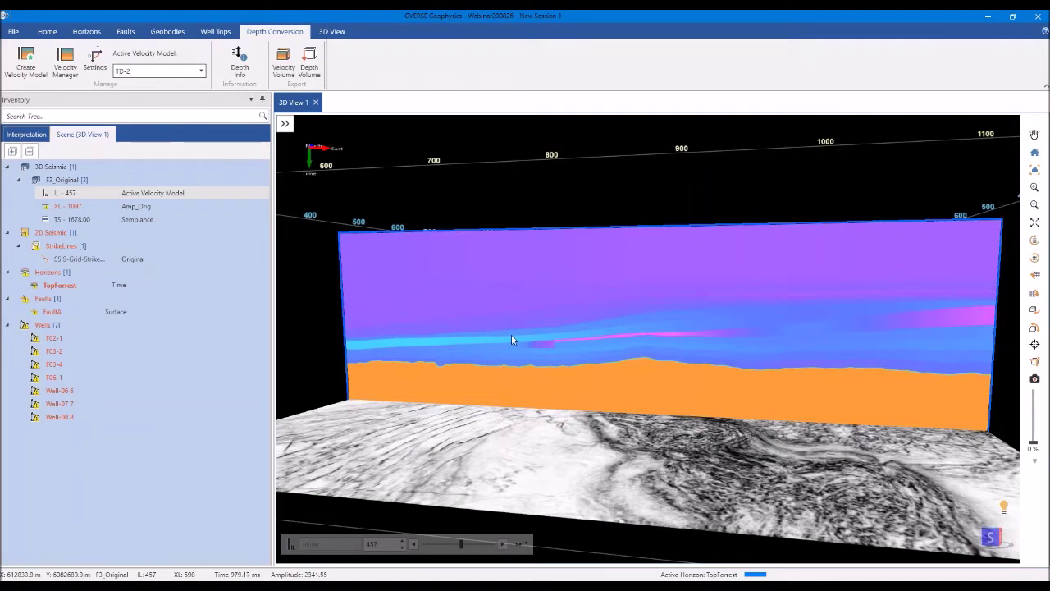
Switch inline 457 to its active data version and show the hidden 2D strike line beside it
{"action": "right_click", "coordinate": [509, 334]}
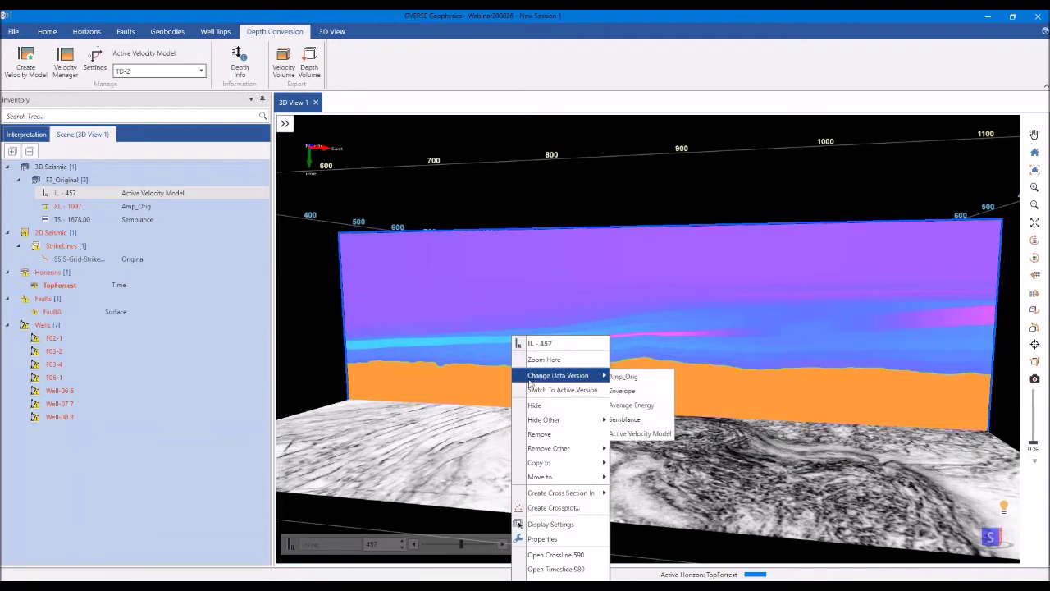
{"action": "left_click", "coordinate": [542, 390]}
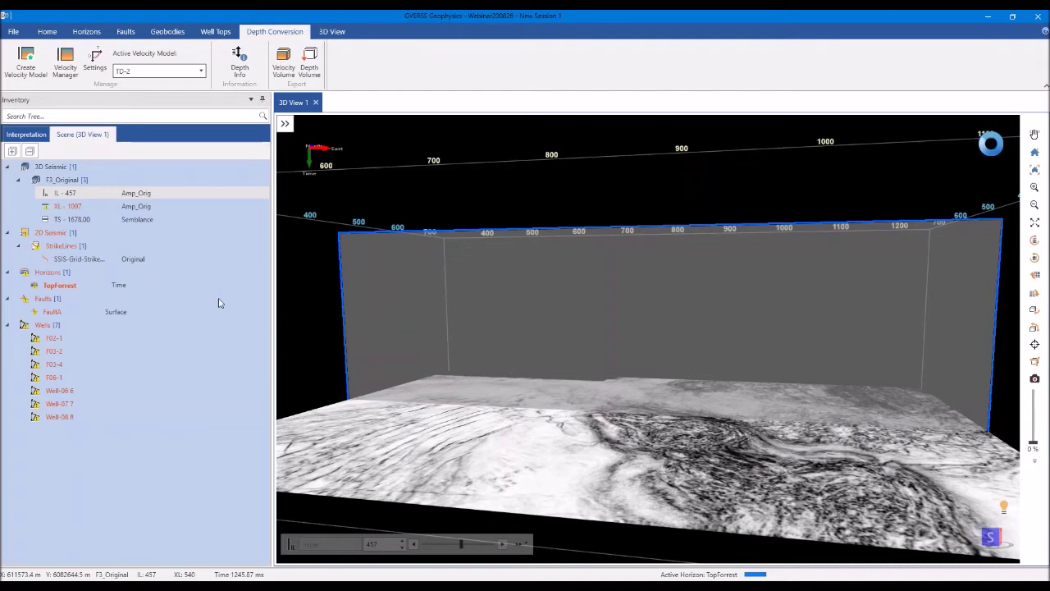
{"action": "left_click", "coordinate": [232, 258]}
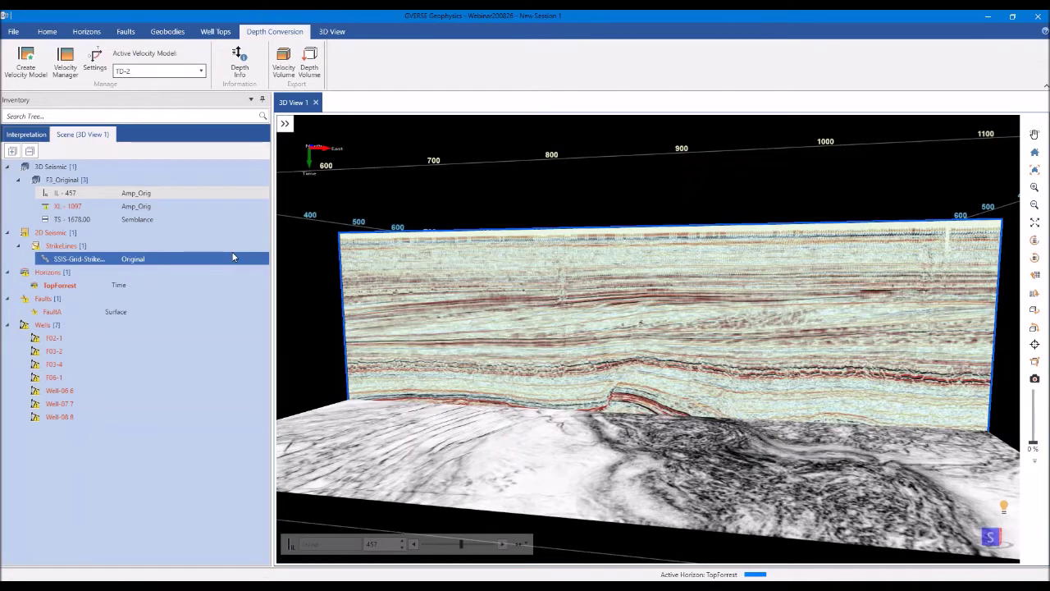
{"action": "left_click", "coordinate": [243, 261]}
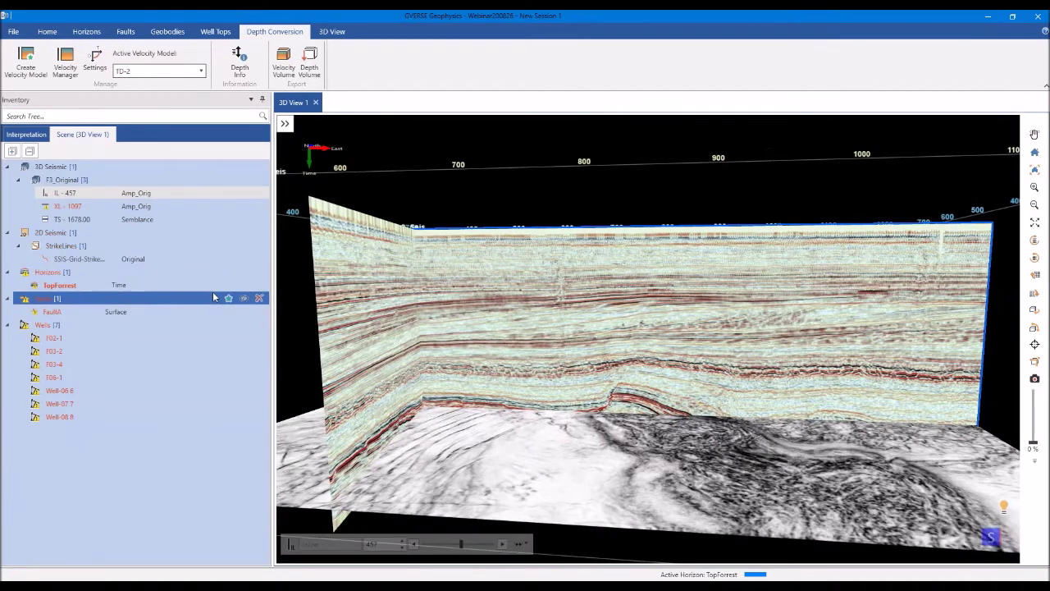
Show the hidden TopForrest horizon and FaultA surface with the seismic sections and view the whole scene from above
{"action": "left_click", "coordinate": [229, 298]}
{"action": "left_click_drag", "start_coordinate": [382, 368], "coordinate": [559, 271]}
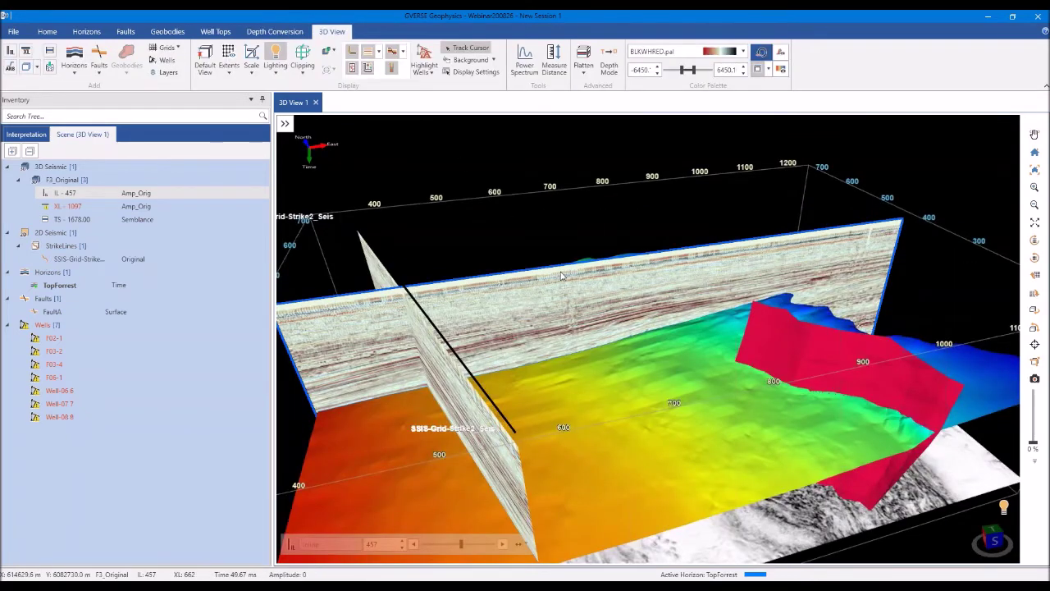
{"action": "scroll", "coordinate": [562, 276], "scroll_direction": "down", "scroll_amount": 3}
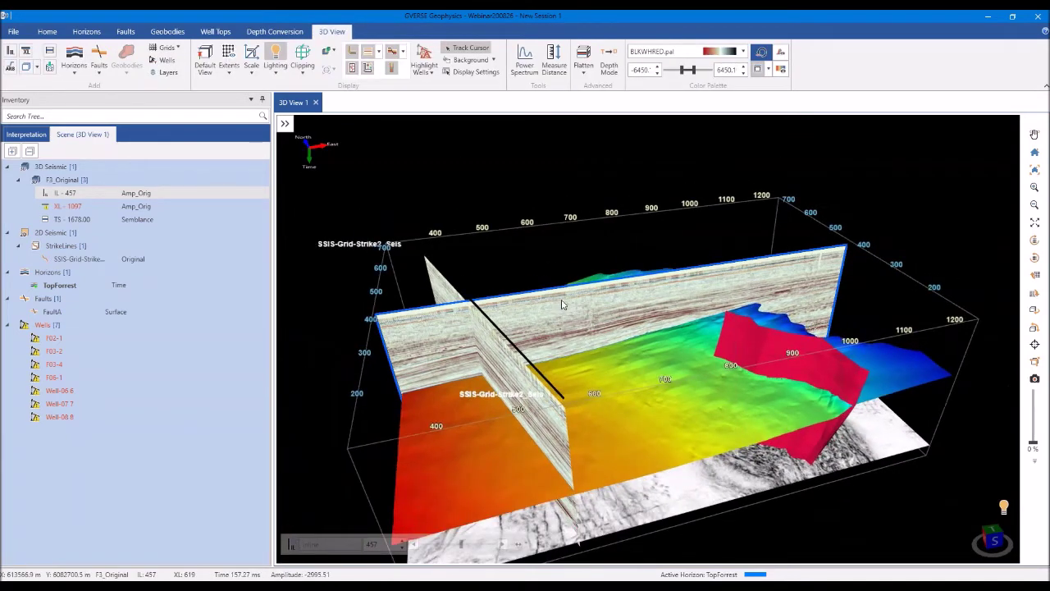
{"action": "scroll", "coordinate": [562, 304], "scroll_direction": "up", "scroll_amount": 2}
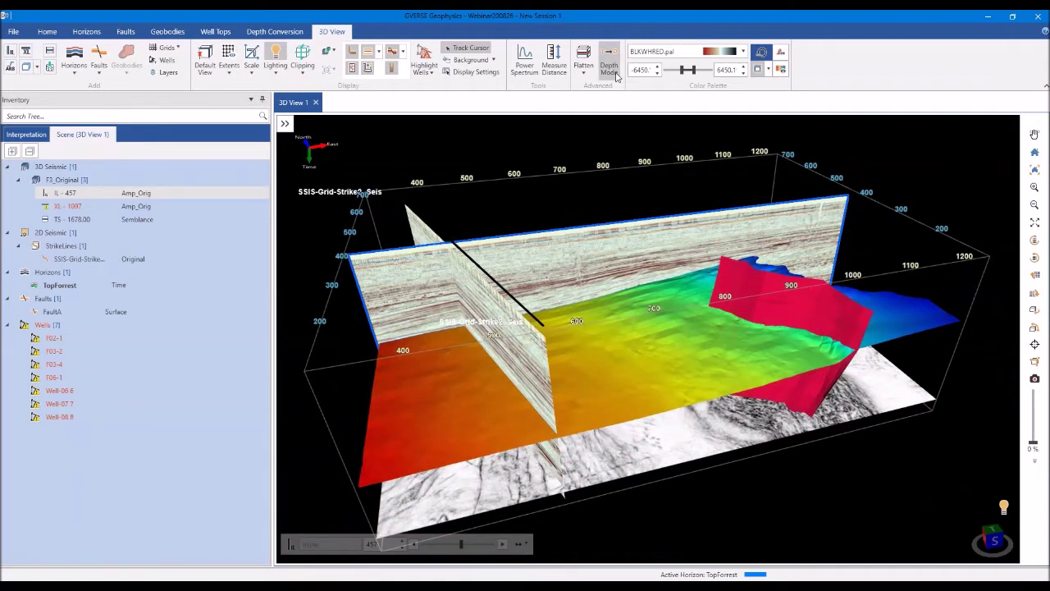
Turn on depth mode for the 3D view and pick TD-2 under Structurally Interpolated T/D Model as the active velocity model
{"action": "left_click", "coordinate": [609, 66]}
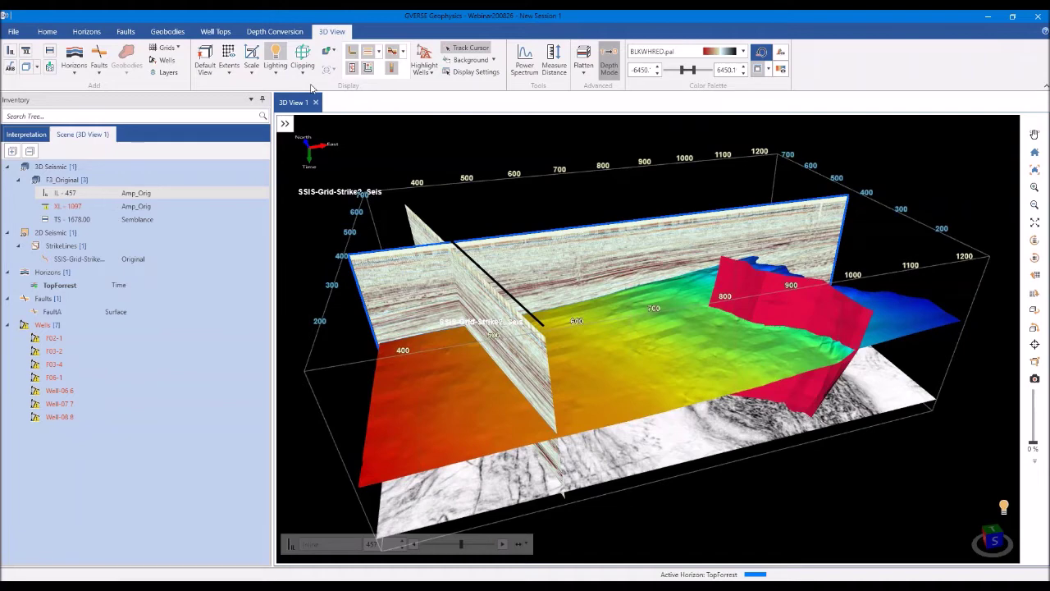
{"action": "left_click", "coordinate": [275, 31]}
{"action": "left_click", "coordinate": [183, 72]}
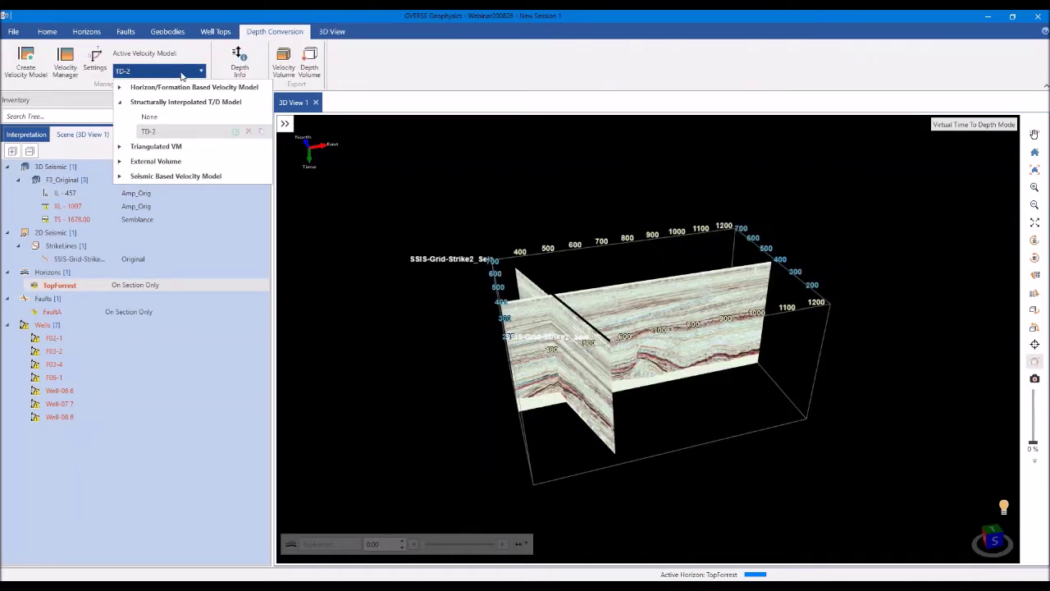
{"action": "left_click", "coordinate": [164, 132]}
{"action": "left_click", "coordinate": [355, 69]}
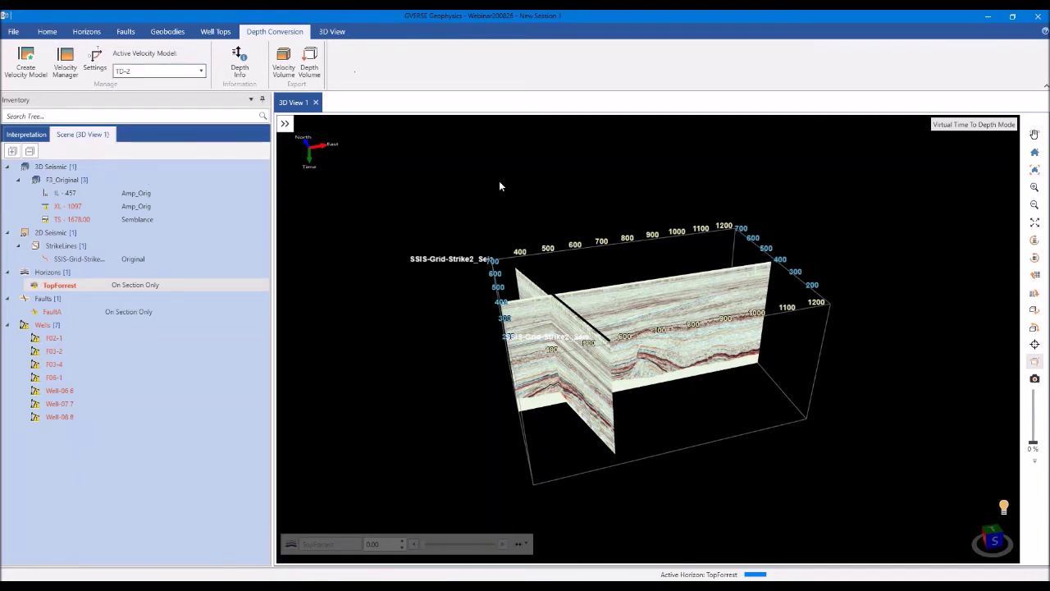
Show the hidden crossline of F3_Original, move it to 843 and examine its intersection with inline 457 in depth
{"action": "scroll", "coordinate": [565, 320], "scroll_direction": "up", "scroll_amount": 1}
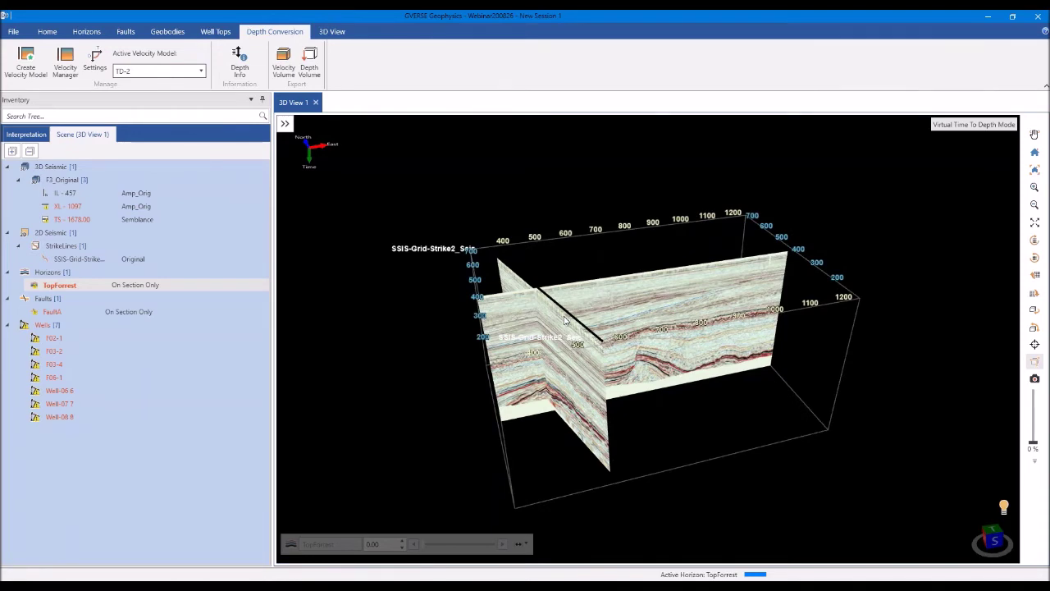
{"action": "scroll", "coordinate": [564, 320], "scroll_direction": "up", "scroll_amount": 2}
{"action": "scroll", "coordinate": [565, 320], "scroll_direction": "up", "scroll_amount": 2}
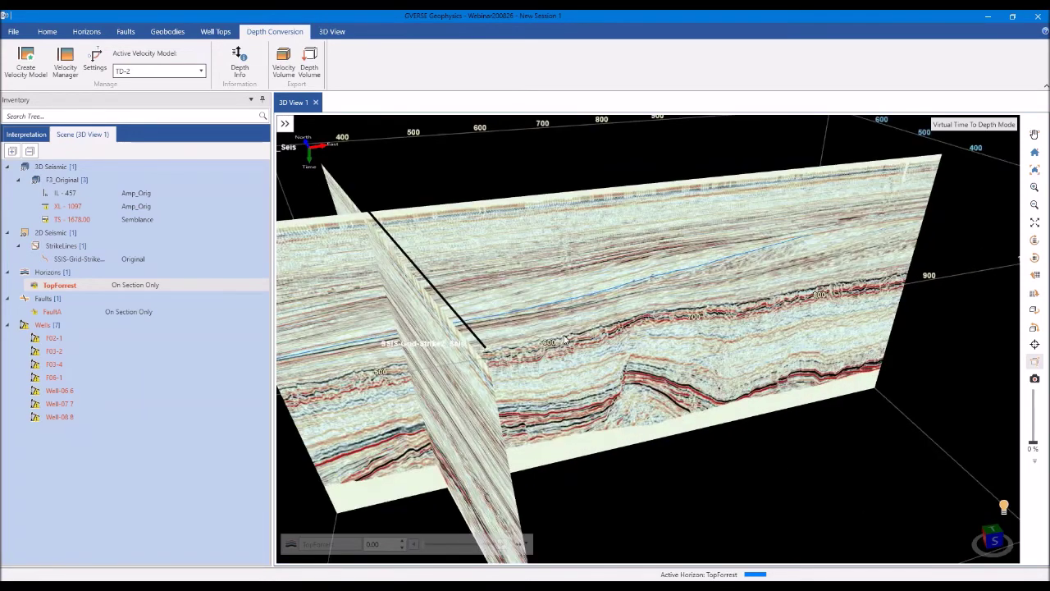
{"action": "left_click_drag", "start_coordinate": [564, 340], "coordinate": [748, 270]}
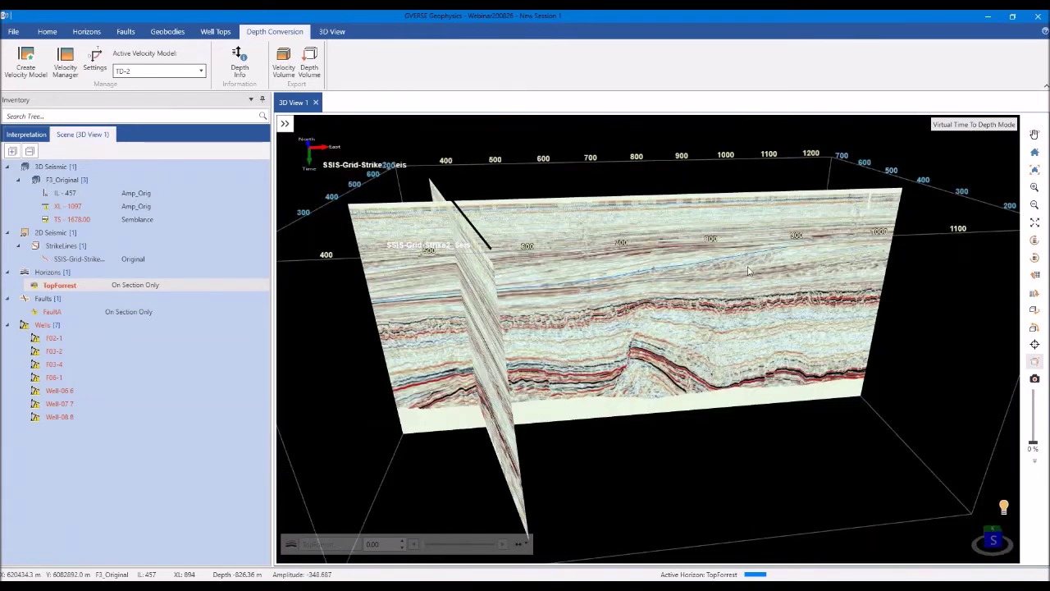
{"action": "left_click_drag", "start_coordinate": [439, 307], "coordinate": [716, 295]}
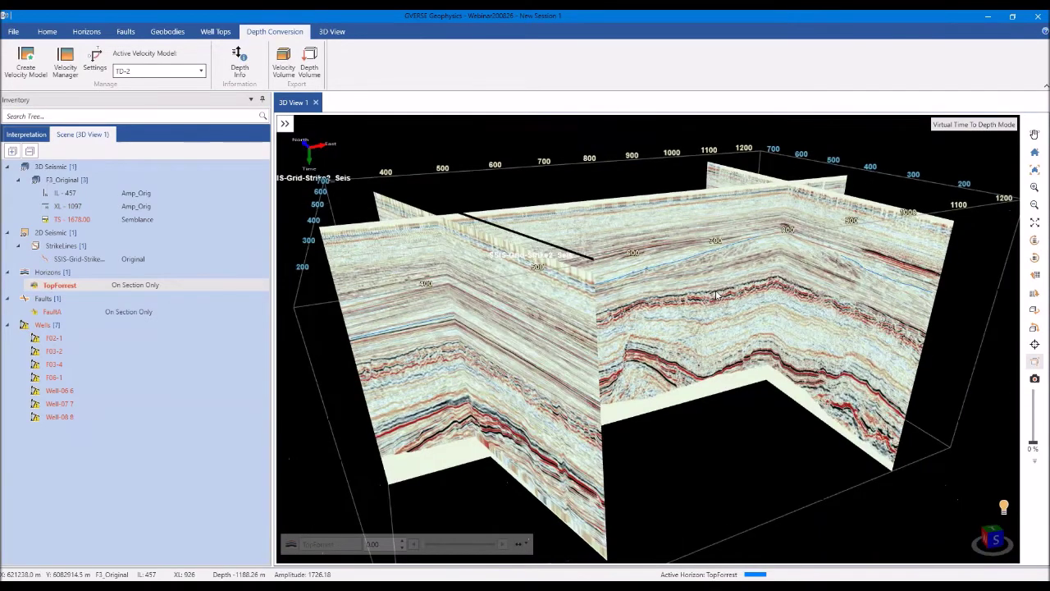
{"action": "scroll", "coordinate": [716, 296], "scroll_direction": "up", "scroll_amount": 5}
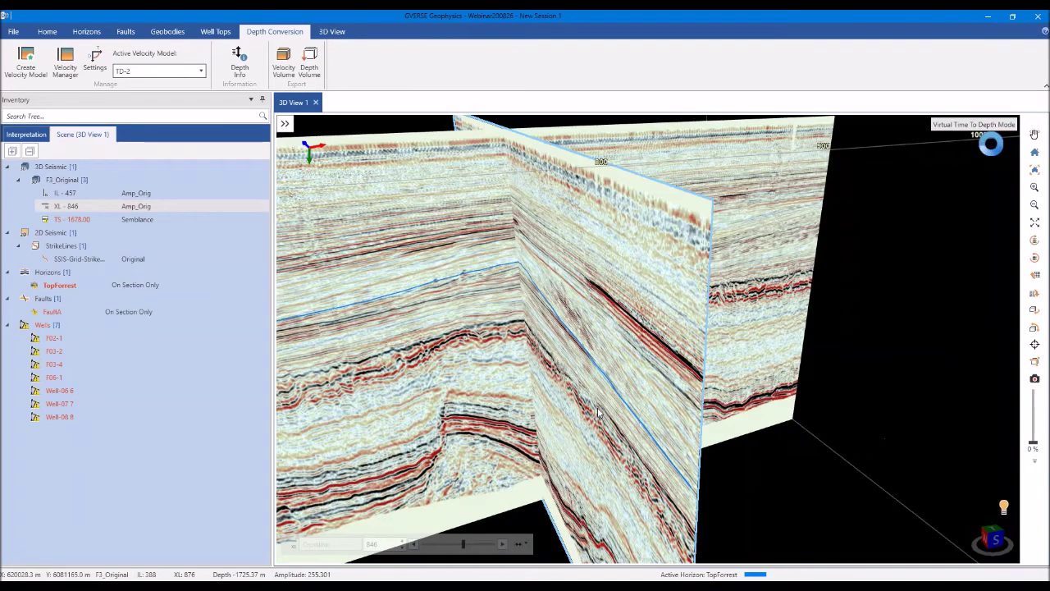
{"action": "scroll", "coordinate": [598, 413], "scroll_direction": "up", "scroll_amount": 3}
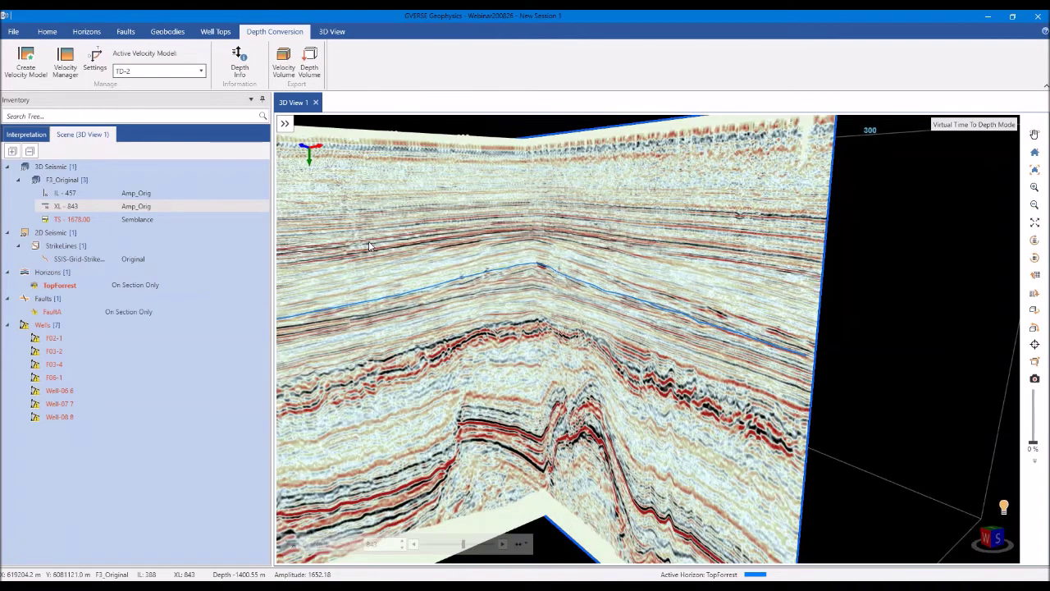
{"action": "left_click_drag", "start_coordinate": [368, 245], "coordinate": [429, 244]}
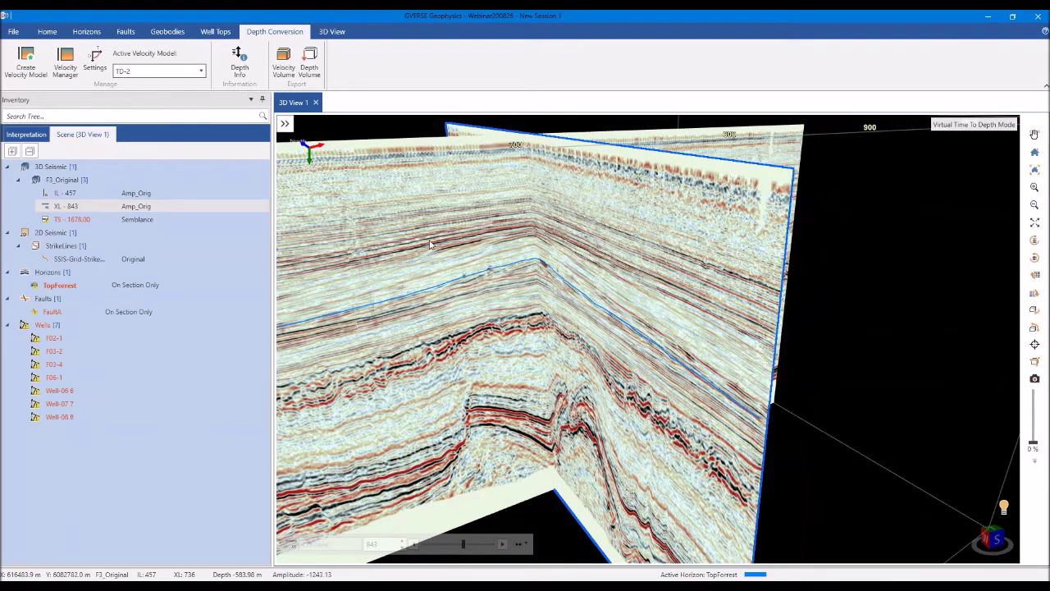
Move inline 457 through the survey to 248 and on to 199, examining the TopForrest and FaultA traces in depth
{"action": "left_click", "coordinate": [421, 242]}
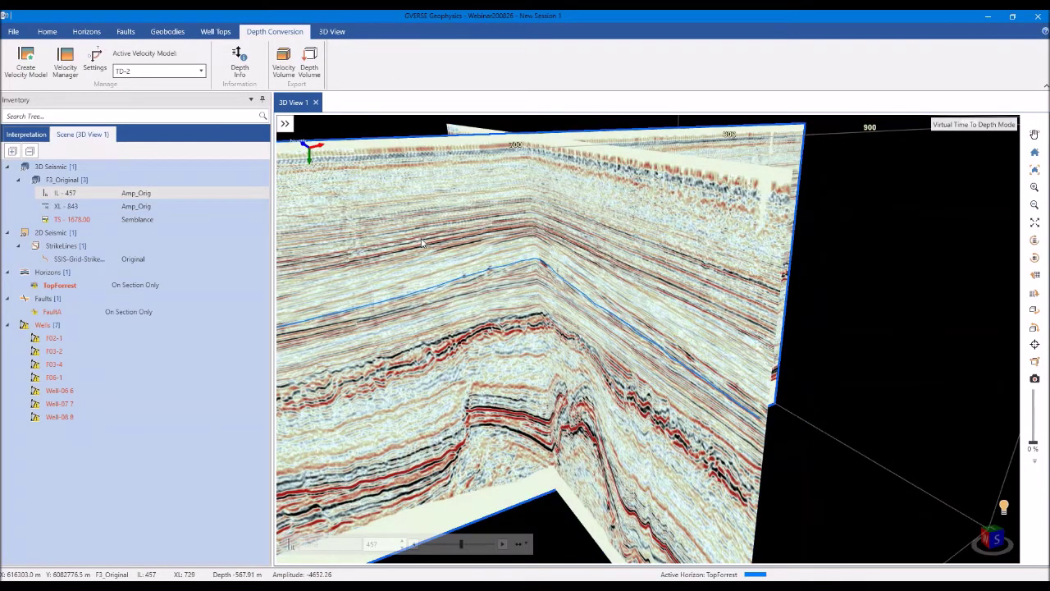
{"action": "left_click_drag", "start_coordinate": [422, 242], "coordinate": [687, 453]}
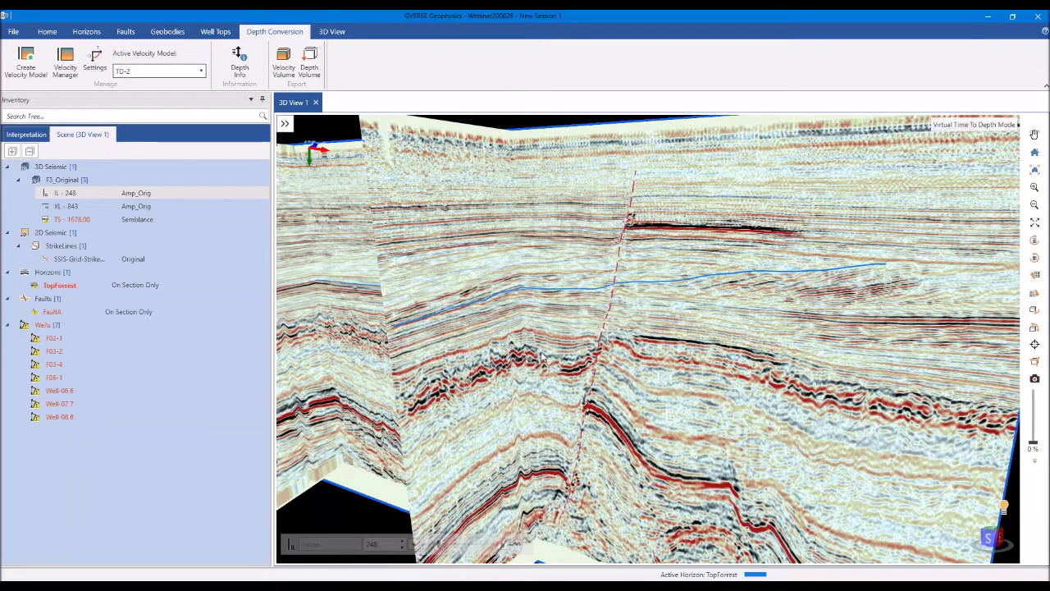
{"action": "scroll", "coordinate": [541, 357], "scroll_direction": "up", "scroll_amount": 2}
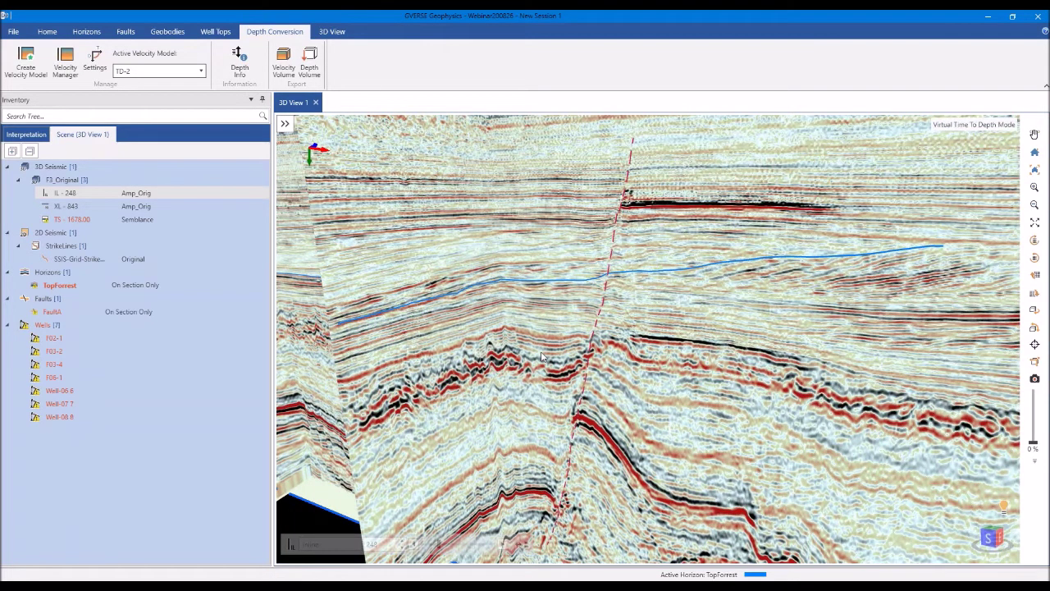
{"action": "scroll", "coordinate": [542, 357], "scroll_direction": "up", "scroll_amount": 2}
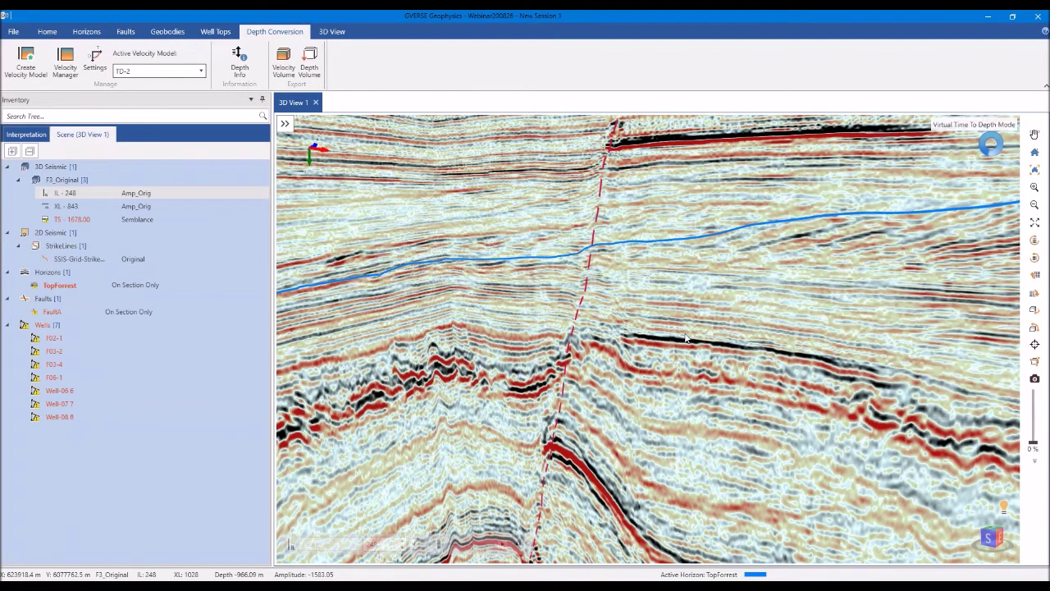
{"action": "left_click_drag", "start_coordinate": [686, 338], "coordinate": [761, 314]}
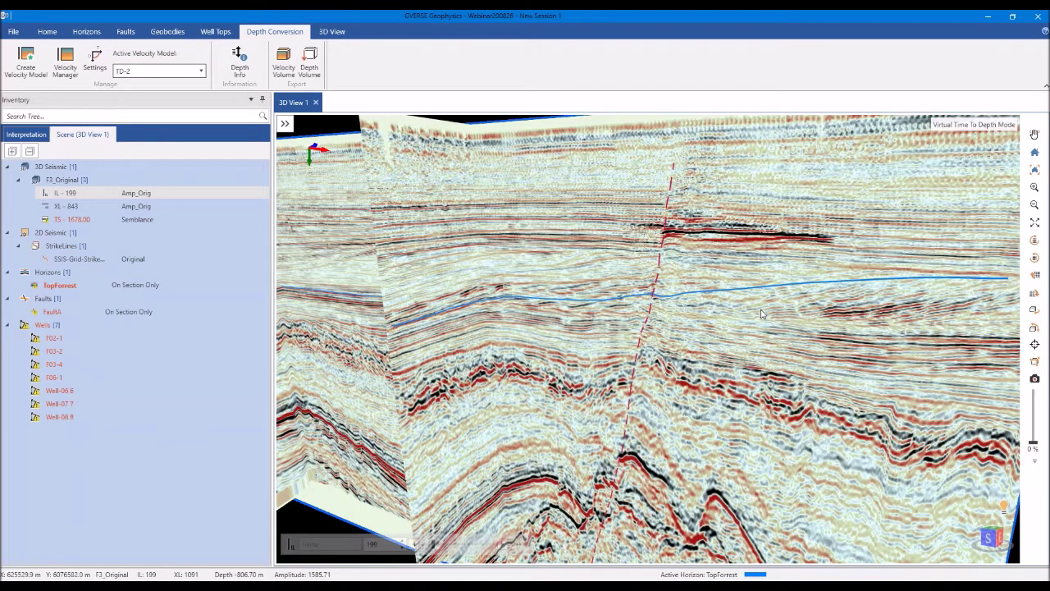
Turn off depth mode, show the hidden Semblance time slice 1678 and inspect the sections in time
{"action": "left_click", "coordinate": [332, 31]}
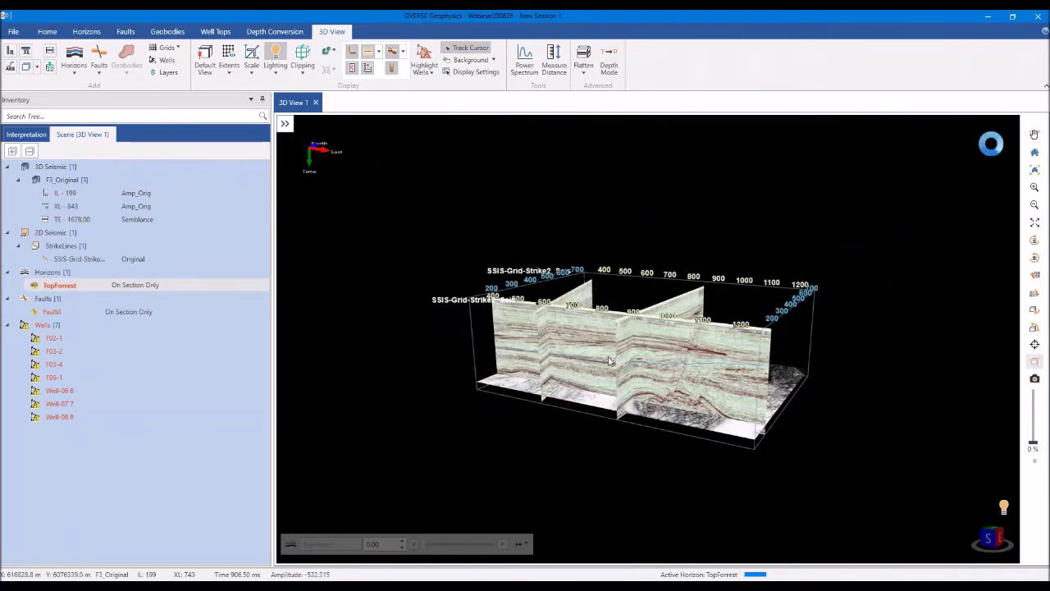
{"action": "left_click_drag", "start_coordinate": [609, 359], "coordinate": [634, 363]}
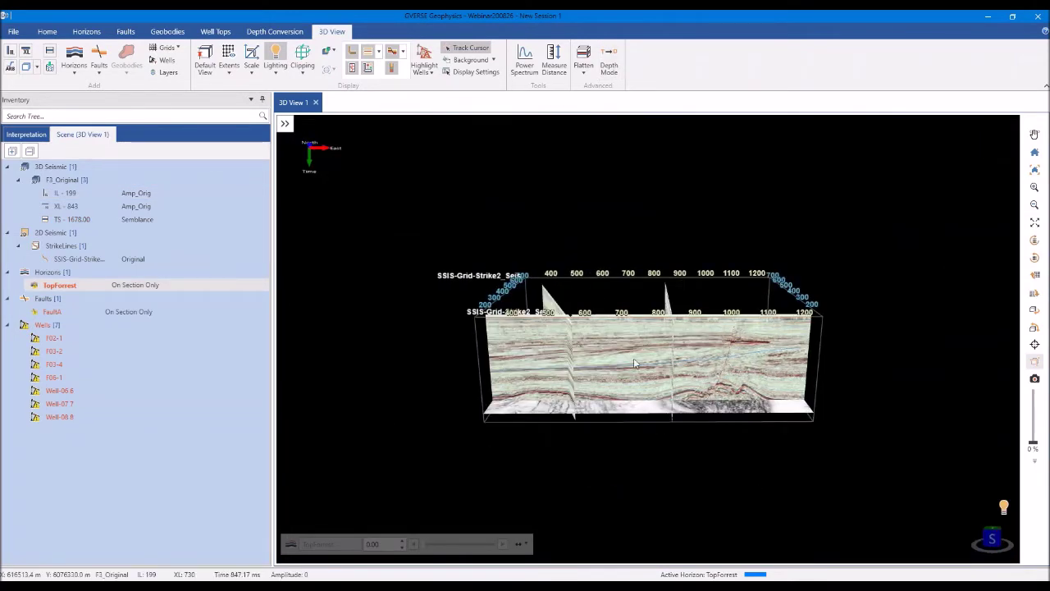
{"action": "scroll", "coordinate": [633, 364], "scroll_direction": "up", "scroll_amount": 3}
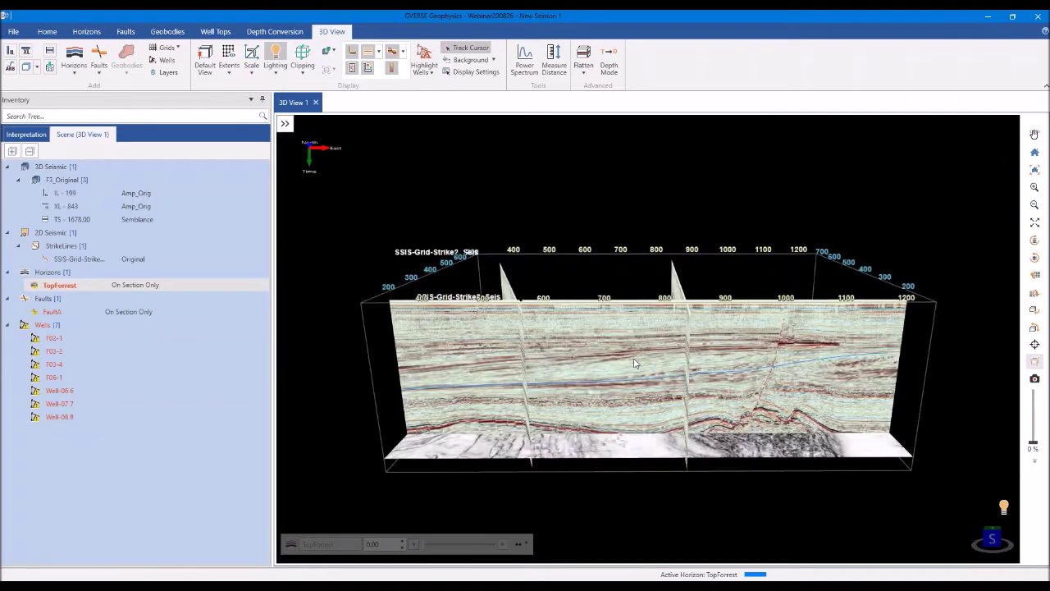
{"action": "scroll", "coordinate": [633, 364], "scroll_direction": "up", "scroll_amount": 5}
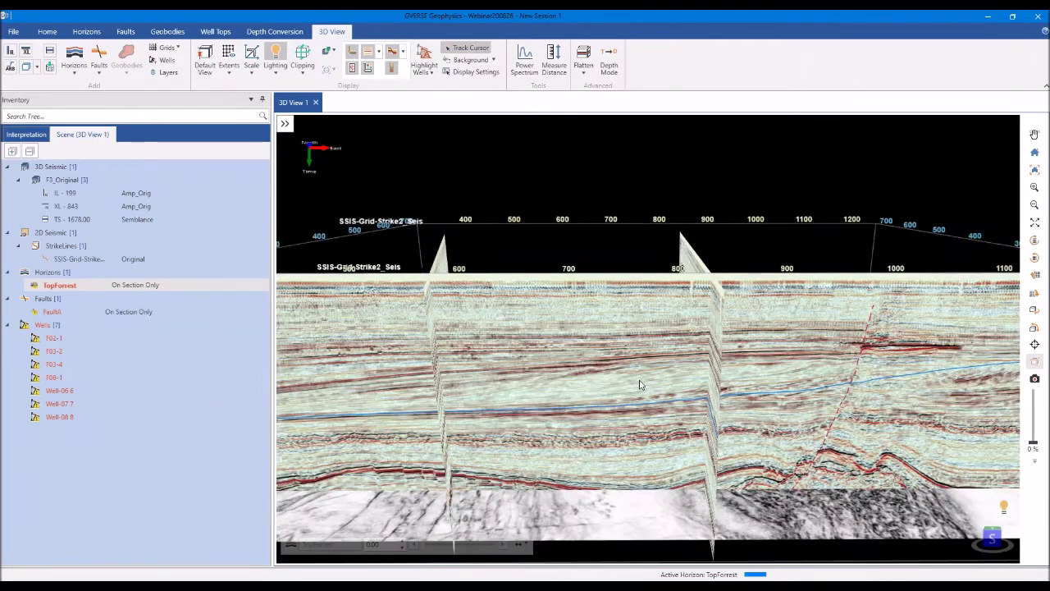
{"action": "scroll", "coordinate": [636, 379], "scroll_direction": "down", "scroll_amount": 2}
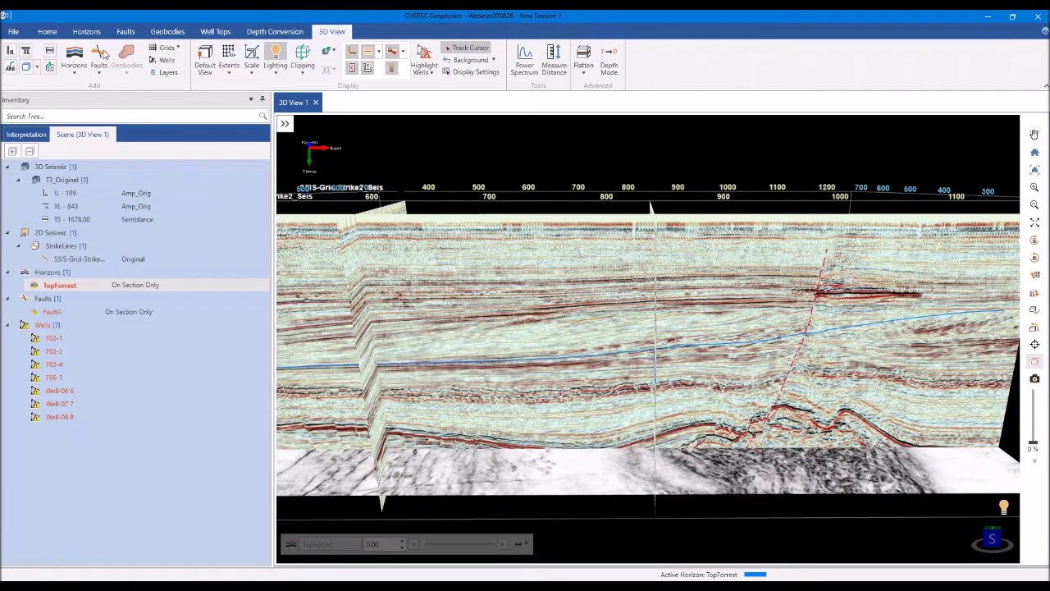
Open a new, empty 3D view in the session
{"action": "left_click", "coordinate": [47, 32]}
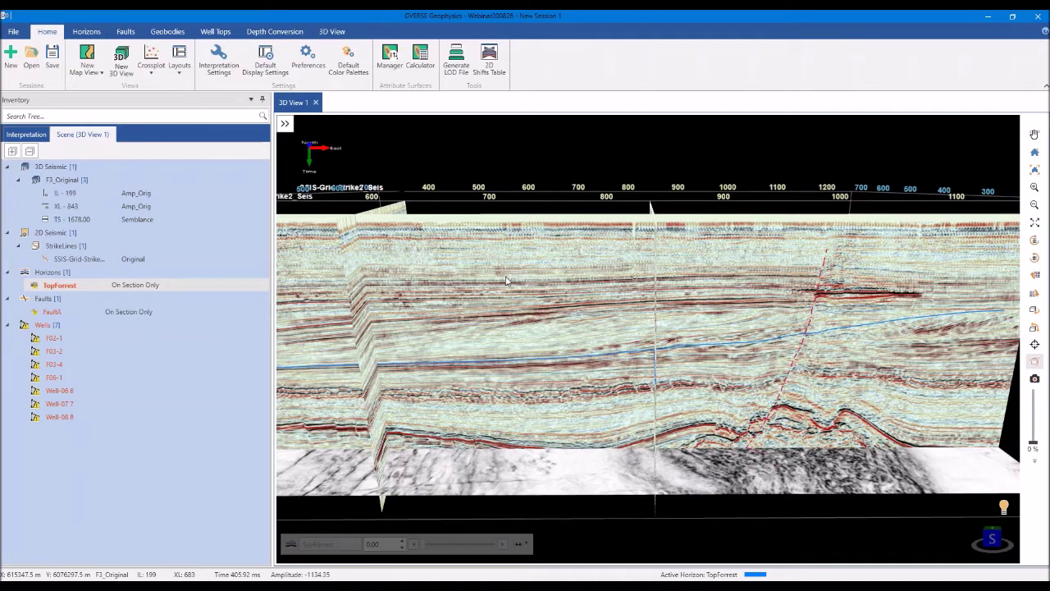
{"action": "left_click", "coordinate": [120, 62]}
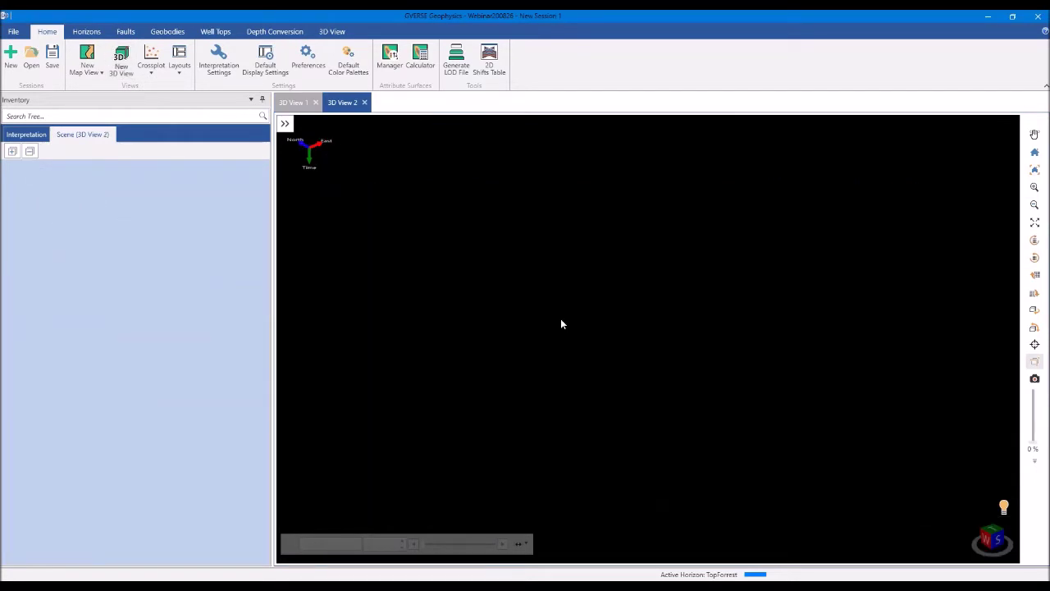
Add an Amp_Orig probe of F3_Original covering inlines 100–450, crosslines 850–1250 and times 300–900 ms
{"action": "left_click", "coordinate": [327, 34]}
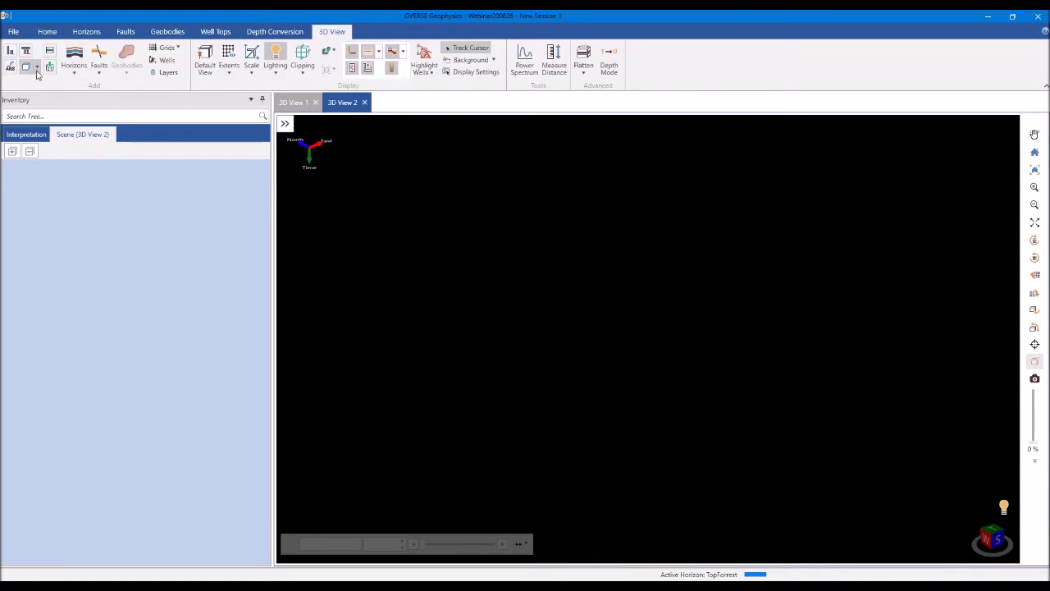
{"action": "left_click", "coordinate": [36, 69]}
{"action": "double_click", "coordinate": [162, 122]}
{"action": "type", "text": "450"}
{"action": "key", "text": "Tab"}
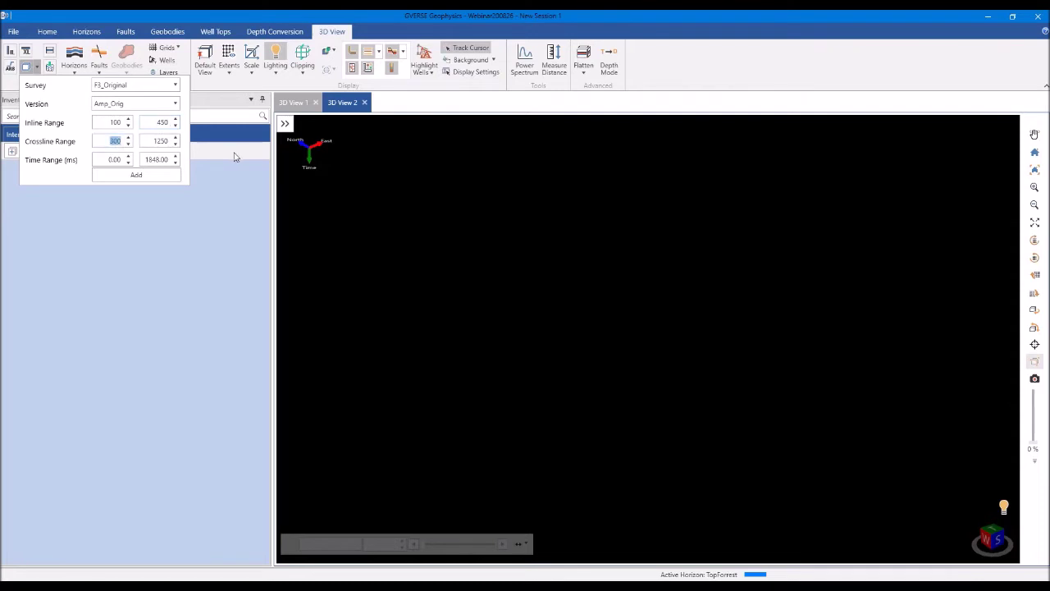
{"action": "type", "text": "850"}
{"action": "double_click", "coordinate": [117, 161]}
{"action": "type", "text": "300"}
{"action": "double_click", "coordinate": [155, 160]}
{"action": "type", "text": "900"}
{"action": "left_click", "coordinate": [137, 177]}
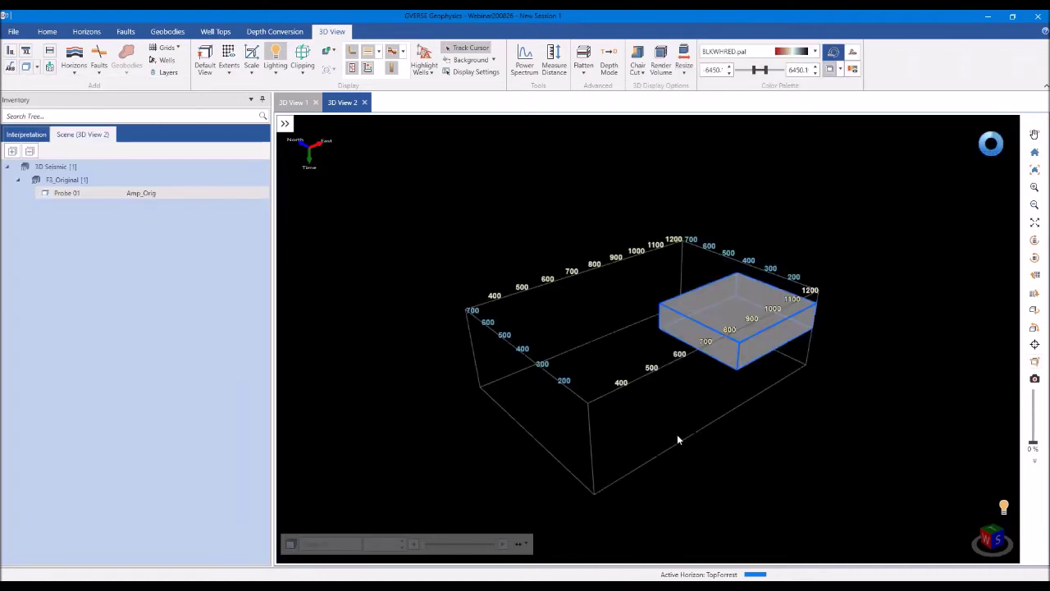
Inspect the probe from its south side and change its data version to Average Energy
{"action": "scroll", "coordinate": [773, 350], "scroll_direction": "up", "scroll_amount": 4}
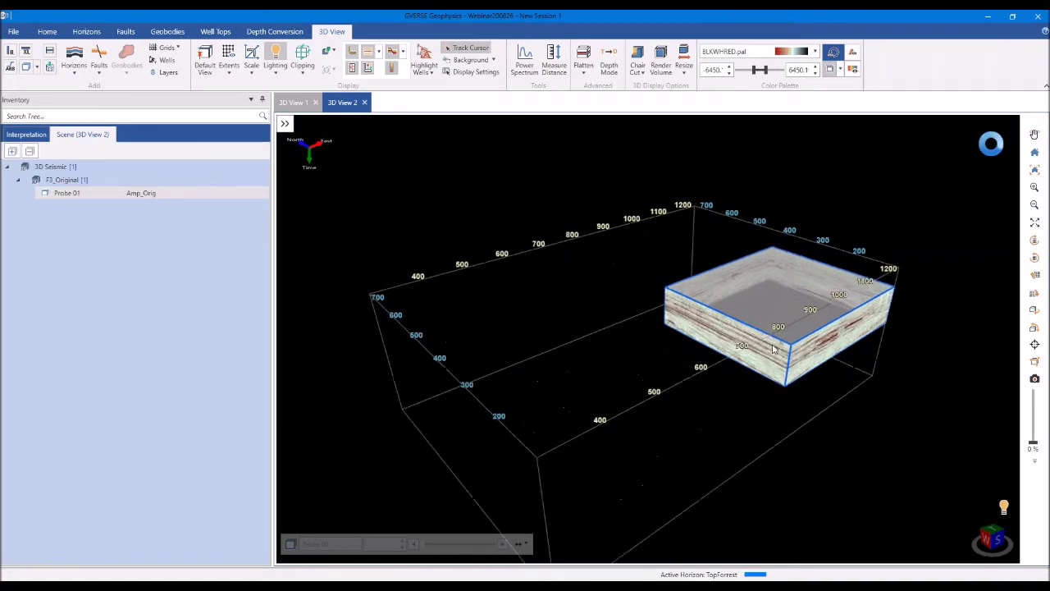
{"action": "scroll", "coordinate": [772, 350], "scroll_direction": "up", "scroll_amount": 4}
{"action": "left_click_drag", "start_coordinate": [843, 382], "coordinate": [664, 355]}
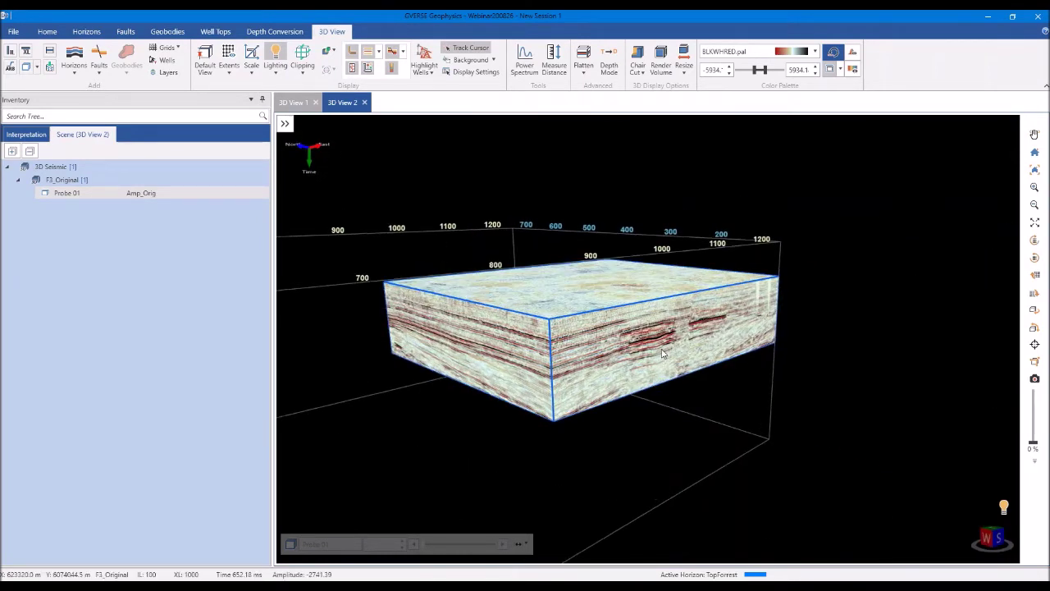
{"action": "left_click_drag", "start_coordinate": [644, 358], "coordinate": [596, 363]}
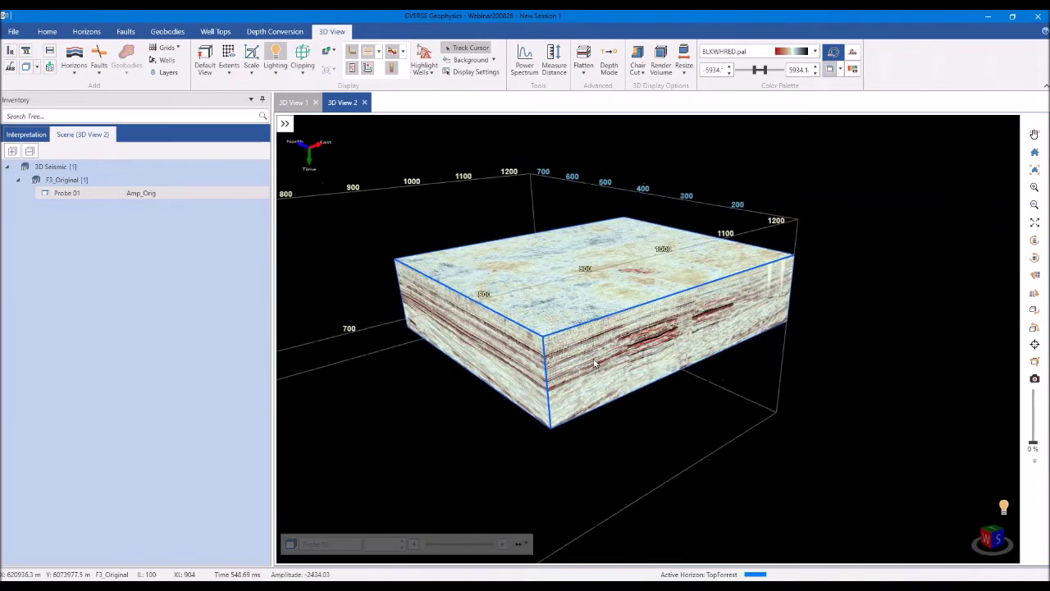
{"action": "left_click_drag", "start_coordinate": [621, 335], "coordinate": [529, 349]}
{"action": "left_click", "coordinate": [1034, 343]}
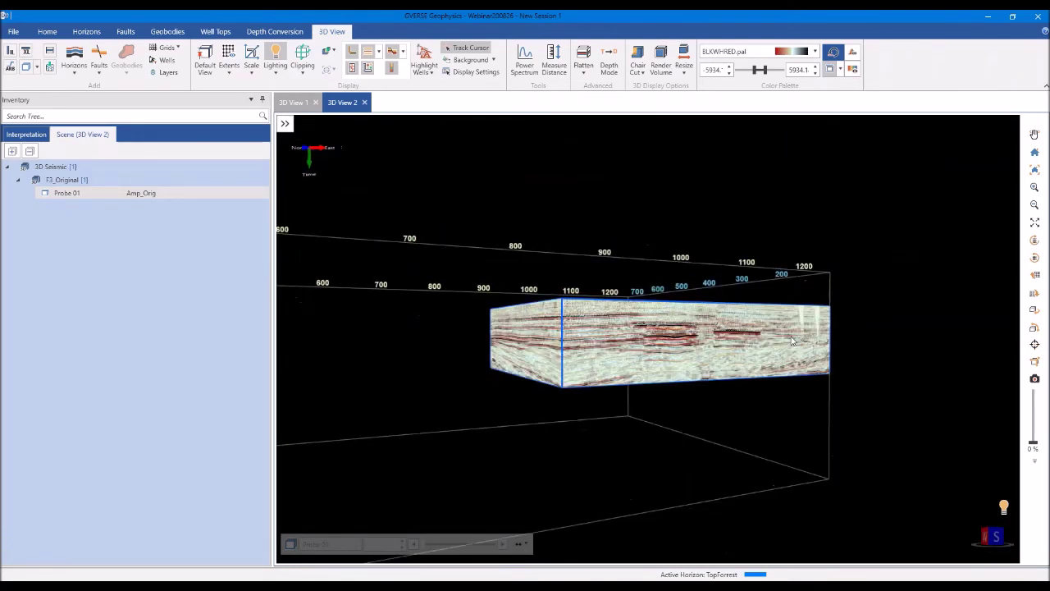
{"action": "right_click", "coordinate": [696, 361]}
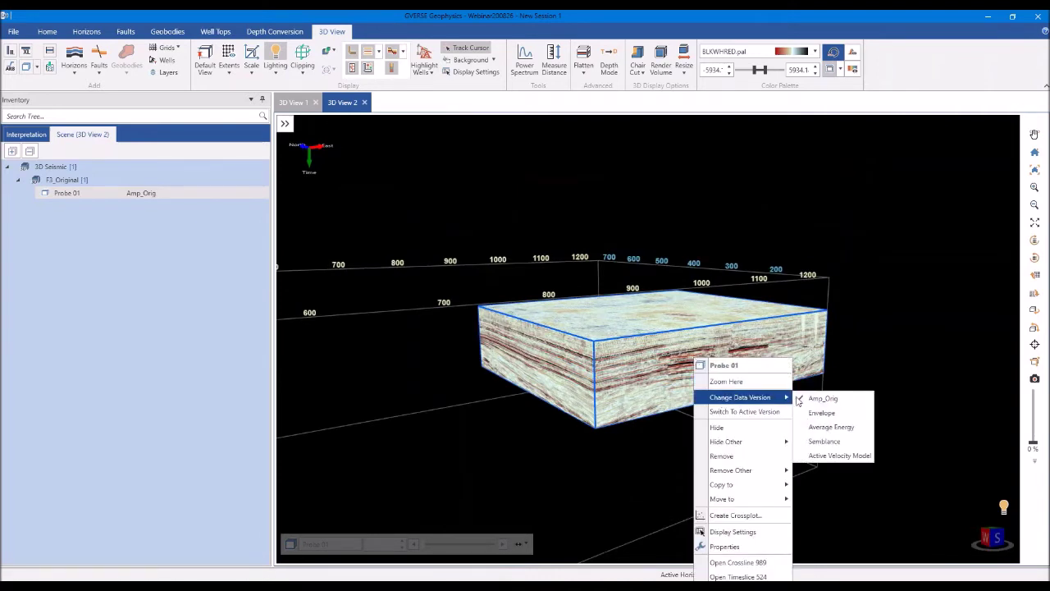
{"action": "left_click", "coordinate": [816, 433]}
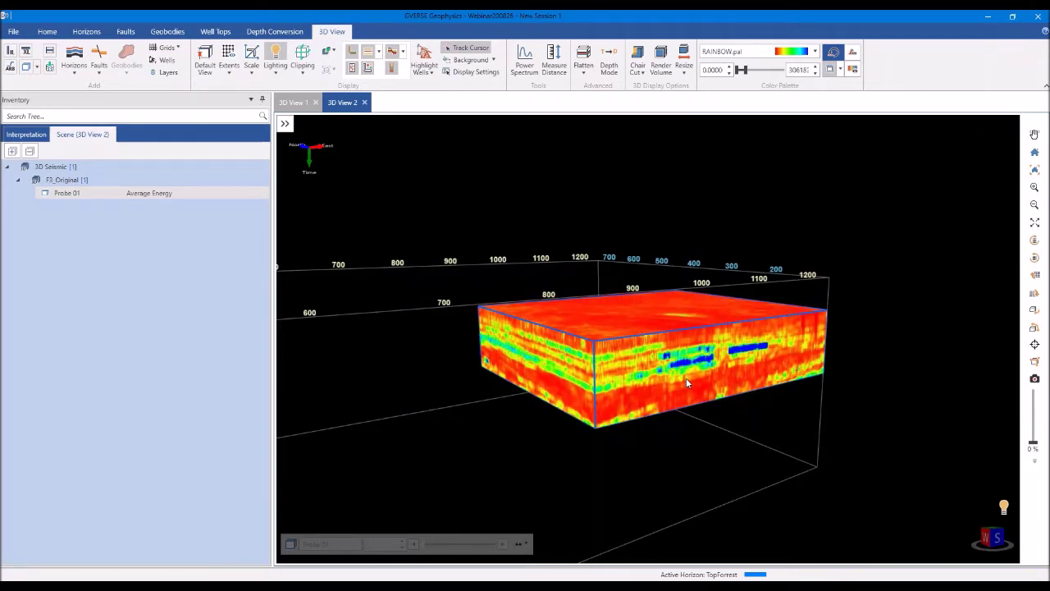
Examine the Average Energy anomalies on the probe's outer faces and from inside the box
{"action": "scroll", "coordinate": [687, 384], "scroll_direction": "up", "scroll_amount": 2}
{"action": "scroll", "coordinate": [687, 383], "scroll_direction": "up", "scroll_amount": 2}
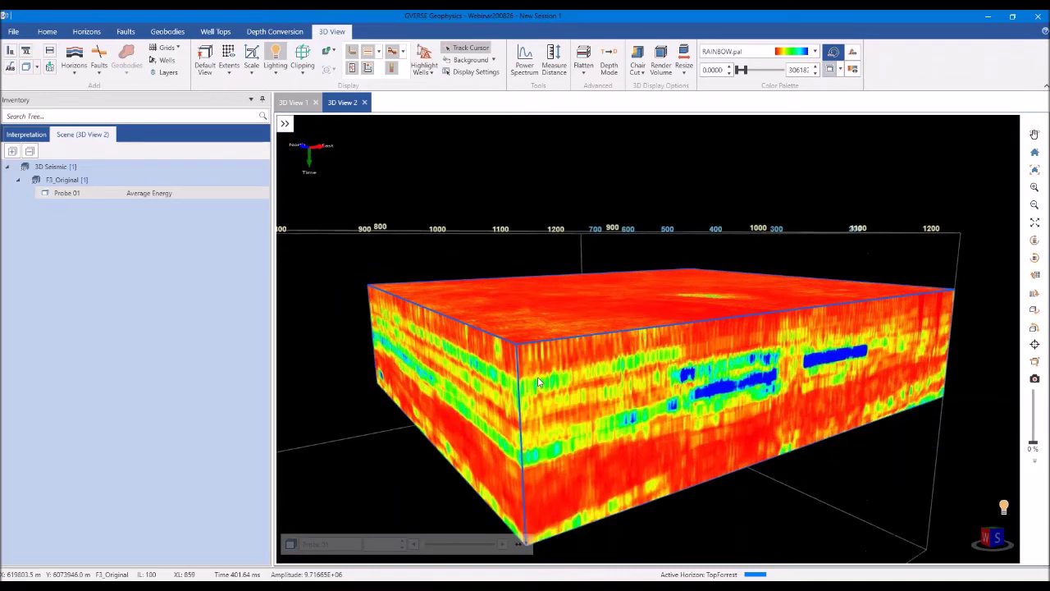
{"action": "left_click_drag", "start_coordinate": [540, 382], "coordinate": [689, 366]}
{"action": "scroll", "coordinate": [724, 408], "scroll_direction": "up", "scroll_amount": 5}
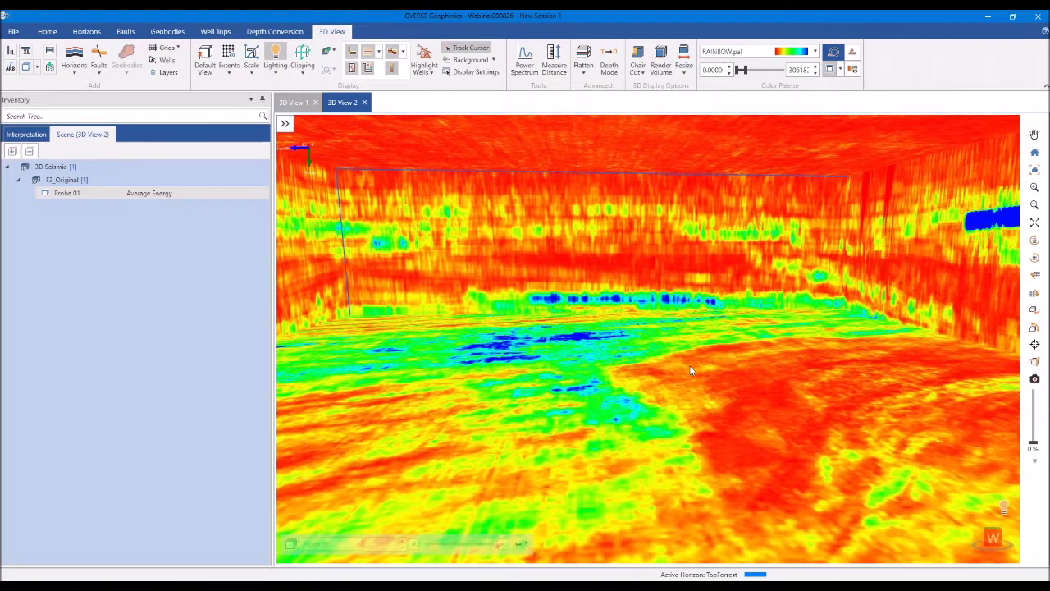
{"action": "scroll", "coordinate": [690, 371], "scroll_direction": "up", "scroll_amount": 5}
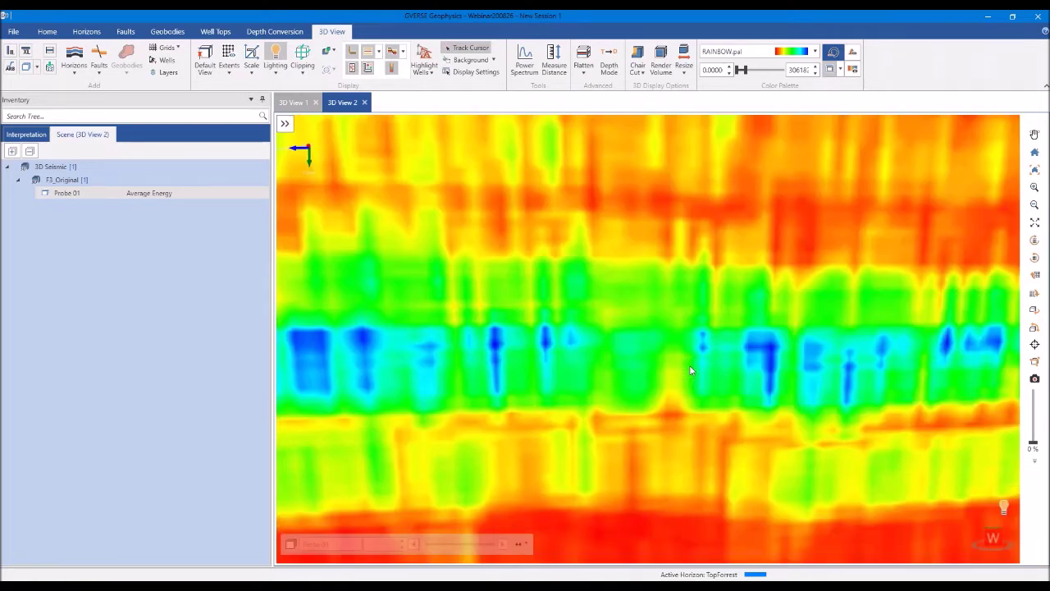
{"action": "scroll", "coordinate": [690, 370], "scroll_direction": "down", "scroll_amount": 7}
{"action": "left_click_drag", "start_coordinate": [690, 371], "coordinate": [621, 380]}
Render the Average Energy probe as a full volume, accepting the processing time, and look inside it
{"action": "left_click", "coordinate": [663, 70]}
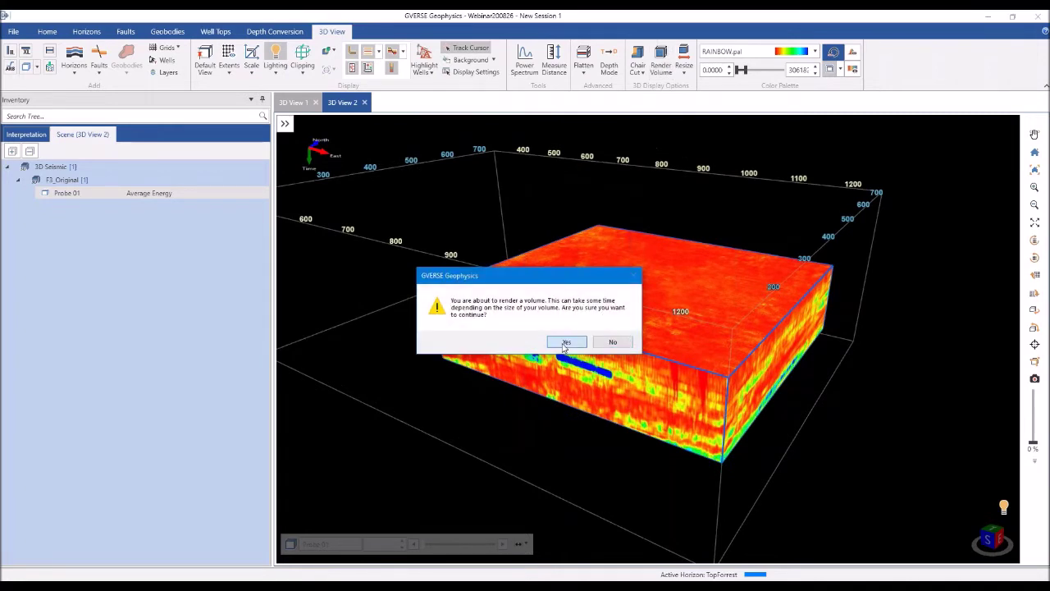
{"action": "left_click", "coordinate": [563, 346]}
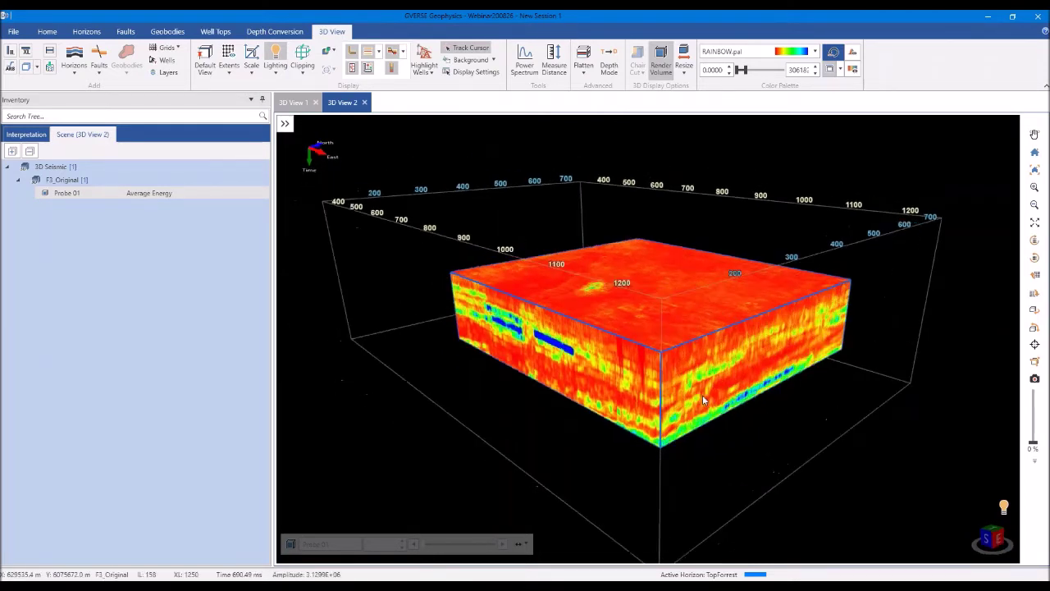
{"action": "scroll", "coordinate": [703, 394], "scroll_direction": "up", "scroll_amount": 10}
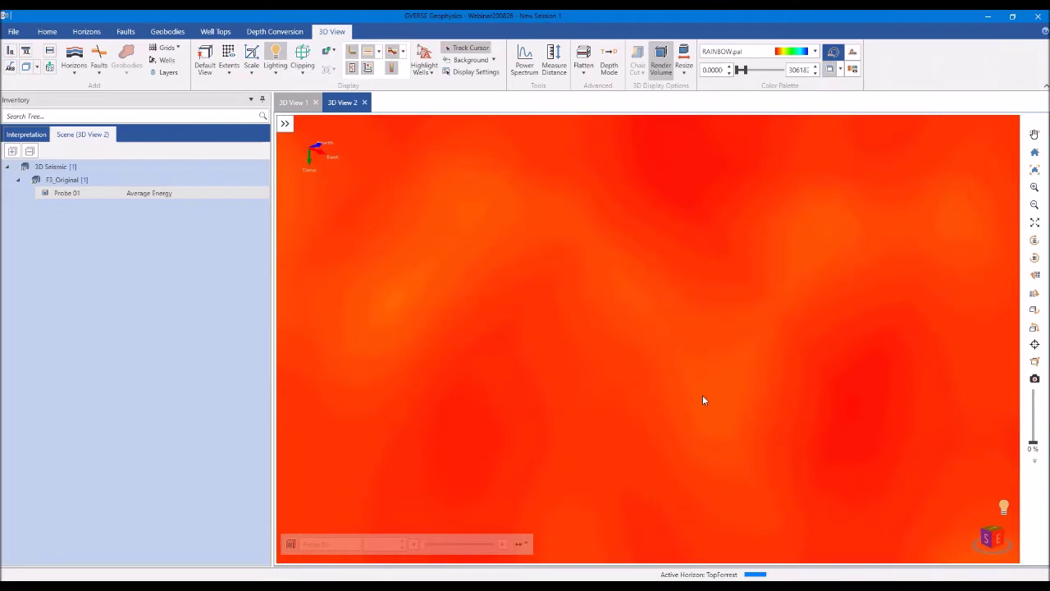
{"action": "scroll", "coordinate": [648, 340], "scroll_direction": "up", "scroll_amount": 3}
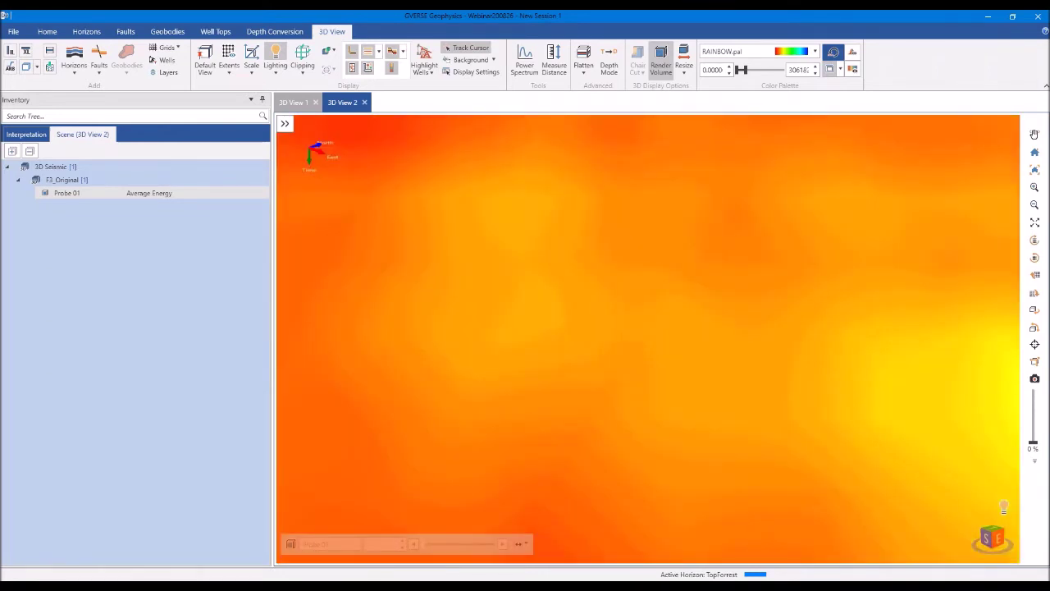
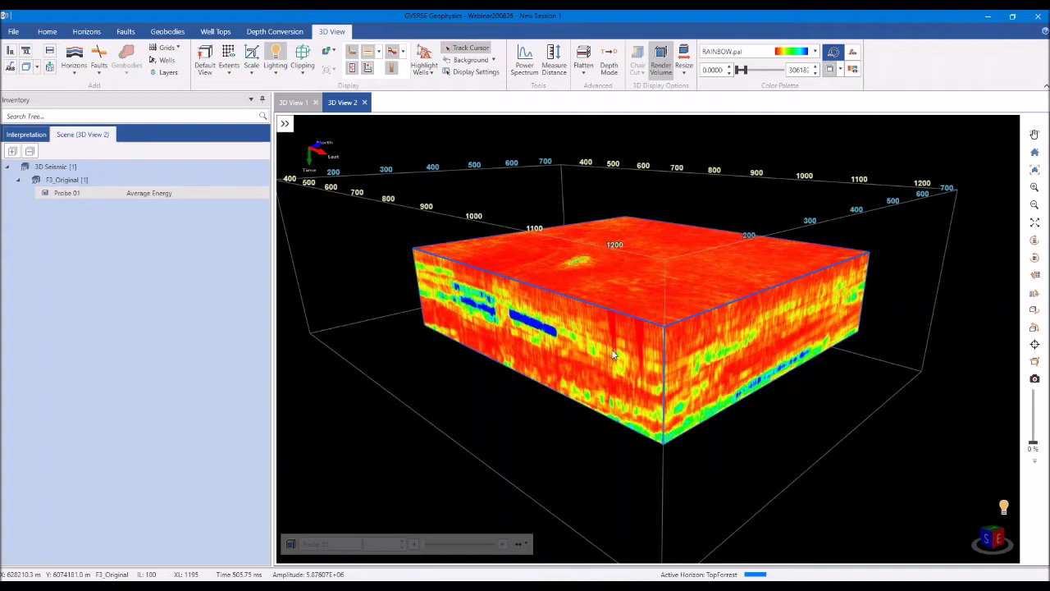
Cut the rendered volume back from its south inline face to inspect the interior, and restore the full extent
{"action": "left_click_drag", "start_coordinate": [611, 353], "coordinate": [580, 354]}
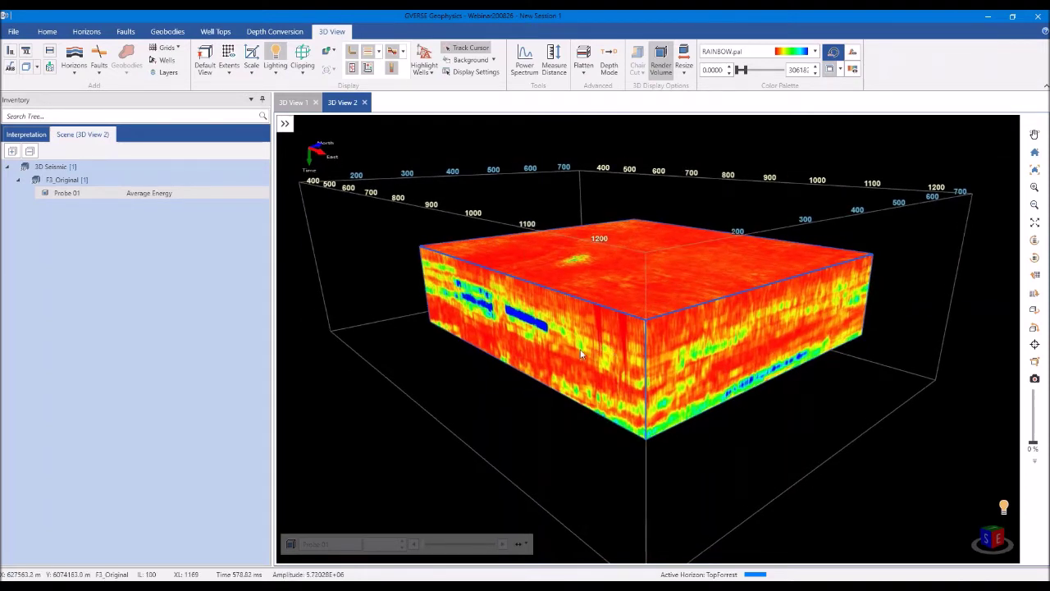
{"action": "left_click_drag", "start_coordinate": [602, 347], "coordinate": [757, 288]}
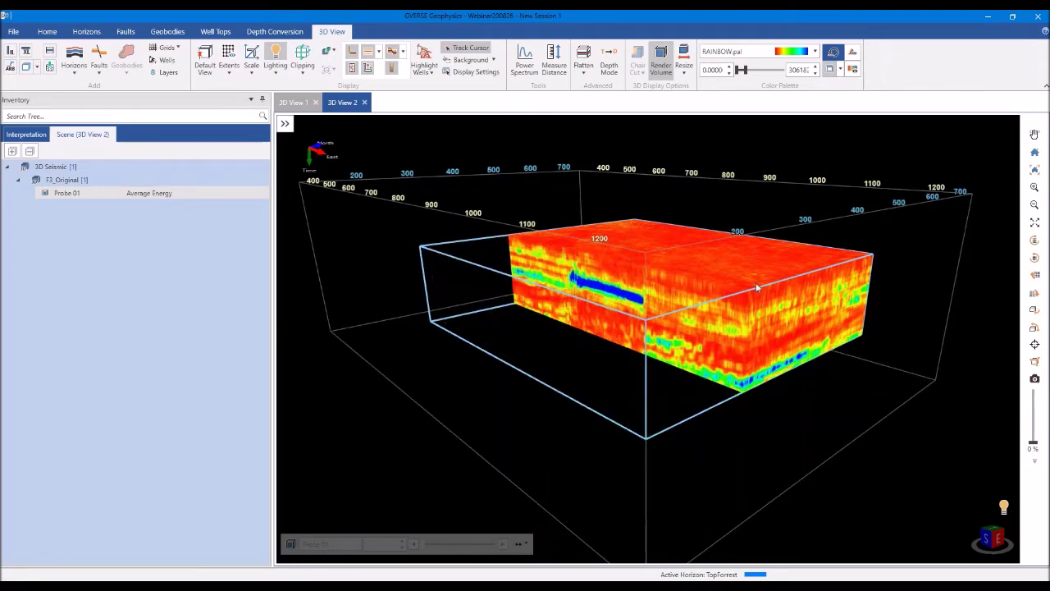
{"action": "left_click_drag", "start_coordinate": [692, 327], "coordinate": [524, 395]}
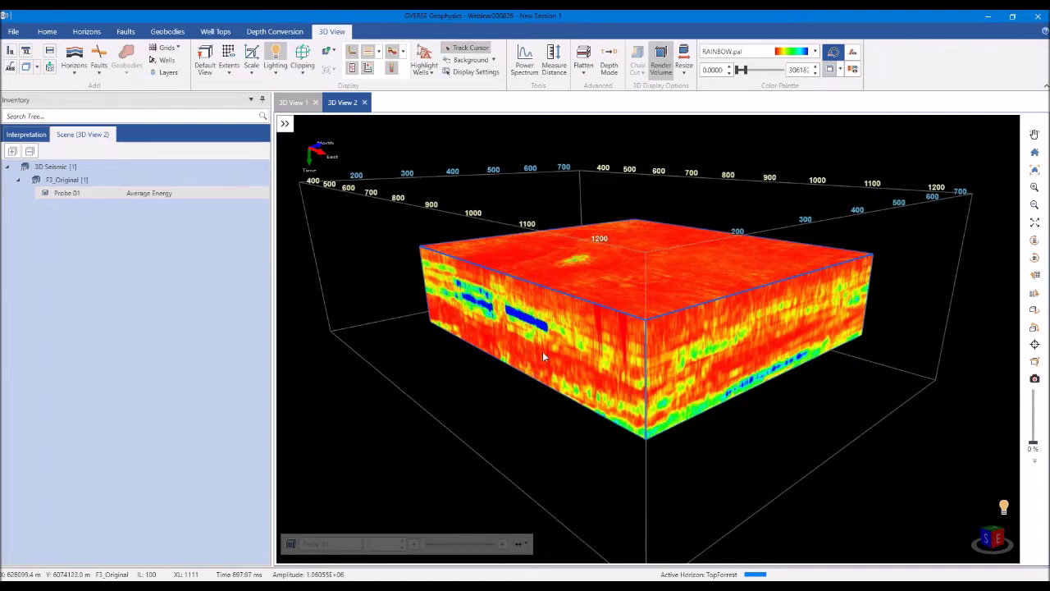
Remove the rendered volume from the 3D scene and render the Average Energy probe as a volume again
{"action": "left_click", "coordinate": [662, 72]}
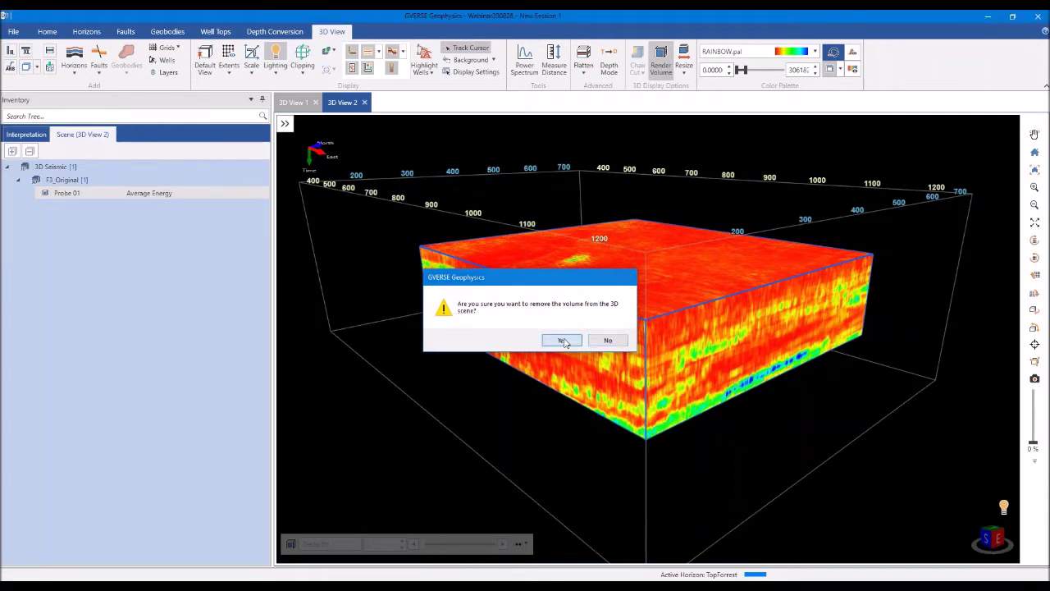
{"action": "left_click", "coordinate": [562, 341]}
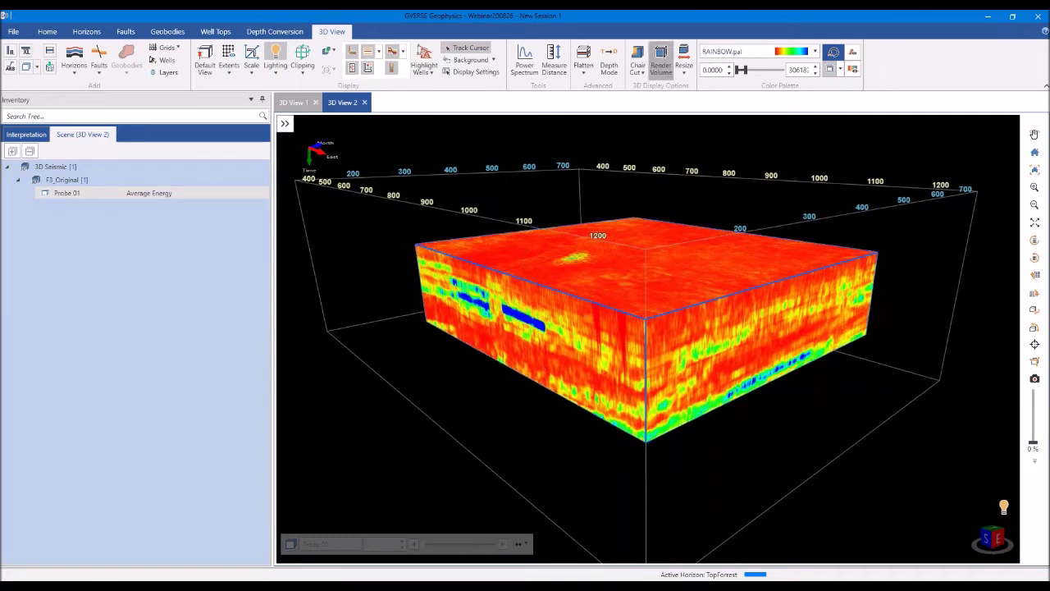
{"action": "left_click", "coordinate": [661, 64]}
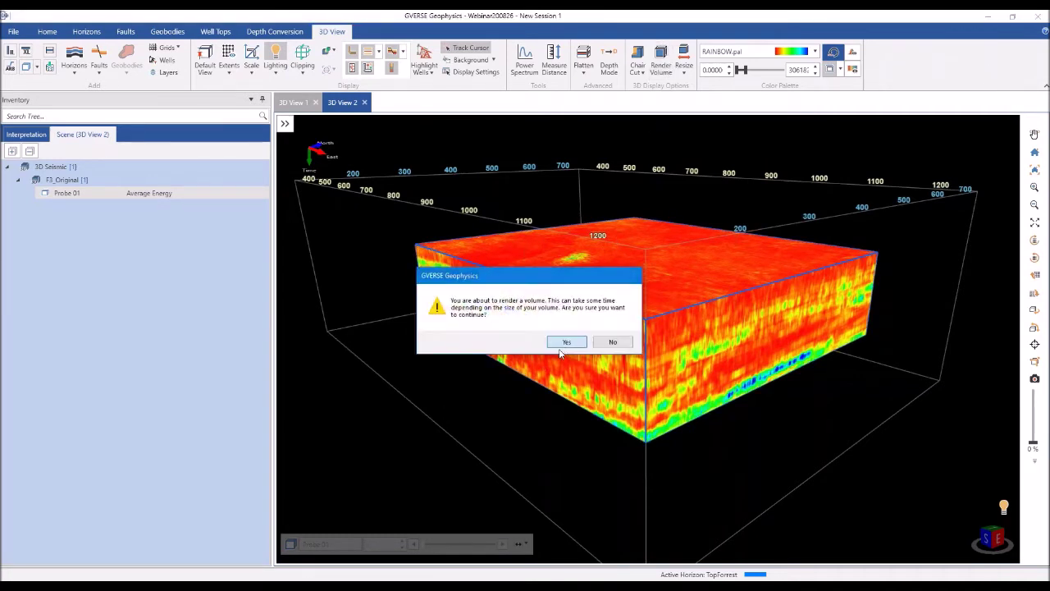
{"action": "left_click", "coordinate": [566, 343]}
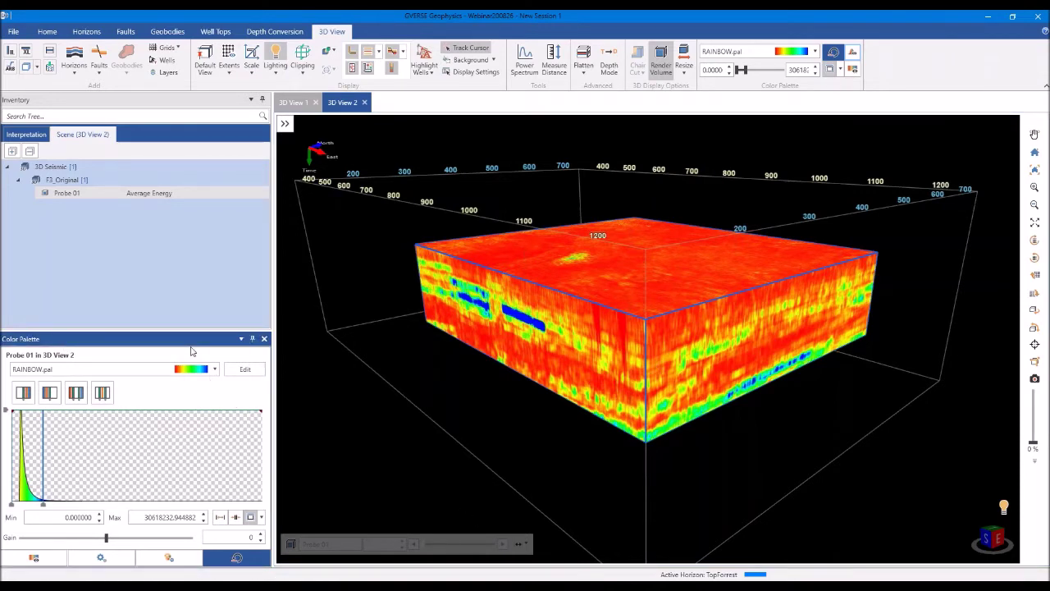
Adjust the probe's colour range on the histogram, trying a minimum of about 13.29 million before settling on 0 to about 32.75 million
{"action": "left_click", "coordinate": [205, 374]}
{"action": "left_click", "coordinate": [205, 375]}
{"action": "left_click_drag", "start_coordinate": [47, 511], "coordinate": [42, 510]}
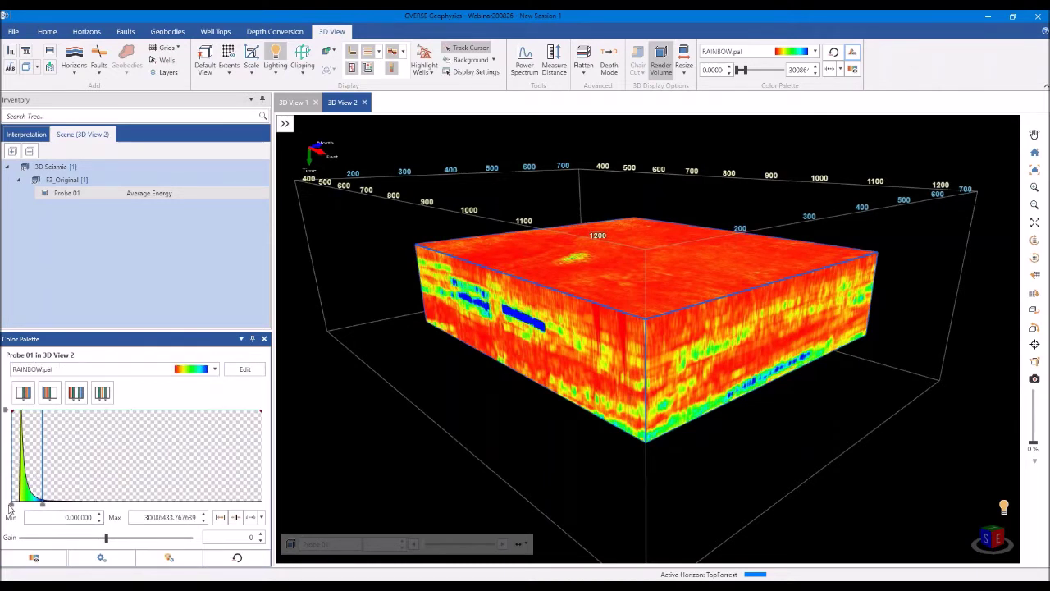
{"action": "left_click_drag", "start_coordinate": [20, 507], "coordinate": [25, 517]}
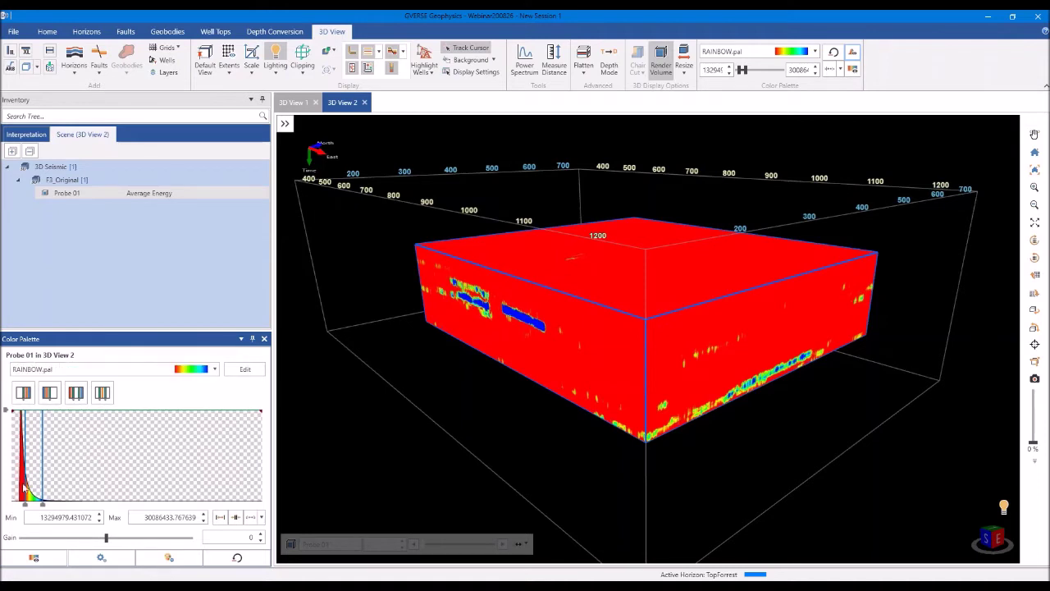
{"action": "mouse_move", "coordinate": [27, 507]}
{"action": "left_mouse_down"}
{"action": "mouse_move", "coordinate": [0, 509]}
{"action": "mouse_move", "coordinate": [47, 509]}
{"action": "left_mouse_up"}
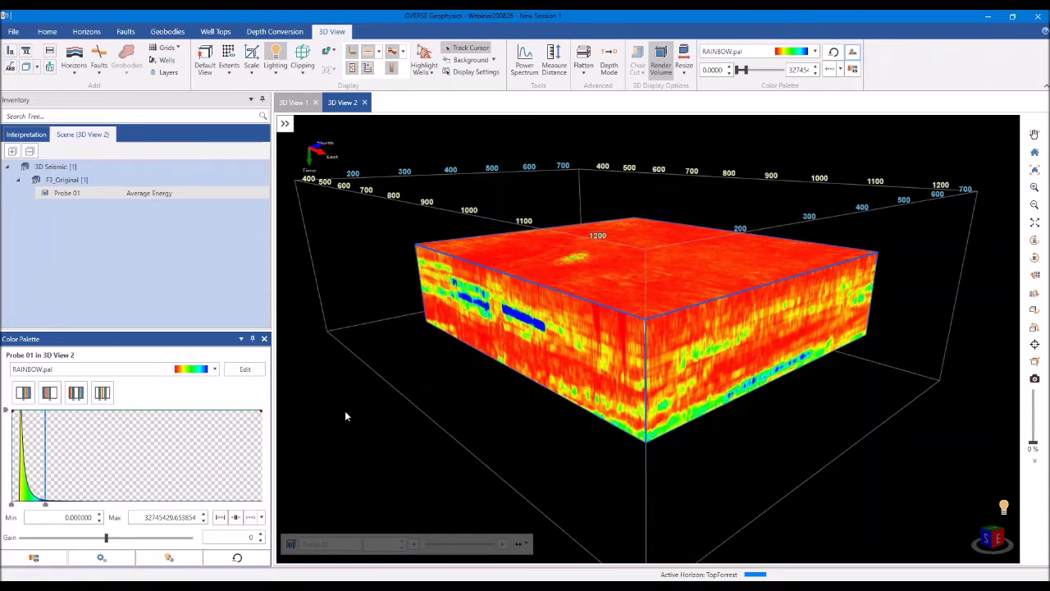
Make the low Average Energy values transparent with an opacity cutoff just below the range maximum, and inspect the isolated high-energy bodies
{"action": "left_click", "coordinate": [25, 396]}
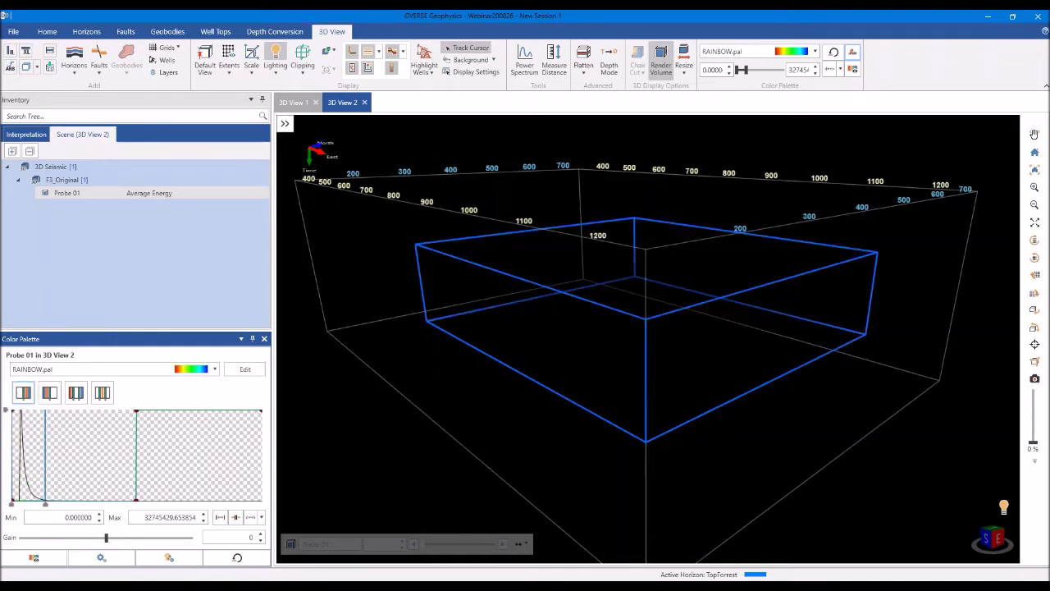
{"action": "left_click_drag", "start_coordinate": [136, 452], "coordinate": [38, 413]}
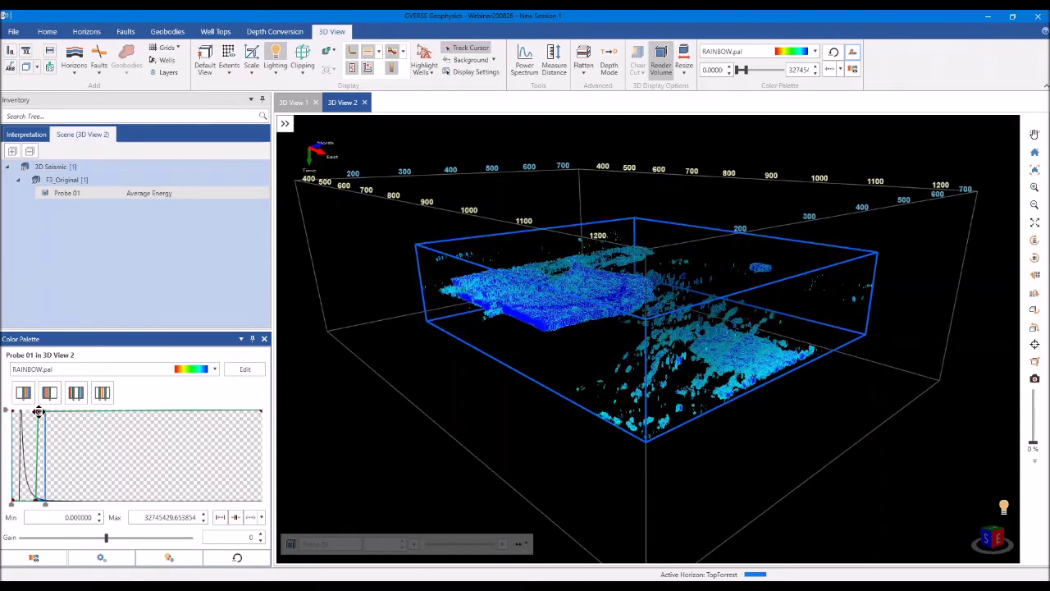
{"action": "scroll", "coordinate": [481, 351], "scroll_direction": "up", "scroll_amount": 3}
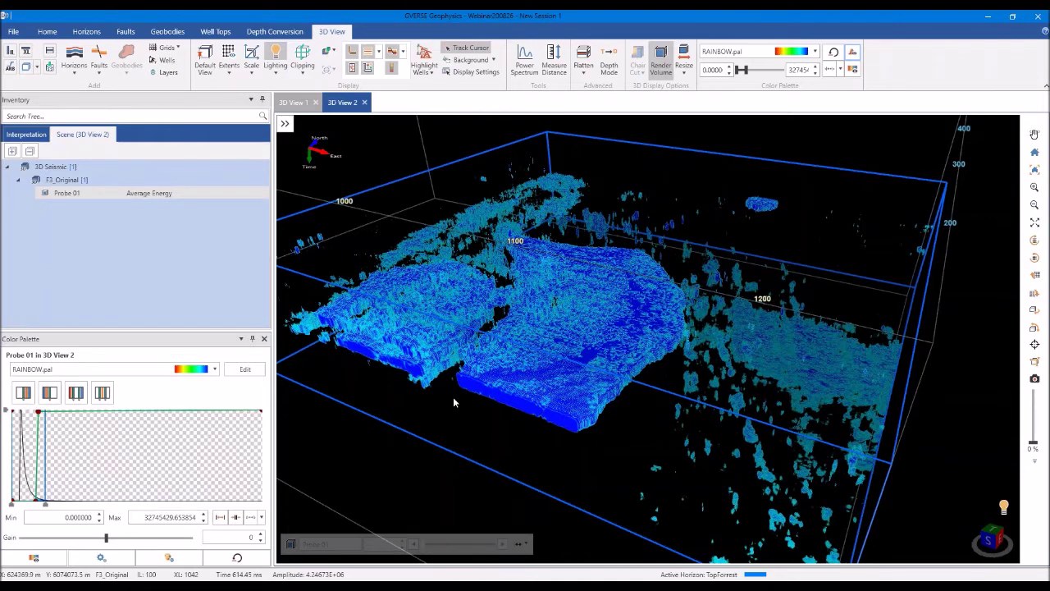
{"action": "scroll", "coordinate": [453, 396], "scroll_direction": "up", "scroll_amount": 2}
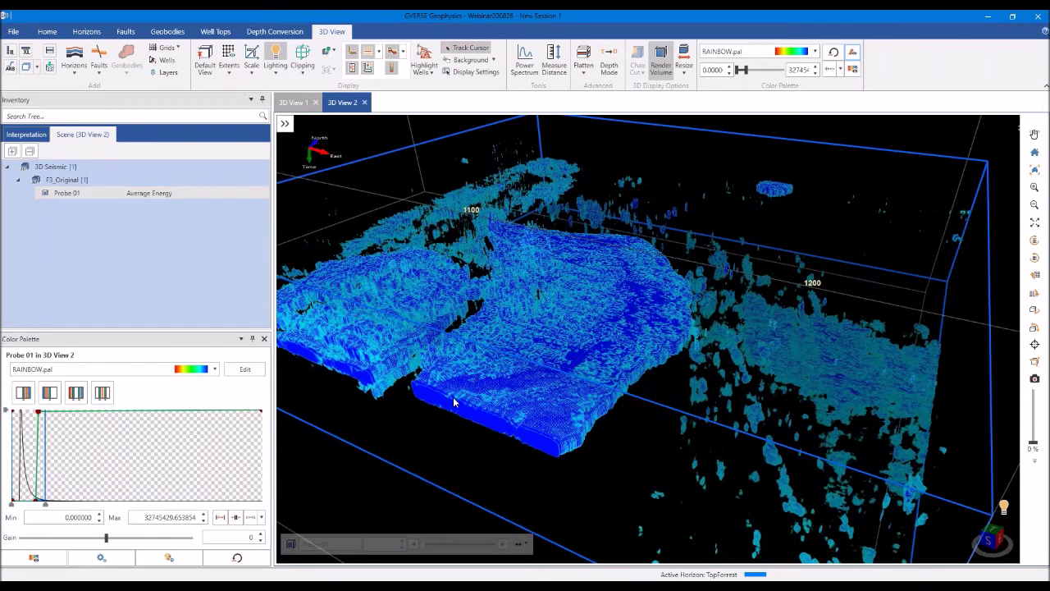
{"action": "left_click_drag", "start_coordinate": [452, 402], "coordinate": [531, 404]}
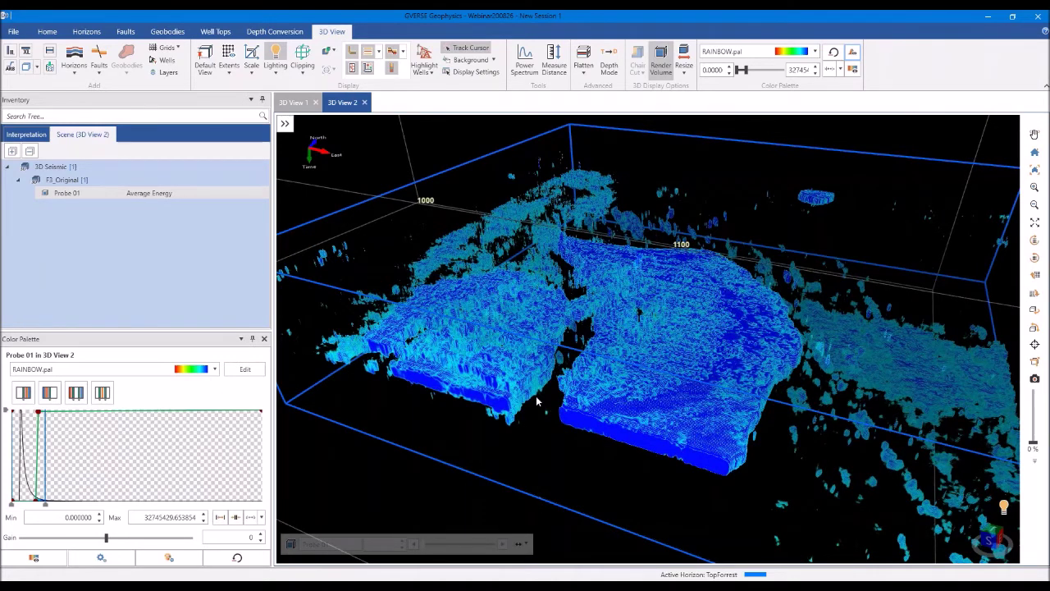
{"action": "mouse_move", "coordinate": [537, 401]}
{"action": "left_mouse_down"}
{"action": "mouse_move", "coordinate": [547, 408]}
{"action": "mouse_move", "coordinate": [533, 390]}
{"action": "left_mouse_up"}
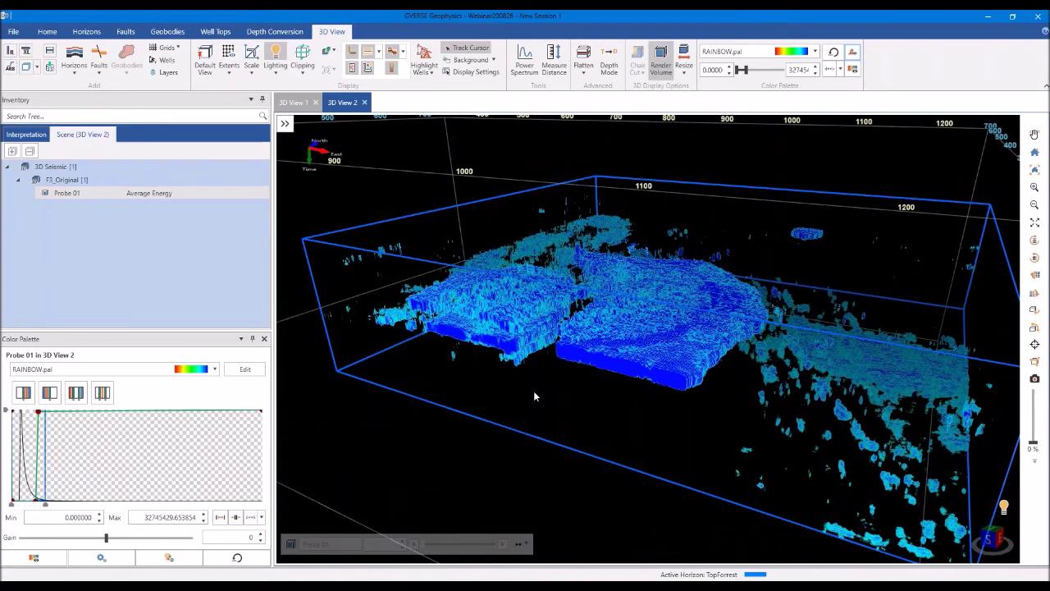
{"action": "scroll", "coordinate": [534, 397], "scroll_direction": "up", "scroll_amount": 3}
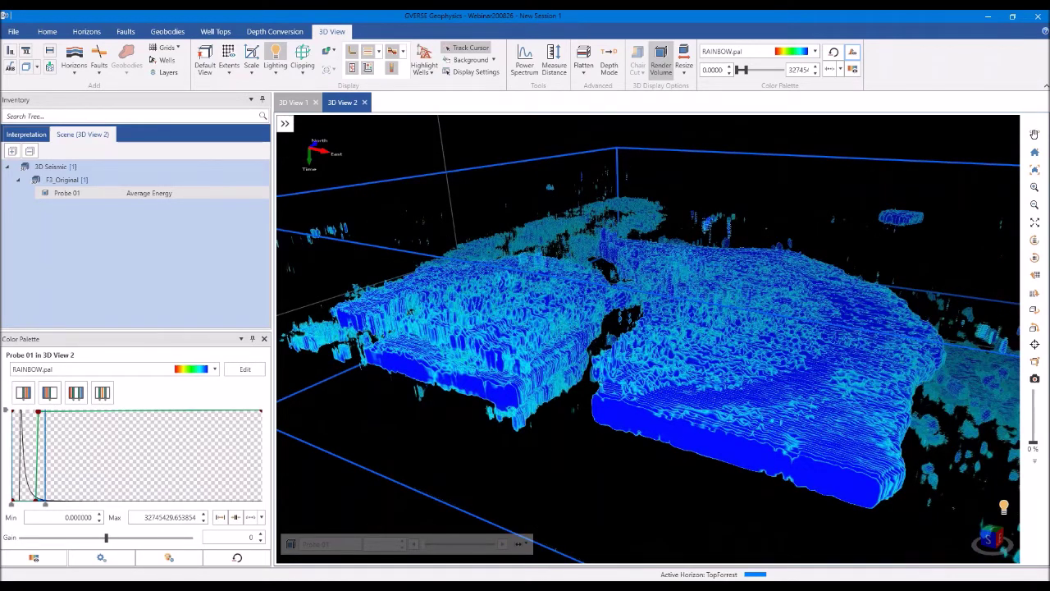
{"action": "left_click_drag", "start_coordinate": [410, 312], "coordinate": [626, 426]}
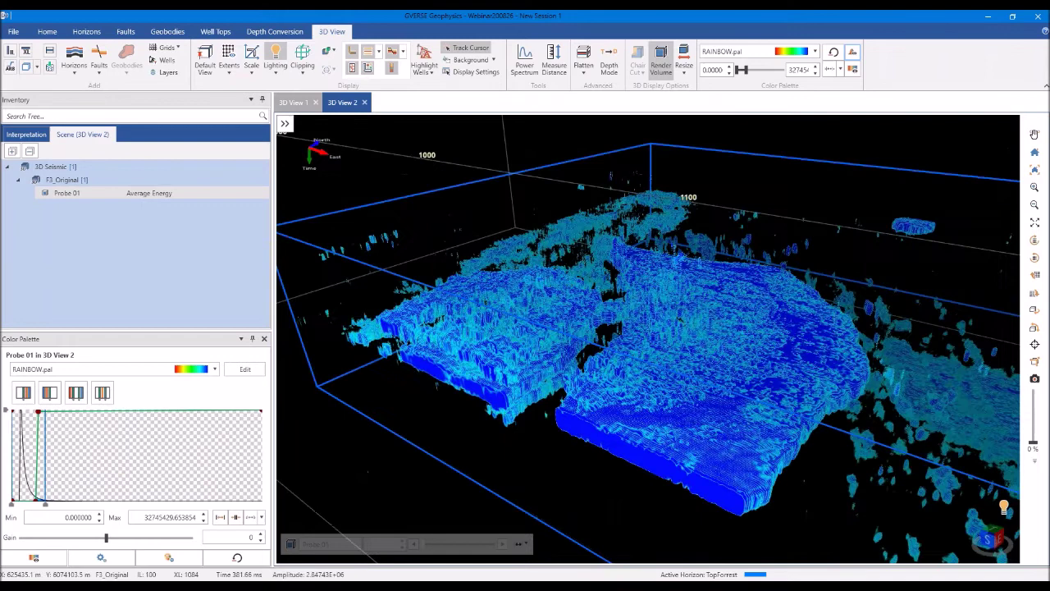
{"action": "left_click_drag", "start_coordinate": [680, 319], "coordinate": [757, 293]}
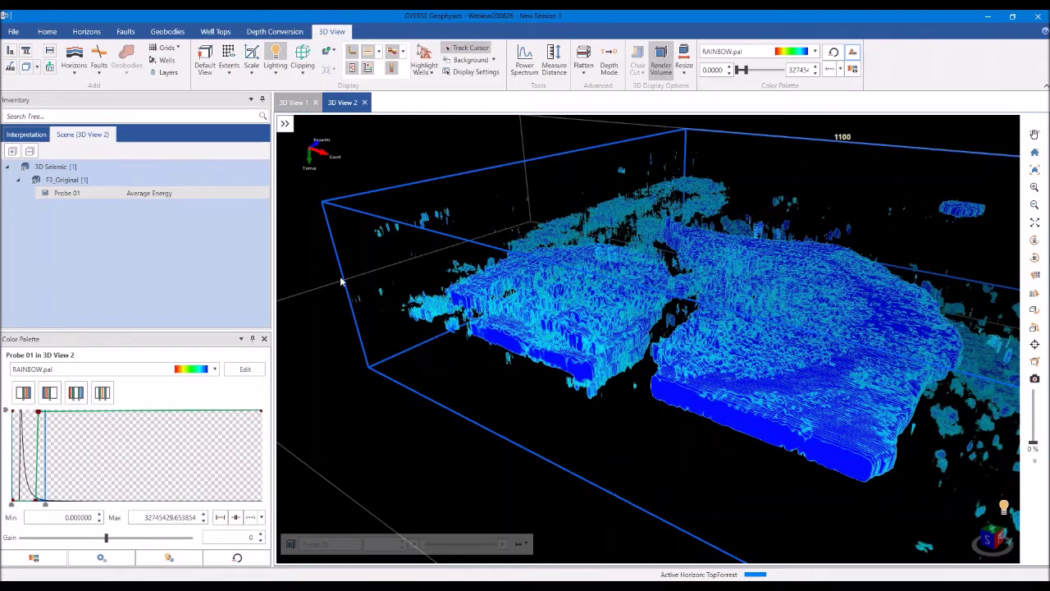
Switch to 3D View 1 and remove everything from its scene except inline 199
{"action": "left_click", "coordinate": [294, 103]}
{"action": "scroll", "coordinate": [515, 340], "scroll_direction": "down", "scroll_amount": 3}
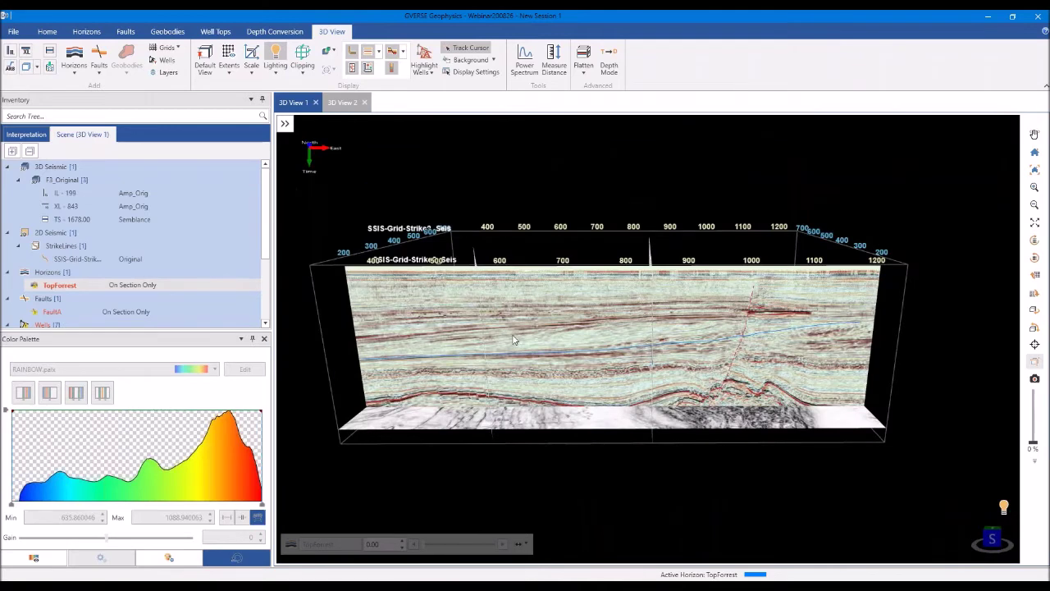
{"action": "left_click_drag", "start_coordinate": [515, 339], "coordinate": [574, 344]}
{"action": "right_click", "coordinate": [574, 344]}
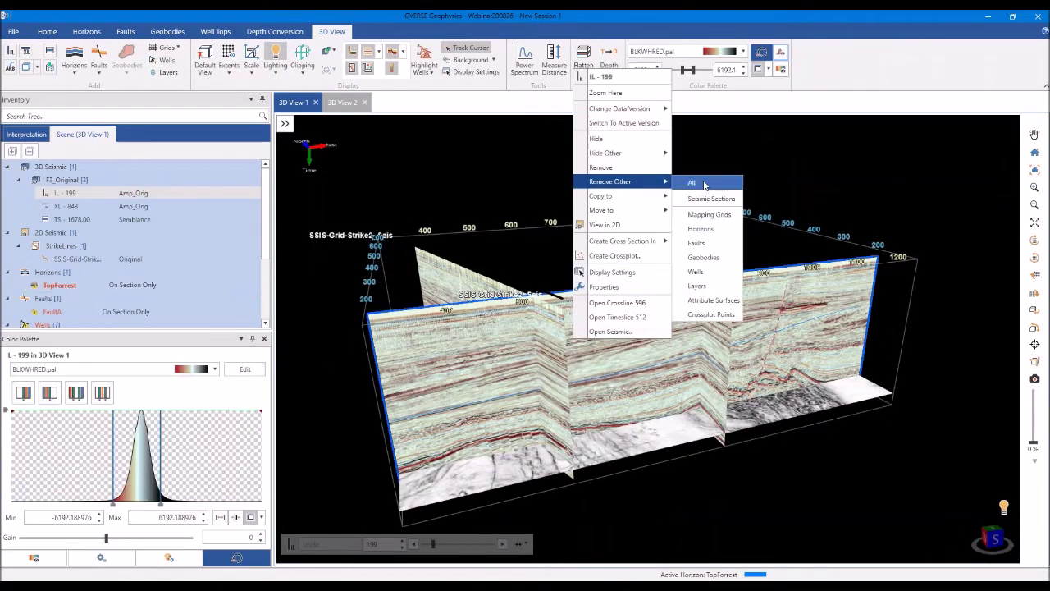
{"action": "left_click", "coordinate": [691, 182]}
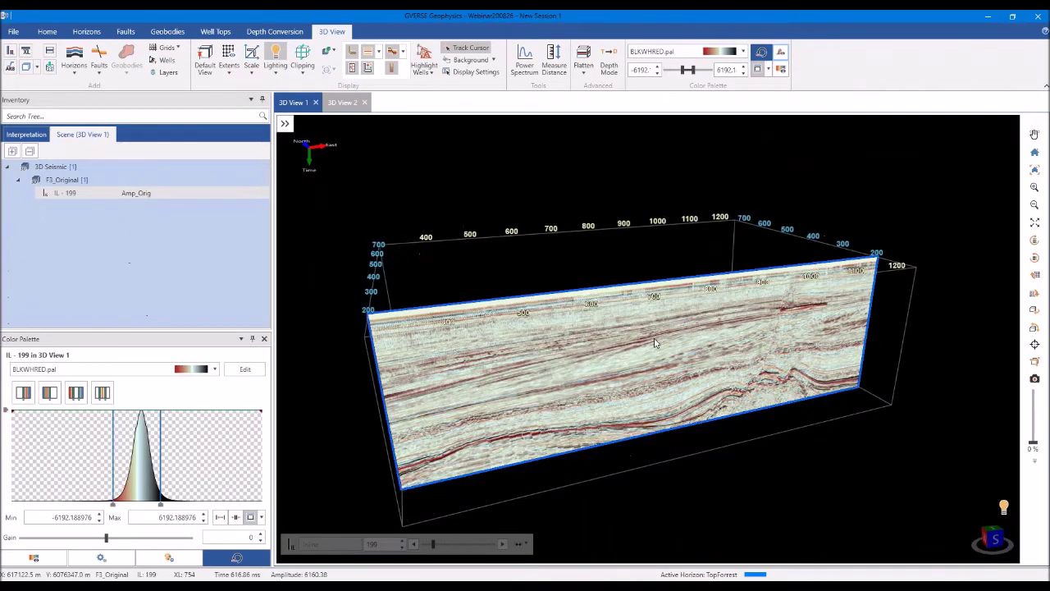
Add all the project wells to 3D View 1 and show them in the scene list
{"action": "left_click_drag", "start_coordinate": [655, 343], "coordinate": [456, 335]}
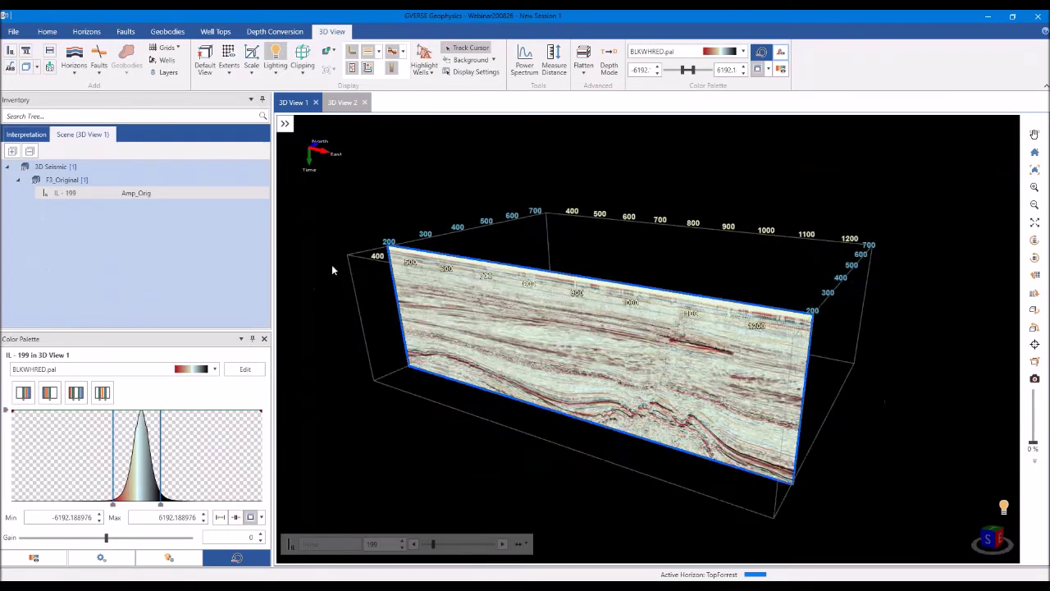
{"action": "left_click", "coordinate": [26, 135]}
{"action": "left_click", "coordinate": [248, 228]}
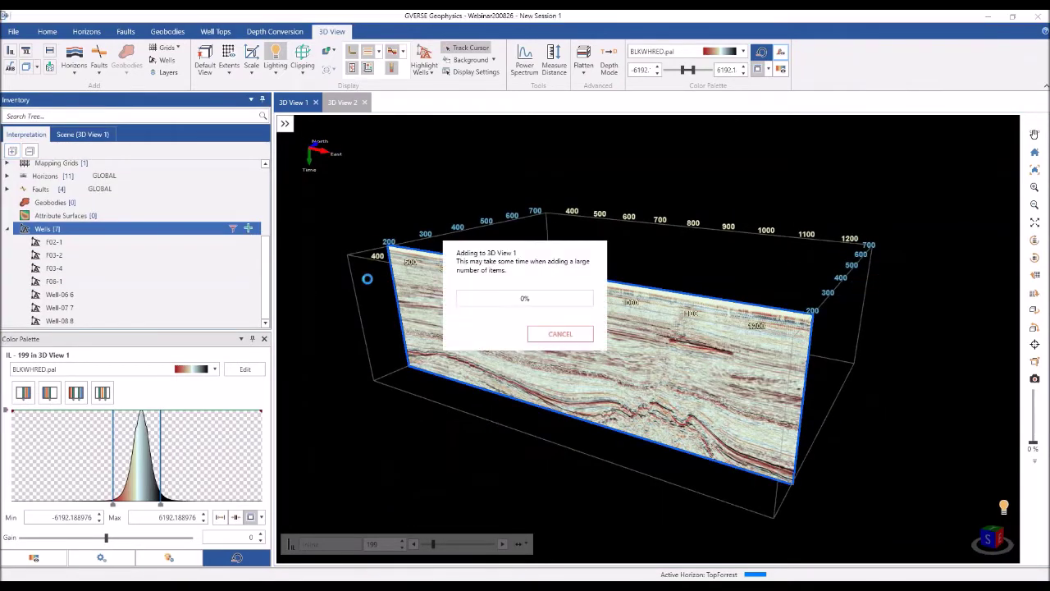
{"action": "left_click", "coordinate": [476, 300]}
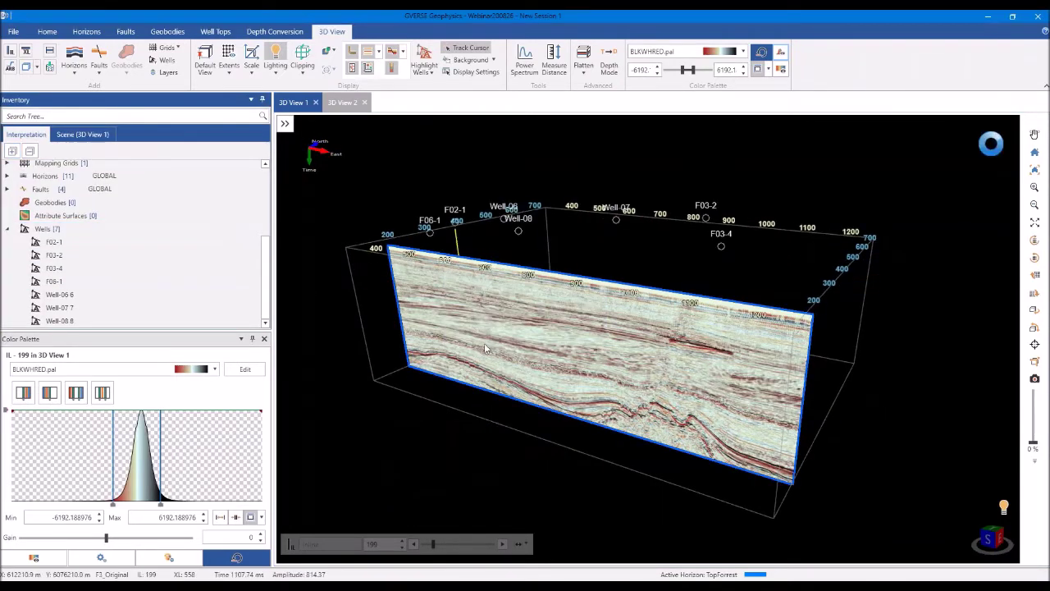
{"action": "left_click_drag", "start_coordinate": [484, 343], "coordinate": [566, 361]}
{"action": "left_click", "coordinate": [107, 138]}
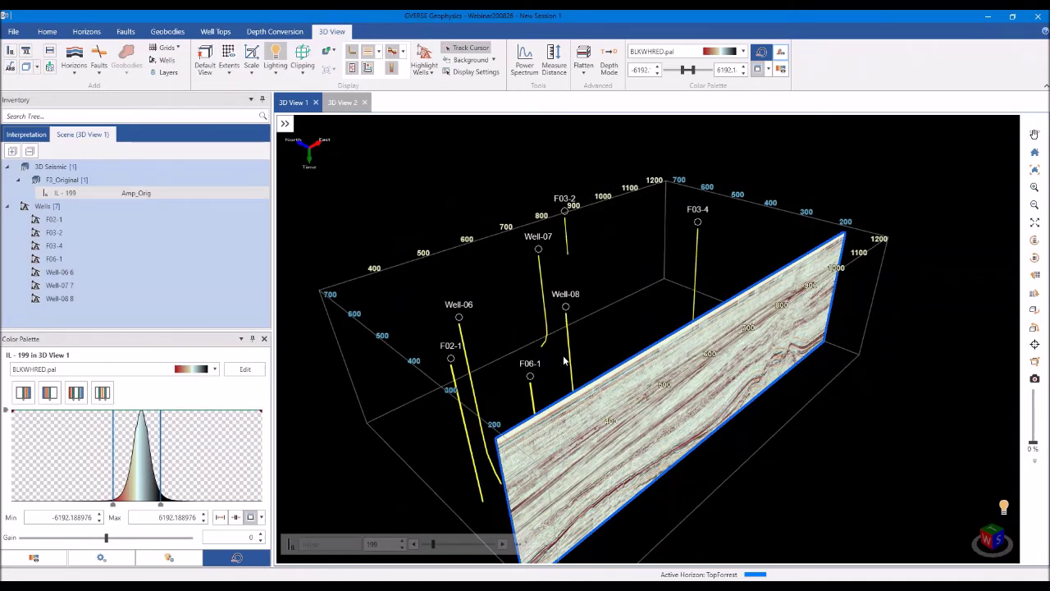
Move the displayed inline to 271 and start creating or editing a synthetic for well F03-4
{"action": "left_click_drag", "start_coordinate": [586, 387], "coordinate": [523, 282]}
{"action": "scroll", "coordinate": [502, 376], "scroll_direction": "up", "scroll_amount": 3}
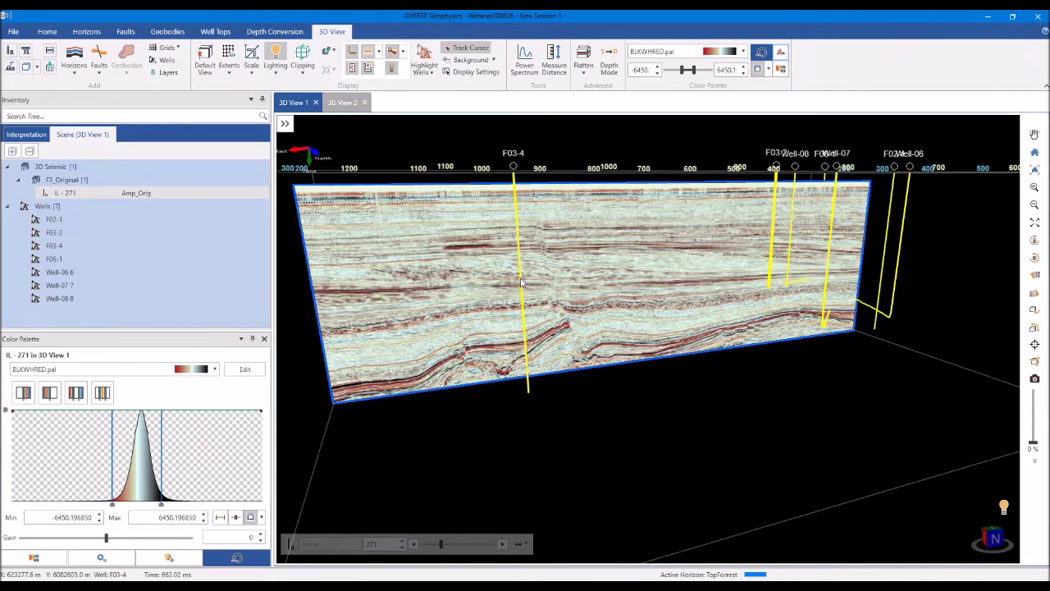
{"action": "left_click", "coordinate": [522, 282]}
{"action": "right_click", "coordinate": [522, 282]}
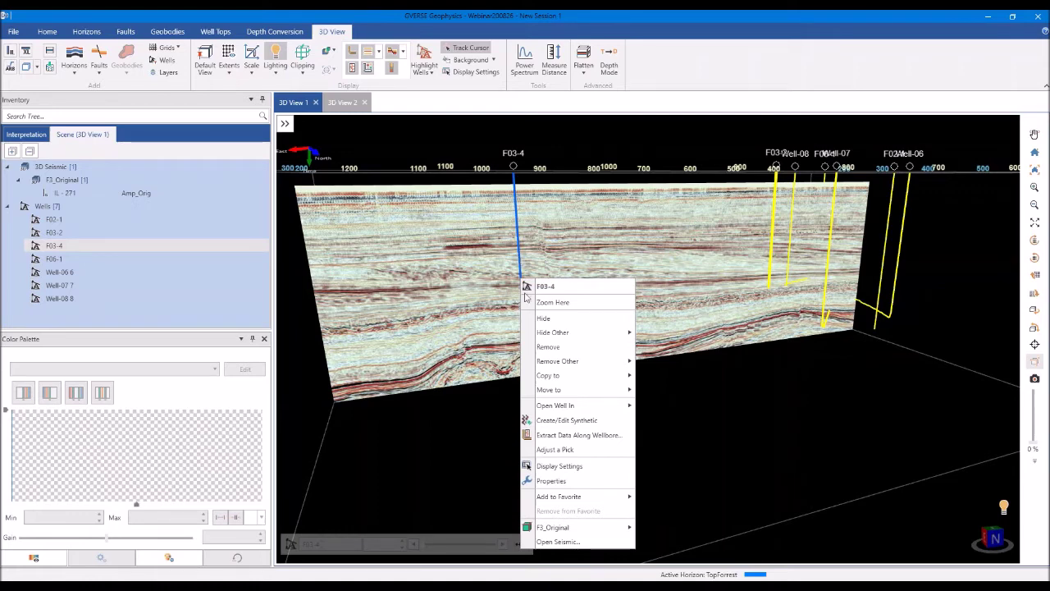
{"action": "left_click", "coordinate": [551, 420]}
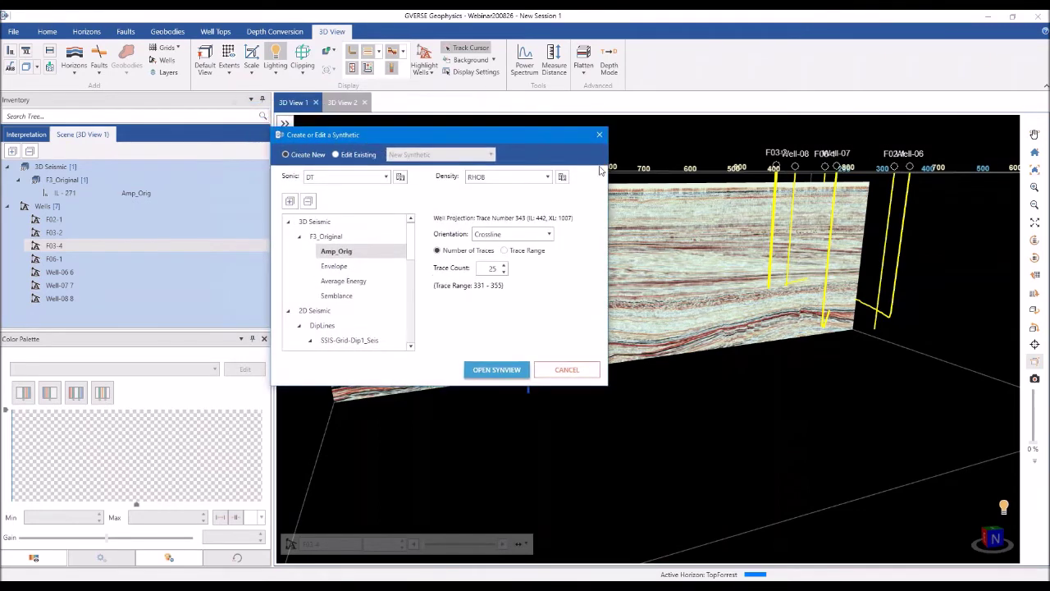
Choose to create a new synthetic rather than edit an existing one, using DT as the sonic curve
{"action": "left_click", "coordinate": [345, 155]}
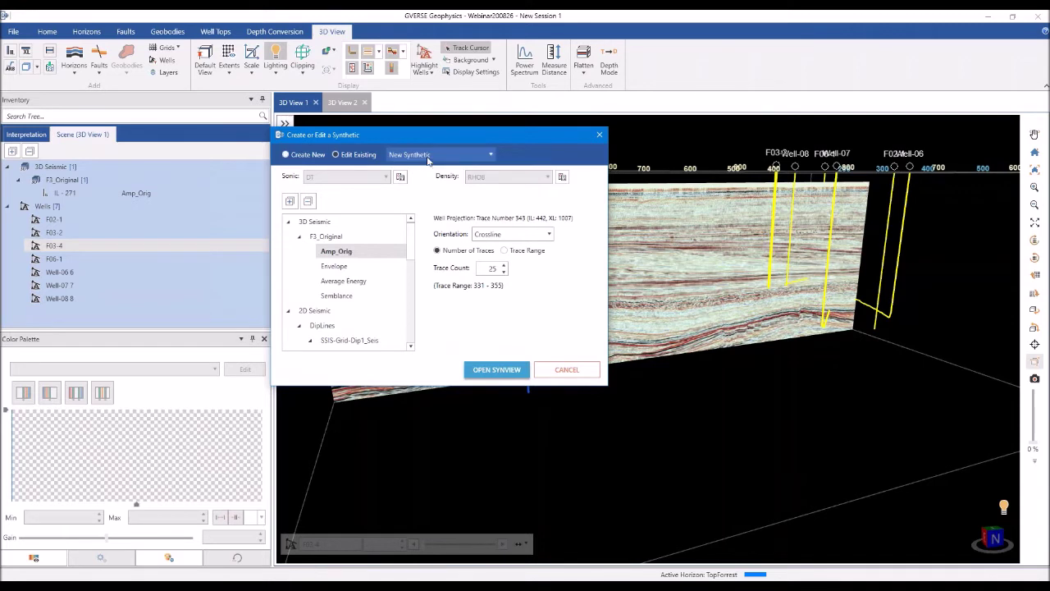
{"action": "left_click", "coordinate": [302, 156]}
{"action": "left_click", "coordinate": [365, 179]}
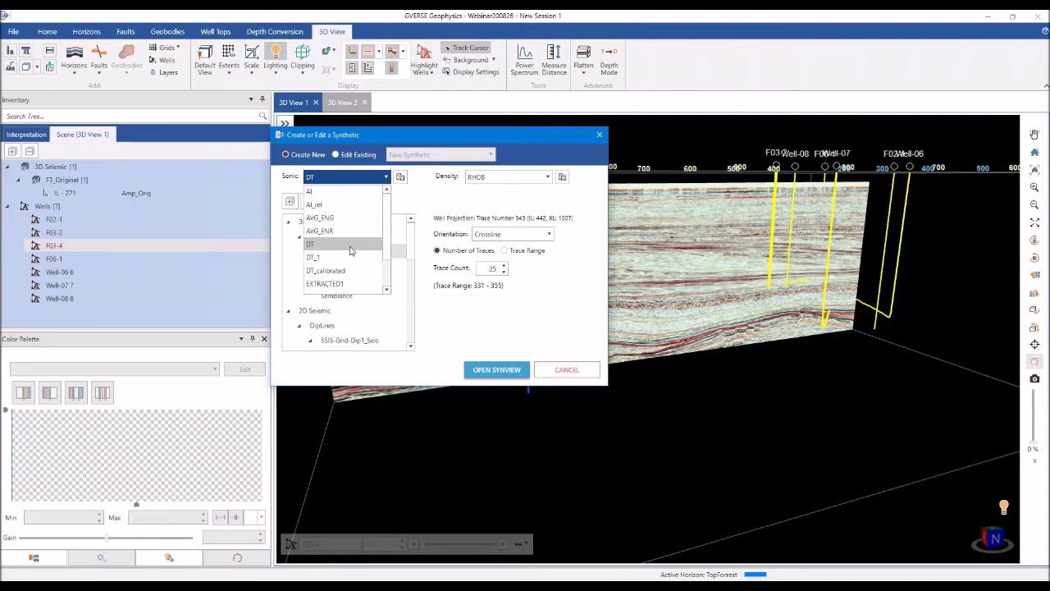
{"action": "left_click", "coordinate": [350, 244]}
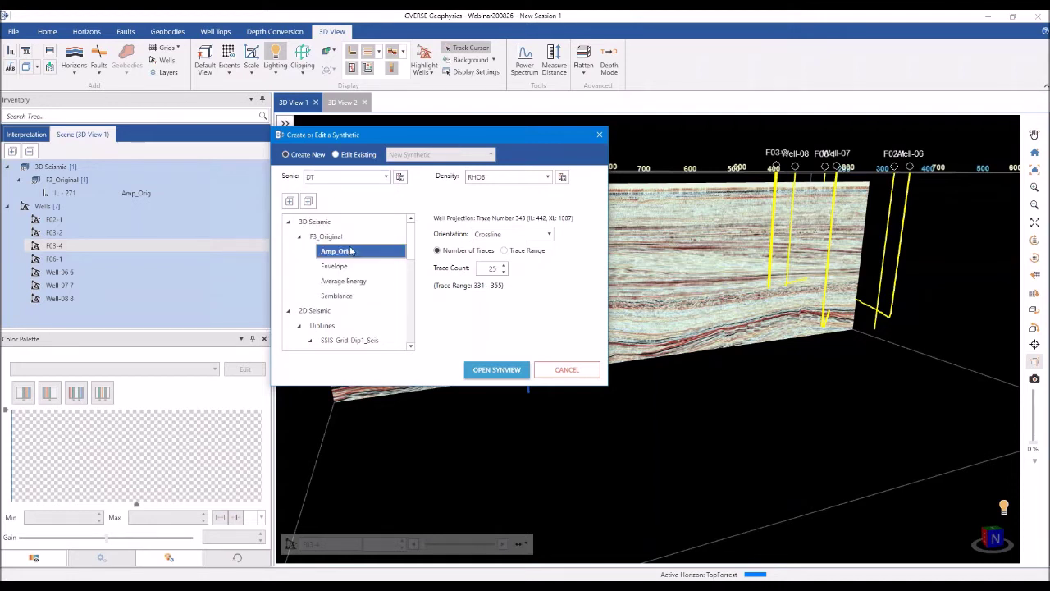
{"action": "left_click", "coordinate": [354, 184]}
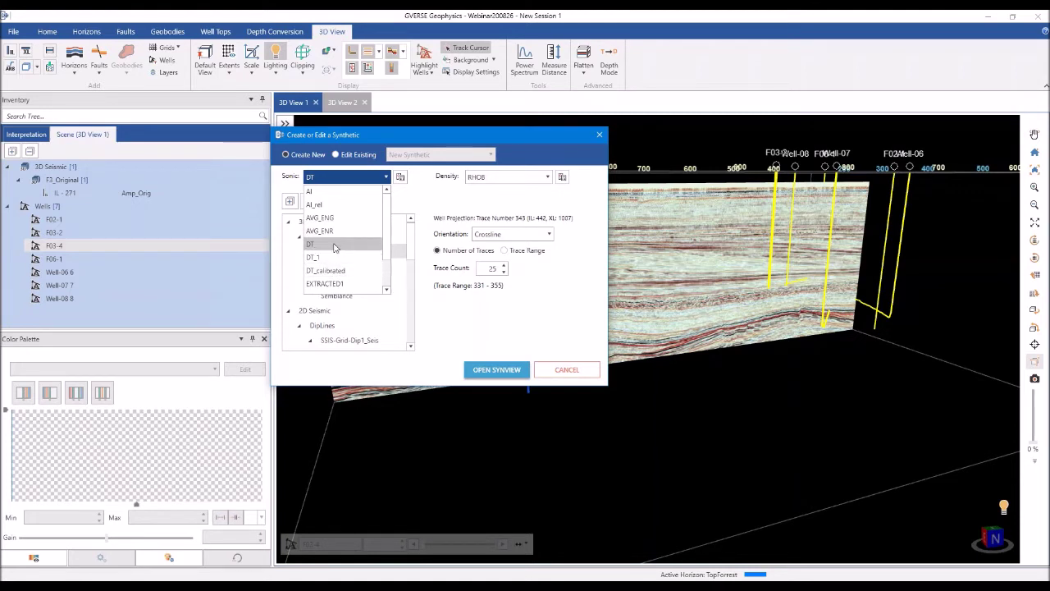
{"action": "left_click", "coordinate": [334, 245]}
Review the curves available as density input for the synthetic, keeping RHOB selected
{"action": "left_click", "coordinate": [474, 177]}
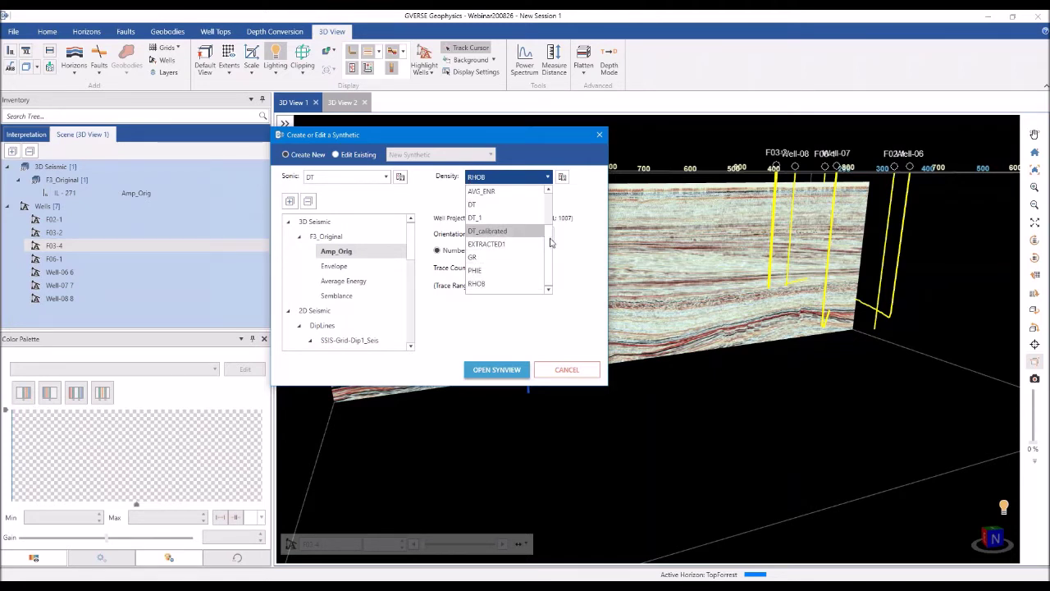
{"action": "left_click_drag", "start_coordinate": [550, 263], "coordinate": [550, 201]}
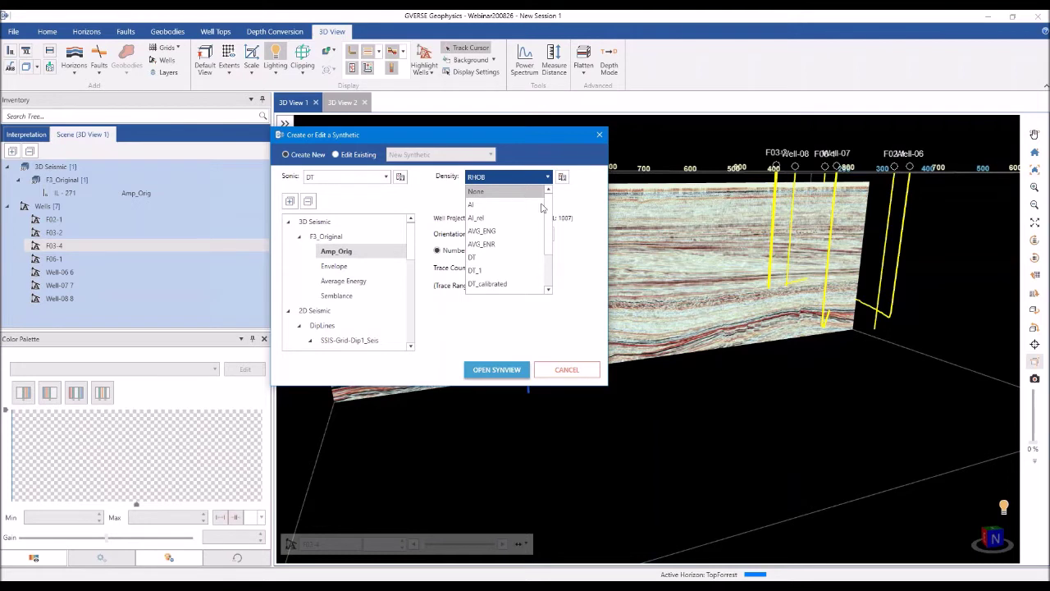
{"action": "scroll", "coordinate": [552, 230], "scroll_direction": "down", "scroll_amount": 1}
{"action": "left_click", "coordinate": [548, 177]}
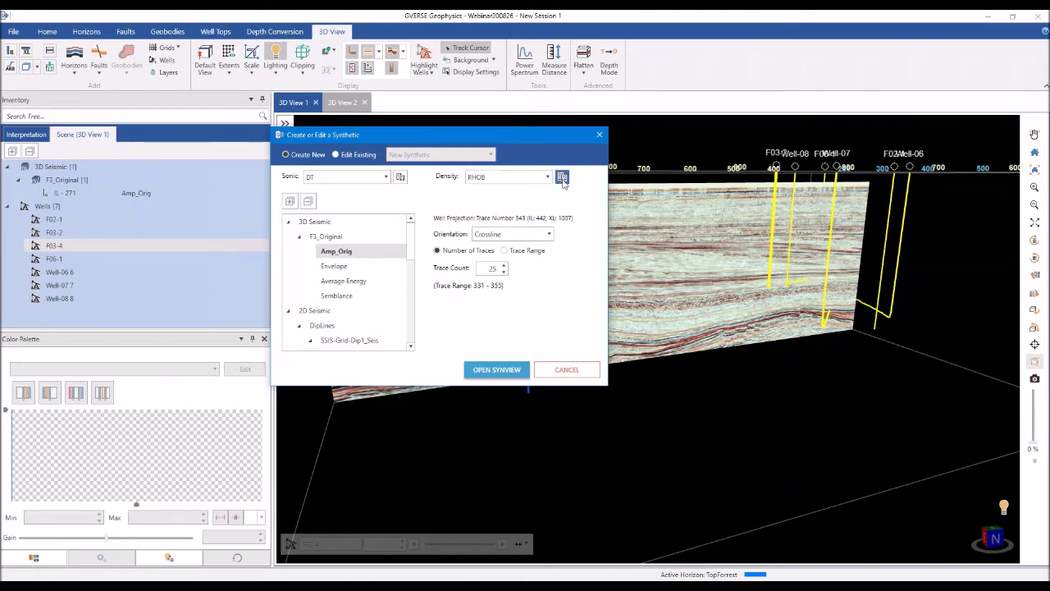
Try estimating a density curve from the DT sonic, discard it, and view the sonic-from-density estimation settings
{"action": "left_click", "coordinate": [562, 178]}
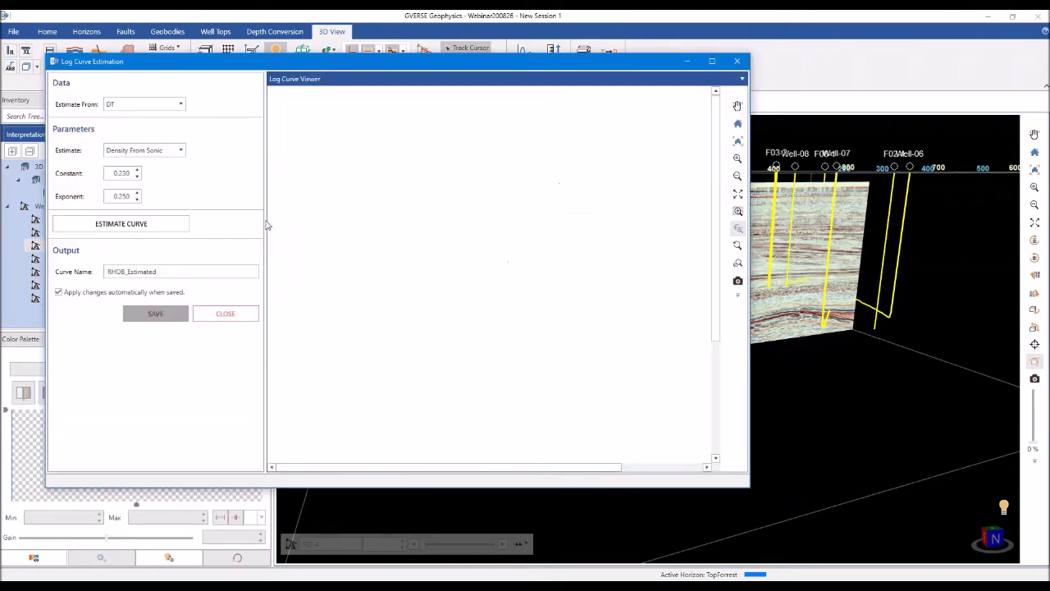
{"action": "left_click", "coordinate": [168, 223]}
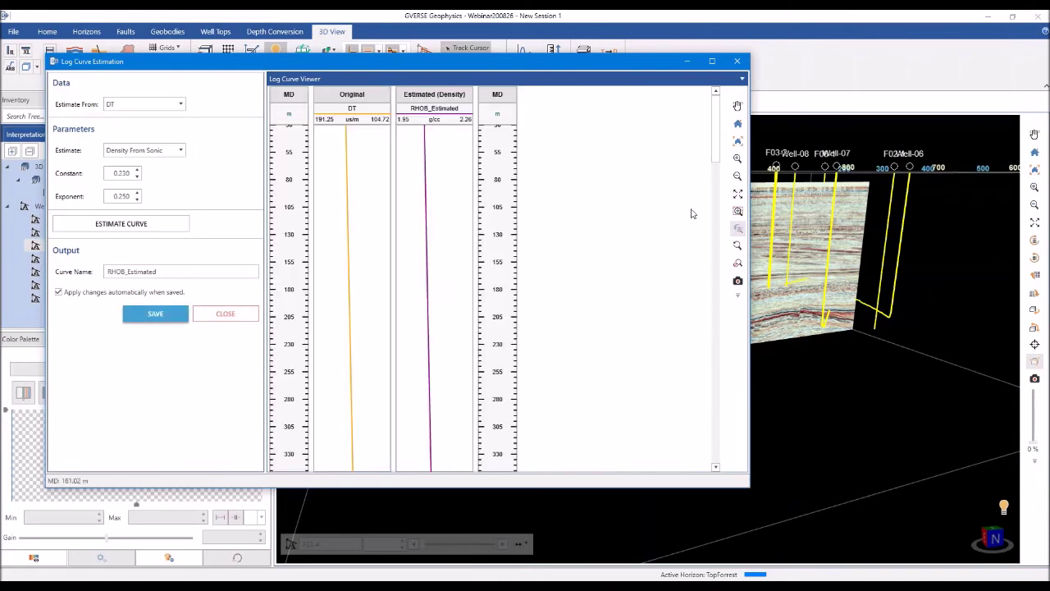
{"action": "left_click_drag", "start_coordinate": [713, 152], "coordinate": [715, 316]}
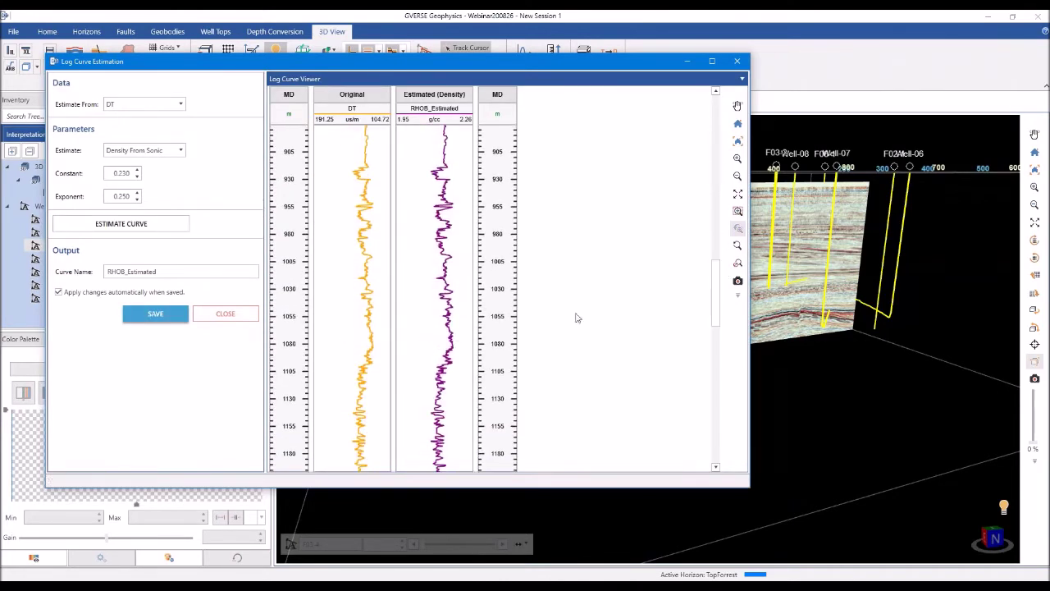
{"action": "left_click", "coordinate": [220, 316]}
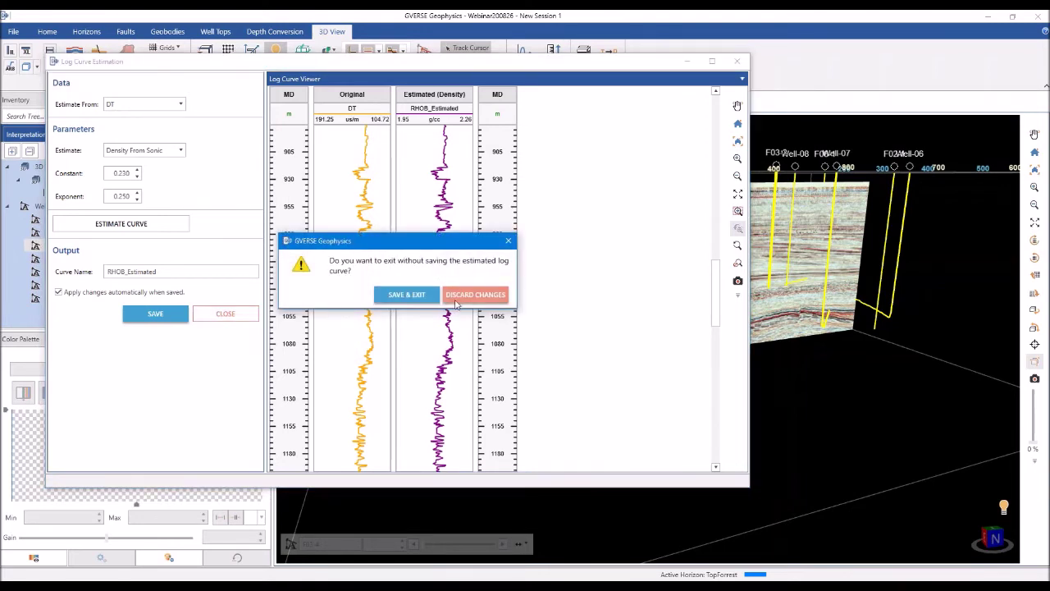
{"action": "left_click", "coordinate": [456, 305]}
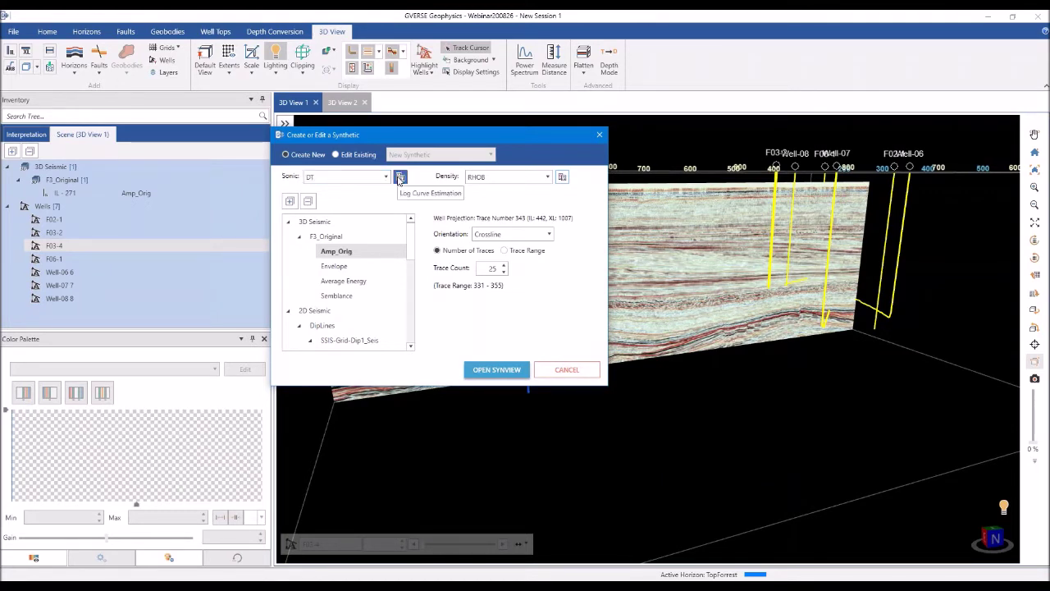
{"action": "left_click", "coordinate": [400, 179]}
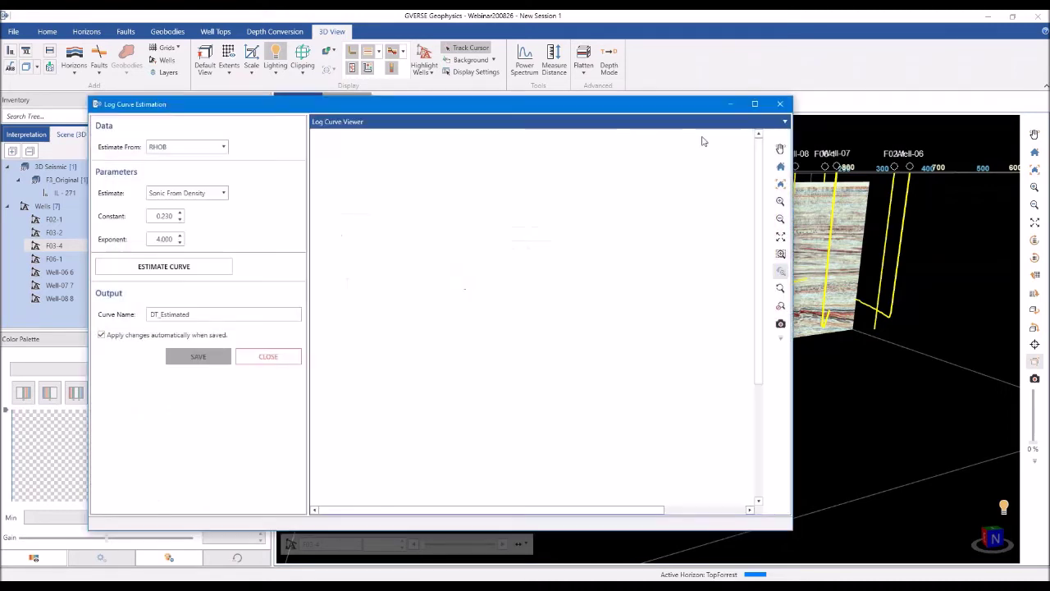
{"action": "left_click", "coordinate": [781, 104]}
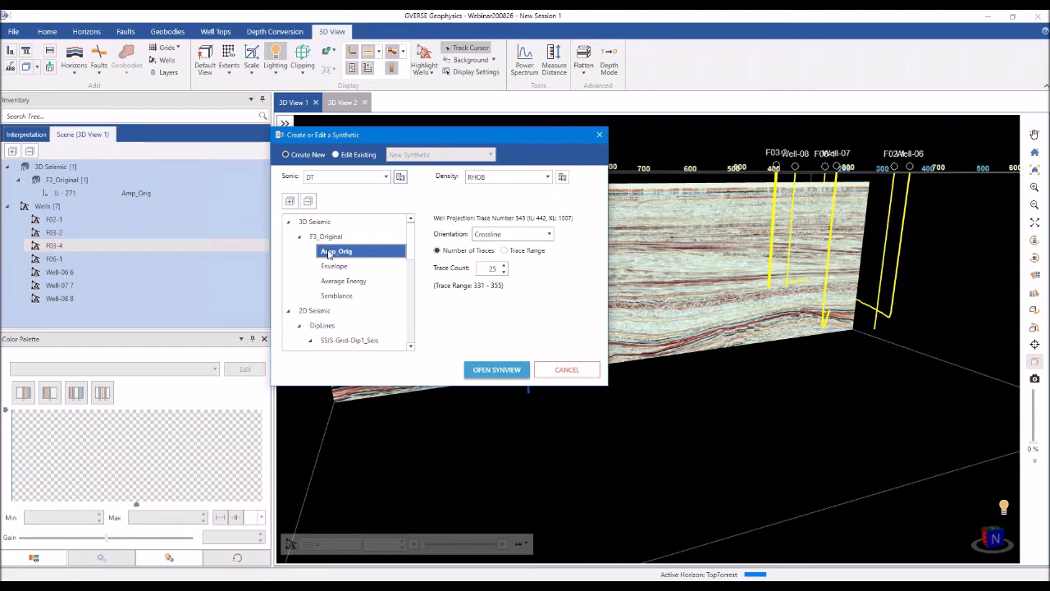
Browse the 3D and 2D seismic sources for the synthetic, keeping Amp_Orig with traces chosen by number
{"action": "left_click", "coordinate": [329, 310]}
{"action": "scroll", "coordinate": [353, 320], "scroll_direction": "down", "scroll_amount": 2}
{"action": "left_click", "coordinate": [359, 325]}
{"action": "scroll", "coordinate": [358, 329], "scroll_direction": "up", "scroll_amount": 3}
{"action": "left_click", "coordinate": [337, 251]}
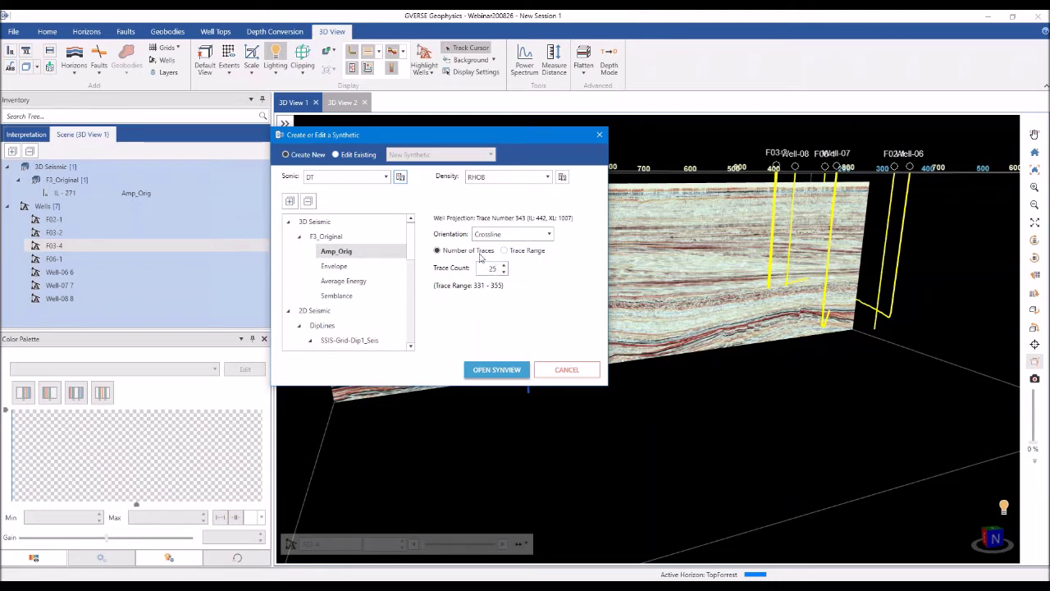
{"action": "left_click", "coordinate": [481, 251]}
{"action": "left_click", "coordinate": [355, 238]}
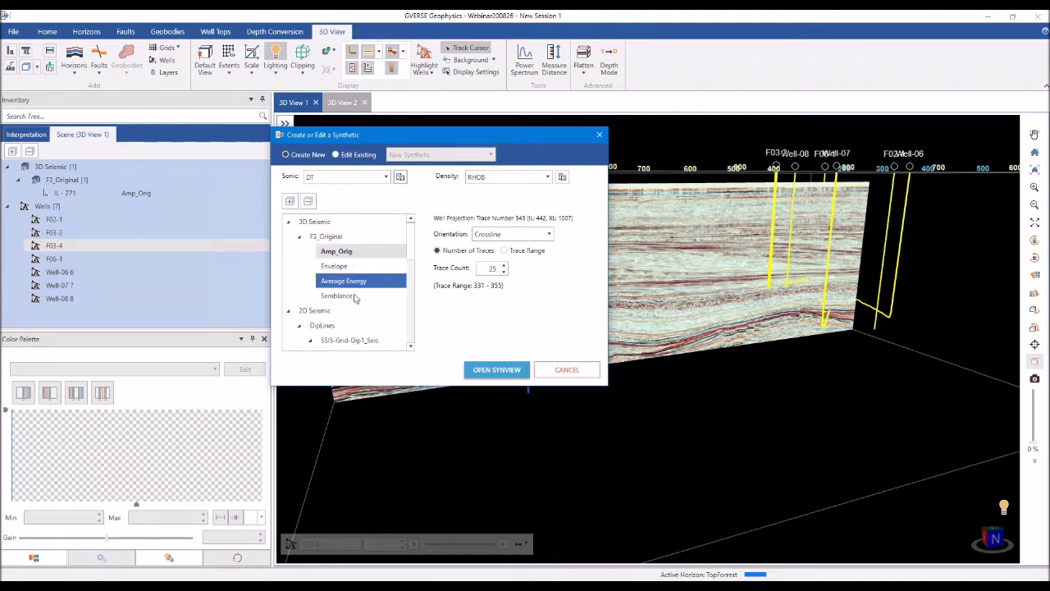
Try the Original version of 2D line SSIS-Grid-Dip1_Seis as the seismic source, and return to F3_Original's Amp_Orig
{"action": "left_click", "coordinate": [358, 340]}
{"action": "scroll", "coordinate": [358, 342], "scroll_direction": "down", "scroll_amount": 1}
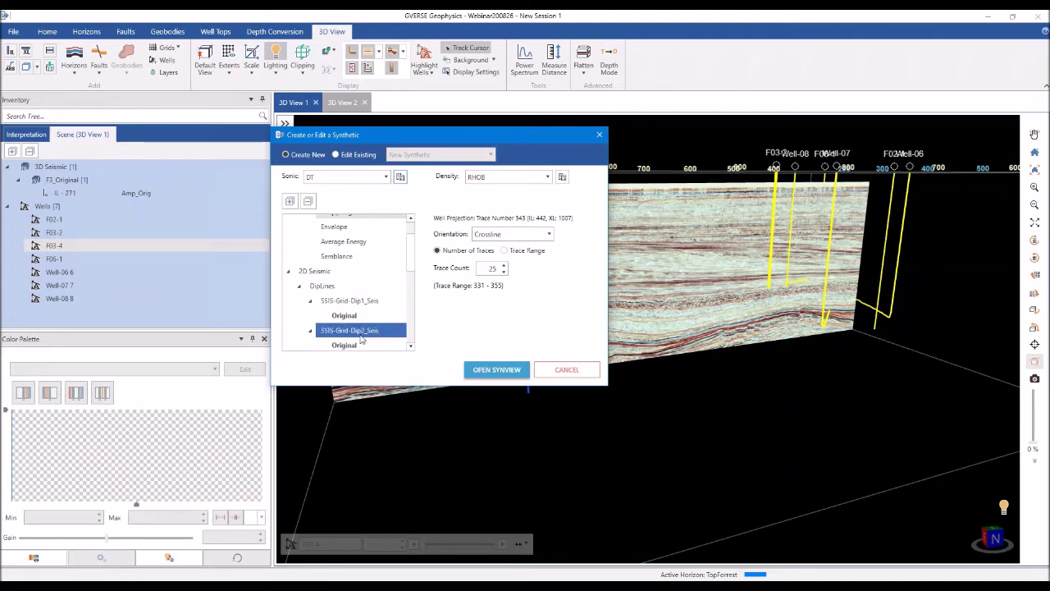
{"action": "left_click", "coordinate": [362, 318]}
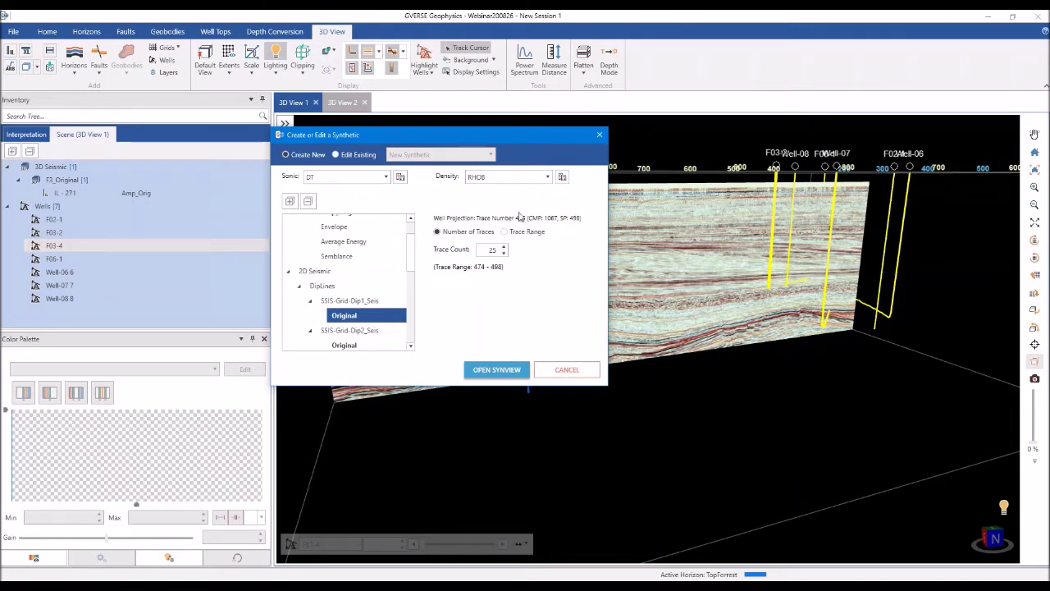
{"action": "scroll", "coordinate": [359, 294], "scroll_direction": "up", "scroll_amount": 1}
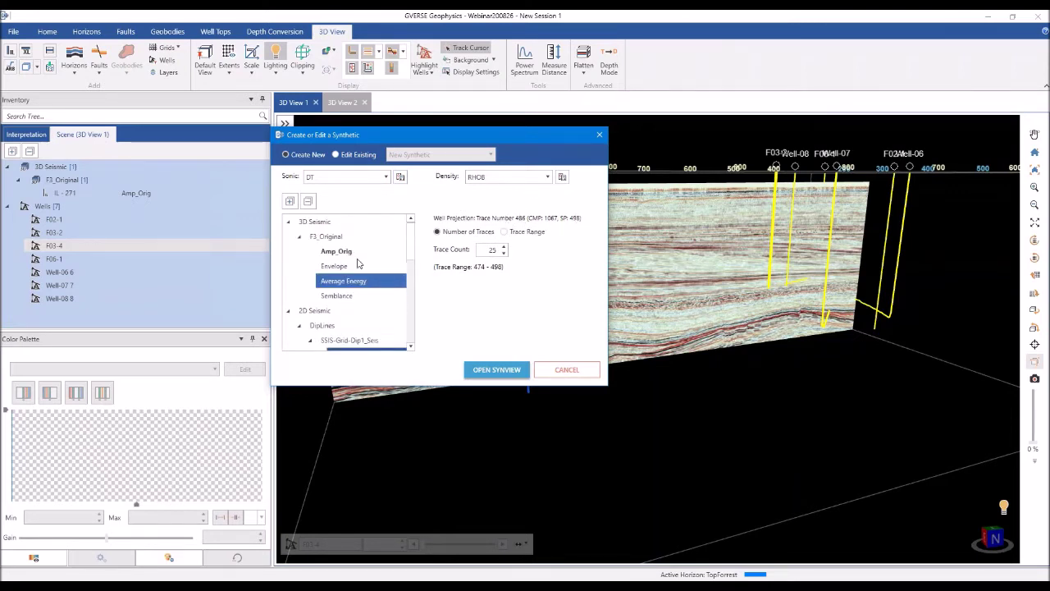
{"action": "left_click", "coordinate": [353, 251]}
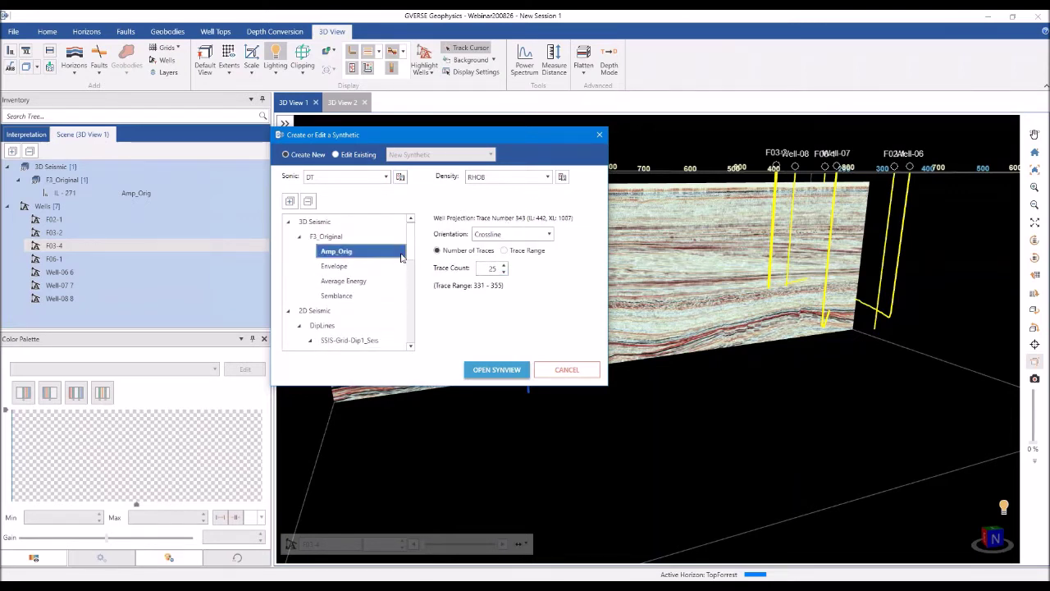
Check the trace range option, return to selecting by number of traces with a count of 25, and open SynView
{"action": "left_click", "coordinate": [509, 252]}
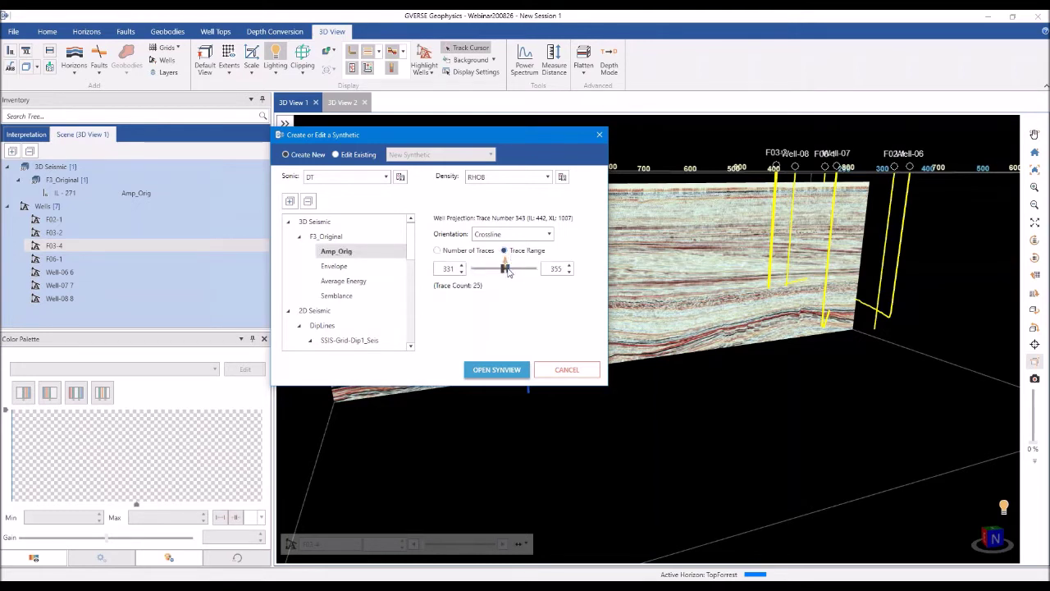
{"action": "left_click_drag", "start_coordinate": [509, 269], "coordinate": [510, 273]}
{"action": "left_click", "coordinate": [466, 250]}
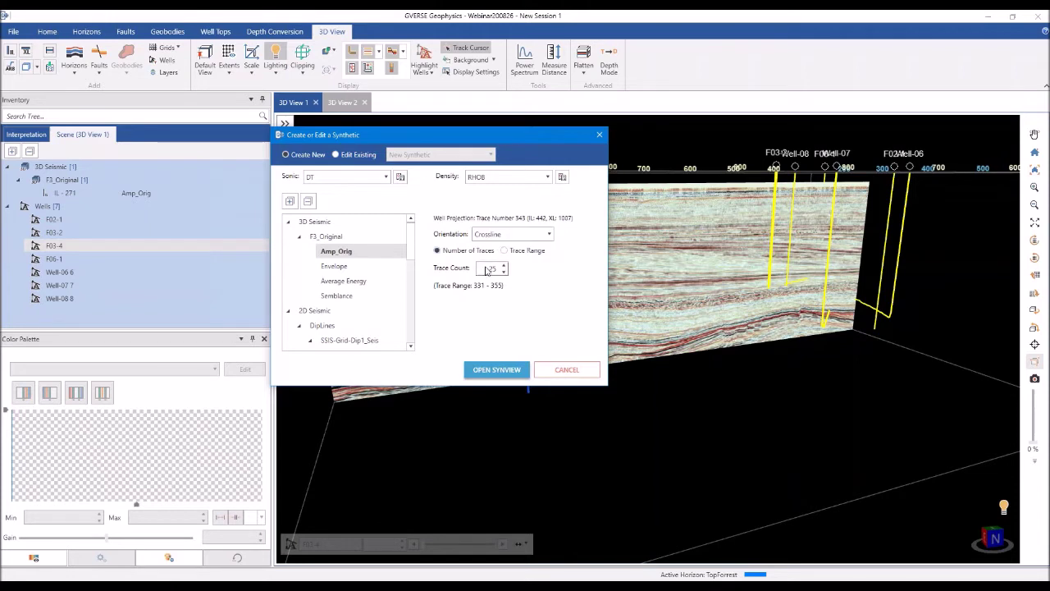
{"action": "left_click", "coordinate": [476, 377]}
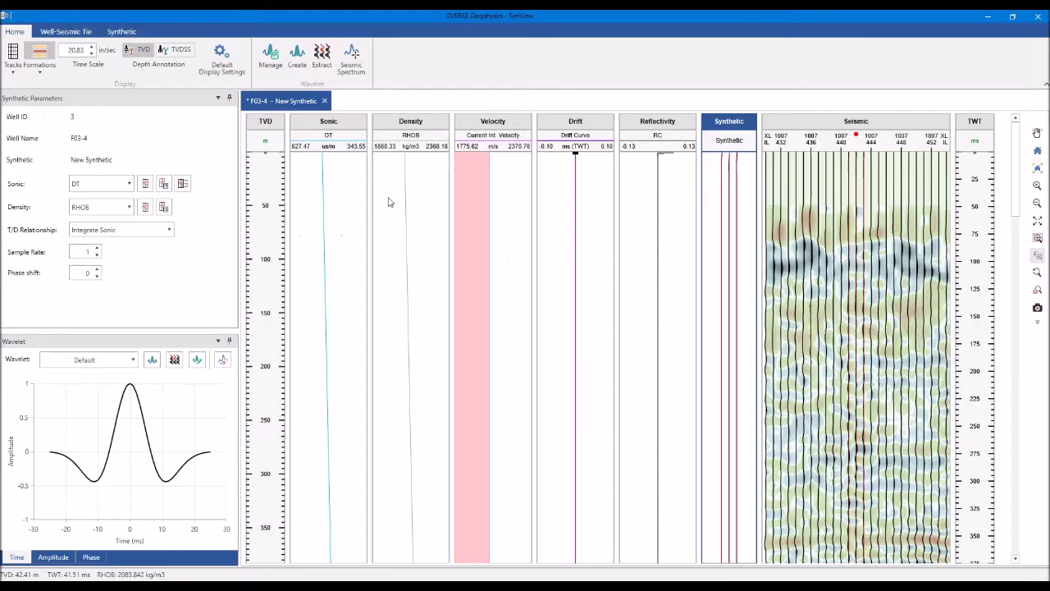
Examine the density and reflectivity tracks of the F03-4 synthetic over the logged interval, along with its default wavelet
{"action": "scroll", "coordinate": [389, 202], "scroll_direction": "down", "scroll_amount": 2}
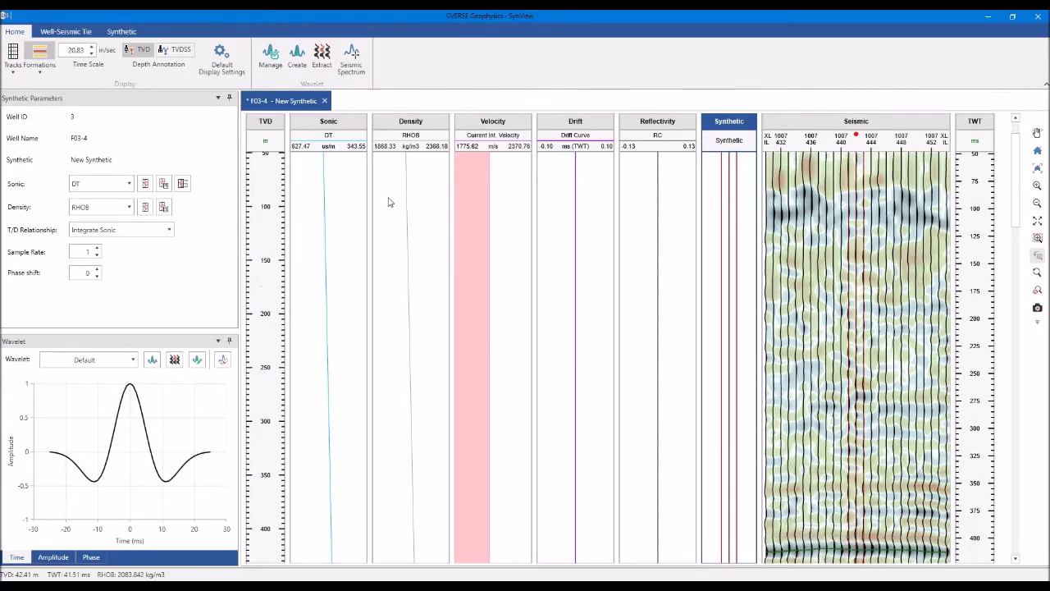
{"action": "scroll", "coordinate": [390, 201], "scroll_direction": "down", "scroll_amount": 10}
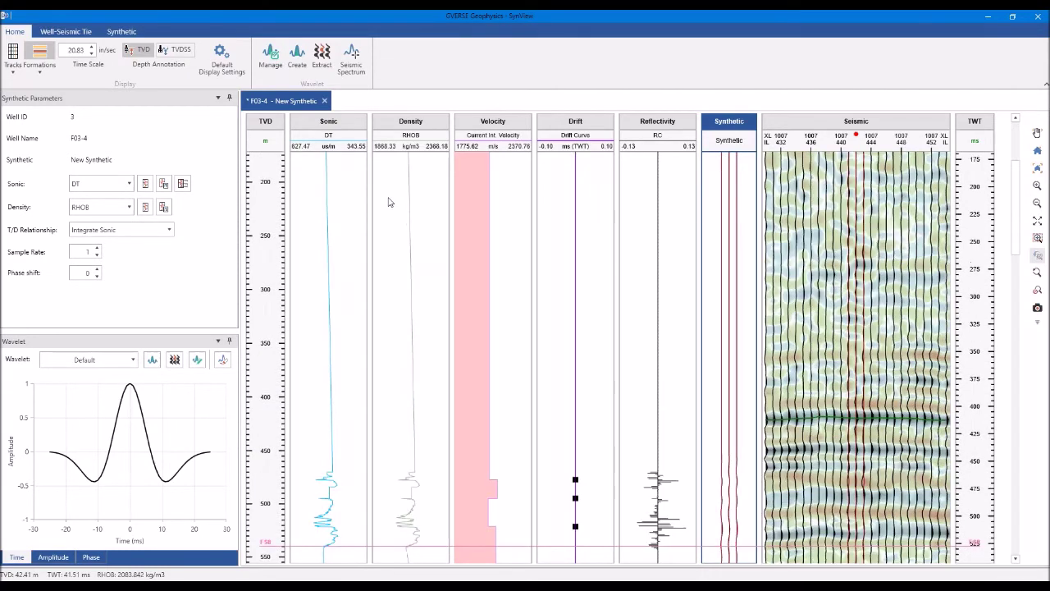
{"action": "left_click", "coordinate": [410, 123]}
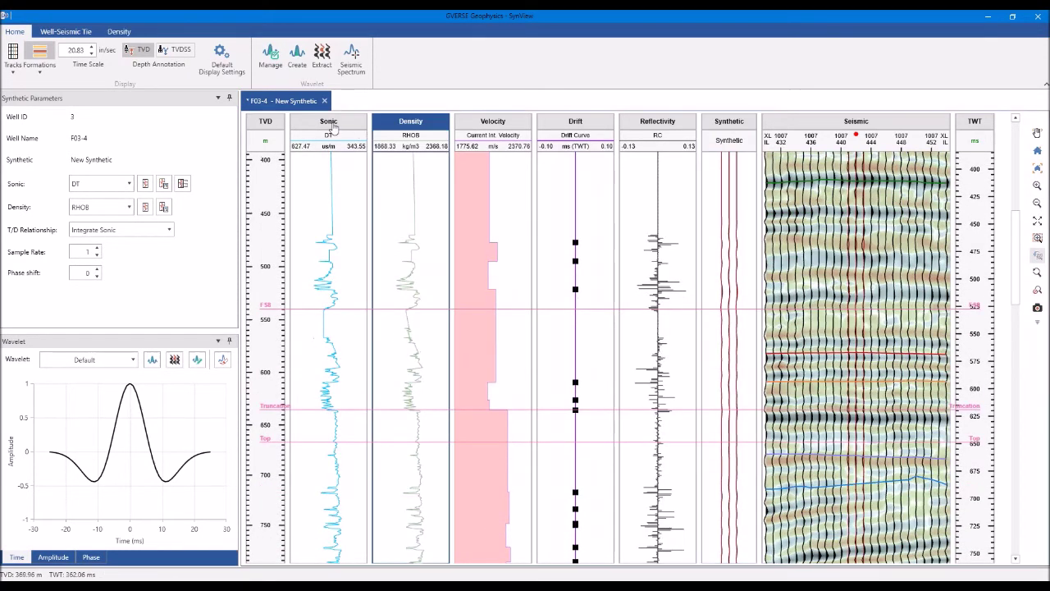
{"action": "left_click", "coordinate": [656, 123]}
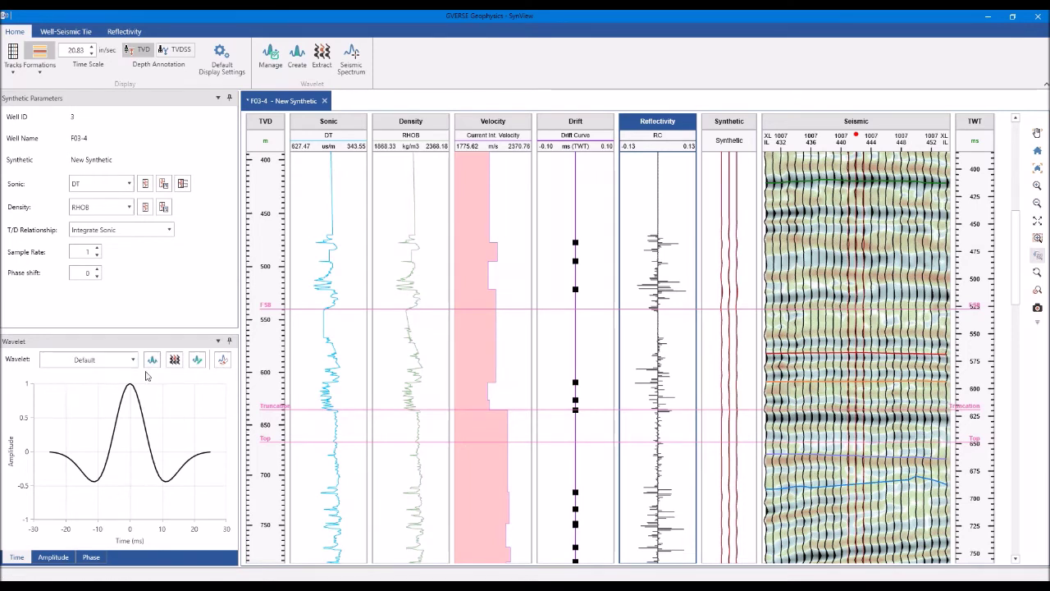
{"action": "left_click", "coordinate": [145, 341]}
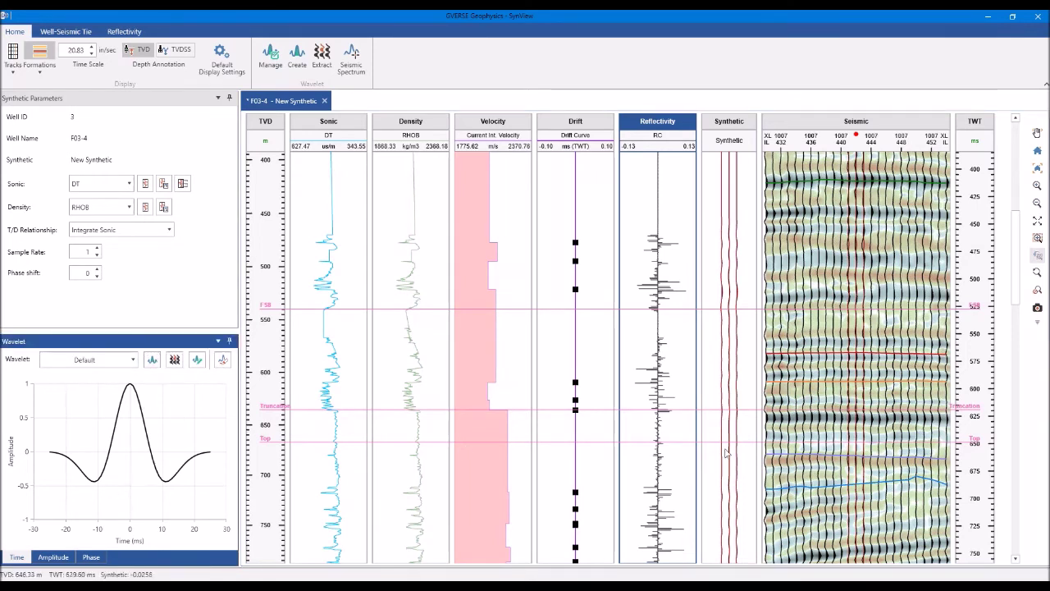
Select the synthetic track, open its display settings, and review the Wiggle, Color Palette, and Wiggle and Color styles
{"action": "left_click", "coordinate": [717, 123]}
{"action": "left_click", "coordinate": [121, 31]}
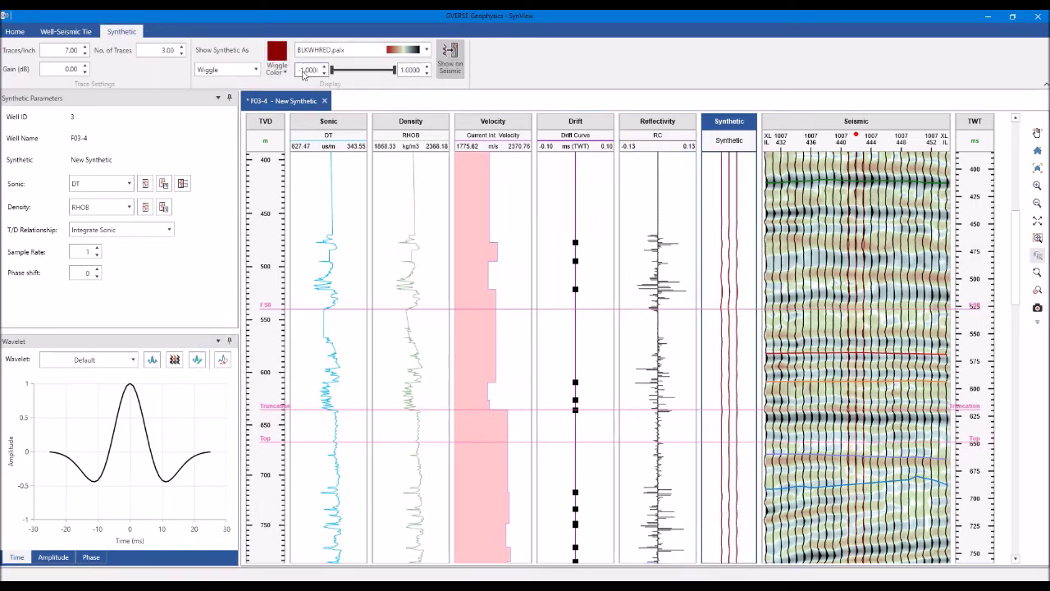
{"action": "left_click", "coordinate": [277, 61]}
{"action": "left_click", "coordinate": [227, 78]}
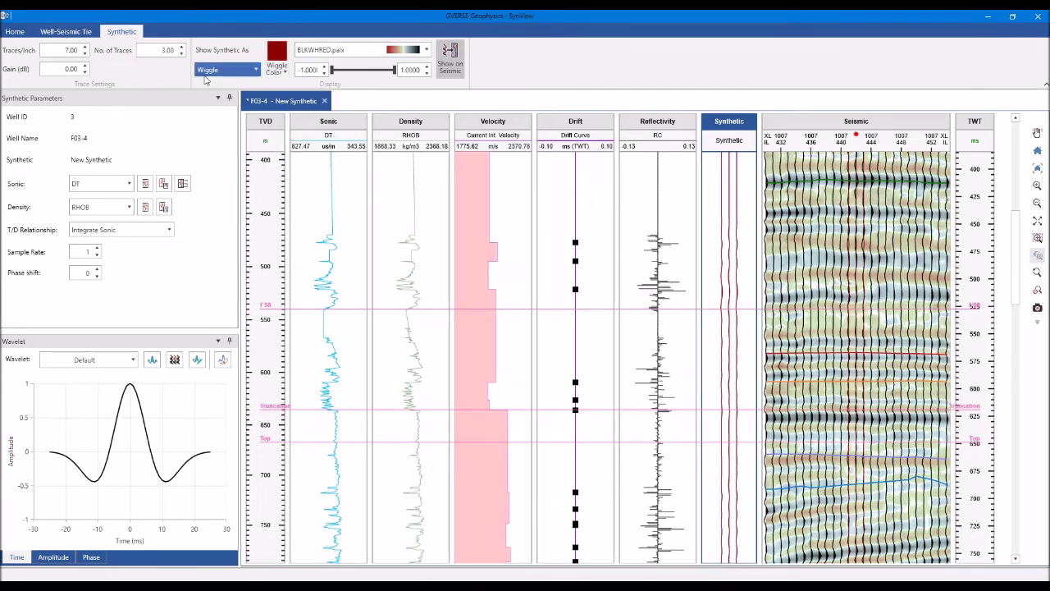
{"action": "left_click", "coordinate": [226, 74]}
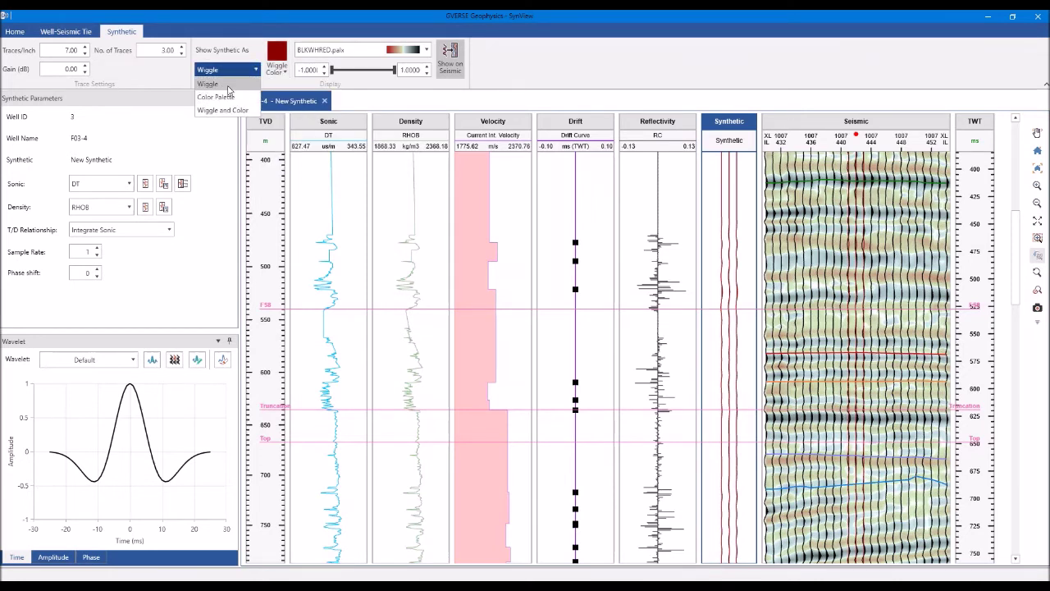
{"action": "left_click", "coordinate": [230, 111]}
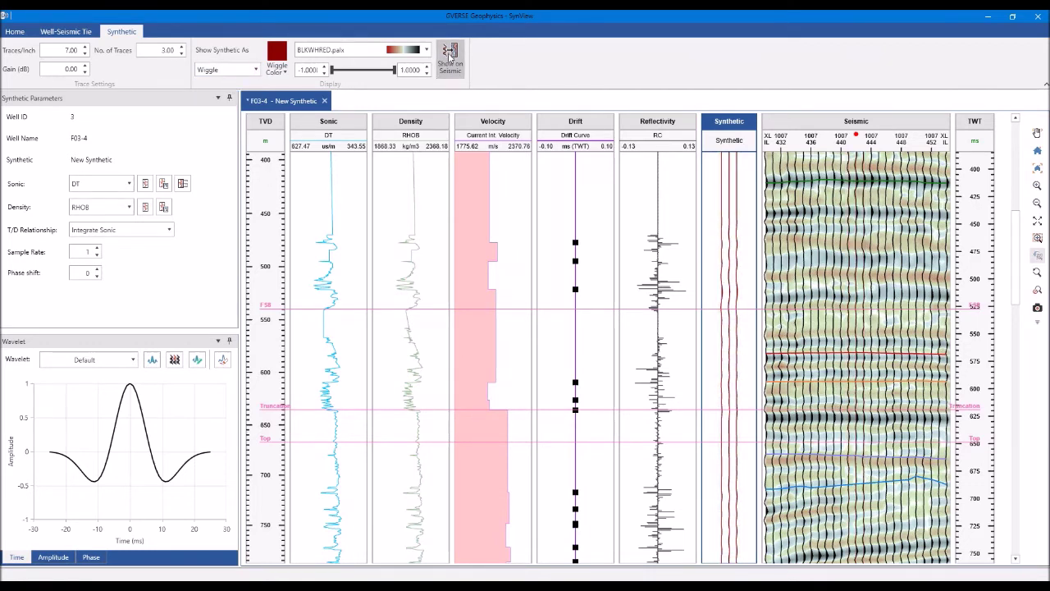
Set the synthetic trace gain to 9 dB and compare the amplified traces with the seismic down the well
{"action": "left_click", "coordinate": [72, 69]}
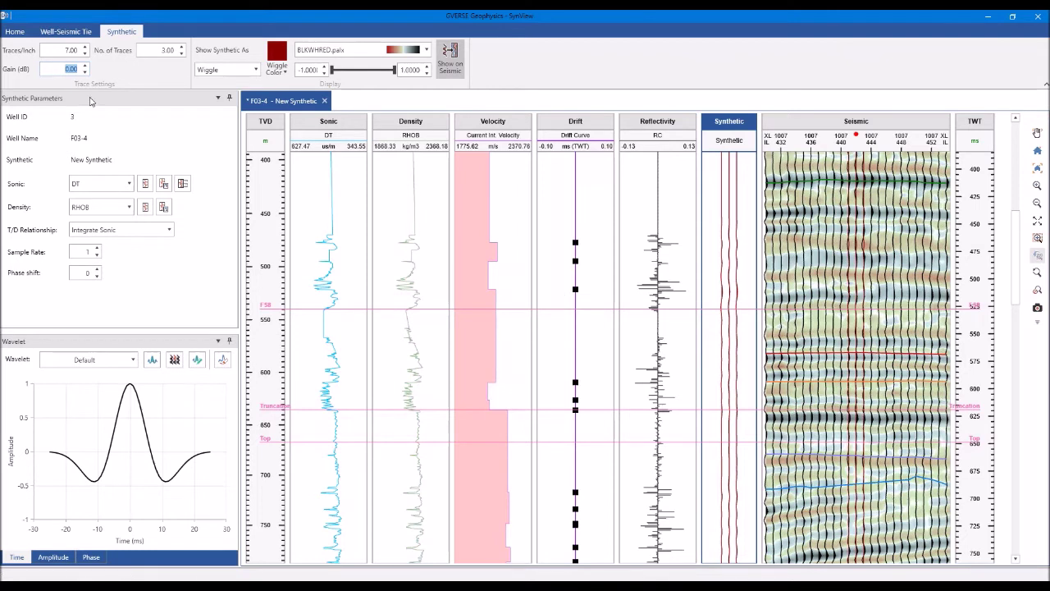
{"action": "type", "text": "9"}
{"action": "key", "text": "Return"}
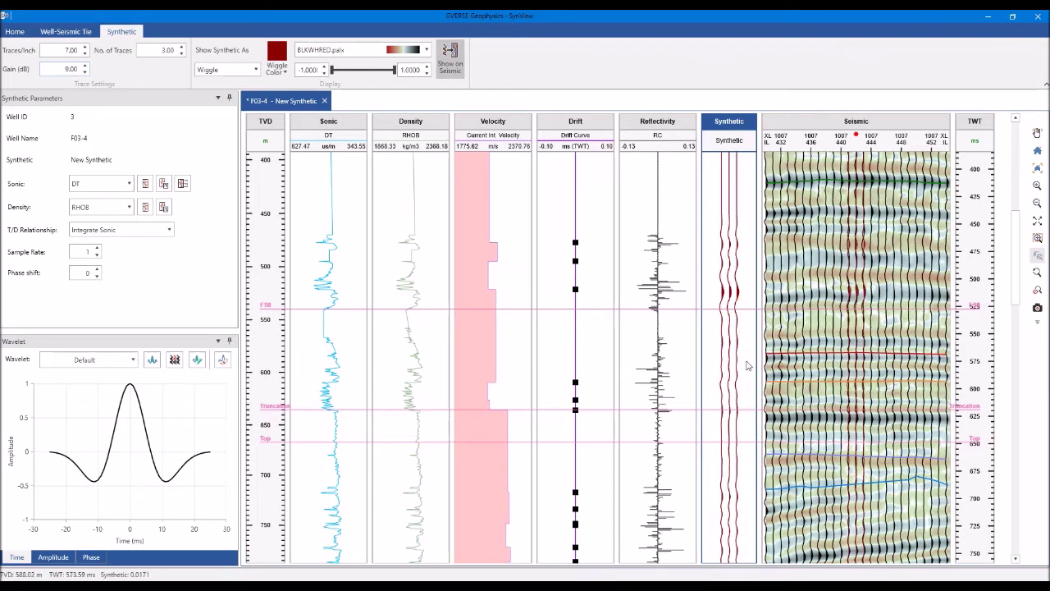
{"action": "scroll", "coordinate": [747, 366], "scroll_direction": "down", "scroll_amount": 1}
{"action": "scroll", "coordinate": [748, 371], "scroll_direction": "down", "scroll_amount": 2}
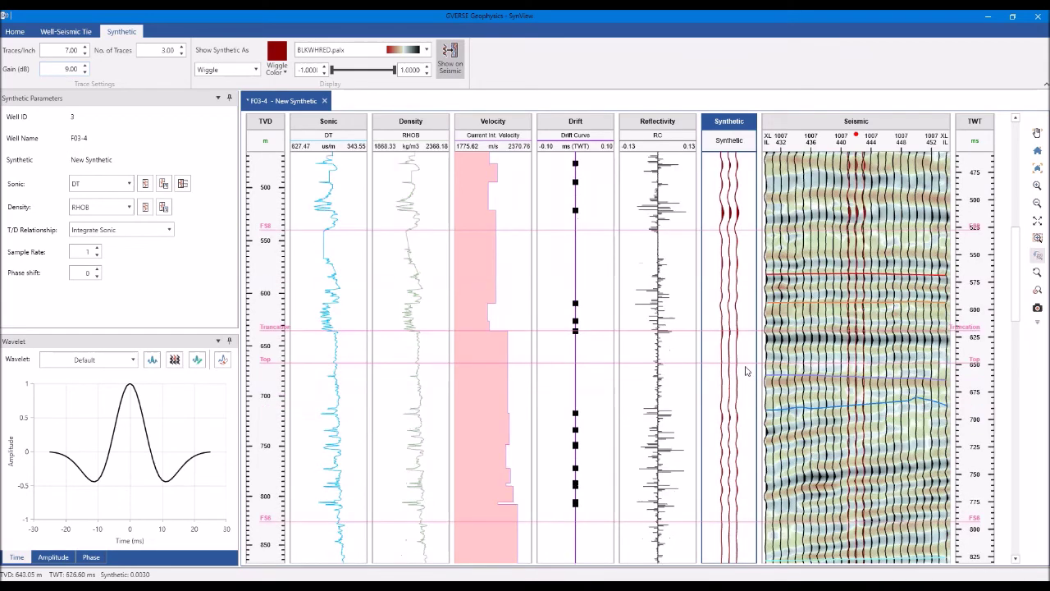
Compare the synthetic with the seismic deeper in the well and review the seismic track's display type options
{"action": "scroll", "coordinate": [745, 371], "scroll_direction": "down", "scroll_amount": 7}
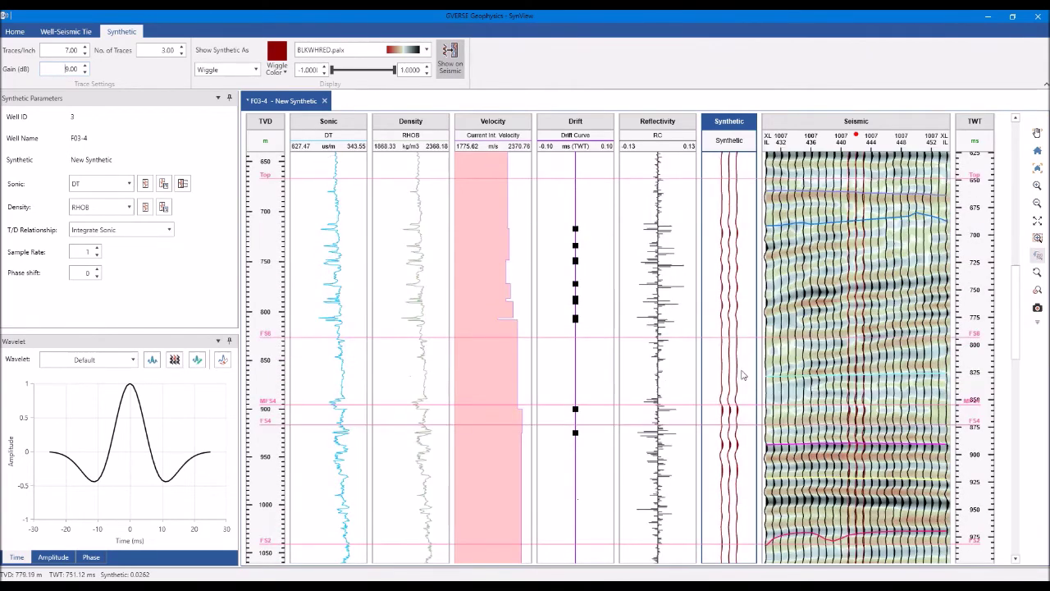
{"action": "scroll", "coordinate": [742, 375], "scroll_direction": "down", "scroll_amount": 1}
{"action": "left_click", "coordinate": [831, 134]}
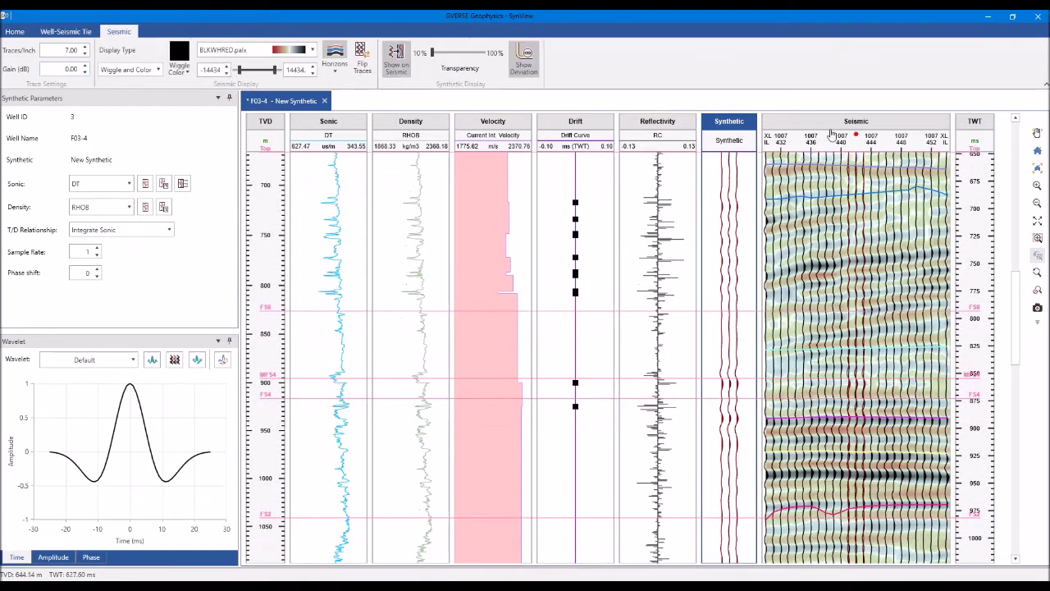
{"action": "left_click", "coordinate": [154, 71]}
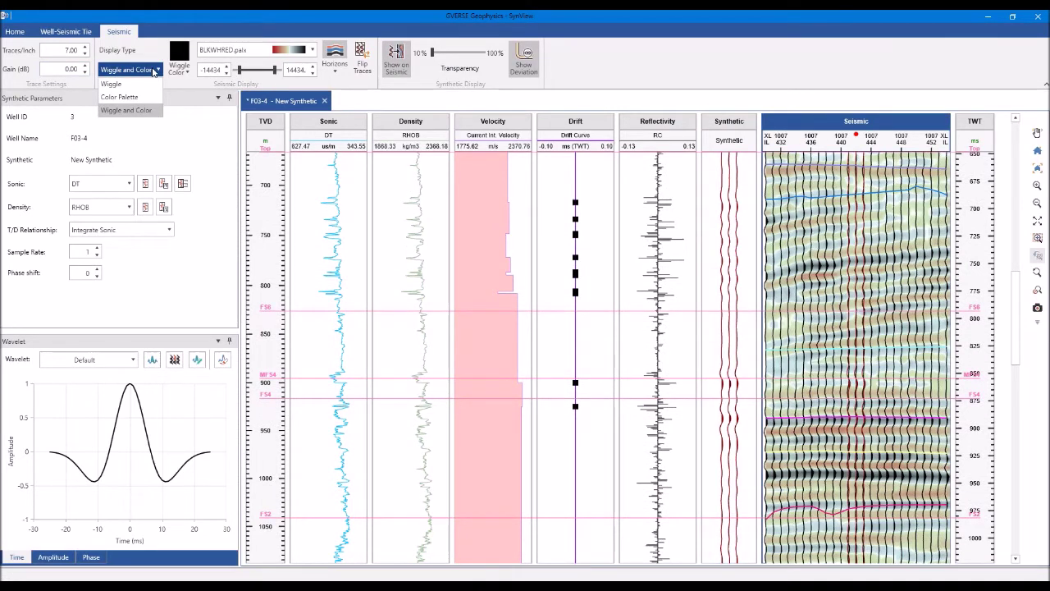
{"action": "left_click", "coordinate": [154, 70]}
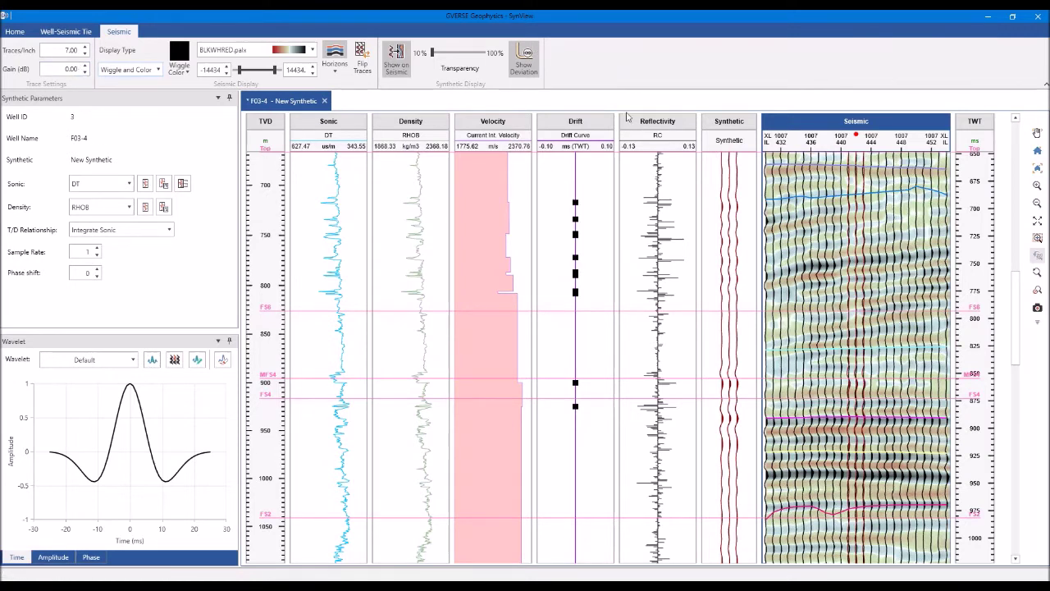
Check the color palette setting of the velocity track's fill, and return to the synthetic track's display settings
{"action": "left_click", "coordinate": [725, 133]}
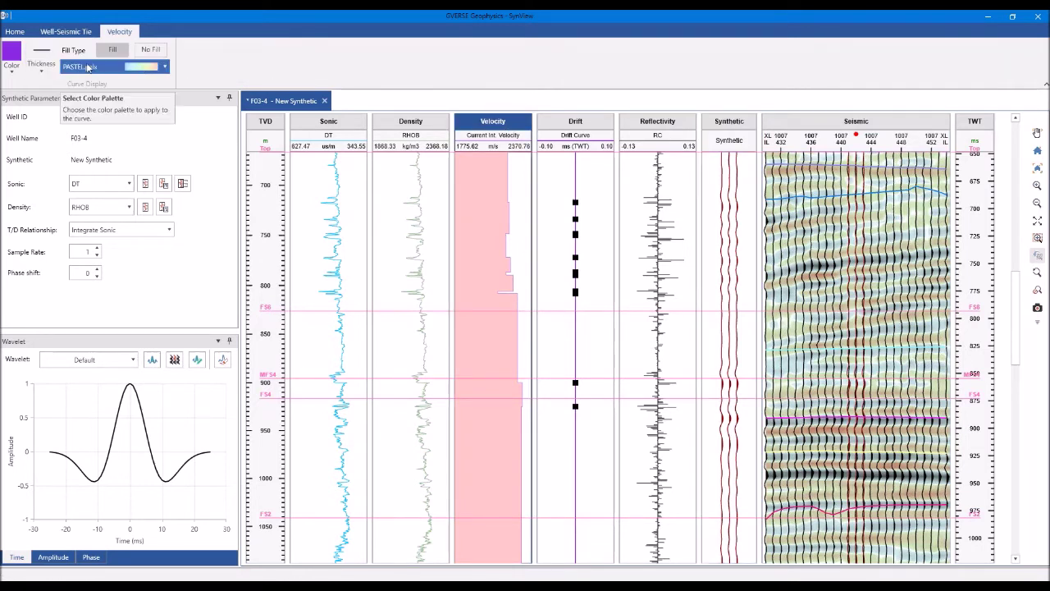
{"action": "left_click", "coordinate": [89, 68]}
{"action": "left_click", "coordinate": [88, 68]}
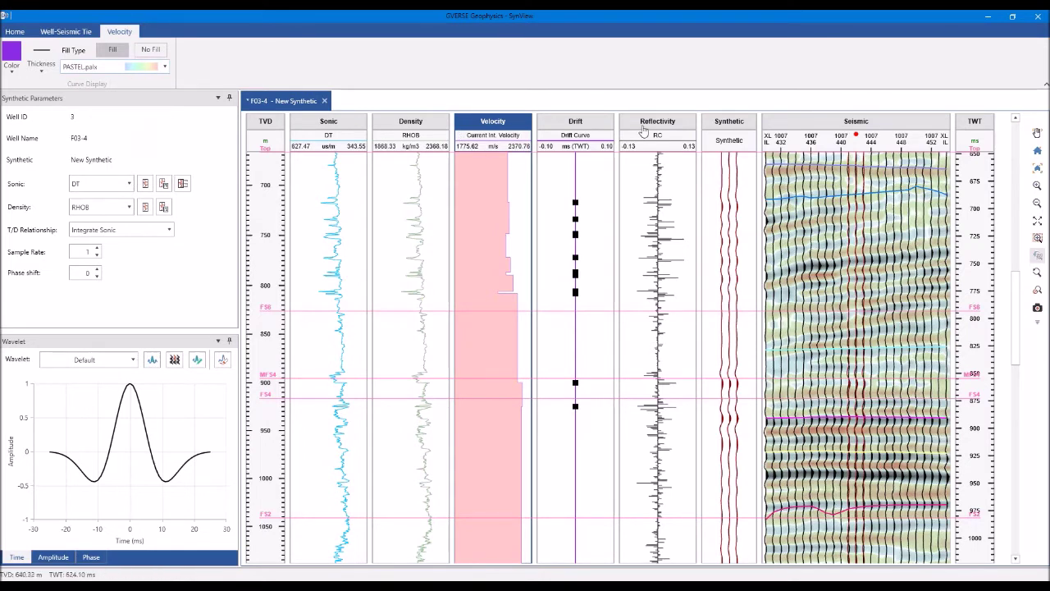
{"action": "left_click", "coordinate": [729, 133]}
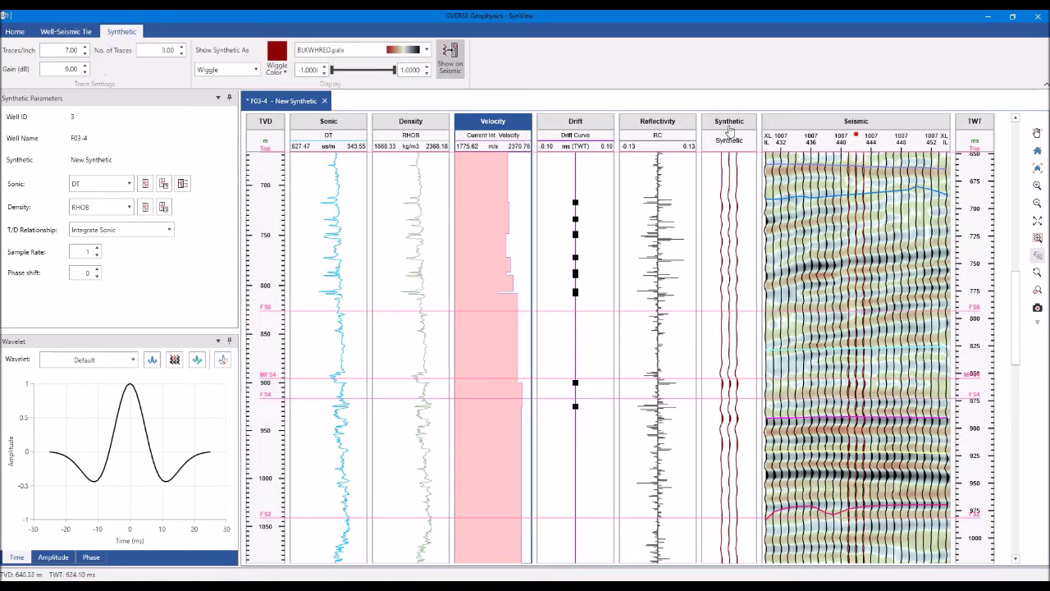
Open log curve processing for the DT sonic log, run Despiking with a 15 m operator length, and compare the curves
{"action": "left_click", "coordinate": [83, 187]}
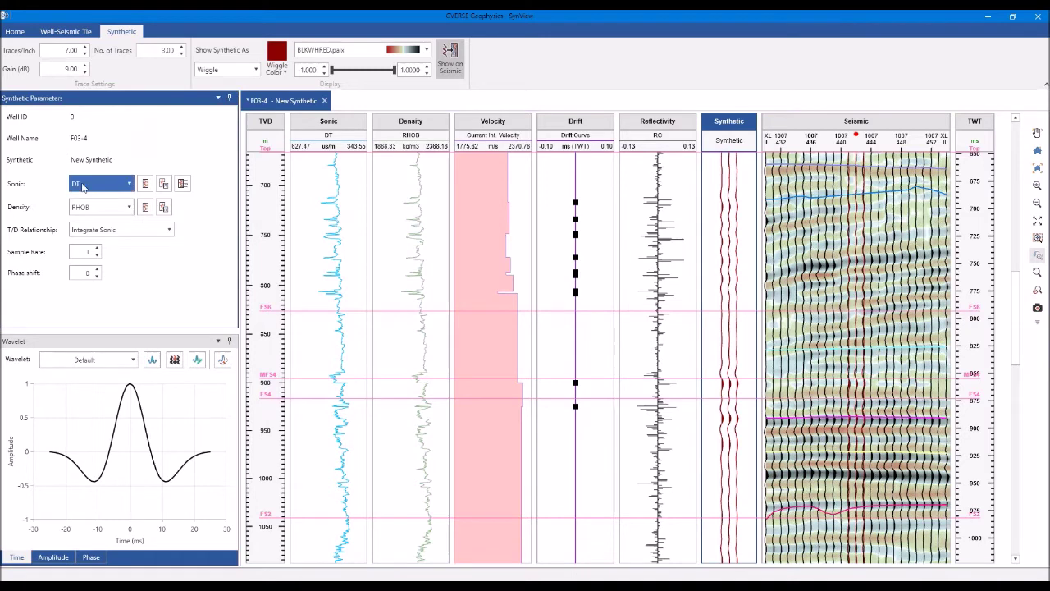
{"action": "left_click", "coordinate": [82, 187]}
{"action": "left_click", "coordinate": [82, 187]}
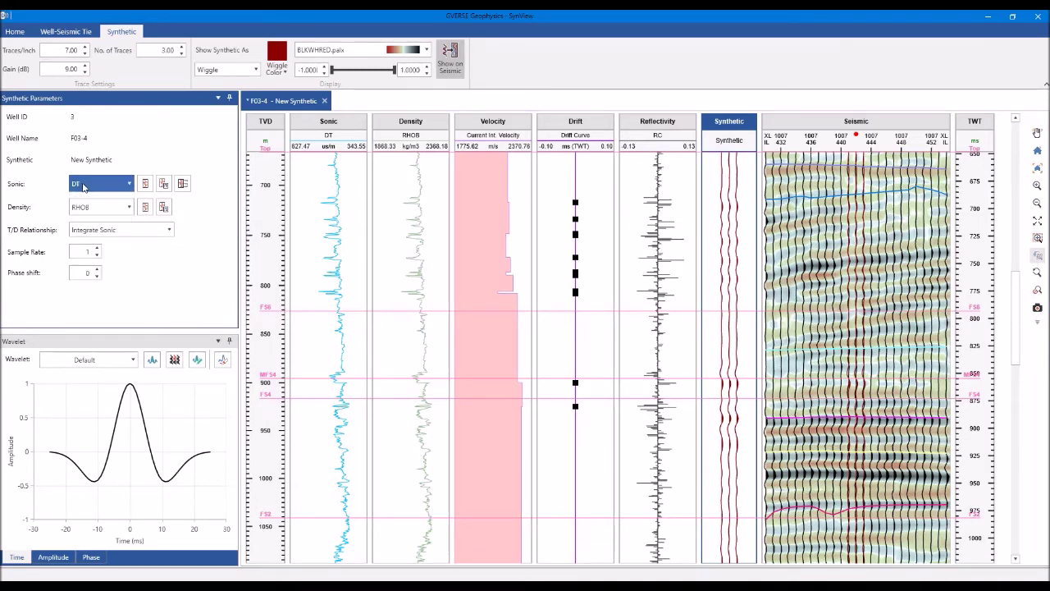
{"action": "left_click", "coordinate": [145, 188]}
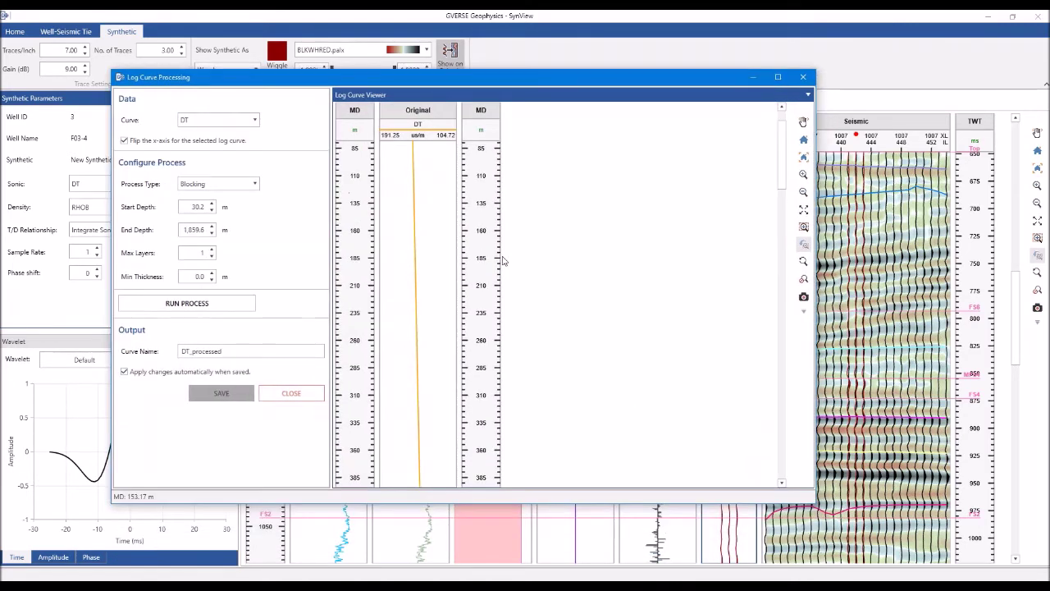
{"action": "scroll", "coordinate": [503, 261], "scroll_direction": "down", "scroll_amount": 5}
{"action": "left_click", "coordinate": [246, 184]}
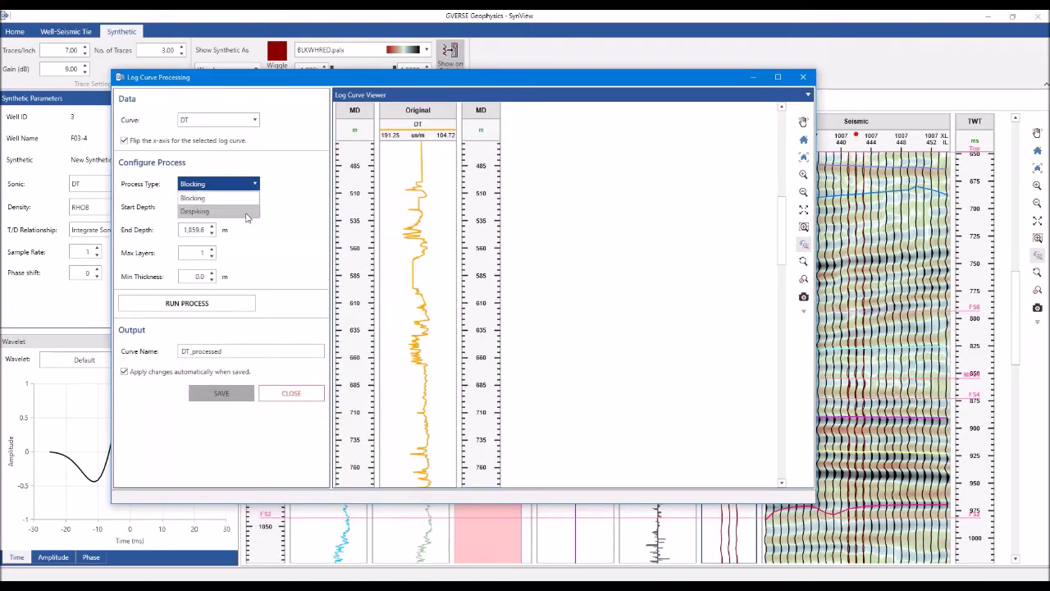
{"action": "left_click", "coordinate": [246, 212]}
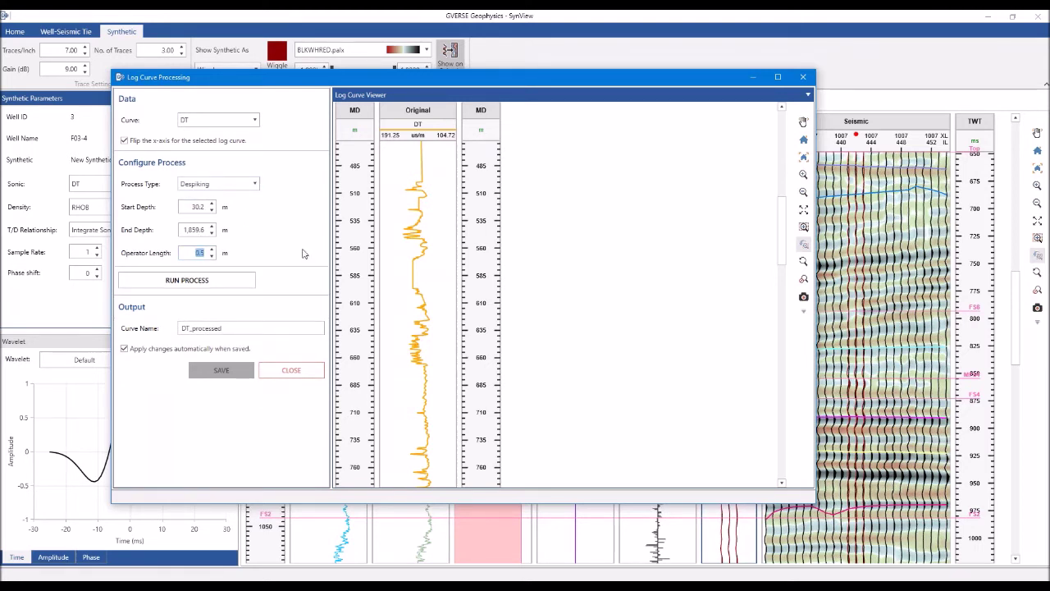
{"action": "left_click", "coordinate": [242, 280]}
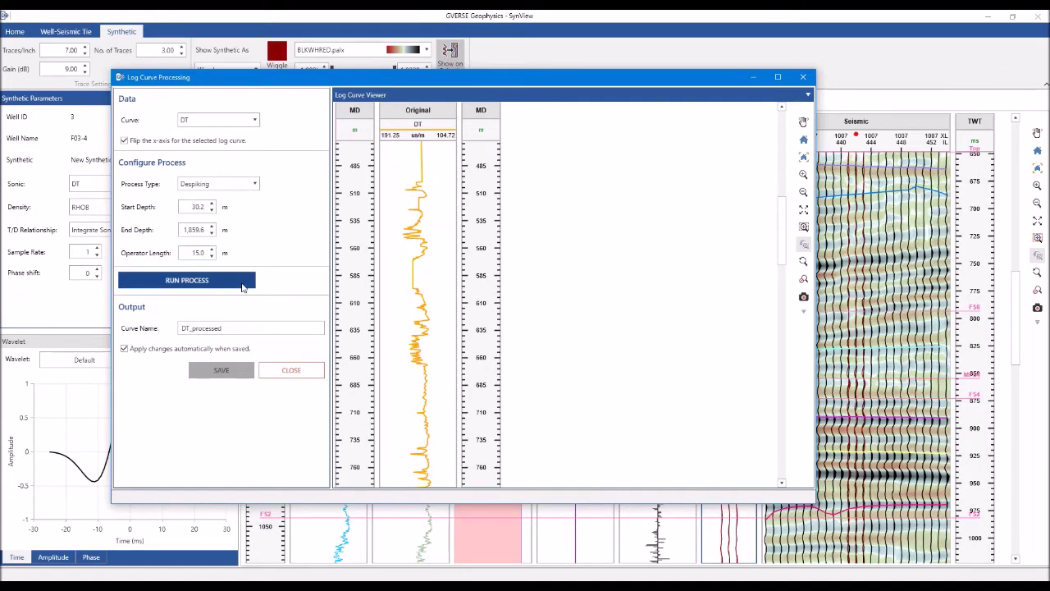
{"action": "left_click_drag", "start_coordinate": [782, 241], "coordinate": [793, 427]}
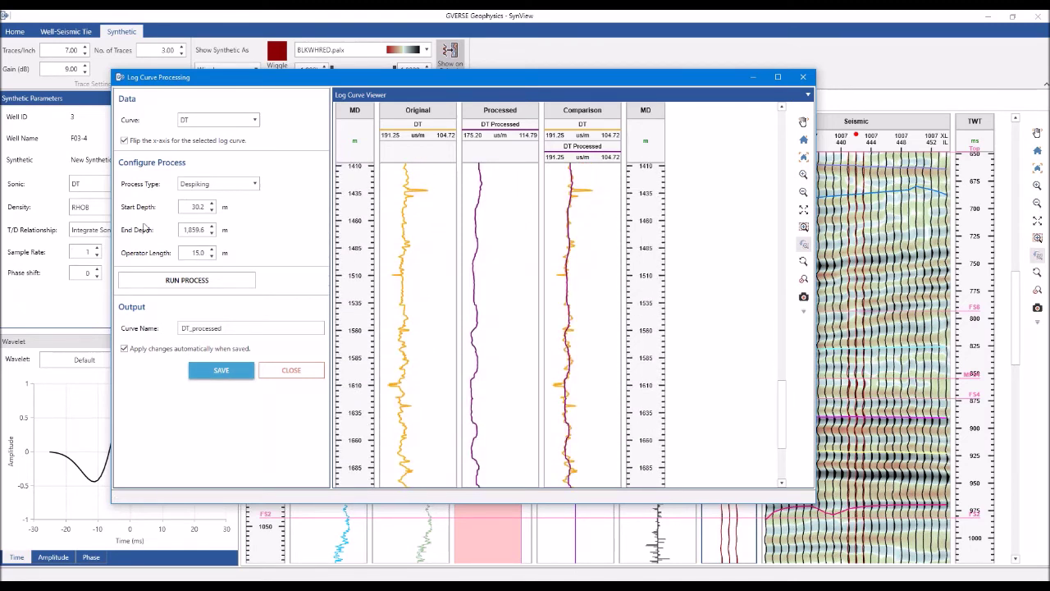
Run Blocking on the DT log with a maximum of 20 layers and a minimum thickness of 5 m
{"action": "left_click", "coordinate": [250, 187]}
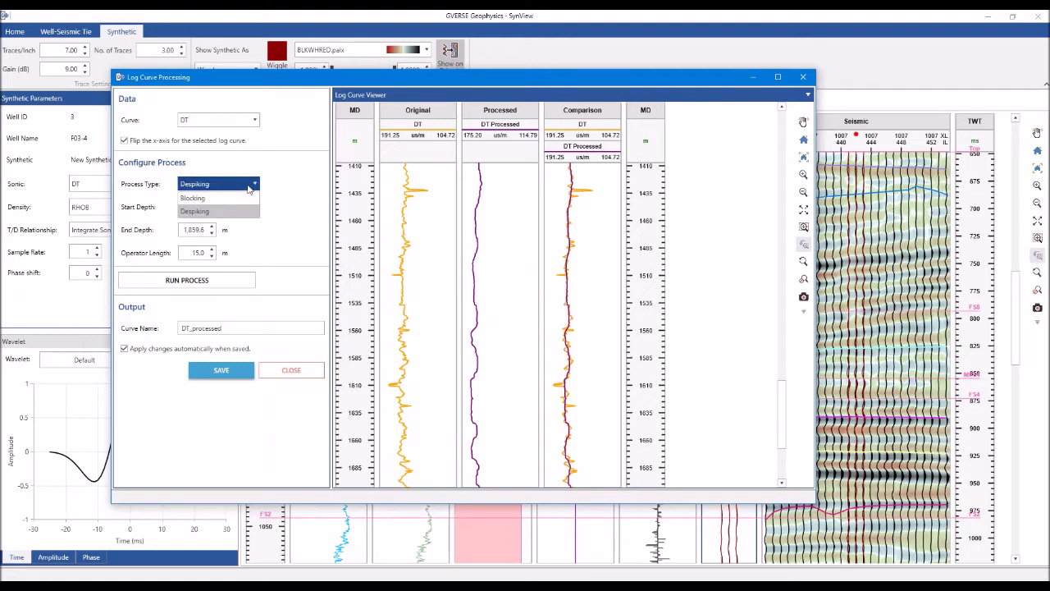
{"action": "left_click", "coordinate": [247, 198]}
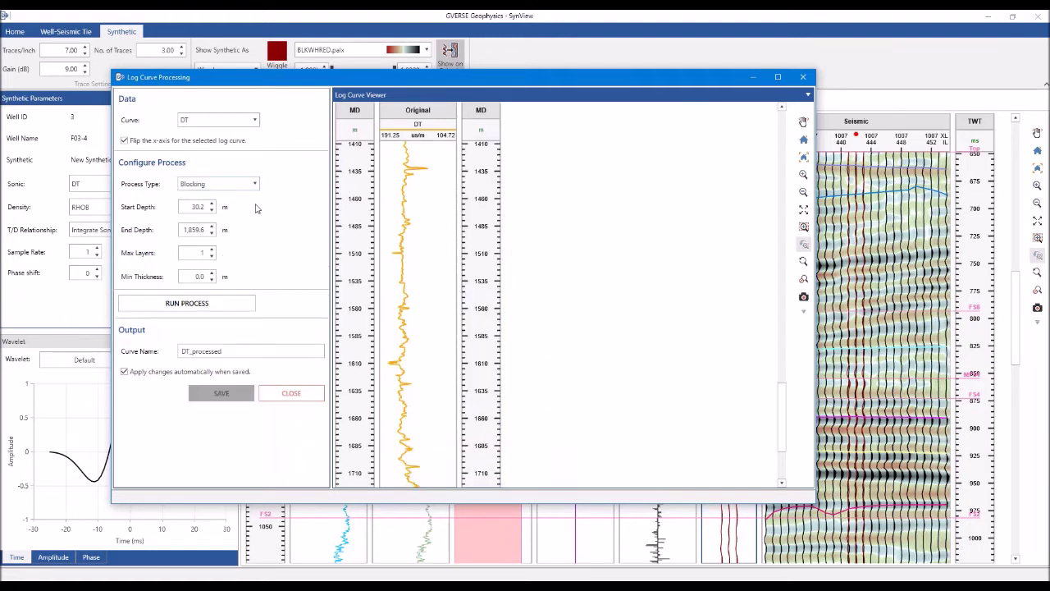
{"action": "double_click", "coordinate": [200, 279]}
{"action": "type", "text": "5"}
{"action": "key", "text": "shift+Tab"}
{"action": "left_click", "coordinate": [195, 303]}
{"action": "left_click_drag", "start_coordinate": [778, 386], "coordinate": [783, 466]}
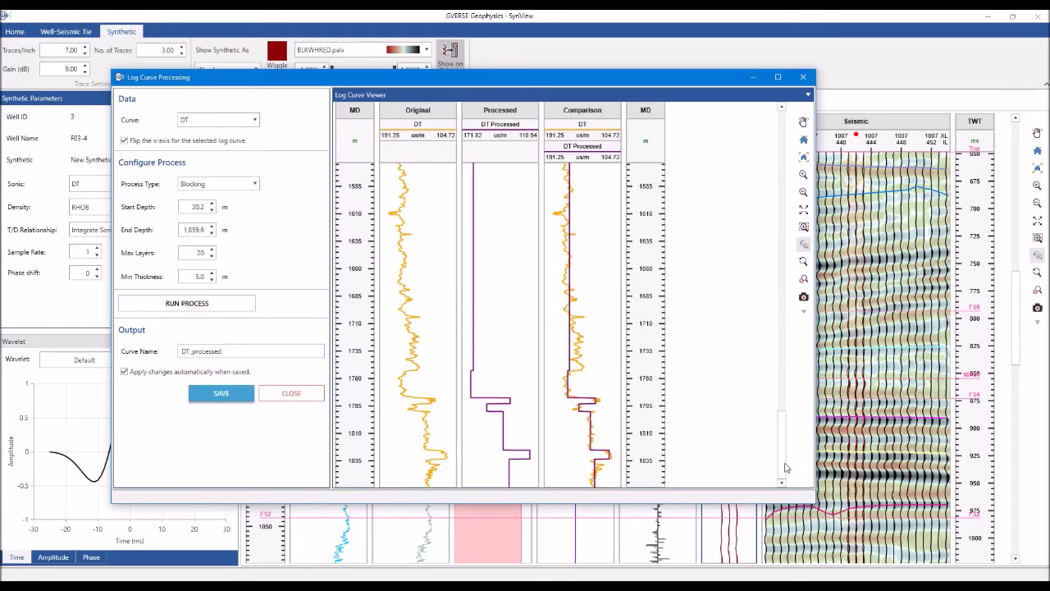
Compare the blocked DT curve with the original along the well, and close log curve processing, discarding the processed log
{"action": "left_click_drag", "start_coordinate": [783, 443], "coordinate": [766, 373]}
{"action": "scroll", "coordinate": [766, 373], "scroll_direction": "up", "scroll_amount": 10}
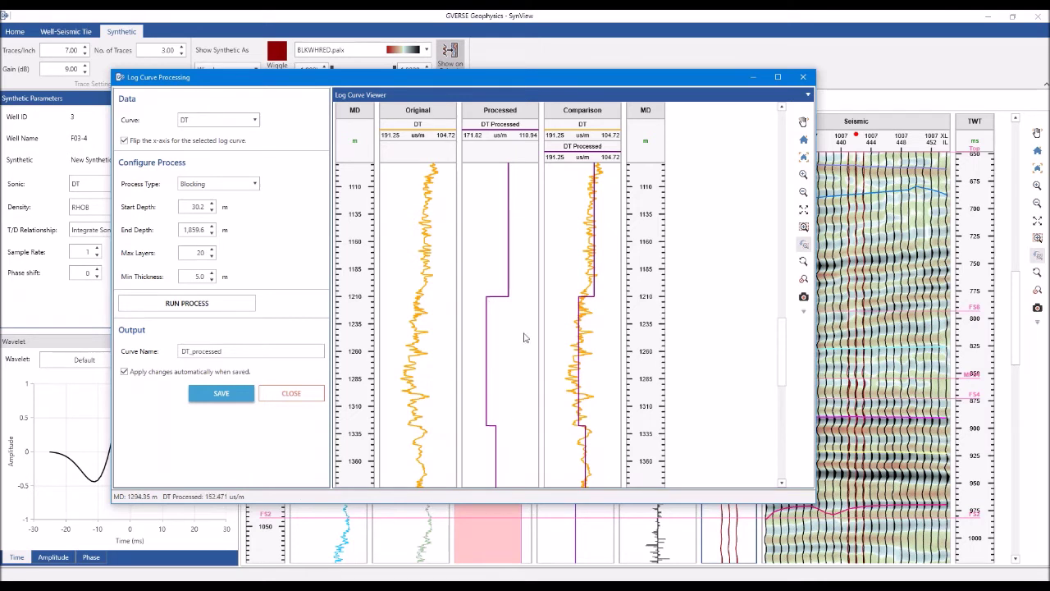
{"action": "left_click_drag", "start_coordinate": [779, 366], "coordinate": [783, 288]}
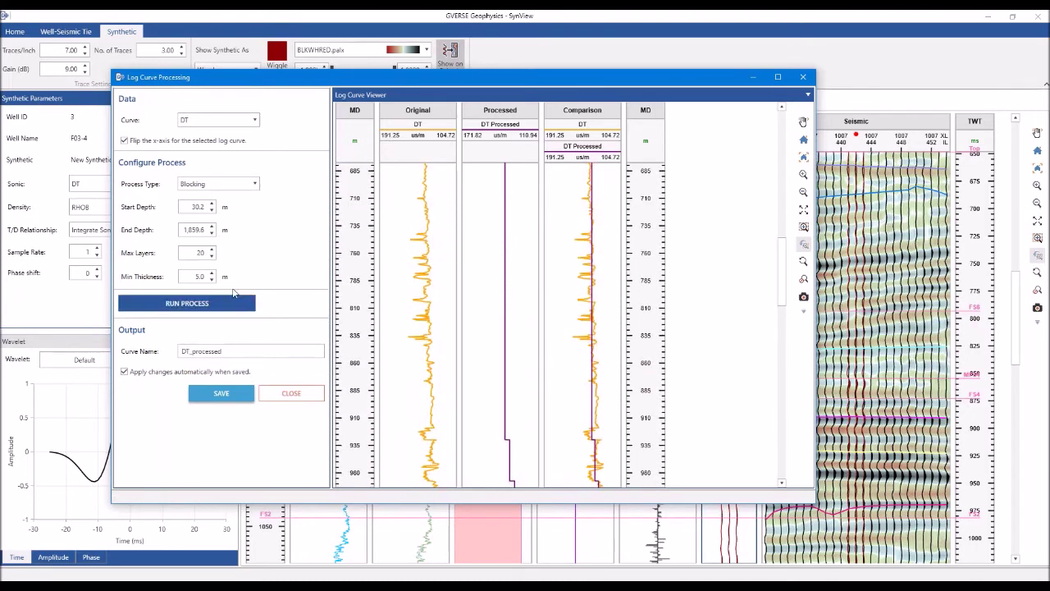
{"action": "left_click", "coordinate": [304, 398]}
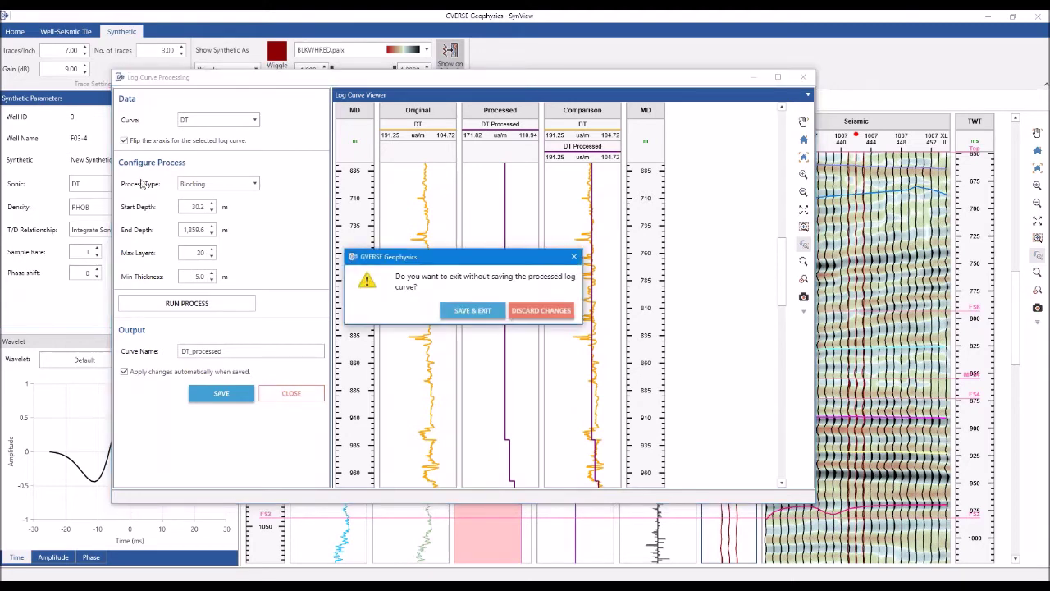
{"action": "left_click", "coordinate": [522, 316]}
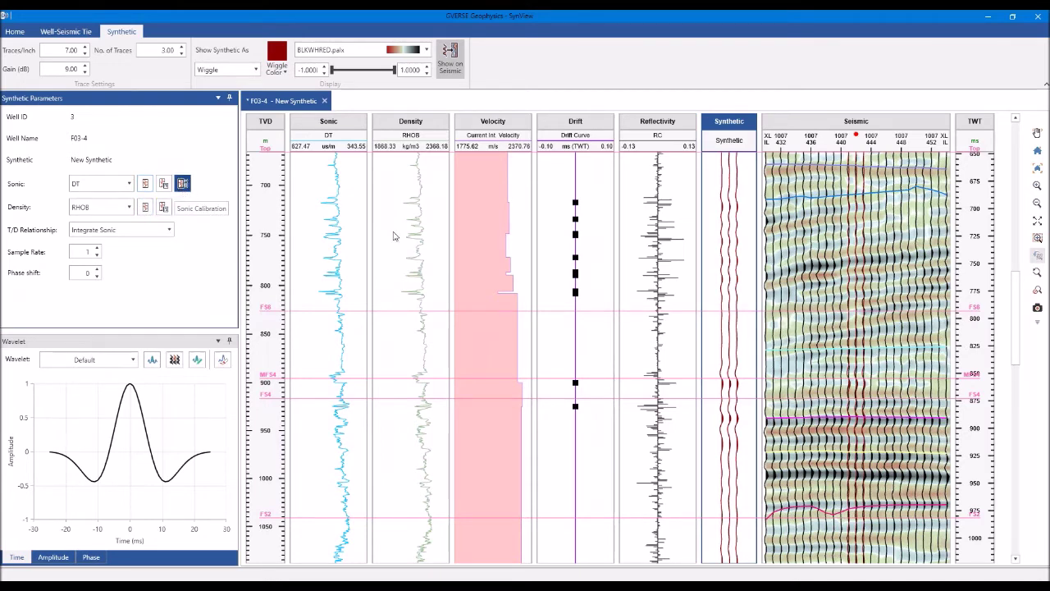
Open Sonic Calibration and calibrate the DT log against checkshot 3 with the Linear Blockshift method
{"action": "left_click", "coordinate": [163, 208]}
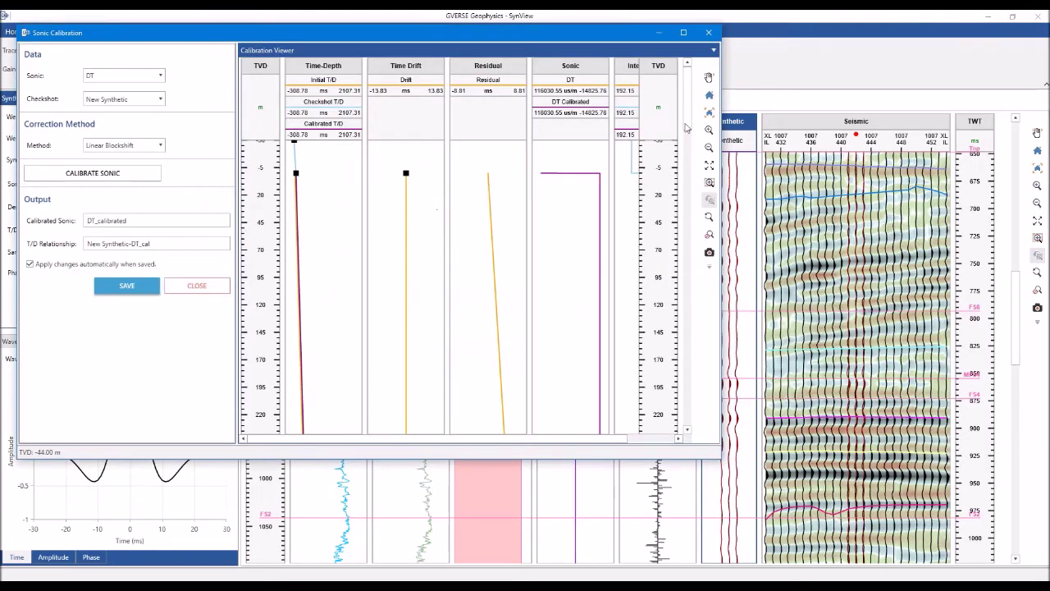
{"action": "left_click_drag", "start_coordinate": [686, 127], "coordinate": [695, 240]}
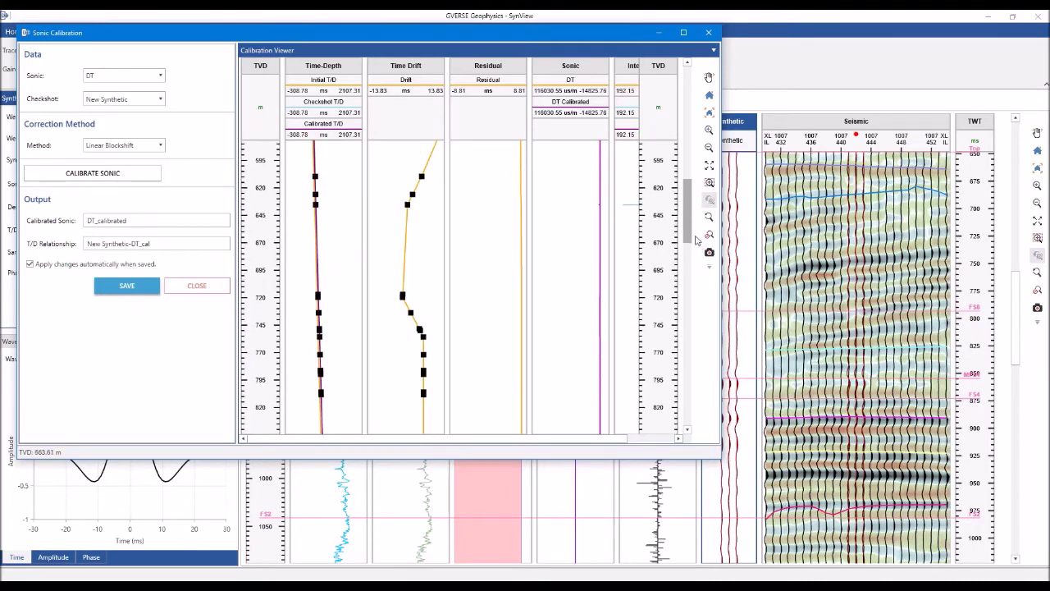
{"action": "left_click", "coordinate": [114, 99]}
{"action": "left_click", "coordinate": [102, 127]}
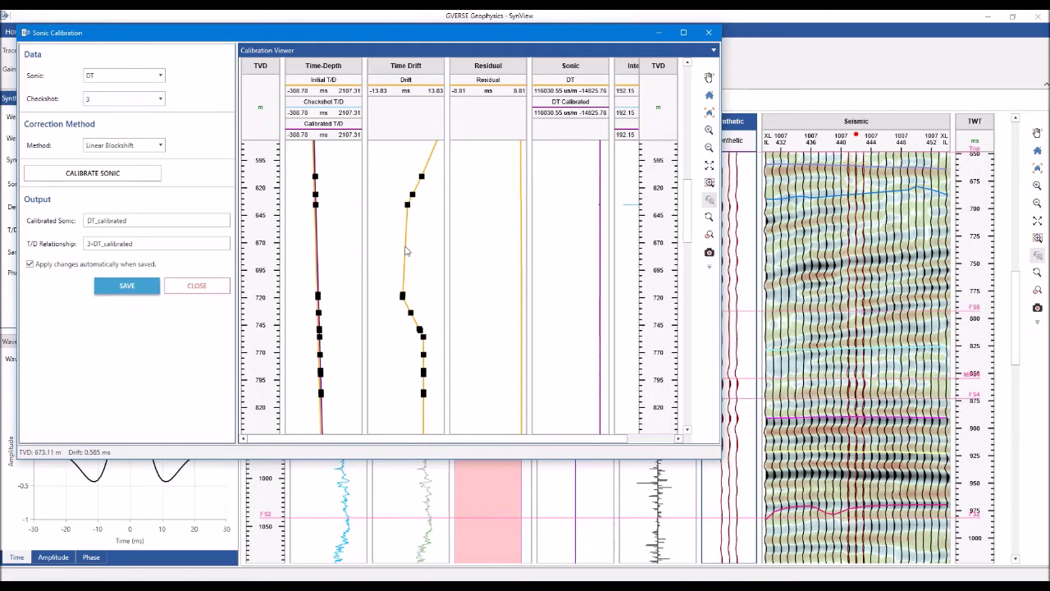
{"action": "left_click", "coordinate": [144, 173]}
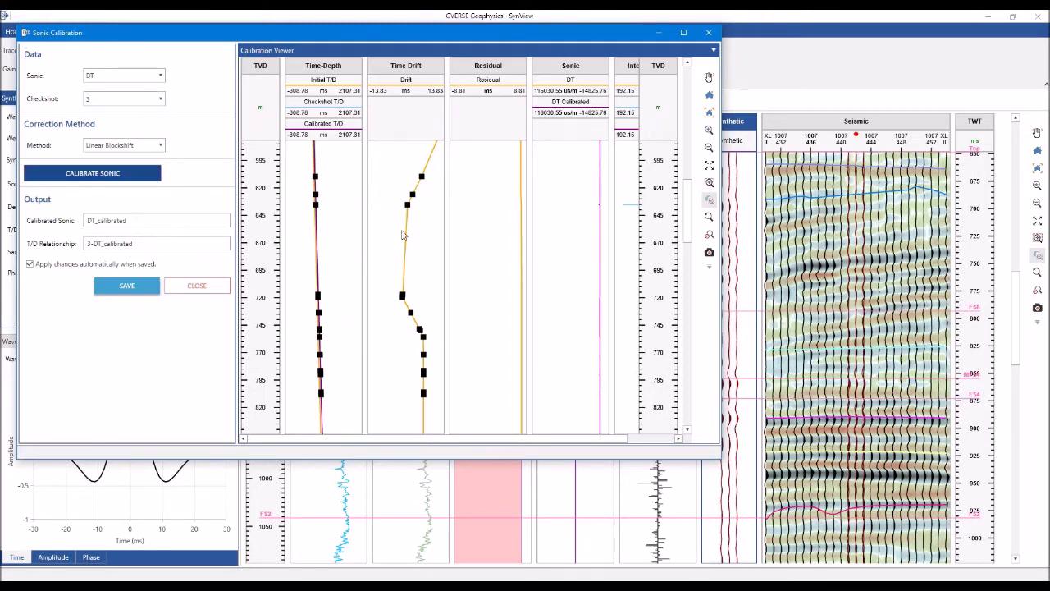
Examine the calibrated sonic, time drift and residual curves in the enlarged calibration window, and close it without saving
{"action": "left_click_drag", "start_coordinate": [690, 172], "coordinate": [689, 213]}
{"action": "left_click", "coordinate": [685, 34]}
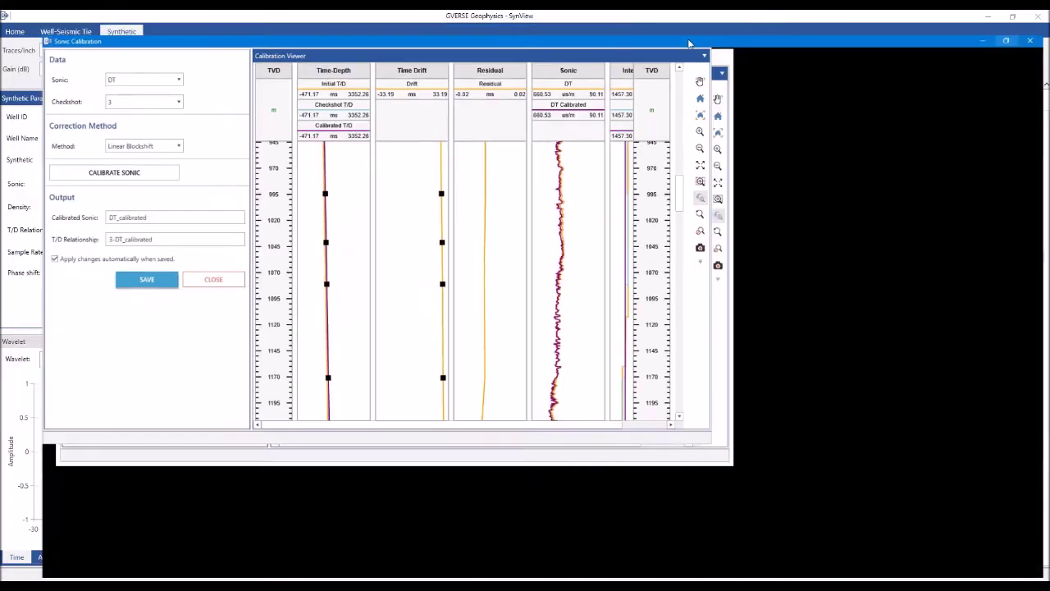
{"action": "left_click_drag", "start_coordinate": [1019, 241], "coordinate": [1026, 209]}
{"action": "left_click", "coordinate": [1038, 16]}
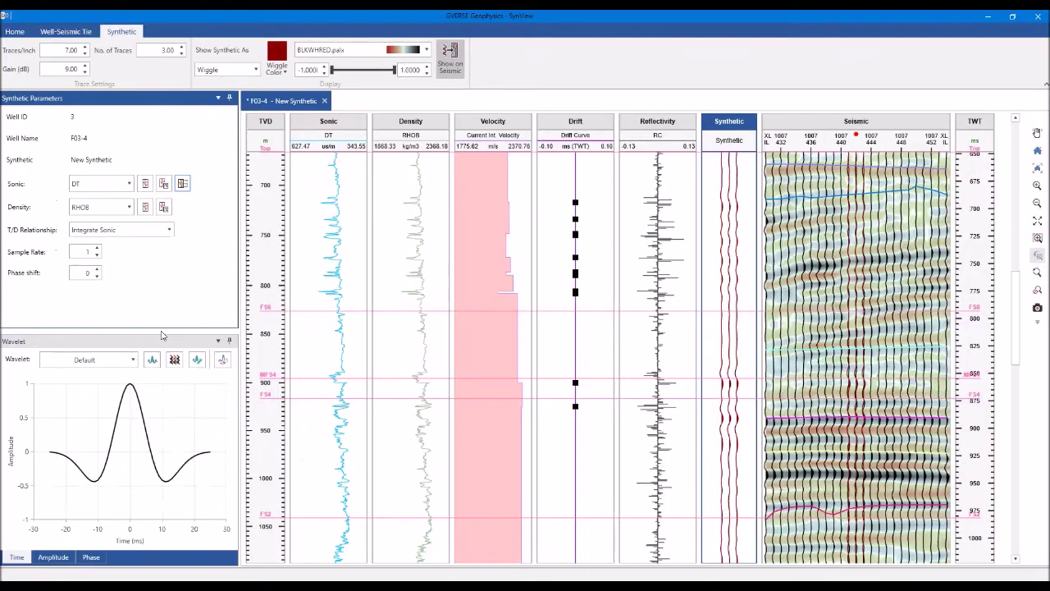
Start a new wavelet, review the wavelet types and the Butterworth and taper settings, and cancel the creation
{"action": "left_click", "coordinate": [159, 348]}
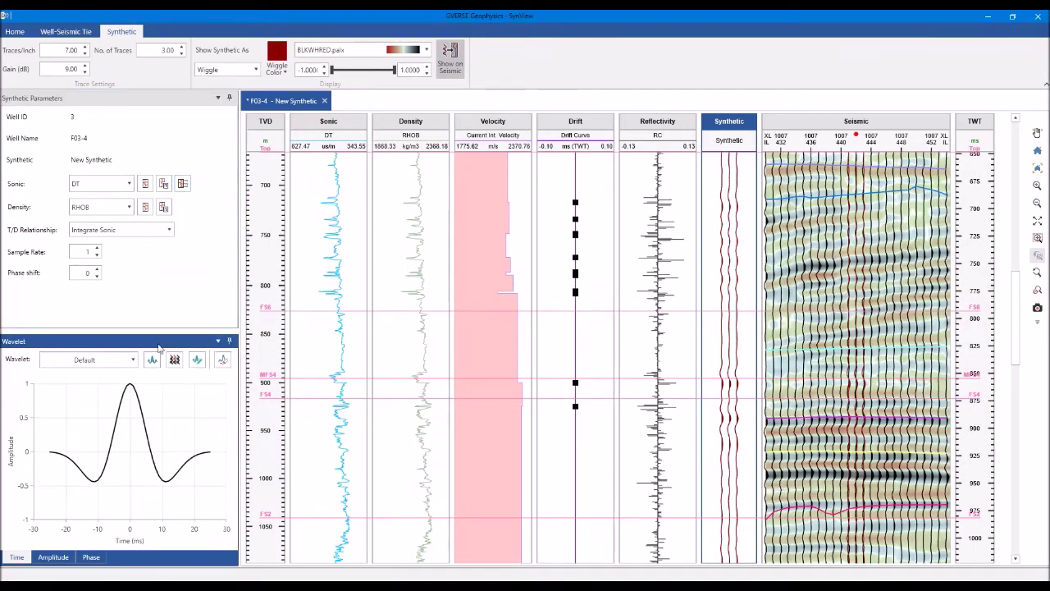
{"action": "left_click", "coordinate": [151, 359]}
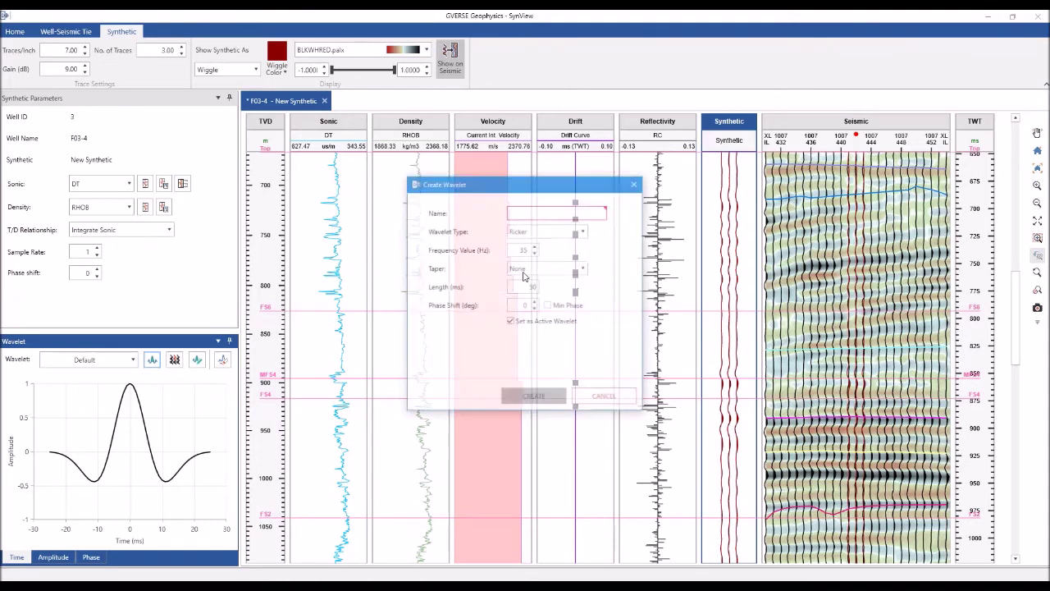
{"action": "left_click", "coordinate": [531, 238]}
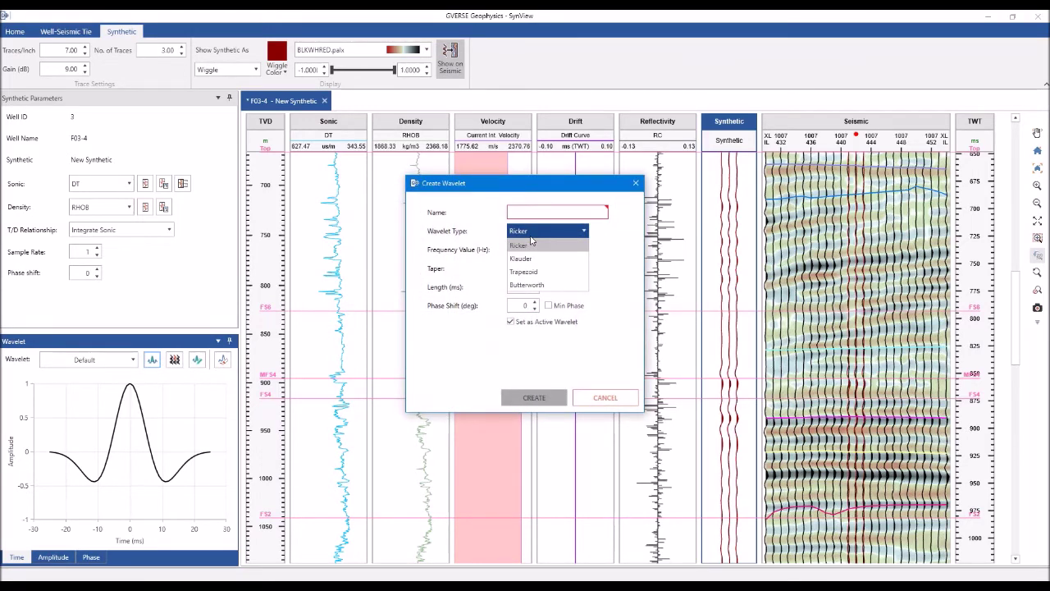
{"action": "left_click", "coordinate": [532, 284]}
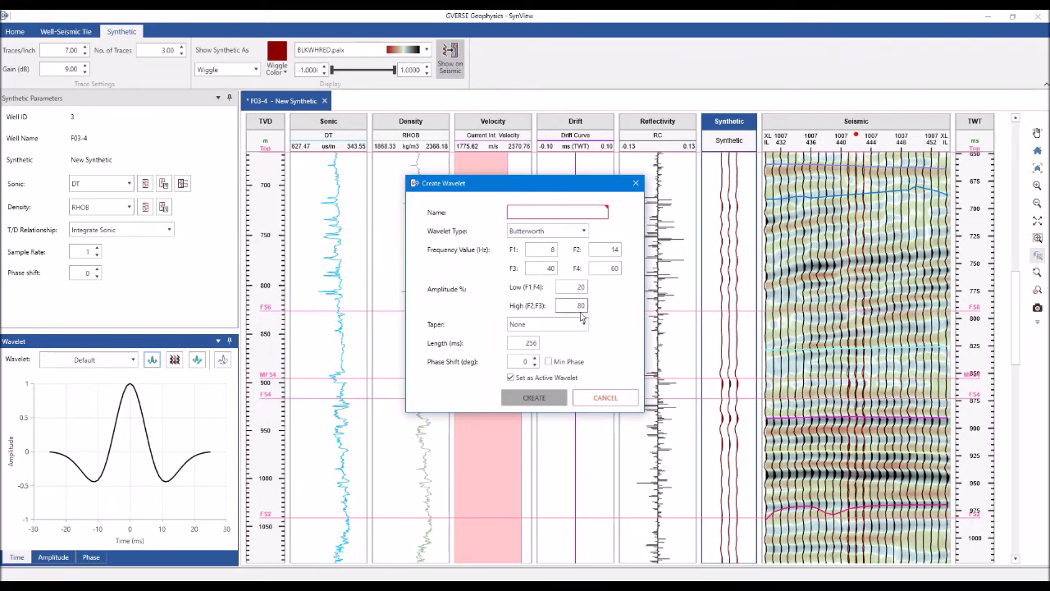
{"action": "left_click", "coordinate": [576, 328]}
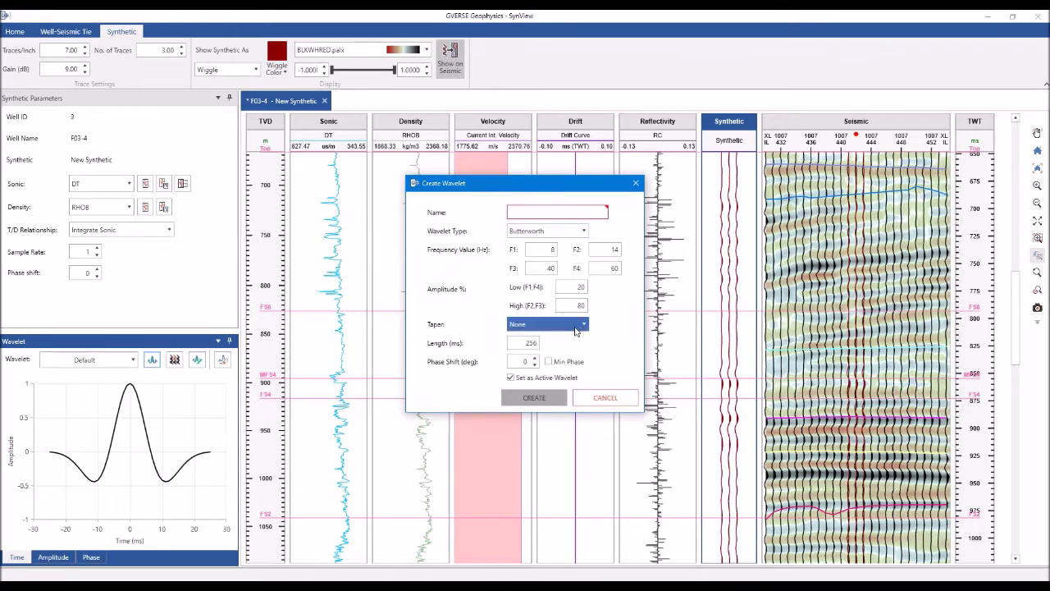
{"action": "left_click", "coordinate": [605, 398]}
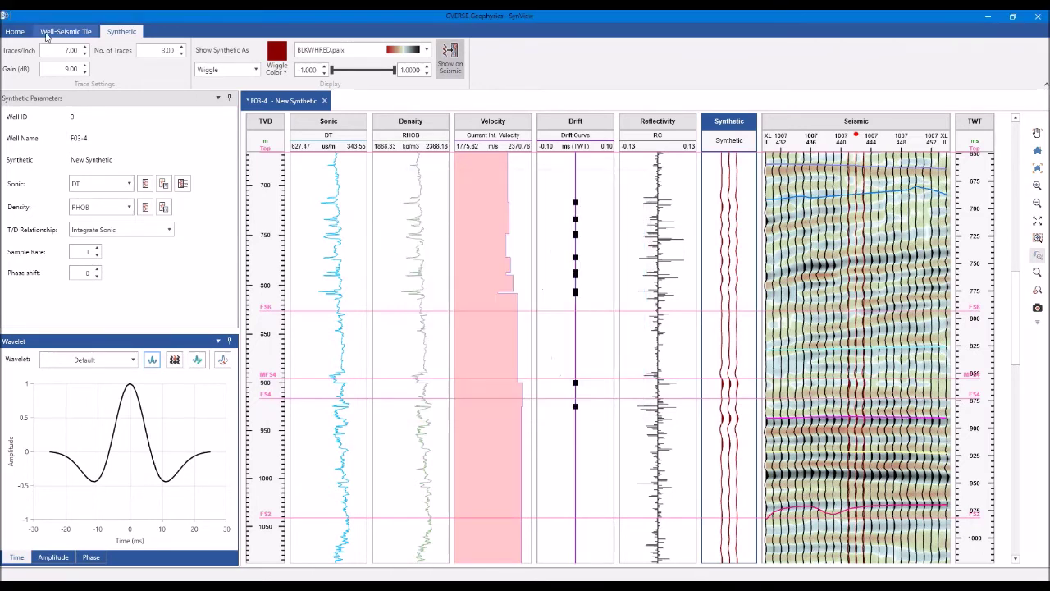
Compare the seismic spectrum with the Default wavelet's amplitude spectrum, then turn the spectrum off and dismiss wavelet creation
{"action": "left_click", "coordinate": [14, 32]}
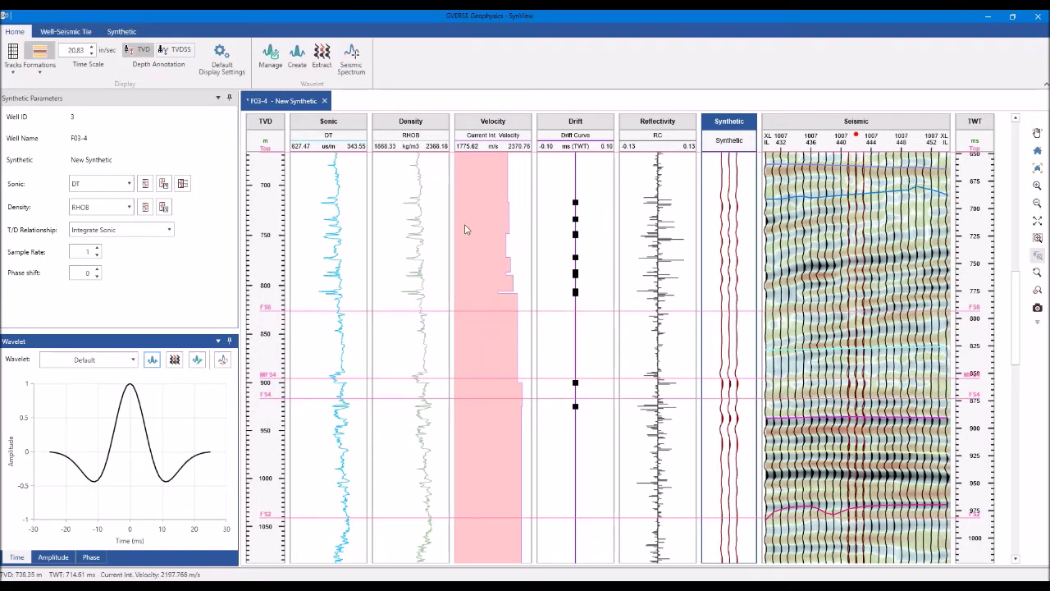
{"action": "left_click", "coordinate": [351, 59]}
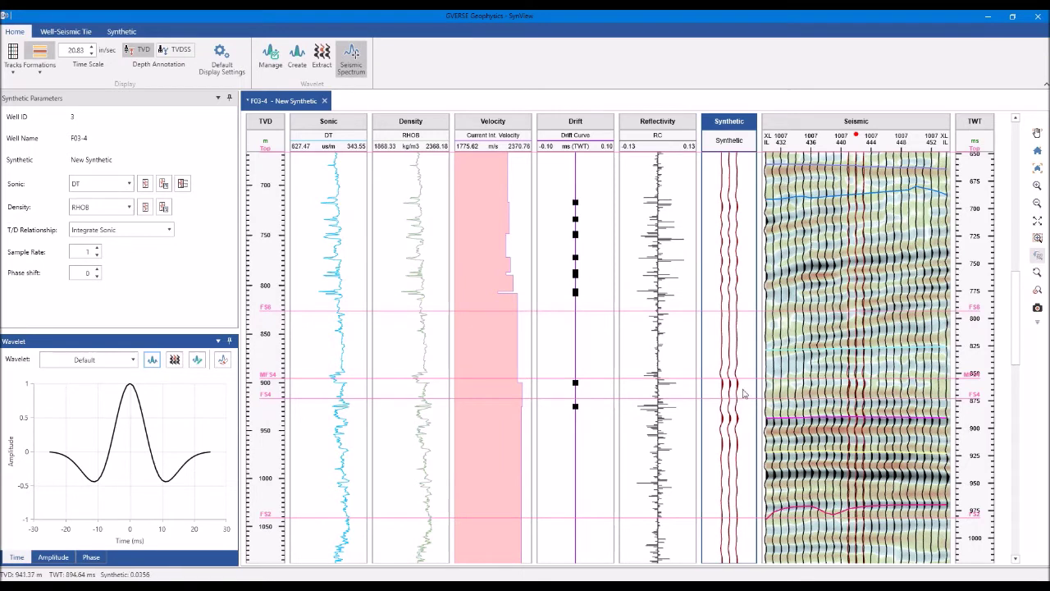
{"action": "left_click", "coordinate": [768, 371]}
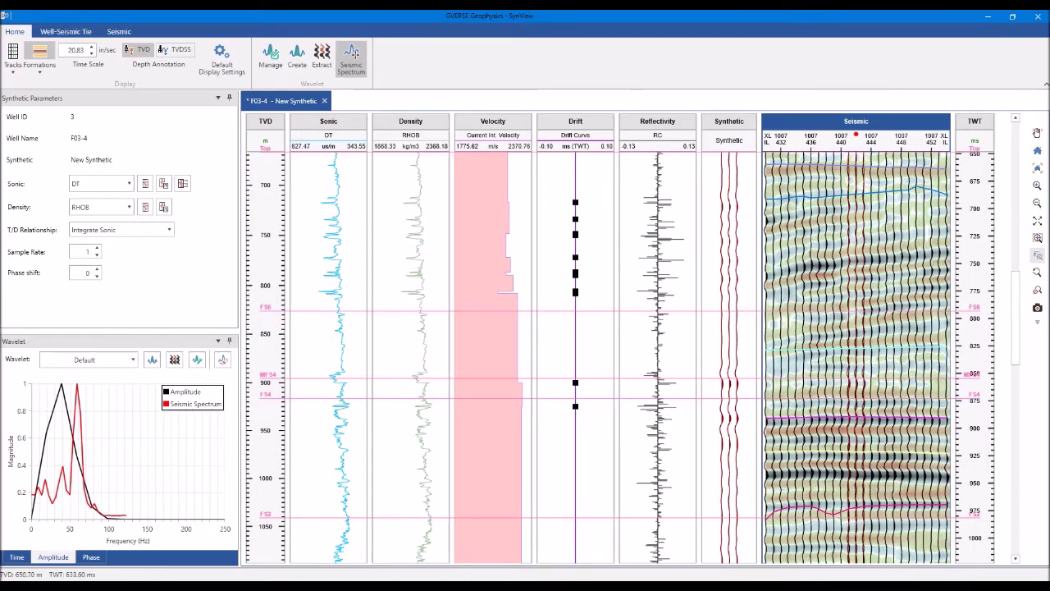
{"action": "left_click", "coordinate": [354, 61]}
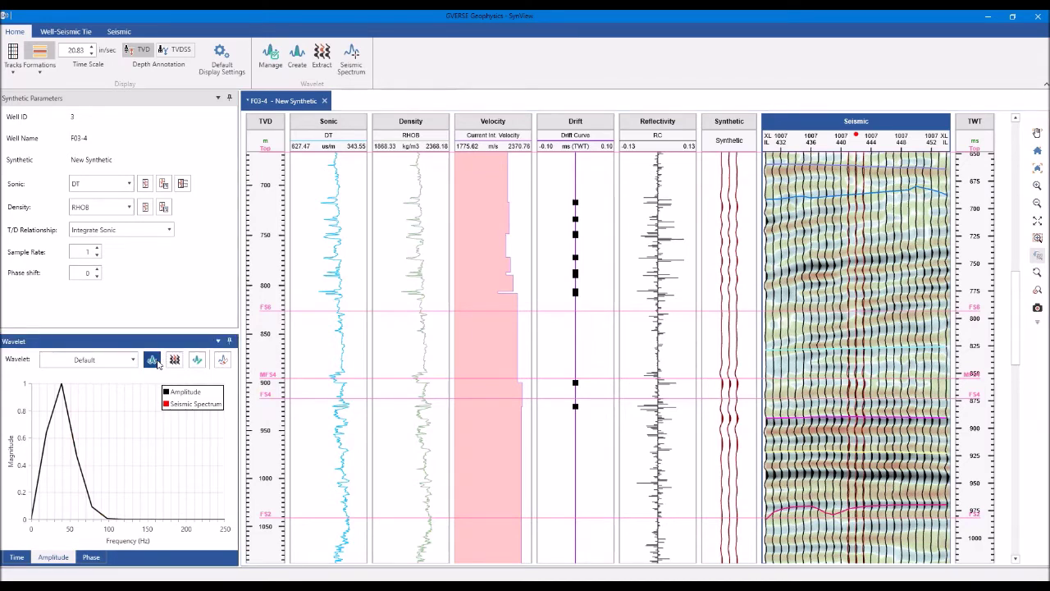
{"action": "left_click", "coordinate": [157, 364]}
{"action": "left_click", "coordinate": [606, 397]}
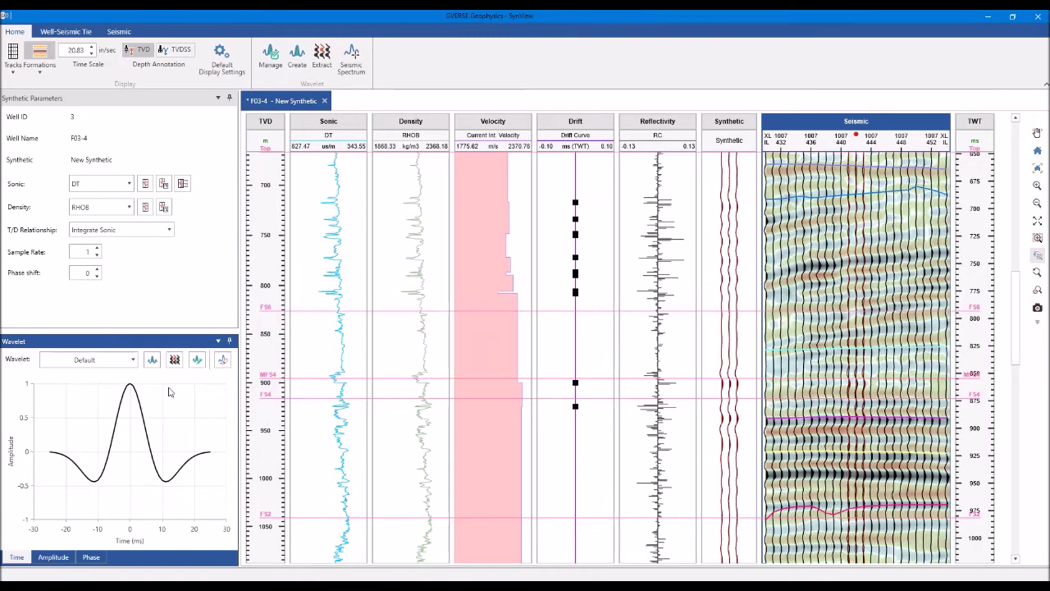
Set up a Statistical wavelet extraction from 3D Seismic F3_Original - Amp_Orig with a time range of 500 to 1000 ms
{"action": "left_click", "coordinate": [173, 362]}
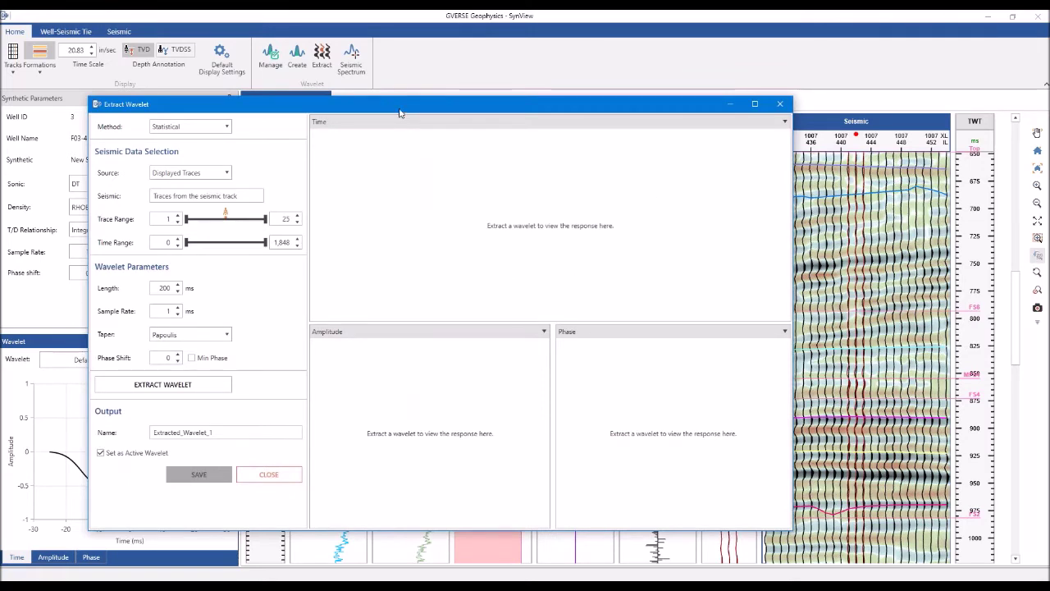
{"action": "left_click_drag", "start_coordinate": [399, 114], "coordinate": [299, 100]}
{"action": "left_click", "coordinate": [119, 162]}
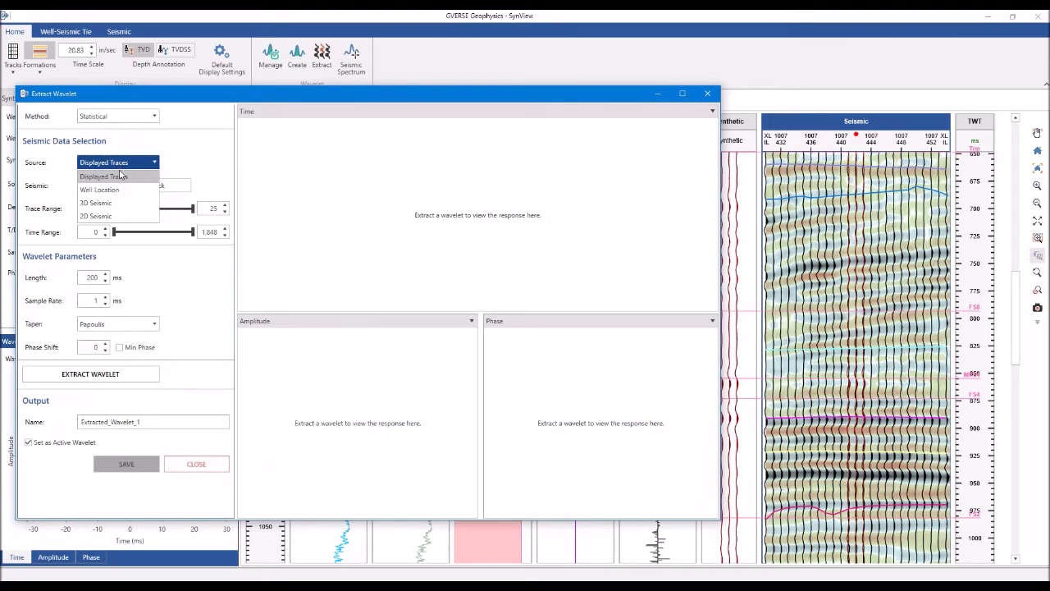
{"action": "left_click", "coordinate": [124, 204]}
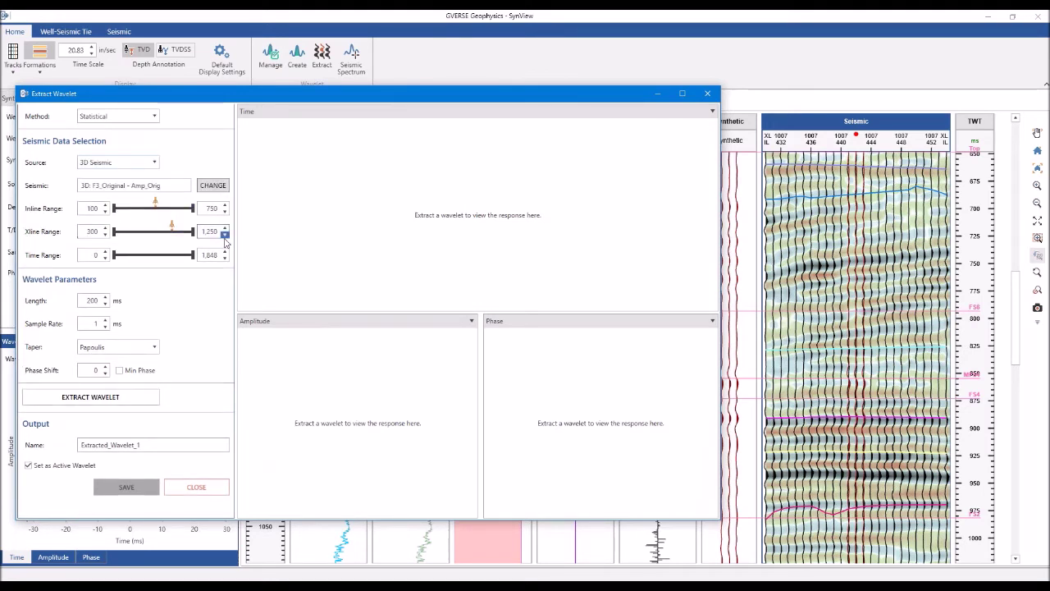
{"action": "left_click", "coordinate": [98, 257]}
{"action": "key", "text": "Tab"}
{"action": "type", "text": "1000"}
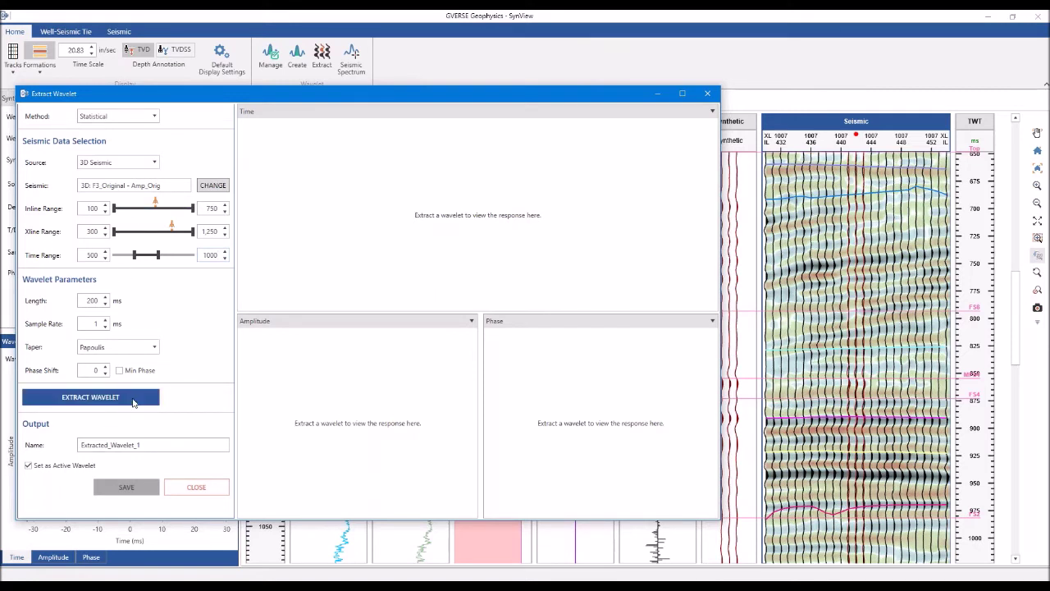
Extract the wavelet and save it as the active Extracted_Wavelet_1, overwriting the existing one
{"action": "left_click", "coordinate": [90, 396]}
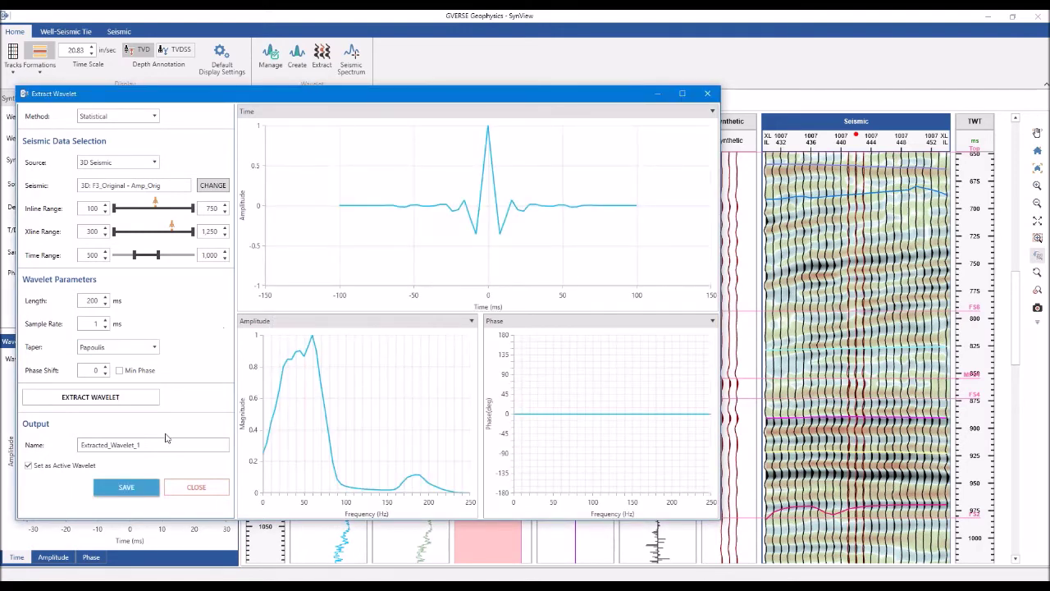
{"action": "left_click", "coordinate": [138, 488]}
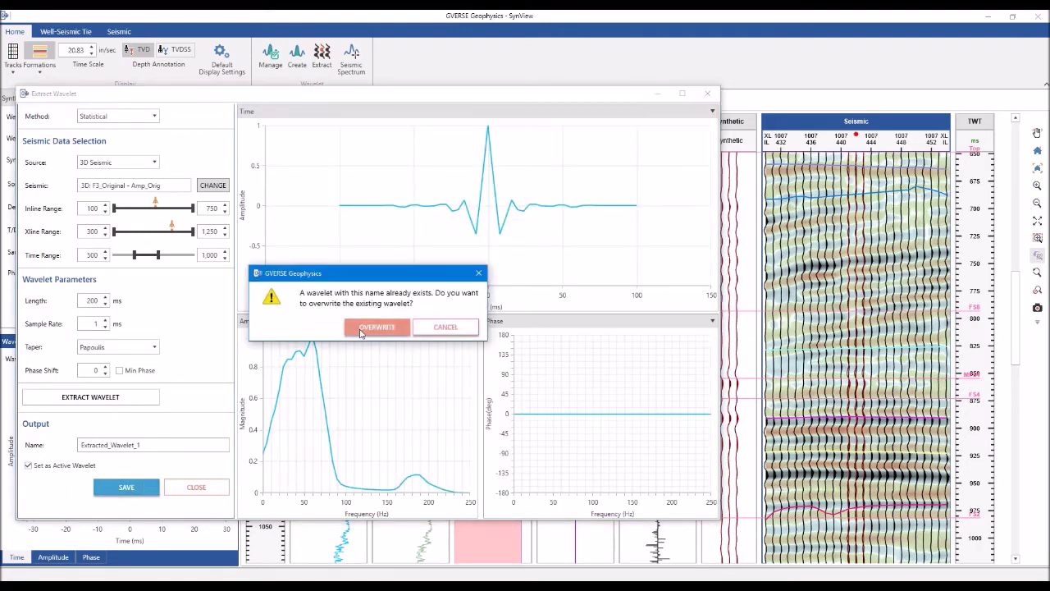
{"action": "left_click", "coordinate": [359, 328]}
{"action": "left_click", "coordinate": [113, 361]}
{"action": "left_click", "coordinate": [113, 361]}
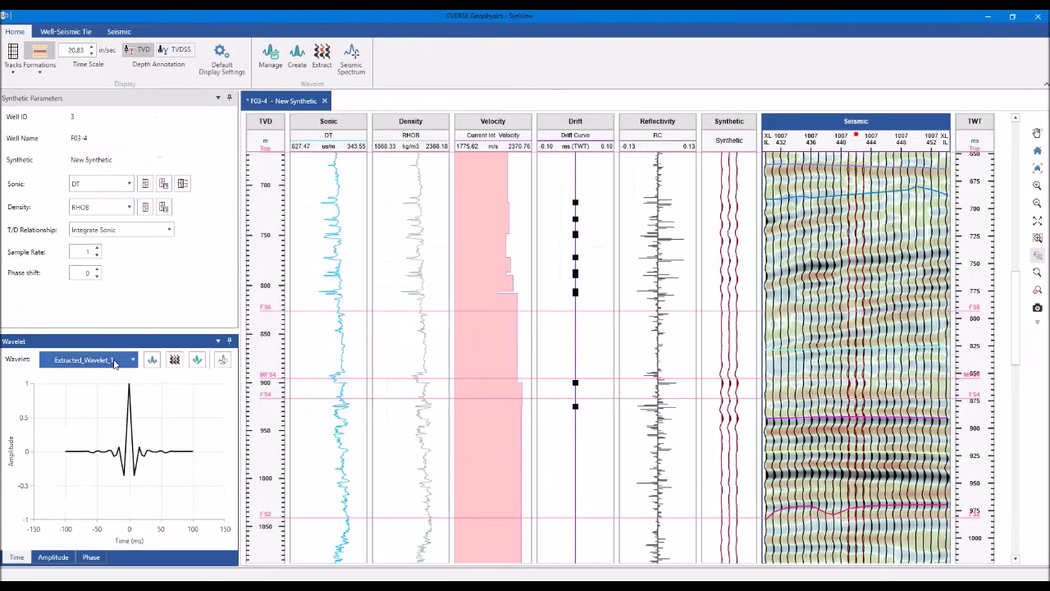
Review the seismic source options for wavelet extraction, and close the extraction without saving
{"action": "left_click", "coordinate": [174, 359]}
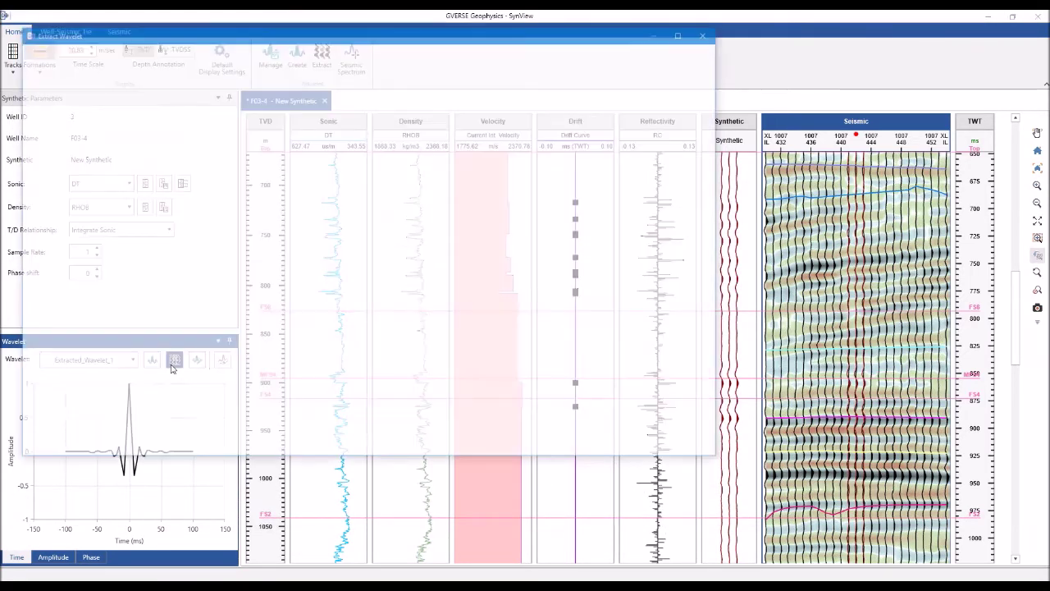
{"action": "left_click", "coordinate": [119, 101]}
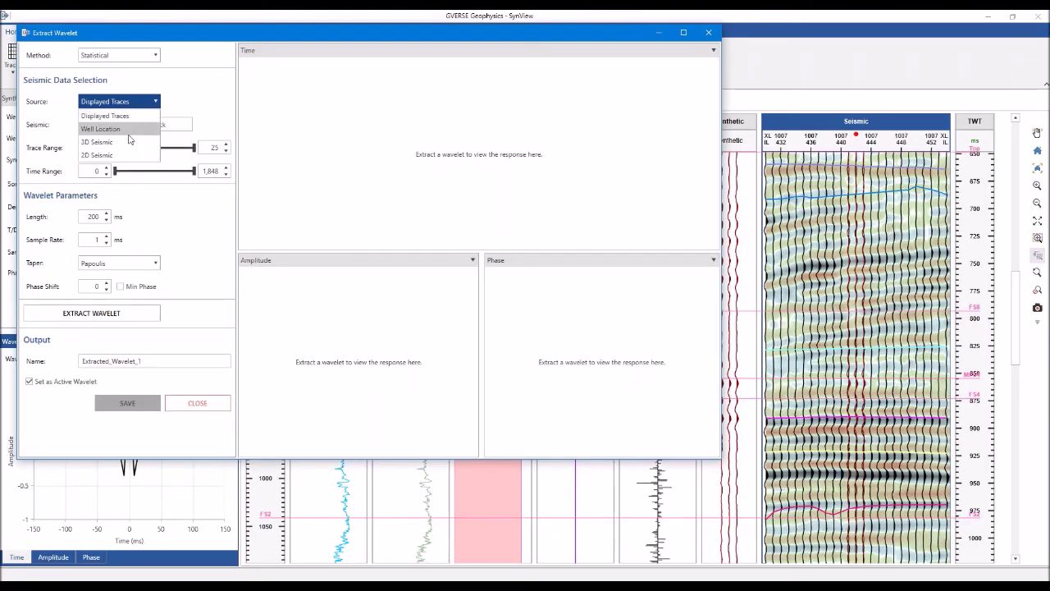
{"action": "left_click", "coordinate": [300, 30]}
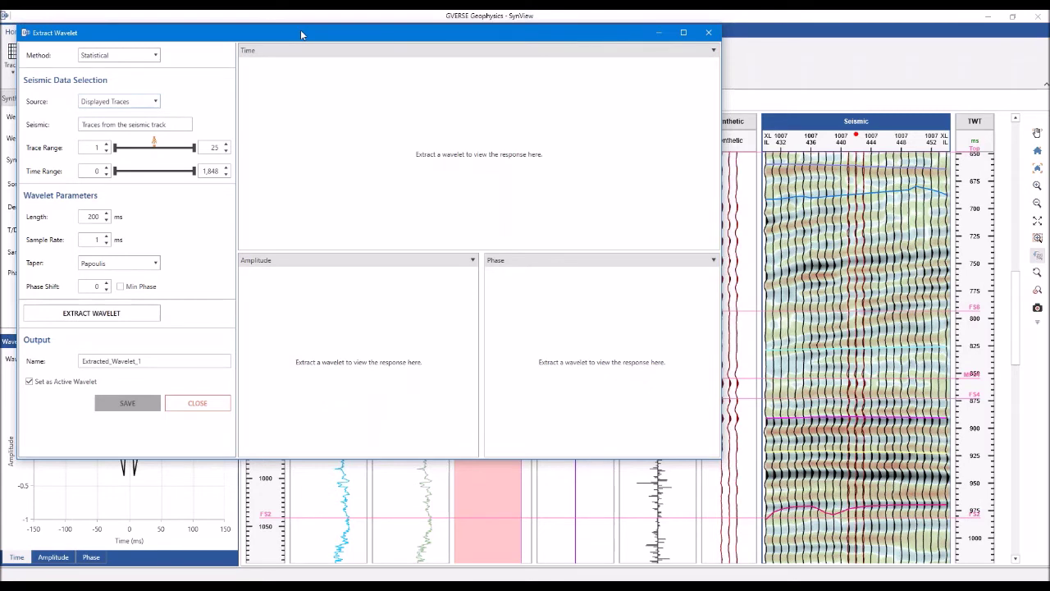
{"action": "left_click", "coordinate": [208, 407]}
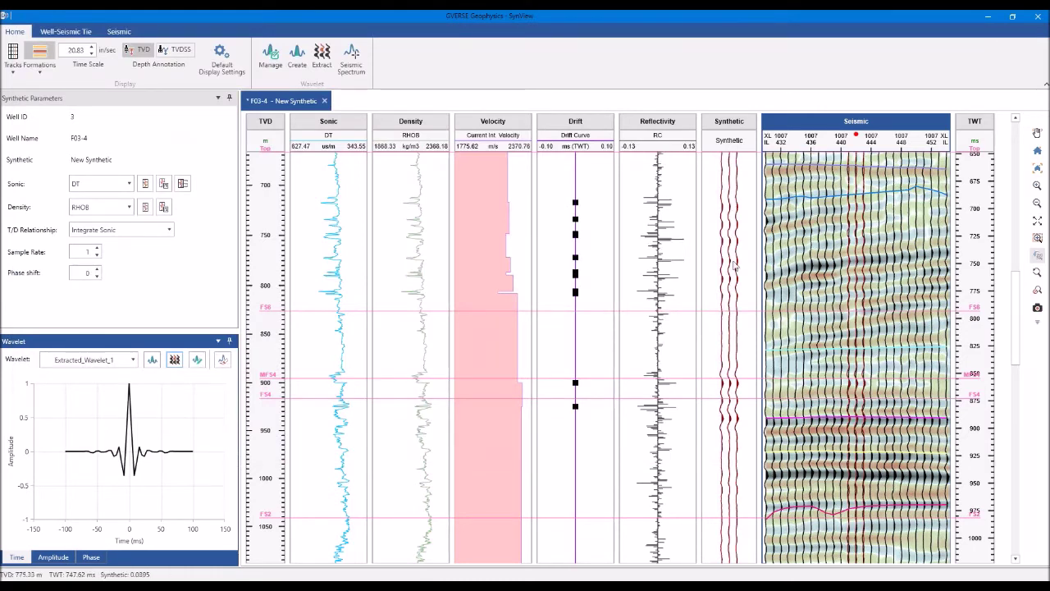
Apply a static shift of about 33 ms to the synthetic, moving its event at about 715 ms to the seismic event near 748 ms
{"action": "scroll", "coordinate": [734, 264], "scroll_direction": "down", "scroll_amount": 2}
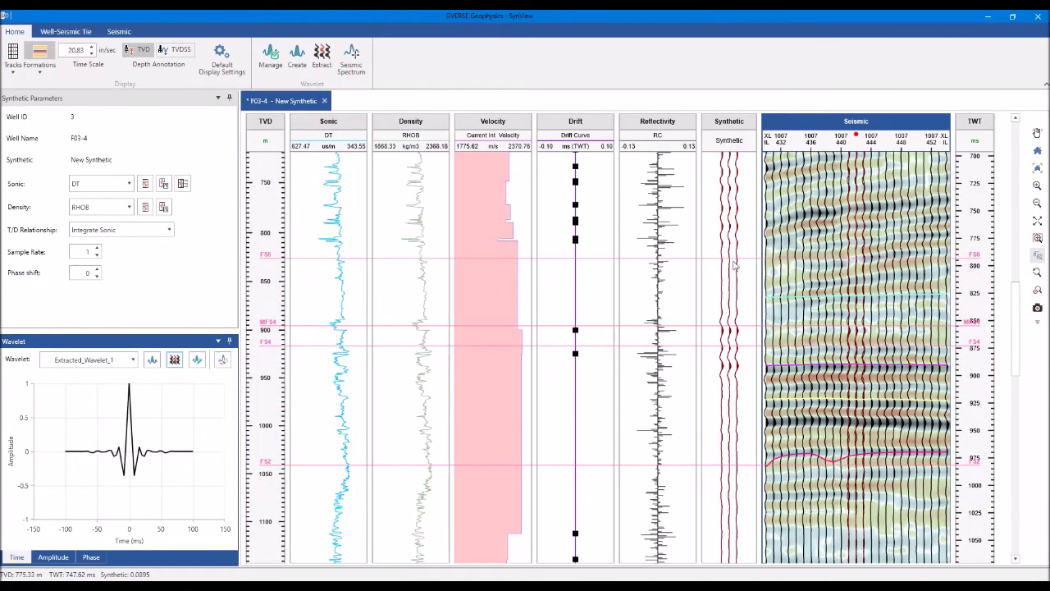
{"action": "scroll", "coordinate": [735, 264], "scroll_direction": "up", "scroll_amount": 3}
{"action": "left_click", "coordinate": [78, 33]}
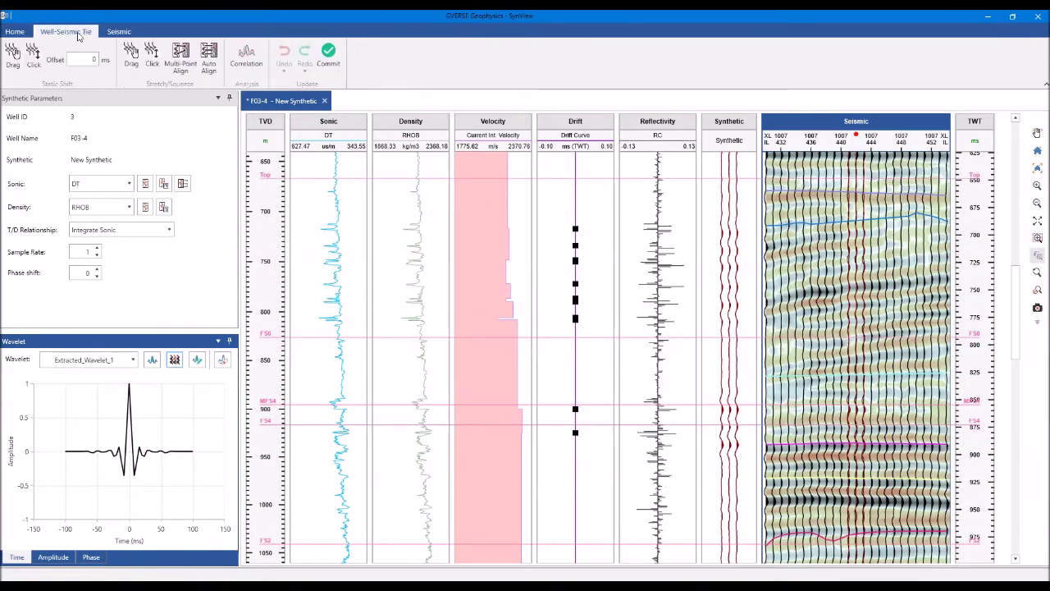
{"action": "left_click", "coordinate": [32, 59]}
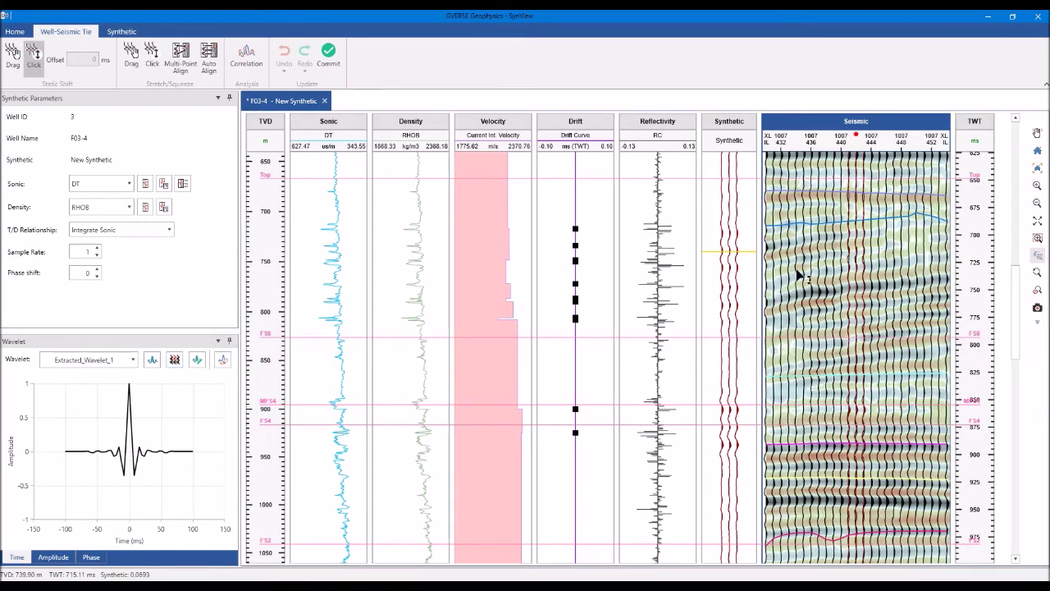
{"action": "left_click", "coordinate": [875, 292]}
{"action": "left_click", "coordinate": [875, 291]}
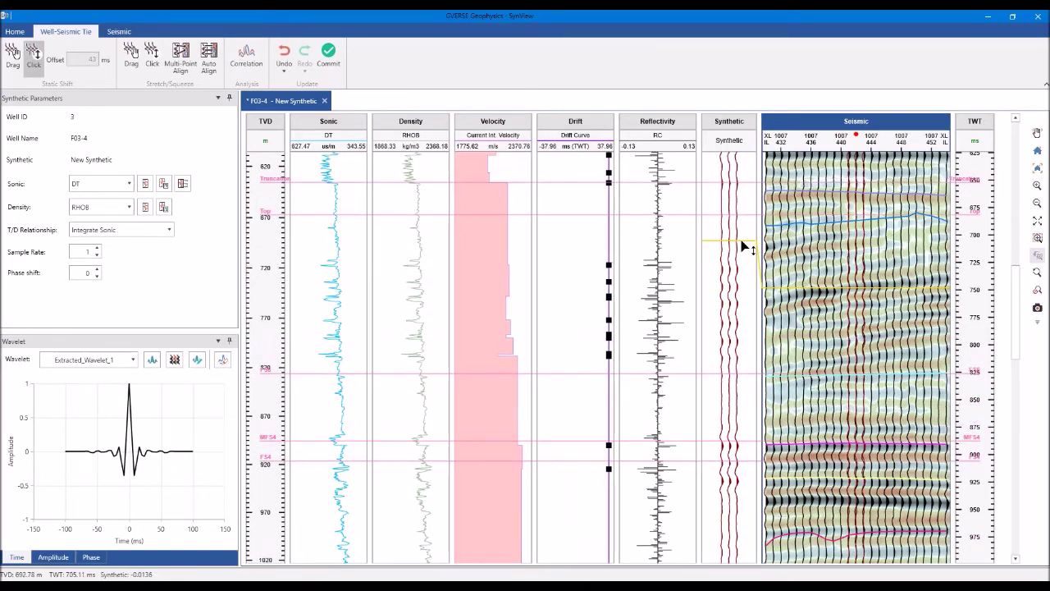
Stretch the synthetic with its anchor at about 750 ms, tying its event near 893 ms to the seismic at about 925 ms
{"action": "left_click", "coordinate": [149, 65]}
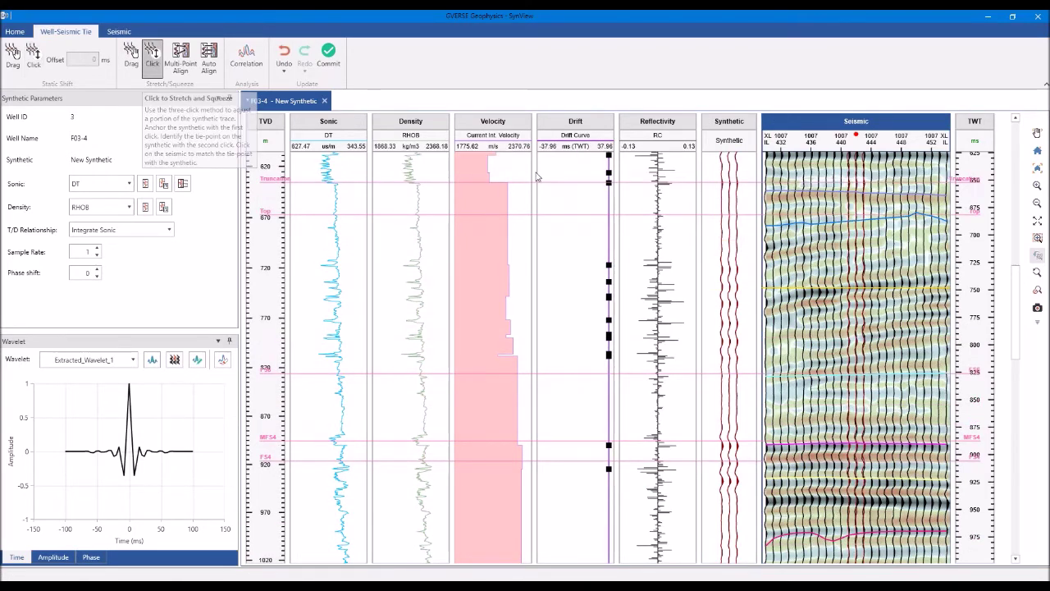
{"action": "left_click", "coordinate": [750, 300]}
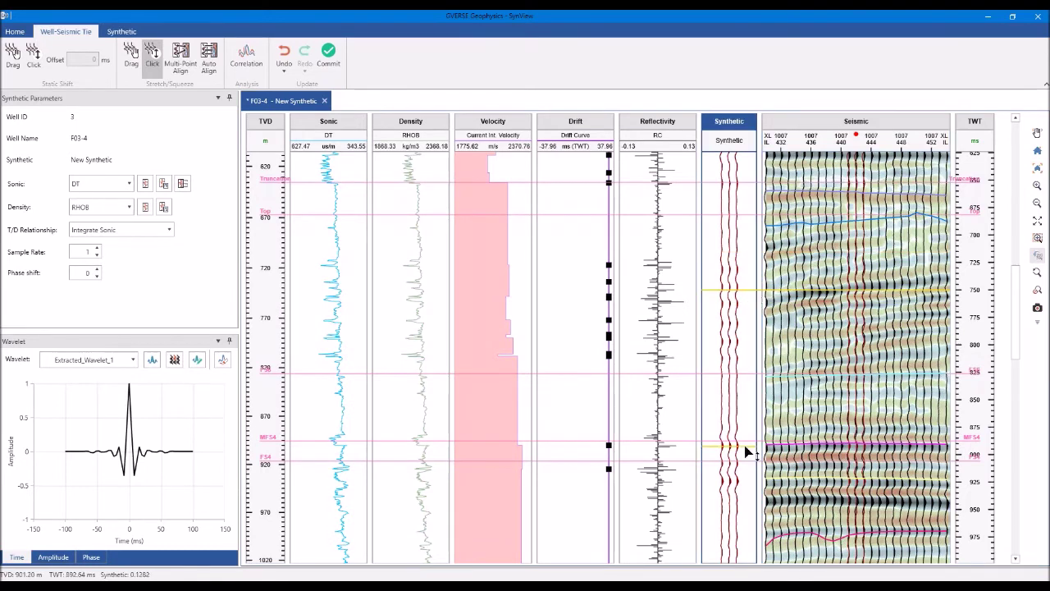
{"action": "left_click", "coordinate": [821, 480]}
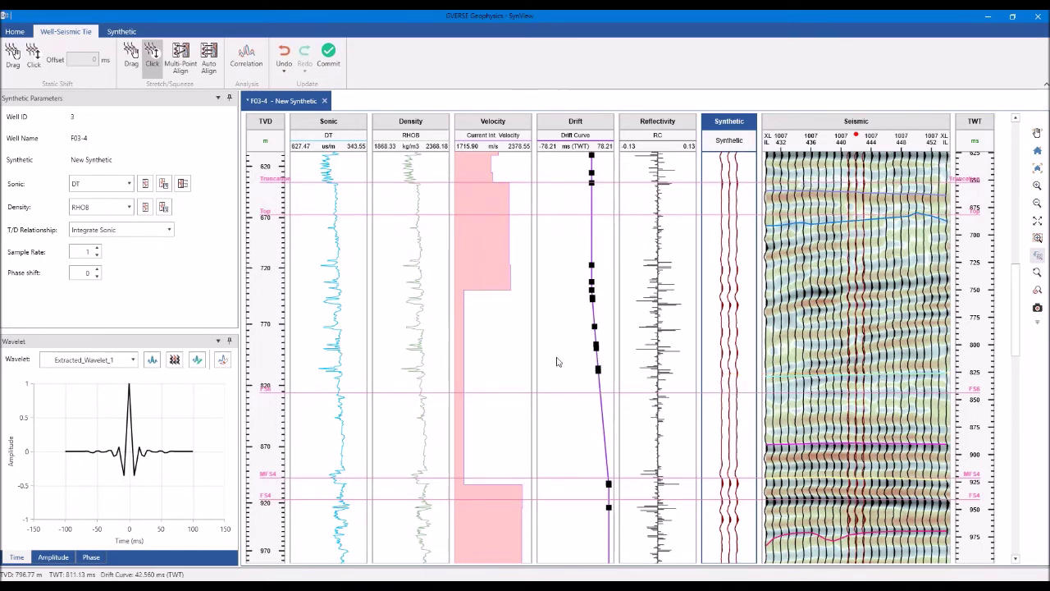
{"action": "key", "text": "Escape"}
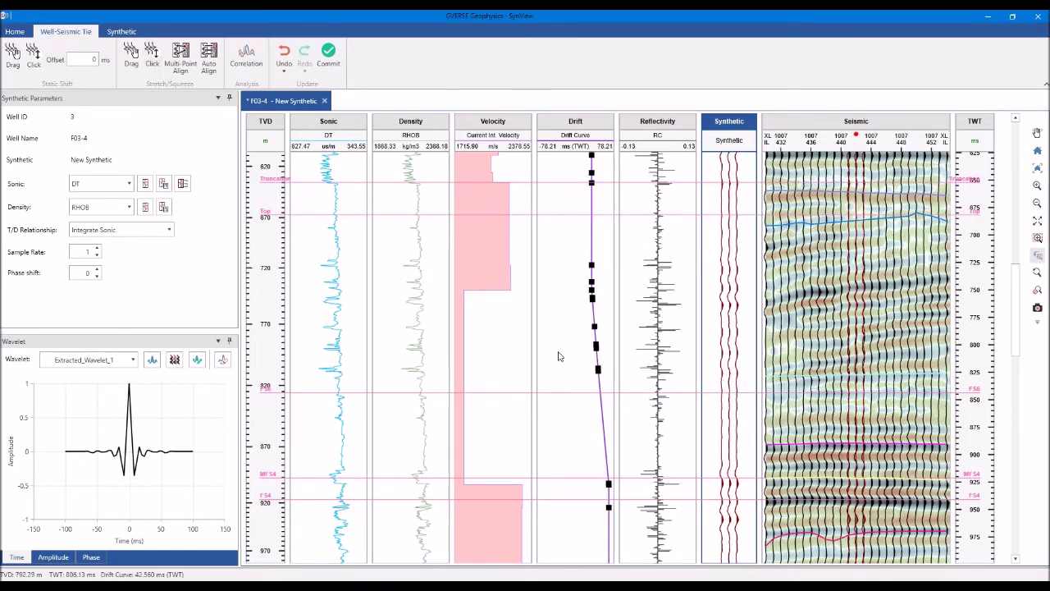
Open the well-to-seismic correlation, shift the synthetic to maximum correlation with -25 ms and 177° phase, and apply it to the synthetic trace
{"action": "scroll", "coordinate": [558, 356], "scroll_direction": "up", "scroll_amount": 3}
{"action": "scroll", "coordinate": [558, 356], "scroll_direction": "down", "scroll_amount": 1}
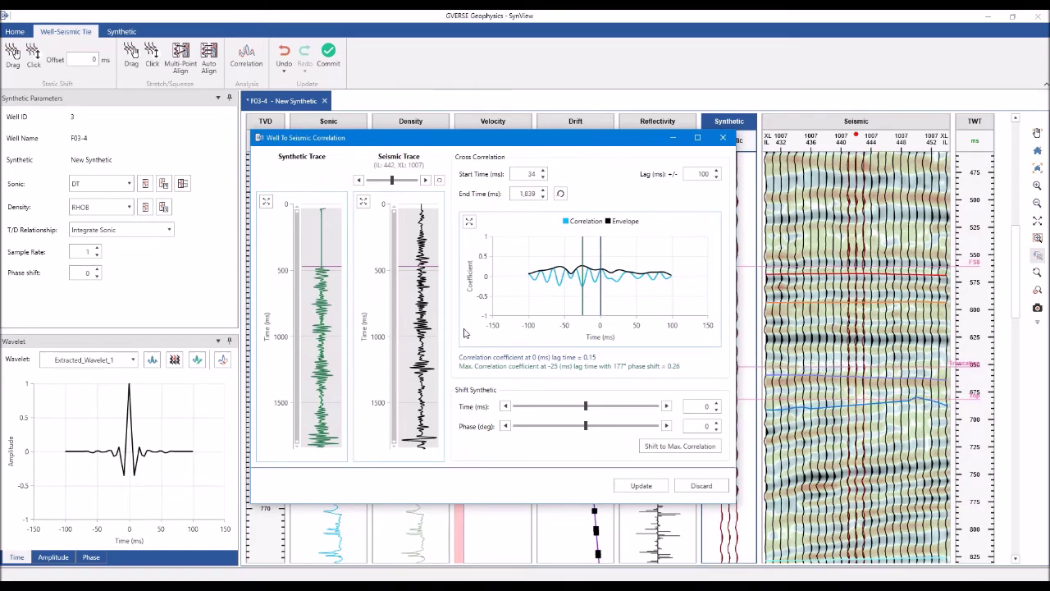
{"action": "left_click", "coordinate": [663, 448]}
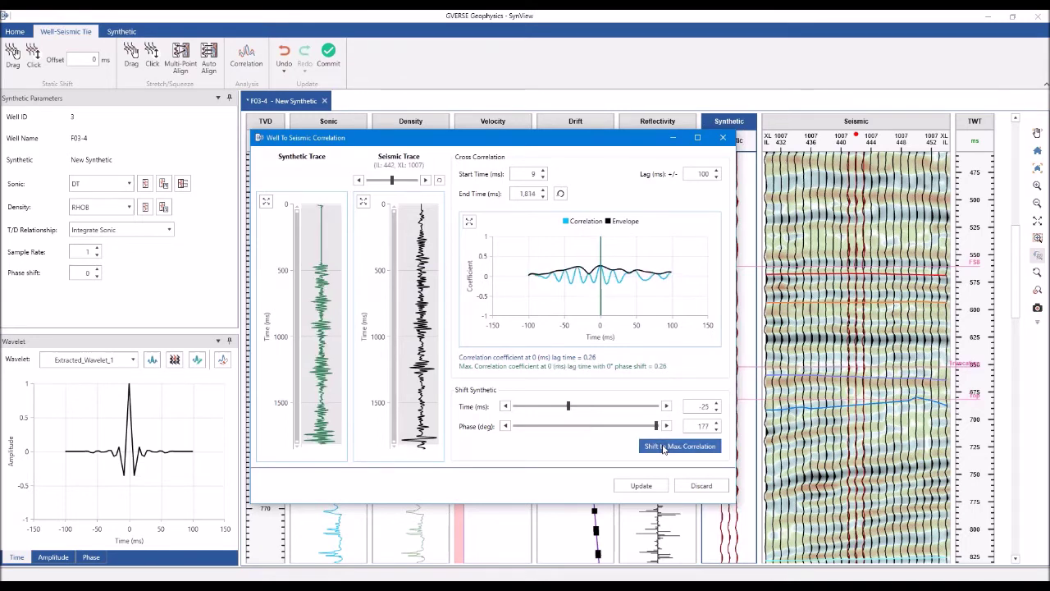
{"action": "left_click", "coordinate": [640, 486]}
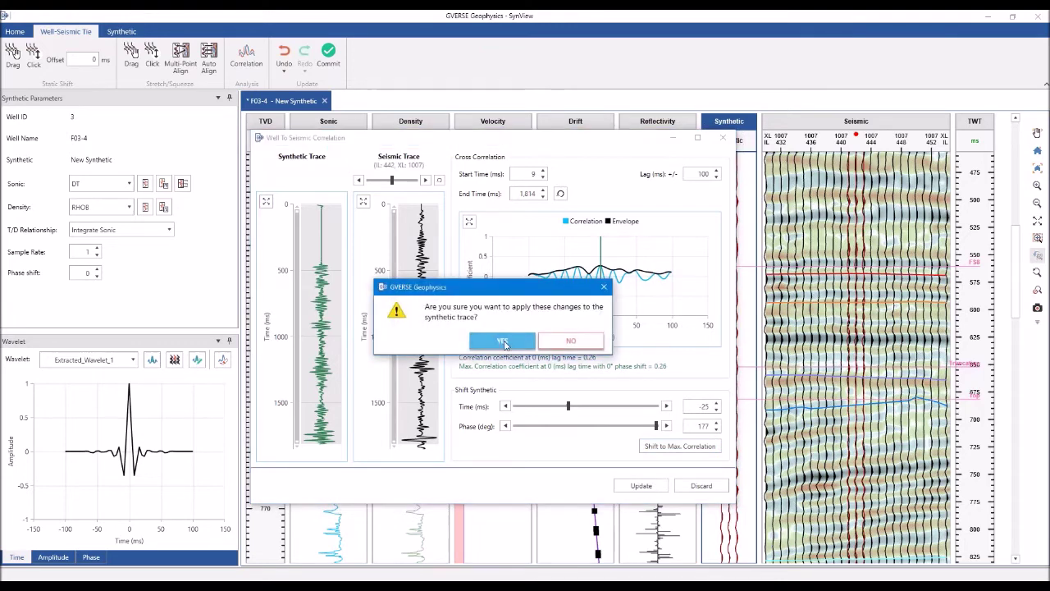
{"action": "left_click", "coordinate": [503, 341]}
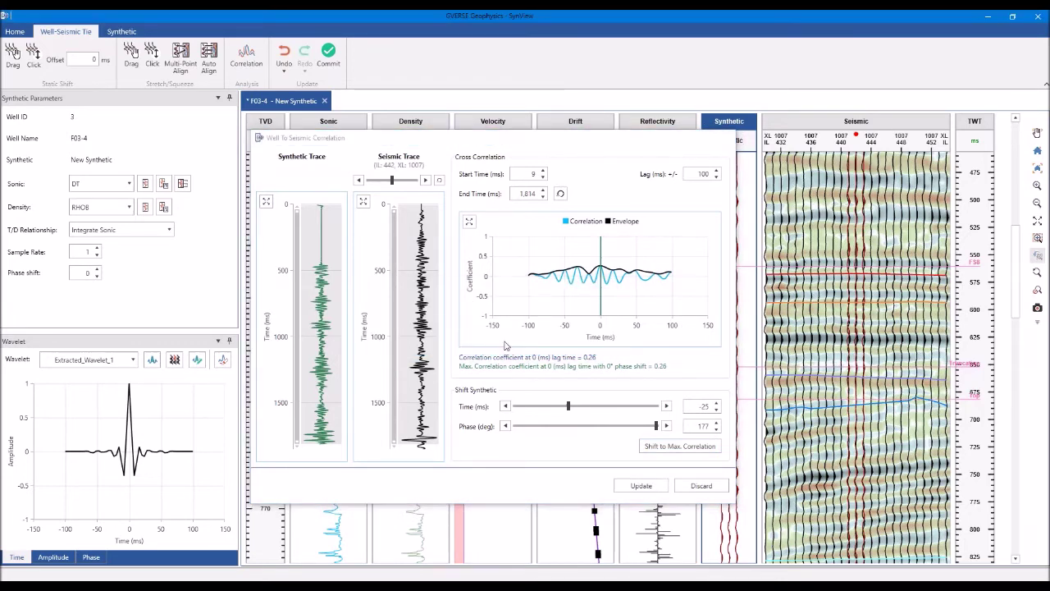
Undo the -25 ms bulk shift and set the synthetic's phase shift back to 0
{"action": "left_click", "coordinate": [287, 72]}
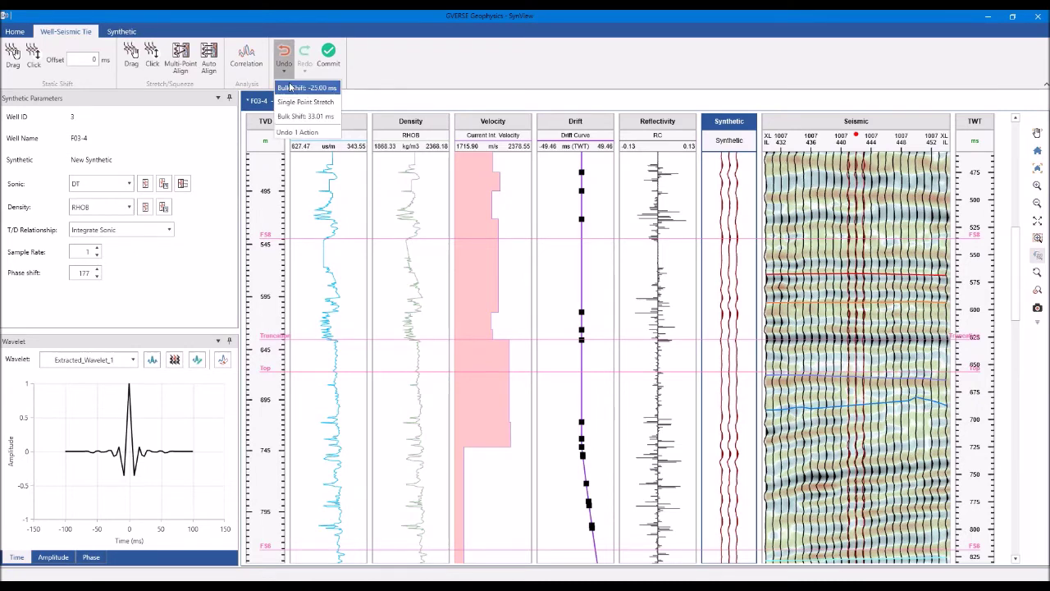
{"action": "left_click", "coordinate": [290, 87]}
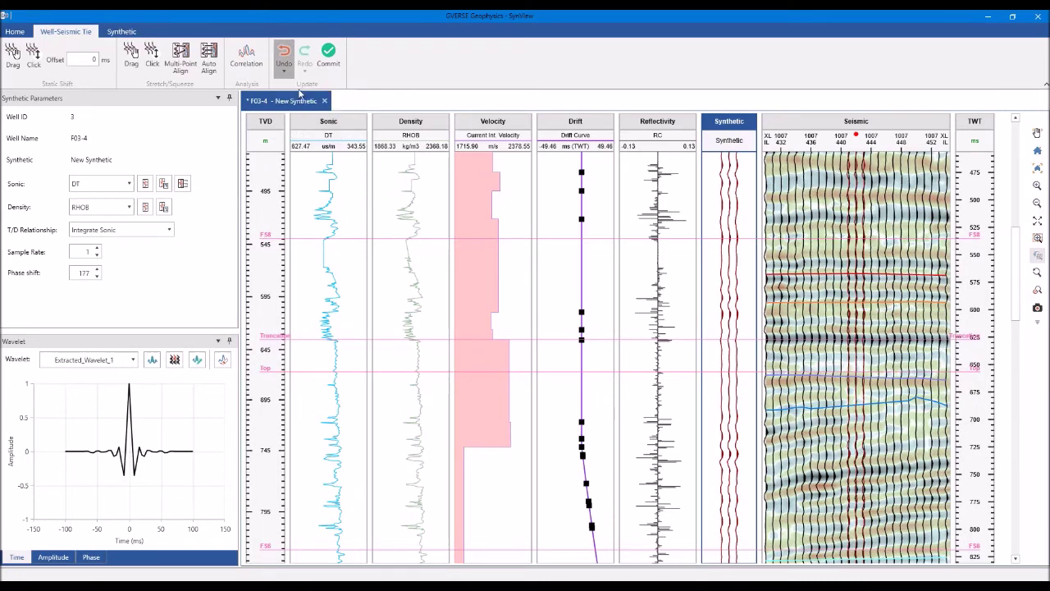
{"action": "double_click", "coordinate": [81, 275]}
{"action": "type", "text": "0"}
{"action": "key", "text": "Return"}
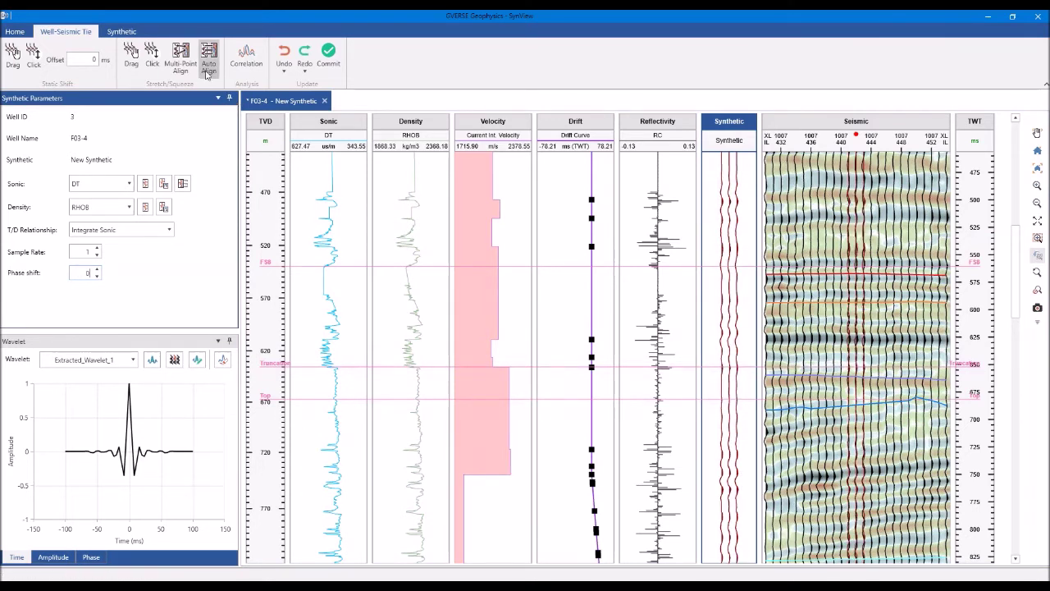
Multi-point align the synthetic to the seismic, tying about 502 to 484 ms, 541 to 558 ms, 592 to 610 ms, and a deeper event near 765 ms
{"action": "left_click", "coordinate": [180, 59]}
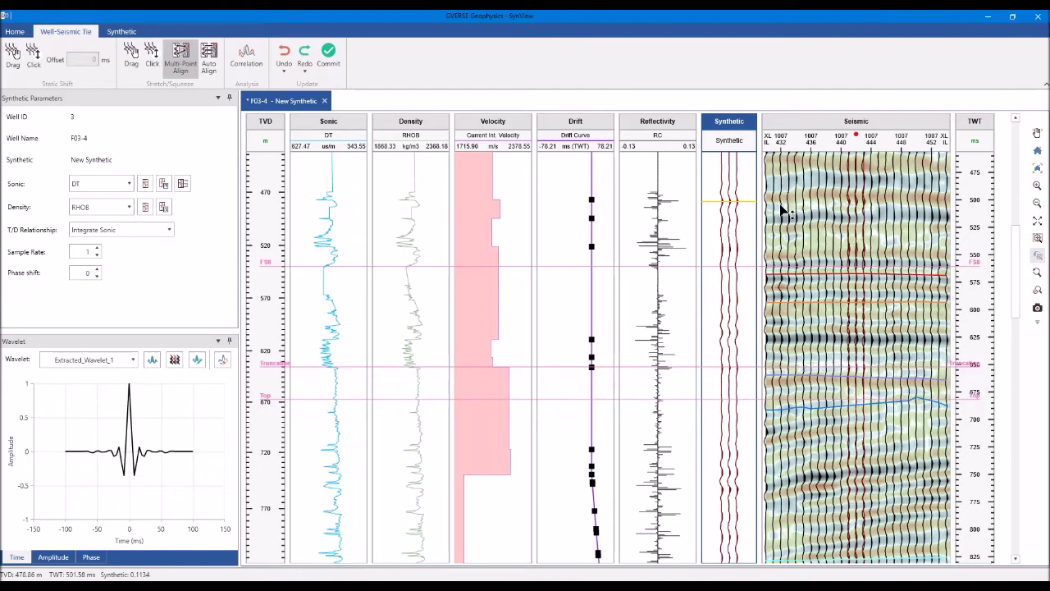
{"action": "left_click", "coordinate": [845, 193]}
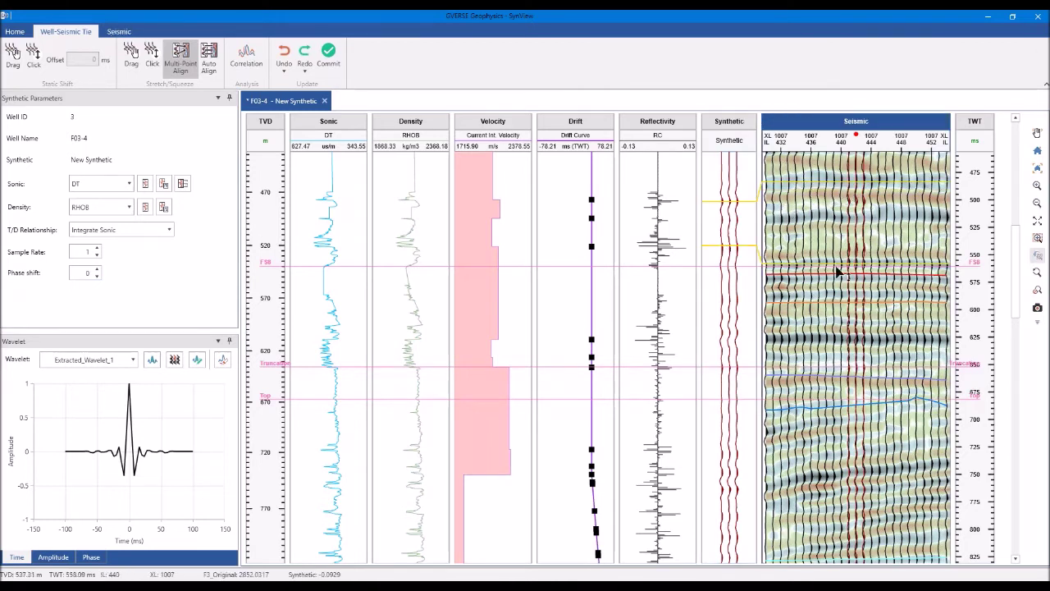
{"action": "left_click", "coordinate": [736, 303]}
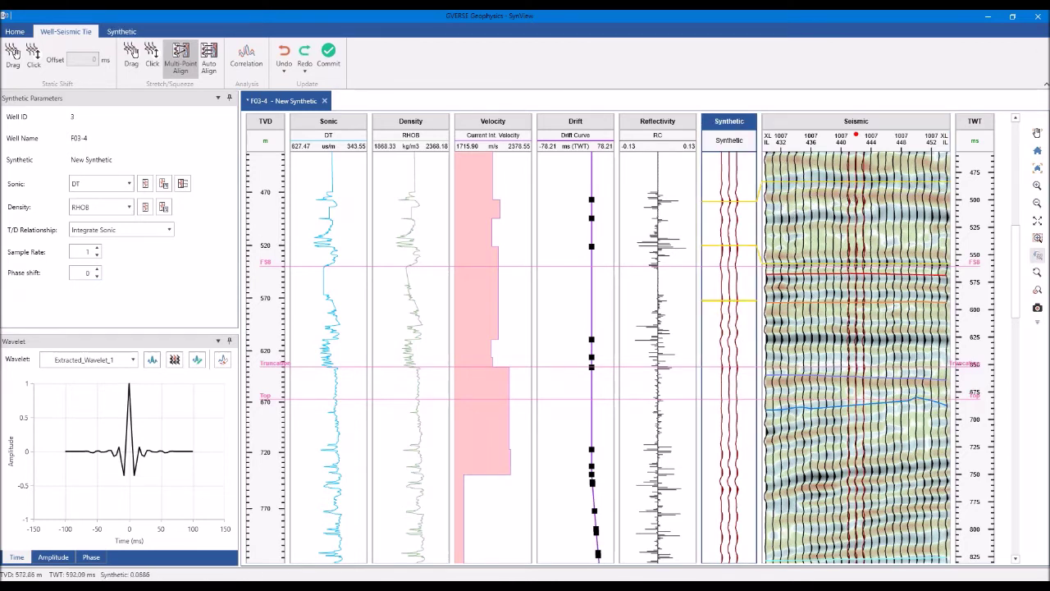
{"action": "left_click", "coordinate": [838, 321]}
{"action": "left_click", "coordinate": [858, 490]}
{"action": "double_click", "coordinate": [858, 489]}
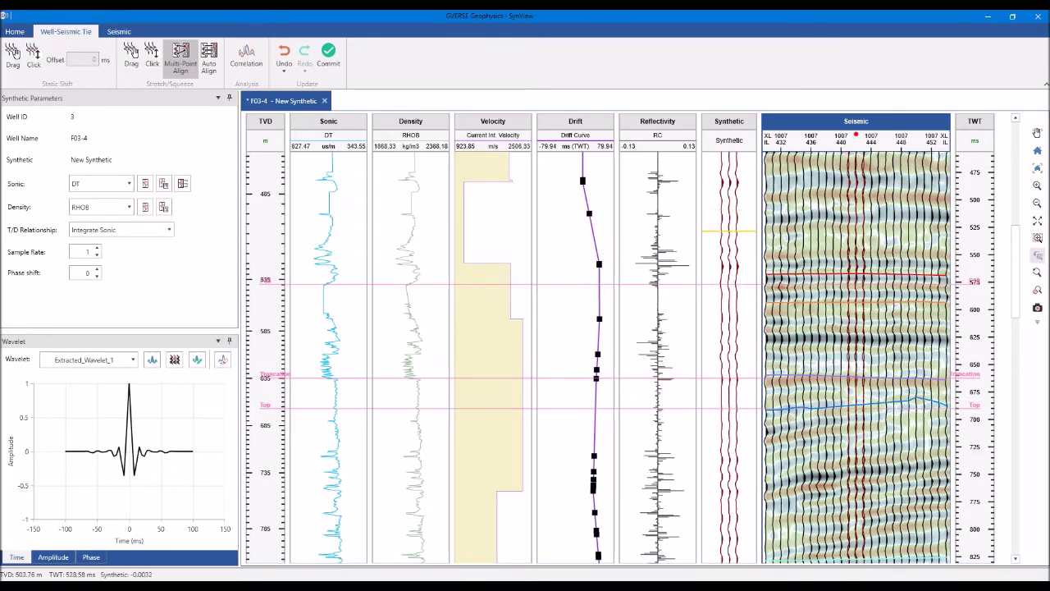
Commit the tied synthetic as a new survey named Syn_2 and close SynView to return to the 3D view
{"action": "scroll", "coordinate": [728, 235], "scroll_direction": "up", "scroll_amount": 1}
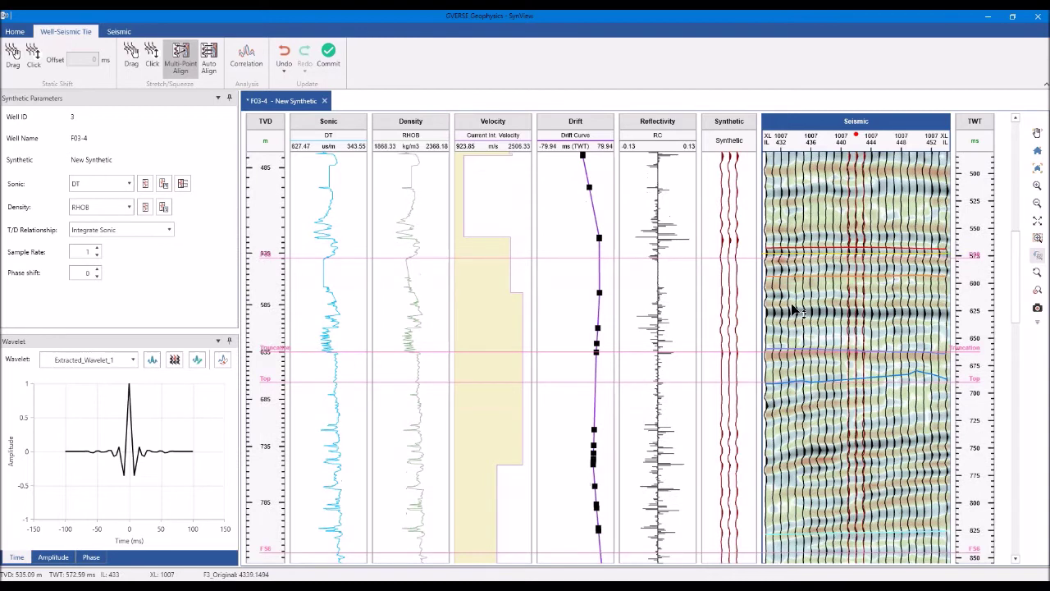
{"action": "left_click", "coordinate": [326, 59]}
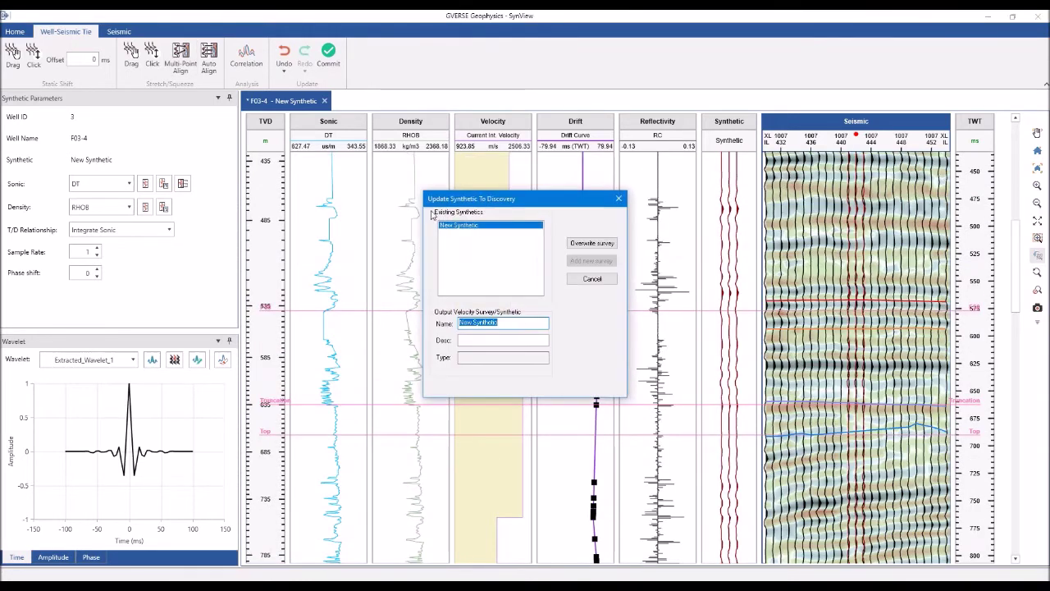
{"action": "type", "text": "Syn_"}
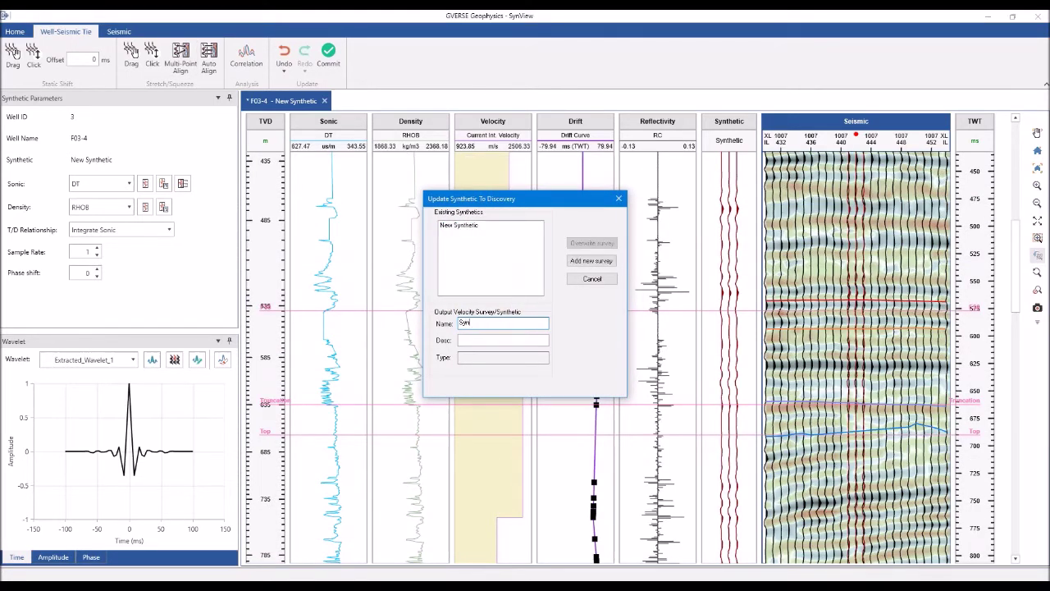
{"action": "type", "text": "2"}
{"action": "left_click", "coordinate": [567, 264]}
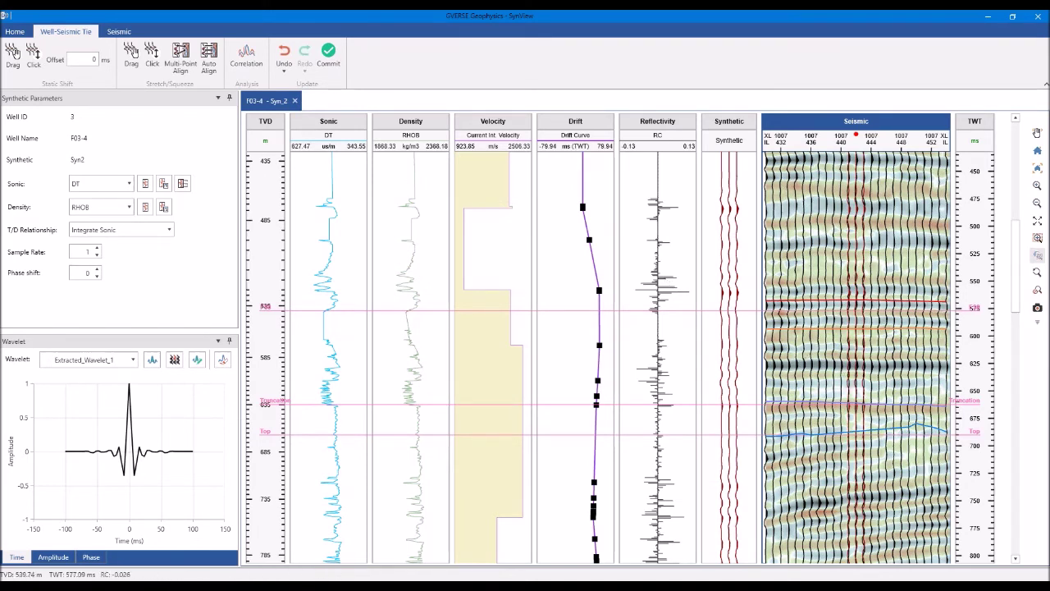
{"action": "left_click", "coordinate": [1042, 17]}
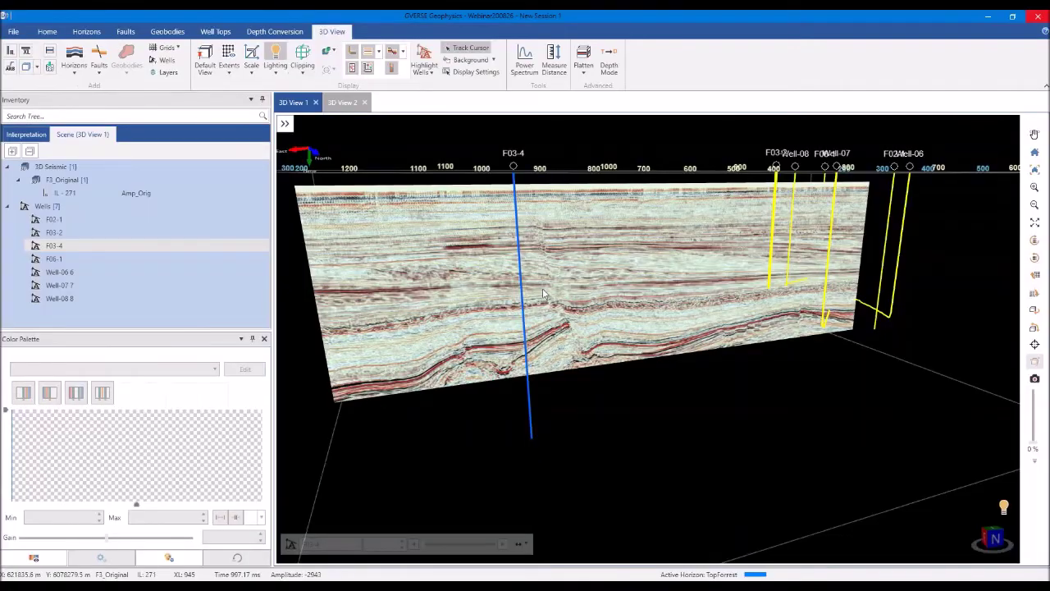
Close the color palette and open the formation tops display settings for well F03-4
{"action": "left_click_drag", "start_coordinate": [542, 345], "coordinate": [649, 337]}
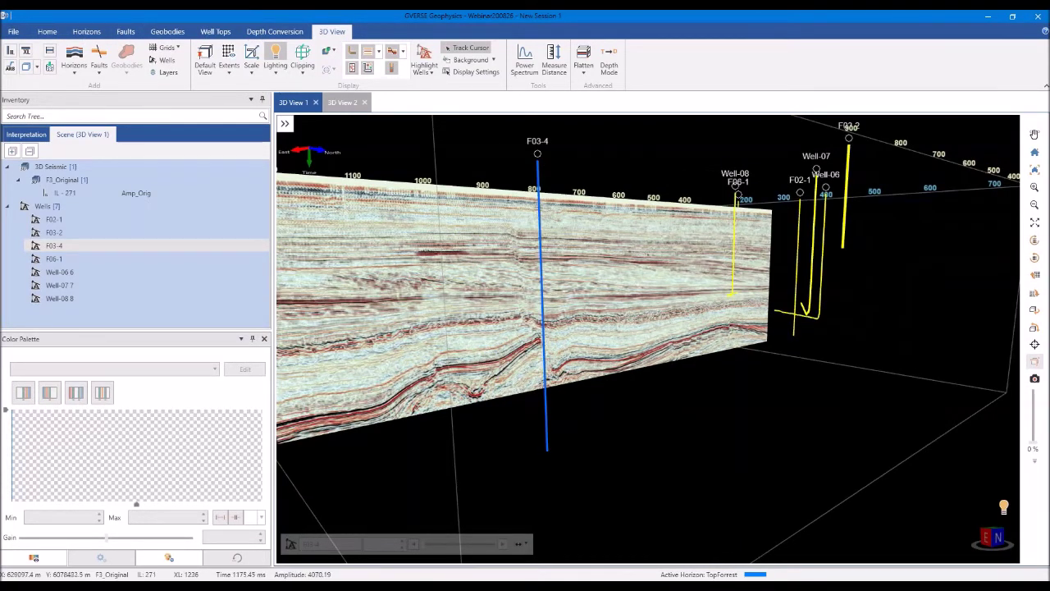
{"action": "left_click", "coordinate": [264, 340]}
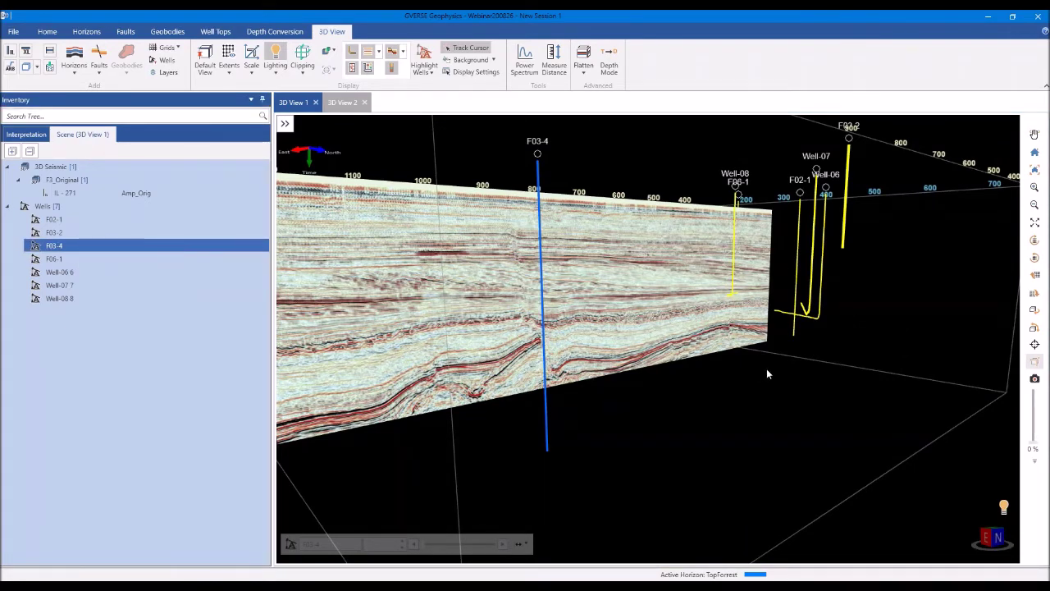
{"action": "left_click", "coordinate": [470, 71]}
{"action": "left_click_drag", "start_coordinate": [348, 294], "coordinate": [402, 323]}
{"action": "scroll", "coordinate": [353, 293], "scroll_direction": "up", "scroll_amount": 1}
{"action": "left_click", "coordinate": [823, 233]}
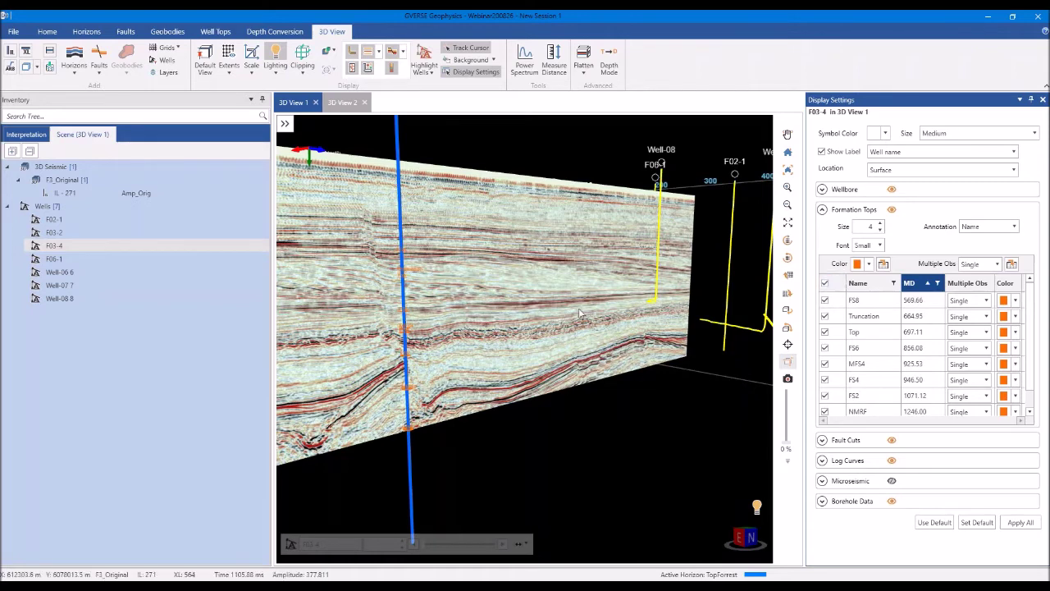
Set the F03-4 formation tops' font to Medium and their symbol size to 7
{"action": "left_click_drag", "start_coordinate": [602, 309], "coordinate": [572, 314]}
{"action": "scroll", "coordinate": [572, 314], "scroll_direction": "down", "scroll_amount": 2}
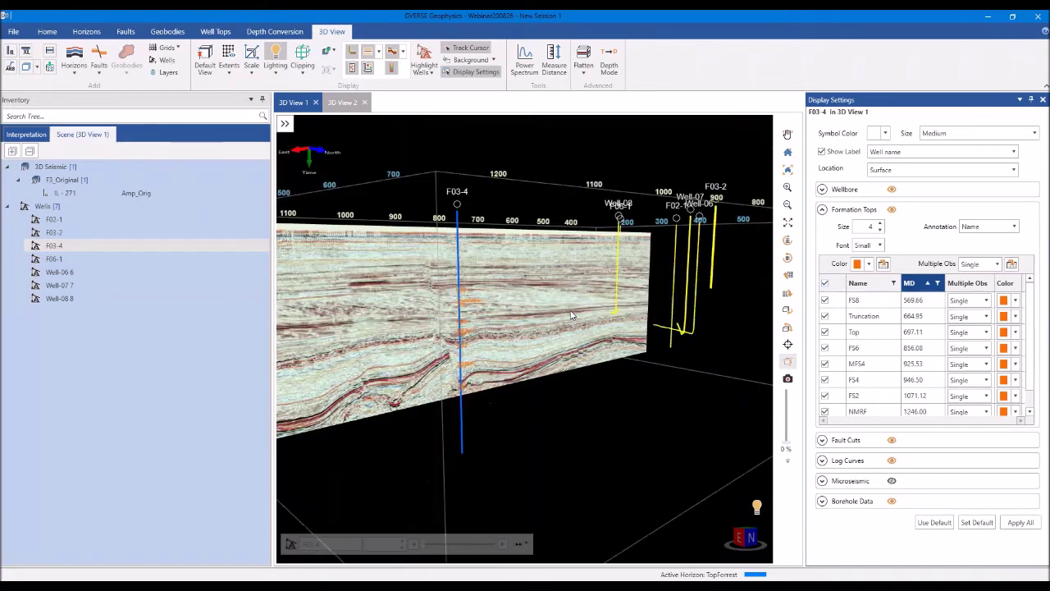
{"action": "scroll", "coordinate": [583, 314], "scroll_direction": "up", "scroll_amount": 2}
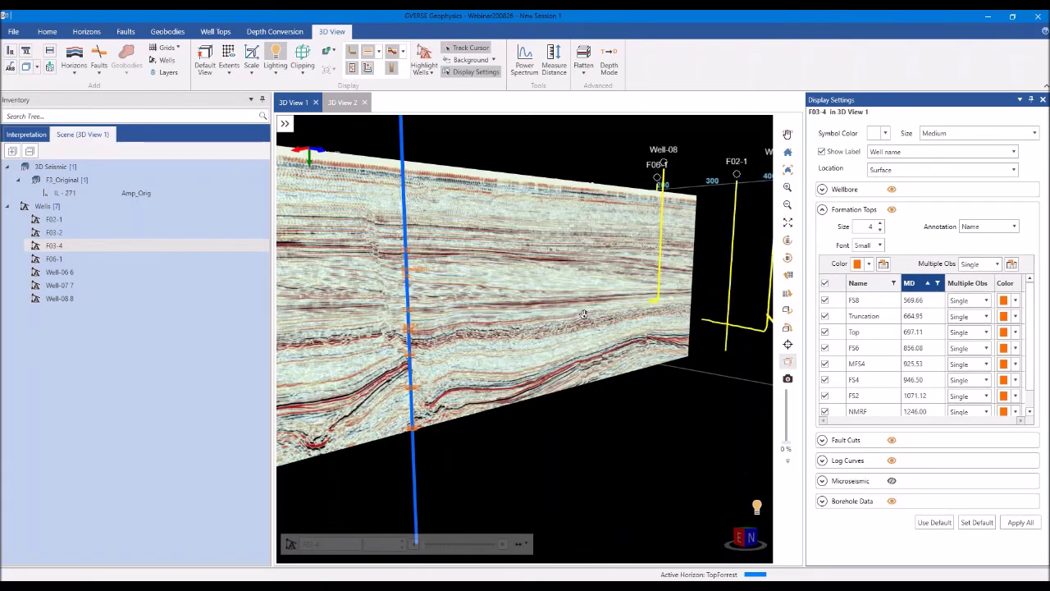
{"action": "left_click_drag", "start_coordinate": [583, 314], "coordinate": [574, 319]}
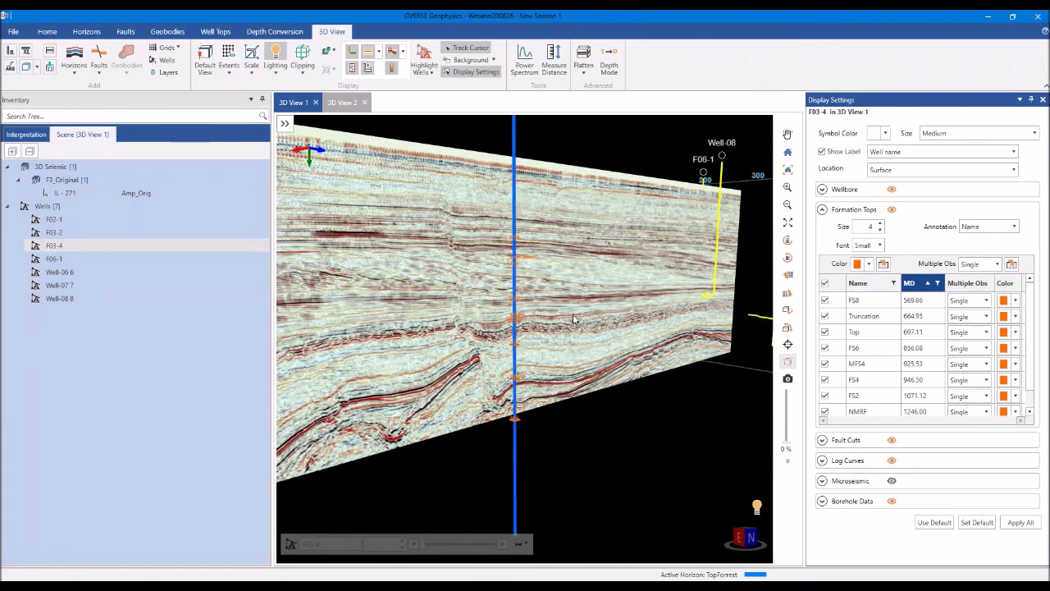
{"action": "scroll", "coordinate": [574, 319], "scroll_direction": "up", "scroll_amount": 1}
{"action": "left_click", "coordinate": [870, 245]}
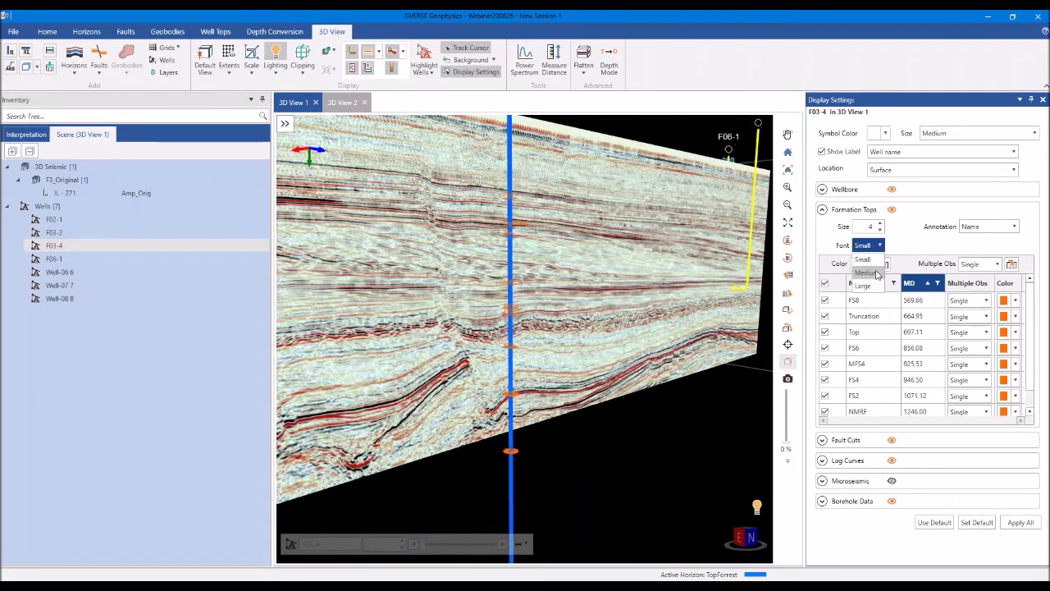
{"action": "left_click", "coordinate": [870, 273]}
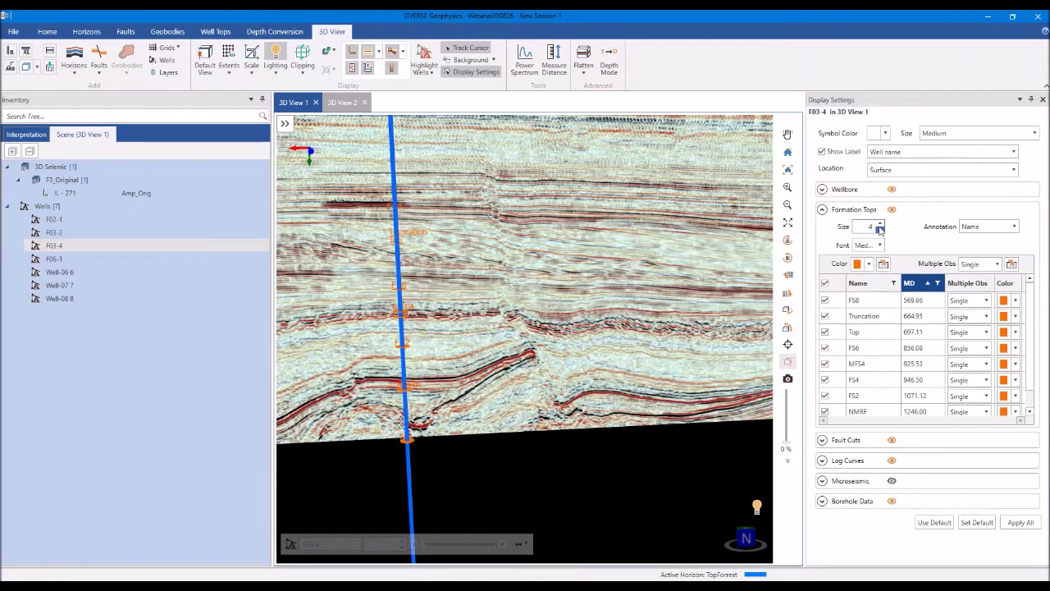
{"action": "left_click", "coordinate": [880, 223]}
{"action": "left_click", "coordinate": [881, 223]}
{"action": "left_click", "coordinate": [881, 224]}
Add the source to the name in the F03-4 formation top annotations
{"action": "left_click", "coordinate": [988, 226]}
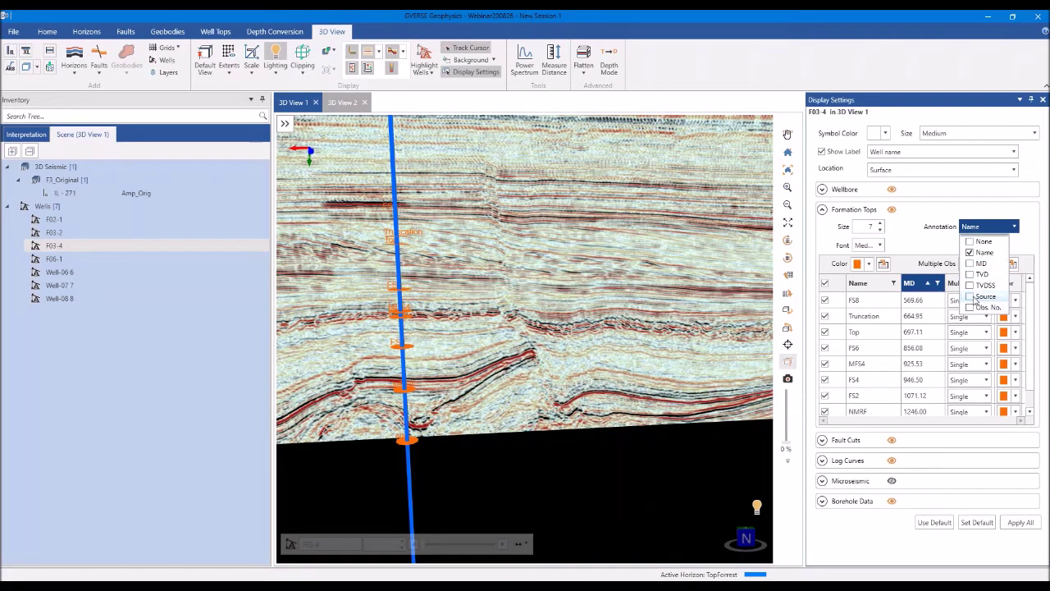
{"action": "left_click", "coordinate": [974, 301]}
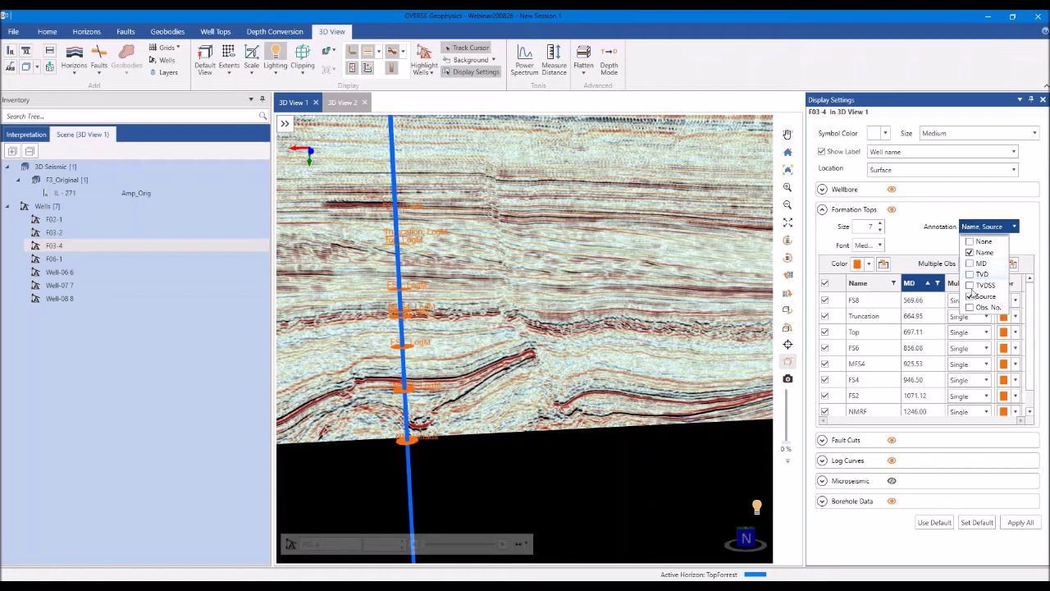
{"action": "left_click", "coordinate": [398, 269]}
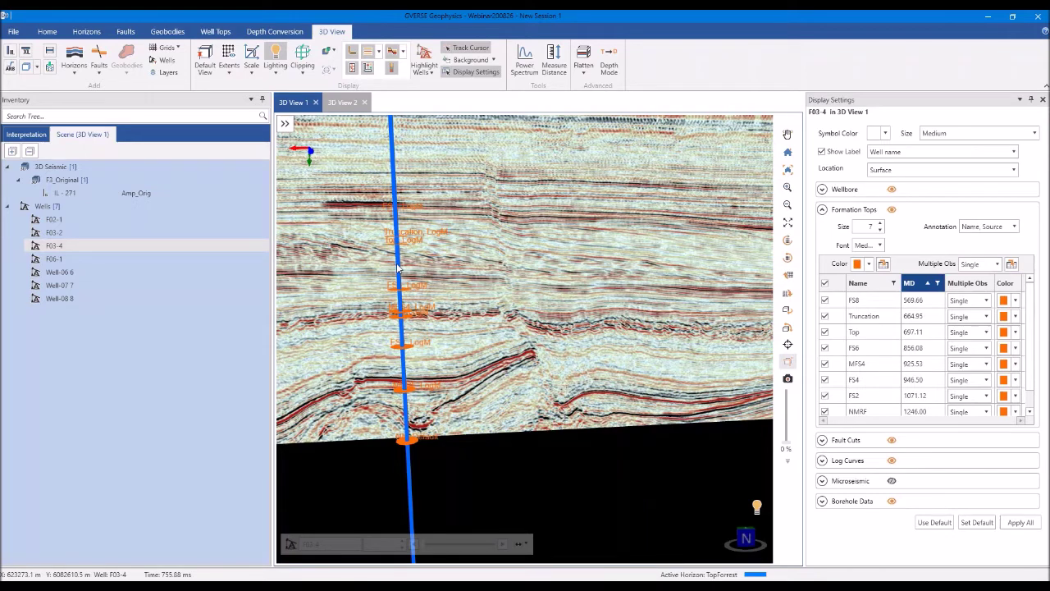
{"action": "left_click_drag", "start_coordinate": [398, 269], "coordinate": [429, 271]}
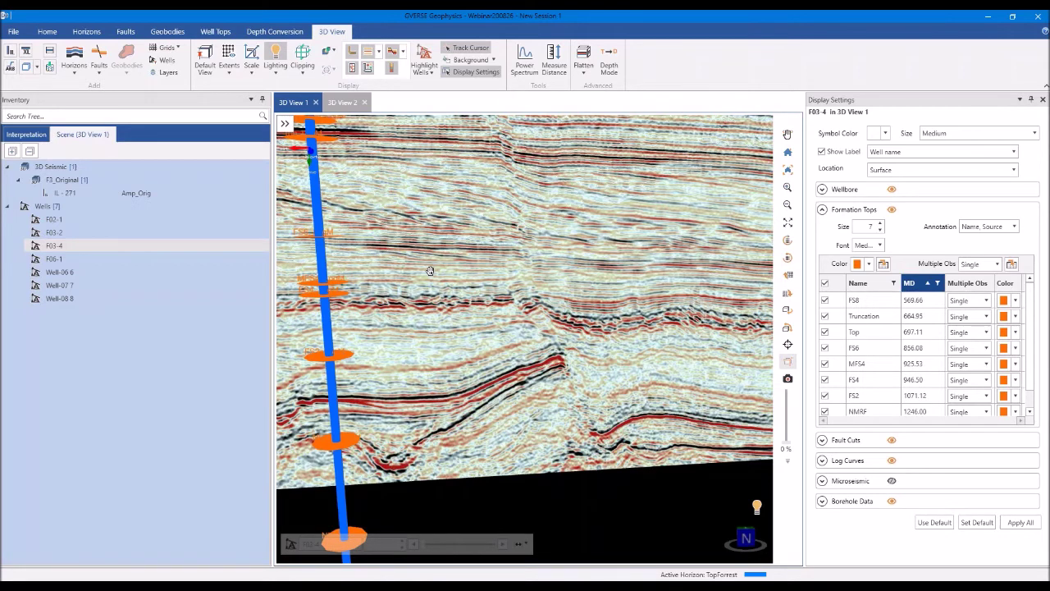
Adjust the FS2 formation top pick on well F03-4 to a measured depth of 1095.46
{"action": "left_click_drag", "start_coordinate": [430, 270], "coordinate": [215, 47]}
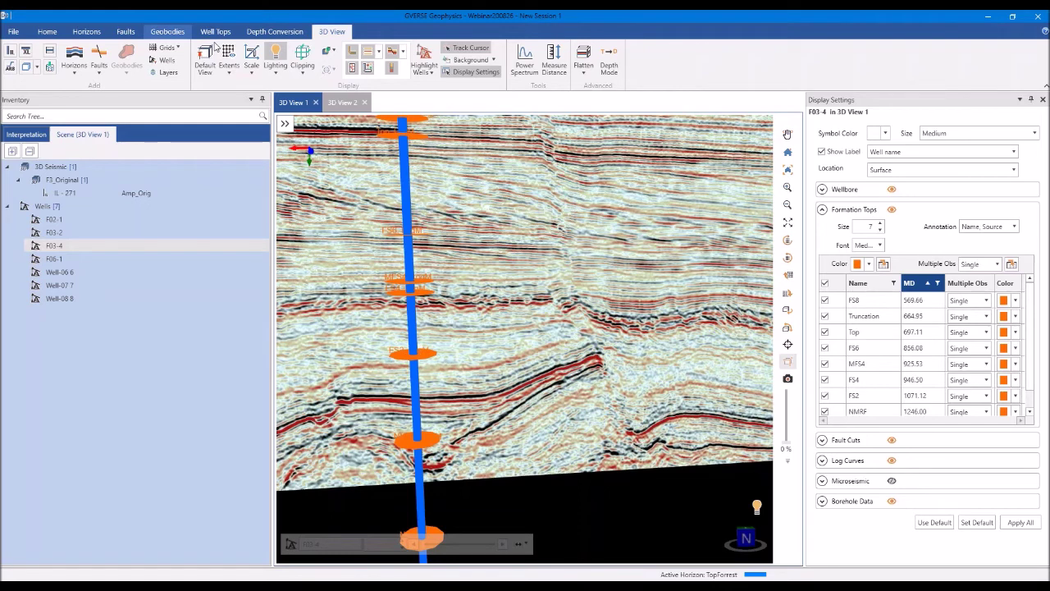
{"action": "left_click", "coordinate": [215, 32]}
{"action": "left_click", "coordinate": [224, 65]}
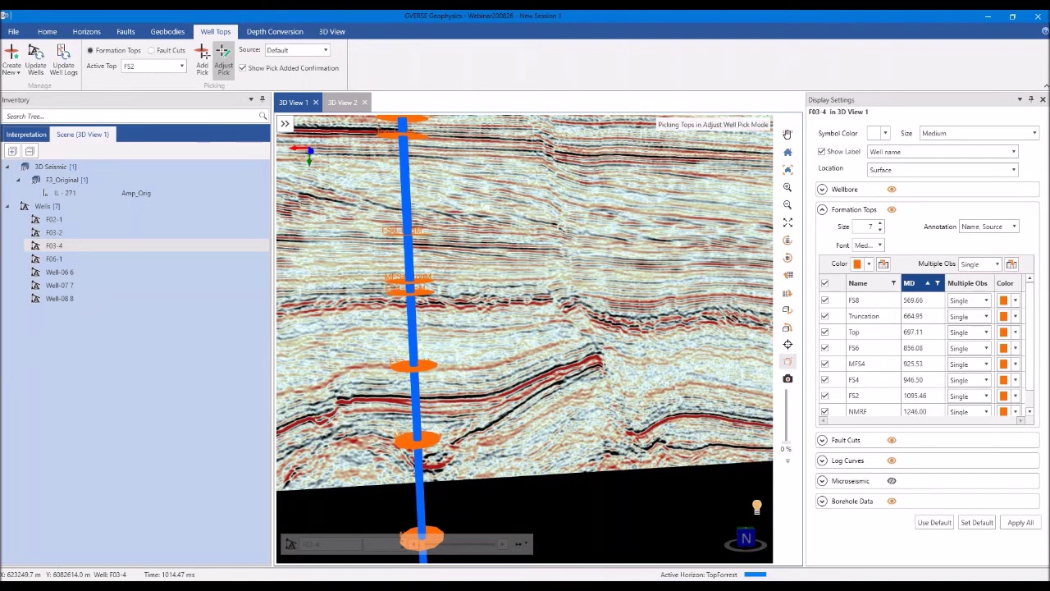
Display crossline 1007 of the F3_Original seismic through well F03-4 and bring its tops into close view
{"action": "right_click", "coordinate": [415, 236]}
{"action": "left_click", "coordinate": [491, 379]}
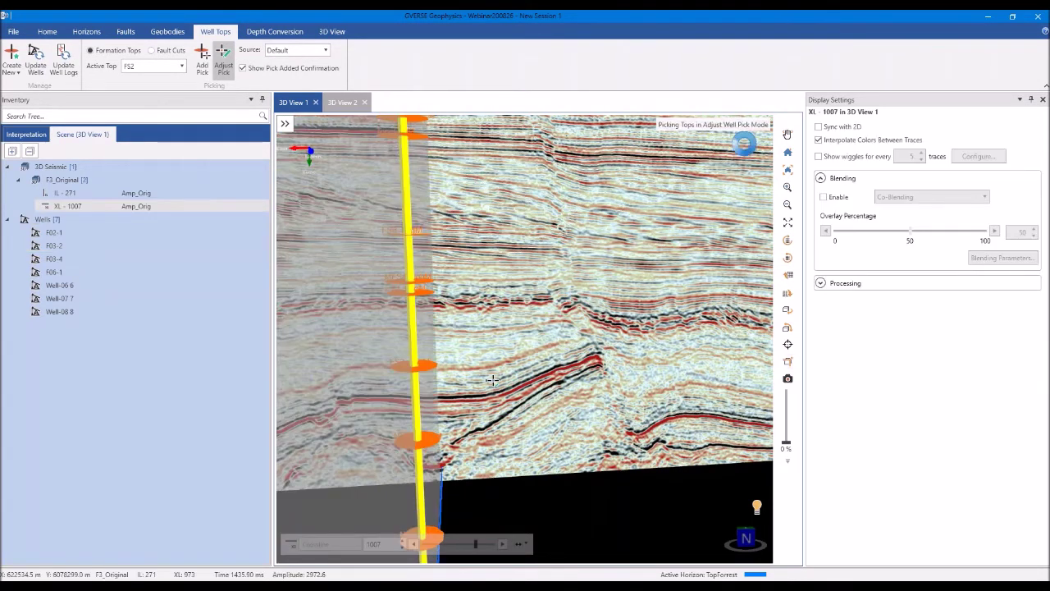
{"action": "left_click_drag", "start_coordinate": [492, 380], "coordinate": [465, 374]}
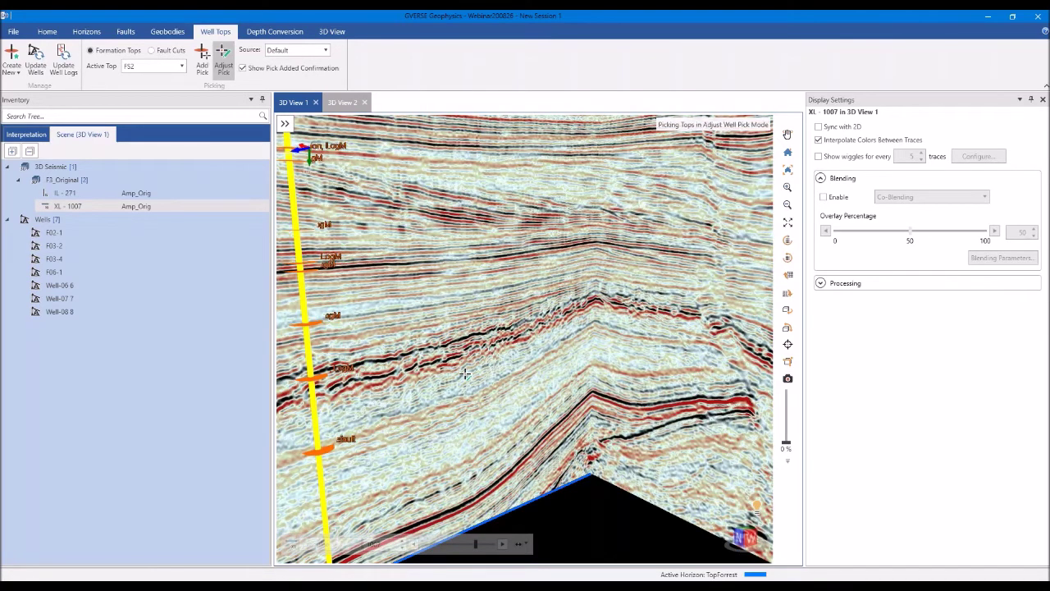
{"action": "left_click_drag", "start_coordinate": [465, 374], "coordinate": [416, 281]}
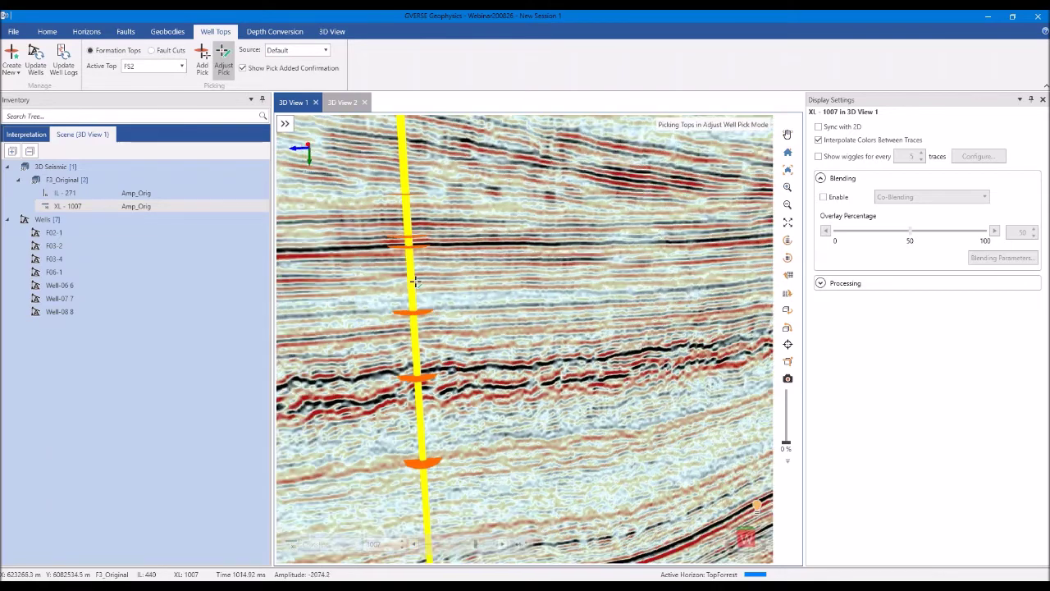
Show the Synthetic as line curve 1 in the log curves display along well F03-4
{"action": "left_click", "coordinate": [411, 283]}
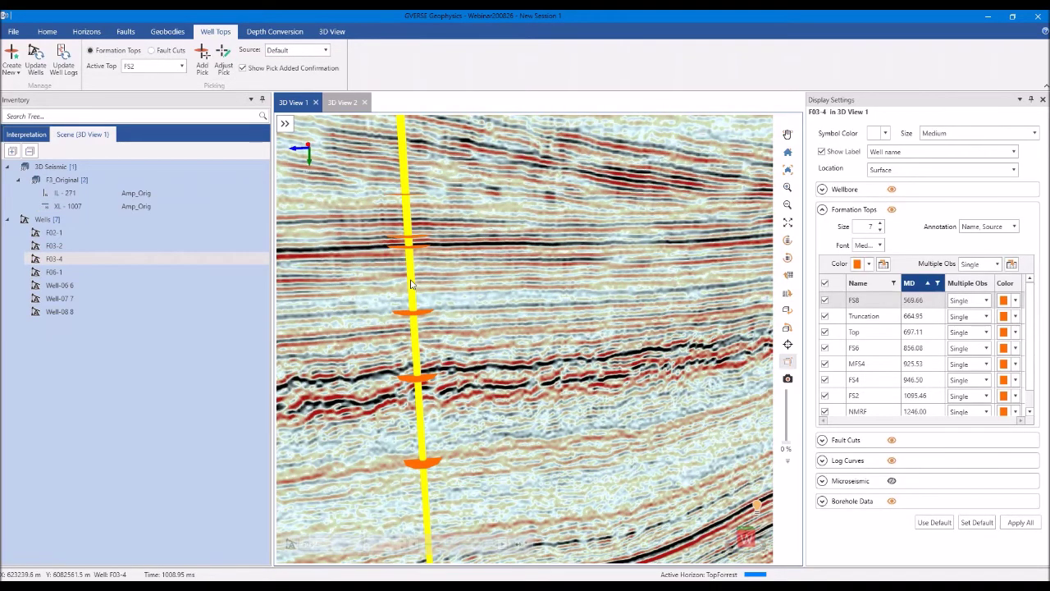
{"action": "left_click_drag", "start_coordinate": [411, 283], "coordinate": [447, 280]}
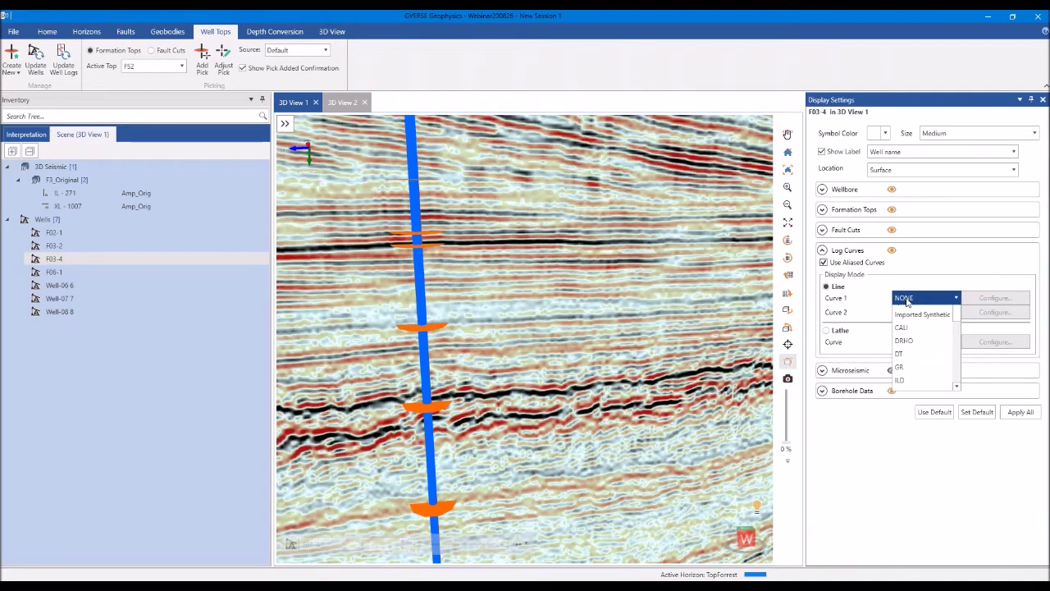
{"action": "left_click", "coordinate": [912, 314]}
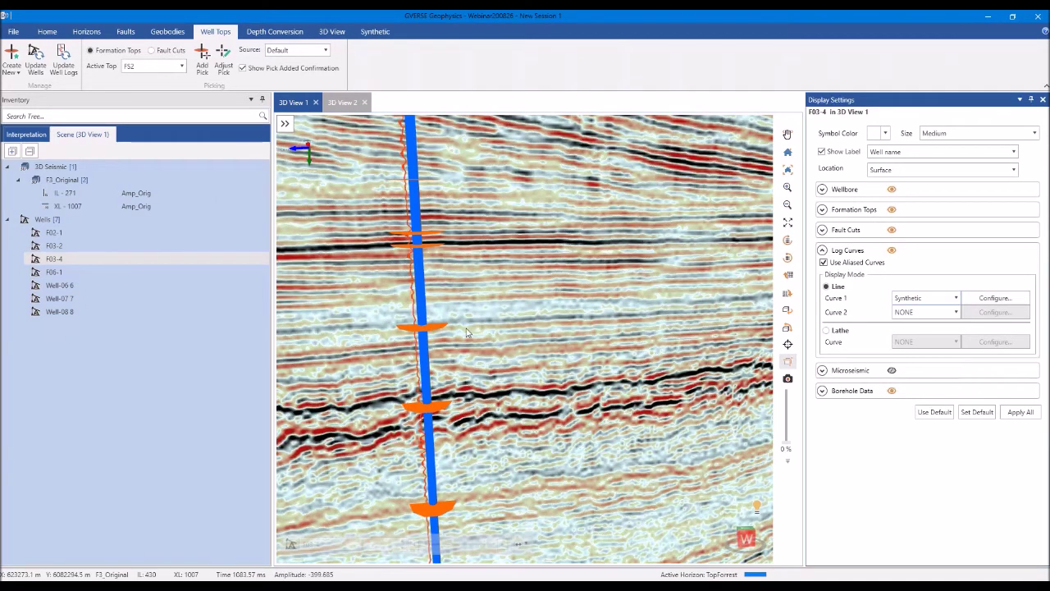
{"action": "left_click_drag", "start_coordinate": [466, 333], "coordinate": [507, 343]}
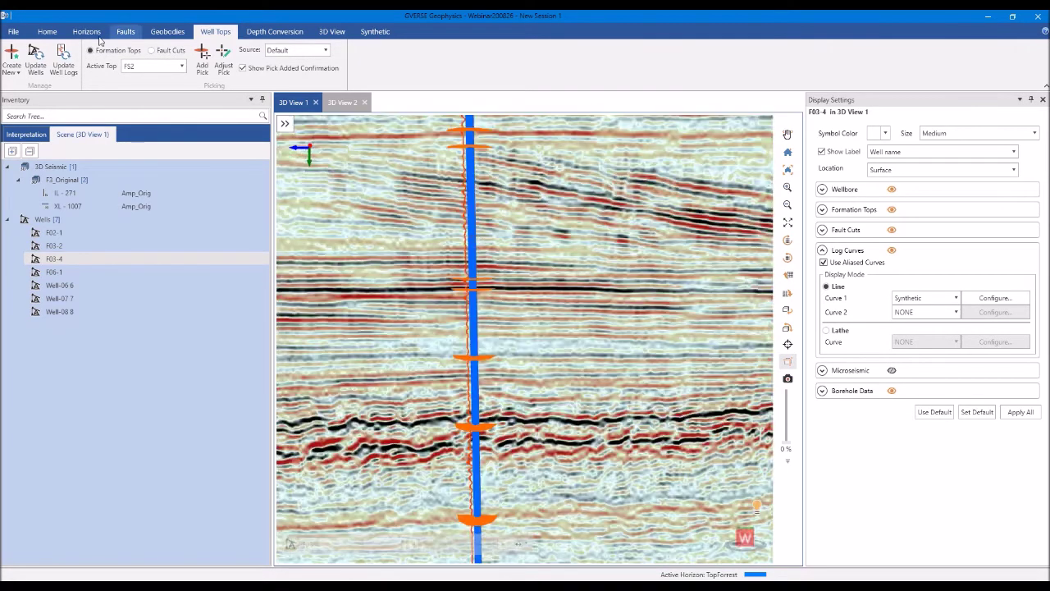
Define a new horizon named H1 with a yellow color, leaving its formation at NONE
{"action": "left_click", "coordinate": [86, 31]}
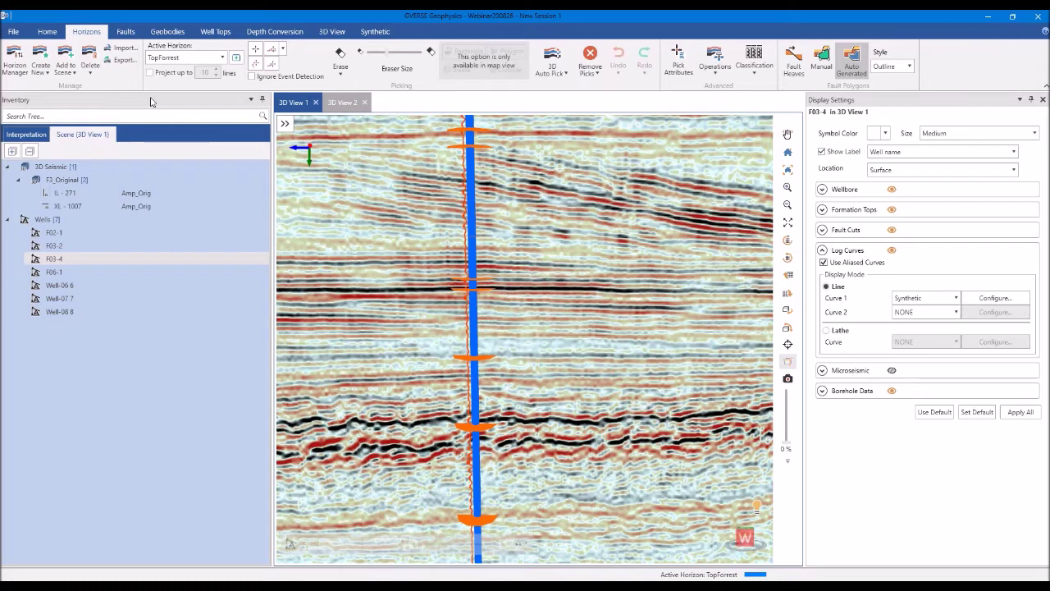
{"action": "left_click", "coordinate": [31, 69]}
{"action": "type", "text": "H1"}
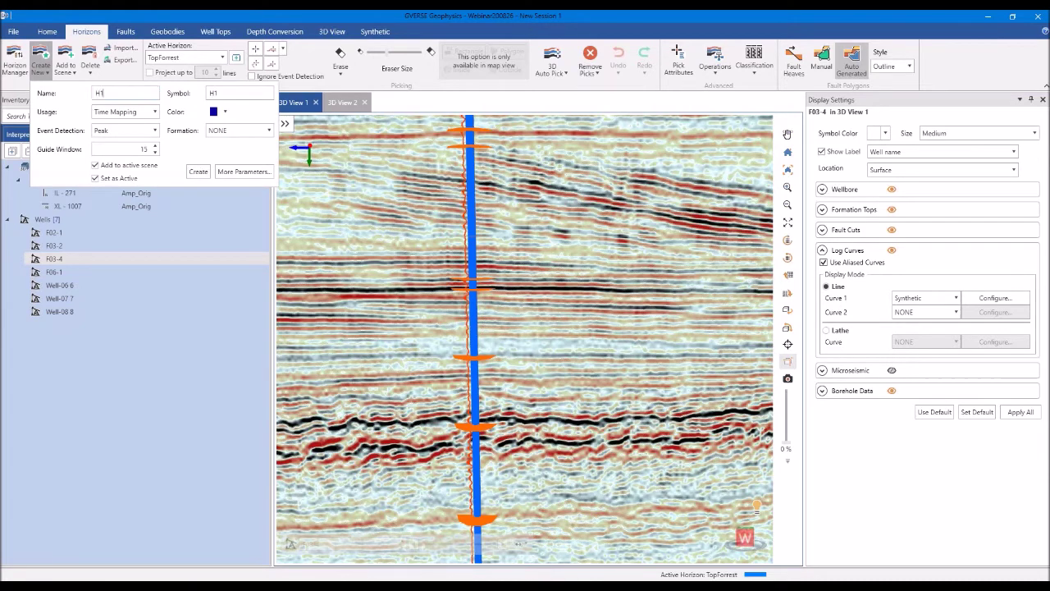
{"action": "left_click", "coordinate": [225, 112]}
{"action": "left_click", "coordinate": [268, 183]}
{"action": "left_click", "coordinate": [232, 133]}
{"action": "left_click", "coordinate": [232, 134]}
Review the advanced pick parameters of horizon H1 and create it
{"action": "left_click", "coordinate": [242, 173]}
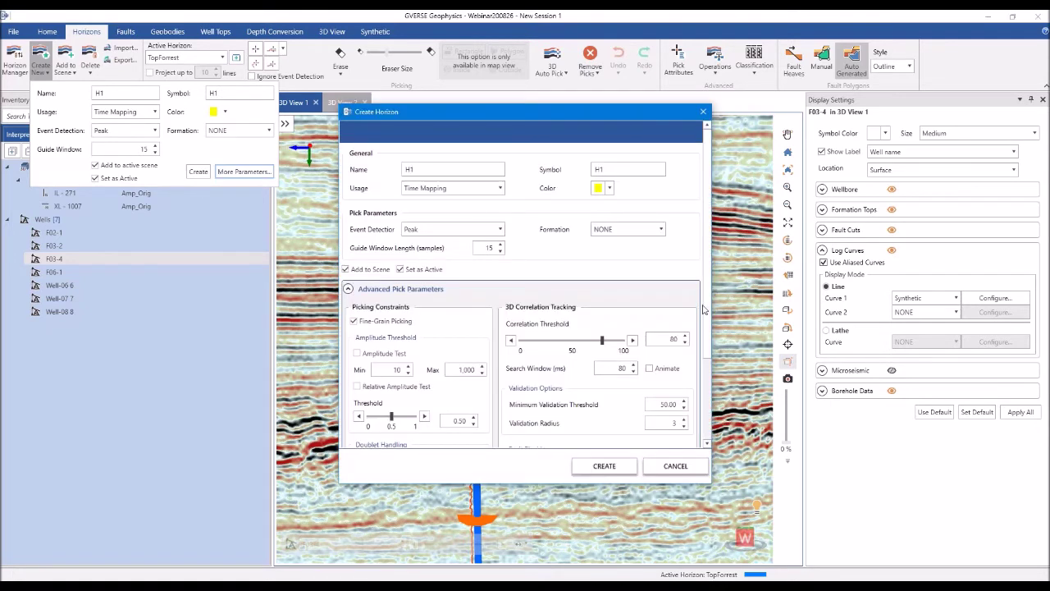
{"action": "left_click_drag", "start_coordinate": [704, 310], "coordinate": [706, 402]}
{"action": "scroll", "coordinate": [706, 398], "scroll_direction": "down", "scroll_amount": 1}
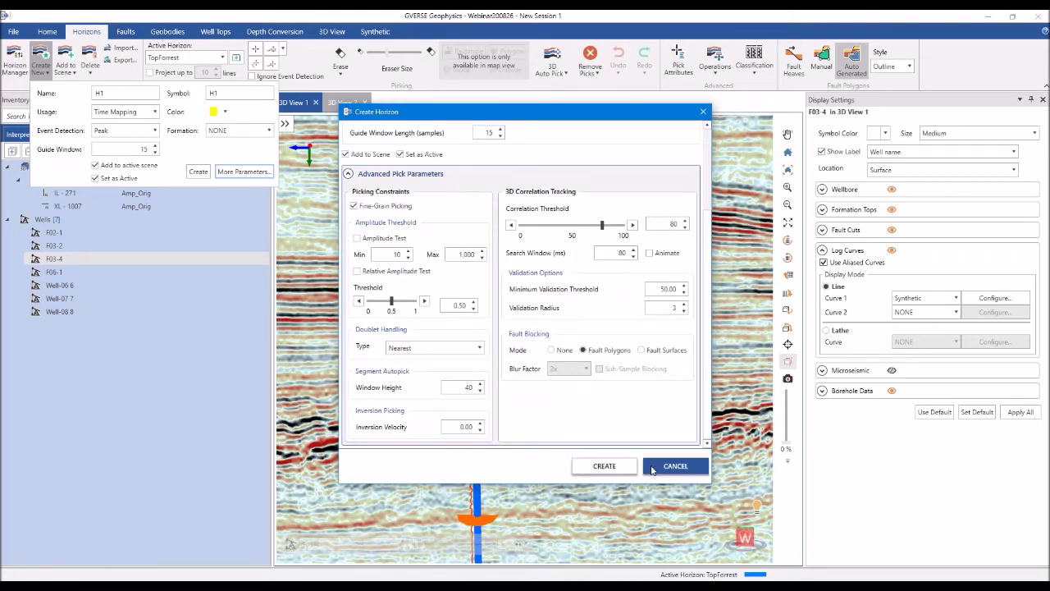
{"action": "left_click", "coordinate": [605, 466]}
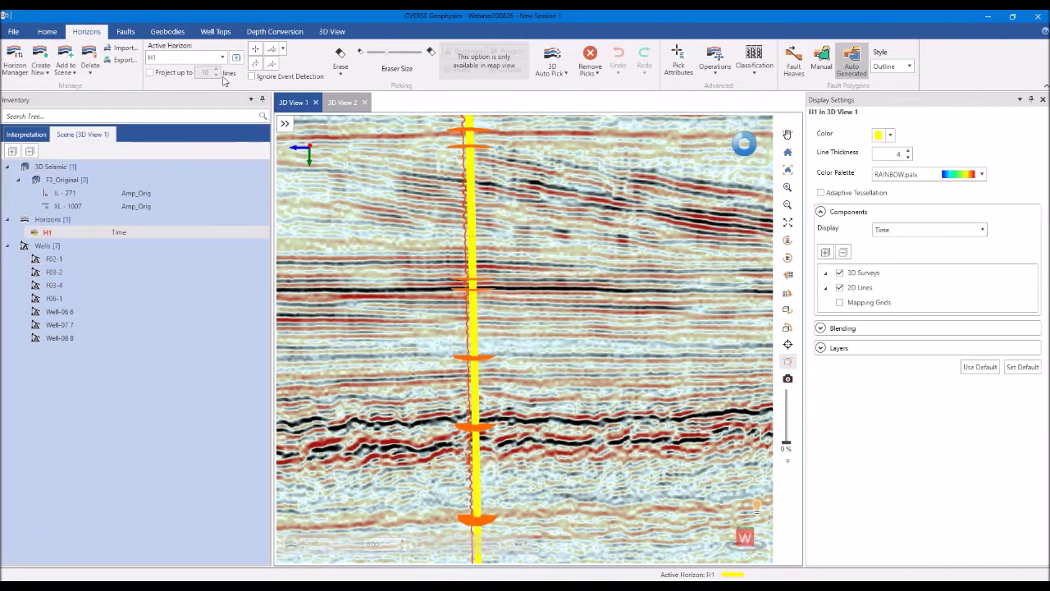
Check the list of active horizons, keep H1 as the active one, and close its display settings
{"action": "left_click", "coordinate": [221, 57]}
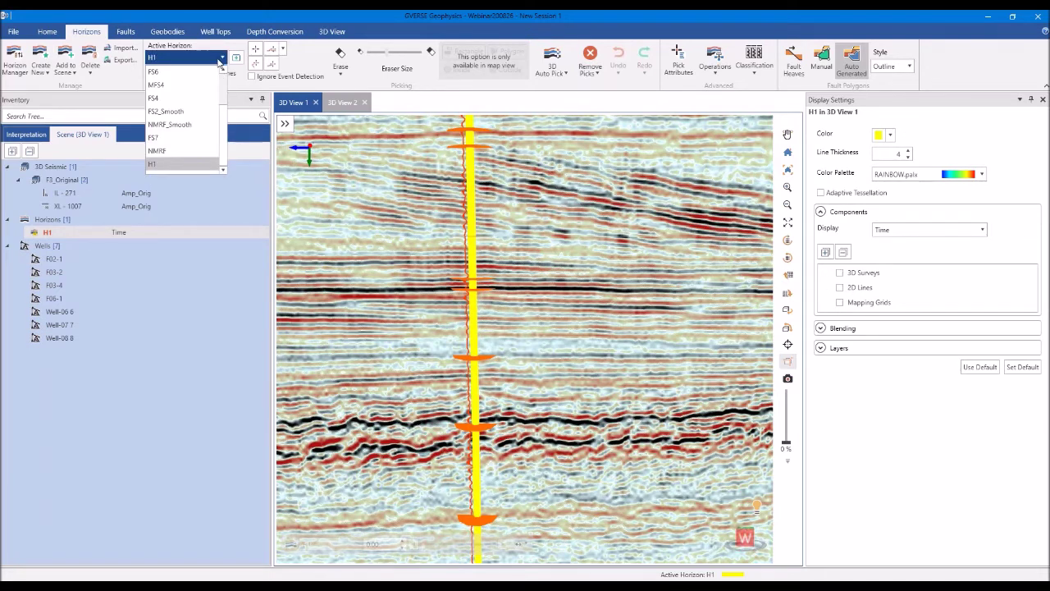
{"action": "left_click", "coordinate": [219, 61]}
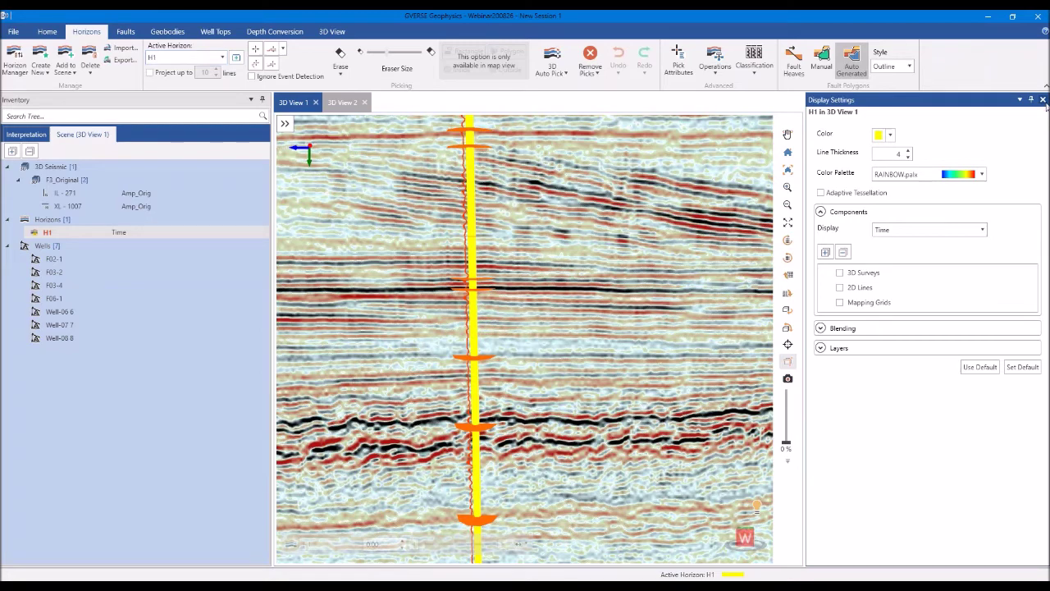
{"action": "left_click", "coordinate": [1043, 100]}
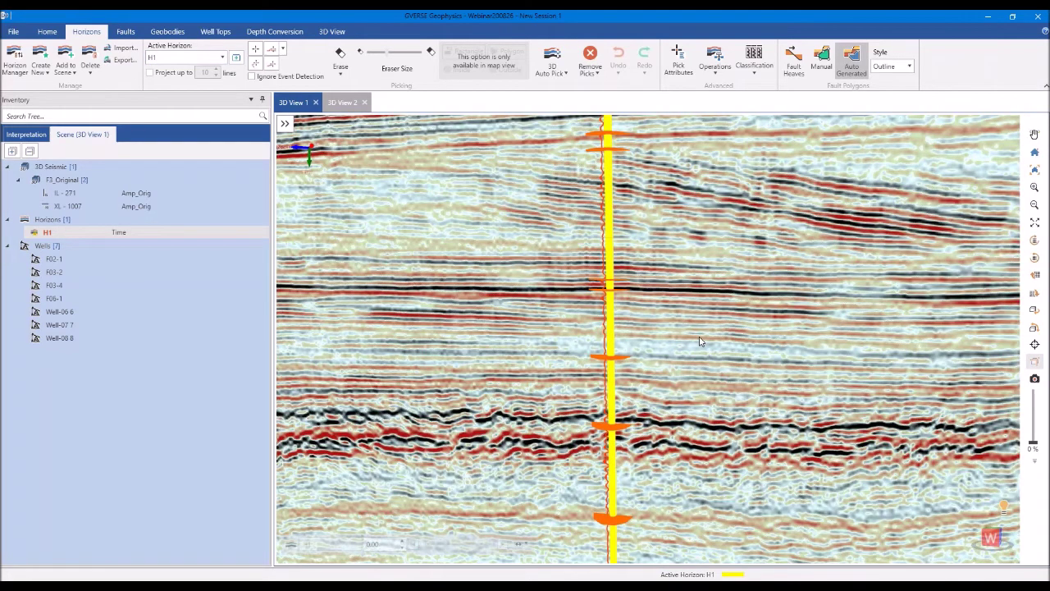
Pick horizon H1 in Polygon Pick mode along the strong black event crossing well F03-4 on crossline 1007
{"action": "scroll", "coordinate": [700, 341], "scroll_direction": "up", "scroll_amount": 2}
{"action": "left_click", "coordinate": [255, 64]}
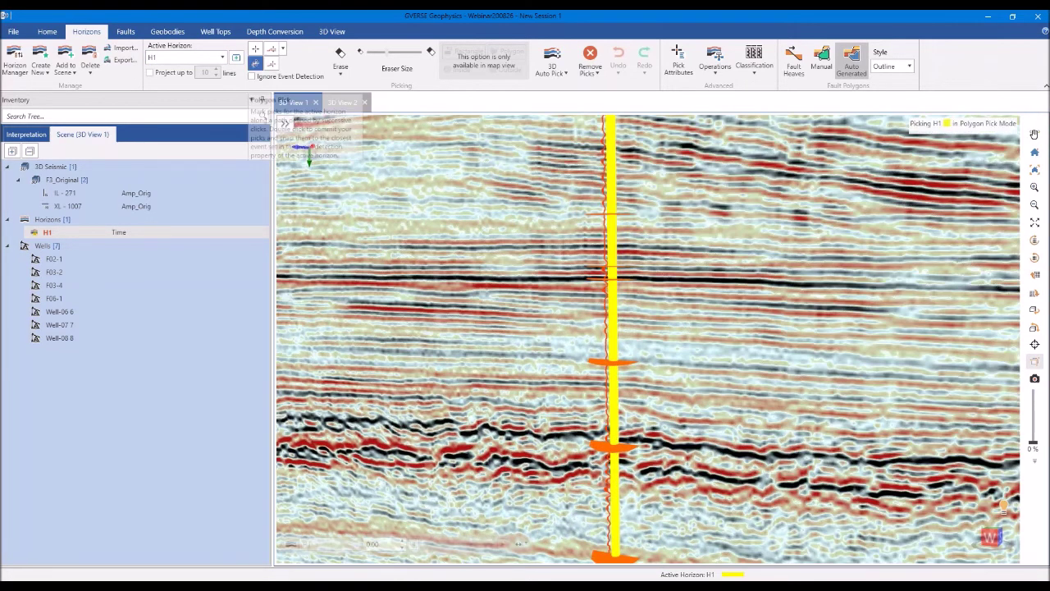
{"action": "left_click", "coordinate": [375, 280]}
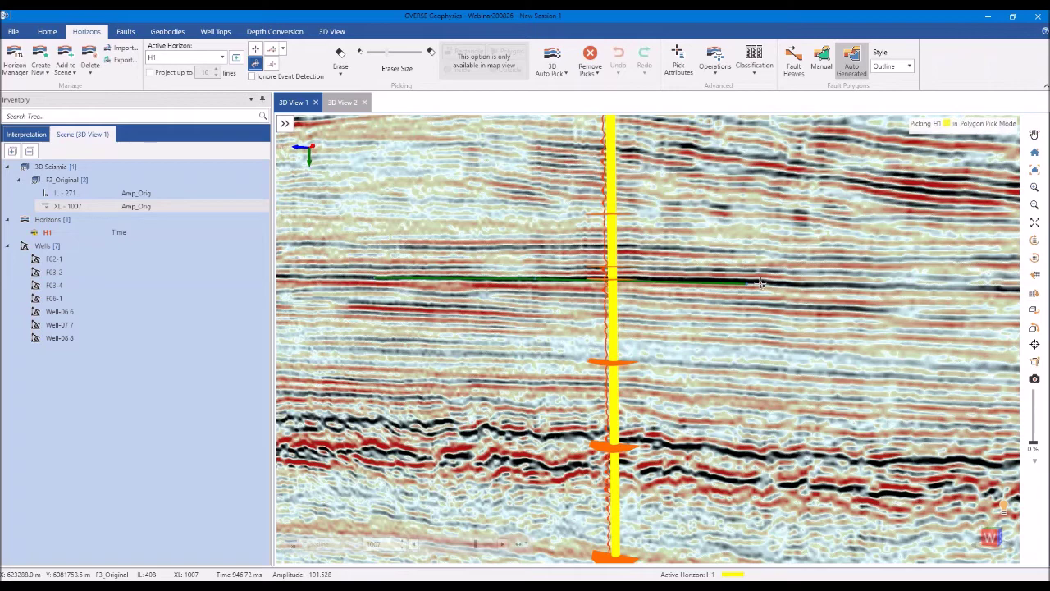
{"action": "double_click", "coordinate": [987, 295]}
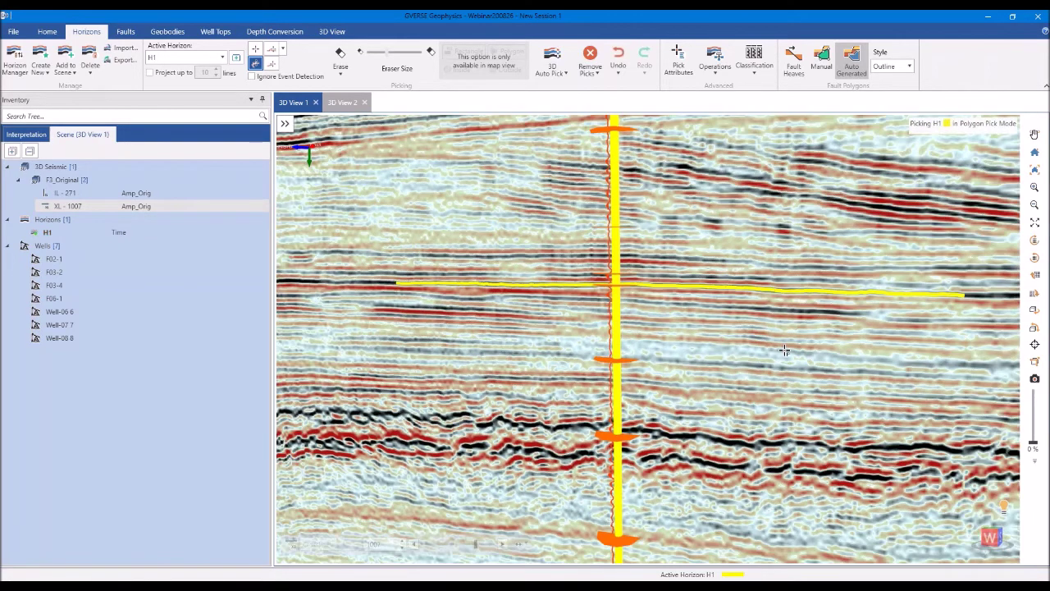
Remove inline 271 of the F3_Original seismic from the 3D scene
{"action": "scroll", "coordinate": [712, 361], "scroll_direction": "down", "scroll_amount": 3}
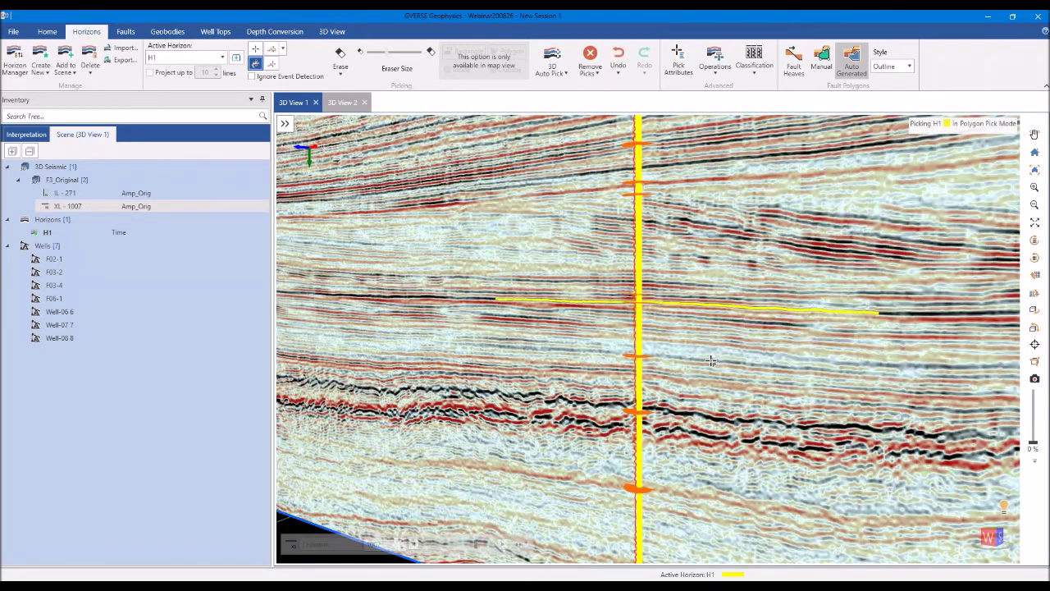
{"action": "scroll", "coordinate": [712, 361], "scroll_direction": "down", "scroll_amount": 2}
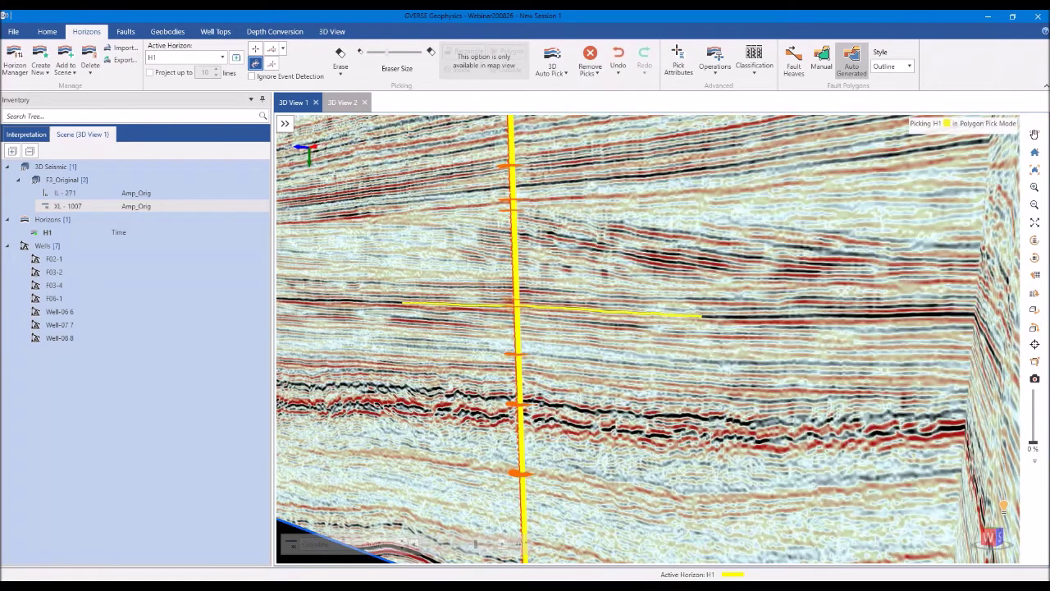
{"action": "right_click", "coordinate": [609, 43]}
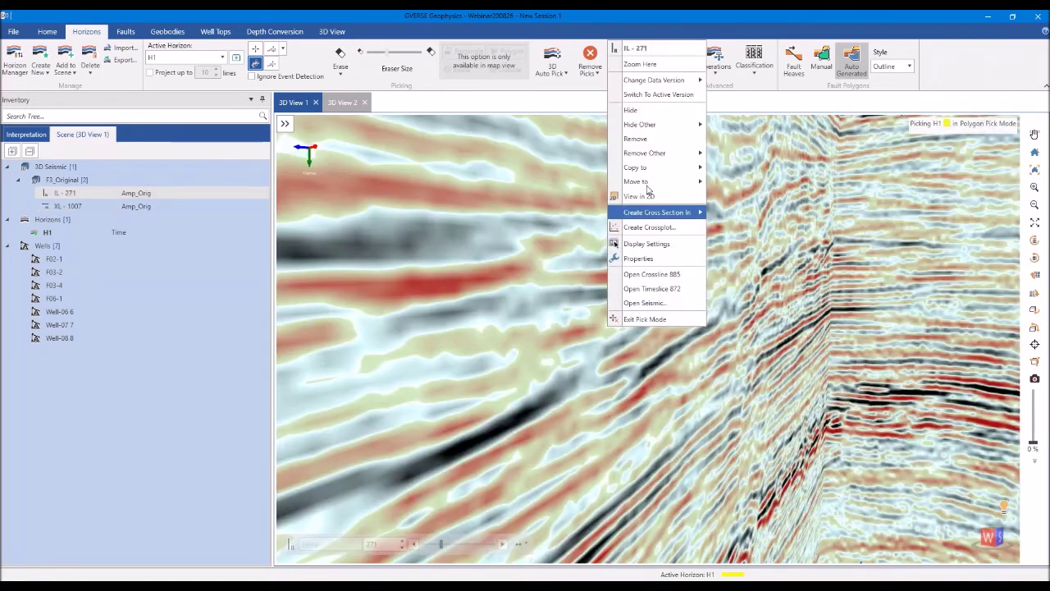
{"action": "left_click", "coordinate": [636, 139]}
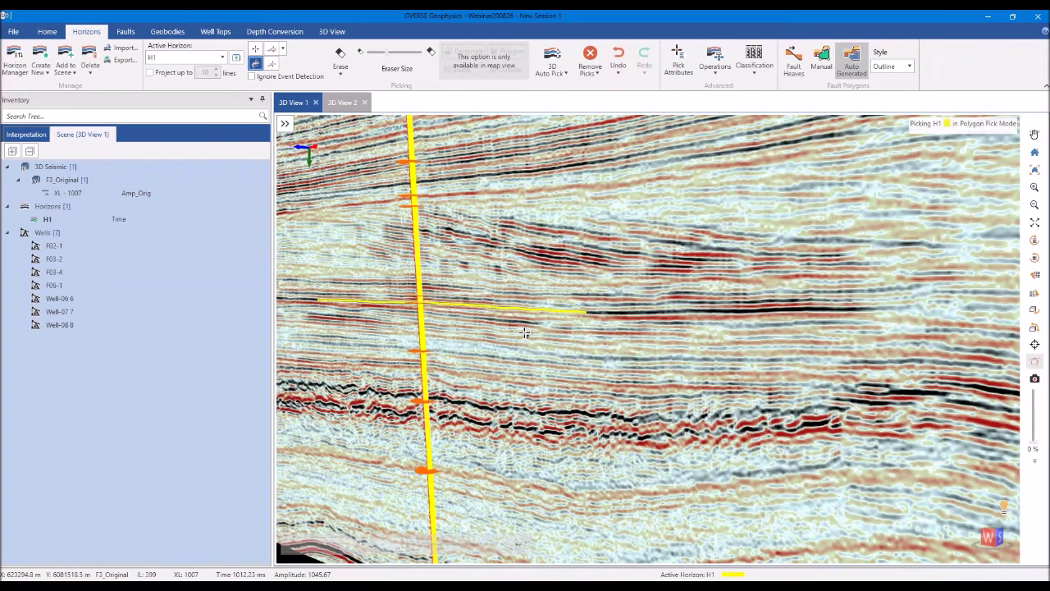
Extend the H1 pick along the same event across crossline 1007 in 2D Pick mode and inspect it around the well
{"action": "scroll", "coordinate": [524, 332], "scroll_direction": "up", "scroll_amount": 2}
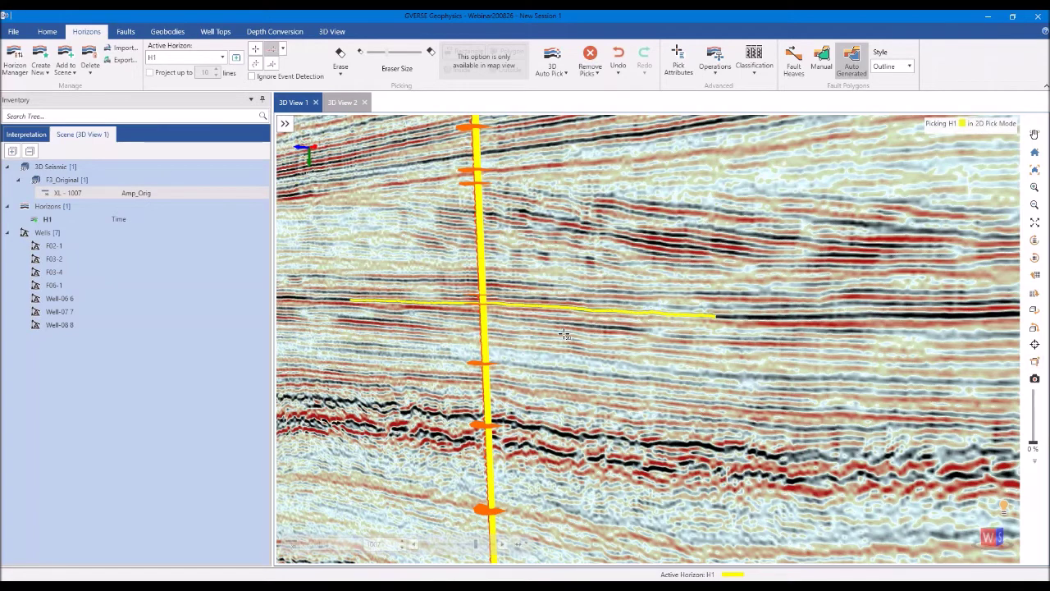
{"action": "scroll", "coordinate": [563, 334], "scroll_direction": "down", "scroll_amount": 3}
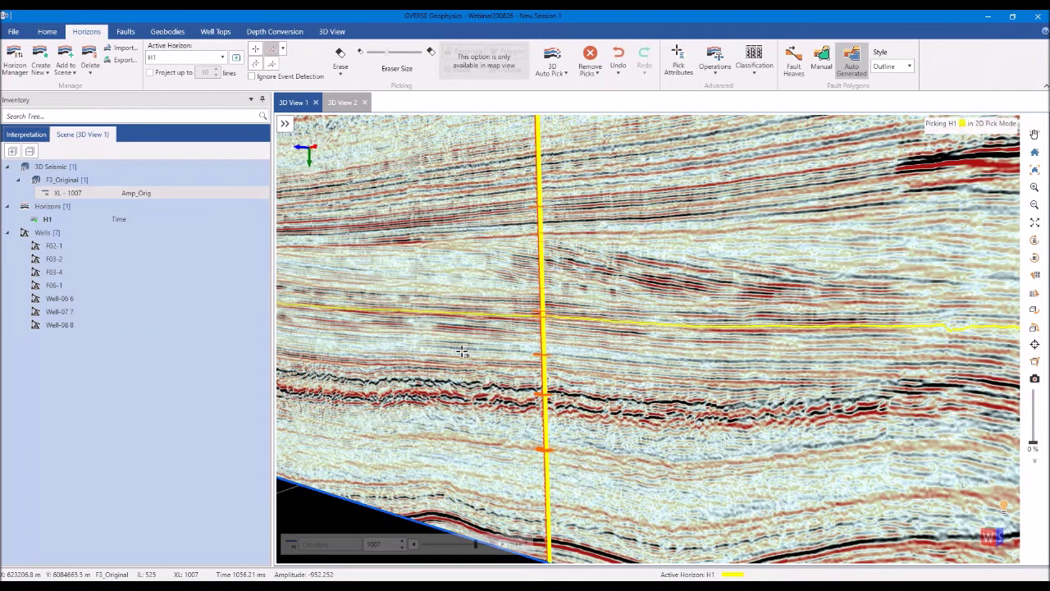
{"action": "scroll", "coordinate": [556, 356], "scroll_direction": "up", "scroll_amount": 3}
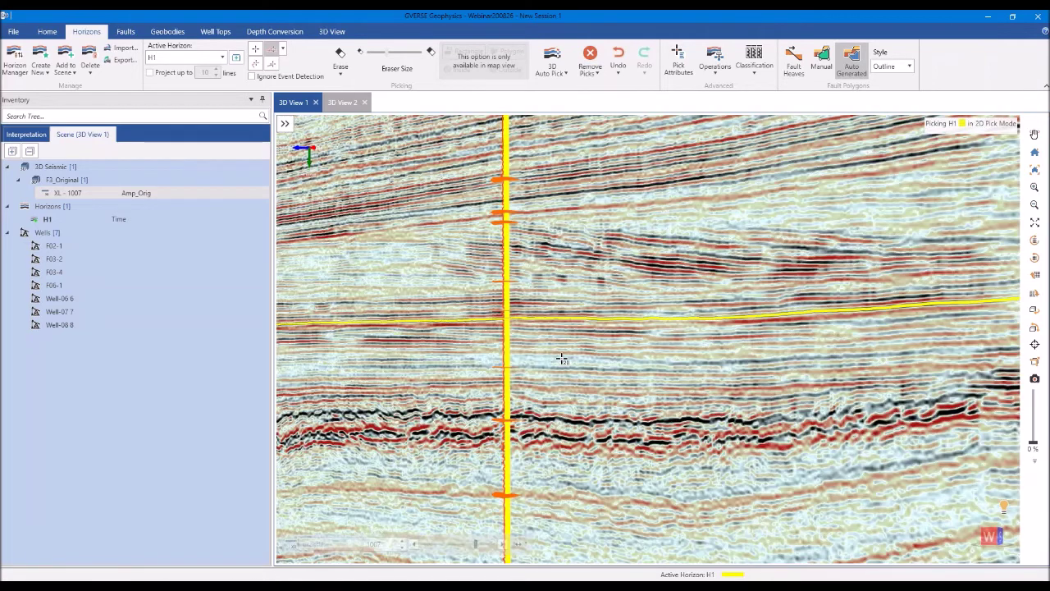
{"action": "left_click_drag", "start_coordinate": [561, 359], "coordinate": [578, 360]}
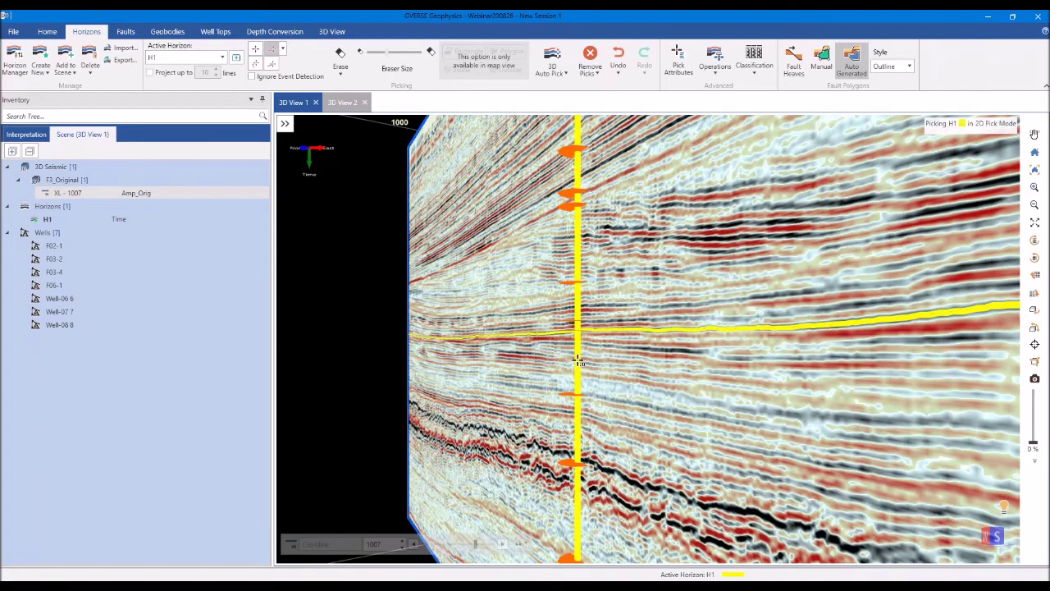
Pick H1 along newly opened inline 467 in 2D Pick mode and enable projection up to 10 lines
{"action": "right_click", "coordinate": [482, 256]}
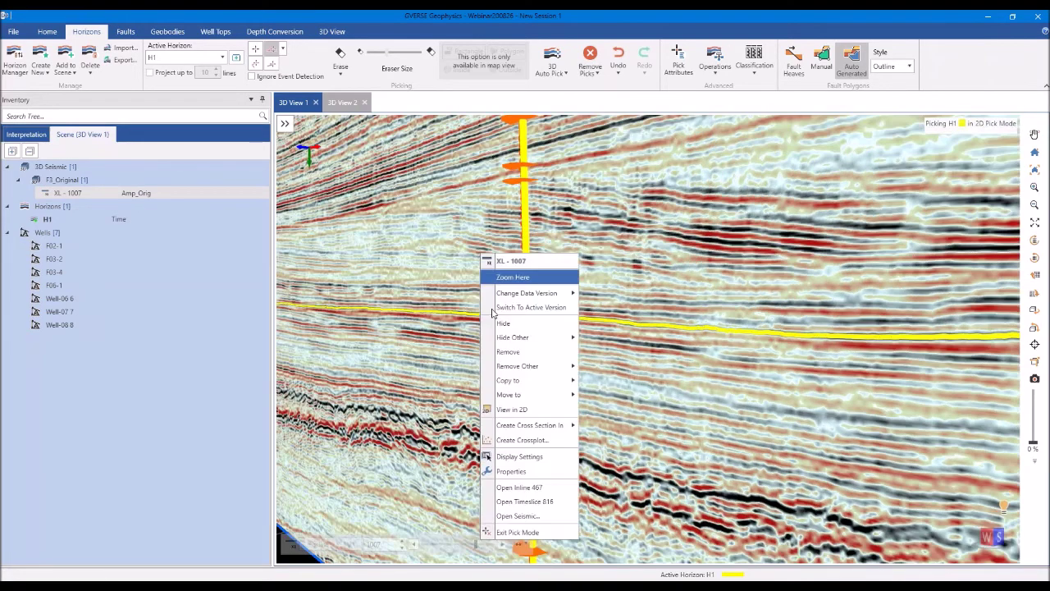
{"action": "left_click", "coordinate": [518, 486]}
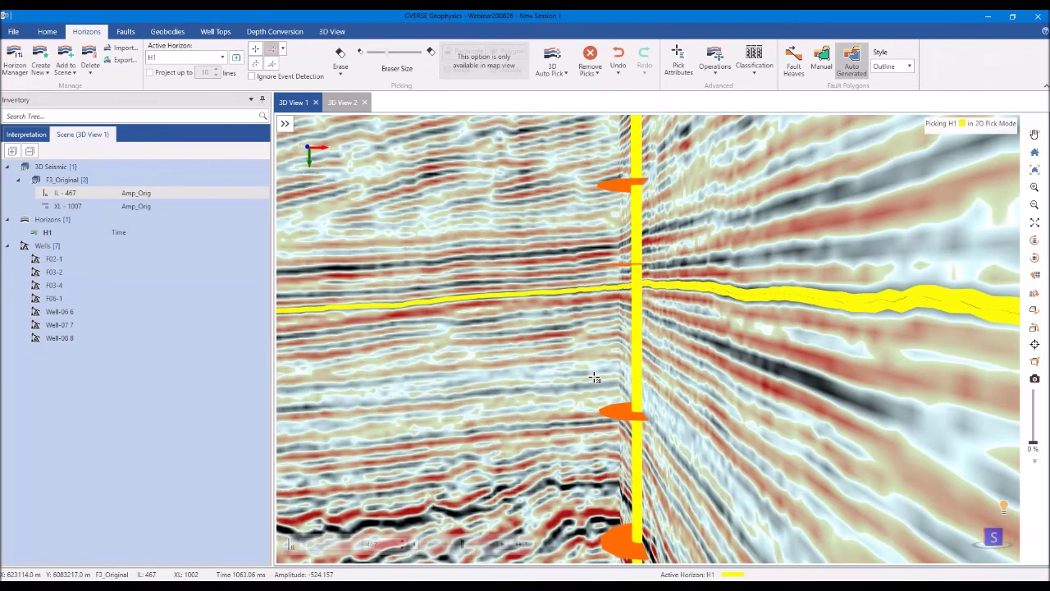
{"action": "scroll", "coordinate": [594, 377], "scroll_direction": "down", "scroll_amount": 3}
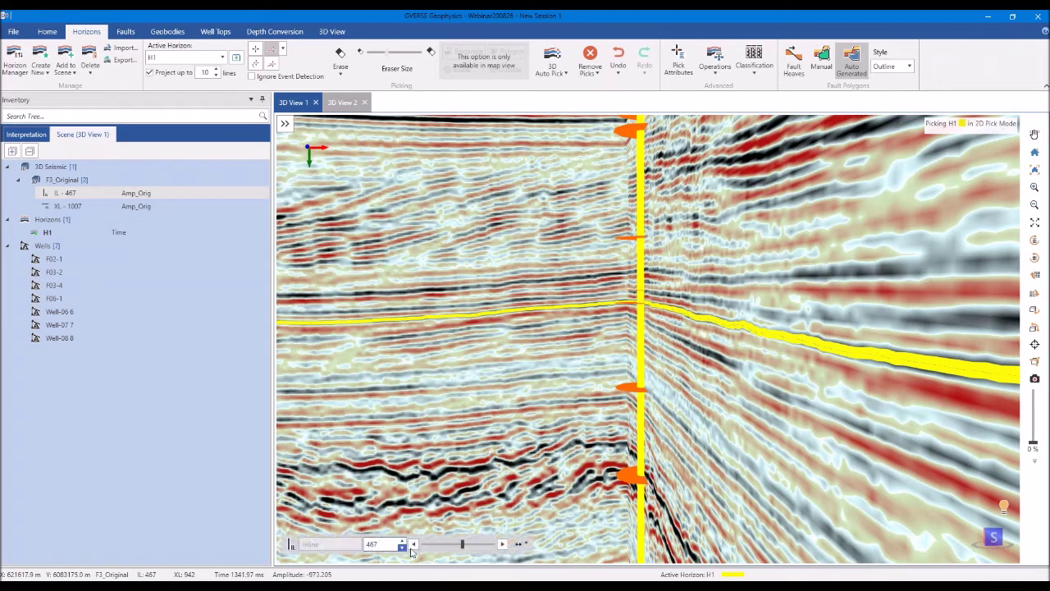
Advance the displayed seismic inline to 477 and check the projected H1 picks along it near the crossline intersection
{"action": "left_click", "coordinate": [503, 545]}
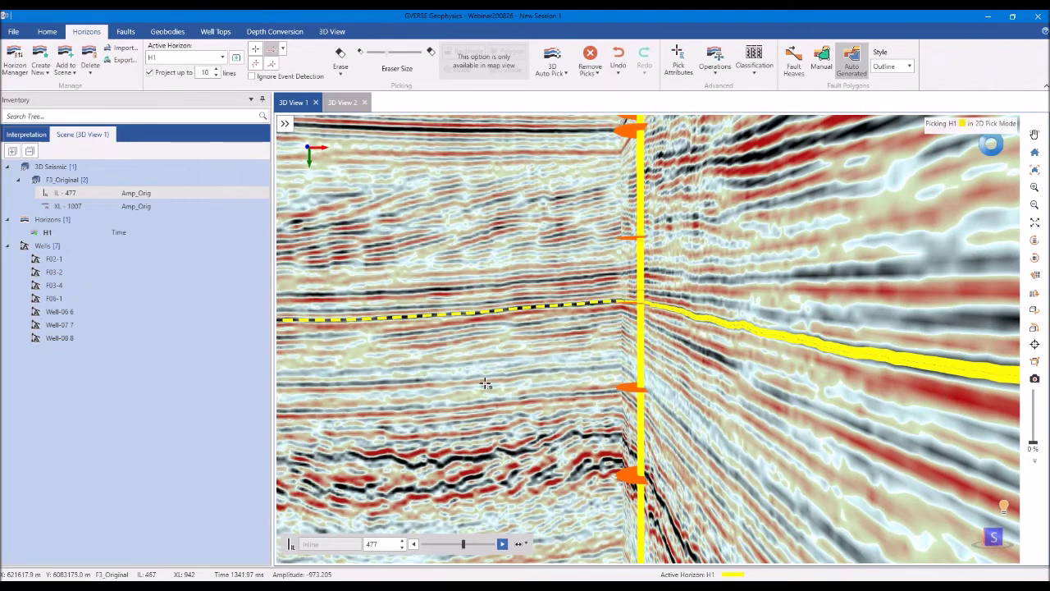
{"action": "left_click_drag", "start_coordinate": [486, 384], "coordinate": [463, 345]}
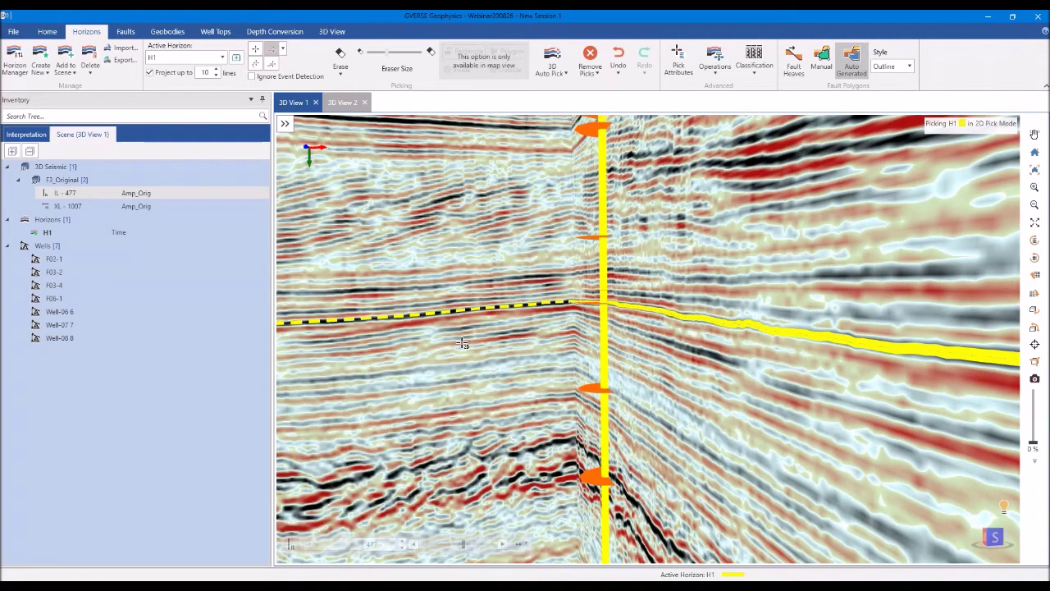
{"action": "left_click_drag", "start_coordinate": [463, 345], "coordinate": [523, 349]}
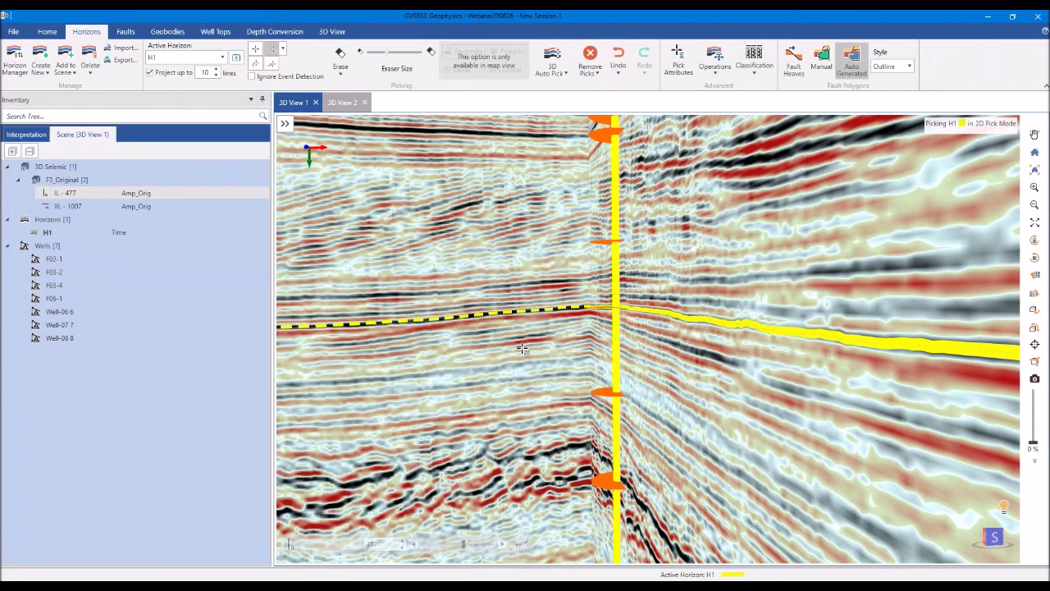
{"action": "scroll", "coordinate": [522, 349], "scroll_direction": "down", "scroll_amount": 1}
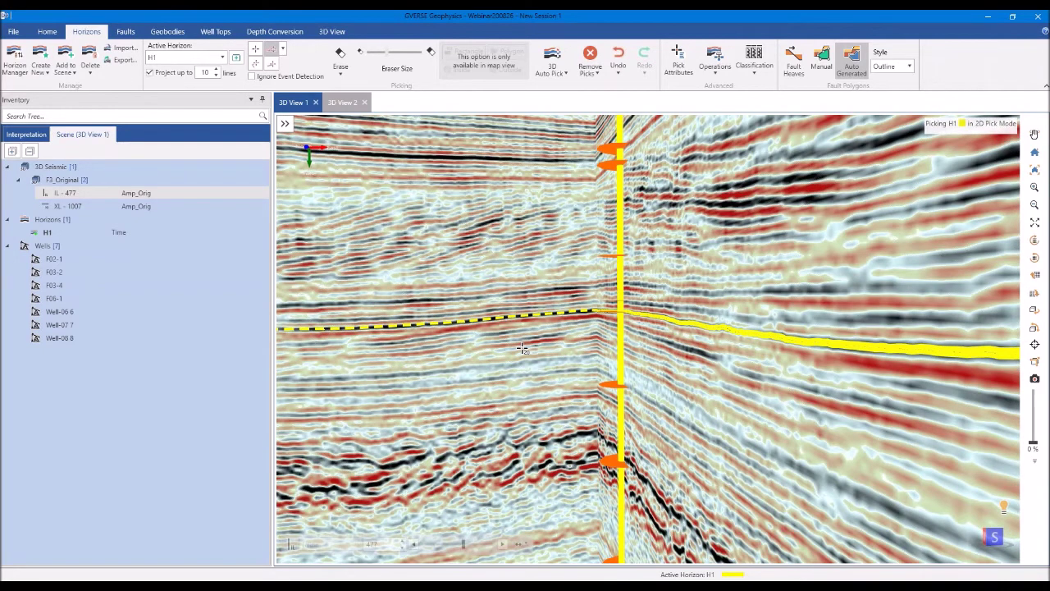
{"action": "left_click_drag", "start_coordinate": [523, 349], "coordinate": [590, 232]}
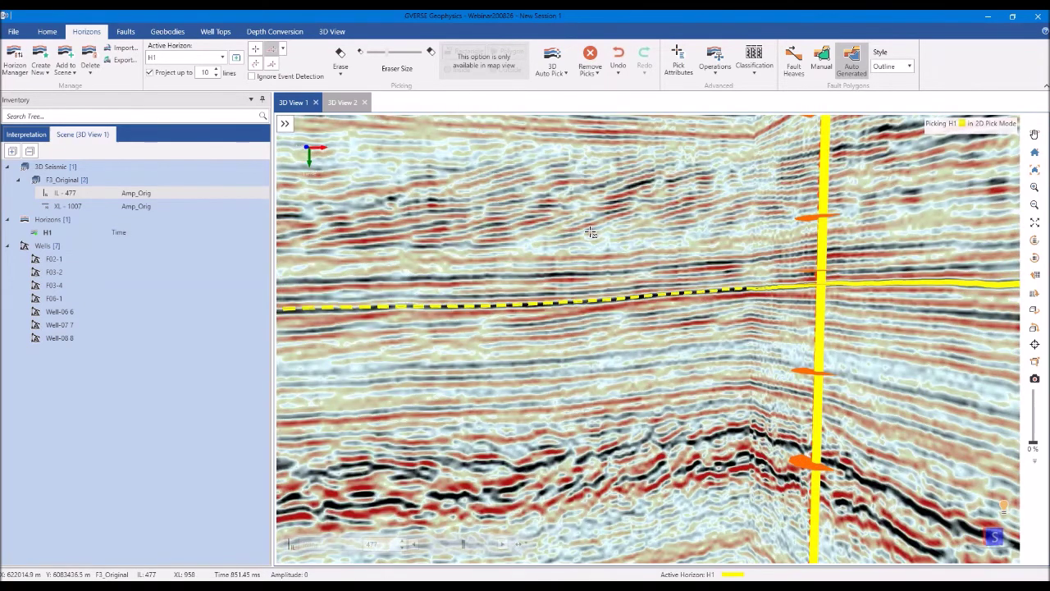
Open inline 477 in a 2D section view and inspect its horizons from the shallow part to around 1000 ms
{"action": "right_click", "coordinate": [590, 232]}
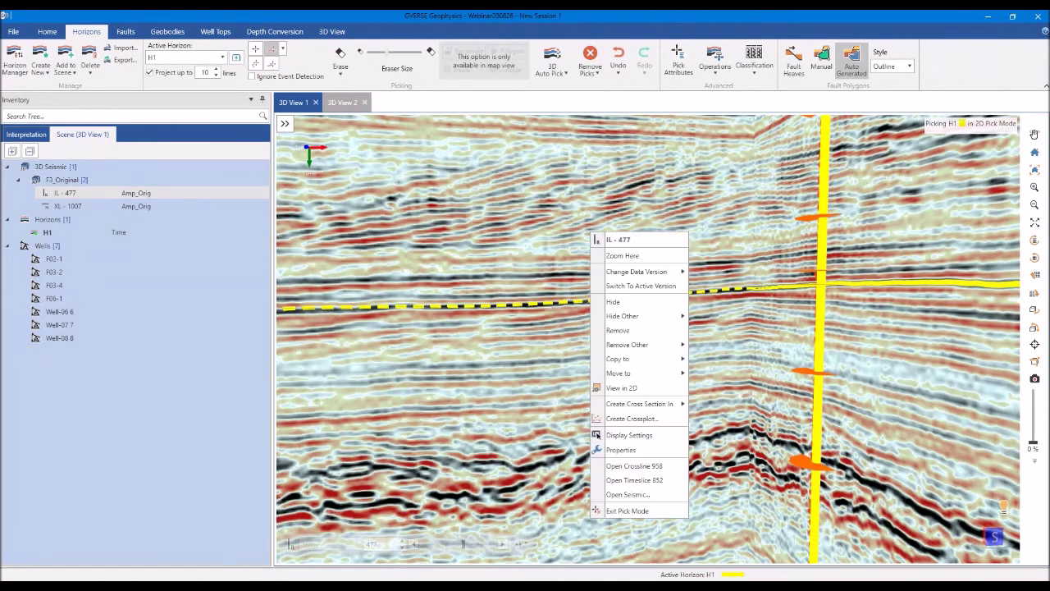
{"action": "left_click", "coordinate": [636, 390]}
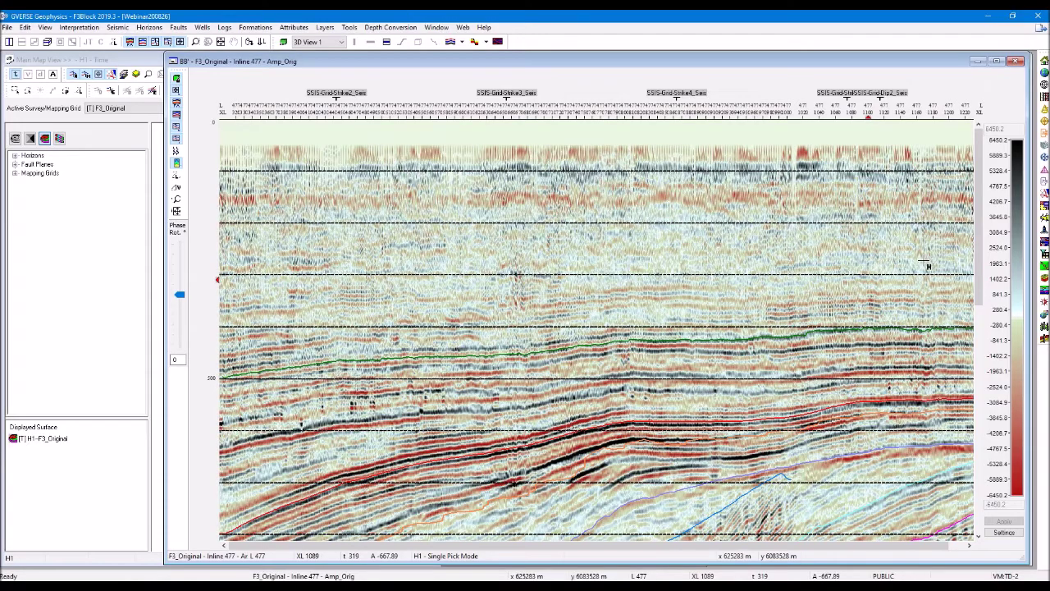
{"action": "left_click_drag", "start_coordinate": [979, 270], "coordinate": [980, 299]}
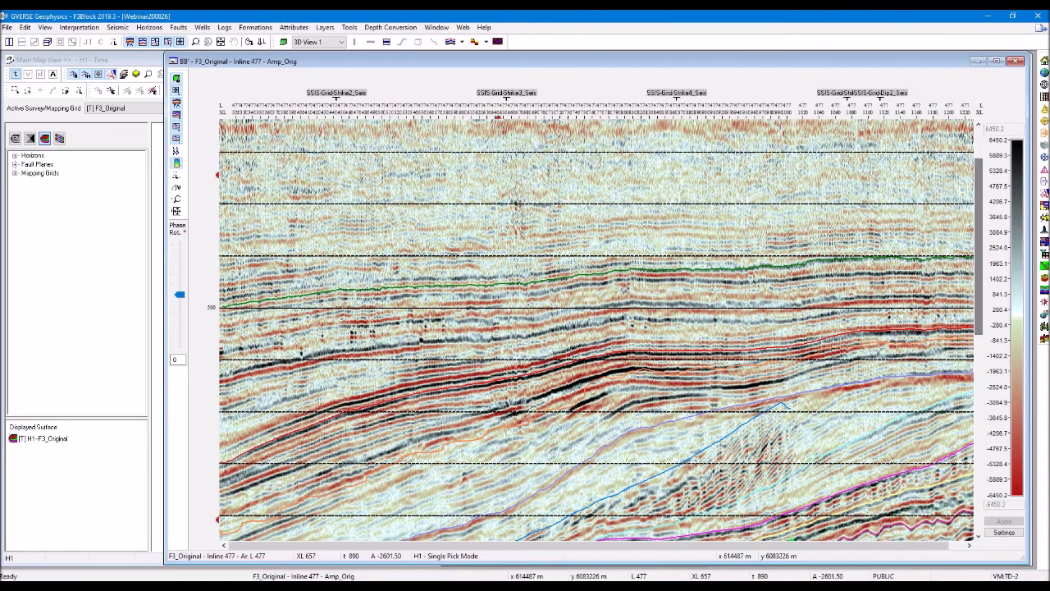
{"action": "scroll", "coordinate": [990, 349], "scroll_direction": "up", "scroll_amount": 1}
{"action": "scroll", "coordinate": [991, 349], "scroll_direction": "down", "scroll_amount": 3}
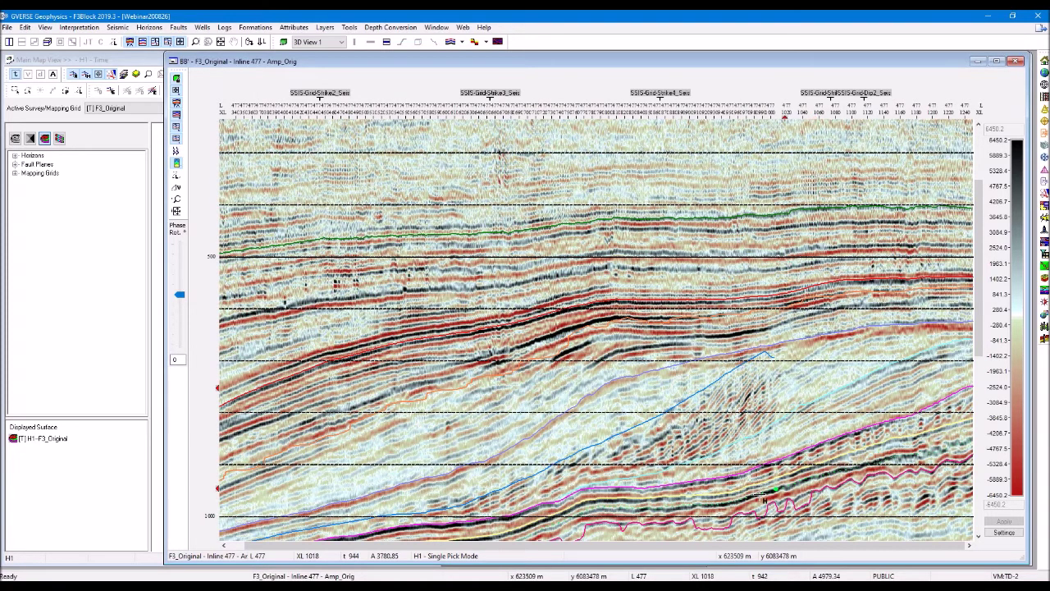
Return to the 3D session to view H1 on inline 477, and bring up the main map view of H1 time
{"action": "mouse_move", "coordinate": [703, 522]}
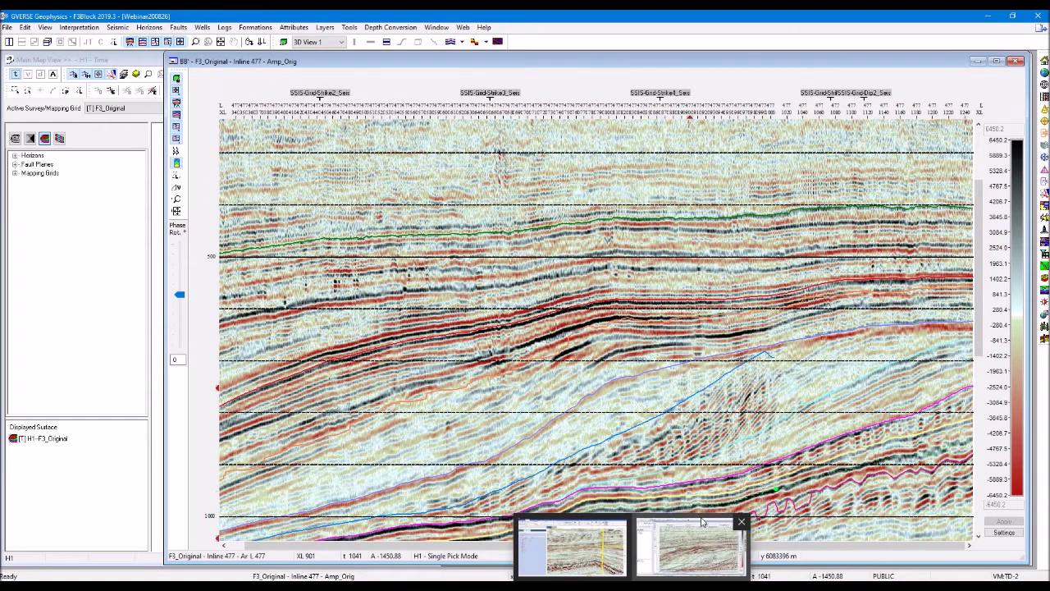
{"action": "left_click", "coordinate": [703, 526]}
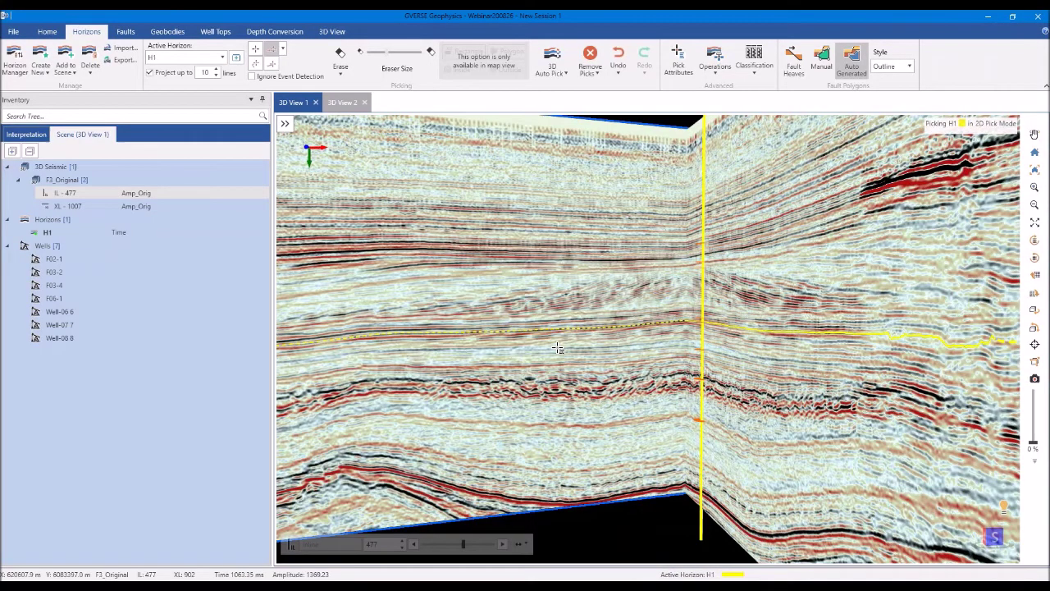
{"action": "left_click_drag", "start_coordinate": [558, 348], "coordinate": [563, 368]}
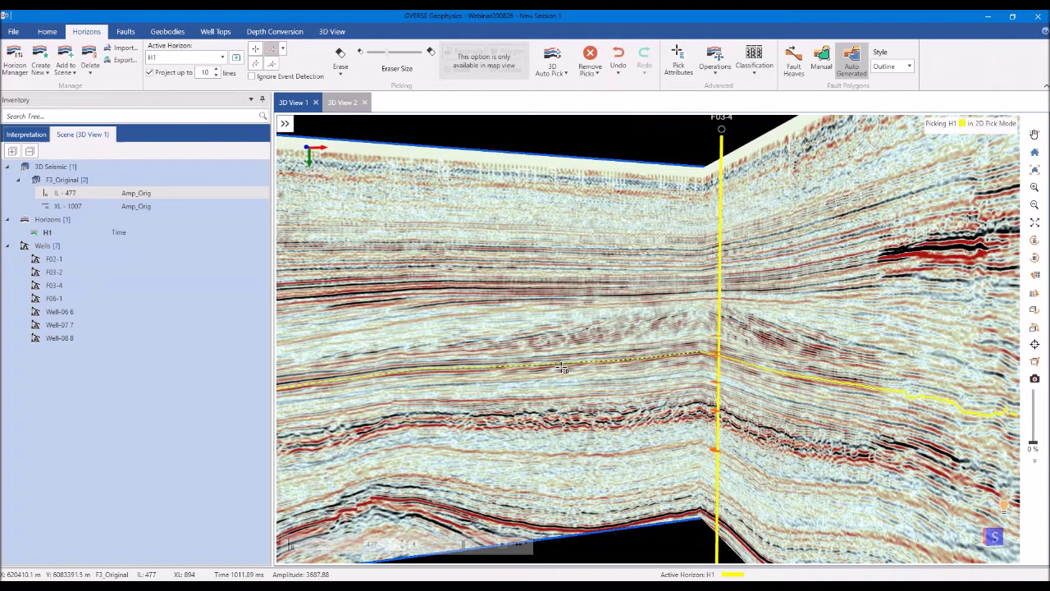
{"action": "scroll", "coordinate": [614, 404], "scroll_direction": "up", "scroll_amount": 3}
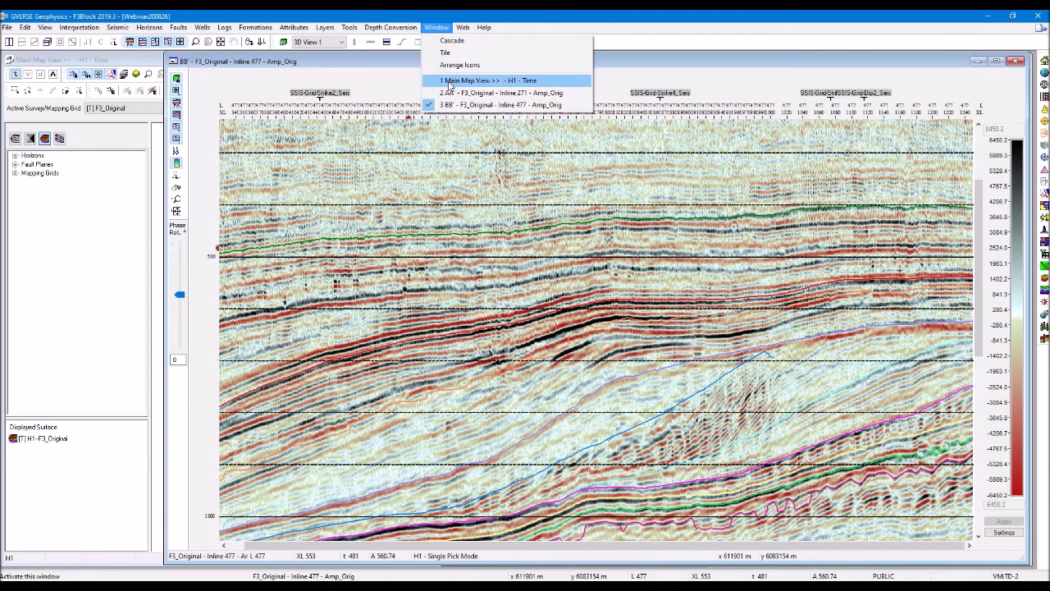
{"action": "left_click", "coordinate": [450, 82]}
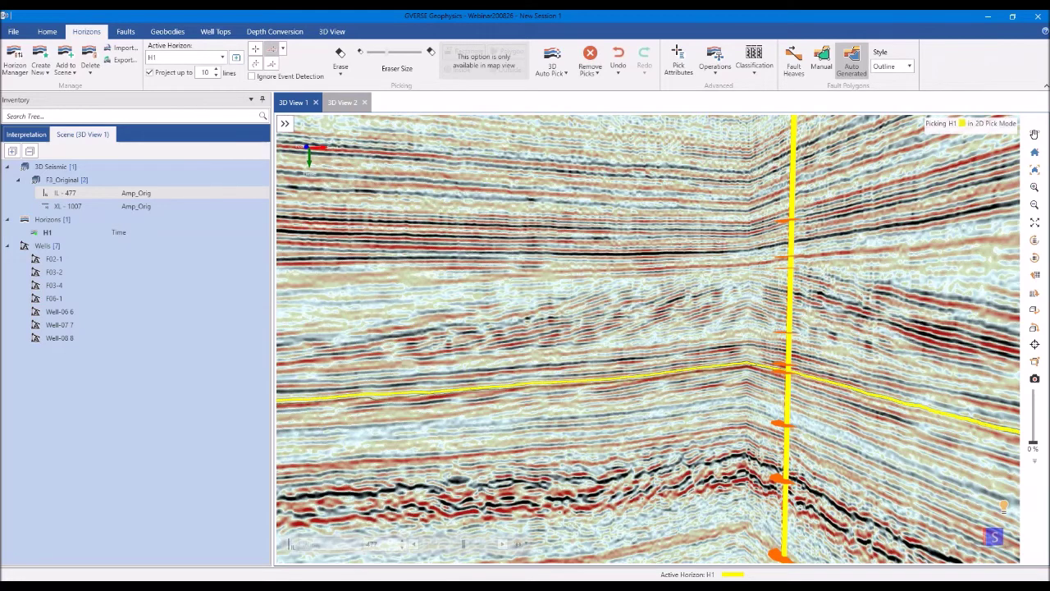
Run 3D Auto Pick on horizon H1 with the Correlate method to extend the picks across the survey
{"action": "scroll", "coordinate": [592, 277], "scroll_direction": "down", "scroll_amount": 5}
{"action": "left_click_drag", "start_coordinate": [574, 205], "coordinate": [601, 270]}
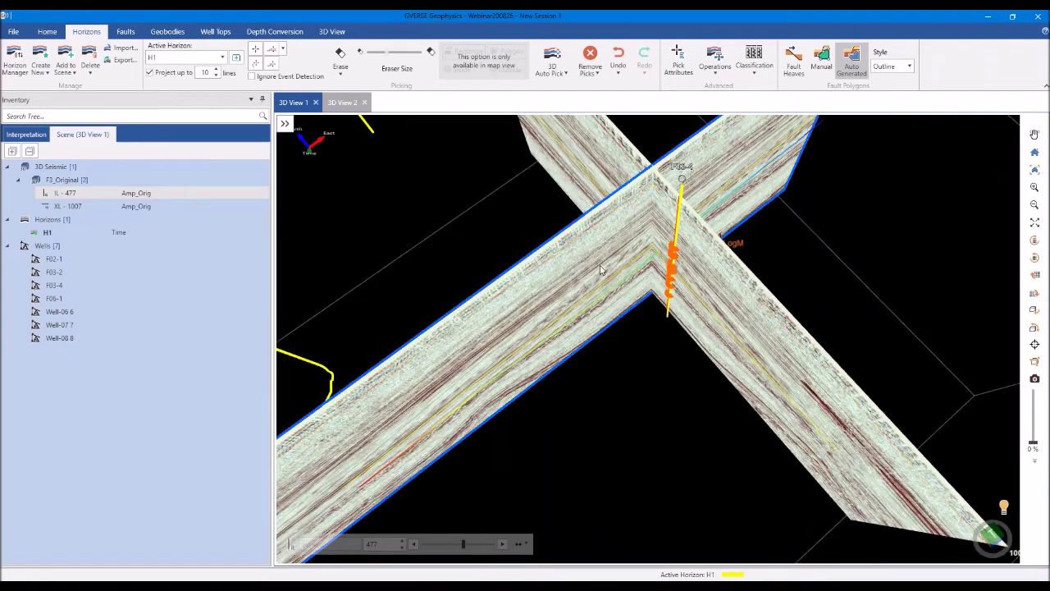
{"action": "left_click", "coordinate": [552, 64]}
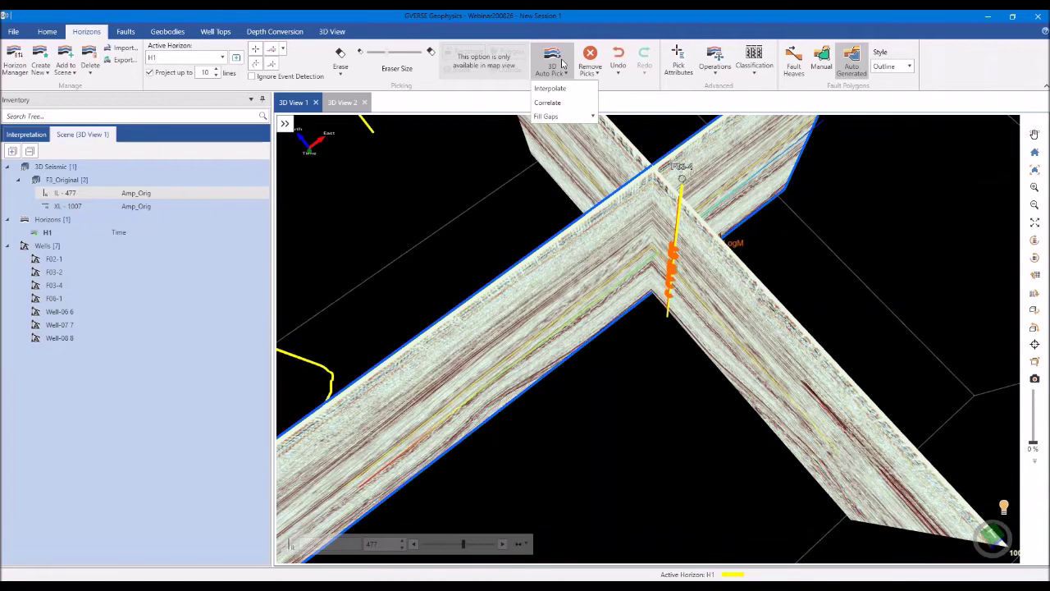
{"action": "left_click", "coordinate": [559, 101]}
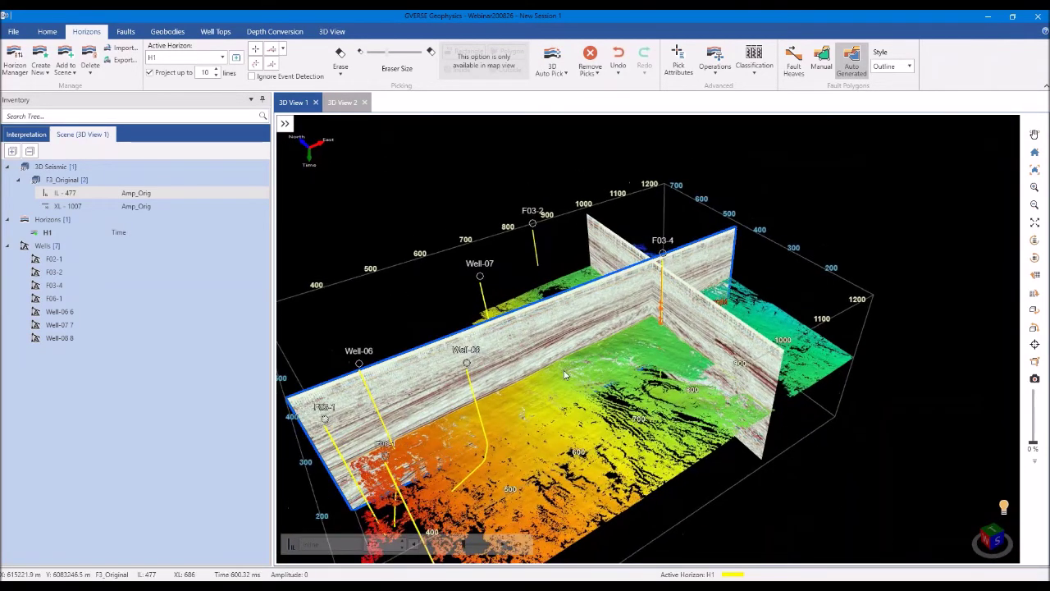
Inspect the auto-picked H1 surface around well F03-4 and fill its gaps with the 3D Auto Pick Fill Gaps operation
{"action": "scroll", "coordinate": [579, 387], "scroll_direction": "up", "scroll_amount": 2}
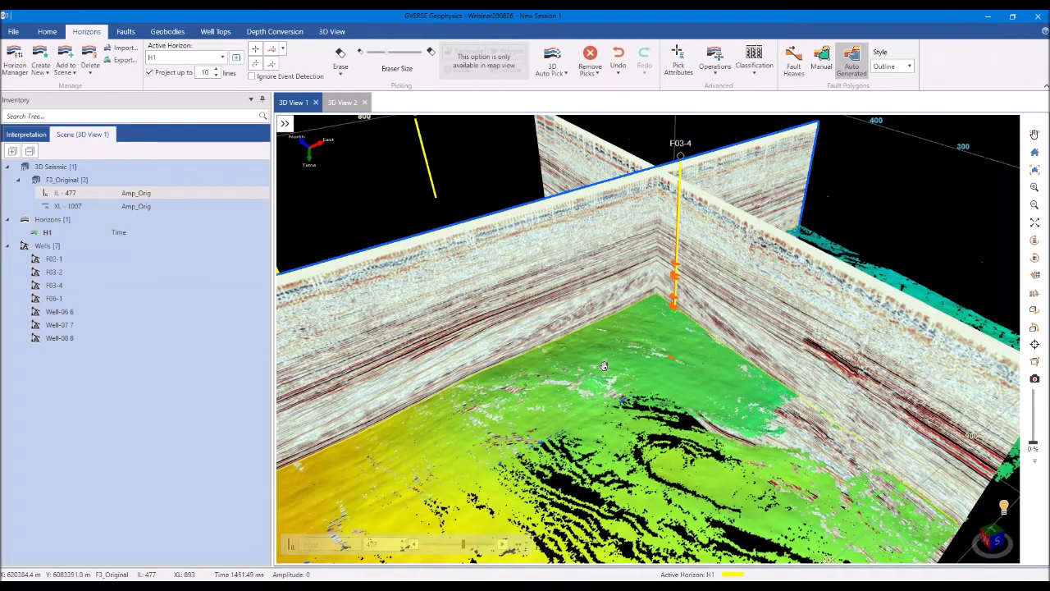
{"action": "scroll", "coordinate": [603, 366], "scroll_direction": "up", "scroll_amount": 2}
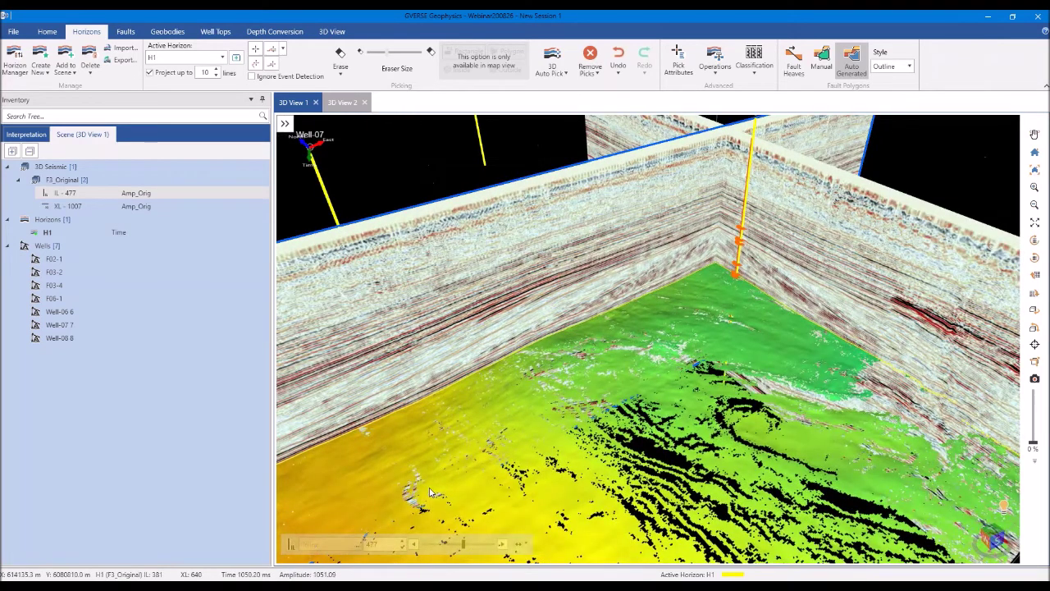
{"action": "scroll", "coordinate": [428, 286], "scroll_direction": "down", "scroll_amount": 2}
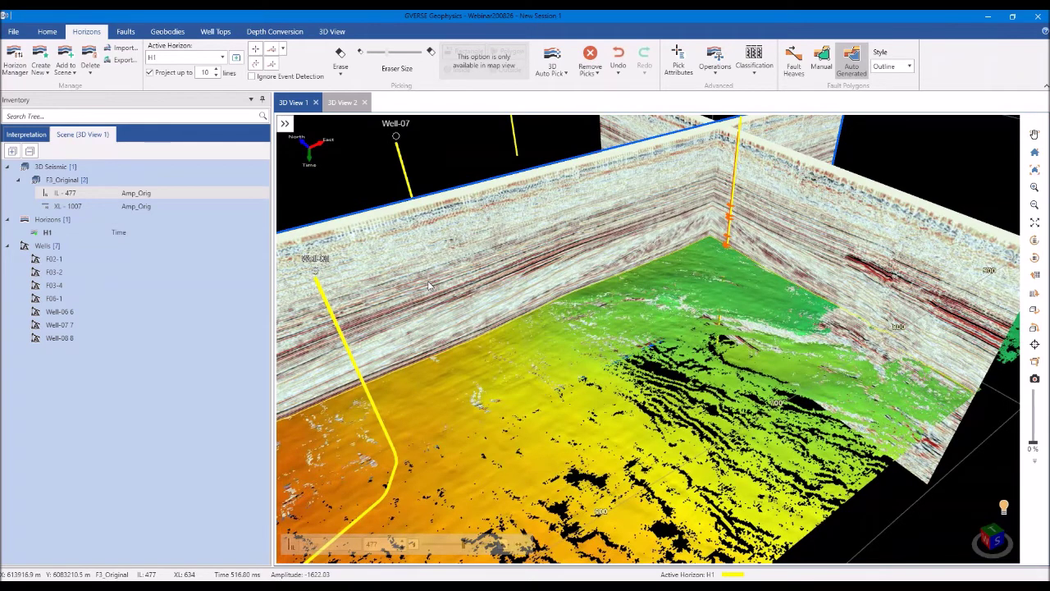
{"action": "left_click", "coordinate": [554, 65]}
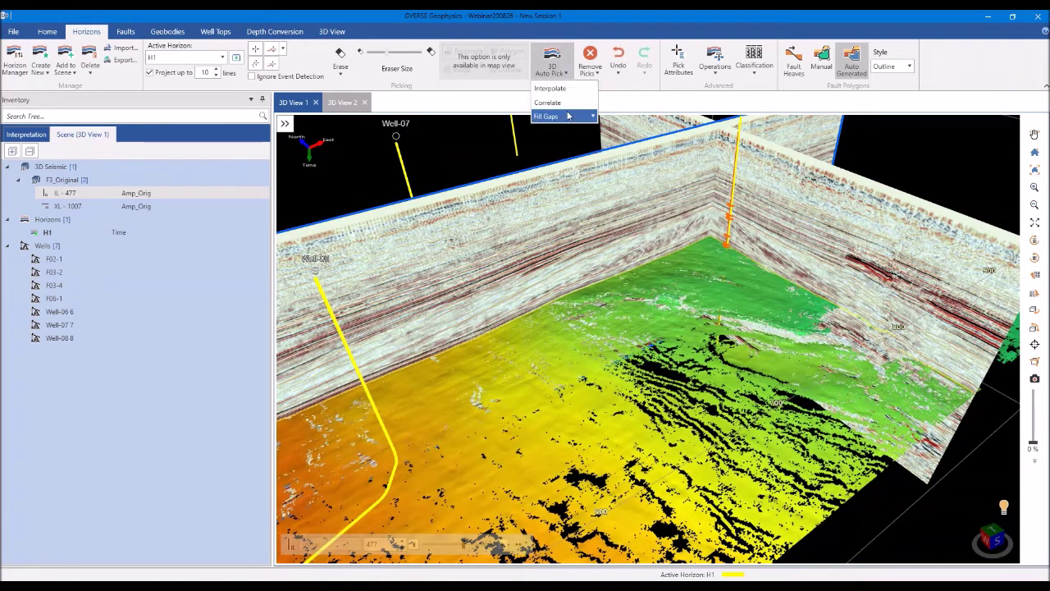
{"action": "mouse_move", "coordinate": [566, 115]}
{"action": "left_click", "coordinate": [622, 151]}
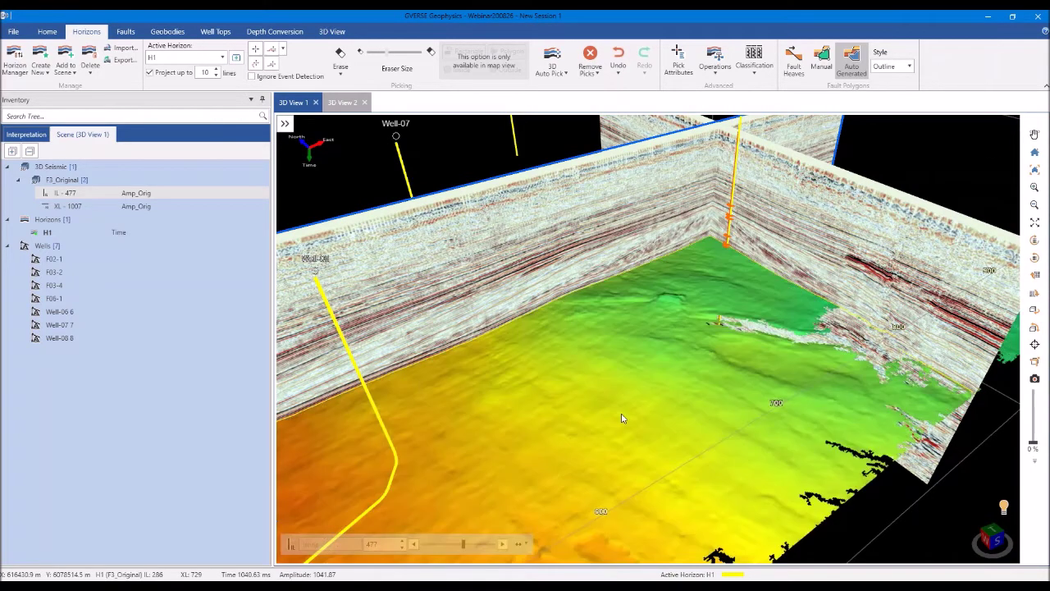
Examine the H1 time surface across the survey, including its edges, the wells and the area beside the seismic sections
{"action": "scroll", "coordinate": [621, 419], "scroll_direction": "down", "scroll_amount": 5}
{"action": "left_click_drag", "start_coordinate": [621, 419], "coordinate": [551, 406]}
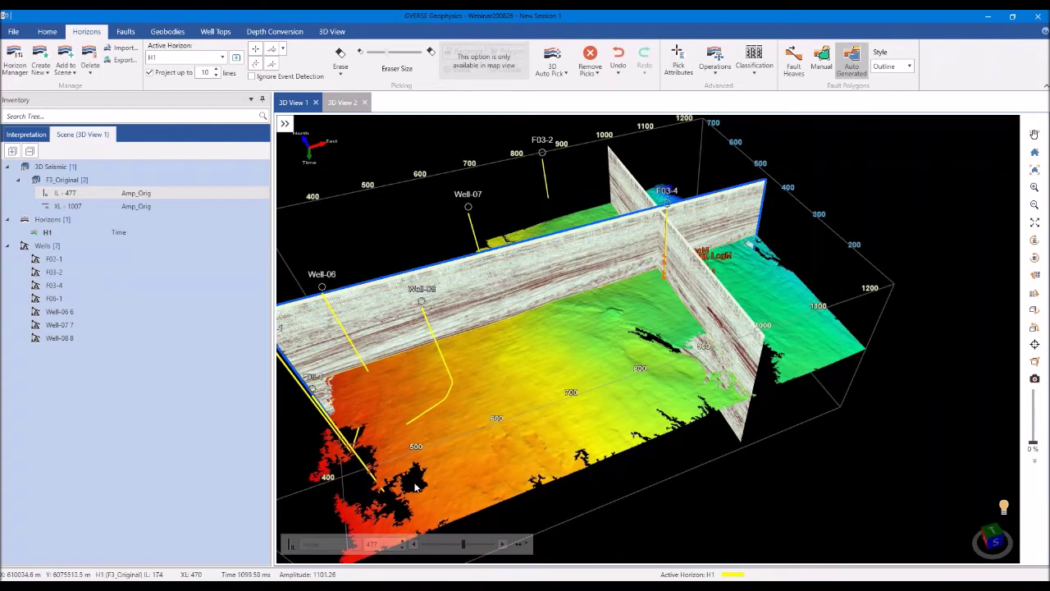
{"action": "scroll", "coordinate": [611, 403], "scroll_direction": "up", "scroll_amount": 1}
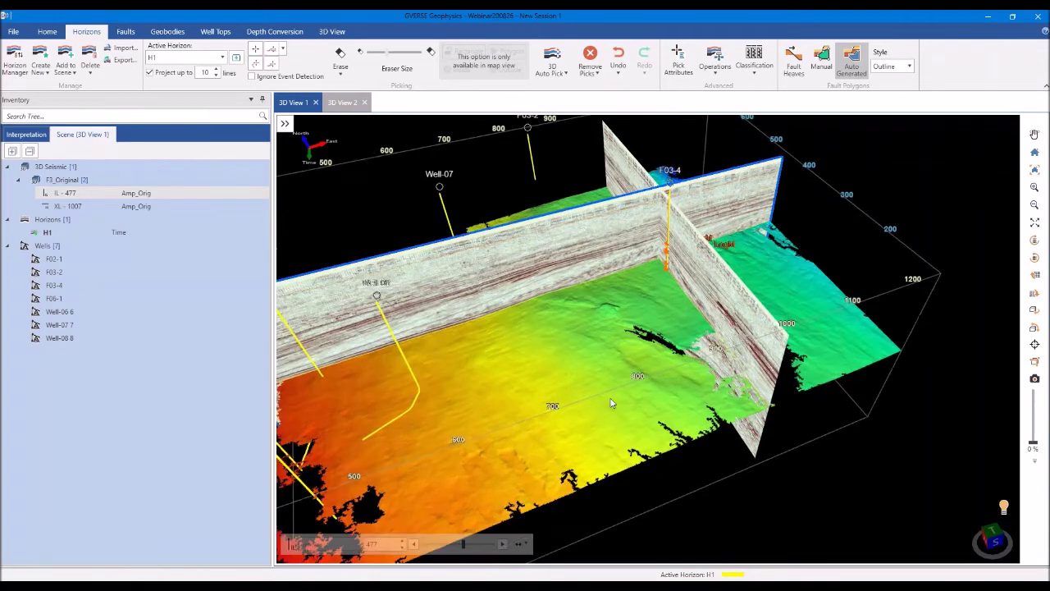
{"action": "scroll", "coordinate": [611, 403], "scroll_direction": "up", "scroll_amount": 1}
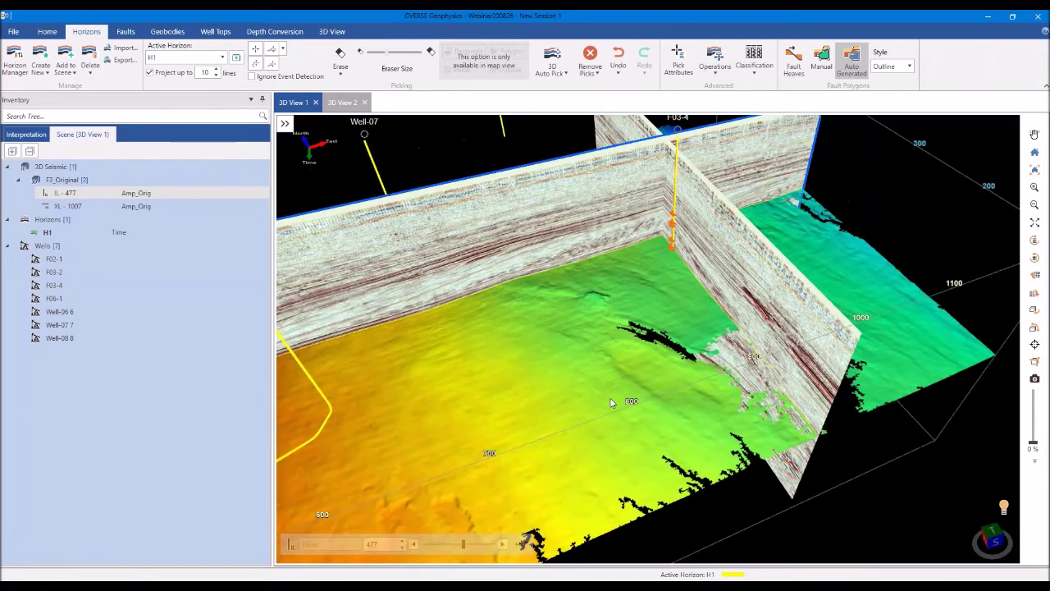
{"action": "scroll", "coordinate": [616, 401], "scroll_direction": "up", "scroll_amount": 1}
{"action": "scroll", "coordinate": [552, 427], "scroll_direction": "down", "scroll_amount": 3}
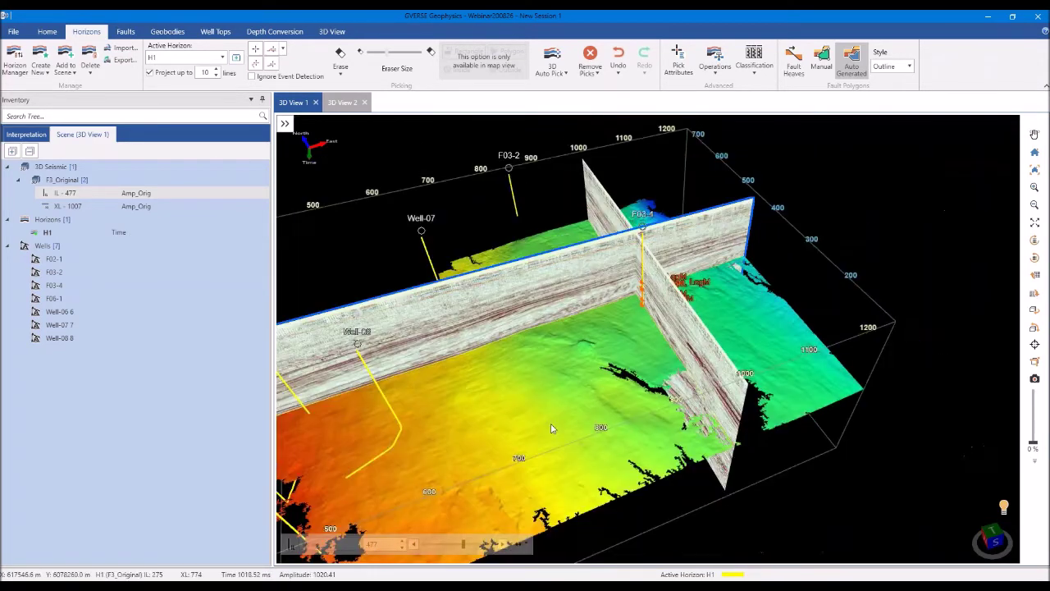
{"action": "left_click_drag", "start_coordinate": [551, 428], "coordinate": [531, 414]}
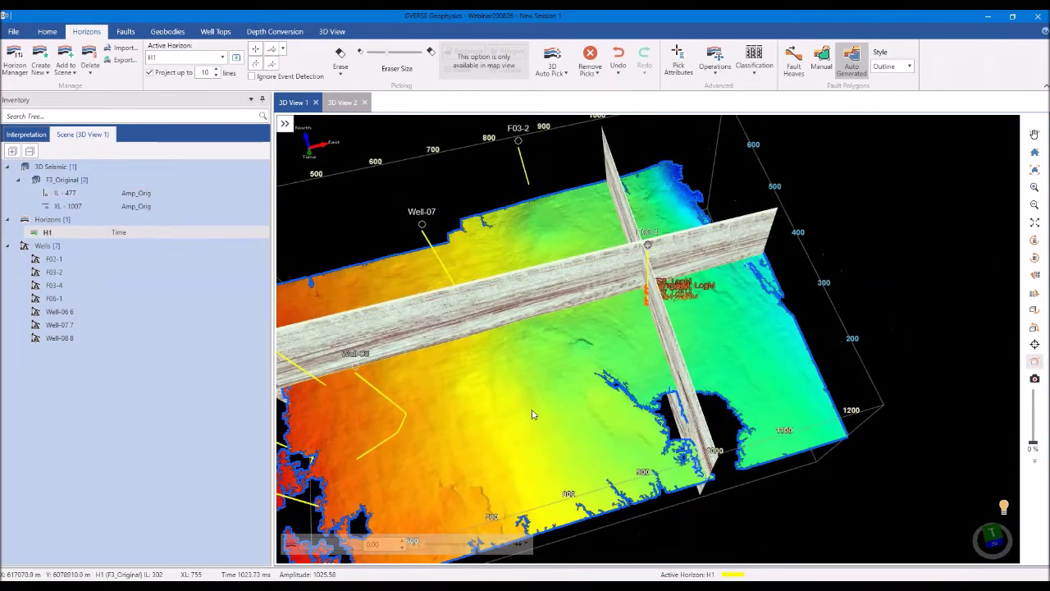
{"action": "scroll", "coordinate": [532, 414], "scroll_direction": "up", "scroll_amount": 3}
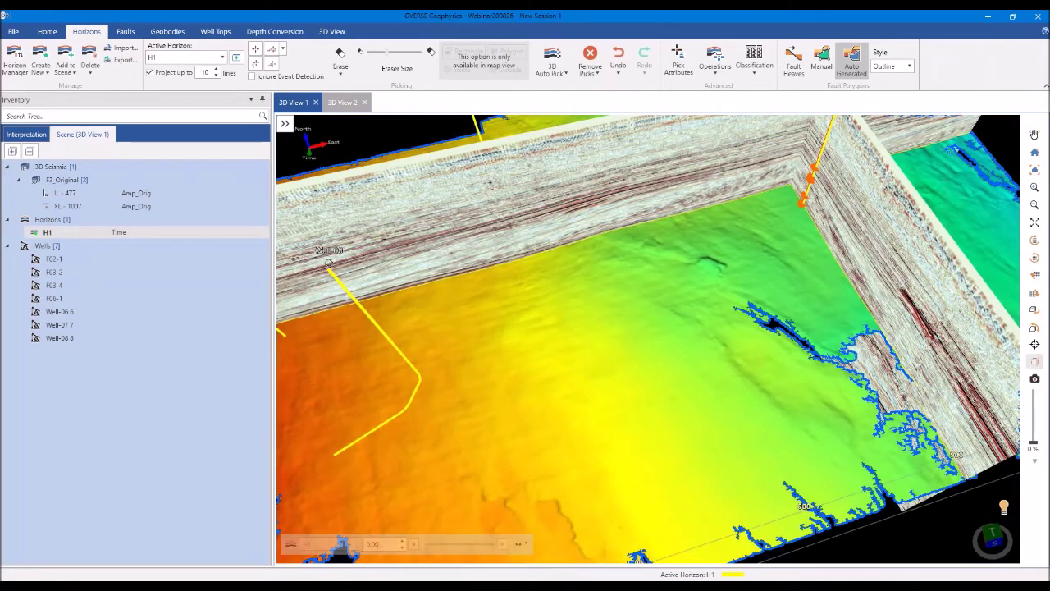
{"action": "scroll", "coordinate": [531, 414], "scroll_direction": "down", "scroll_amount": 2}
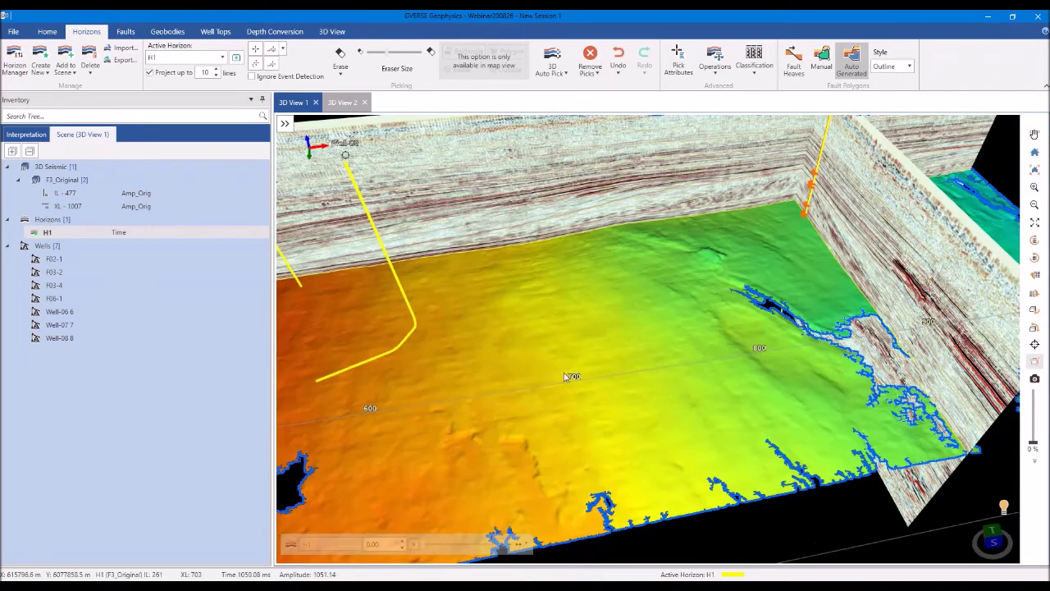
Color horizon H1 by the Pick Type attribute instead of time
{"action": "left_click", "coordinate": [149, 233]}
{"action": "scroll", "coordinate": [176, 279], "scroll_direction": "down", "scroll_amount": 2}
{"action": "scroll", "coordinate": [177, 279], "scroll_direction": "up", "scroll_amount": 3}
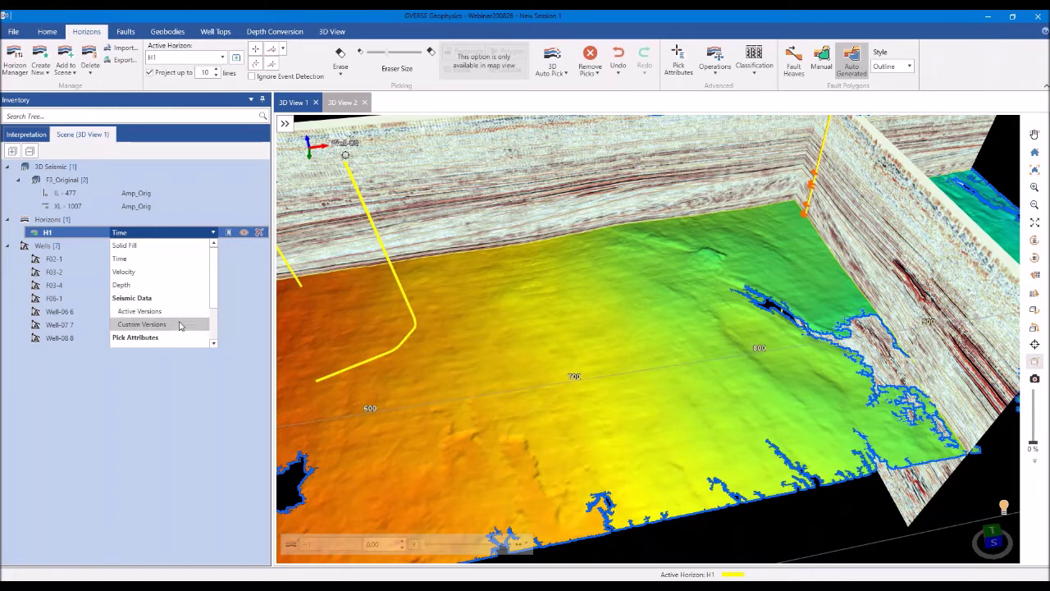
{"action": "scroll", "coordinate": [181, 326], "scroll_direction": "down", "scroll_amount": 2}
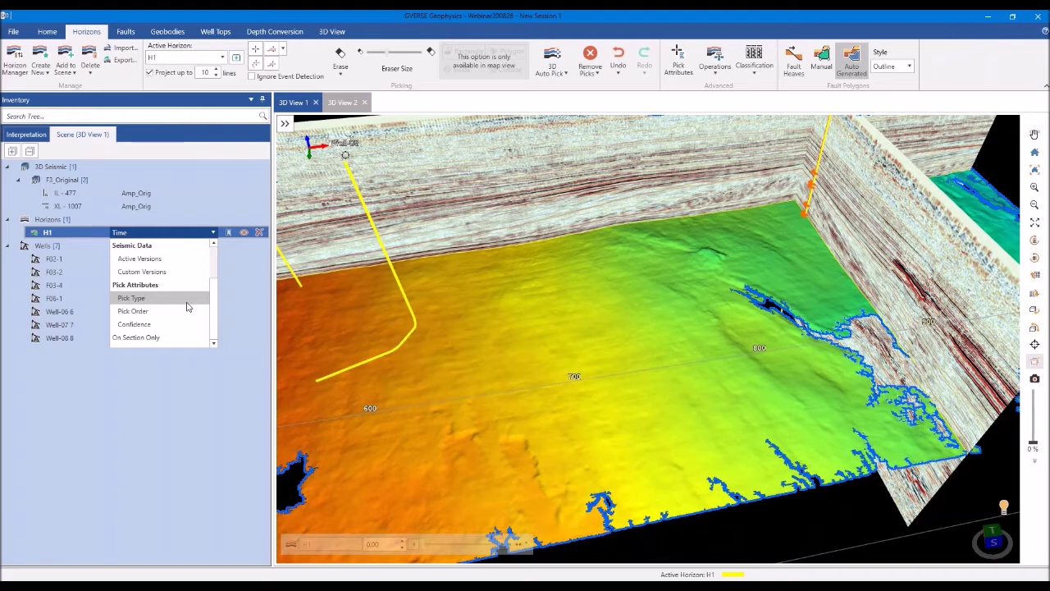
{"action": "left_click", "coordinate": [188, 303]}
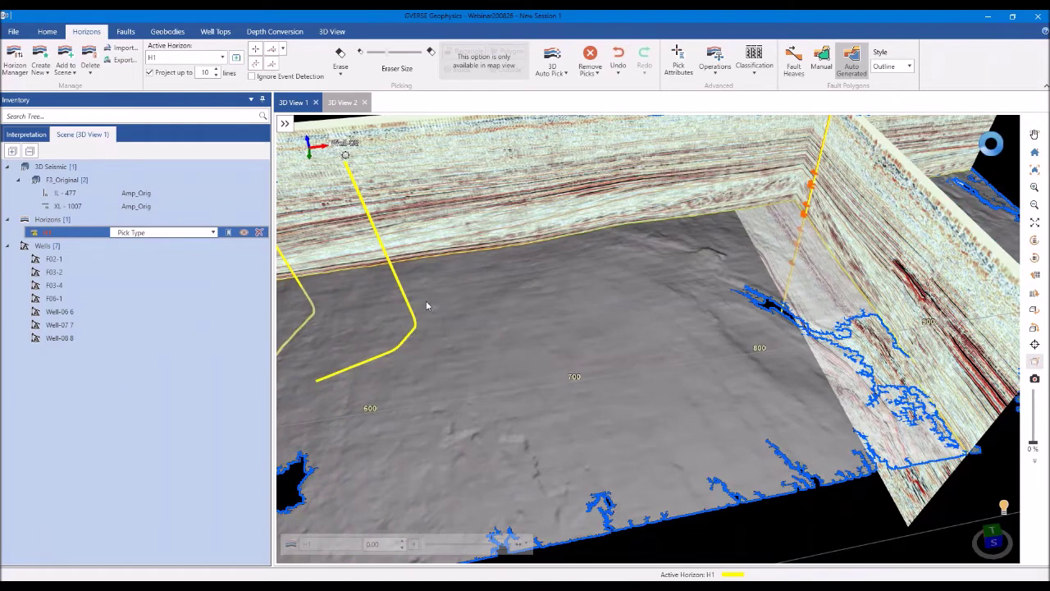
{"action": "left_click", "coordinate": [435, 314]}
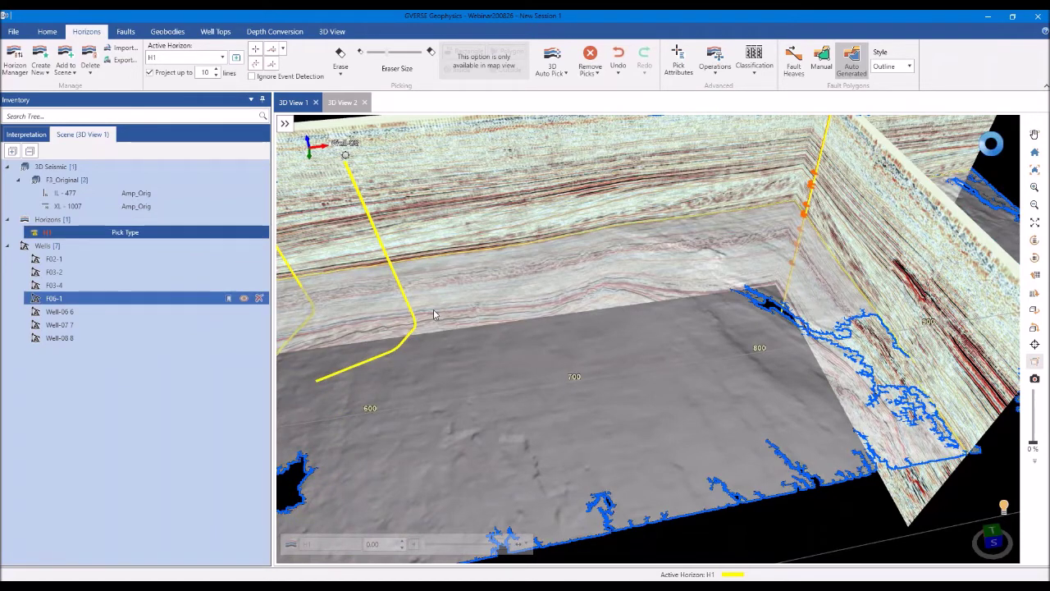
{"action": "left_click", "coordinate": [483, 190]}
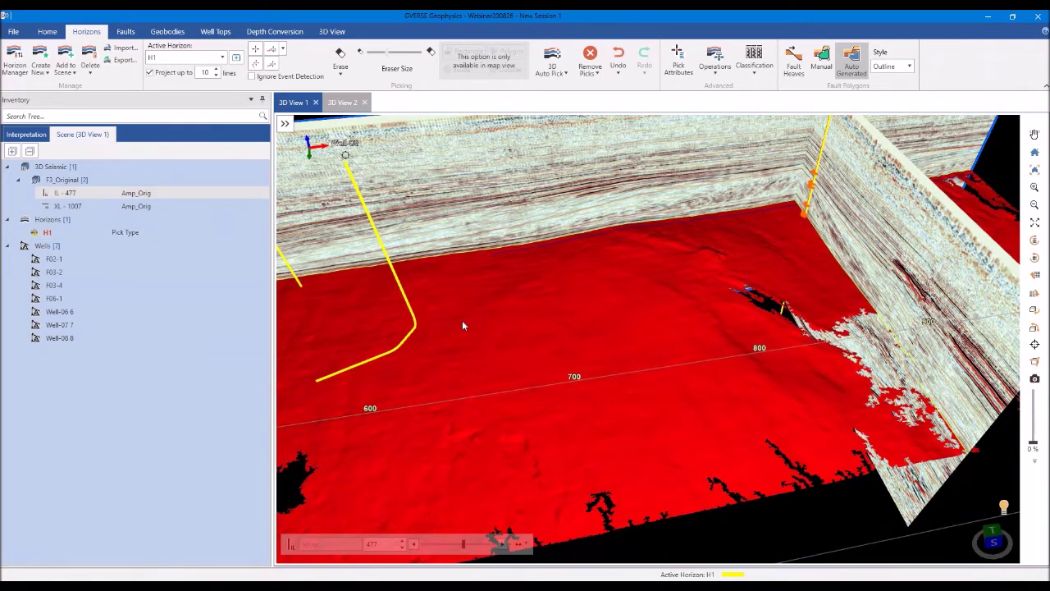
Hide the 3D seismic inline 477 and crossline 1007, keeping H1 and the wells in the scene
{"action": "right_click", "coordinate": [462, 325]}
{"action": "mouse_move", "coordinate": [509, 164]}
{"action": "left_click", "coordinate": [590, 196]}
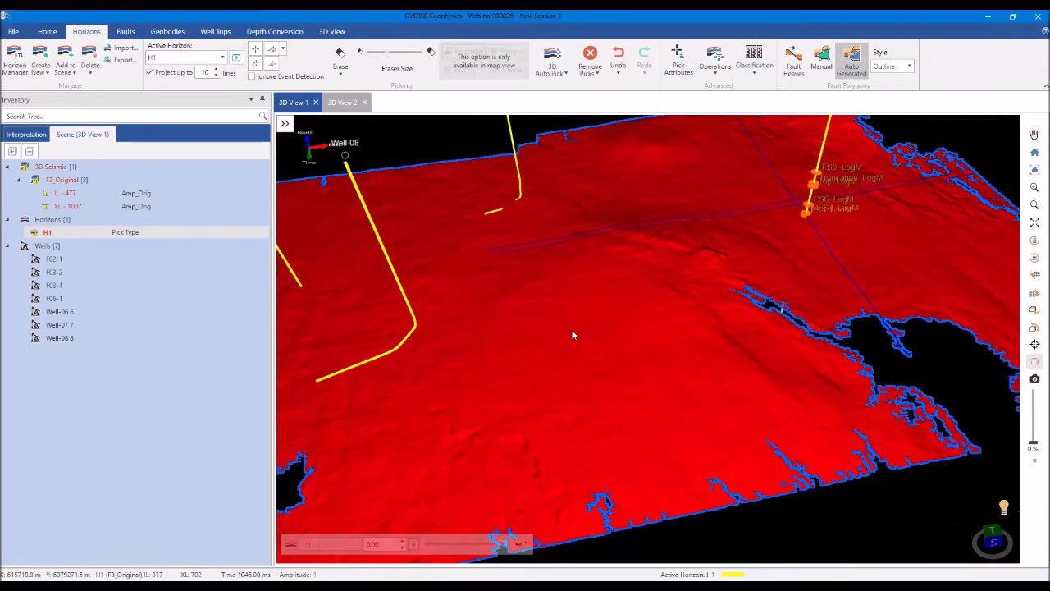
Color horizon H1 by the Pick Order attribute and display the color scale legend in the 3D view
{"action": "left_click_drag", "start_coordinate": [781, 297], "coordinate": [448, 340]}
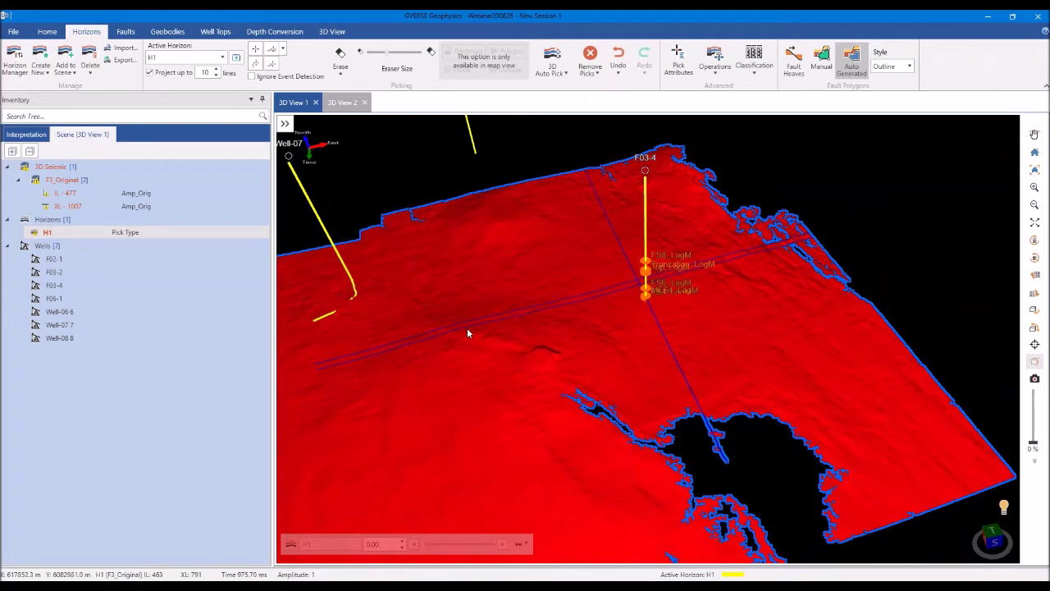
{"action": "left_click", "coordinate": [142, 234]}
{"action": "left_click", "coordinate": [164, 311]}
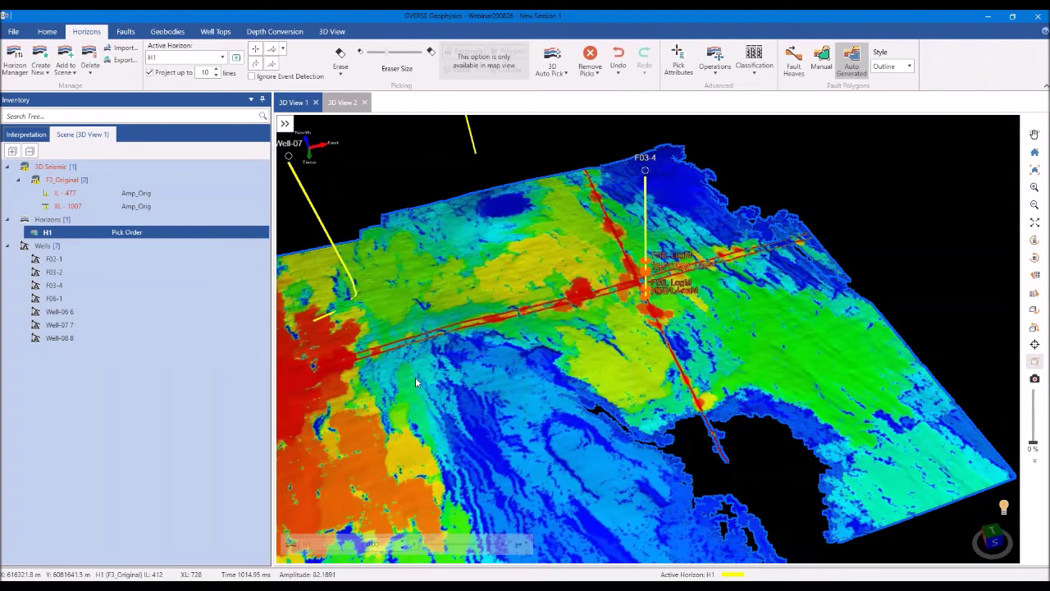
{"action": "left_click", "coordinate": [332, 32]}
{"action": "left_click", "coordinate": [775, 69]}
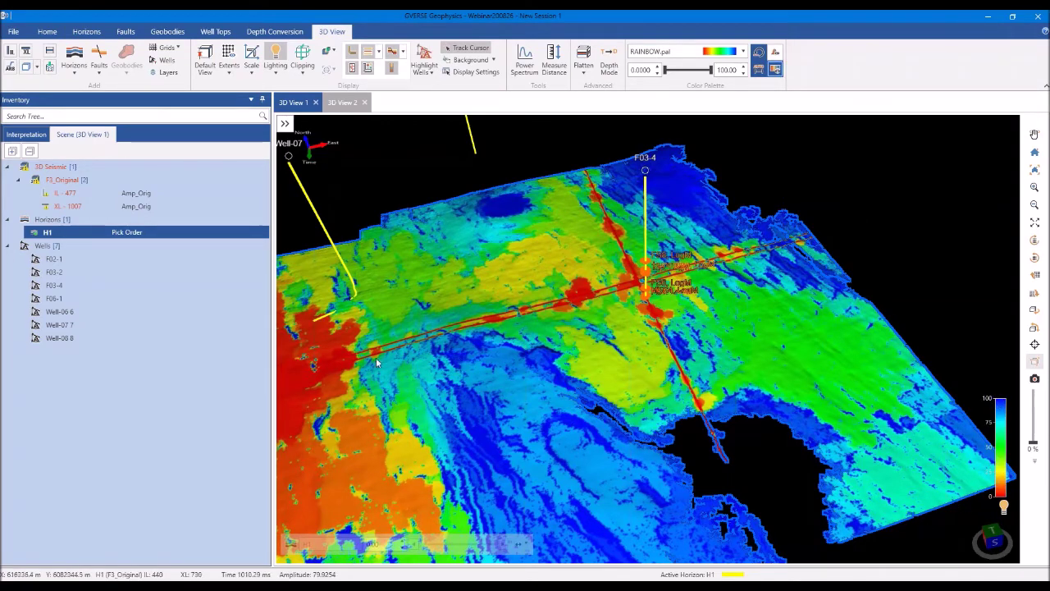
Color horizon H1 by the Confidence attribute and inspect the surface around well F03-4 and the gap beside it
{"action": "left_click", "coordinate": [149, 234]}
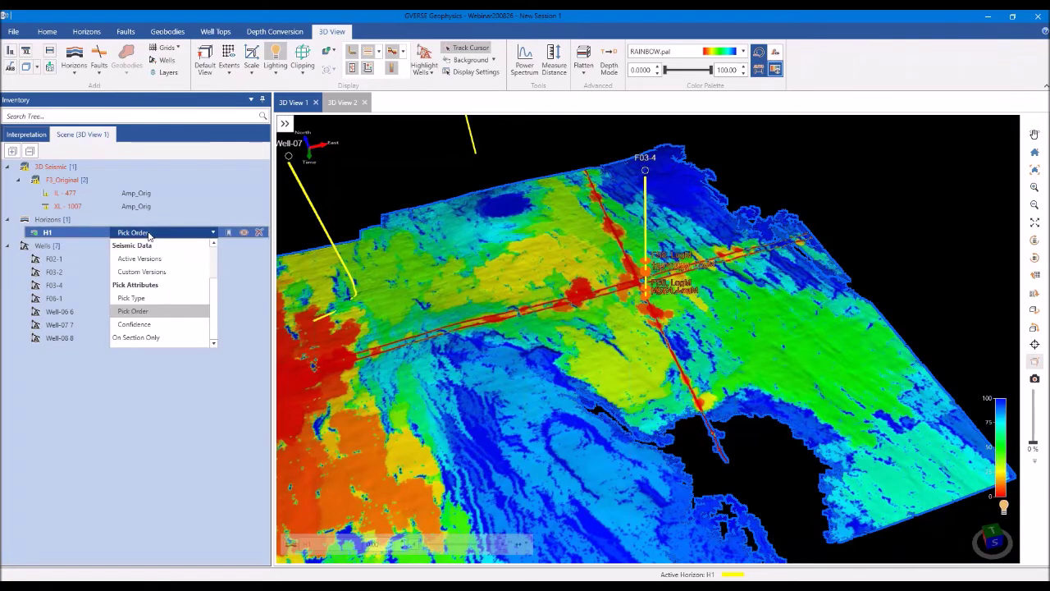
{"action": "left_click", "coordinate": [135, 324]}
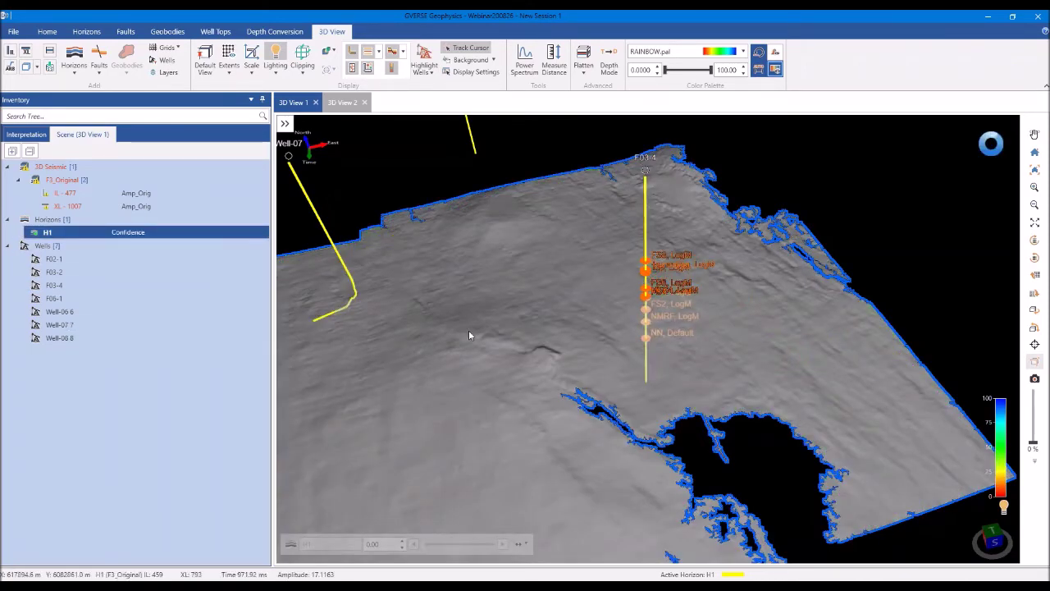
{"action": "scroll", "coordinate": [470, 335], "scroll_direction": "up", "scroll_amount": 2}
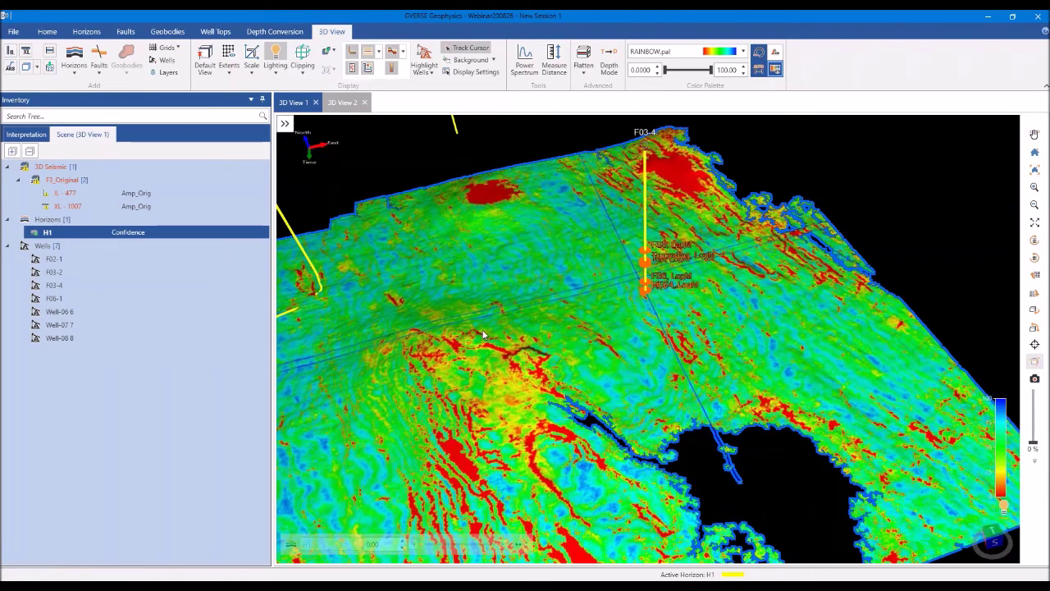
{"action": "scroll", "coordinate": [533, 321], "scroll_direction": "up", "scroll_amount": 3}
{"action": "scroll", "coordinate": [533, 321], "scroll_direction": "up", "scroll_amount": 3}
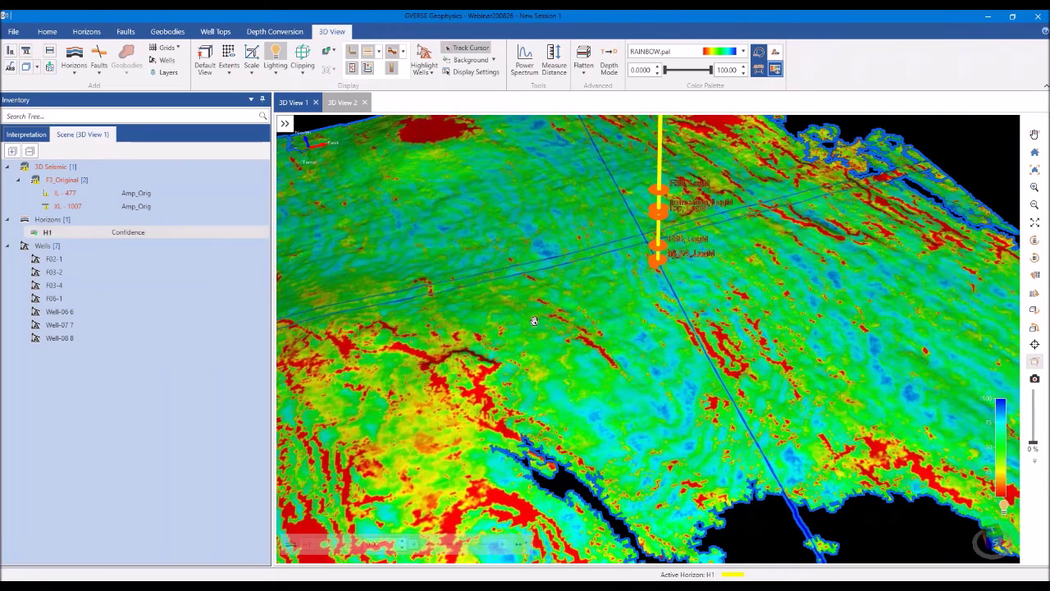
{"action": "scroll", "coordinate": [546, 321], "scroll_direction": "down", "scroll_amount": 2}
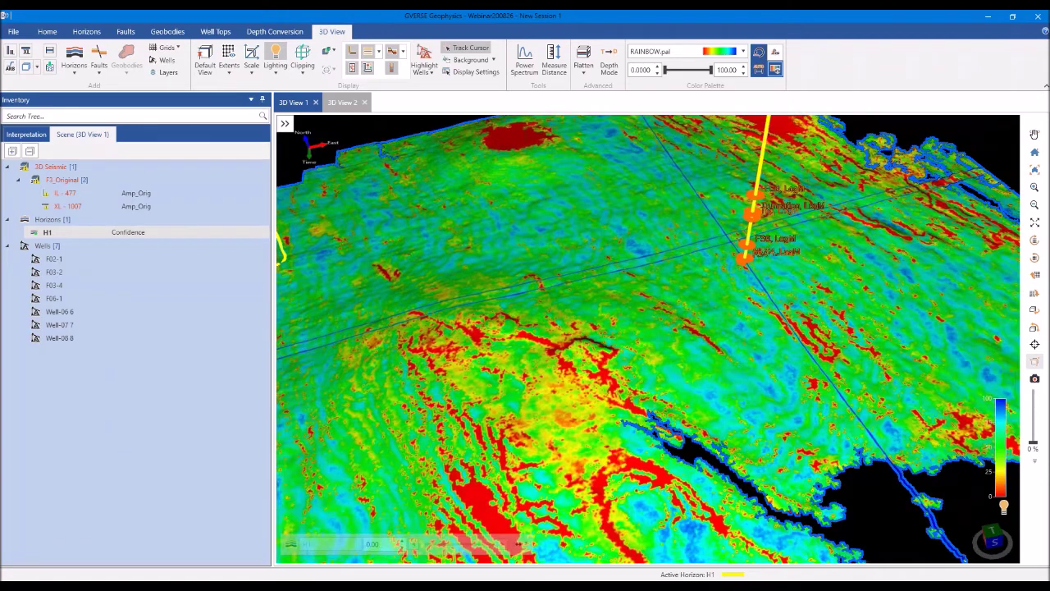
{"action": "scroll", "coordinate": [546, 321], "scroll_direction": "down", "scroll_amount": 3}
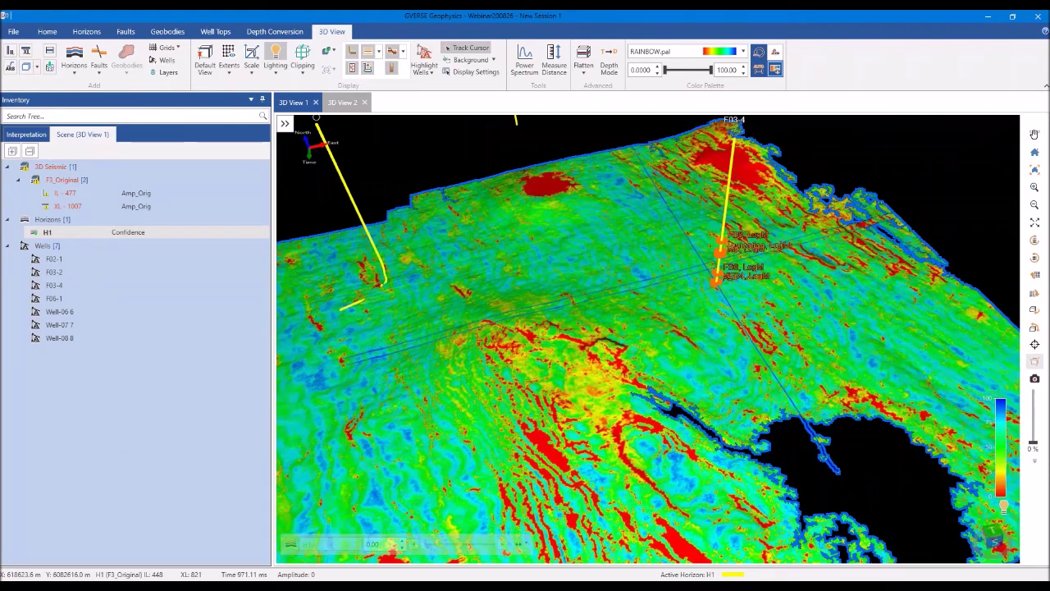
{"action": "scroll", "coordinate": [546, 320], "scroll_direction": "down", "scroll_amount": 1}
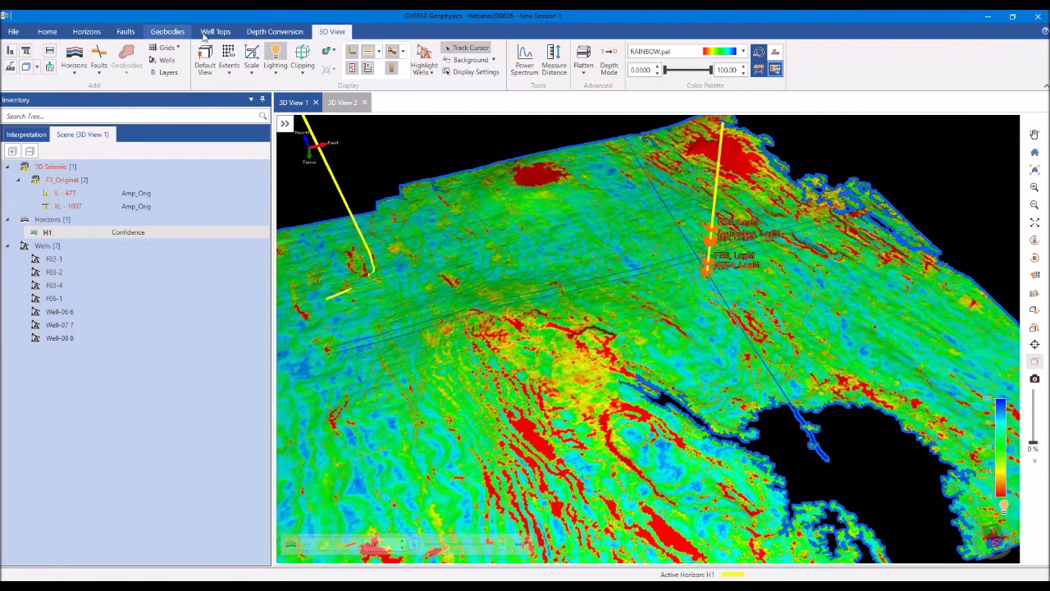
Open the Pick Attributes settings for horizon H1 and dock them below the inventory
{"action": "left_click", "coordinate": [86, 31]}
{"action": "left_click", "coordinate": [678, 62]}
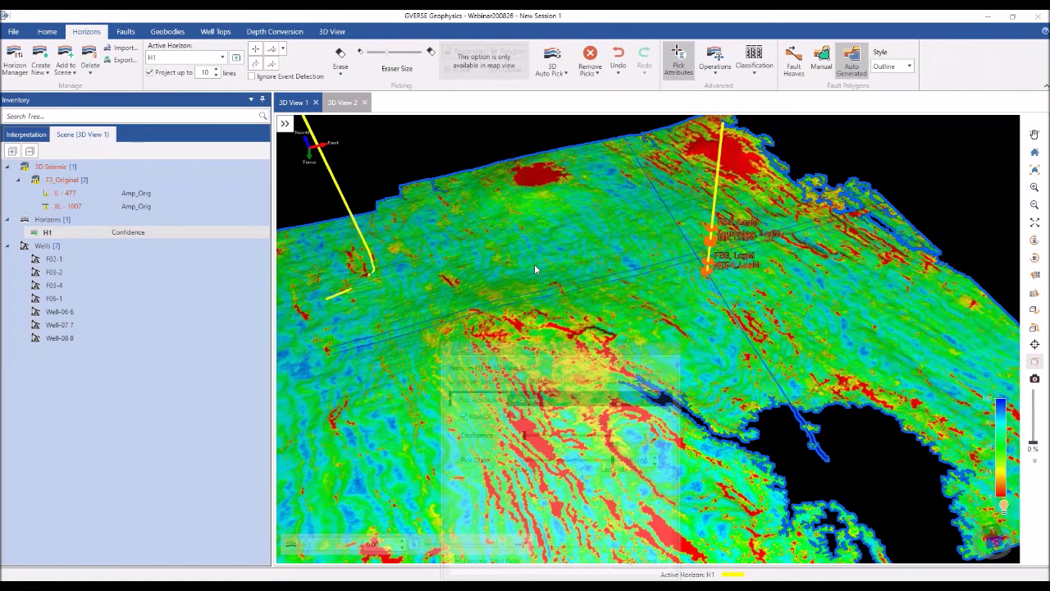
{"action": "left_click_drag", "start_coordinate": [514, 350], "coordinate": [136, 353]}
Limit H1 to picks with at least 70% confidence and discard the filtered-out picks, preserving the seed picks
{"action": "type", "text": "70"}
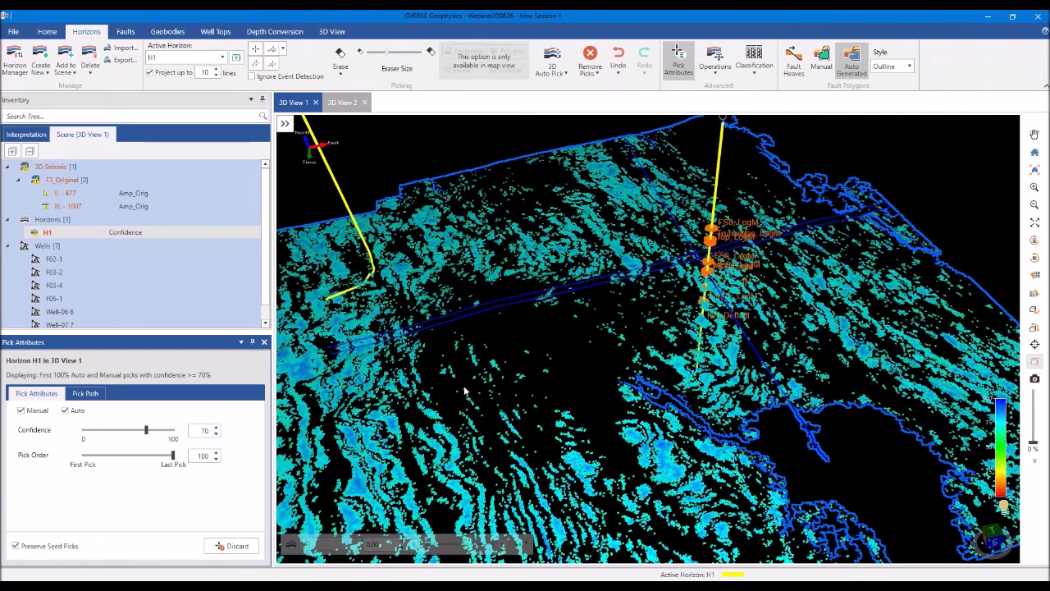
{"action": "left_click_drag", "start_coordinate": [653, 283], "coordinate": [611, 273]}
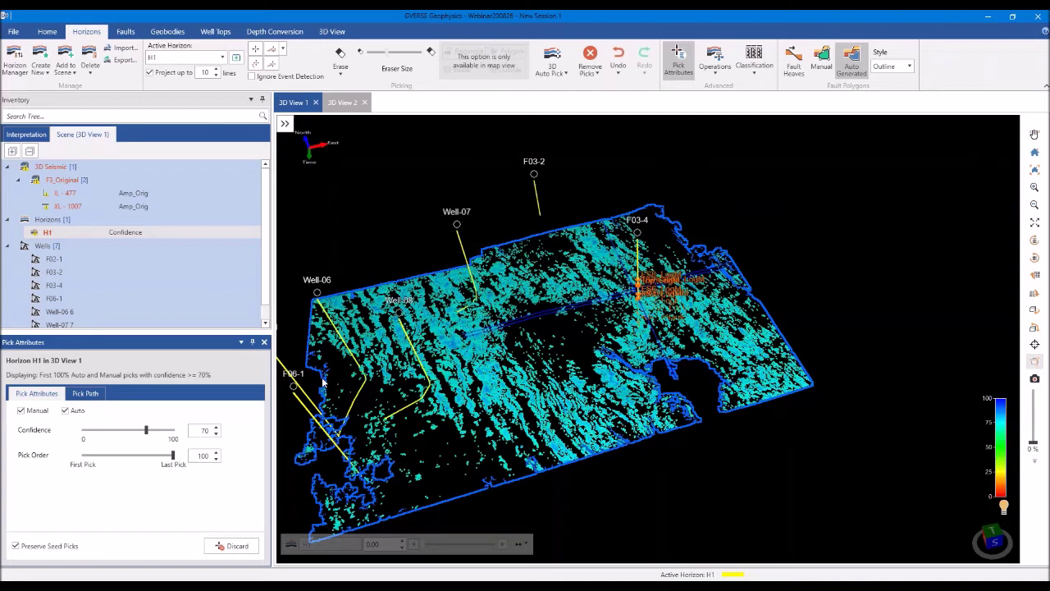
{"action": "left_click", "coordinate": [231, 547]}
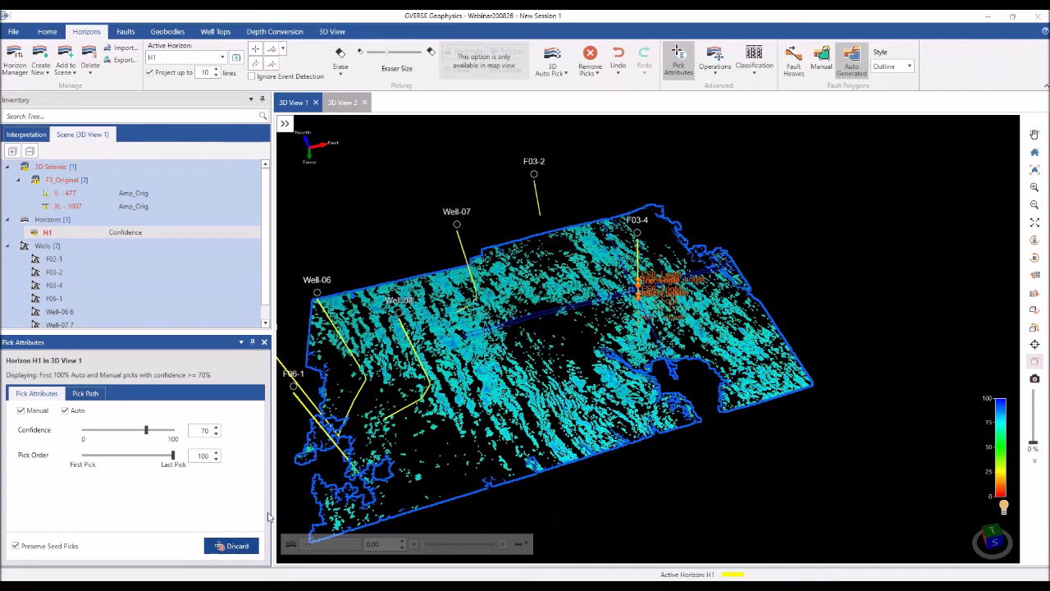
{"action": "left_click", "coordinate": [563, 357]}
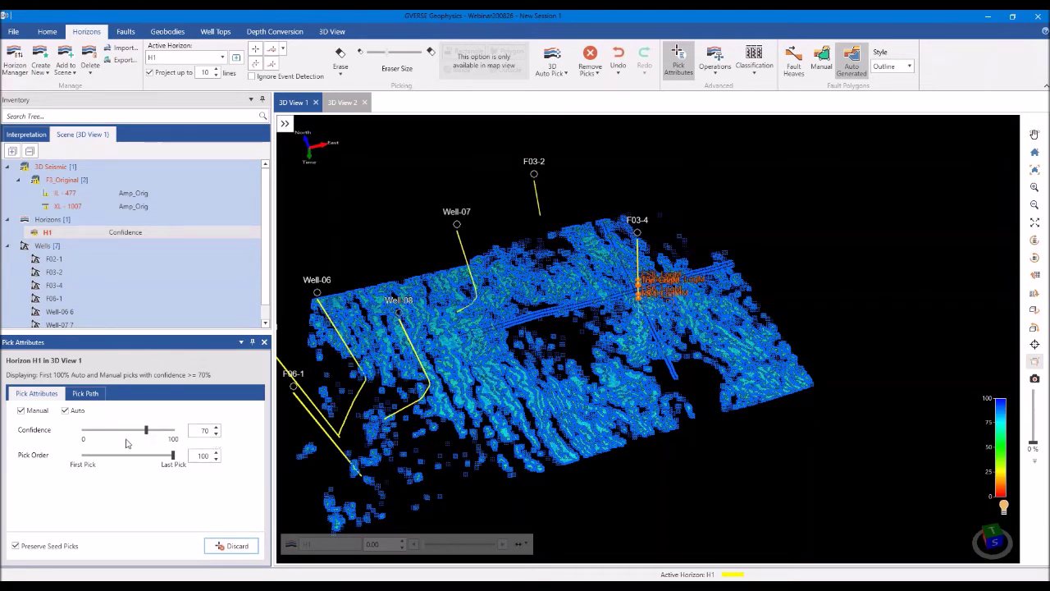
Reset the confidence threshold to 0 and undo the removal of the H1 picks
{"action": "double_click", "coordinate": [202, 432]}
{"action": "type", "text": "0"}
{"action": "key", "text": "Return"}
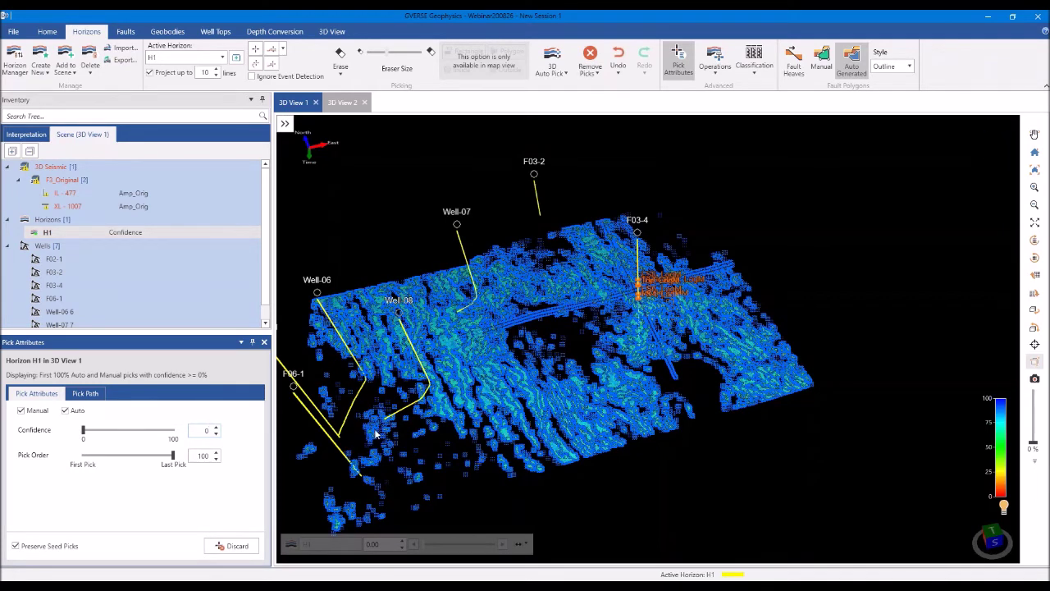
{"action": "left_click", "coordinate": [616, 73]}
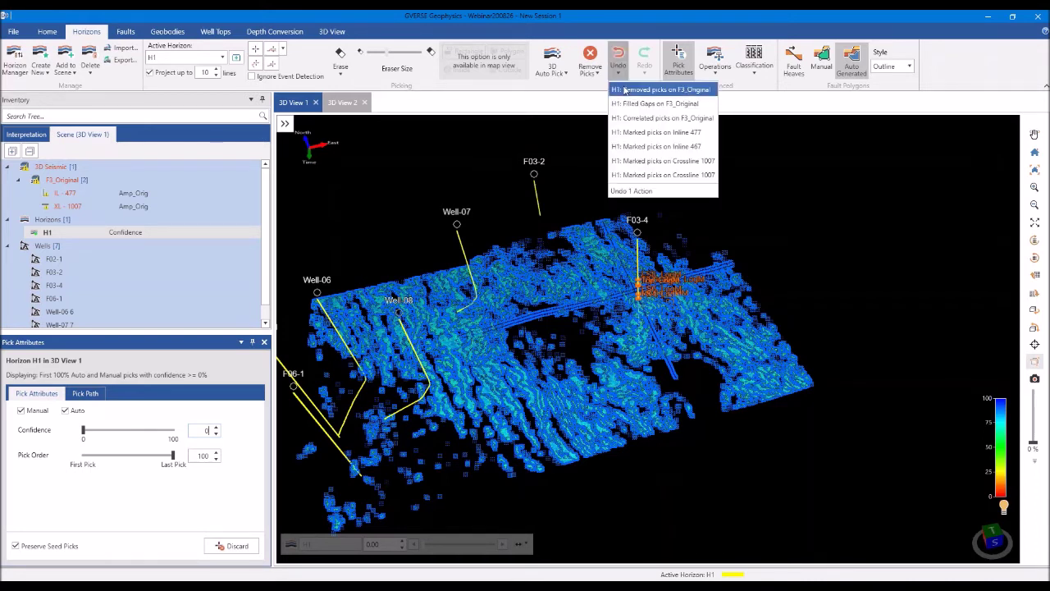
{"action": "left_click", "coordinate": [624, 90]}
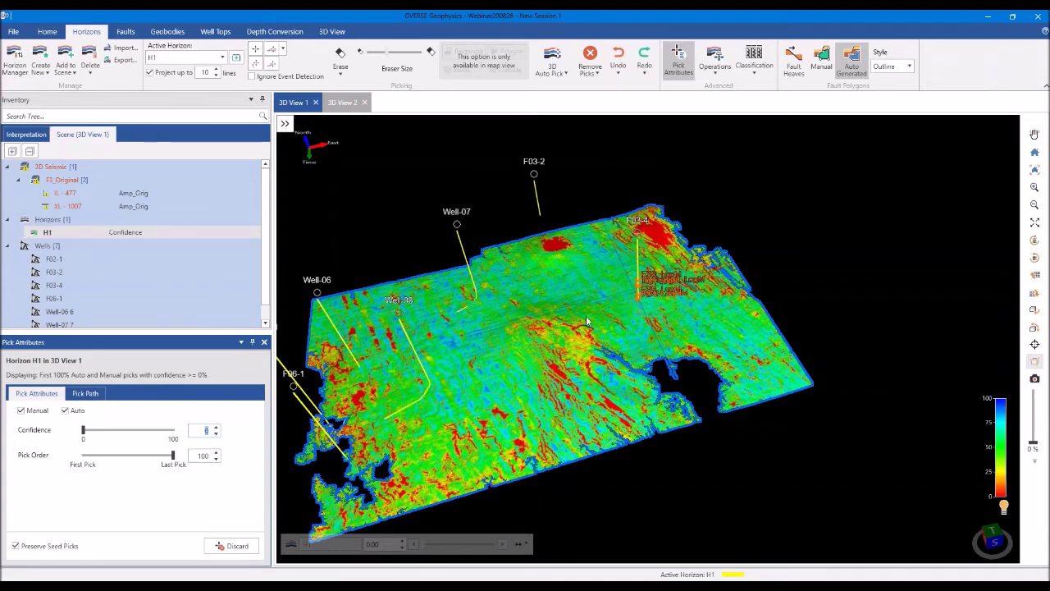
Trace the Pick Path on H1 from picks on the surface west of well F03-4
{"action": "scroll", "coordinate": [588, 321], "scroll_direction": "up", "scroll_amount": 2}
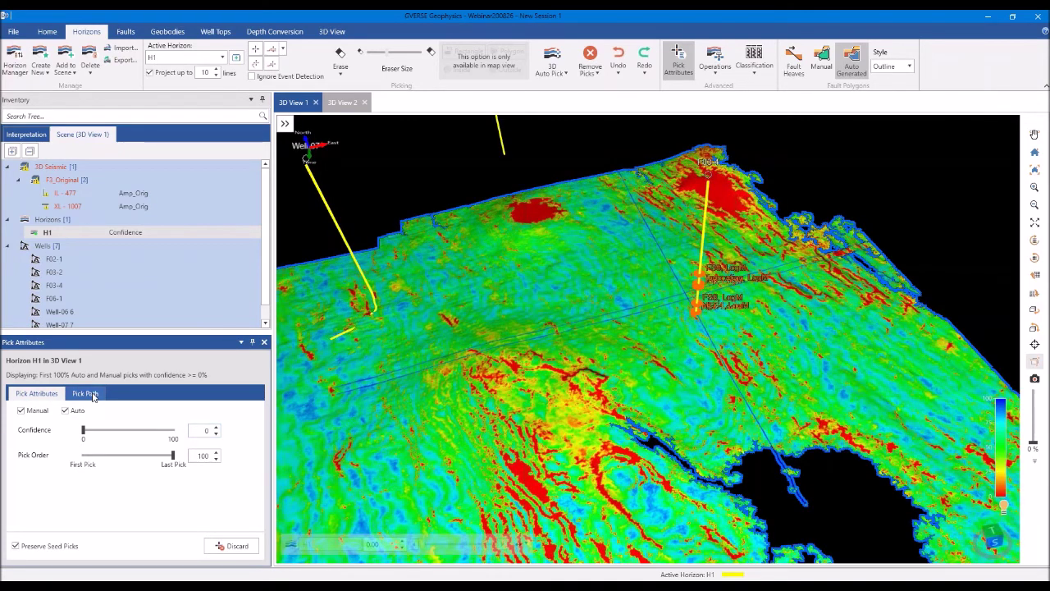
{"action": "left_click", "coordinate": [85, 393]}
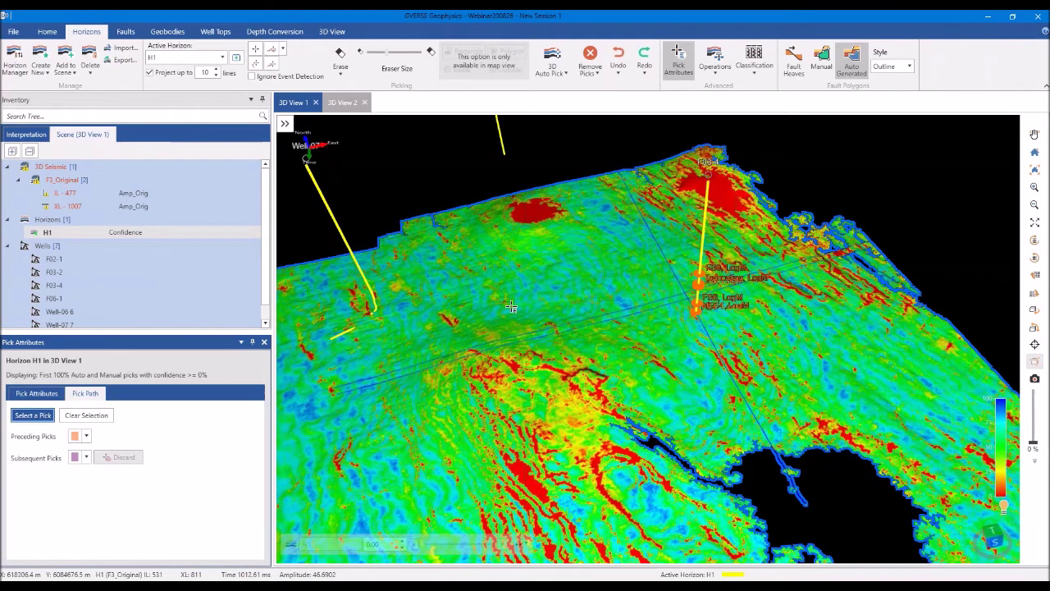
{"action": "left_click", "coordinate": [540, 299]}
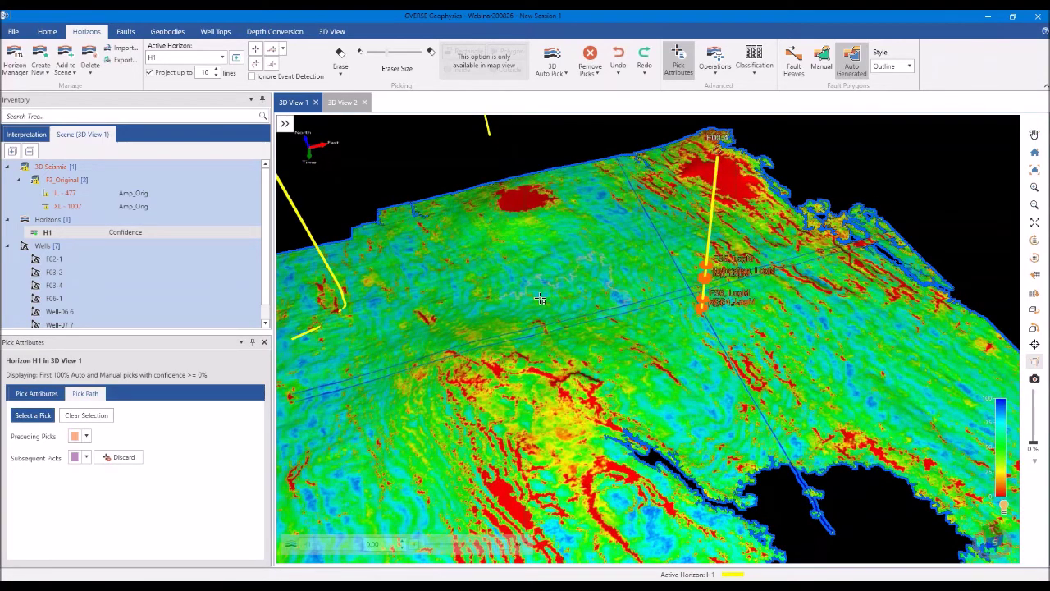
{"action": "scroll", "coordinate": [535, 256], "scroll_direction": "up", "scroll_amount": 3}
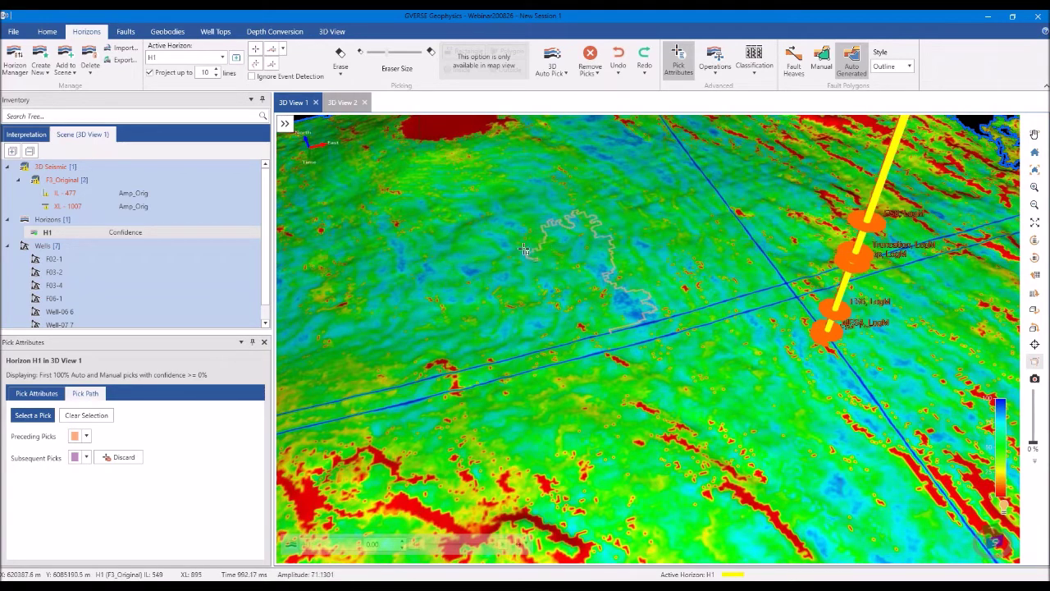
{"action": "left_click", "coordinate": [523, 250]}
Examine the selected pick's path of preceding picks and the area of subsequent picks on H1
{"action": "scroll", "coordinate": [498, 295], "scroll_direction": "down", "scroll_amount": 3}
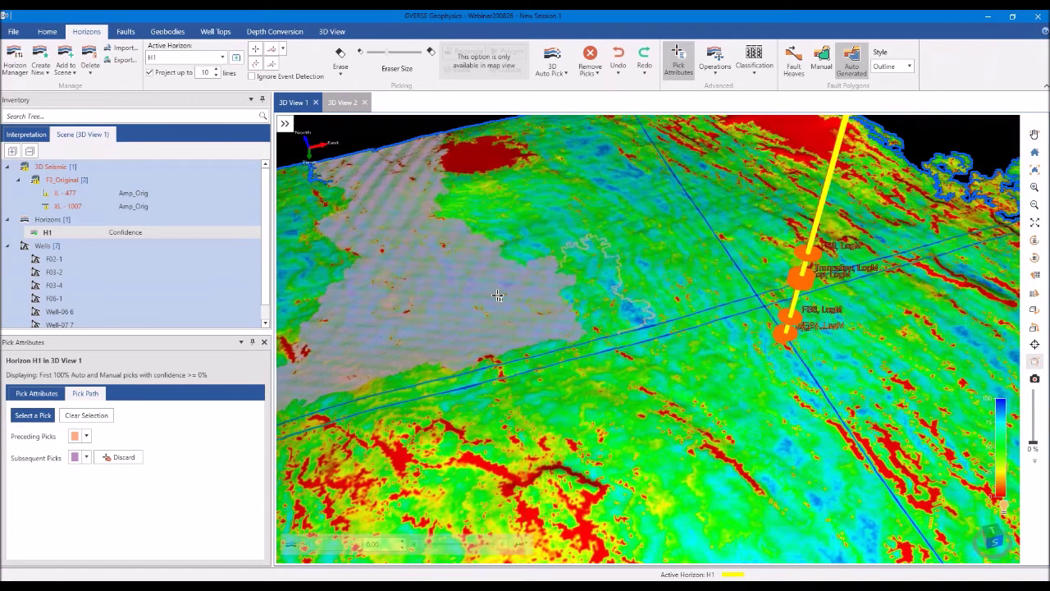
{"action": "scroll", "coordinate": [498, 296], "scroll_direction": "up", "scroll_amount": 3}
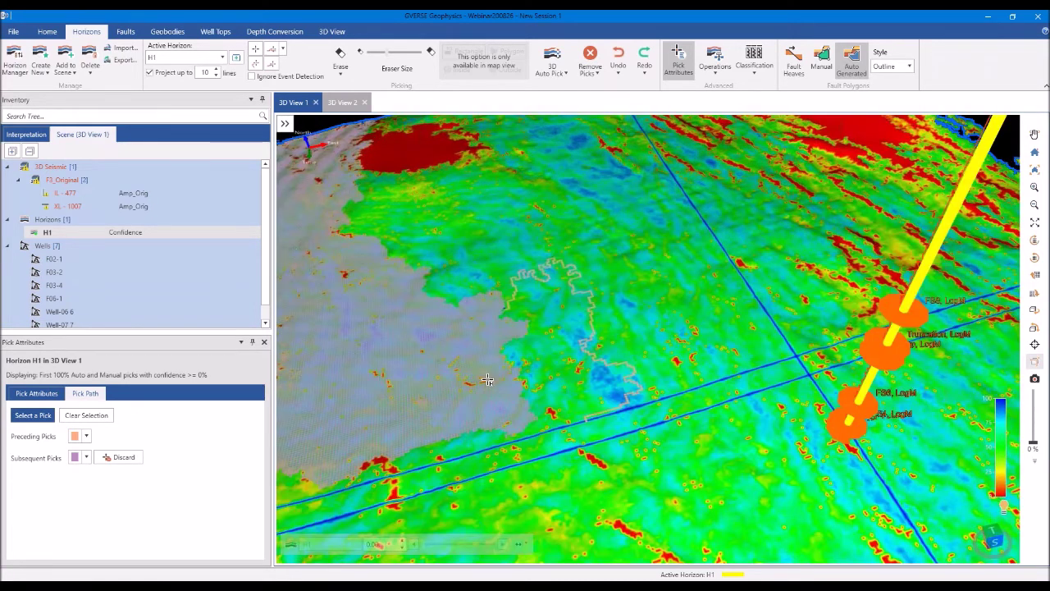
{"action": "scroll", "coordinate": [487, 380], "scroll_direction": "up", "scroll_amount": 2}
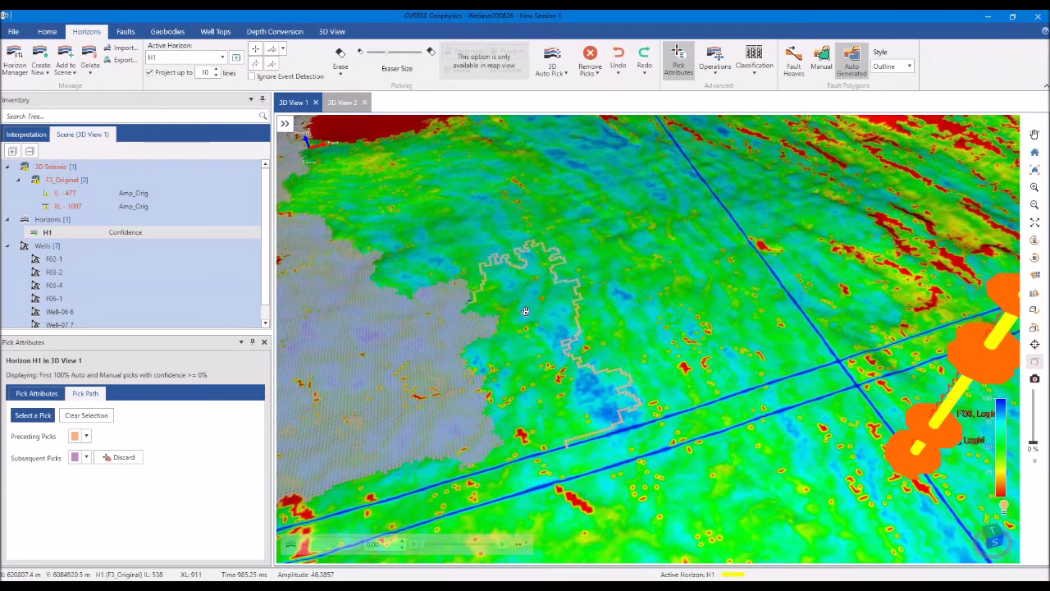
{"action": "left_click_drag", "start_coordinate": [525, 311], "coordinate": [497, 391]}
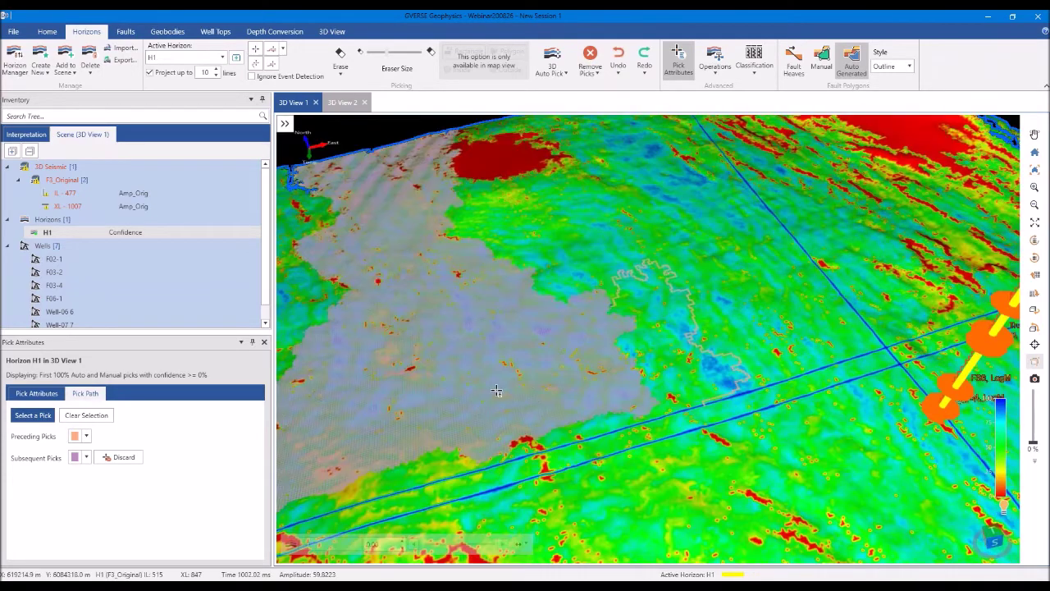
{"action": "scroll", "coordinate": [496, 392], "scroll_direction": "up", "scroll_amount": 2}
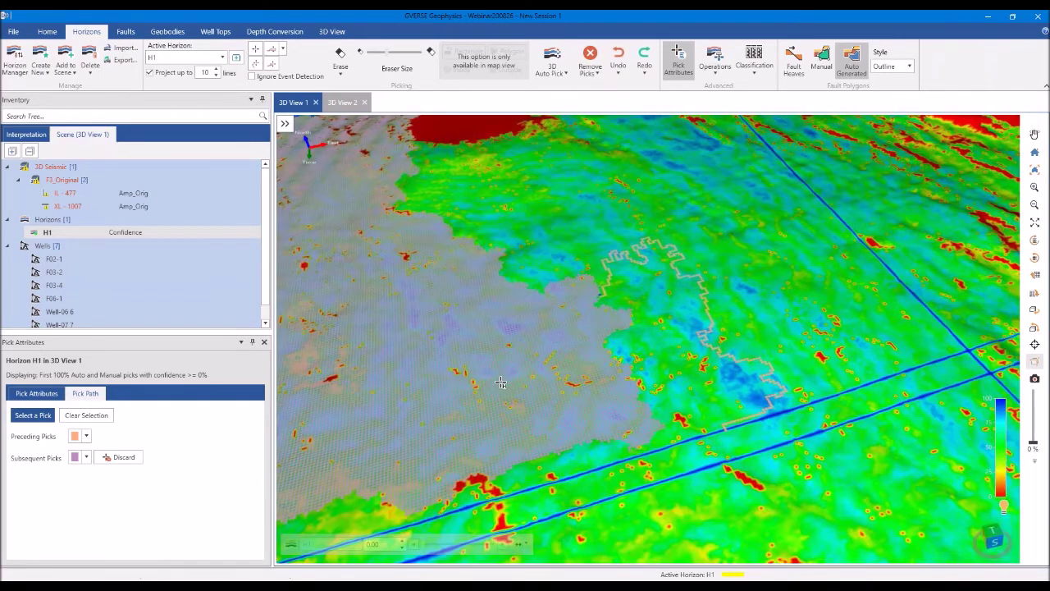
{"action": "scroll", "coordinate": [601, 297], "scroll_direction": "up", "scroll_amount": 1}
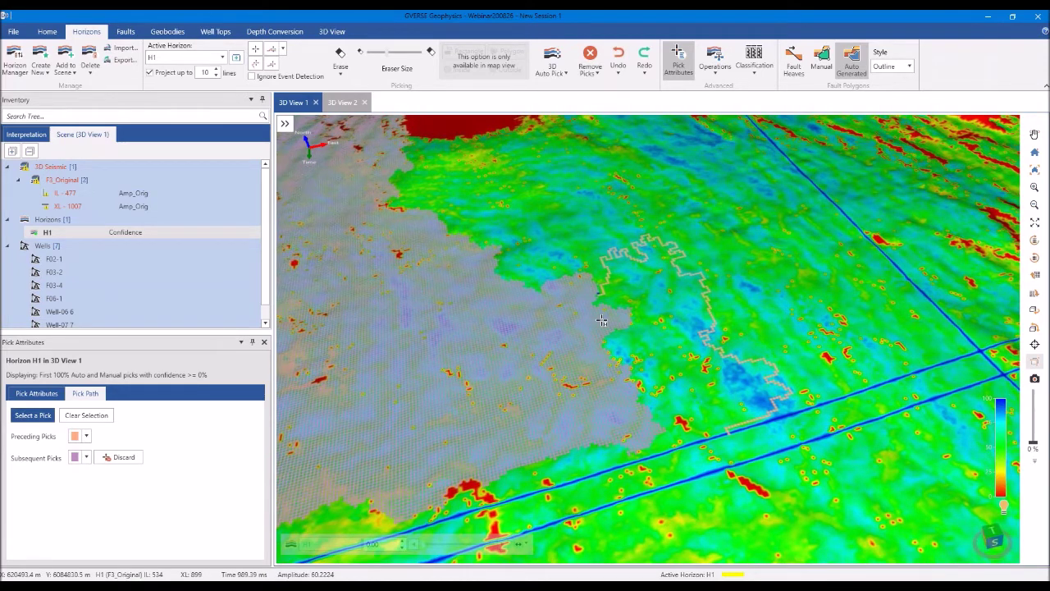
{"action": "scroll", "coordinate": [601, 320], "scroll_direction": "up", "scroll_amount": 1}
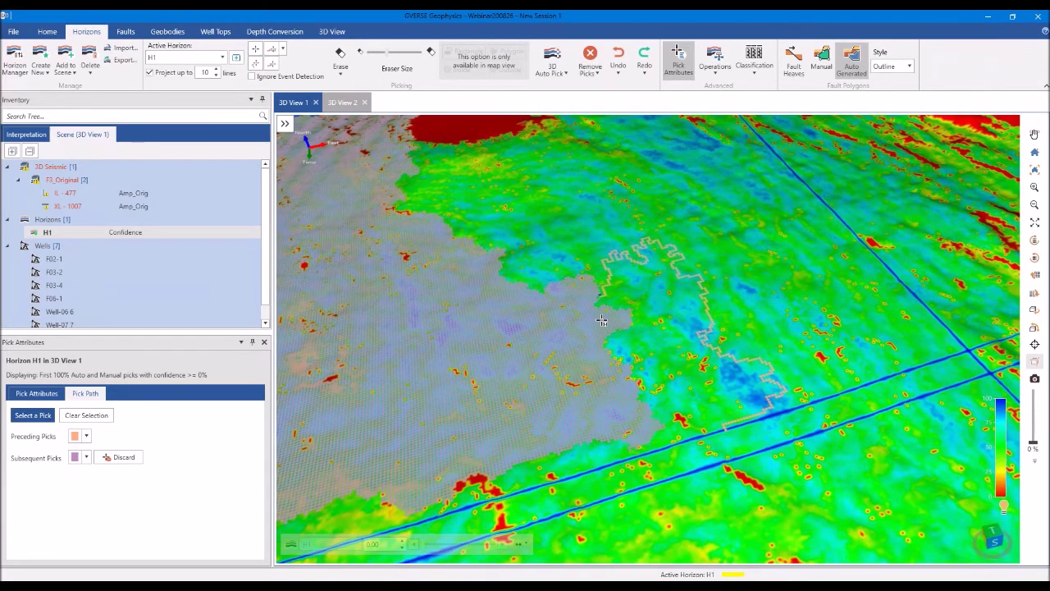
{"action": "scroll", "coordinate": [601, 320], "scroll_direction": "down", "scroll_amount": 2}
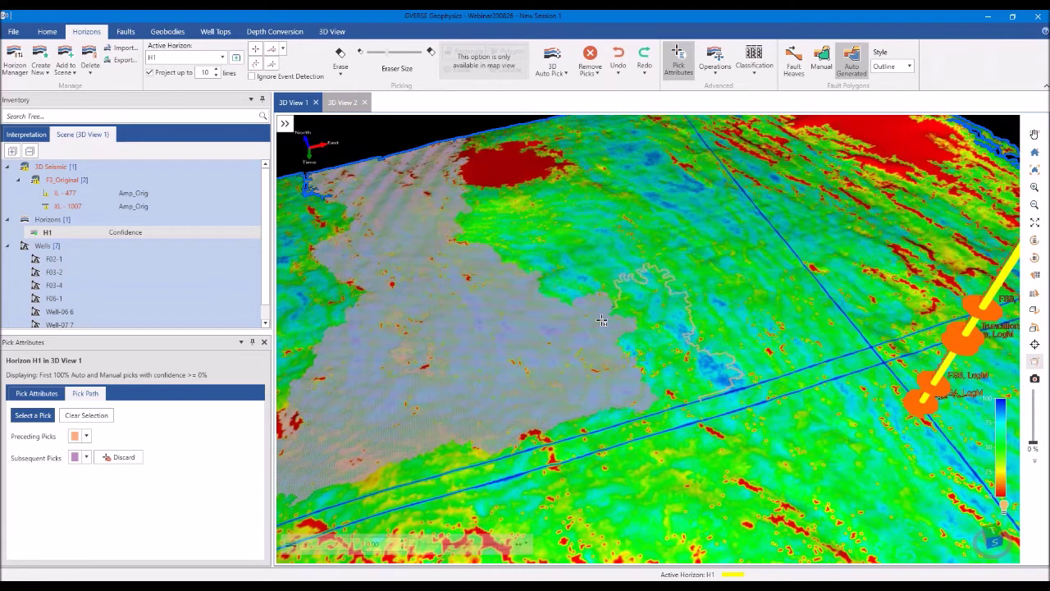
Discard the subsequent picks of the selected H1 pick and look over the affected area
{"action": "left_click", "coordinate": [123, 457]}
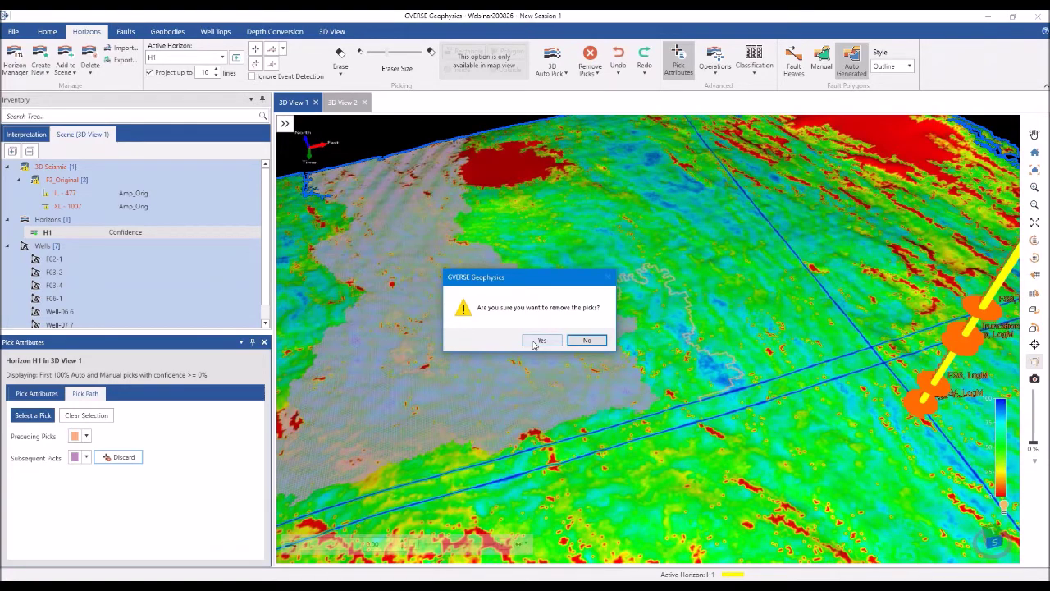
{"action": "left_click", "coordinate": [537, 340]}
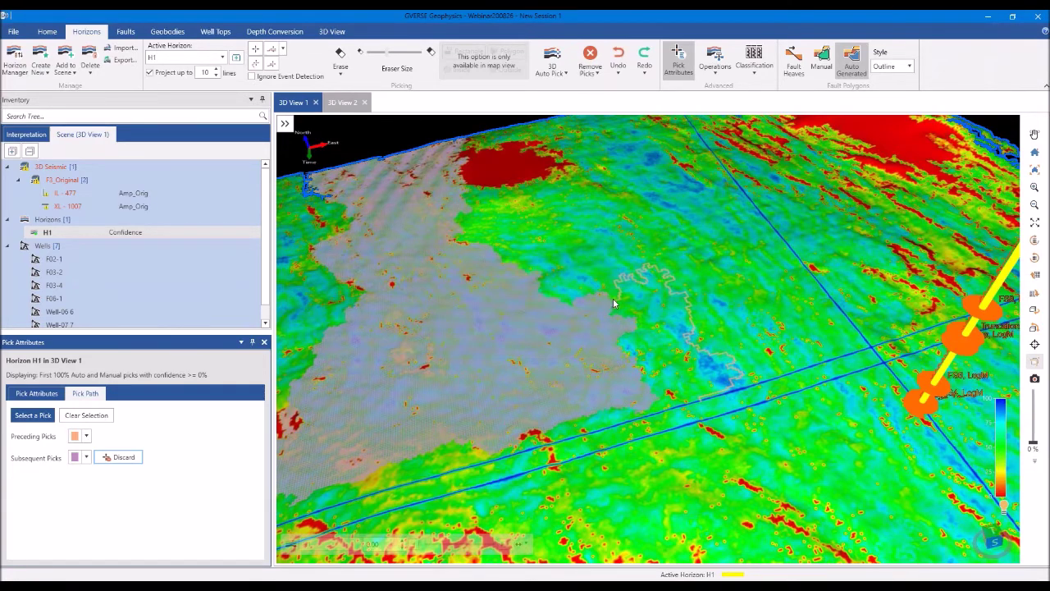
{"action": "left_click_drag", "start_coordinate": [614, 304], "coordinate": [486, 427]}
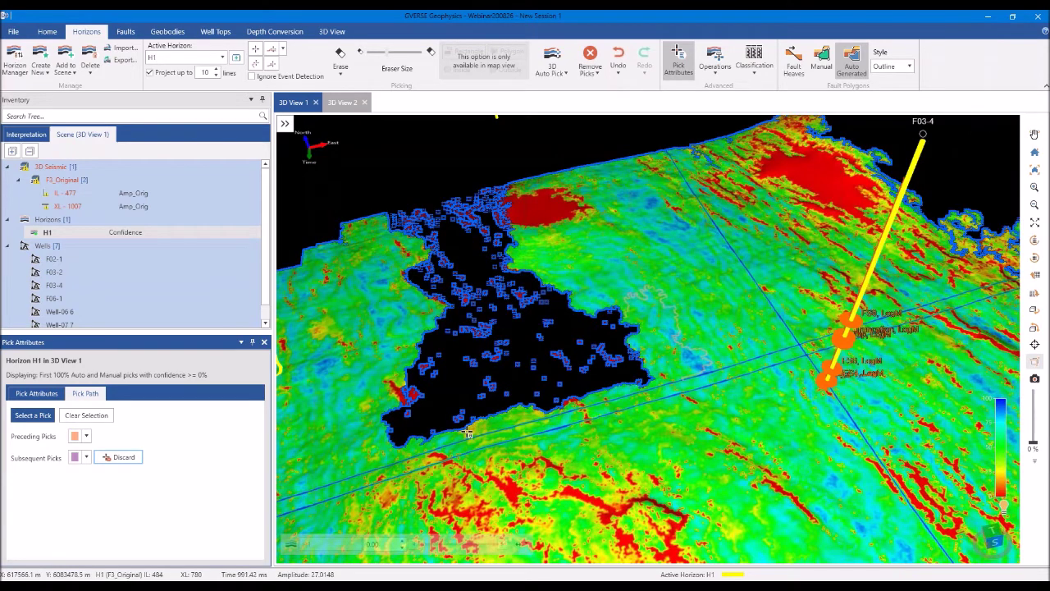
Undo the removal of the subsequent picks and clear the pick path selection
{"action": "left_click", "coordinate": [618, 61]}
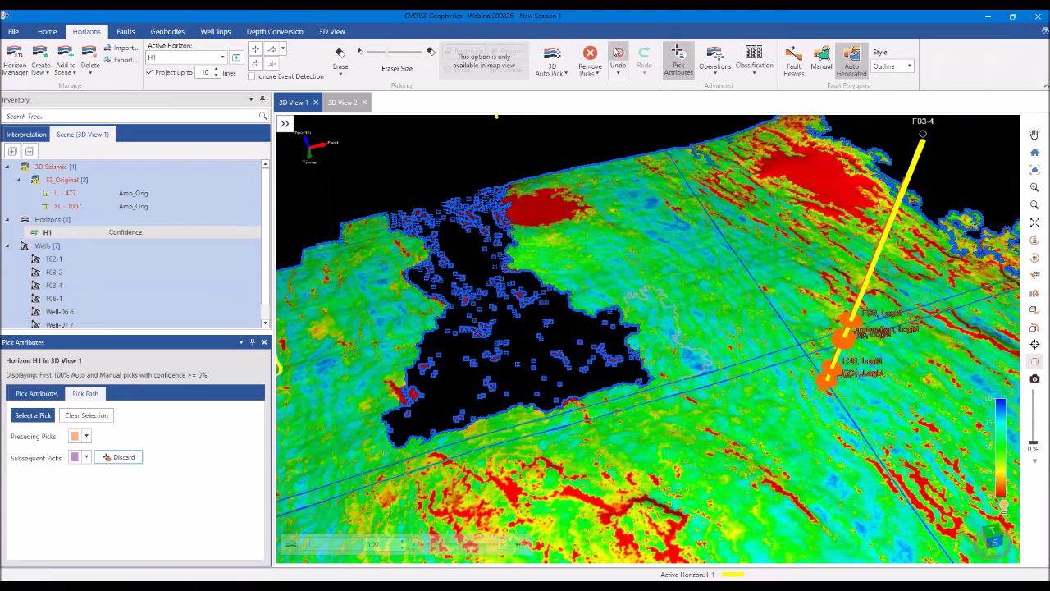
{"action": "left_click", "coordinate": [87, 416]}
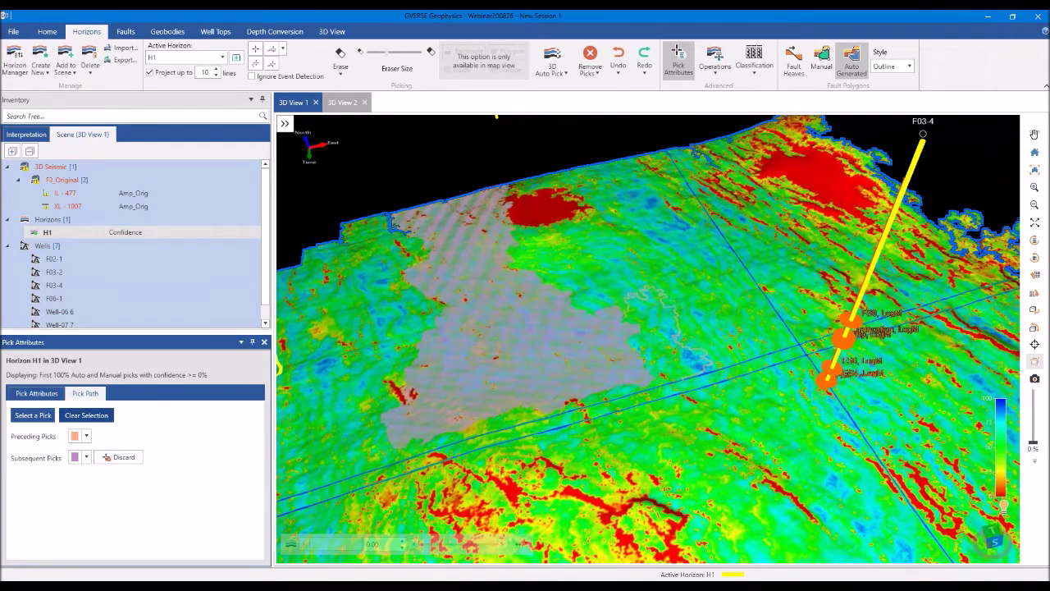
Clear the pick path selection on H1 and close the pick attributes tool
{"action": "left_click", "coordinate": [86, 415]}
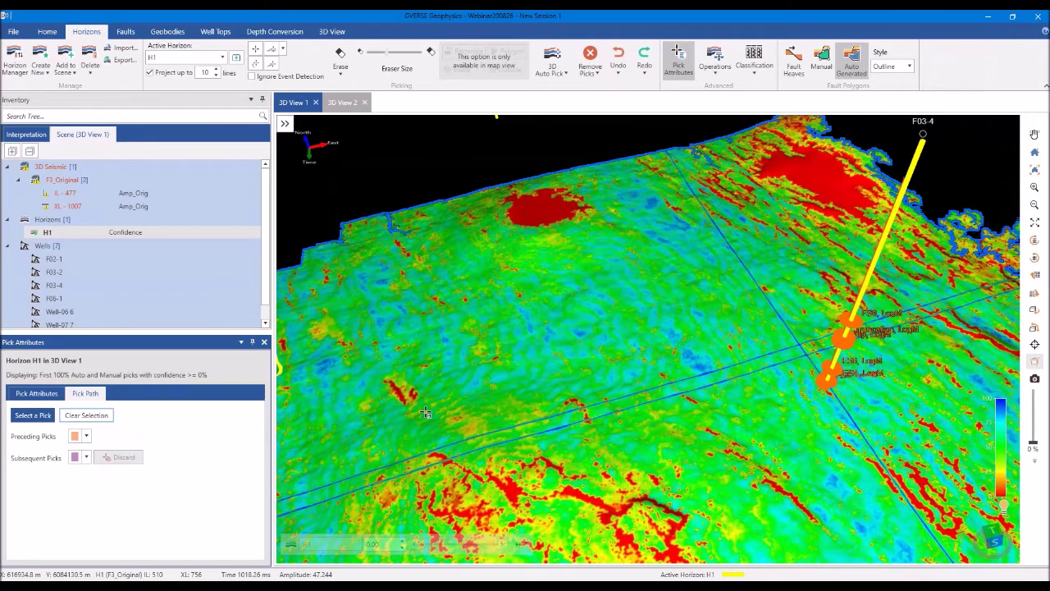
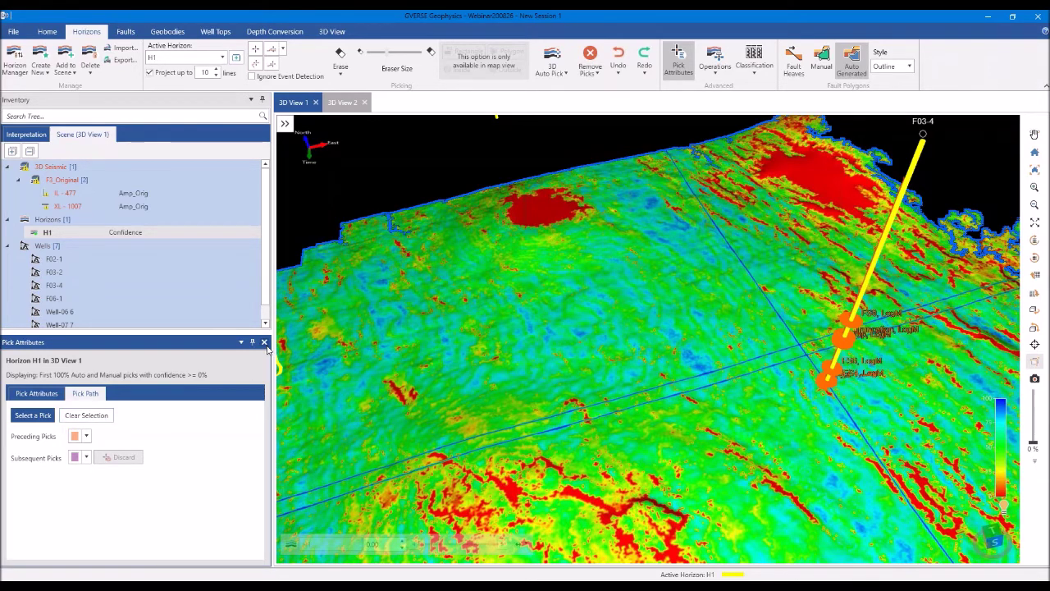
{"action": "left_click", "coordinate": [264, 342]}
{"action": "left_click_drag", "start_coordinate": [447, 378], "coordinate": [574, 532]}
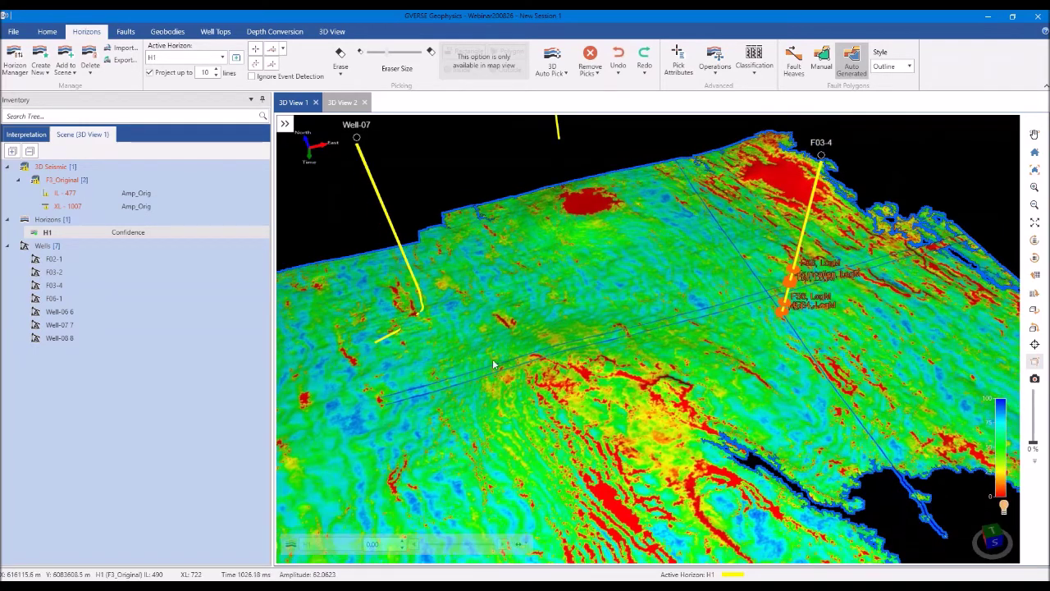
Switch to the F3Block main map window and open the Attribute and Surface Calculator
{"action": "left_click", "coordinate": [631, 585]}
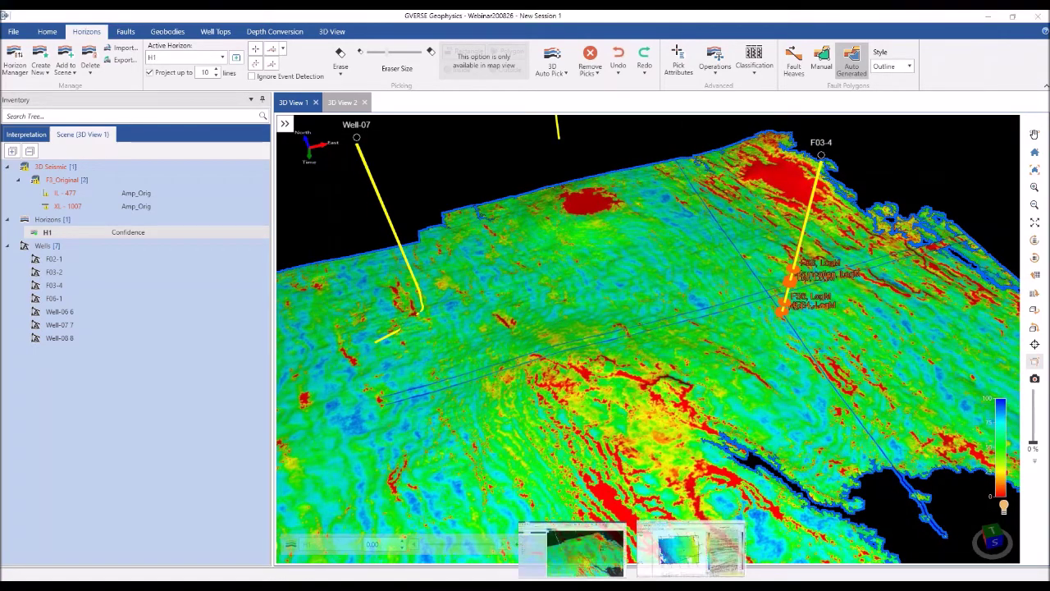
{"action": "left_click", "coordinate": [689, 549]}
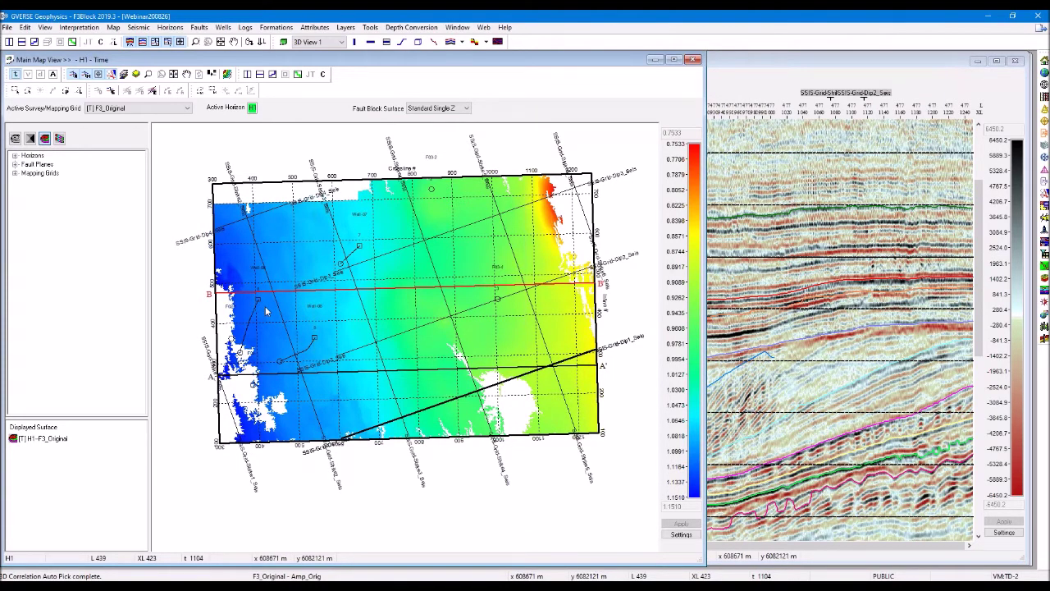
{"action": "left_click", "coordinate": [322, 30]}
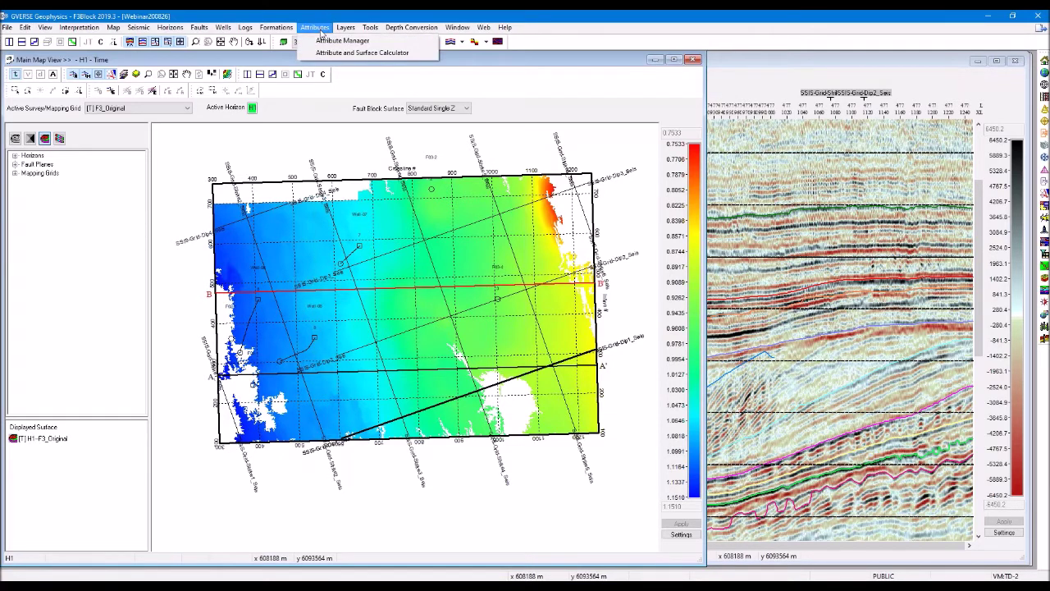
{"action": "left_click", "coordinate": [323, 53]}
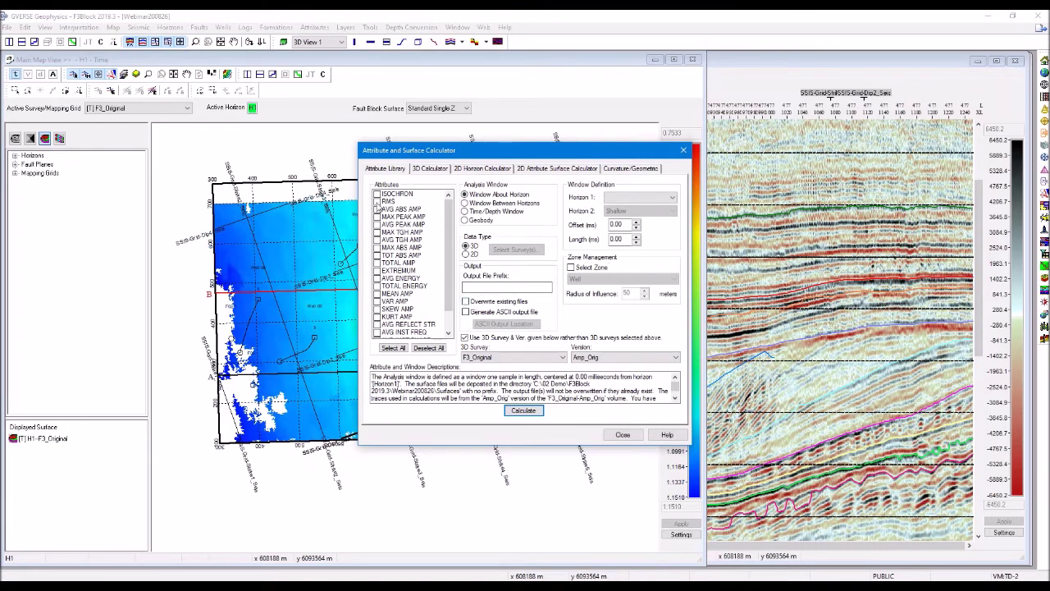
Calculate the RMS and TOT ABS AMP attributes from Amp_Orig in a 10 ms window about horizon H1
{"action": "left_click", "coordinate": [378, 202]}
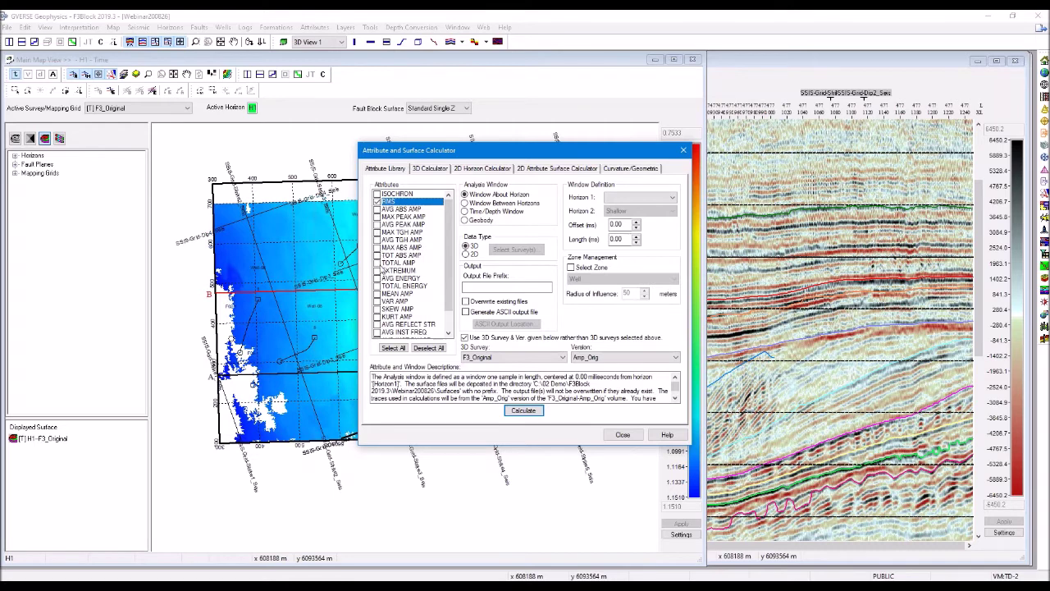
{"action": "left_click", "coordinate": [378, 255]}
{"action": "left_click", "coordinate": [670, 203]}
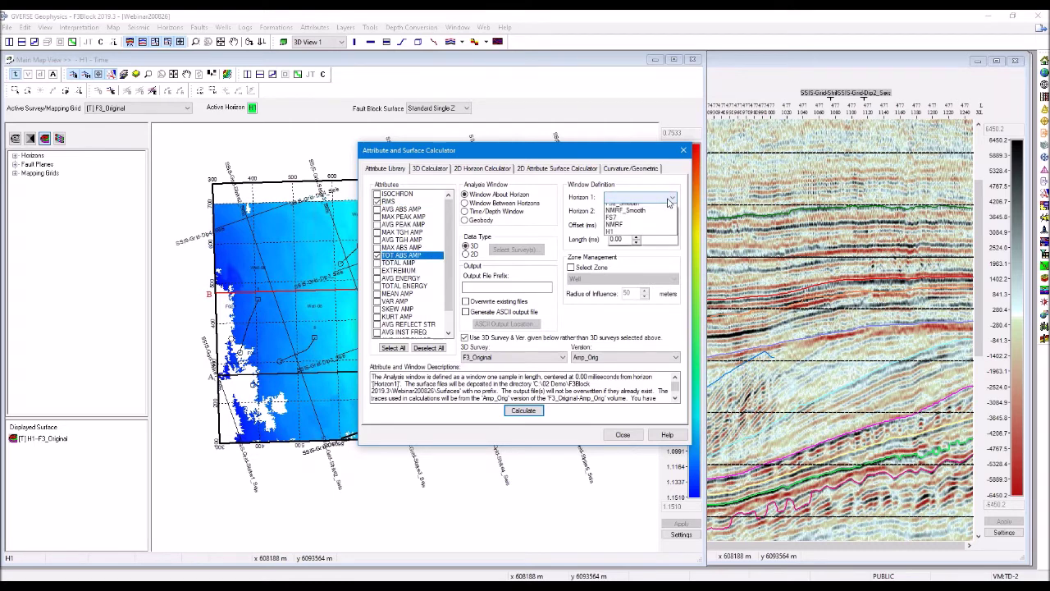
{"action": "left_click", "coordinate": [640, 287]}
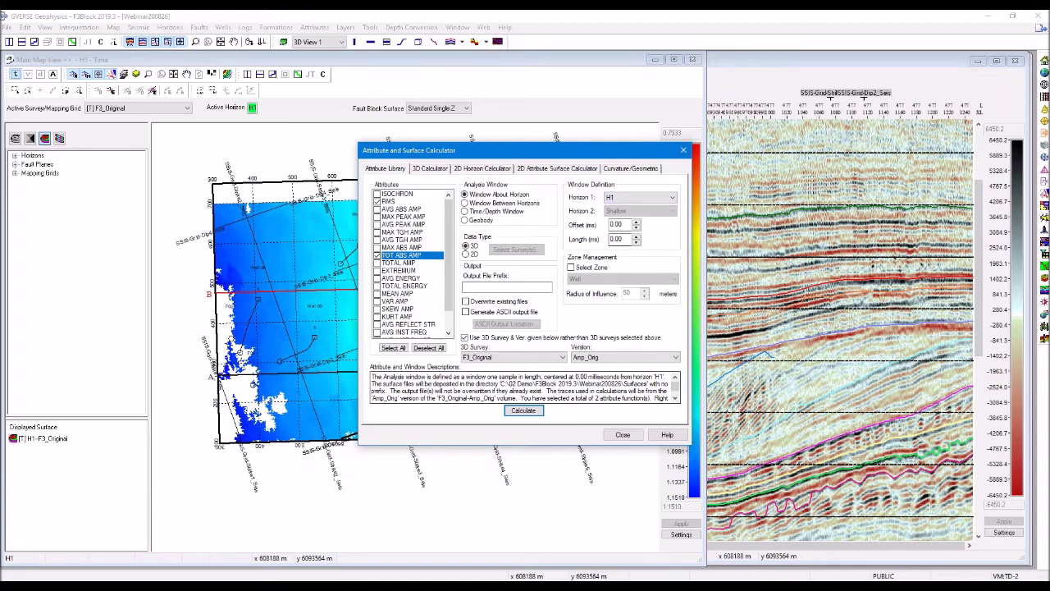
{"action": "double_click", "coordinate": [623, 239]}
{"action": "type", "text": "10"}
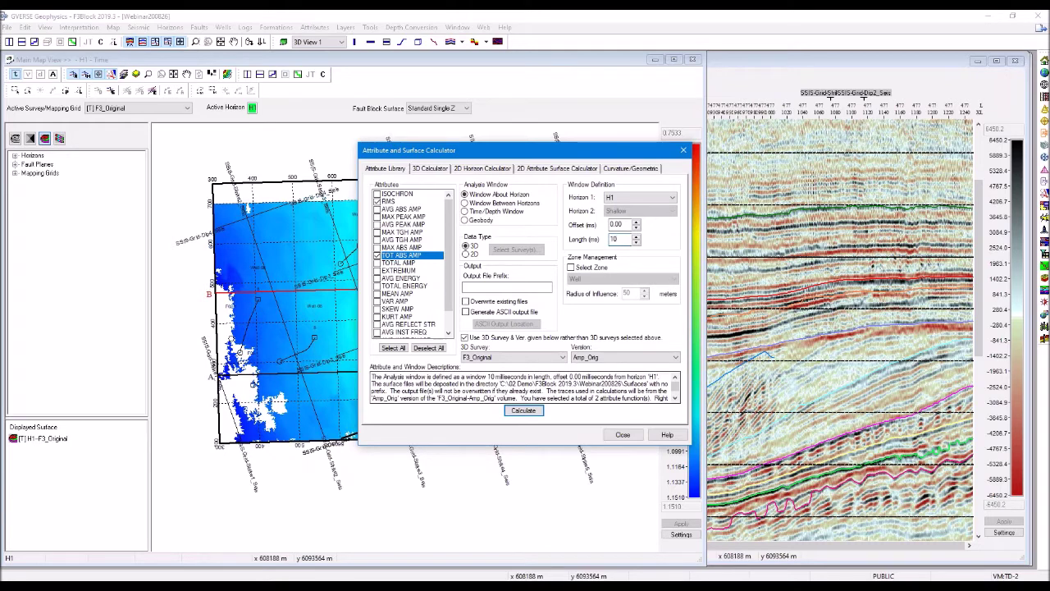
{"action": "left_click", "coordinate": [525, 411]}
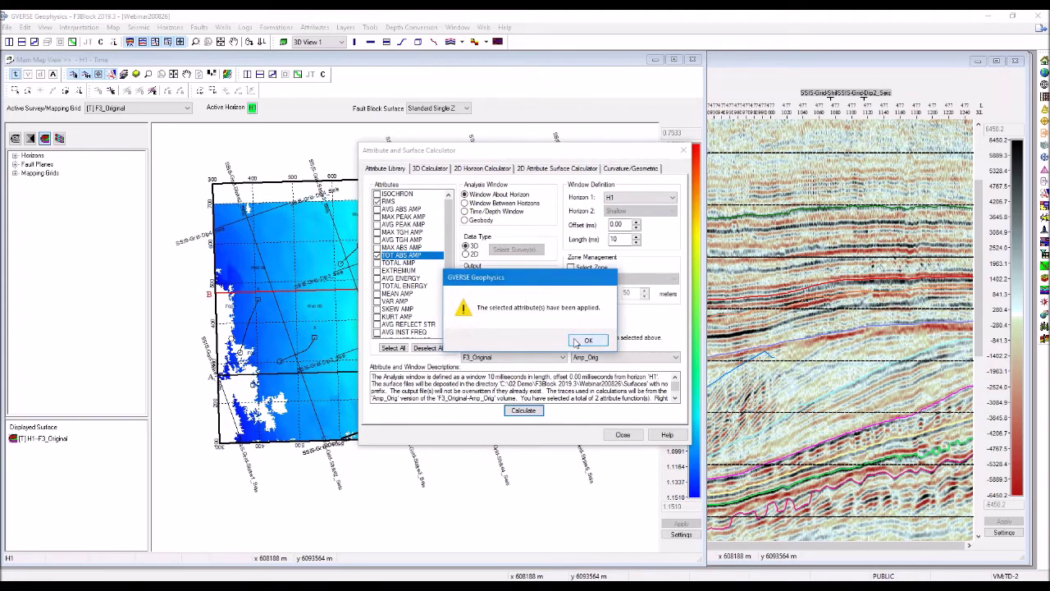
{"action": "key", "text": "Return"}
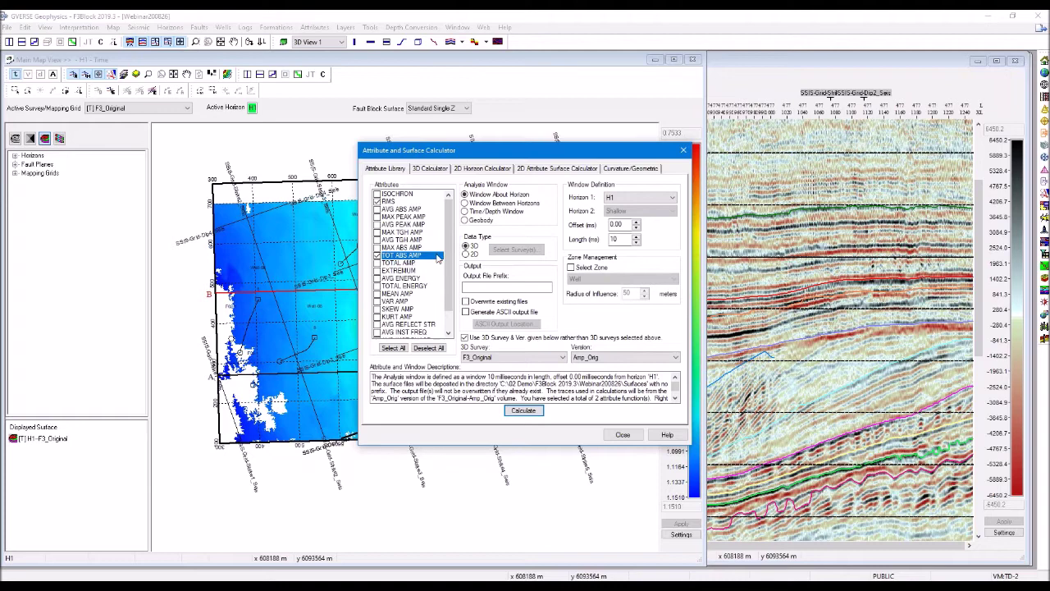
Review the available attributes and the between-horizons, time/depth and geobody analysis windows, ending on Window About Horizon
{"action": "scroll", "coordinate": [448, 258], "scroll_direction": "down", "scroll_amount": 1}
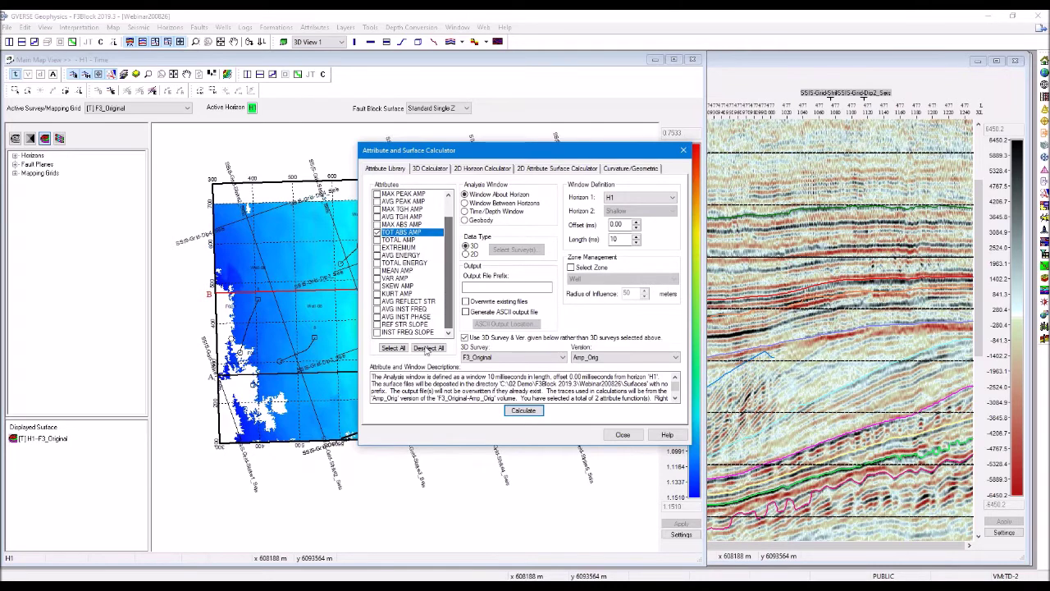
{"action": "scroll", "coordinate": [418, 266], "scroll_direction": "up", "scroll_amount": 1}
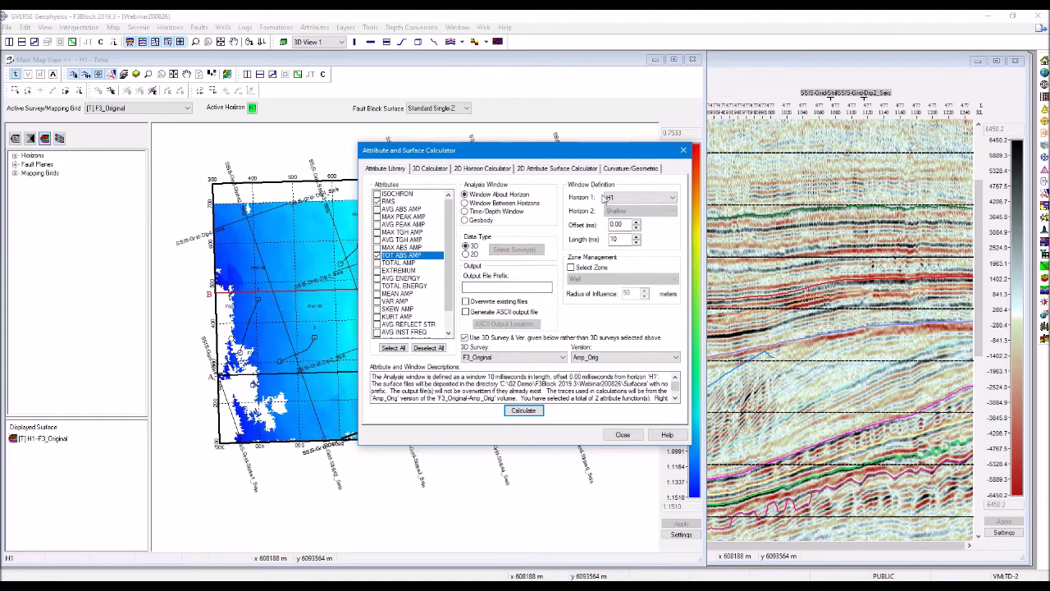
{"action": "left_click", "coordinate": [526, 204]}
{"action": "left_click", "coordinate": [521, 212]}
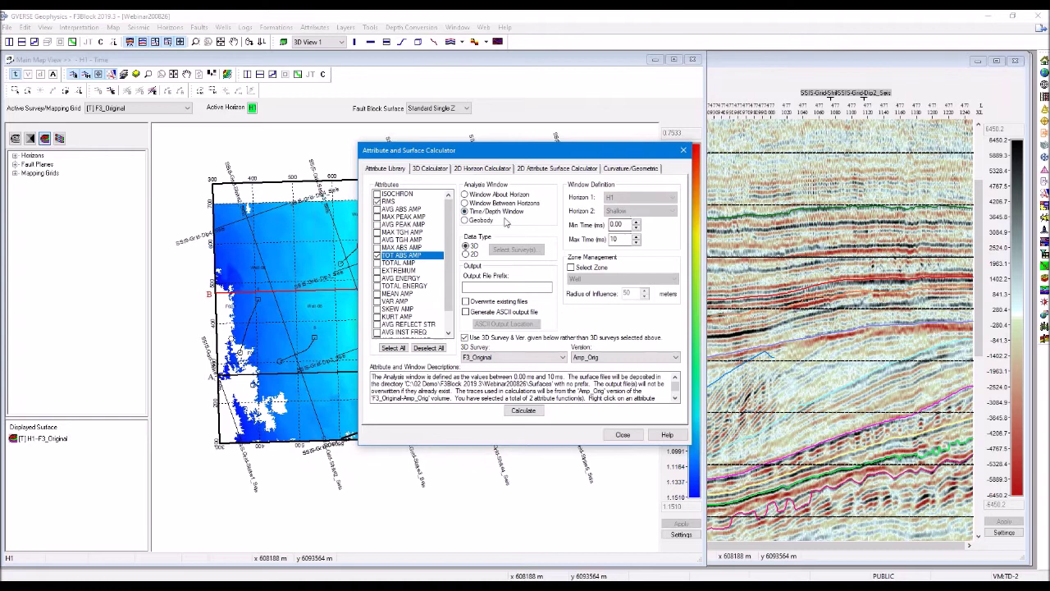
{"action": "left_click", "coordinate": [484, 221]}
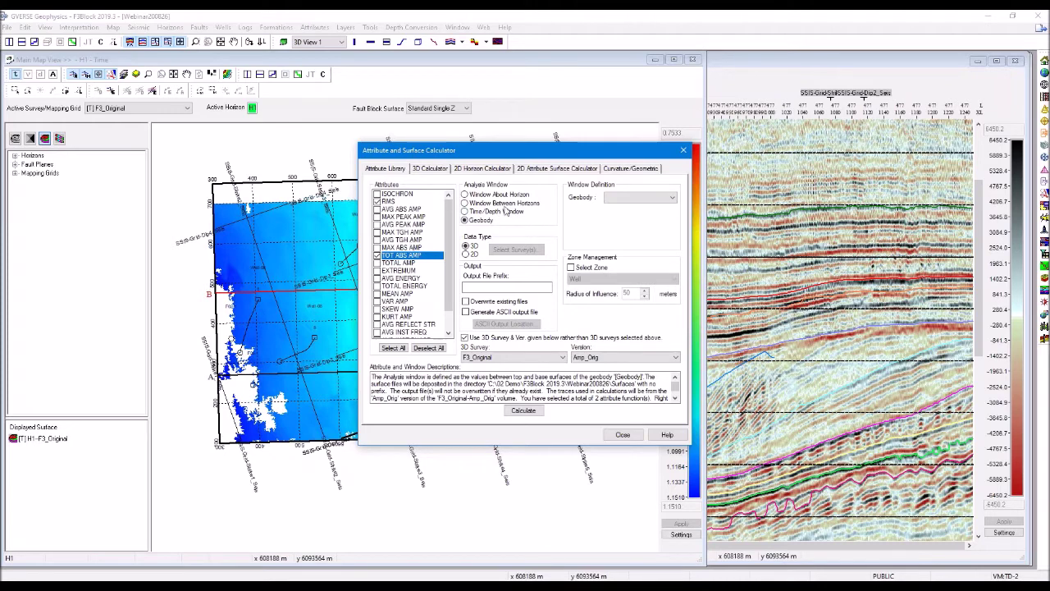
{"action": "left_click", "coordinate": [498, 196]}
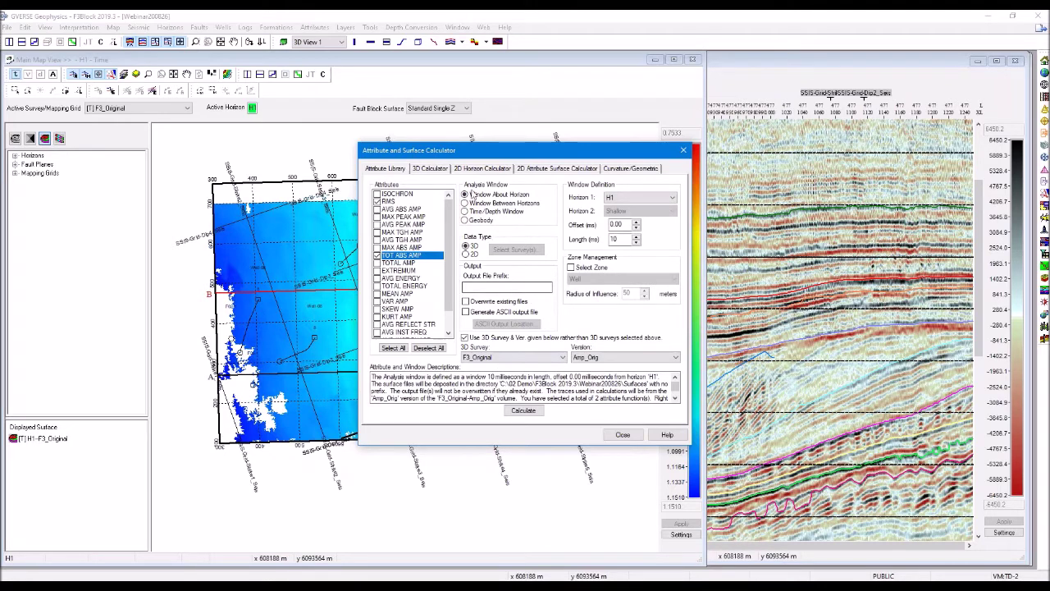
Look over the 3D Calculator, 2D Attribute Surface Calculator and Curvature/Geometric attribute options
{"action": "left_click", "coordinate": [430, 169]}
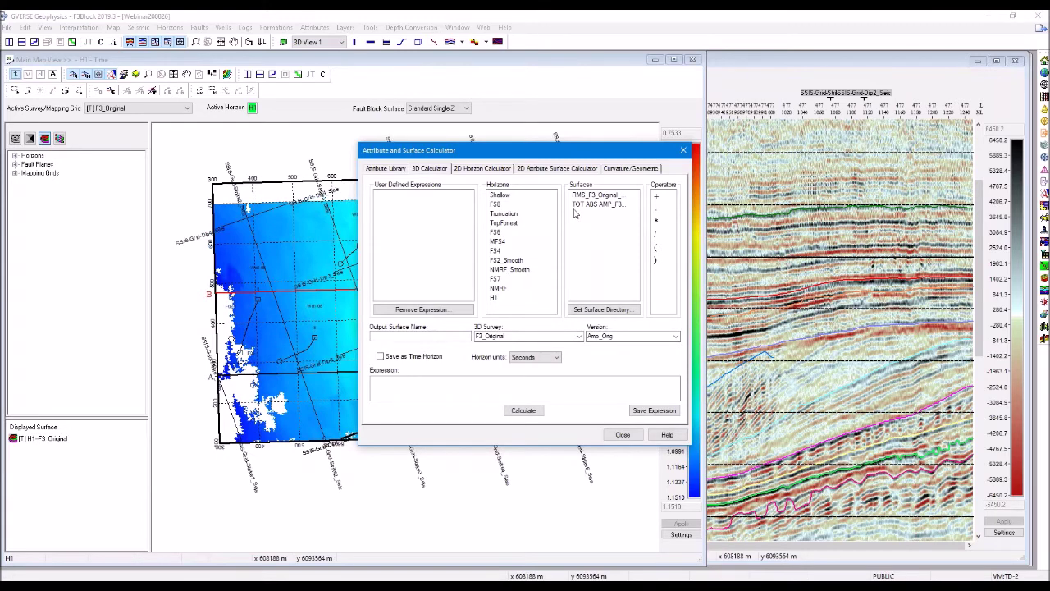
{"action": "left_click", "coordinate": [525, 170]}
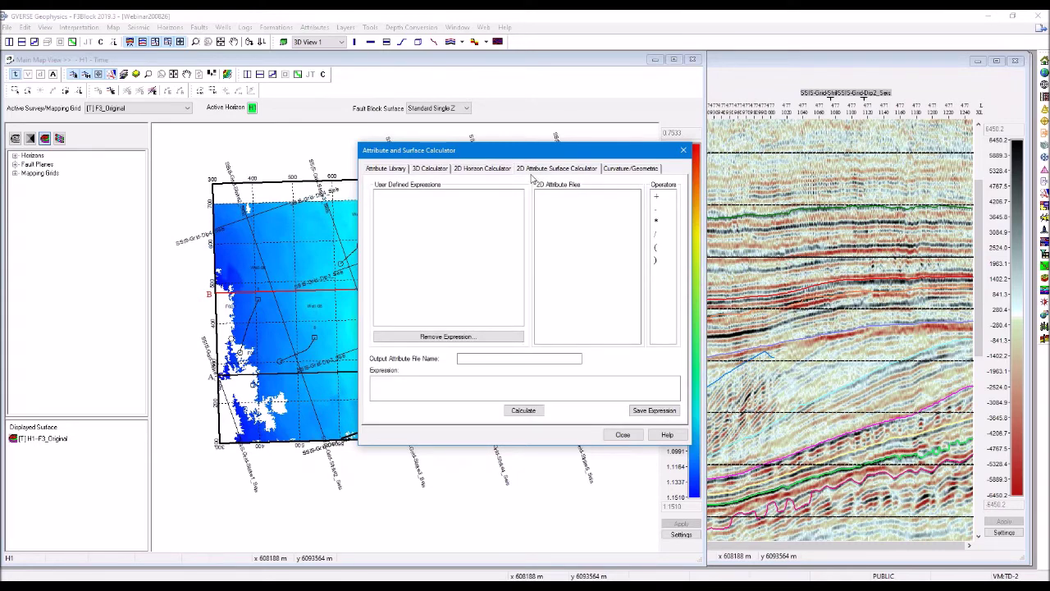
{"action": "left_click", "coordinate": [607, 170]}
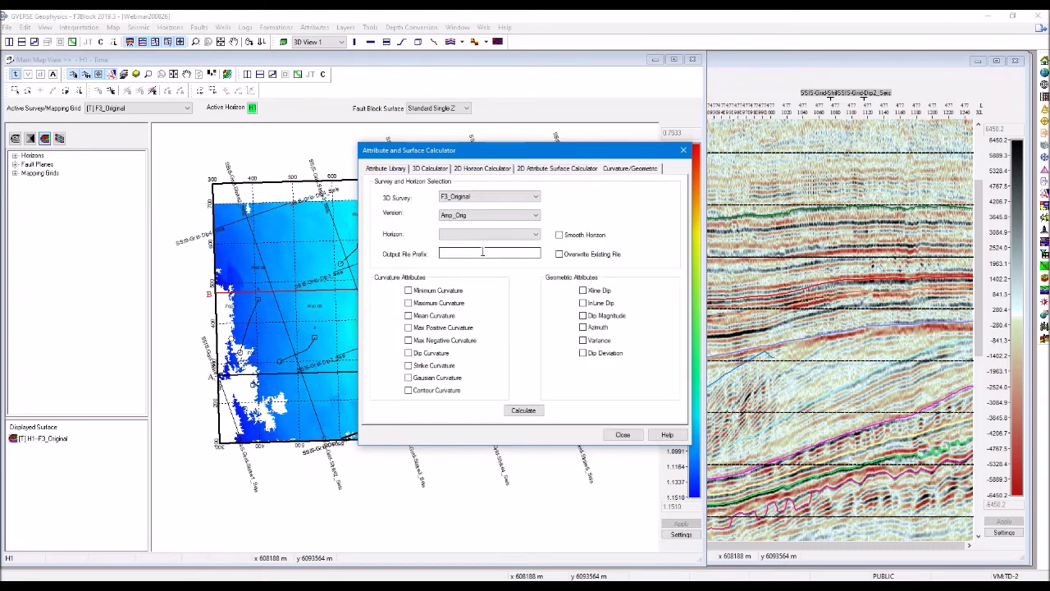
{"action": "left_click", "coordinate": [490, 234]}
{"action": "left_click", "coordinate": [599, 390]}
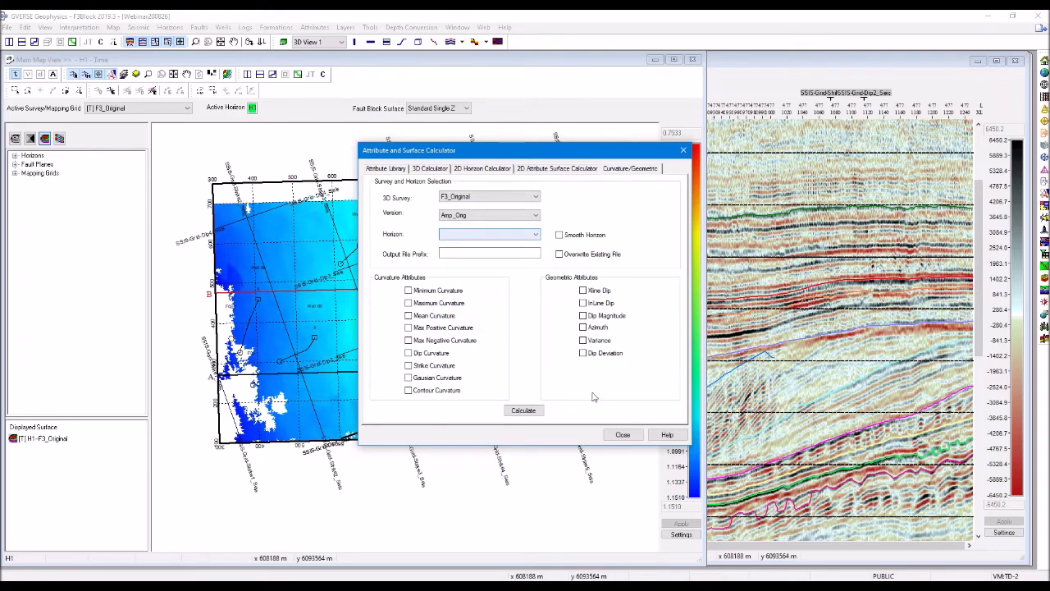
Close the attribute calculator and display the RMS_F3_Original_Amp_Orig surface on the main map
{"action": "left_click", "coordinate": [378, 168]}
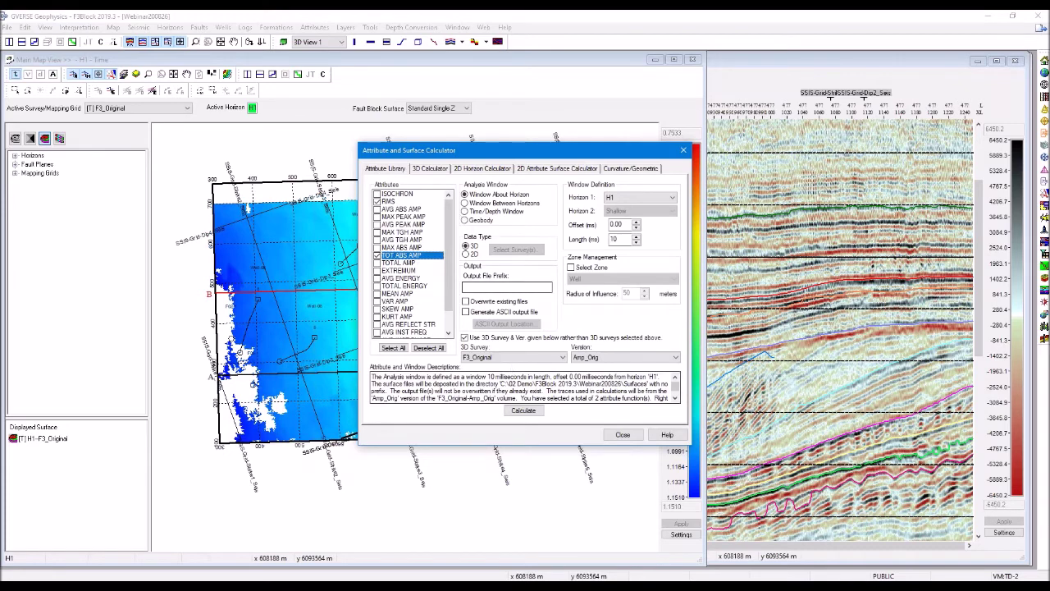
{"action": "left_click", "coordinate": [621, 435]}
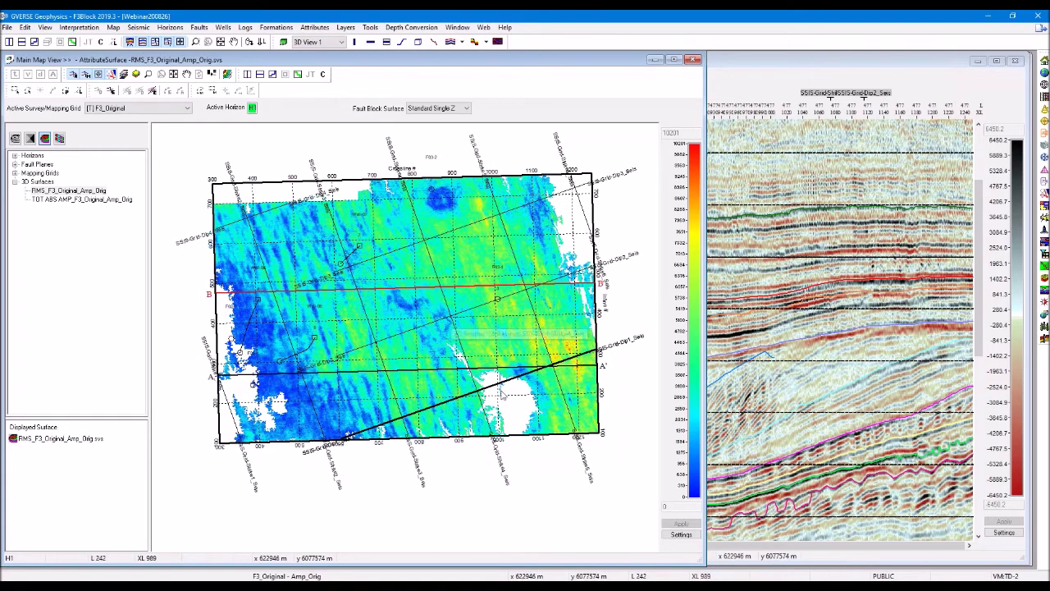
Switch back to the New Session 1 window with the H1 confidence surface and create a new 3D view
{"action": "mouse_move", "coordinate": [632, 586]}
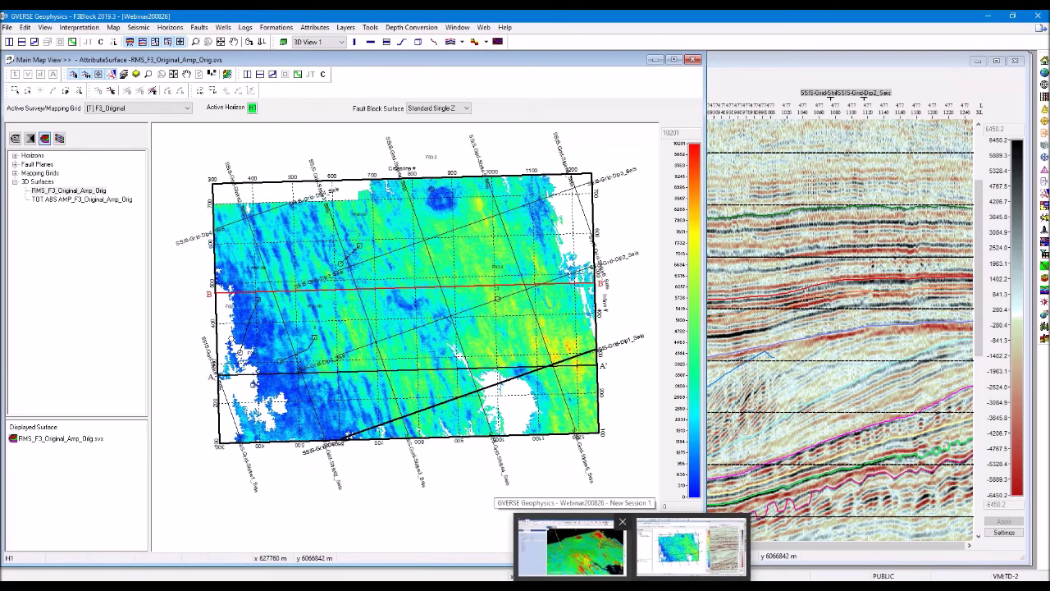
{"action": "left_click", "coordinate": [581, 550]}
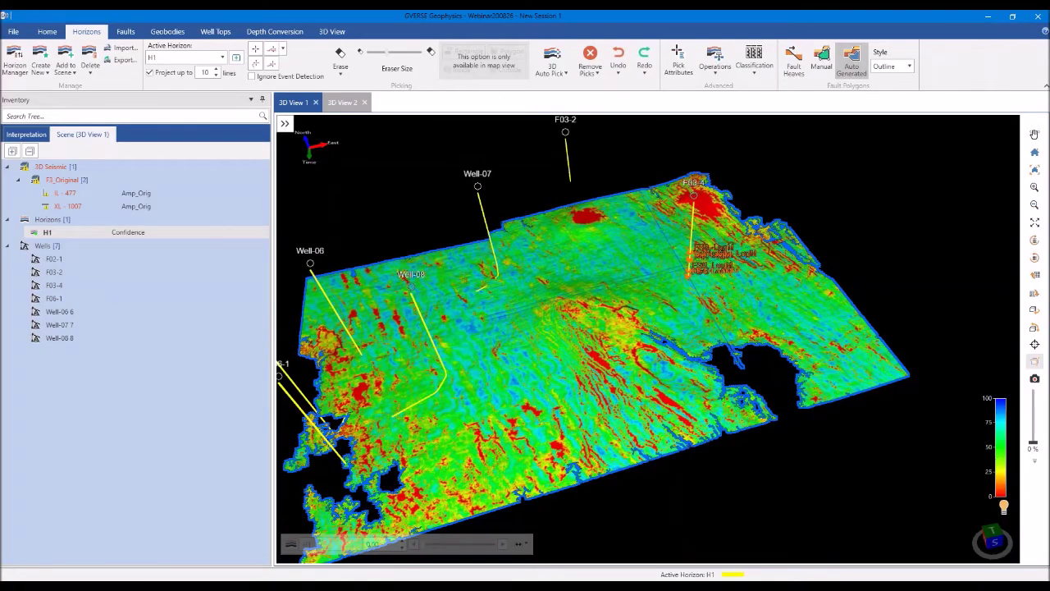
{"action": "left_click", "coordinate": [47, 31]}
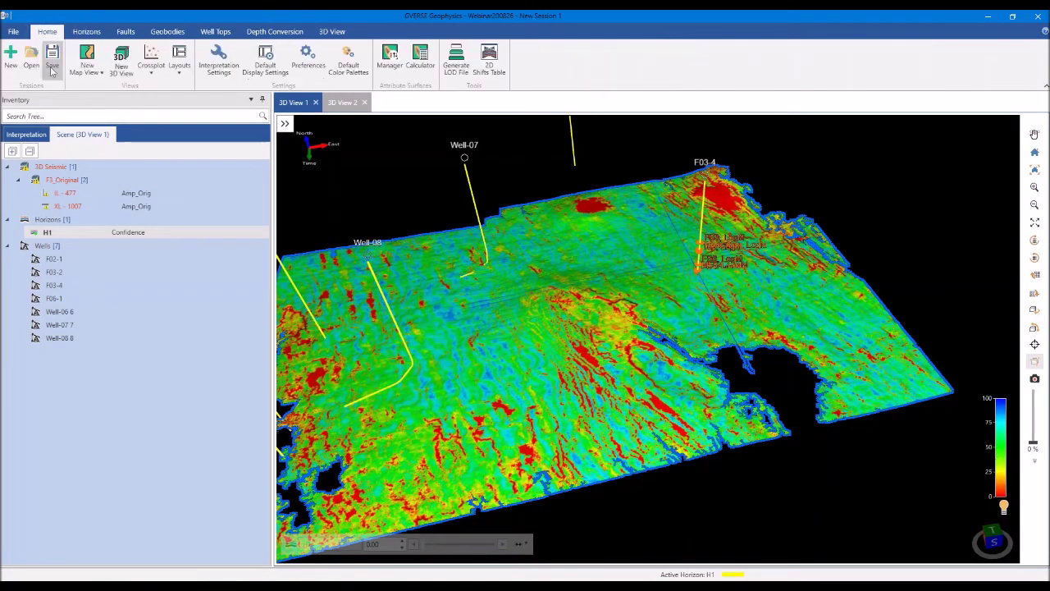
{"action": "left_click", "coordinate": [121, 64]}
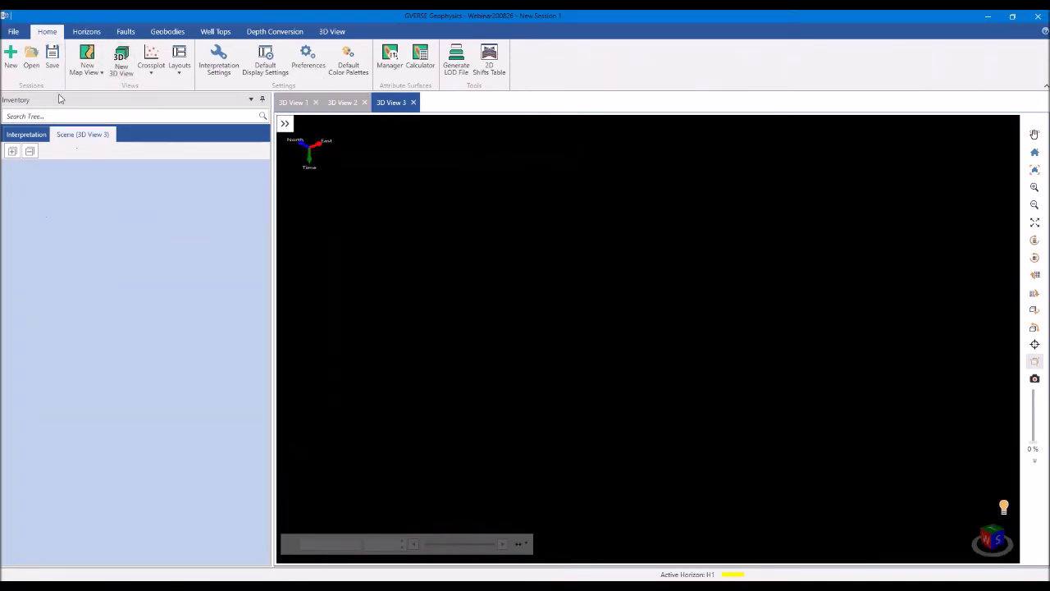
Add inline 425 of the F3_Original Amp_Orig seismic to 3D View 3
{"action": "left_click", "coordinate": [331, 31]}
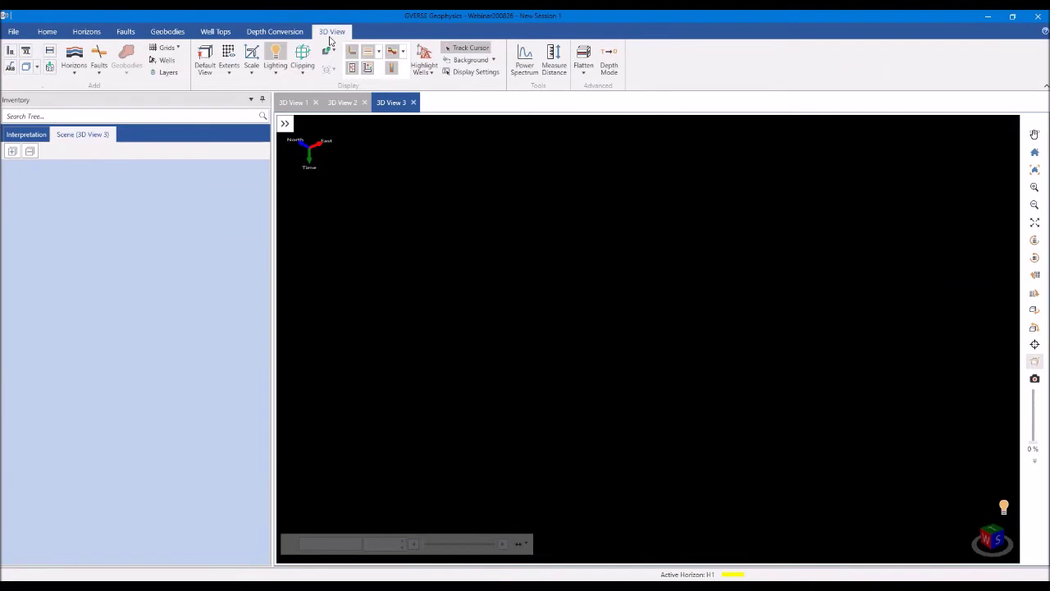
{"action": "left_click", "coordinate": [49, 67]}
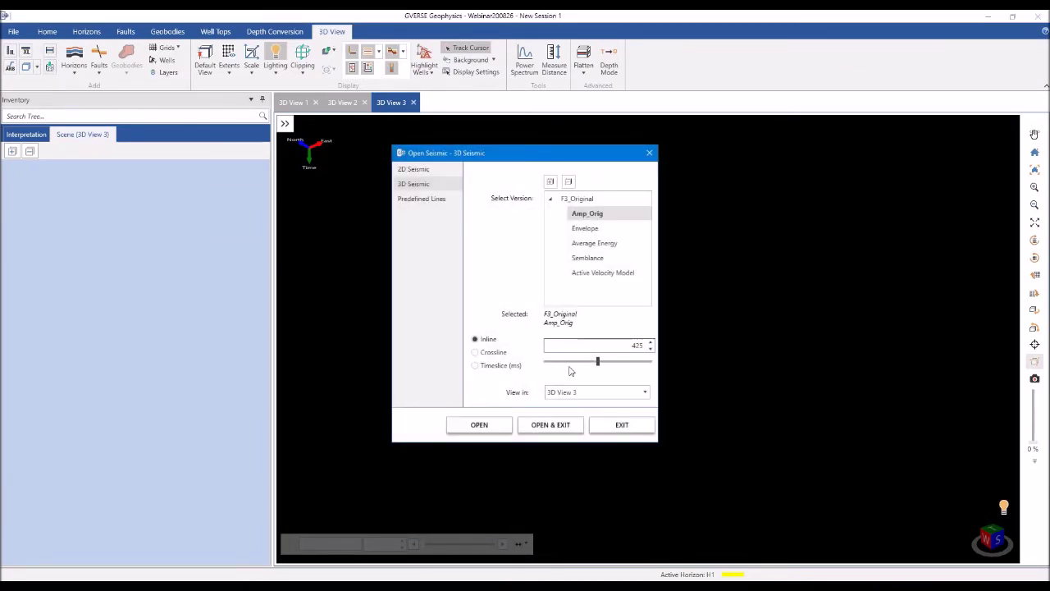
{"action": "left_click", "coordinate": [542, 426]}
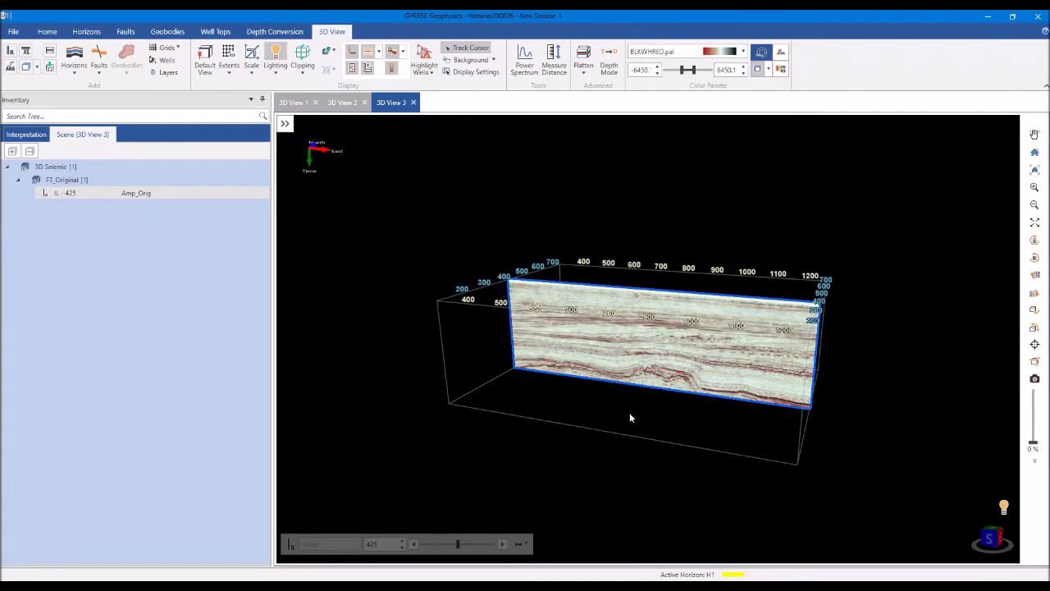
Move the displayed seismic section to inline 269 and frame the fault near crossline 900 face-on
{"action": "scroll", "coordinate": [630, 417], "scroll_direction": "up", "scroll_amount": 2}
{"action": "scroll", "coordinate": [630, 416], "scroll_direction": "up", "scroll_amount": 3}
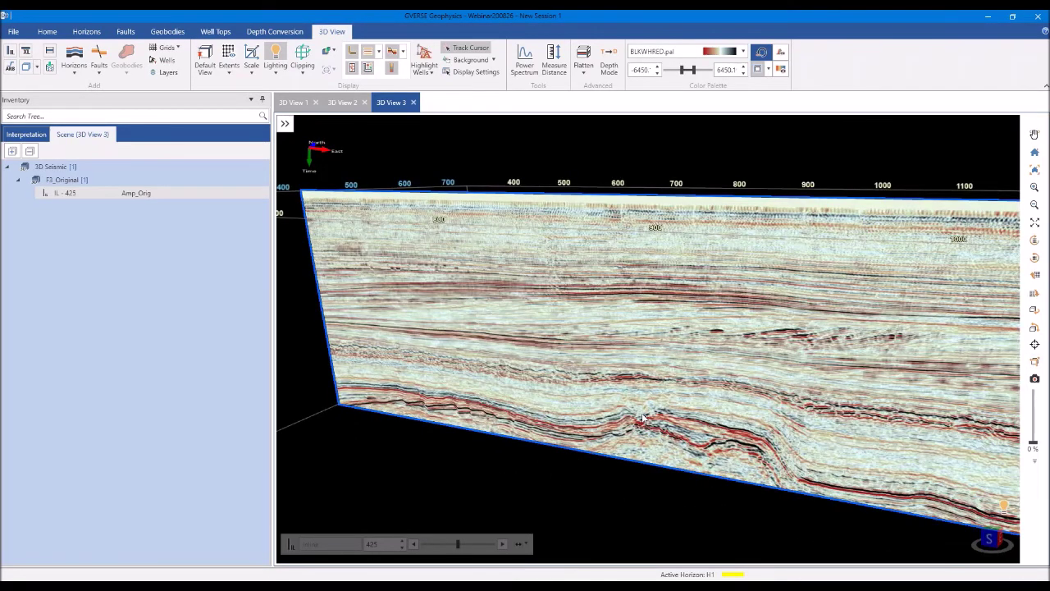
{"action": "scroll", "coordinate": [687, 441], "scroll_direction": "down", "scroll_amount": 3}
{"action": "scroll", "coordinate": [686, 438], "scroll_direction": "down", "scroll_amount": 2}
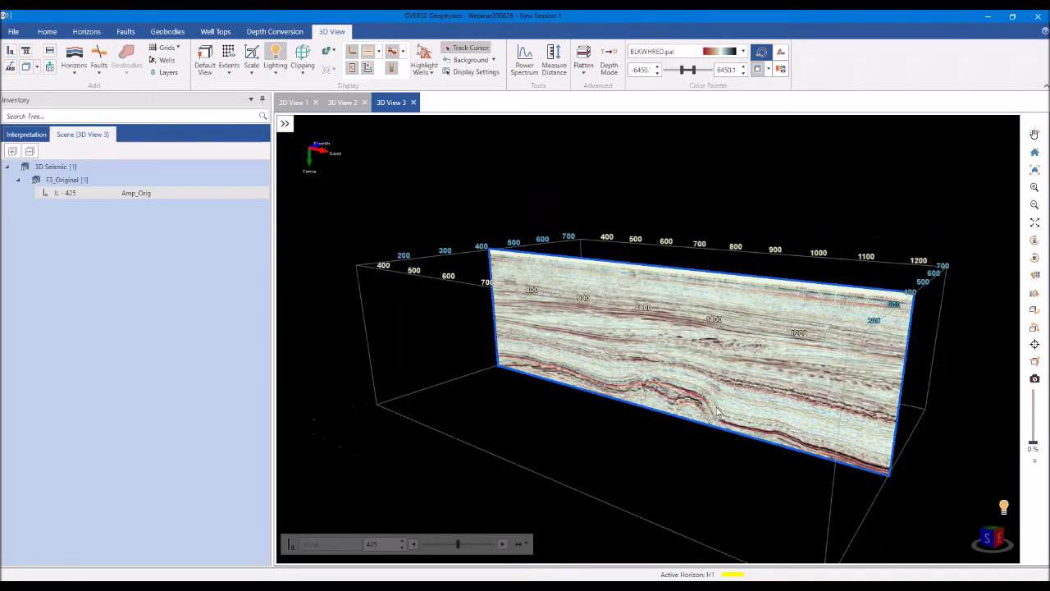
{"action": "left_click_drag", "start_coordinate": [718, 422], "coordinate": [667, 446]}
{"action": "scroll", "coordinate": [667, 445], "scroll_direction": "up", "scroll_amount": 5}
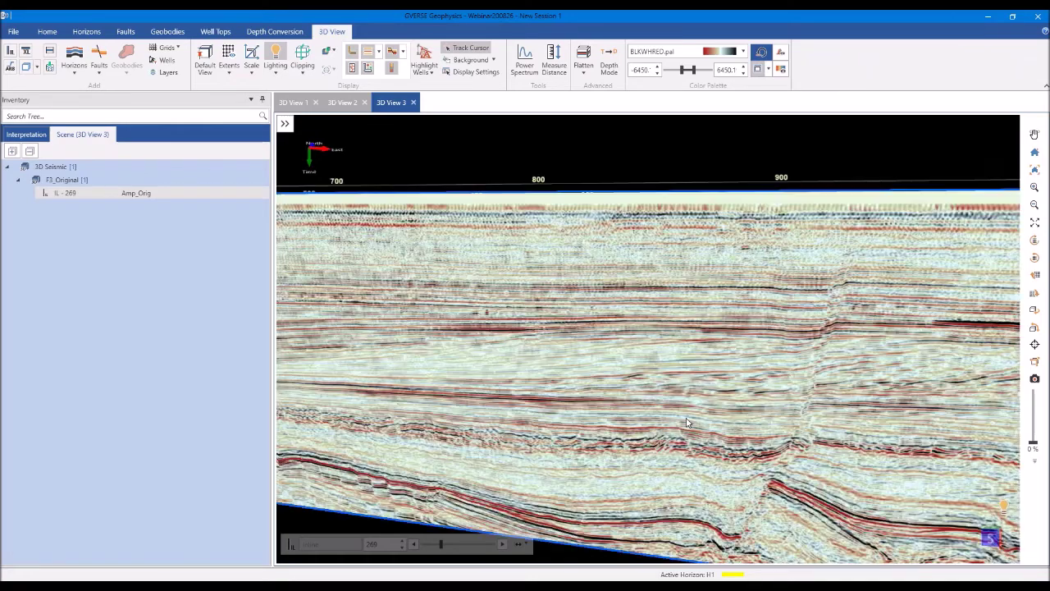
{"action": "left_click_drag", "start_coordinate": [687, 422], "coordinate": [428, 258]}
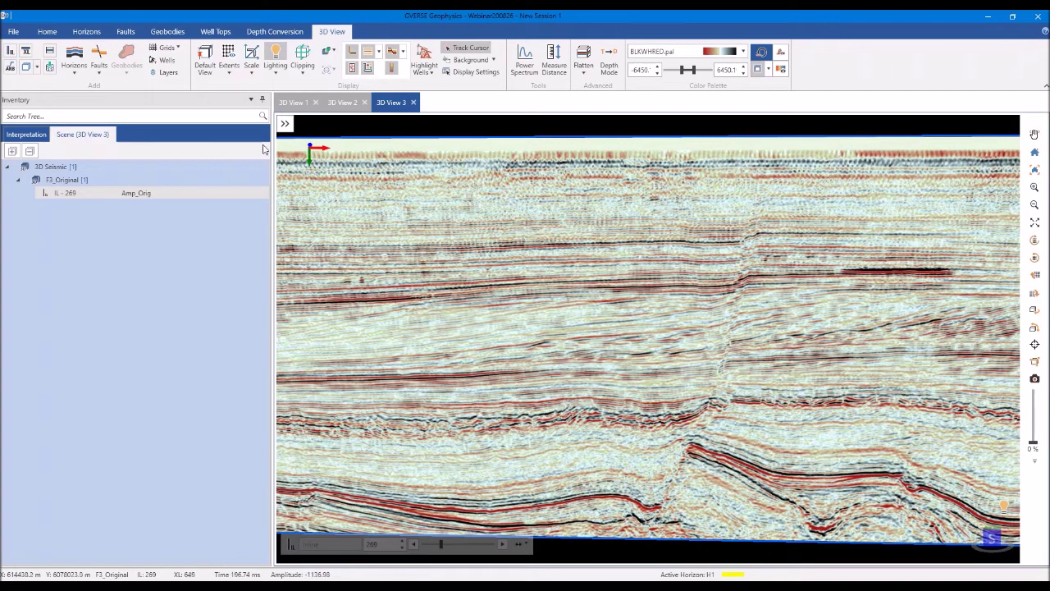
Create a green normal fault named F4, added to the active scene and set as the active fault
{"action": "left_click", "coordinate": [121, 32]}
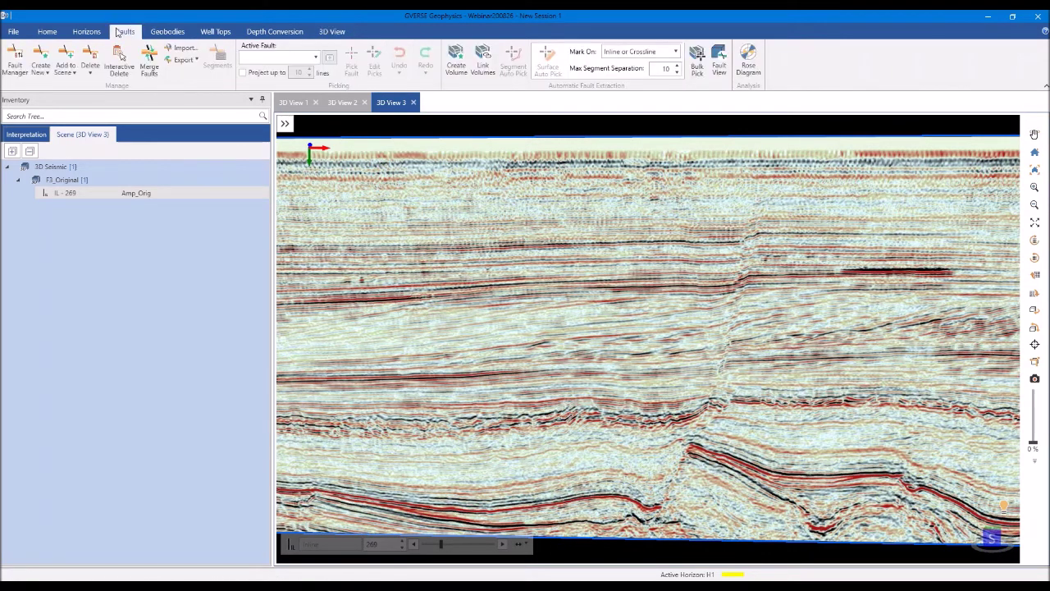
{"action": "left_click", "coordinate": [40, 63]}
{"action": "type", "text": "F1"}
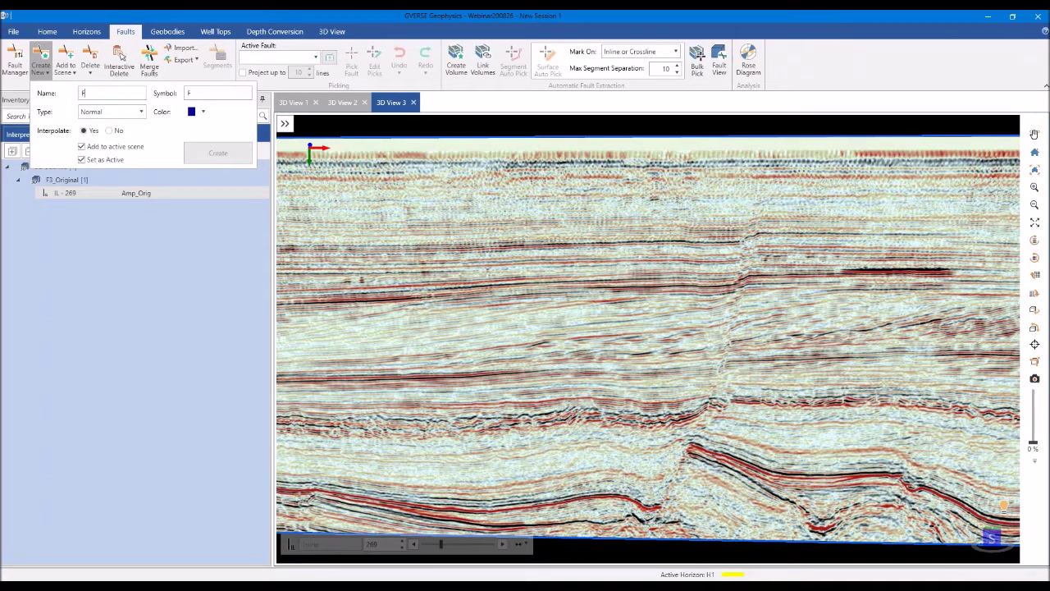
{"action": "left_click_drag", "start_coordinate": [99, 92], "coordinate": [48, 91]}
{"action": "type", "text": "F4"}
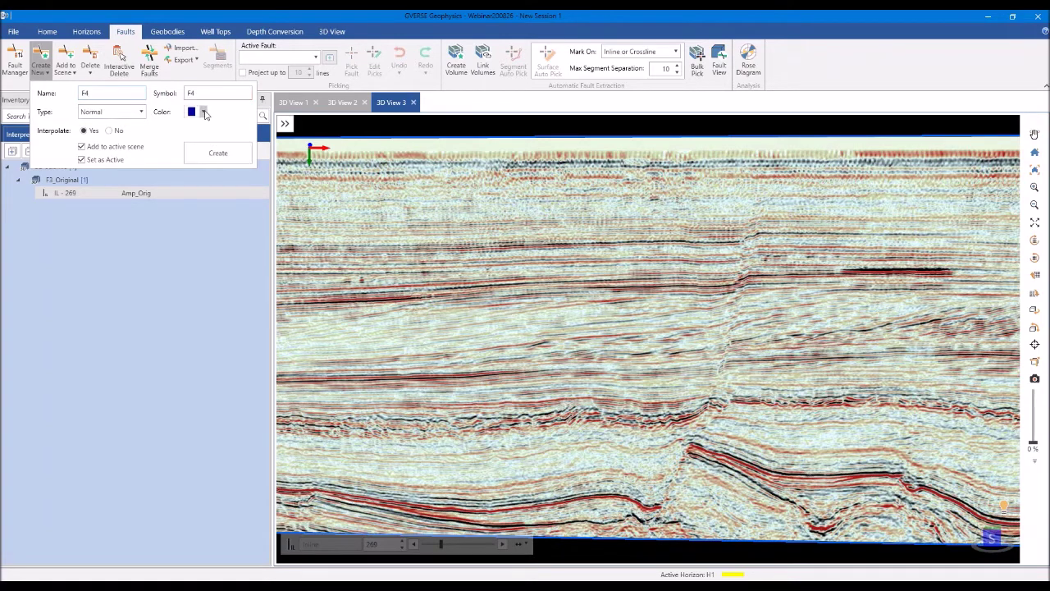
{"action": "left_click", "coordinate": [203, 112]}
{"action": "left_click", "coordinate": [218, 170]}
{"action": "left_click", "coordinate": [193, 158]}
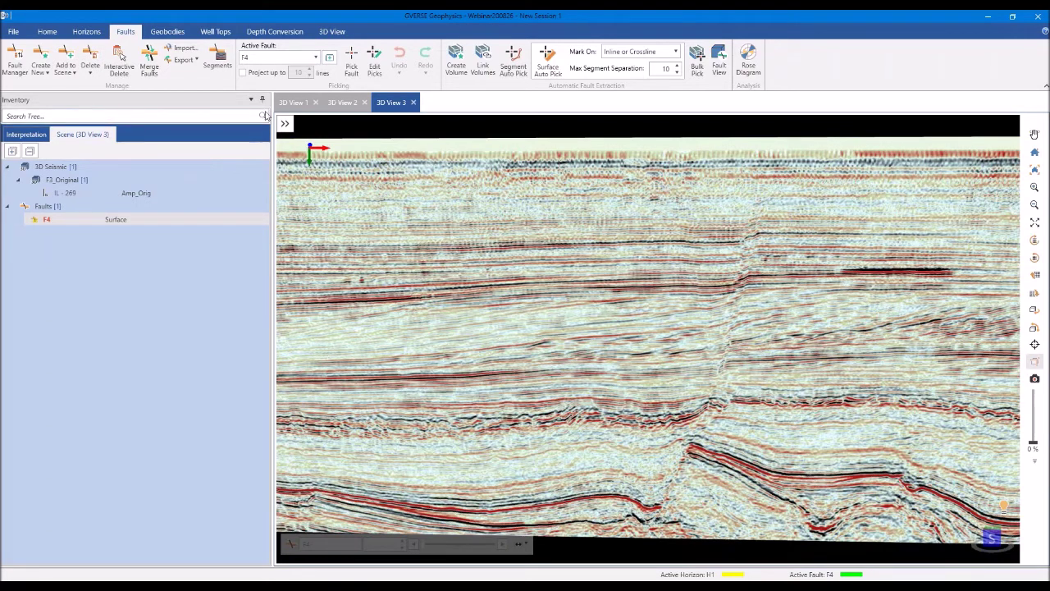
Pick an F4 segment on inline 269, following the fault from the shallow reflectors to the section's base
{"action": "left_click", "coordinate": [283, 58]}
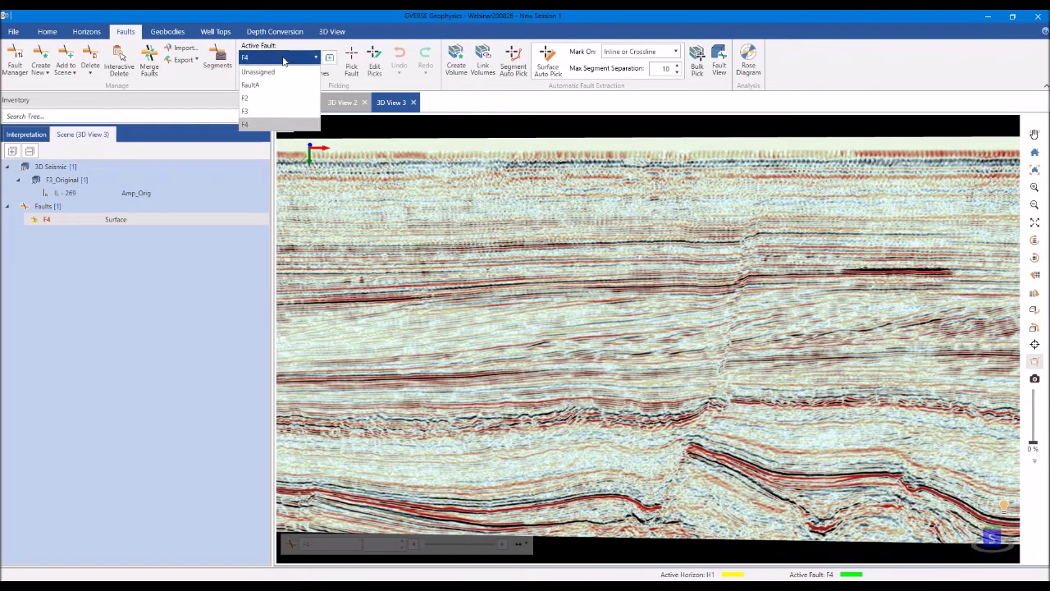
{"action": "left_click", "coordinate": [283, 61]}
{"action": "left_click", "coordinate": [352, 64]}
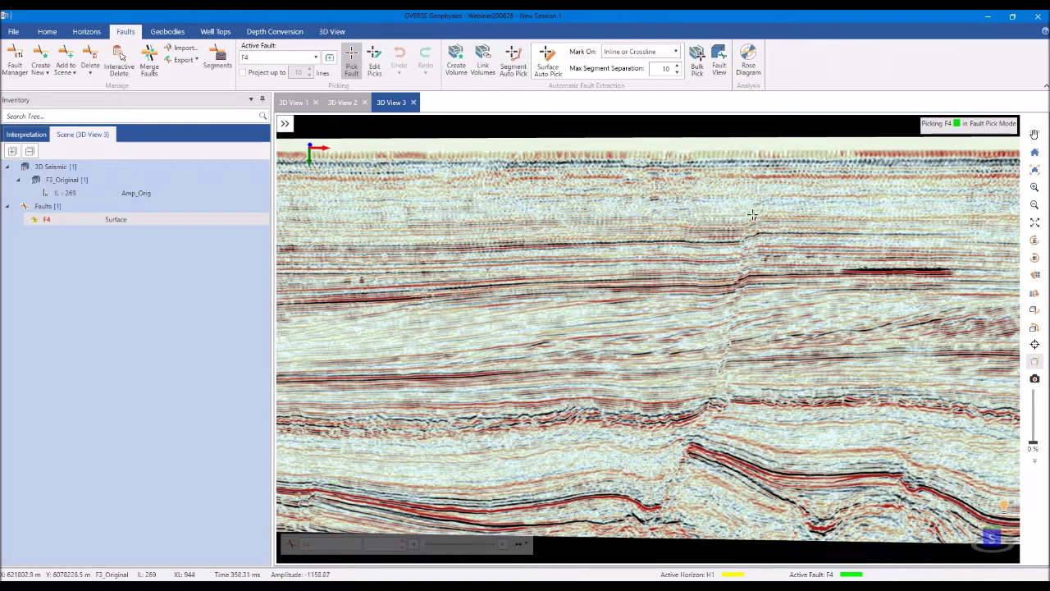
{"action": "left_click", "coordinate": [737, 317]}
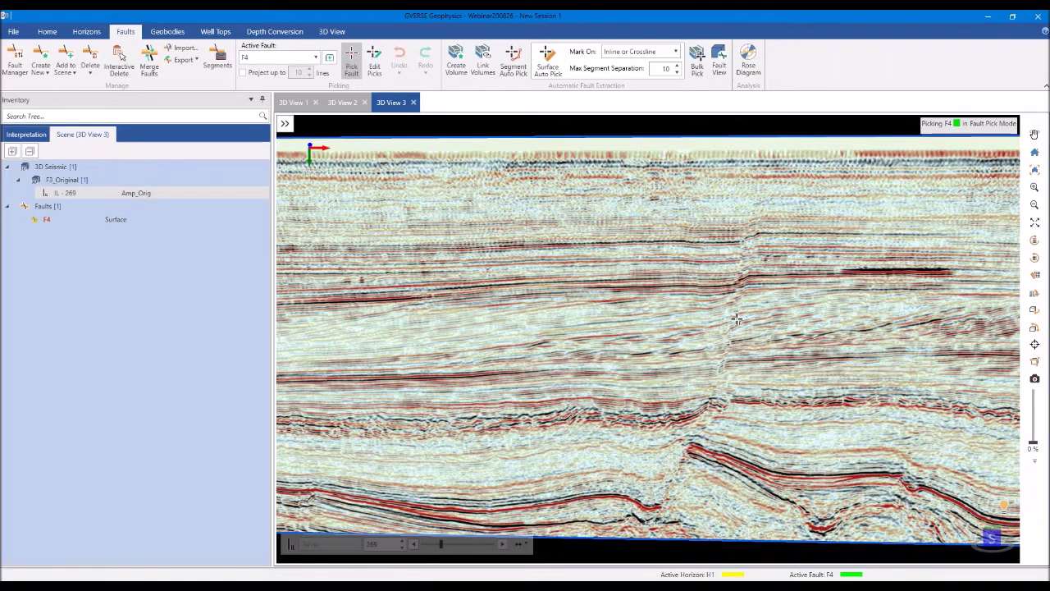
{"action": "left_click_drag", "start_coordinate": [736, 318], "coordinate": [655, 522]}
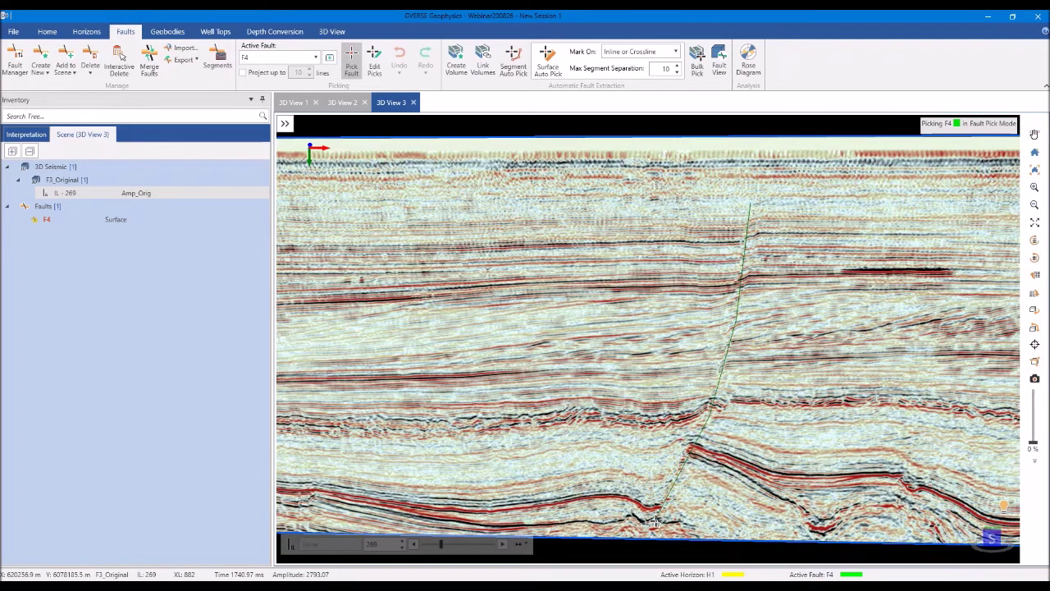
{"action": "double_click", "coordinate": [655, 521]}
Step the seismic section to inline 259 and pick the F4 segment along the fault there
{"action": "left_click_drag", "start_coordinate": [525, 378], "coordinate": [602, 409]}
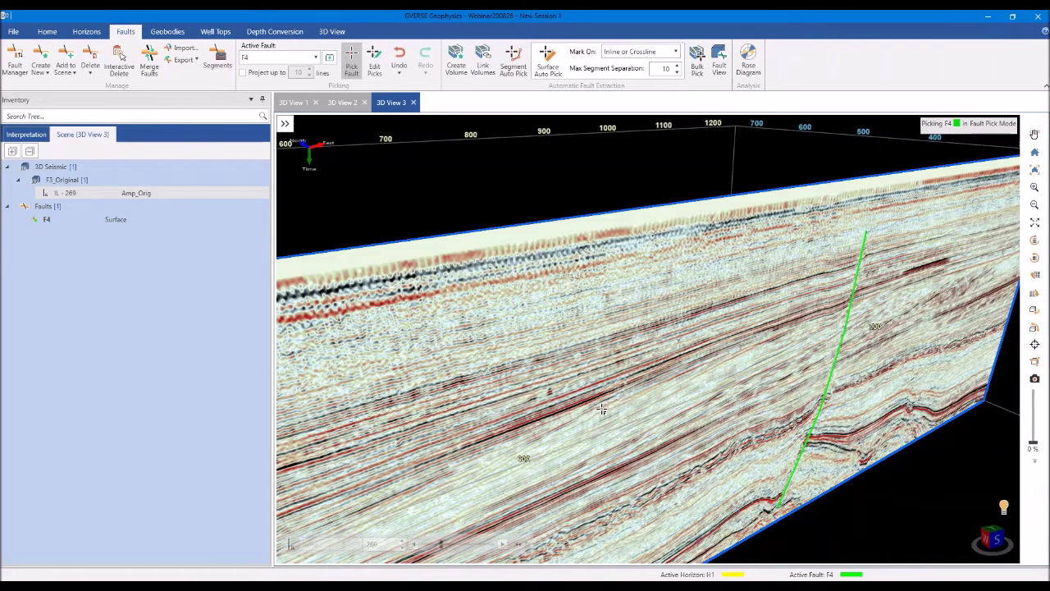
{"action": "left_click_drag", "start_coordinate": [602, 408], "coordinate": [538, 487]}
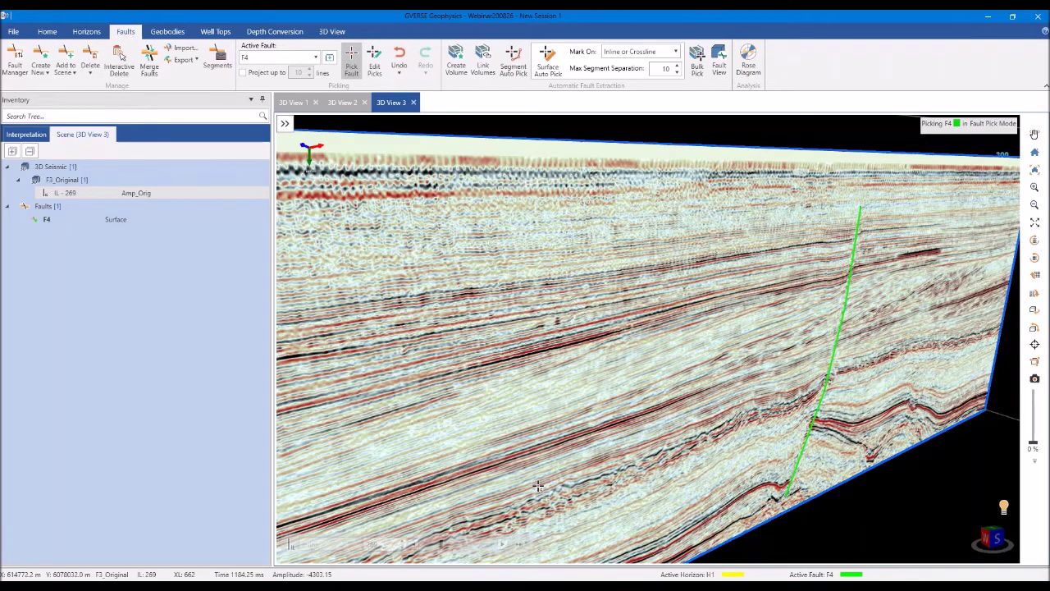
{"action": "left_click", "coordinate": [413, 543]}
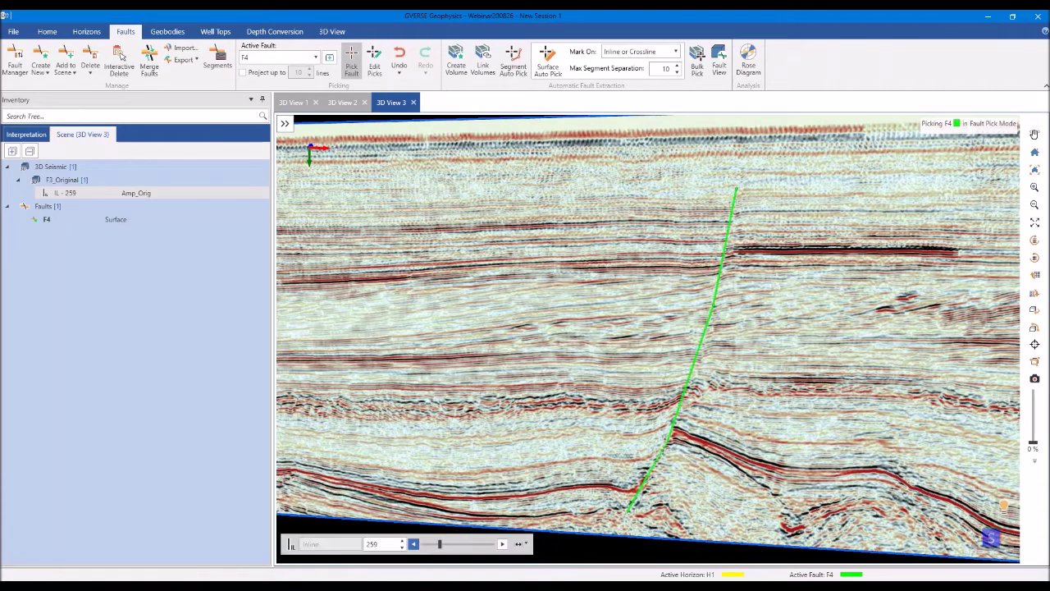
Move the section to inline 249 and pick the F4 segment there with segments projected up to 10 lines
{"action": "left_click", "coordinate": [414, 543]}
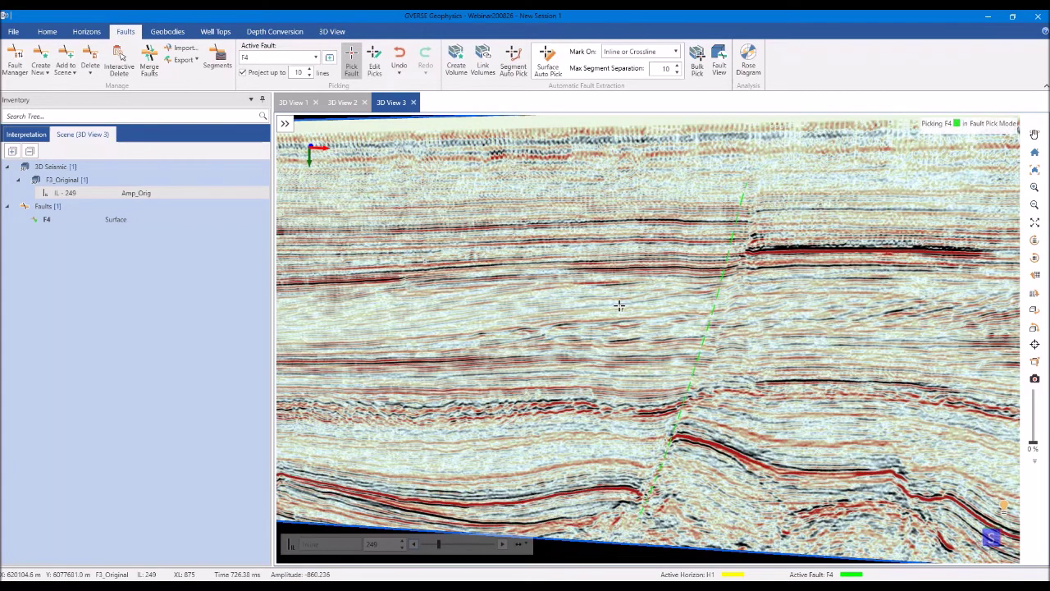
{"action": "scroll", "coordinate": [682, 333], "scroll_direction": "up", "scroll_amount": 2}
{"action": "scroll", "coordinate": [682, 333], "scroll_direction": "down", "scroll_amount": 3}
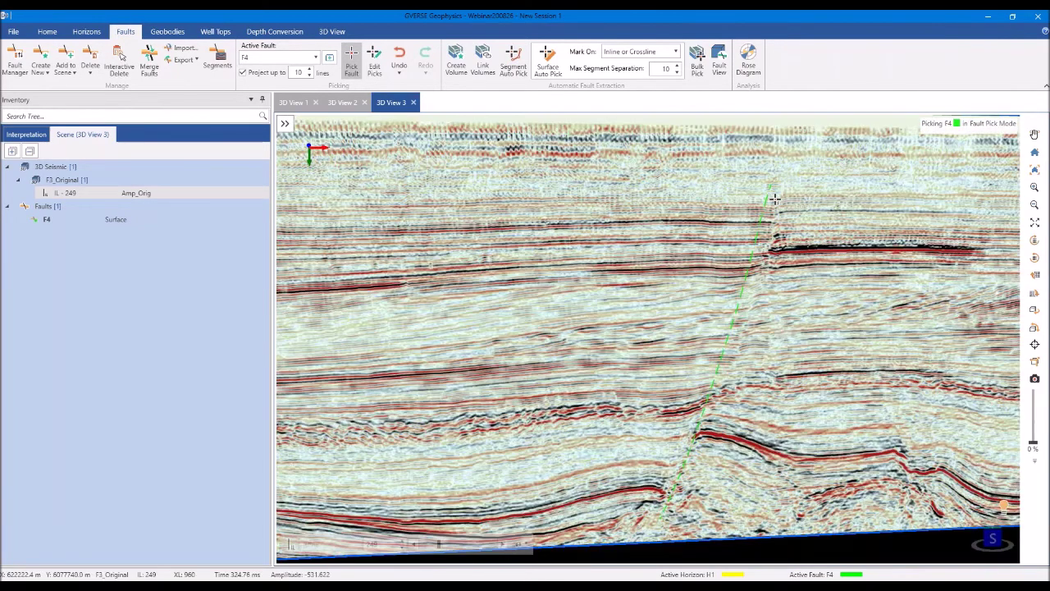
{"action": "left_click", "coordinate": [775, 199]}
{"action": "left_click", "coordinate": [759, 303]}
{"action": "double_click", "coordinate": [667, 502]}
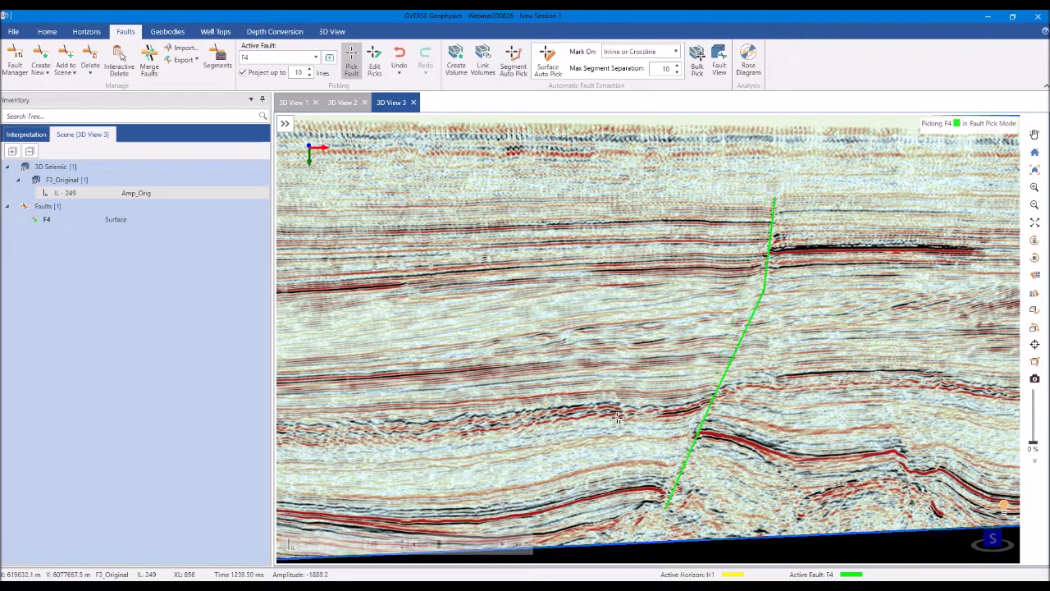
End fault picking and remove the inline 249 section from the scene, leaving the F4 surface displayed alone
{"action": "left_click_drag", "start_coordinate": [617, 417], "coordinate": [652, 336]}
{"action": "scroll", "coordinate": [651, 335], "scroll_direction": "down", "scroll_amount": 5}
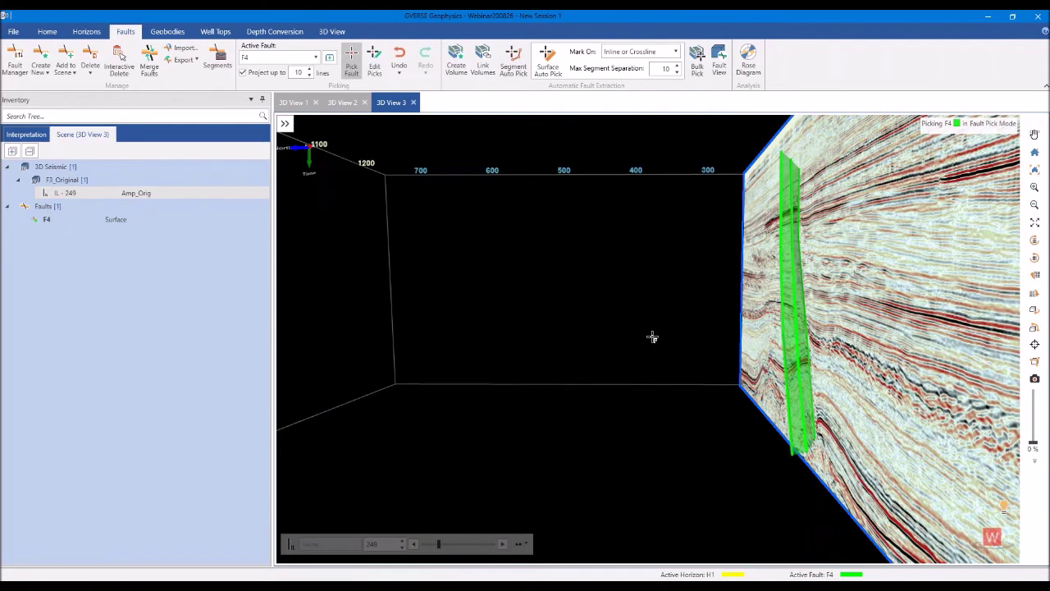
{"action": "mouse_move", "coordinate": [652, 336]}
{"action": "left_mouse_down"}
{"action": "mouse_move", "coordinate": [782, 344]}
{"action": "mouse_move", "coordinate": [797, 379]}
{"action": "mouse_move", "coordinate": [653, 345]}
{"action": "left_mouse_up"}
{"action": "key", "text": "Escape"}
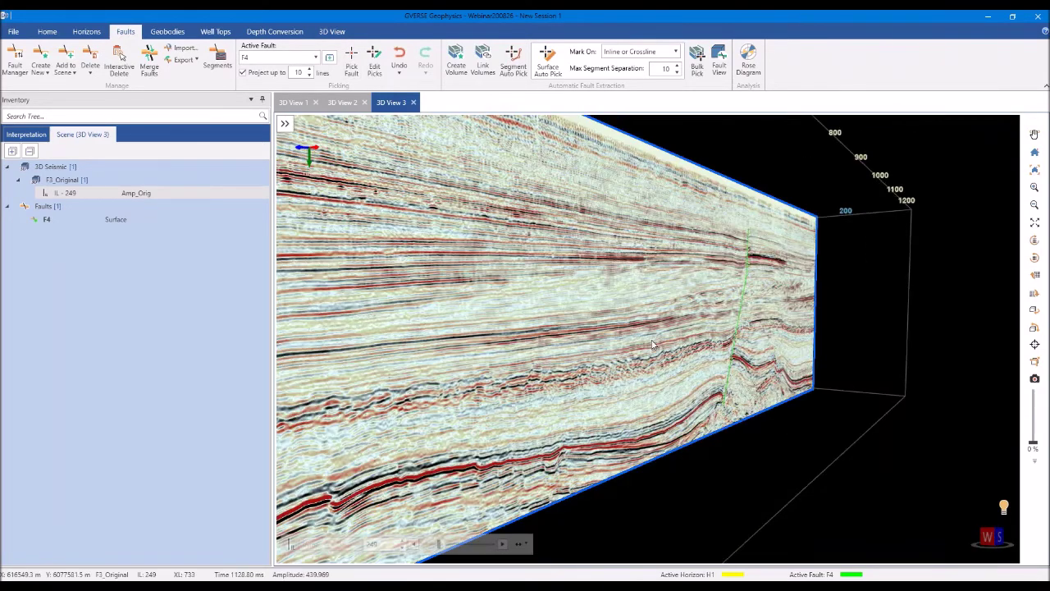
{"action": "right_click", "coordinate": [653, 344]}
{"action": "left_click", "coordinate": [763, 155]}
{"action": "left_click_drag", "start_coordinate": [786, 320], "coordinate": [706, 297]}
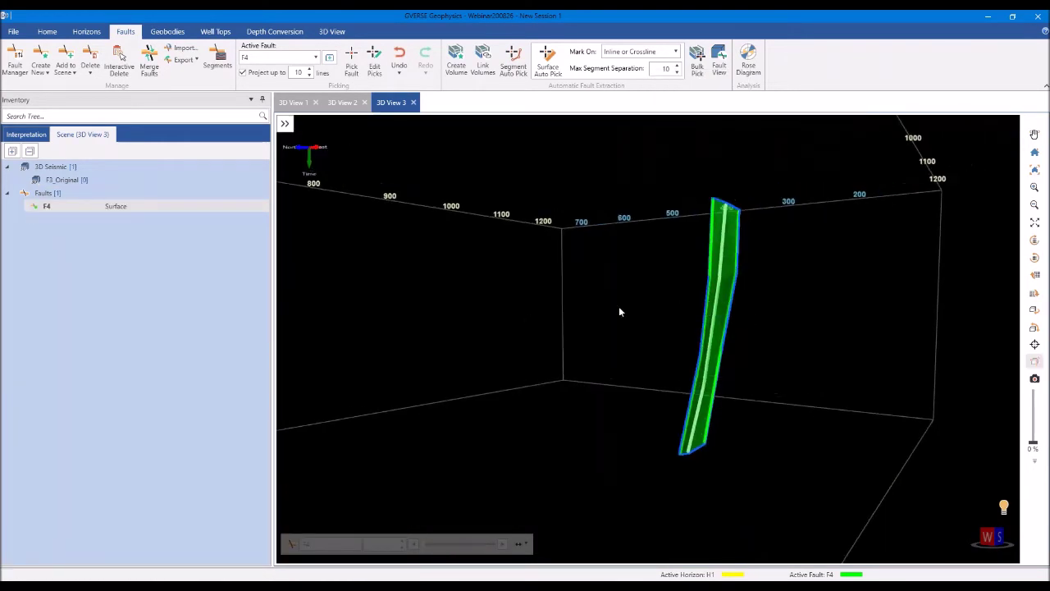
Open F4's inline 249 segment for editing from its surface and adjust the picks to straighten the bend
{"action": "scroll", "coordinate": [696, 344], "scroll_direction": "up", "scroll_amount": 2}
{"action": "scroll", "coordinate": [696, 344], "scroll_direction": "up", "scroll_amount": 3}
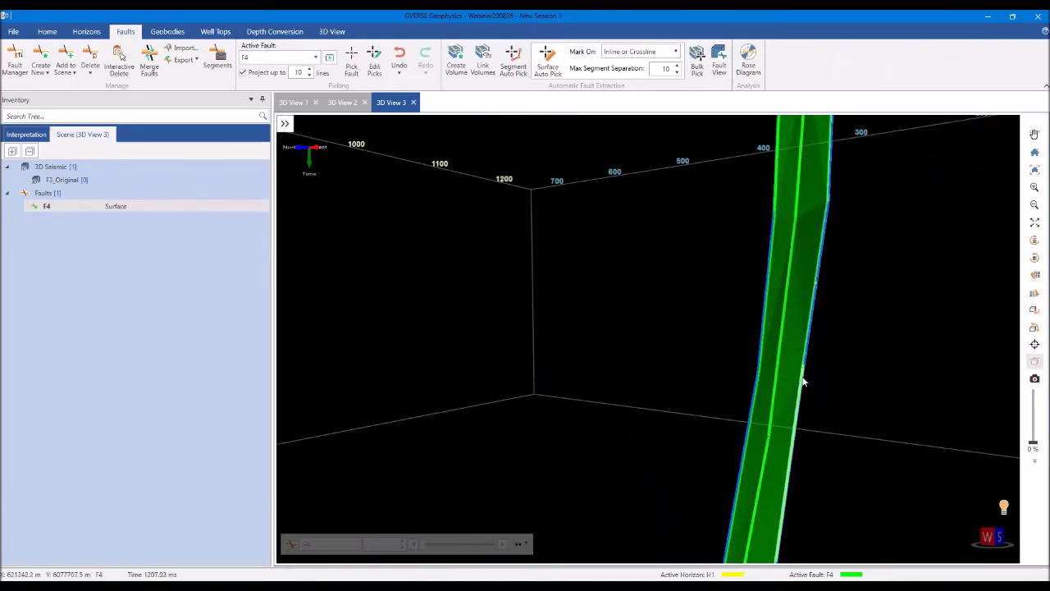
{"action": "left_click_drag", "start_coordinate": [798, 377], "coordinate": [770, 142]}
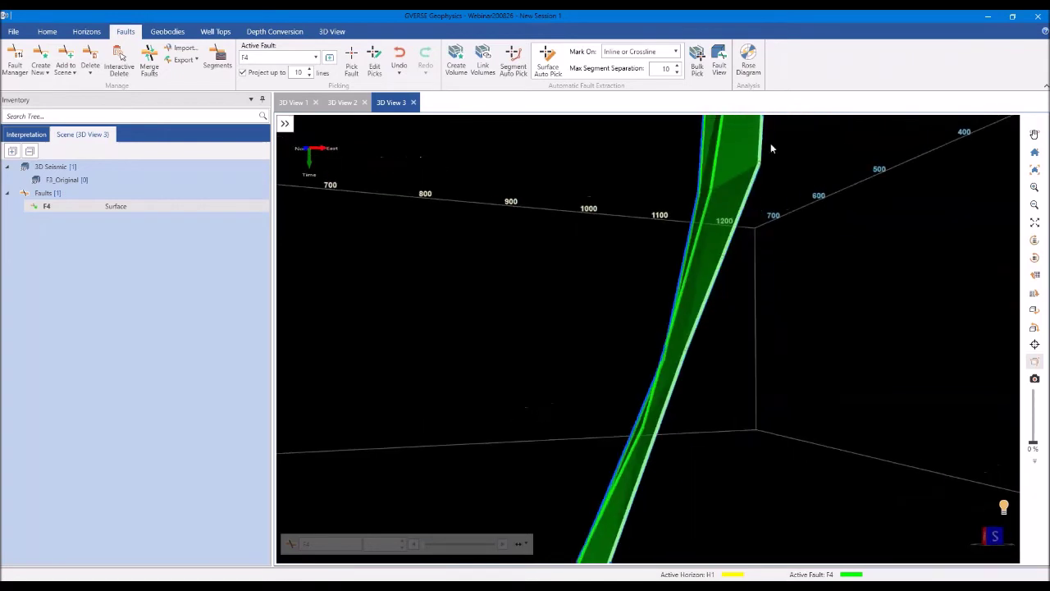
{"action": "right_click", "coordinate": [747, 200]}
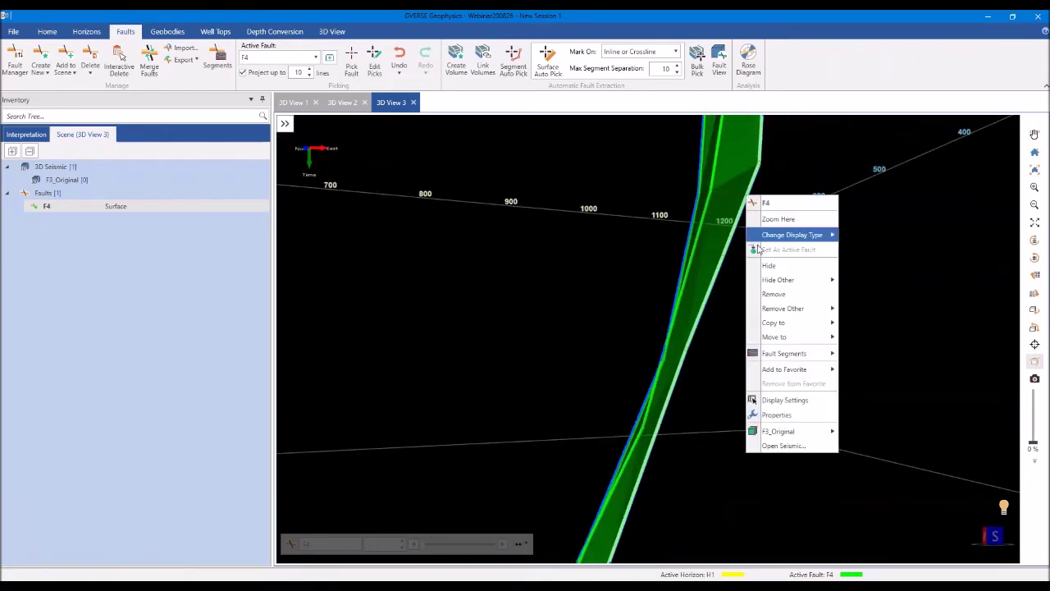
{"action": "mouse_move", "coordinate": [812, 354]}
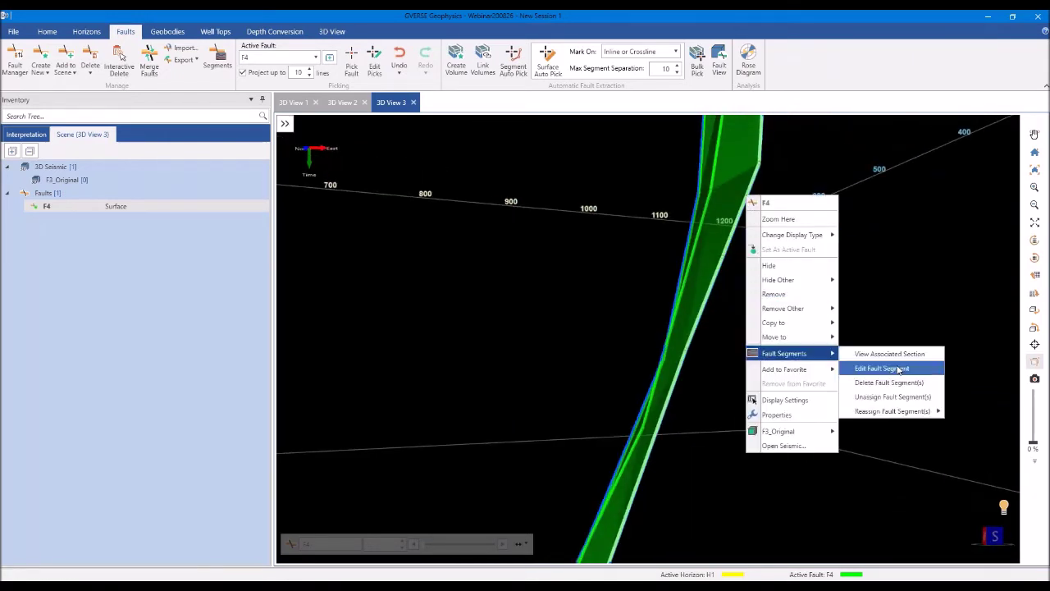
{"action": "left_click", "coordinate": [898, 369]}
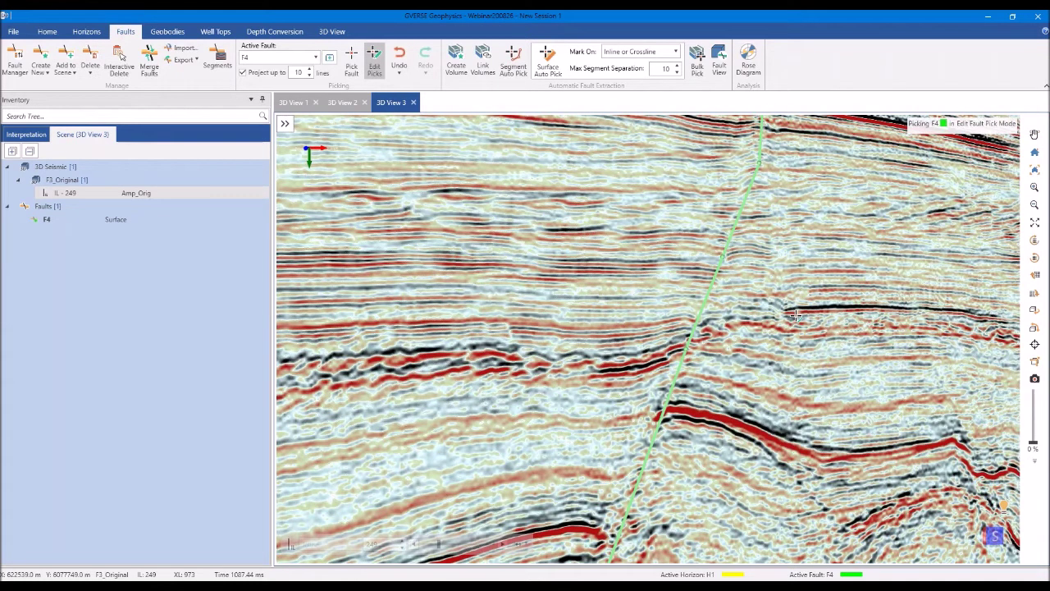
{"action": "left_click_drag", "start_coordinate": [796, 315], "coordinate": [775, 260]}
{"action": "left_click", "coordinate": [719, 242]}
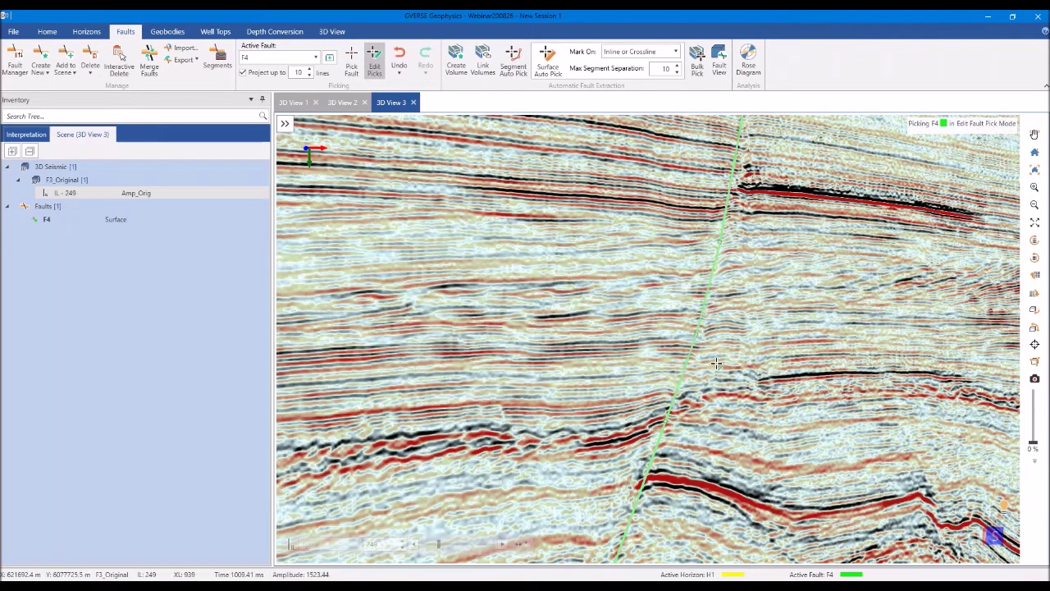
Review the undo history for F4's segments and switch the active fault to F2
{"action": "left_click", "coordinate": [404, 80]}
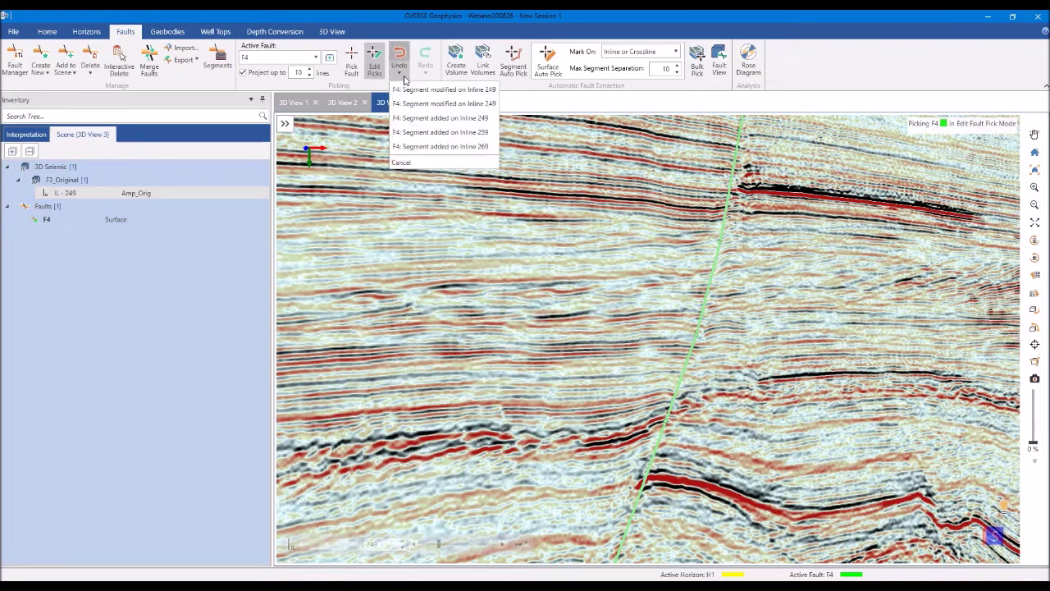
{"action": "left_click", "coordinate": [279, 58]}
{"action": "left_click", "coordinate": [279, 57]}
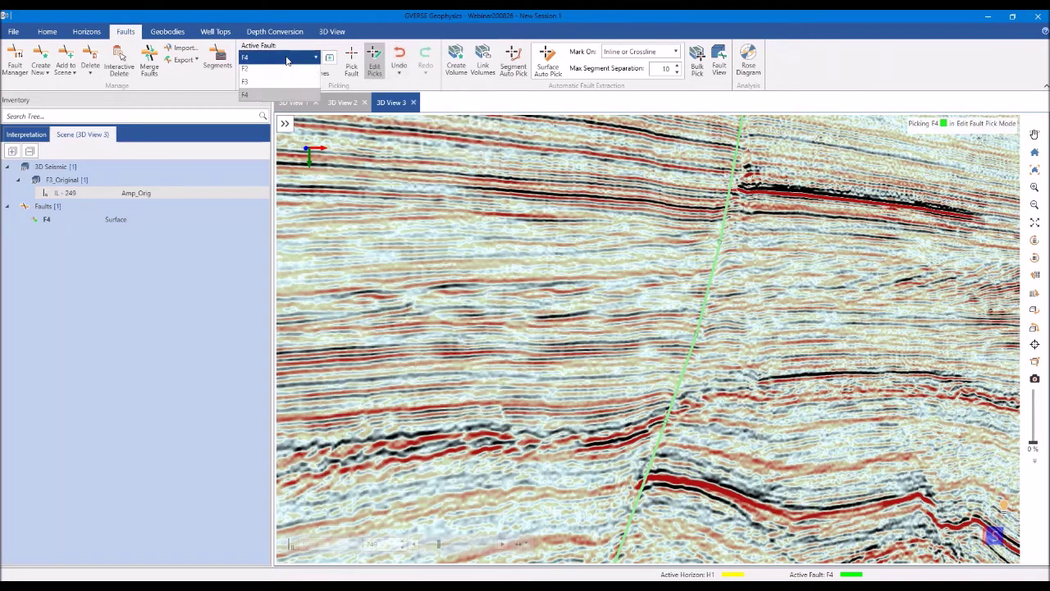
{"action": "key", "text": "Escape"}
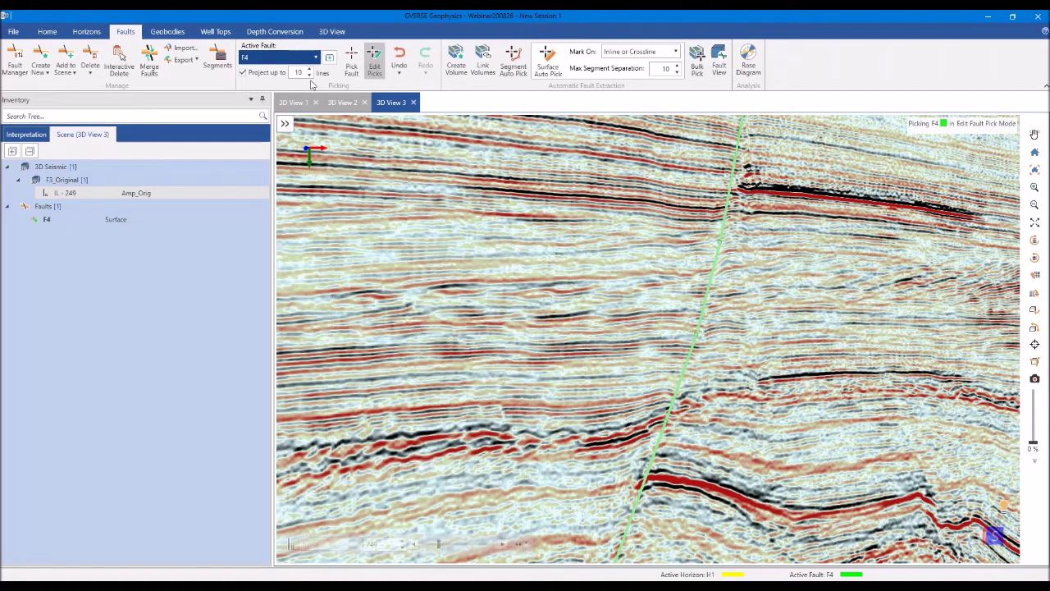
{"action": "key", "text": "Up"}
{"action": "key", "text": "Up"}
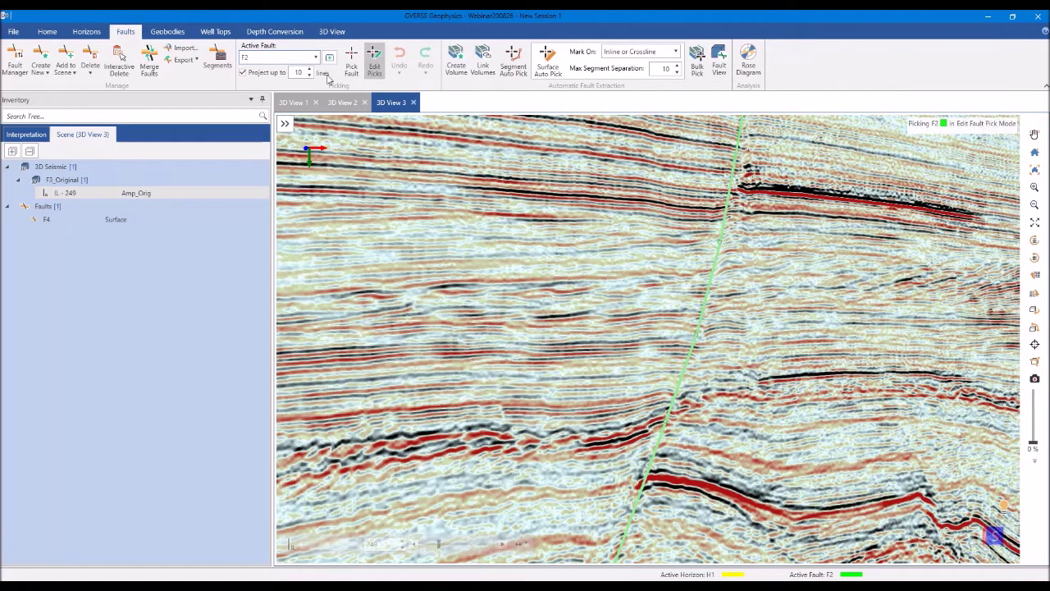
Set the active fault back to F4
{"action": "left_click", "coordinate": [279, 58]}
{"action": "left_click", "coordinate": [279, 58]}
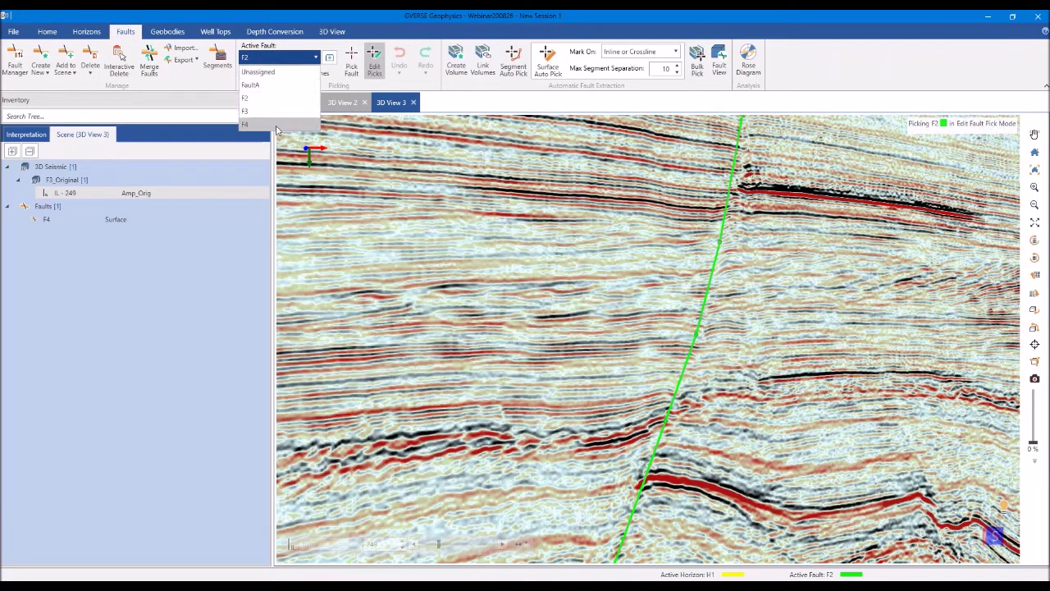
{"action": "key", "text": "Escape"}
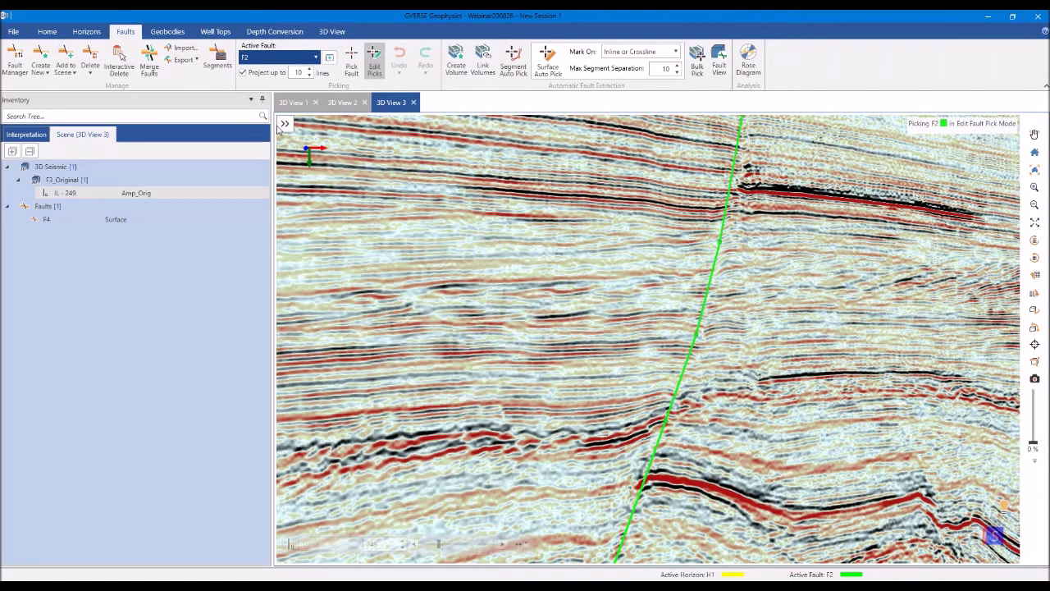
{"action": "key", "text": "Down"}
{"action": "key", "text": "Down"}
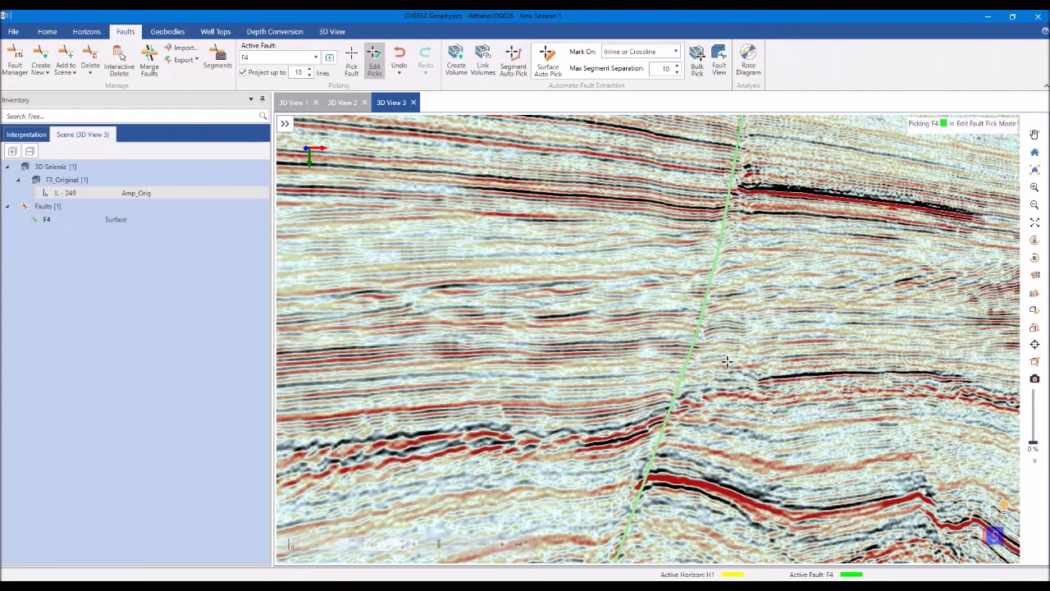
Examine the fault volume linked to the F3_Original survey and the settings for generating a fault attribute volume
{"action": "scroll", "coordinate": [727, 362], "scroll_direction": "down", "scroll_amount": 2}
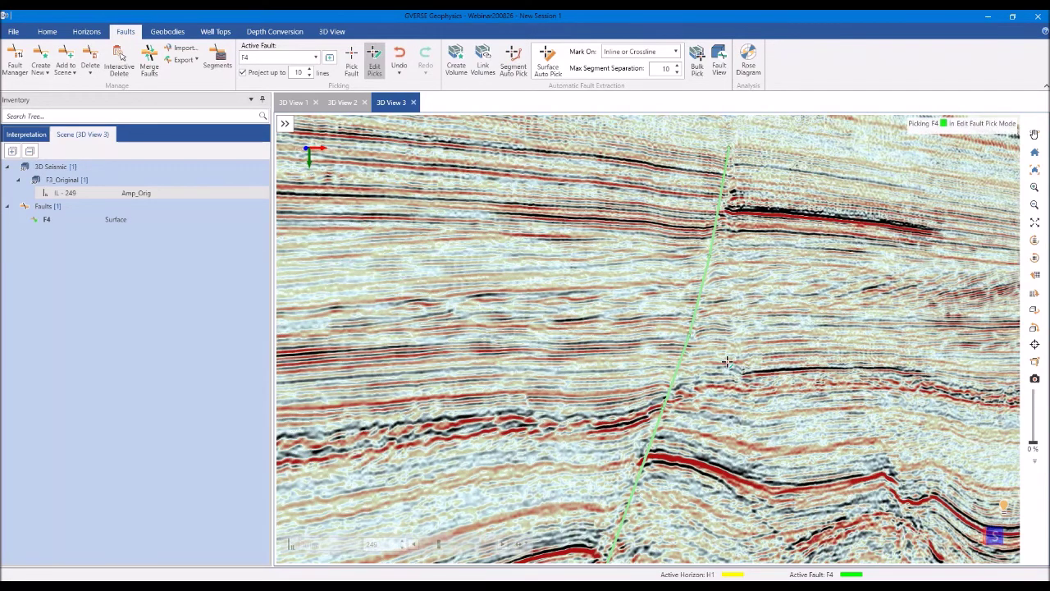
{"action": "scroll", "coordinate": [727, 362], "scroll_direction": "down", "scroll_amount": 3}
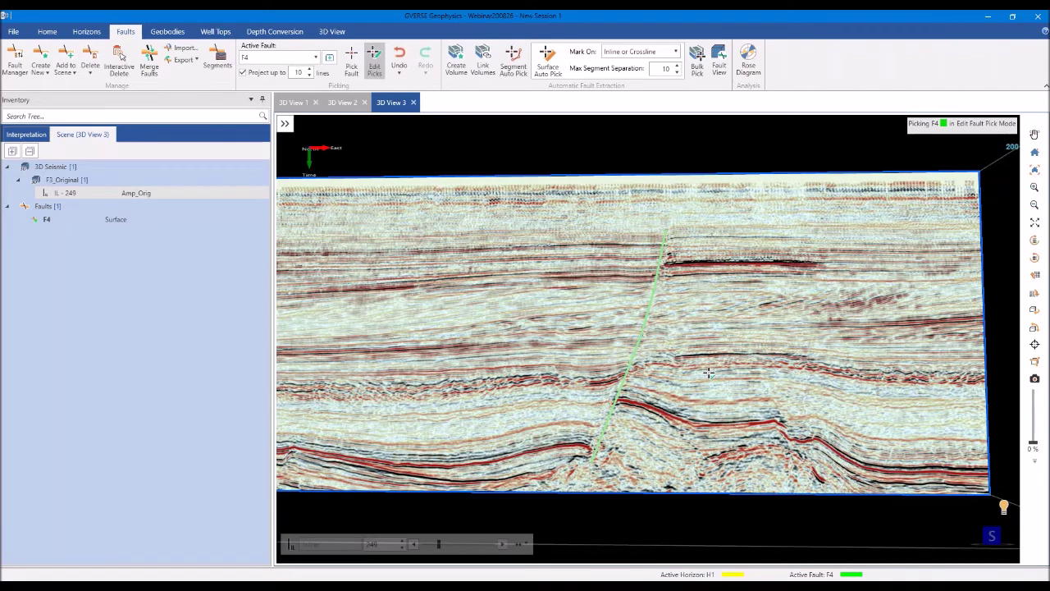
{"action": "left_click_drag", "start_coordinate": [709, 373], "coordinate": [706, 403]}
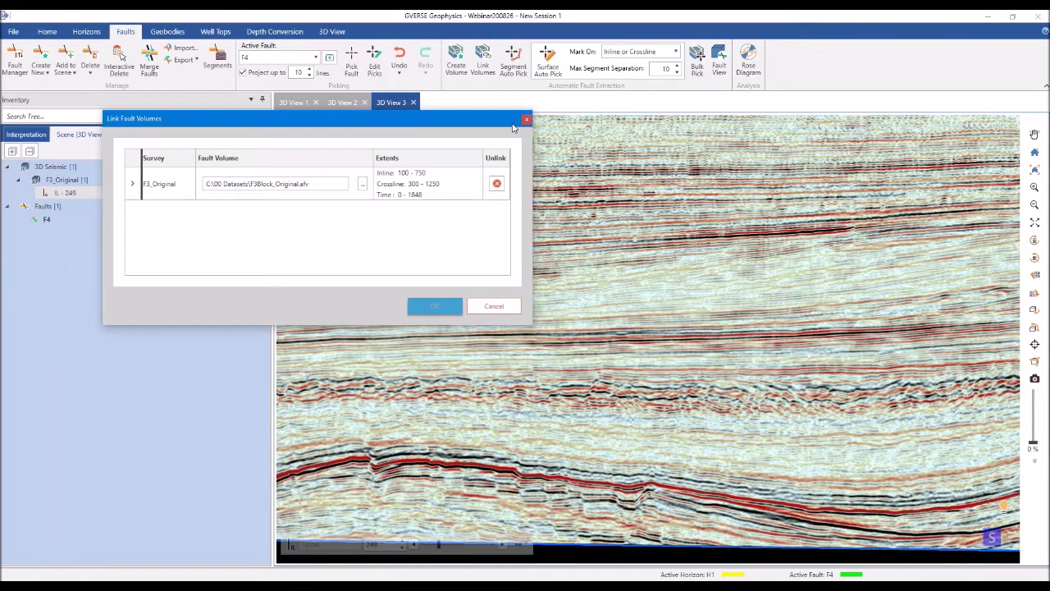
{"action": "left_click", "coordinate": [526, 119]}
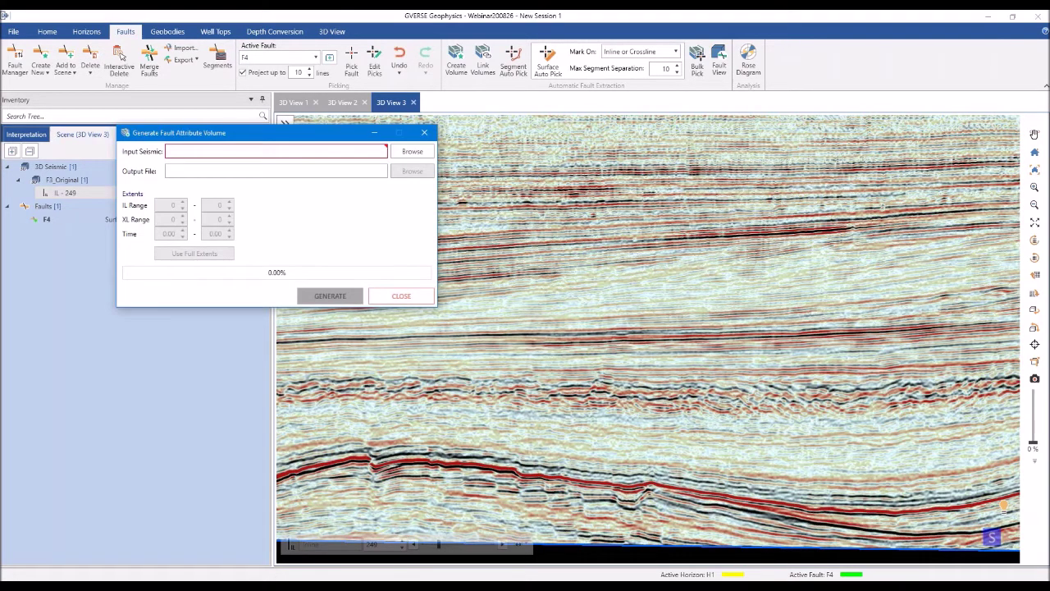
{"action": "left_click", "coordinate": [418, 302]}
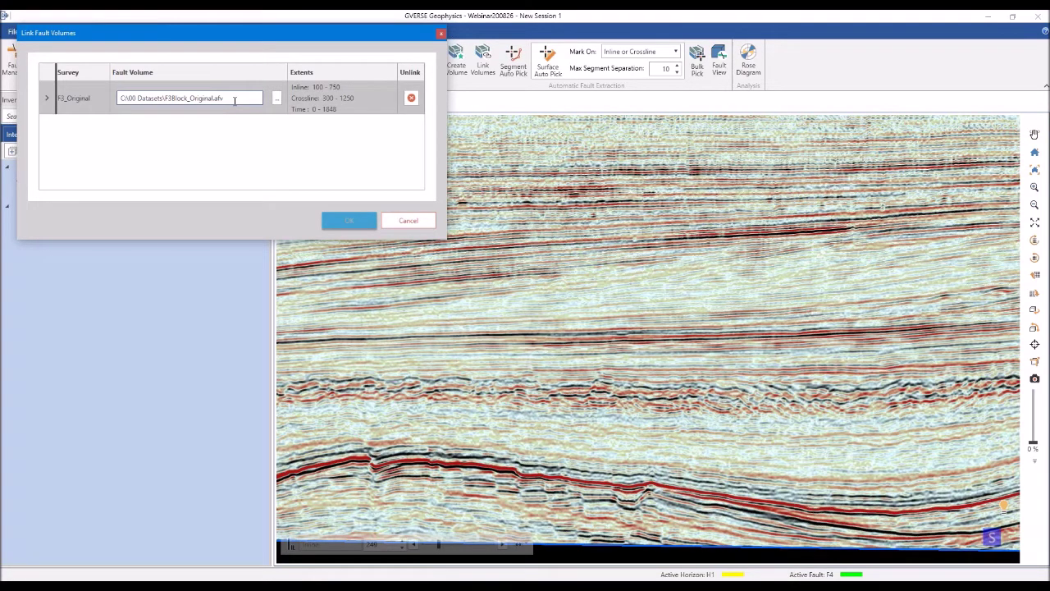
Set the active fault to F2 and use Segment Auto Pick to mark a segment on inline 206, adding F2 to 3D View 3
{"action": "left_click", "coordinate": [408, 220]}
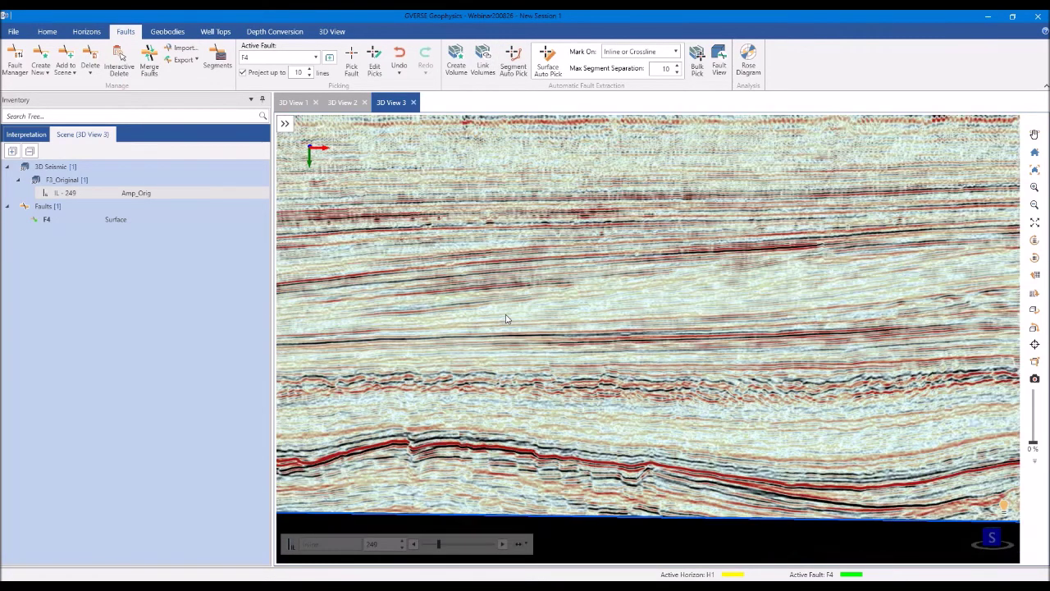
{"action": "left_click_drag", "start_coordinate": [507, 318], "coordinate": [487, 290]}
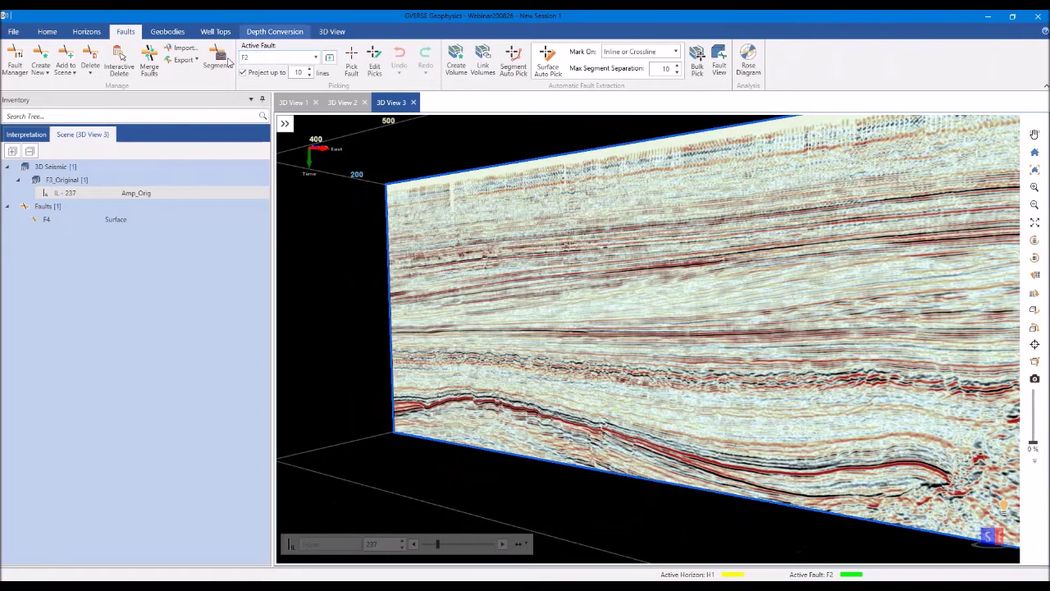
{"action": "left_click", "coordinate": [514, 62]}
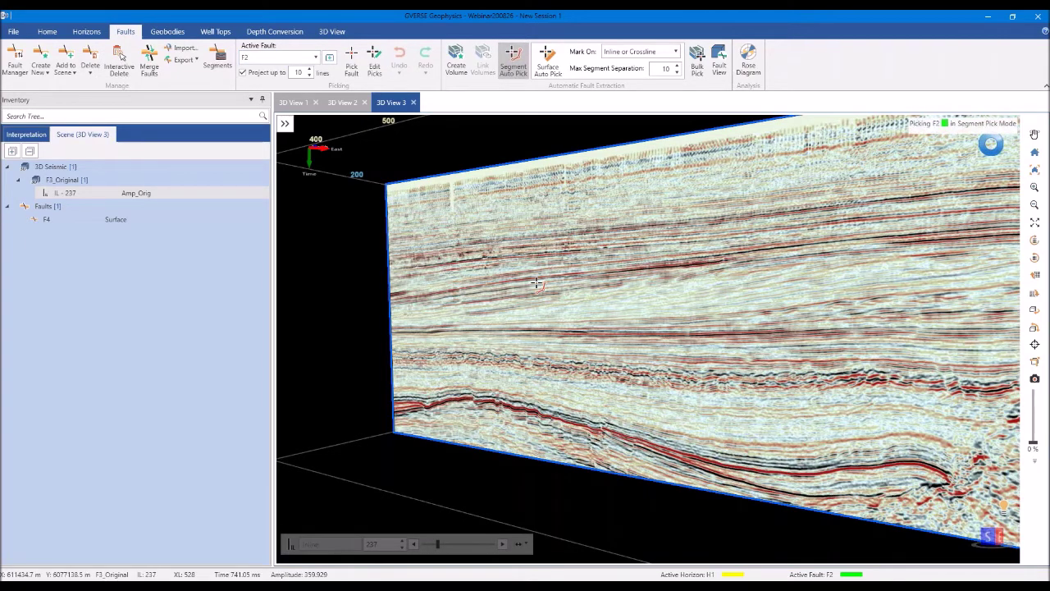
{"action": "scroll", "coordinate": [536, 283], "scroll_direction": "up", "scroll_amount": 3}
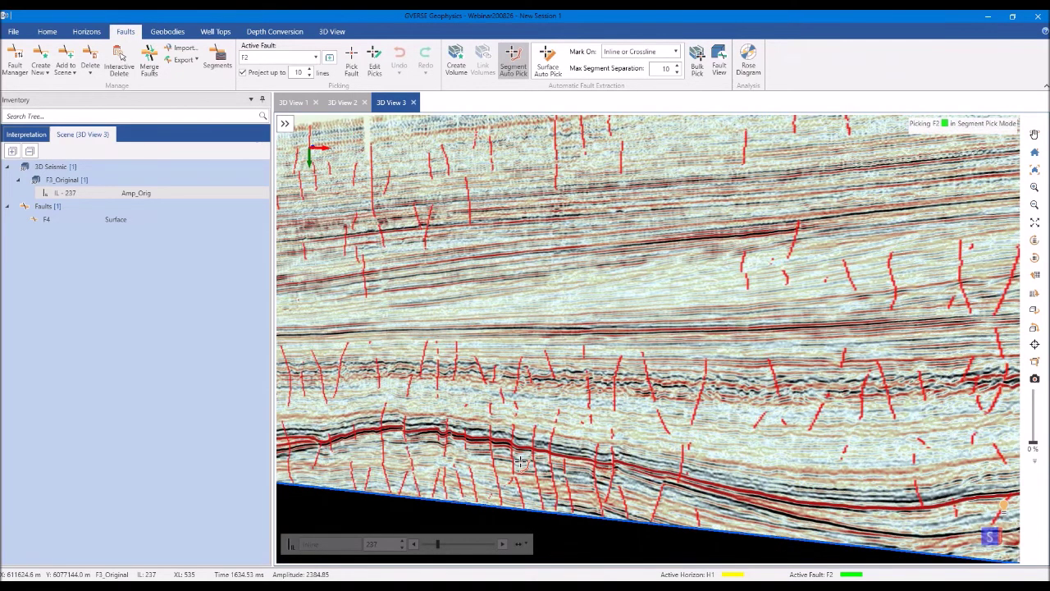
{"action": "scroll", "coordinate": [525, 459], "scroll_direction": "up", "scroll_amount": 2}
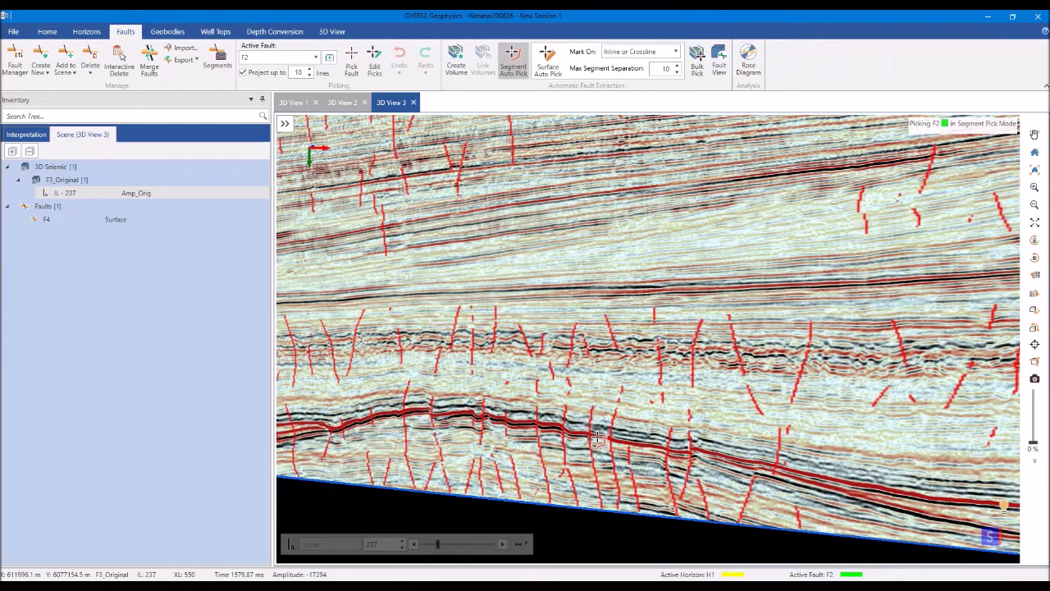
{"action": "scroll", "coordinate": [598, 438], "scroll_direction": "down", "scroll_amount": 2}
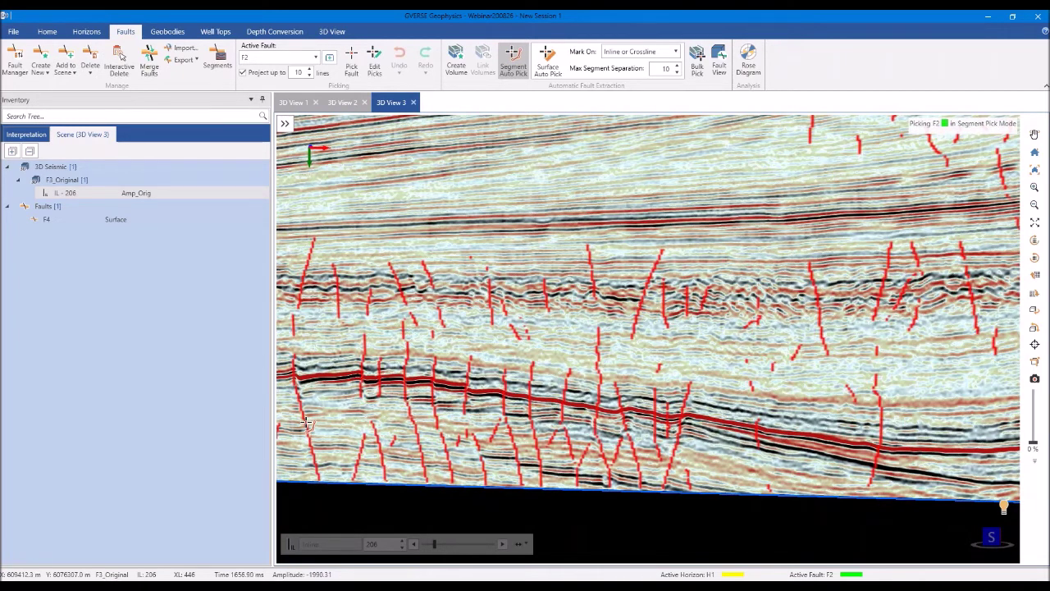
{"action": "left_click", "coordinate": [306, 422]}
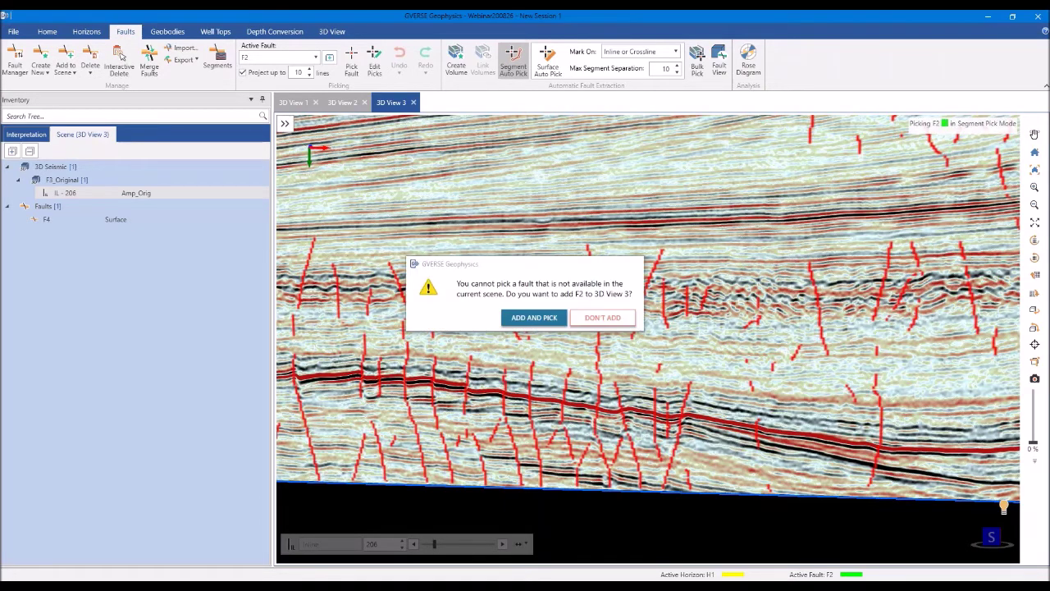
{"action": "key", "text": "Return"}
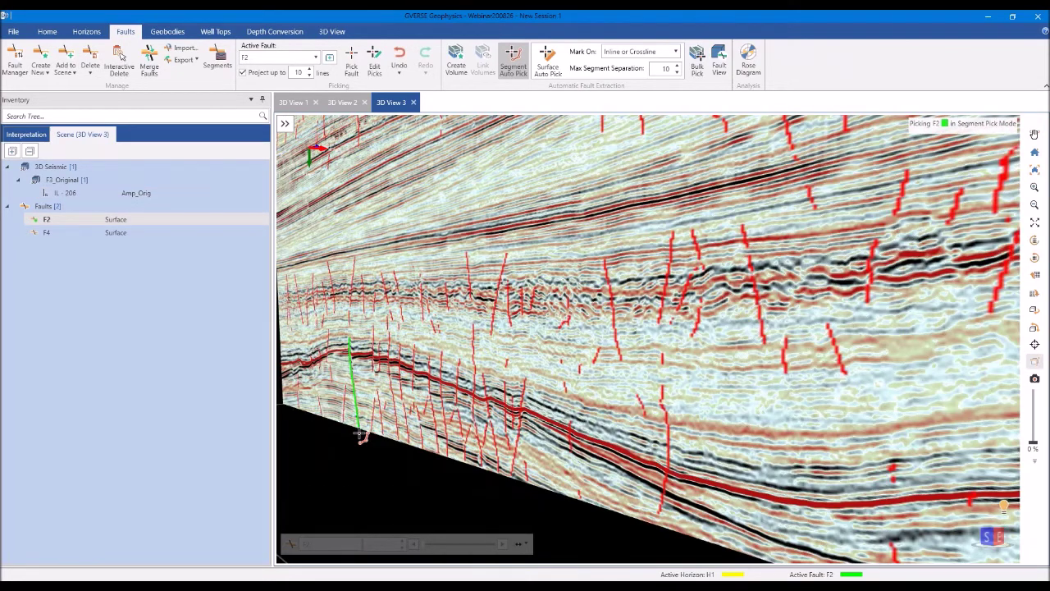
Auto-pick F2's continuation as segments on inlines 216 and 226, and leave pick mode
{"action": "left_click_drag", "start_coordinate": [364, 434], "coordinate": [506, 471]}
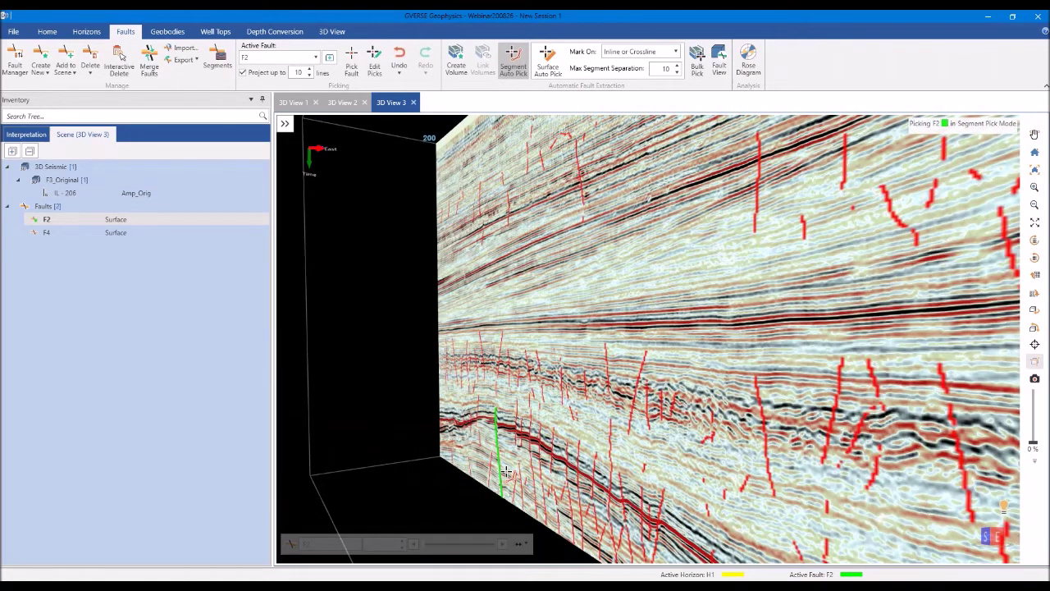
{"action": "scroll", "coordinate": [476, 418], "scroll_direction": "up", "scroll_amount": 5}
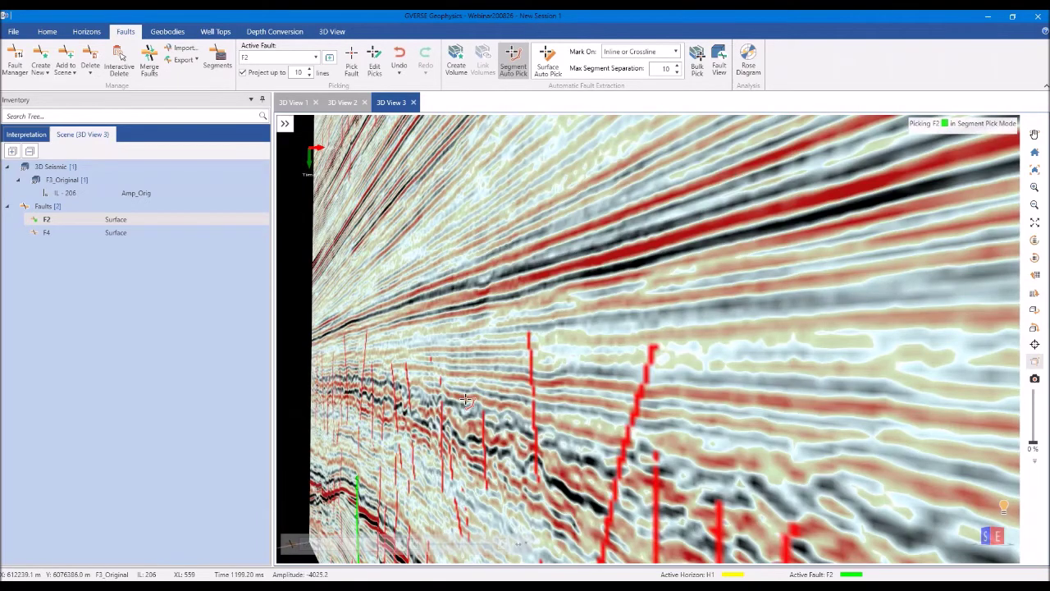
{"action": "right_click", "coordinate": [465, 399]}
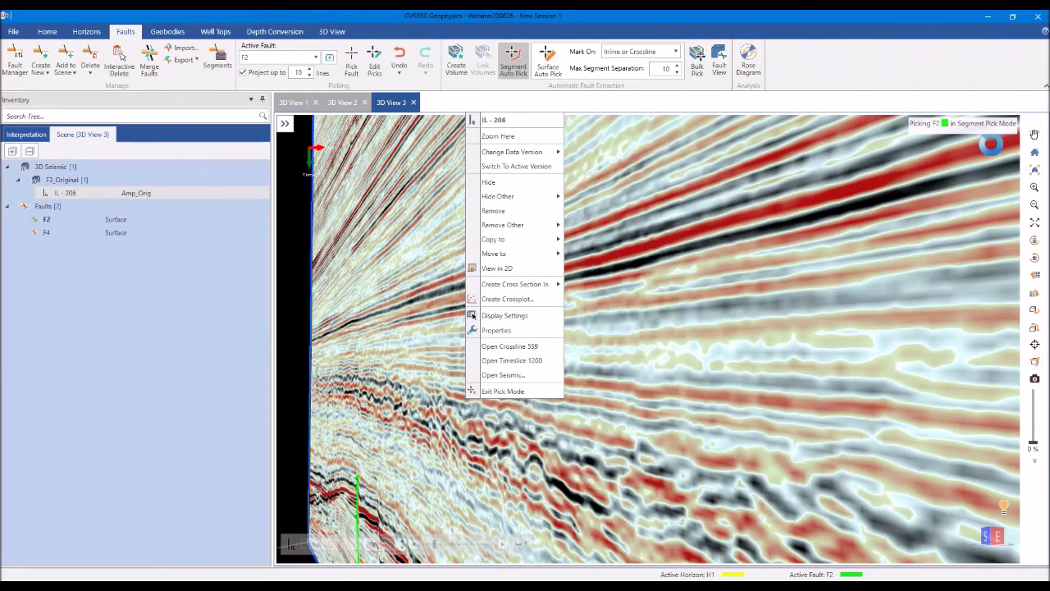
{"action": "key", "text": "Escape"}
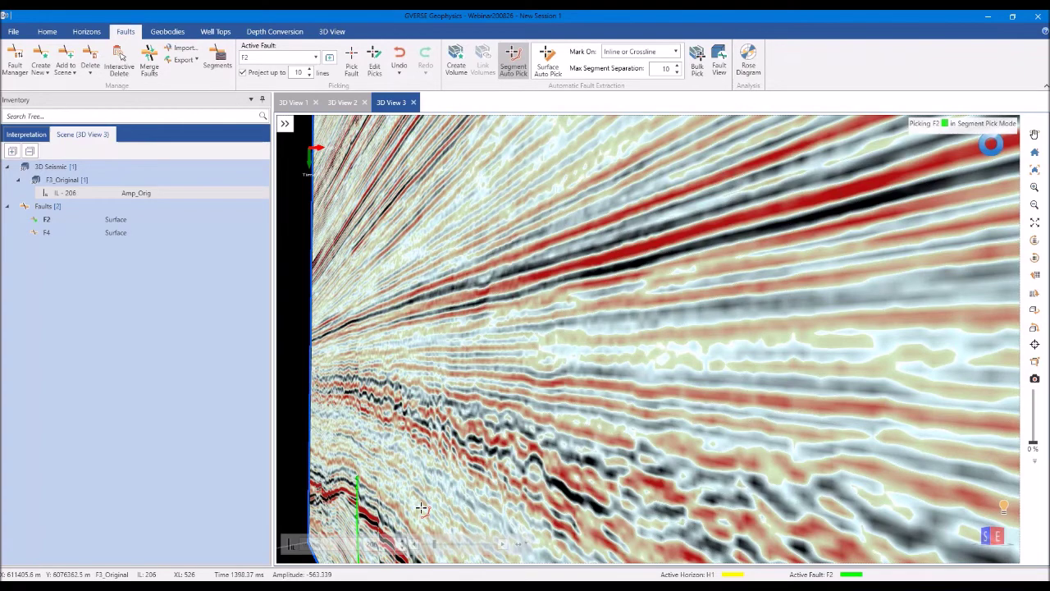
{"action": "left_click", "coordinate": [502, 544]}
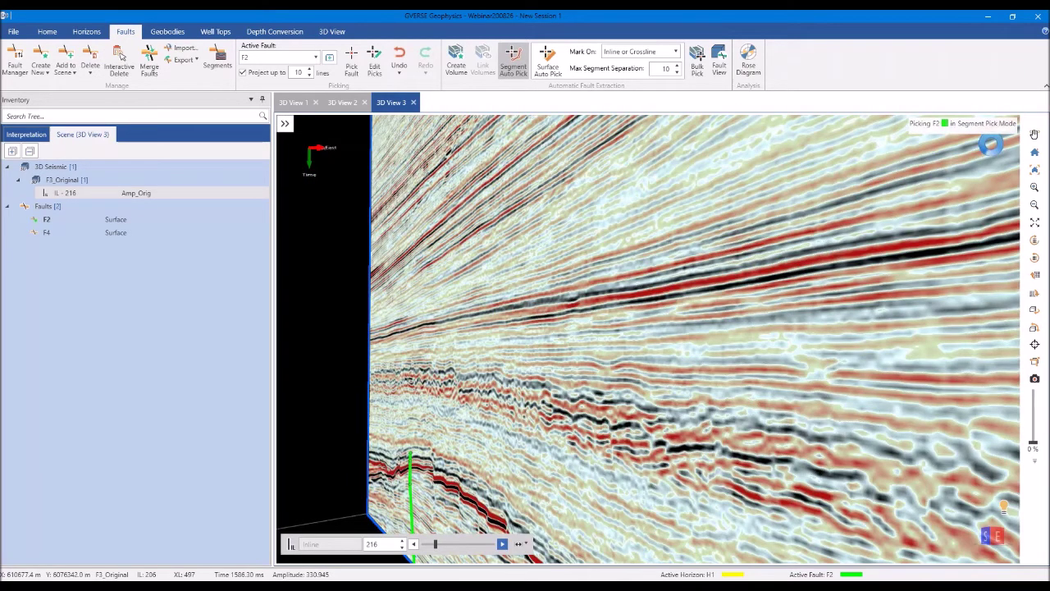
{"action": "left_click_drag", "start_coordinate": [500, 484], "coordinate": [462, 488]}
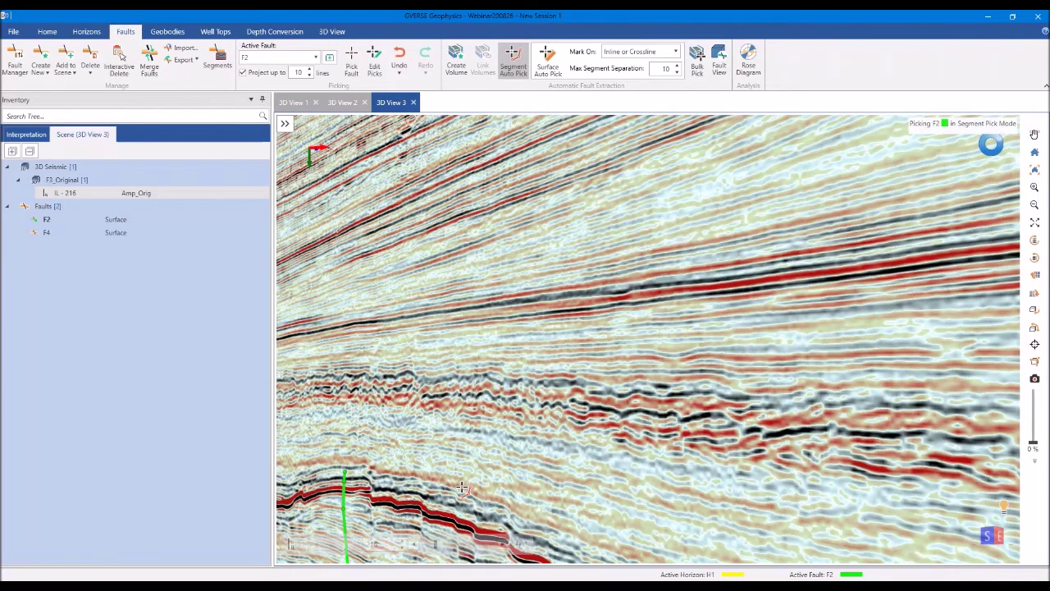
{"action": "left_click_drag", "start_coordinate": [462, 488], "coordinate": [443, 392]}
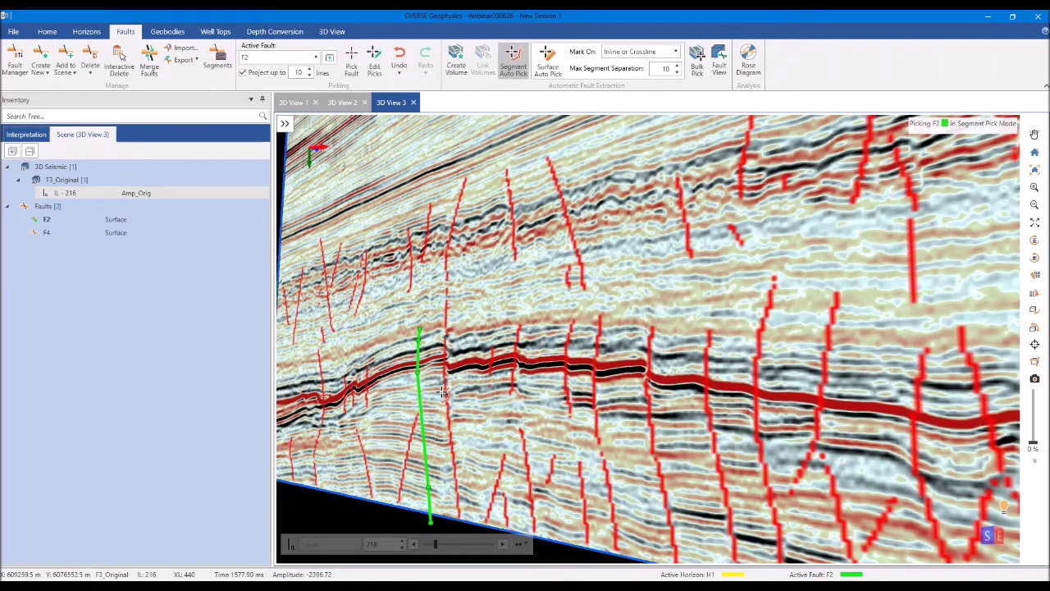
{"action": "left_click", "coordinate": [443, 392]}
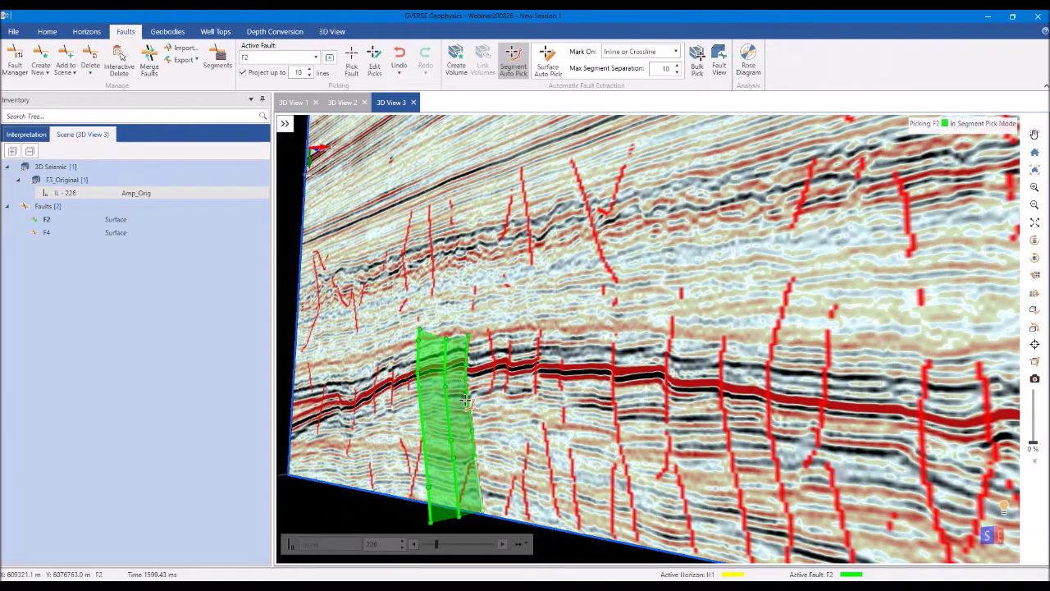
{"action": "key", "text": "Escape"}
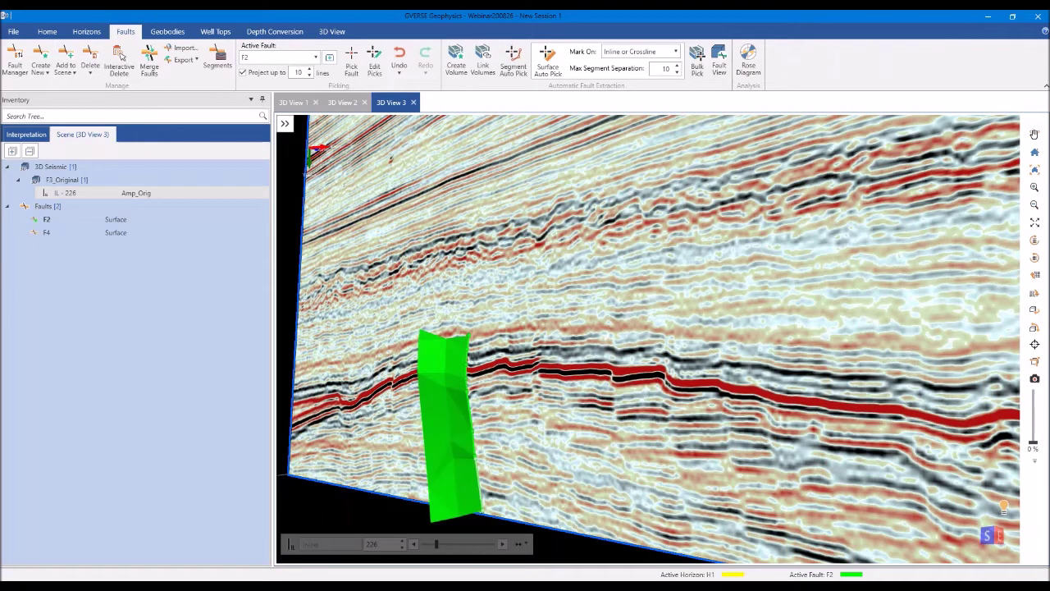
Open F2's inline 216 segment for editing from its surface and move the section to the previous segment on inline 206
{"action": "left_click", "coordinate": [449, 417]}
{"action": "right_click", "coordinate": [449, 418]}
{"action": "left_click", "coordinate": [589, 329]}
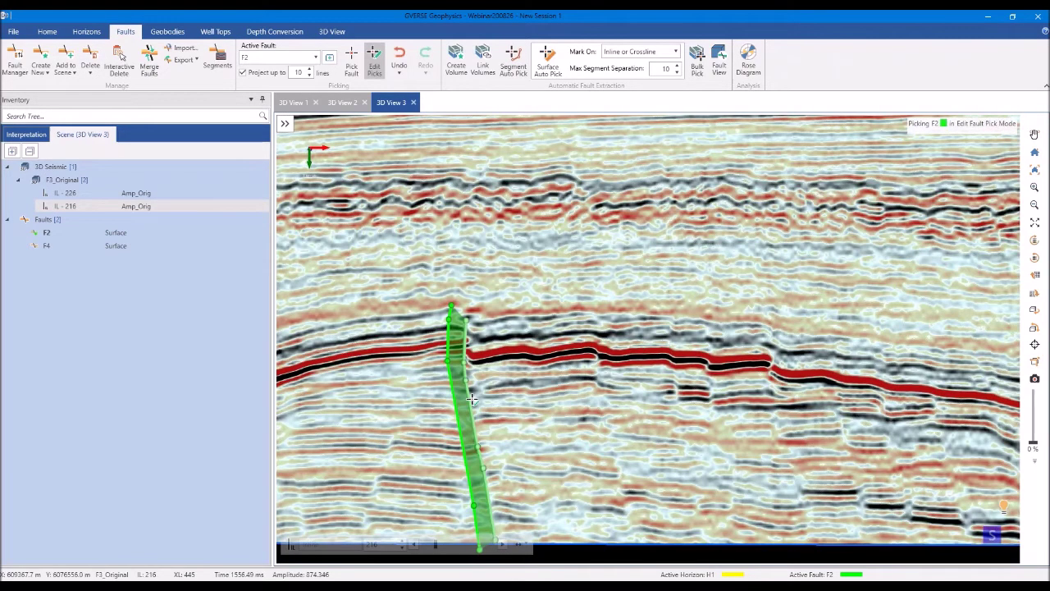
{"action": "left_click_drag", "start_coordinate": [472, 399], "coordinate": [454, 345]}
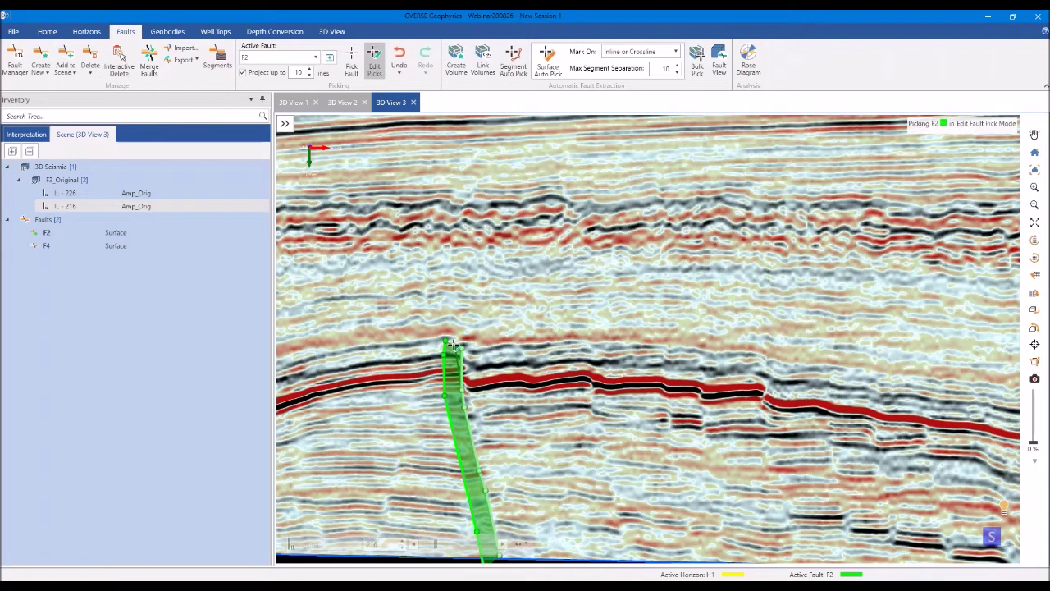
{"action": "right_click", "coordinate": [469, 418]}
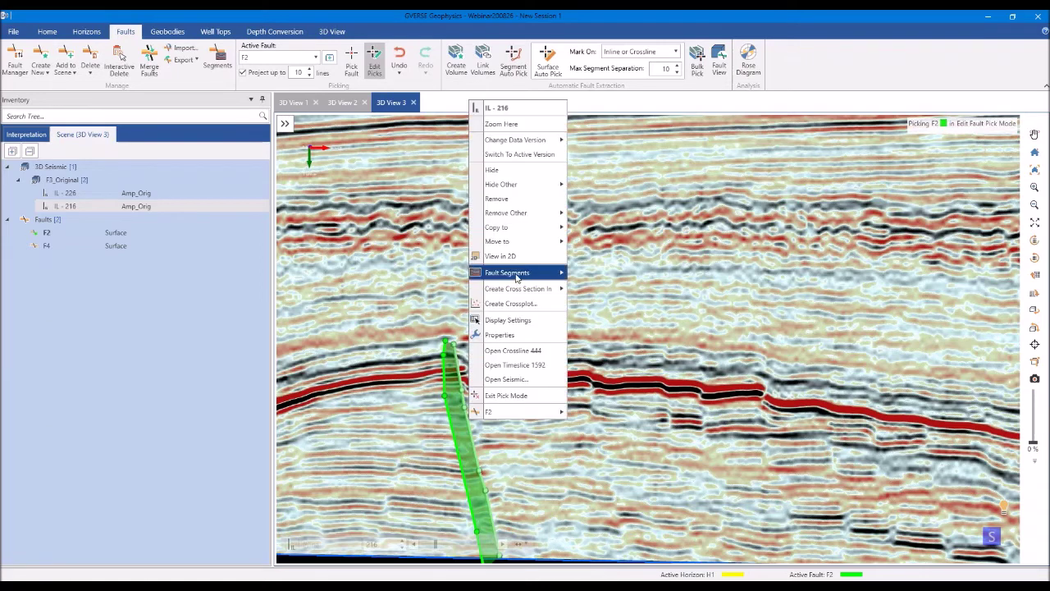
{"action": "mouse_move", "coordinate": [517, 273]}
{"action": "left_click", "coordinate": [634, 318]}
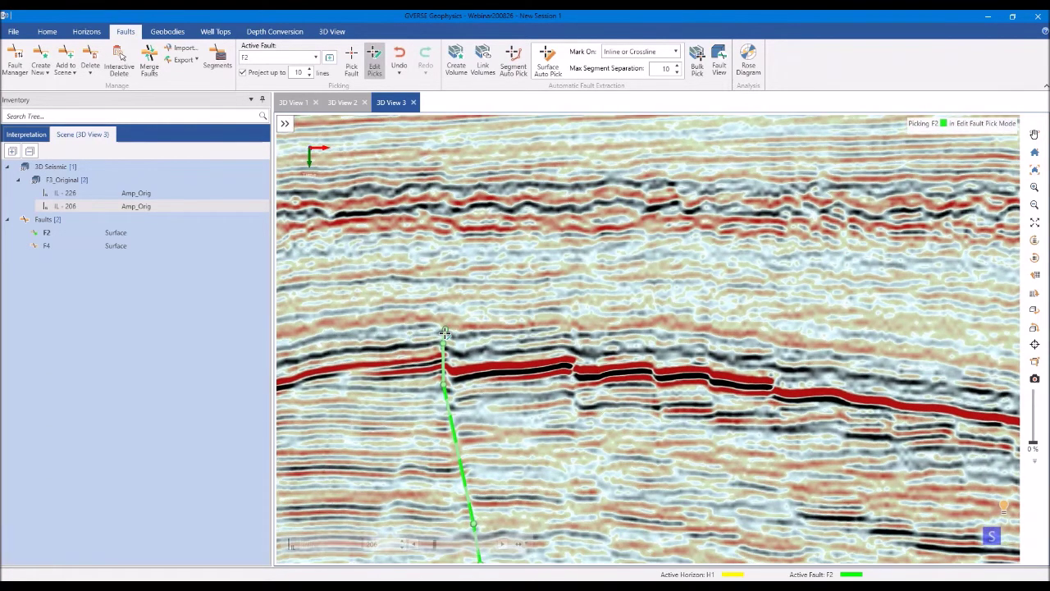
Remove the extra node near the upper end of F2's inline 206 segment and shift its uppermost node to straighten the segment
{"action": "right_click", "coordinate": [444, 338]}
{"action": "mouse_move", "coordinate": [493, 181]}
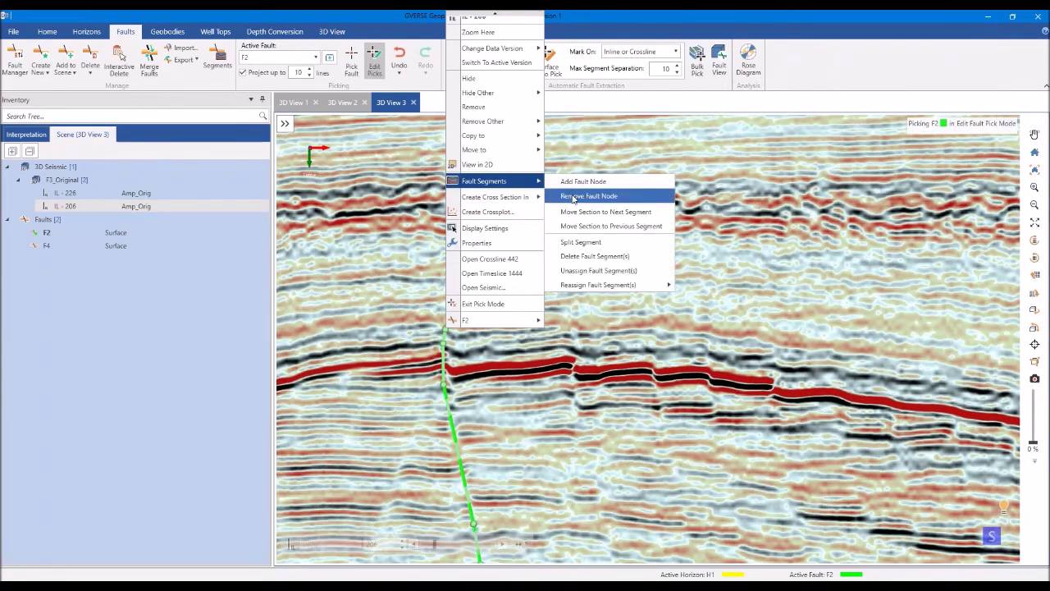
{"action": "left_click", "coordinate": [573, 197]}
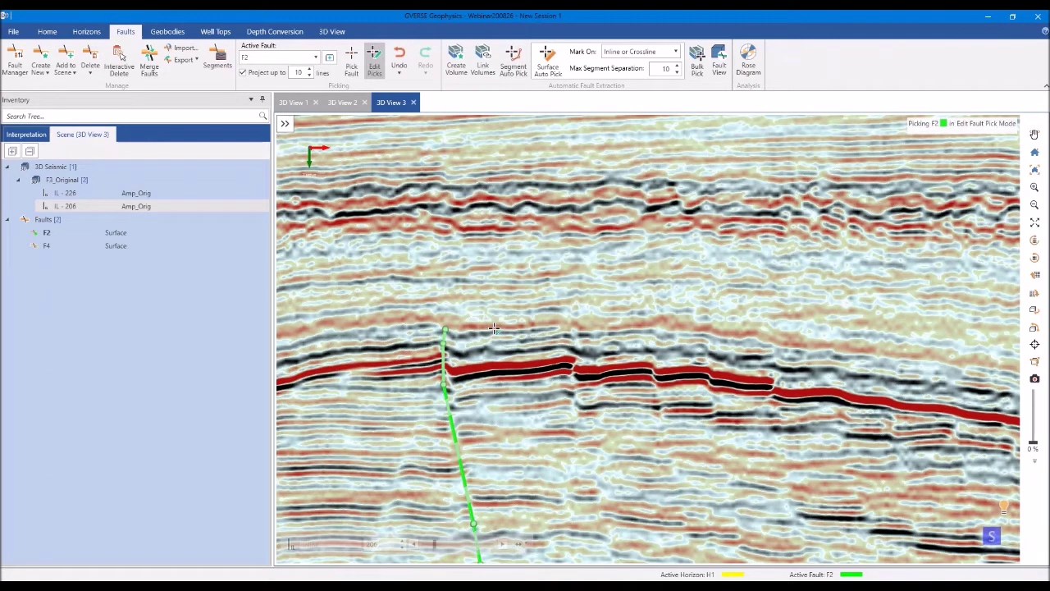
{"action": "left_click_drag", "start_coordinate": [443, 343], "coordinate": [434, 339]}
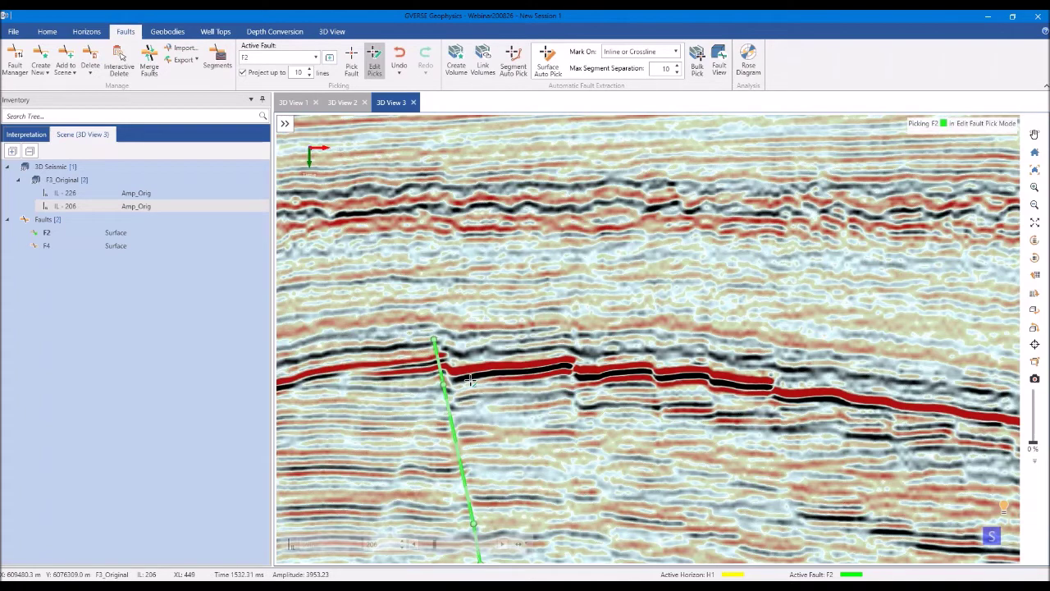
Remove the inline 206 section from the scene, keeping inline 226 with faults F2 and F4
{"action": "scroll", "coordinate": [470, 380], "scroll_direction": "down", "scroll_amount": 2}
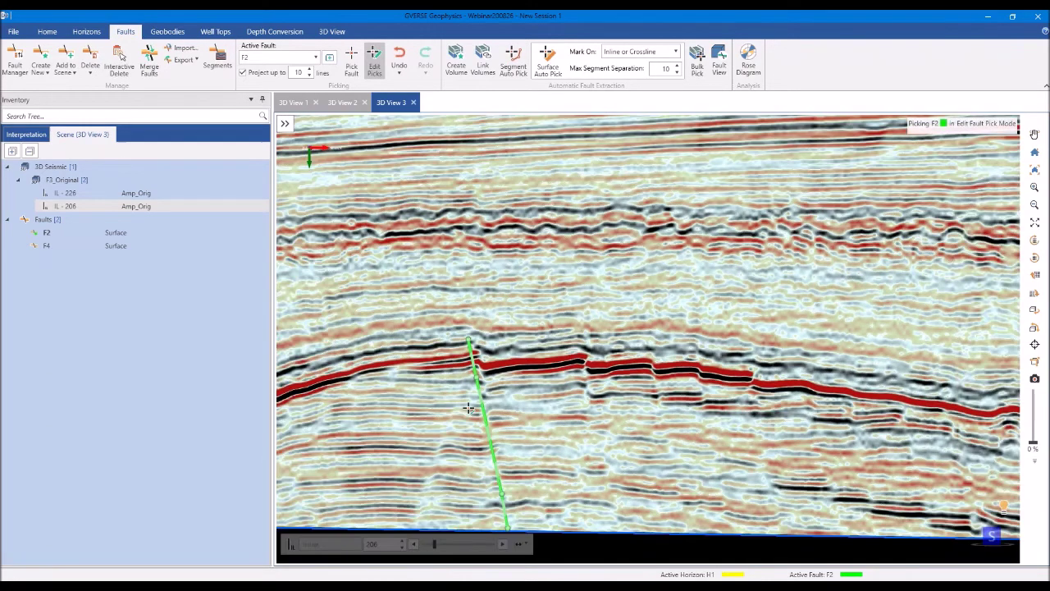
{"action": "left_click_drag", "start_coordinate": [470, 380], "coordinate": [544, 450]}
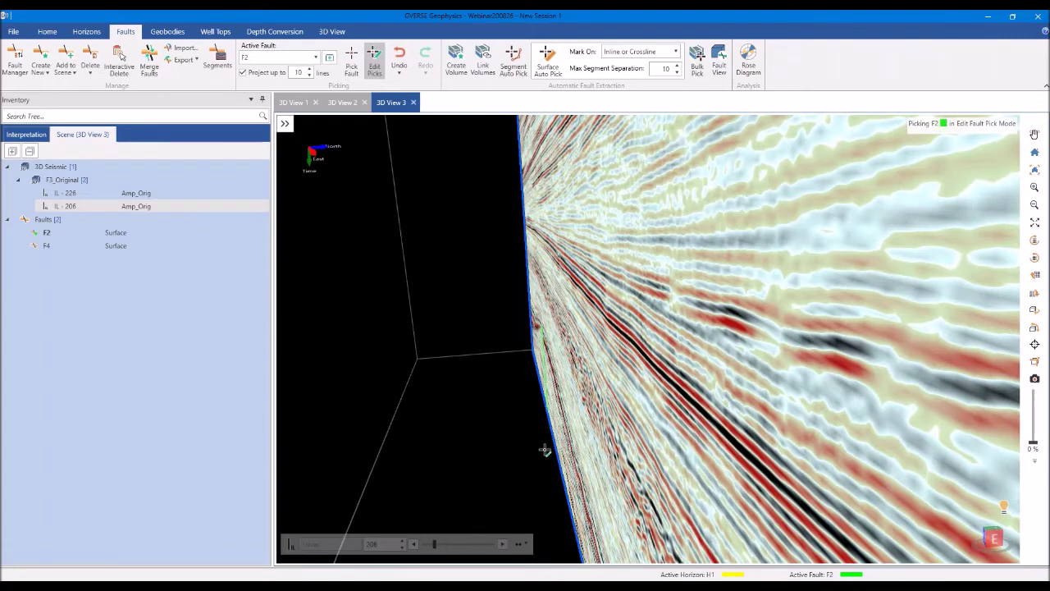
{"action": "left_click_drag", "start_coordinate": [545, 450], "coordinate": [639, 347]}
{"action": "right_click", "coordinate": [639, 347]}
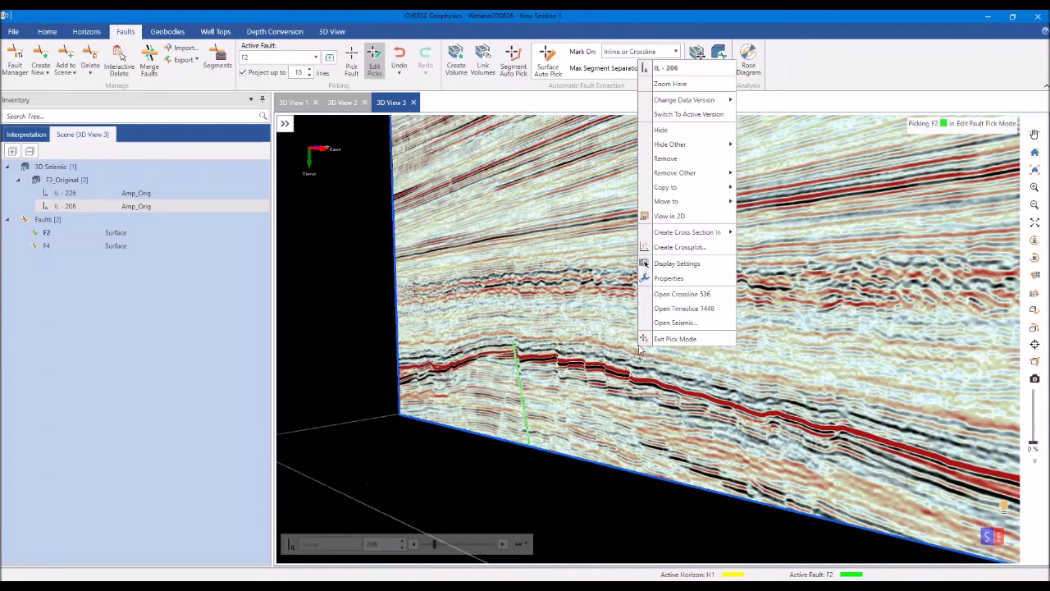
{"action": "left_click", "coordinate": [666, 158]}
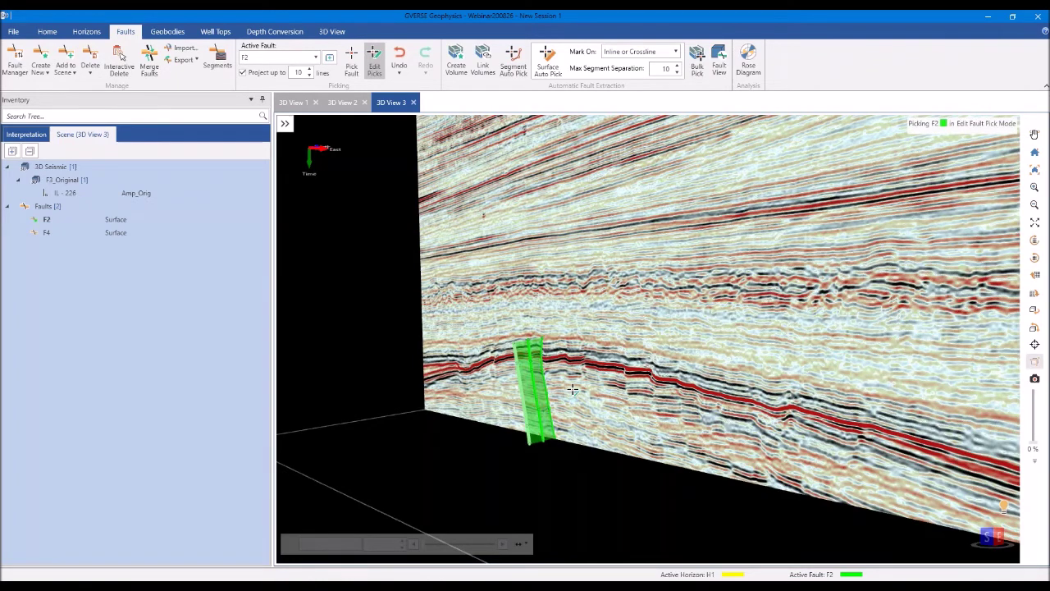
Auto-pick fault F3 as a surface from the marked fault trace east of F2 on inline 226
{"action": "scroll", "coordinate": [573, 390], "scroll_direction": "up", "scroll_amount": 1}
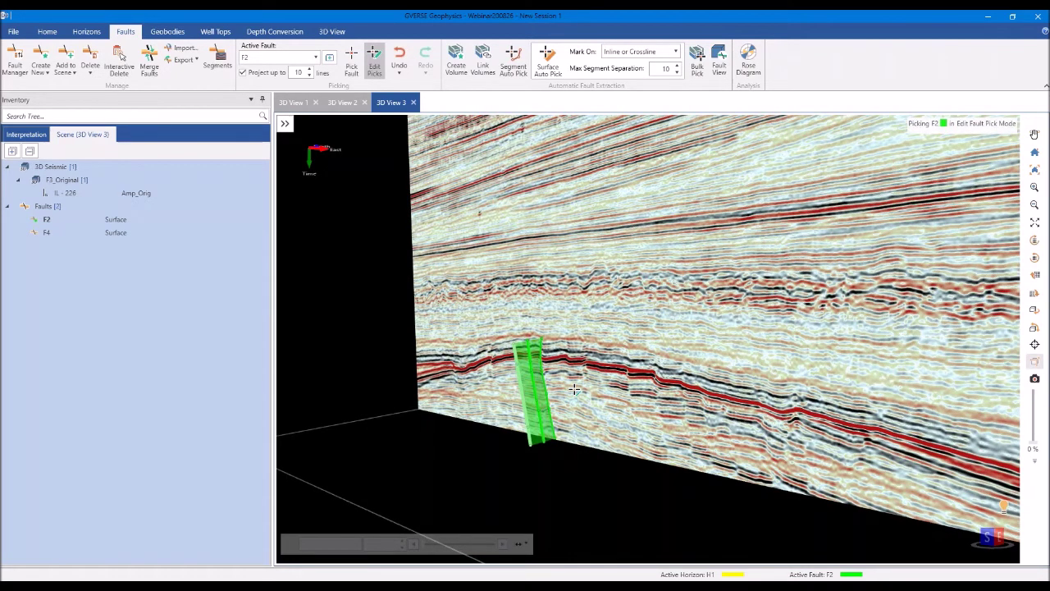
{"action": "left_click_drag", "start_coordinate": [575, 390], "coordinate": [368, 166]}
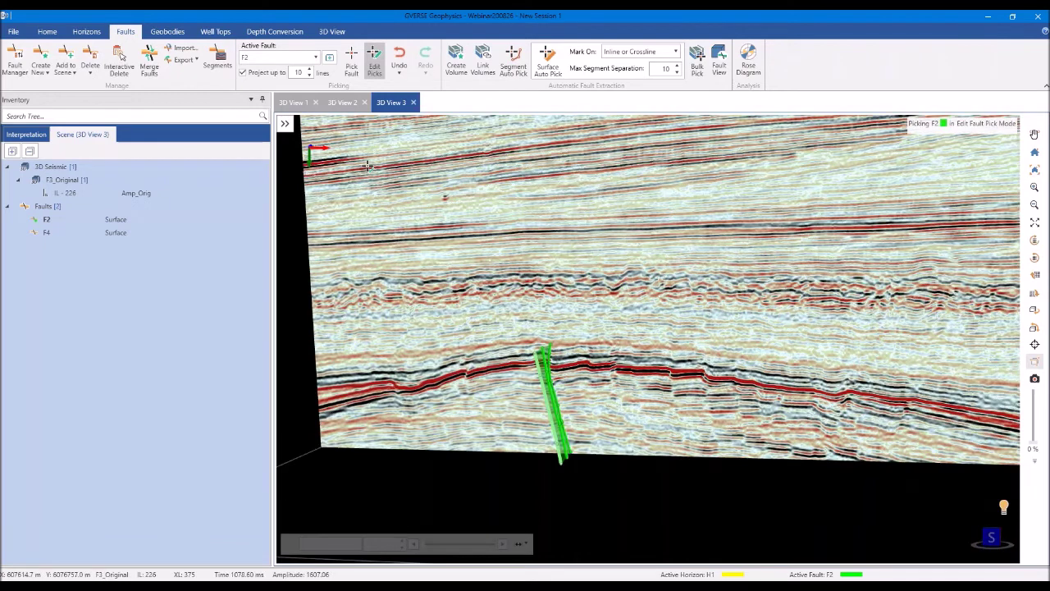
{"action": "left_click_drag", "start_coordinate": [369, 166], "coordinate": [701, 407]}
{"action": "scroll", "coordinate": [701, 406], "scroll_direction": "up", "scroll_amount": 3}
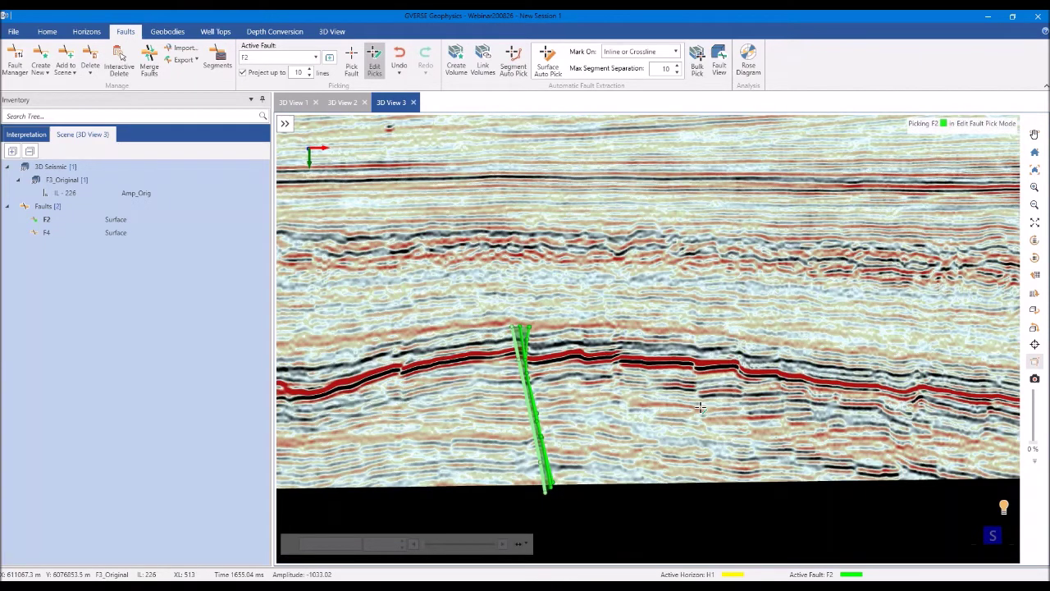
{"action": "left_click_drag", "start_coordinate": [700, 407], "coordinate": [591, 410]}
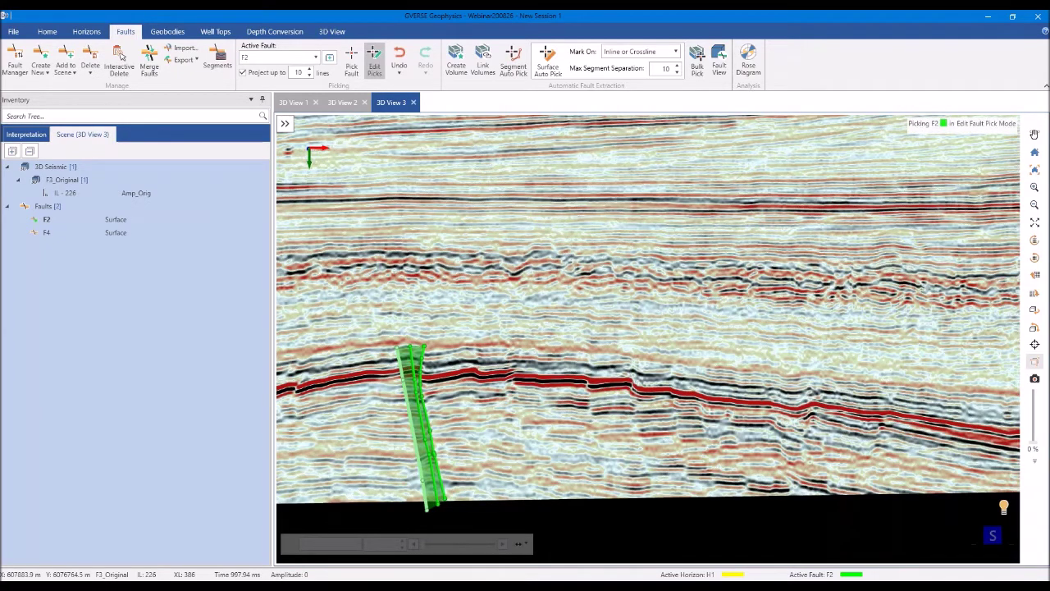
{"action": "left_click", "coordinate": [514, 63]}
{"action": "left_click", "coordinate": [544, 66]}
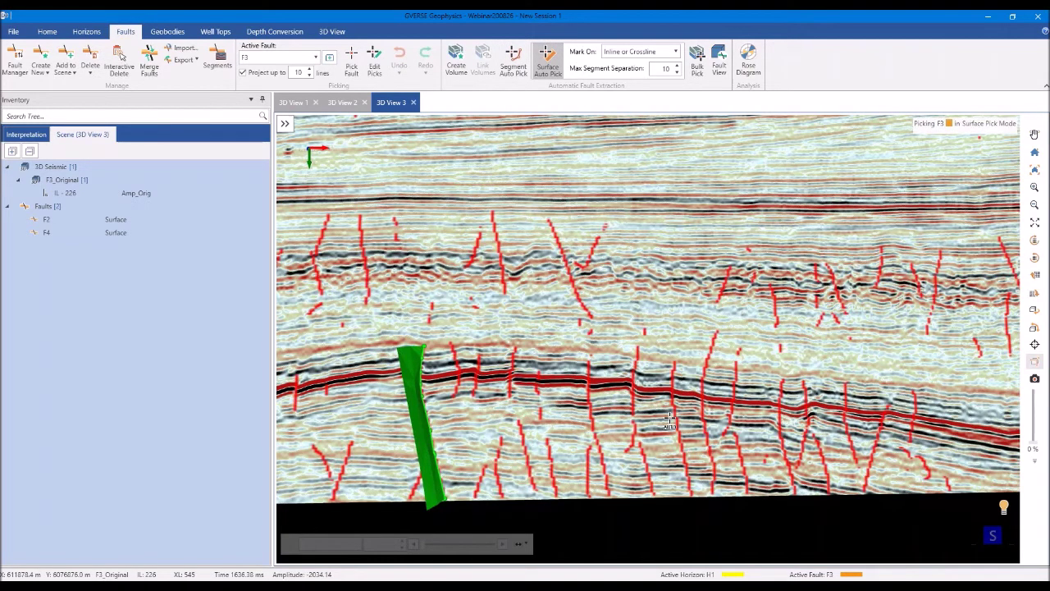
{"action": "left_click_drag", "start_coordinate": [670, 420], "coordinate": [656, 419]}
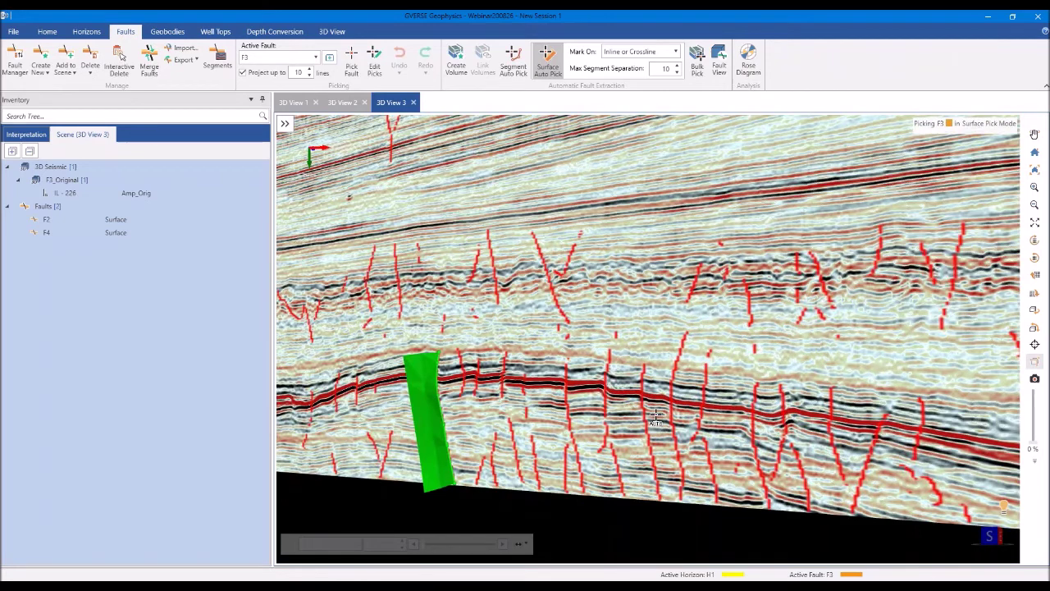
{"action": "left_click_drag", "start_coordinate": [654, 419], "coordinate": [603, 415]}
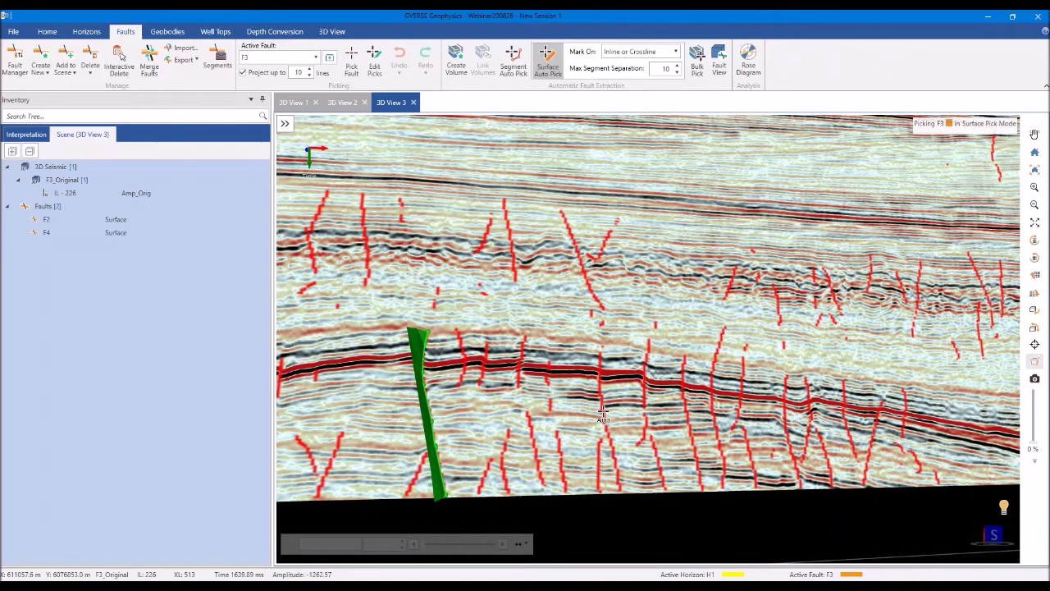
{"action": "left_click", "coordinate": [603, 414]}
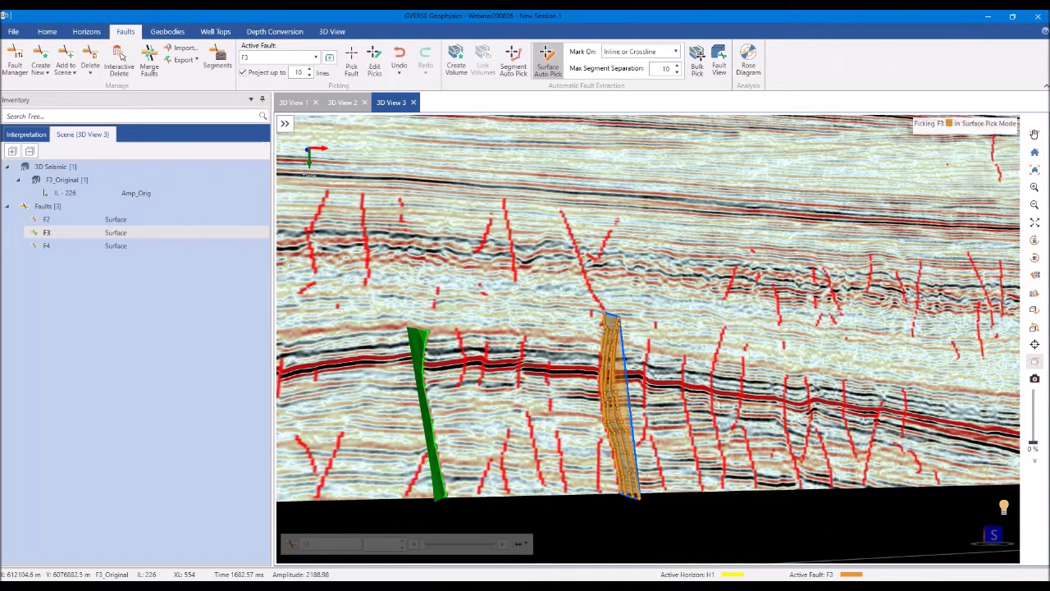
Inspect F3's surface from several angles, then undo its automatic surface pick and redo it
{"action": "left_click_drag", "start_coordinate": [675, 418], "coordinate": [665, 441]}
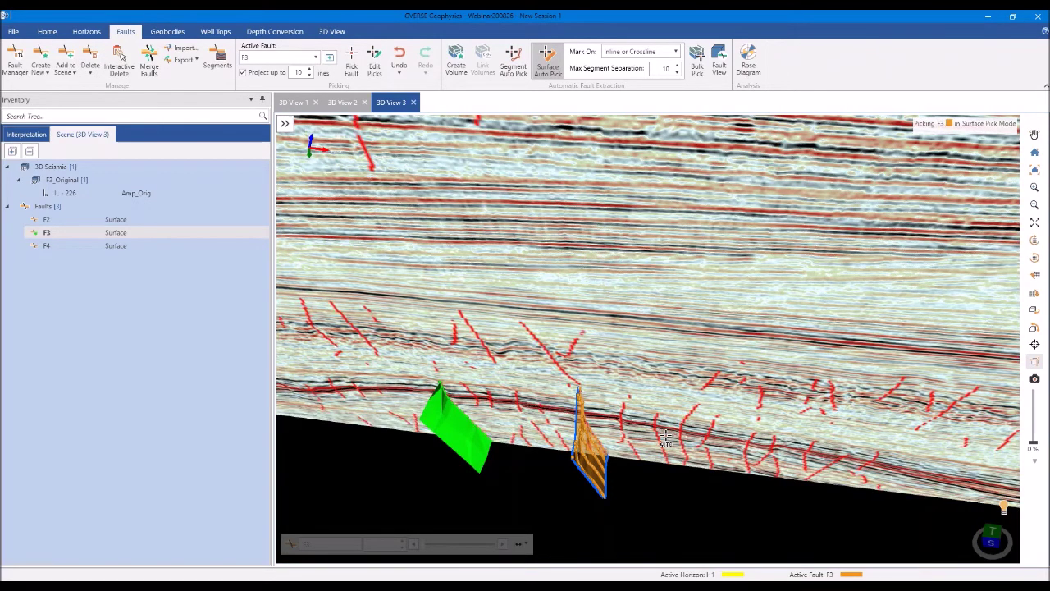
{"action": "left_click_drag", "start_coordinate": [665, 439], "coordinate": [663, 404]}
{"action": "left_click", "coordinate": [405, 76]}
{"action": "left_click", "coordinate": [405, 76]}
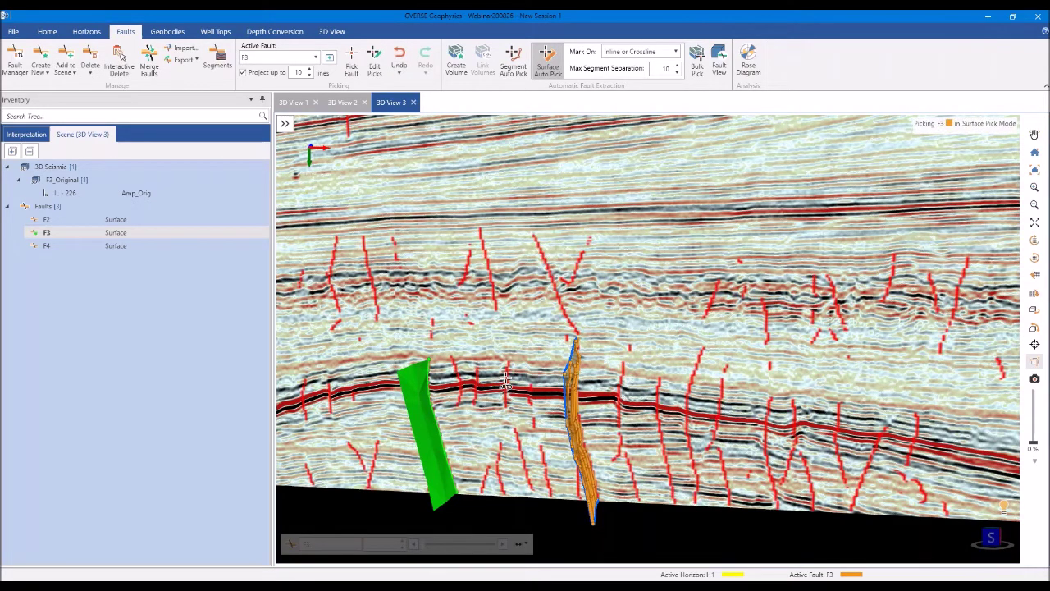
{"action": "left_click_drag", "start_coordinate": [505, 380], "coordinate": [502, 379]}
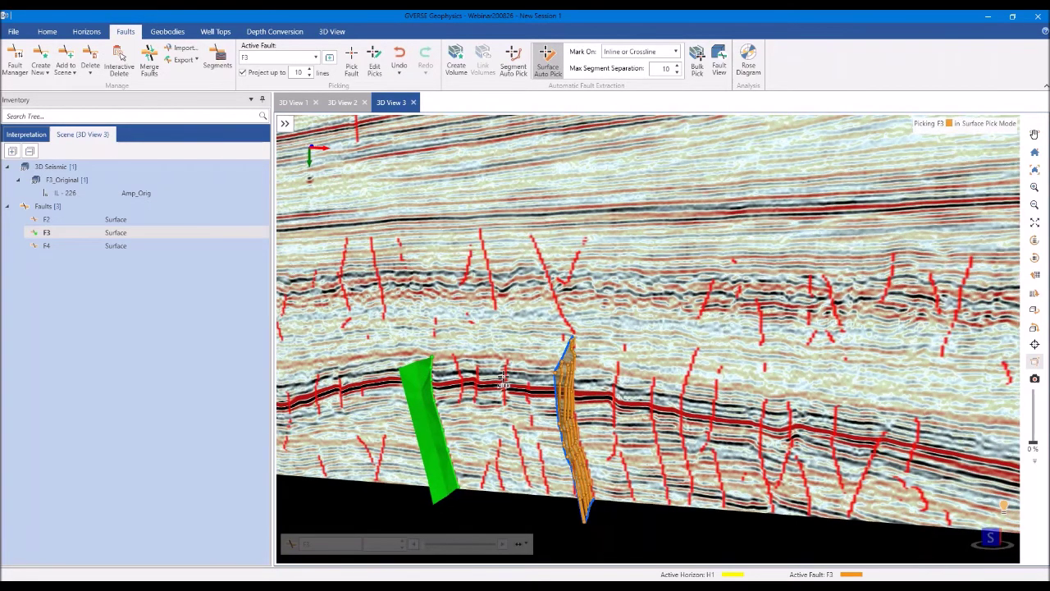
{"action": "left_click_drag", "start_coordinate": [502, 379], "coordinate": [573, 423]}
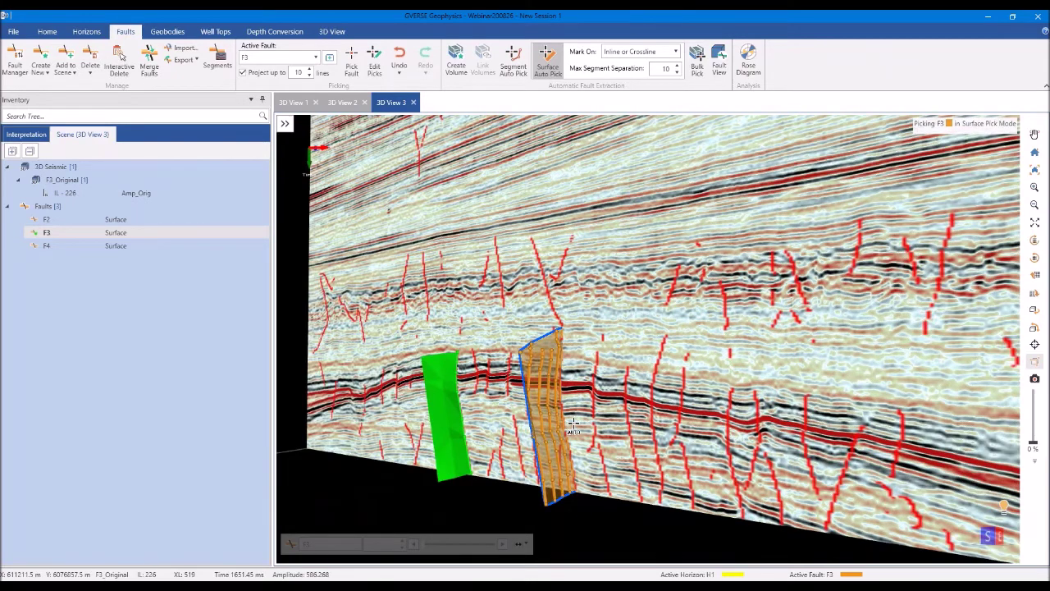
{"action": "left_click", "coordinate": [398, 61]}
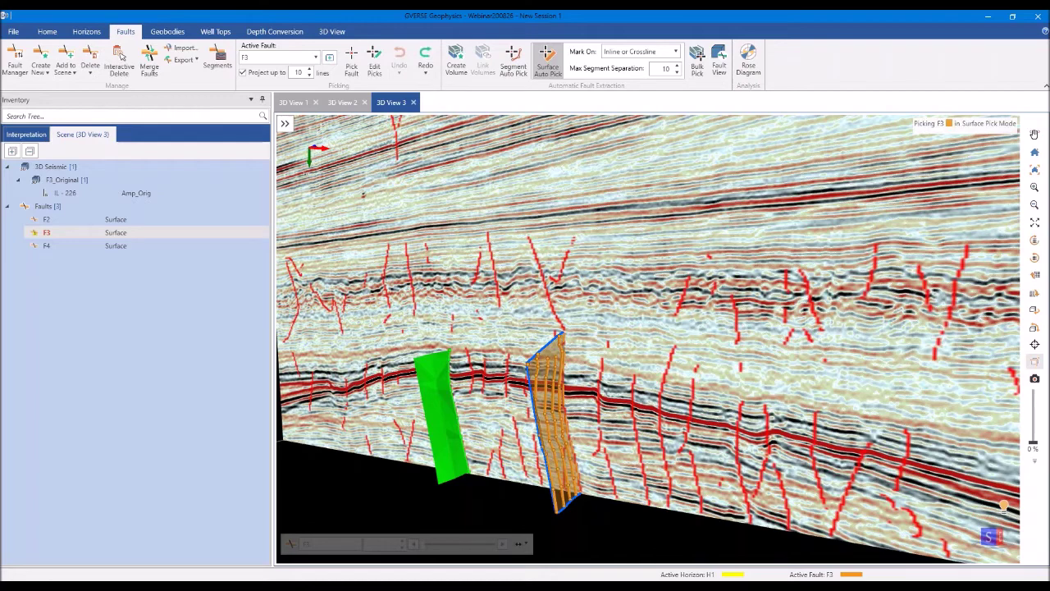
{"action": "left_click", "coordinate": [425, 59]}
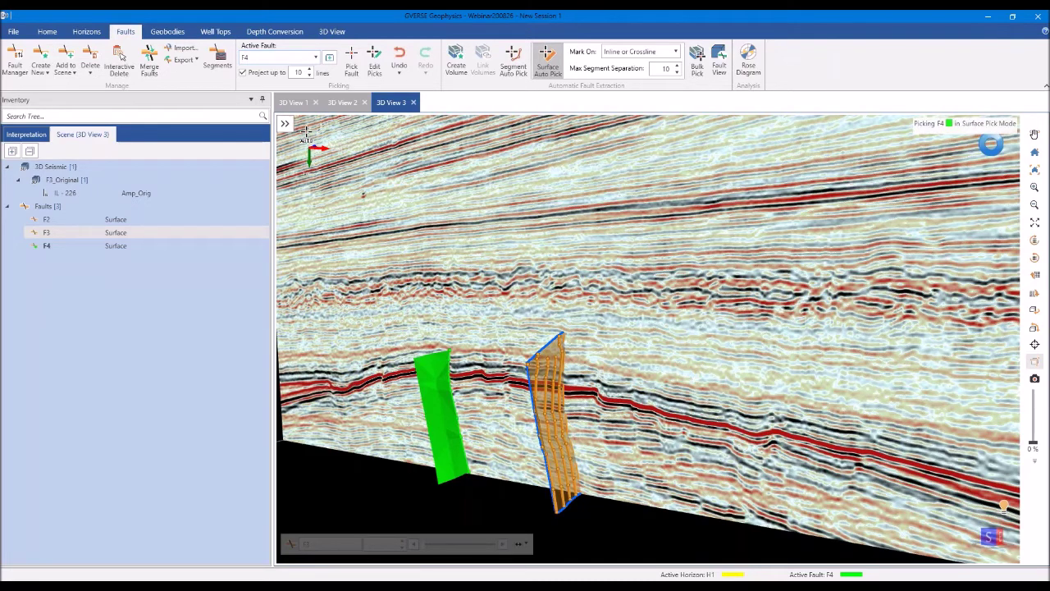
Make F2 the active fault in surface pick mode and view the fault marks across the whole inline 226
{"action": "left_click", "coordinate": [291, 67]}
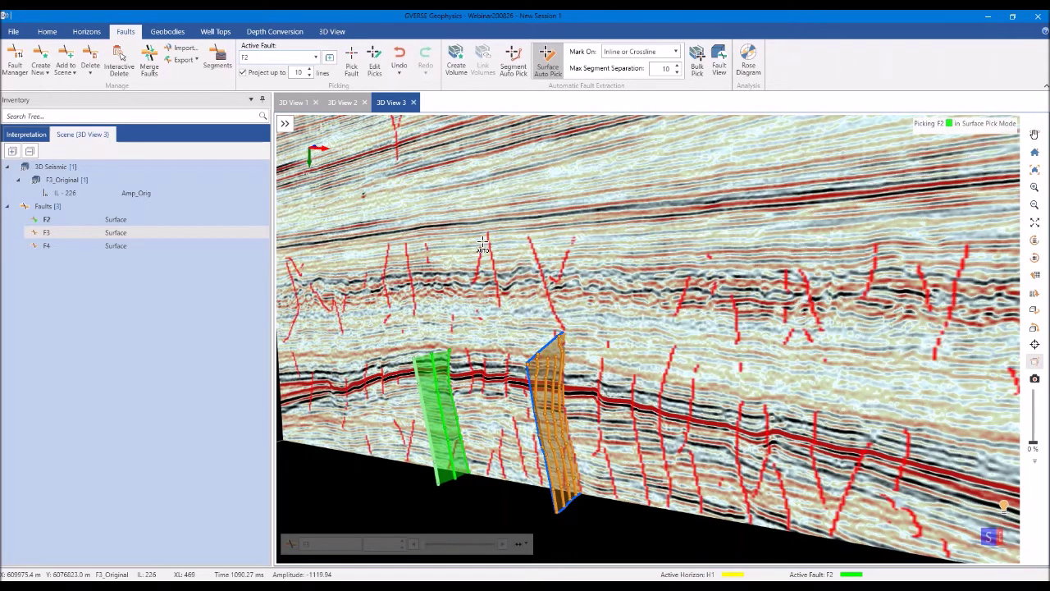
{"action": "left_click_drag", "start_coordinate": [483, 244], "coordinate": [534, 246]}
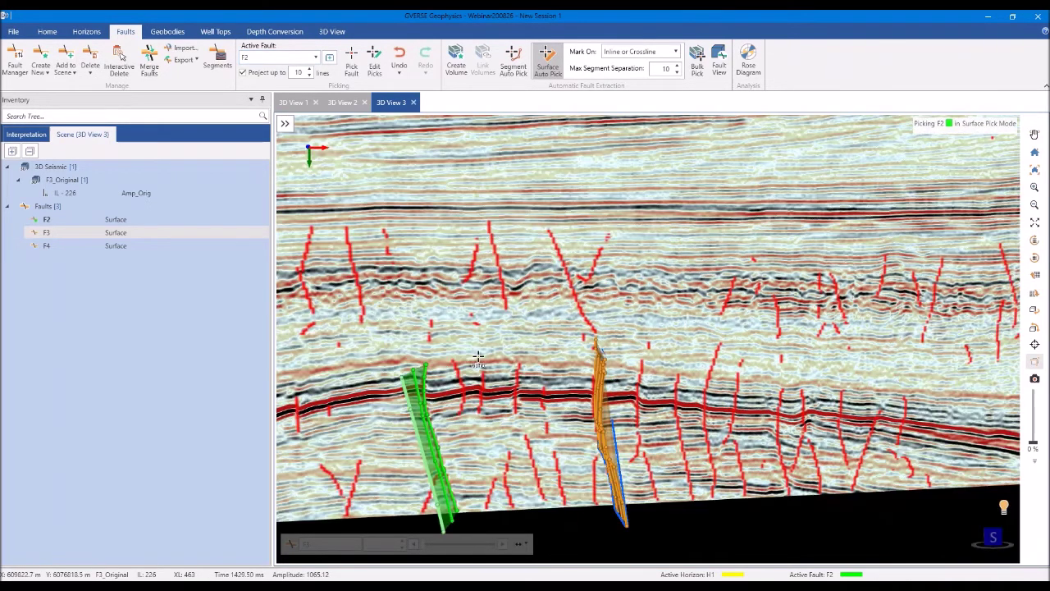
{"action": "scroll", "coordinate": [501, 361], "scroll_direction": "down", "scroll_amount": 3}
{"action": "left_click_drag", "start_coordinate": [501, 361], "coordinate": [523, 370]}
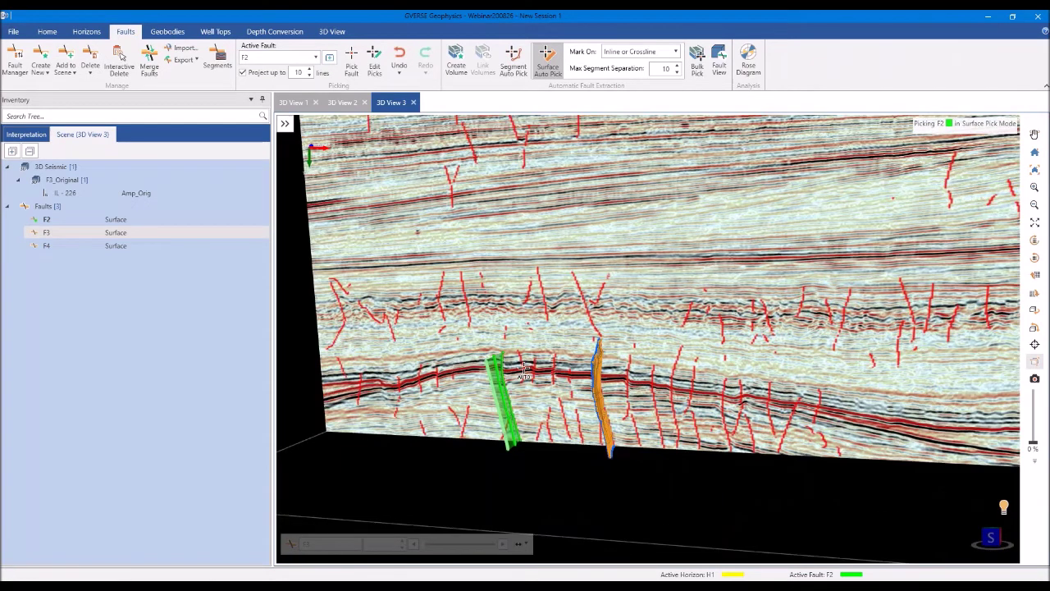
{"action": "left_click_drag", "start_coordinate": [523, 371], "coordinate": [566, 324]}
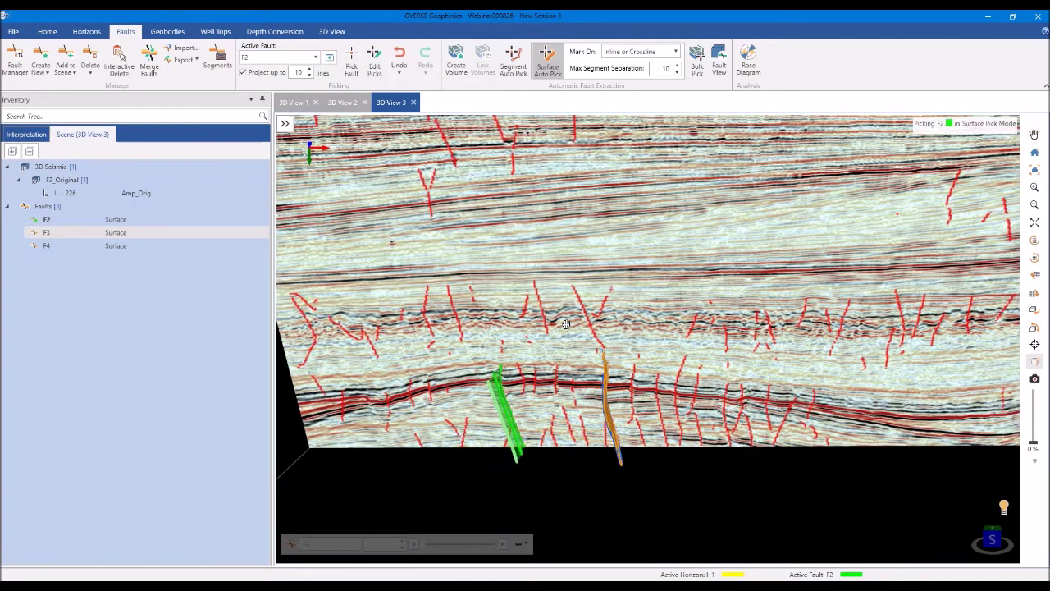
{"action": "left_click_drag", "start_coordinate": [567, 324], "coordinate": [529, 328]}
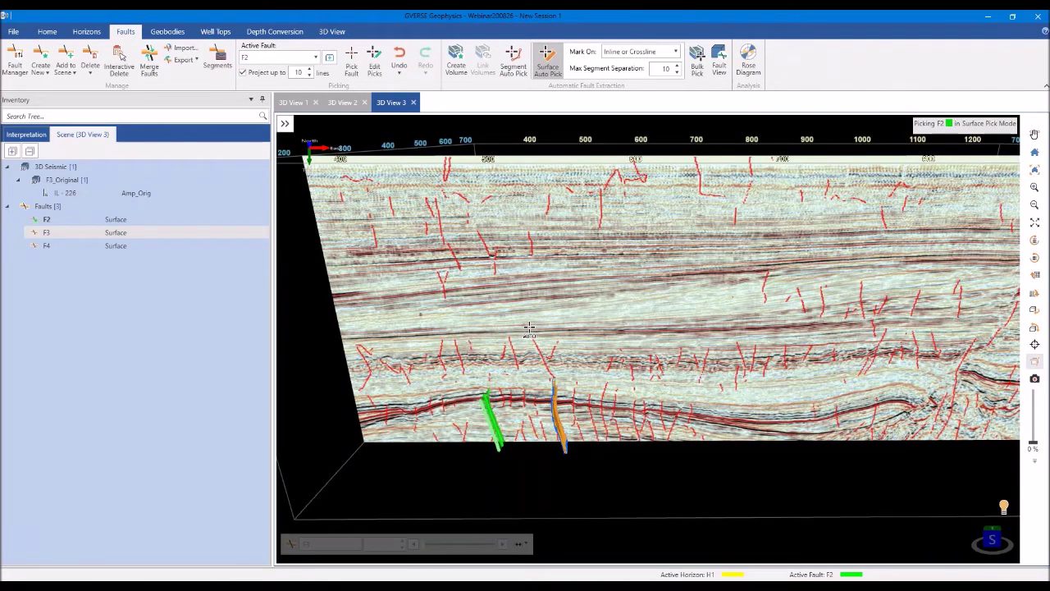
{"action": "scroll", "coordinate": [529, 328], "scroll_direction": "up", "scroll_amount": 2}
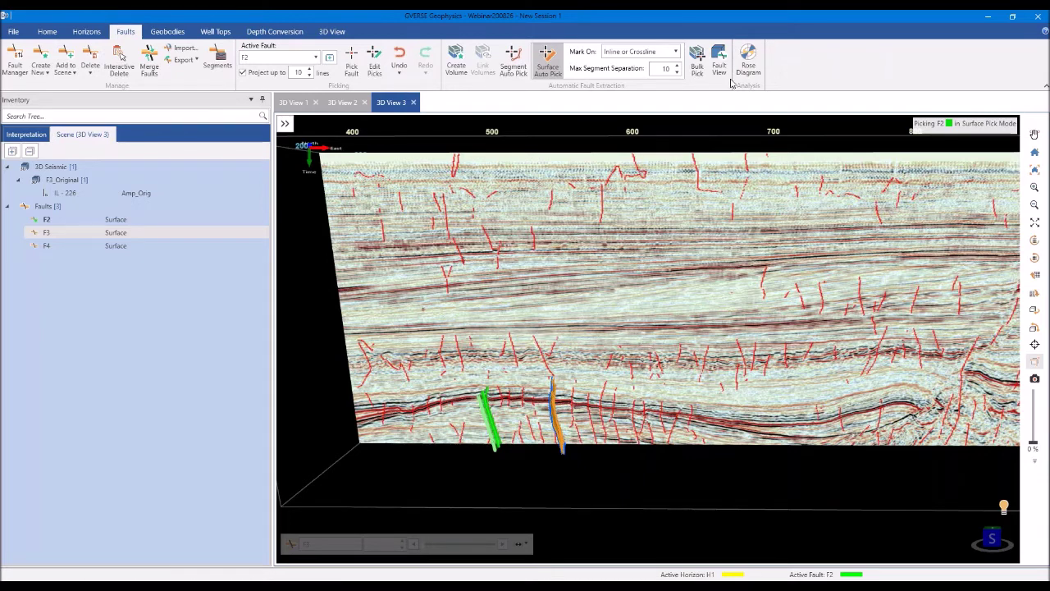
{"action": "left_click", "coordinate": [704, 74]}
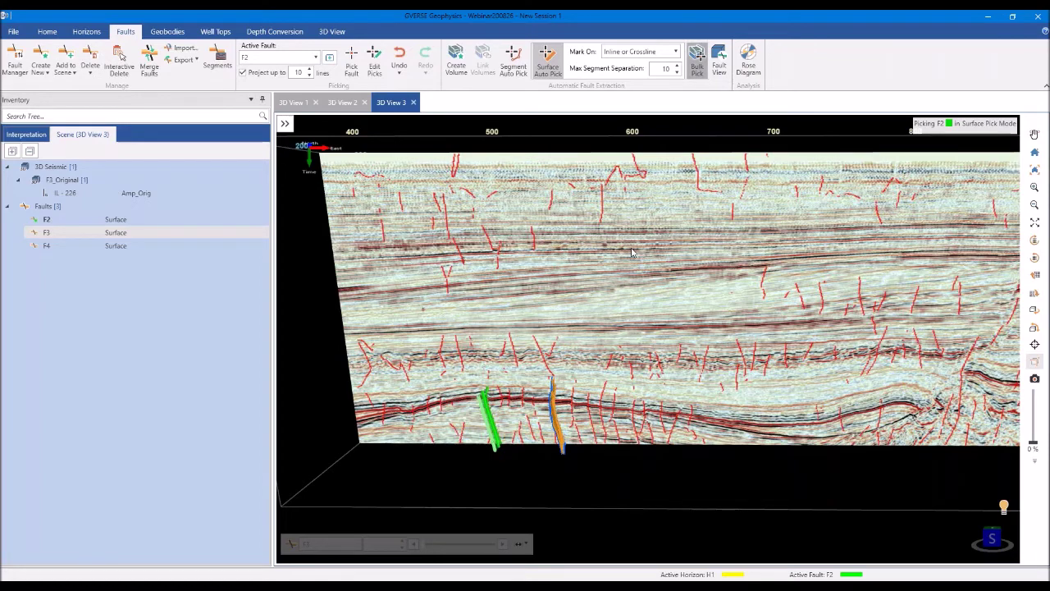
{"action": "left_click_drag", "start_coordinate": [525, 118], "coordinate": [259, 140]}
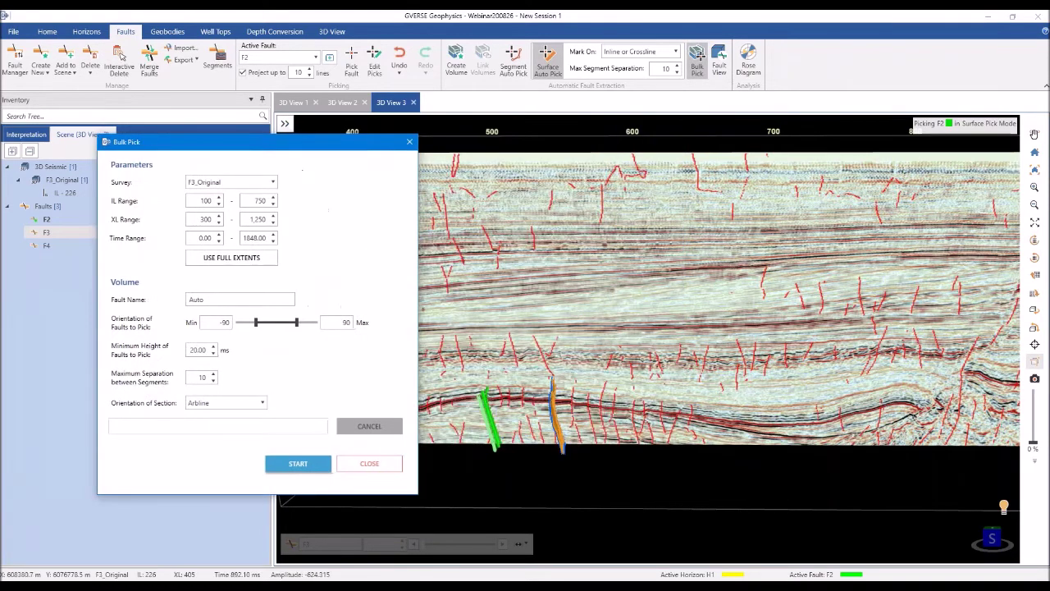
{"action": "left_click", "coordinate": [369, 464]}
Open time slice 1712 from inline 226, switch its data version to Semblance, and leave surface auto pick mode
{"action": "right_click", "coordinate": [519, 141]}
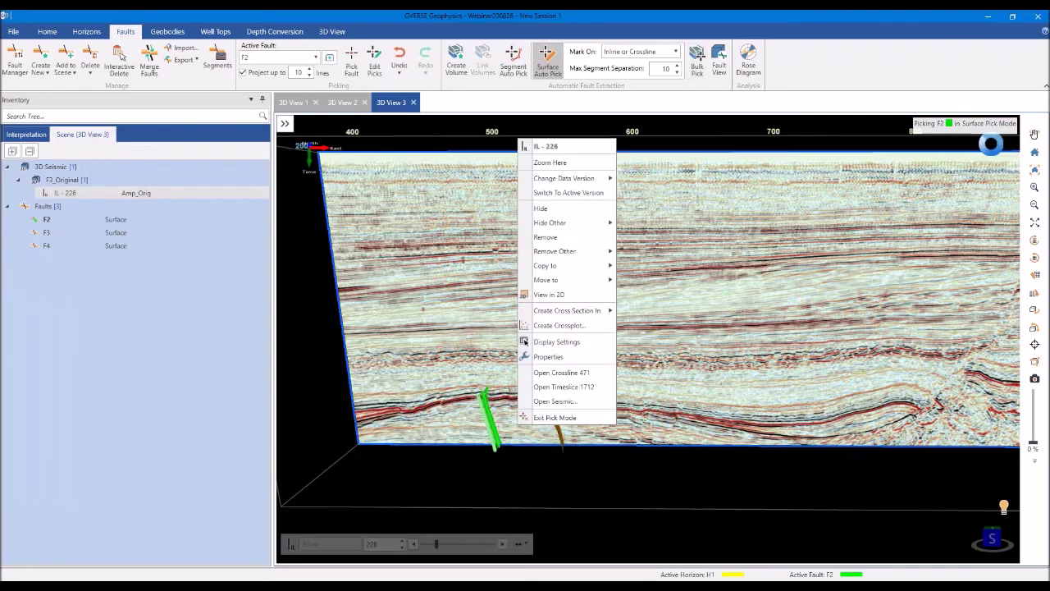
{"action": "left_click", "coordinate": [564, 386]}
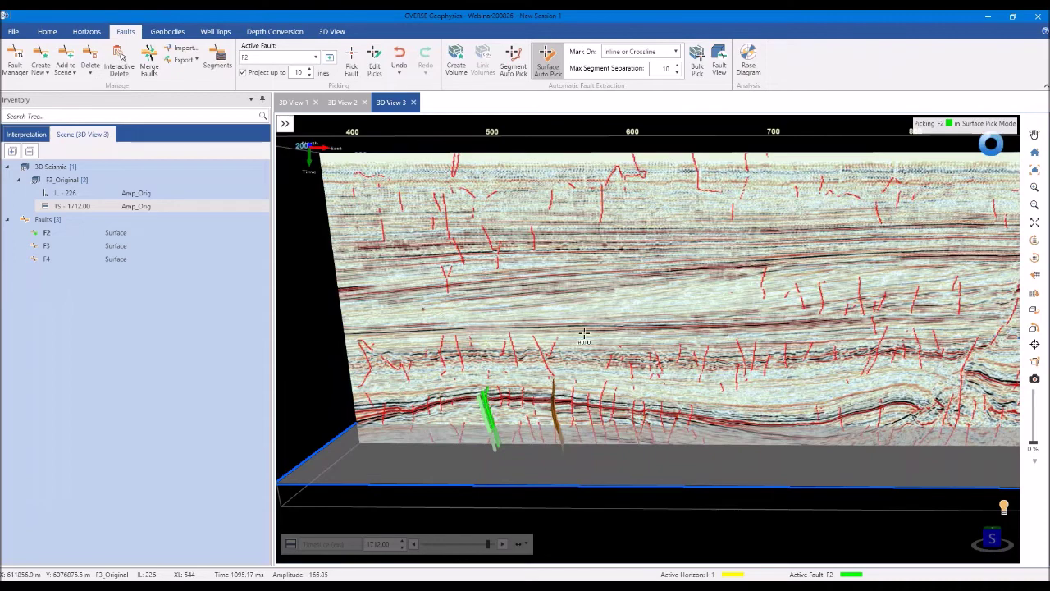
{"action": "left_click_drag", "start_coordinate": [584, 335], "coordinate": [603, 455]}
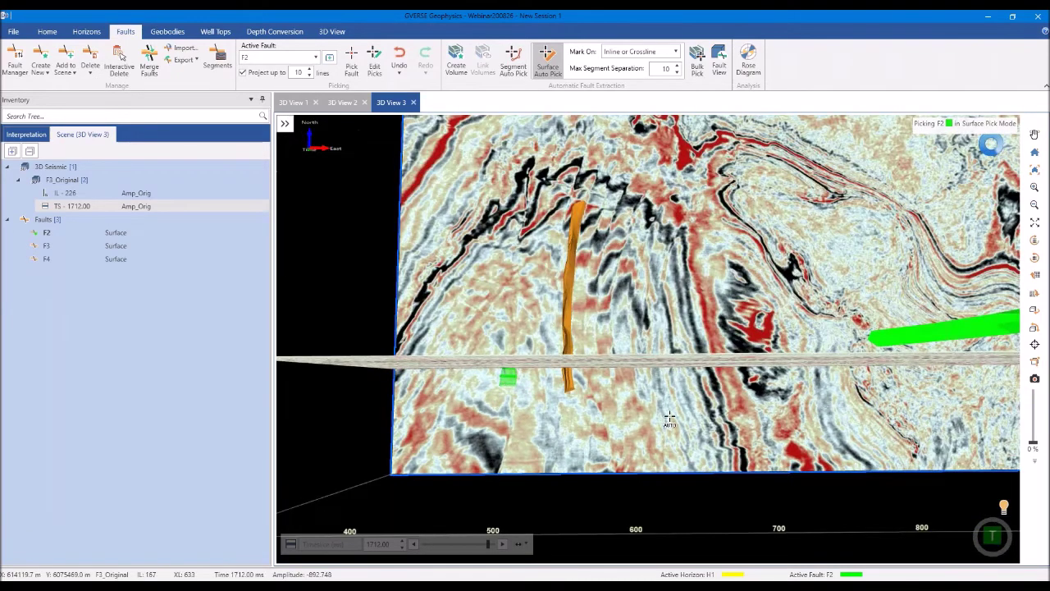
{"action": "right_click", "coordinate": [671, 146]}
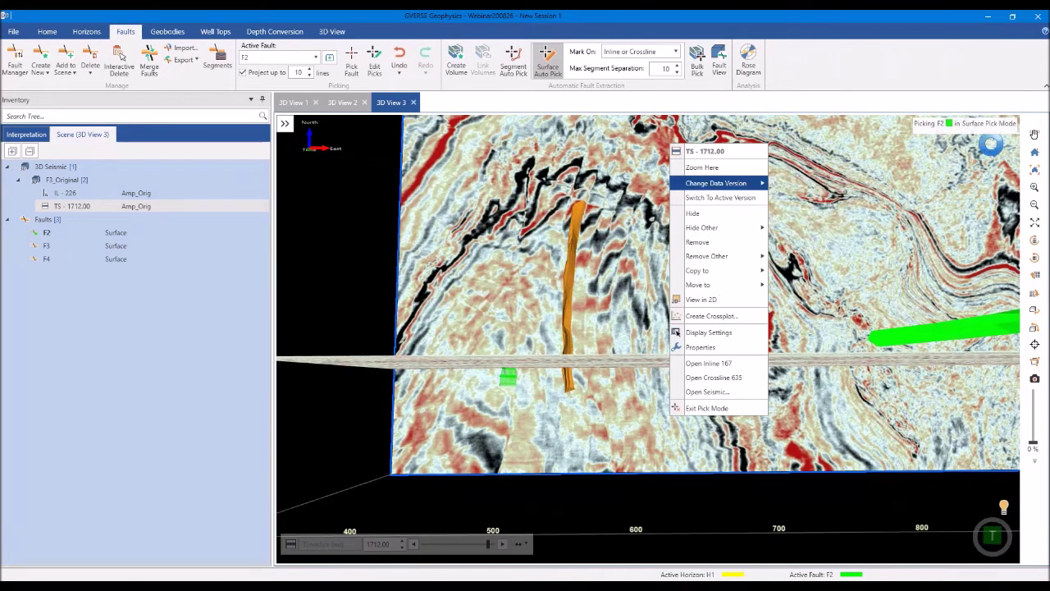
{"action": "left_click", "coordinate": [648, 303]}
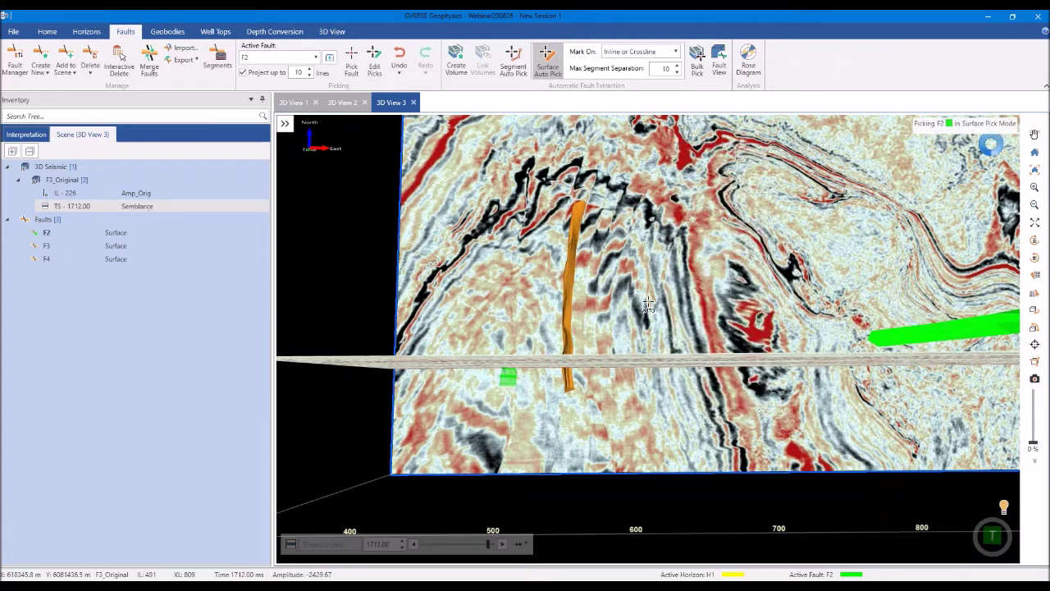
{"action": "left_click_drag", "start_coordinate": [648, 304], "coordinate": [471, 234]}
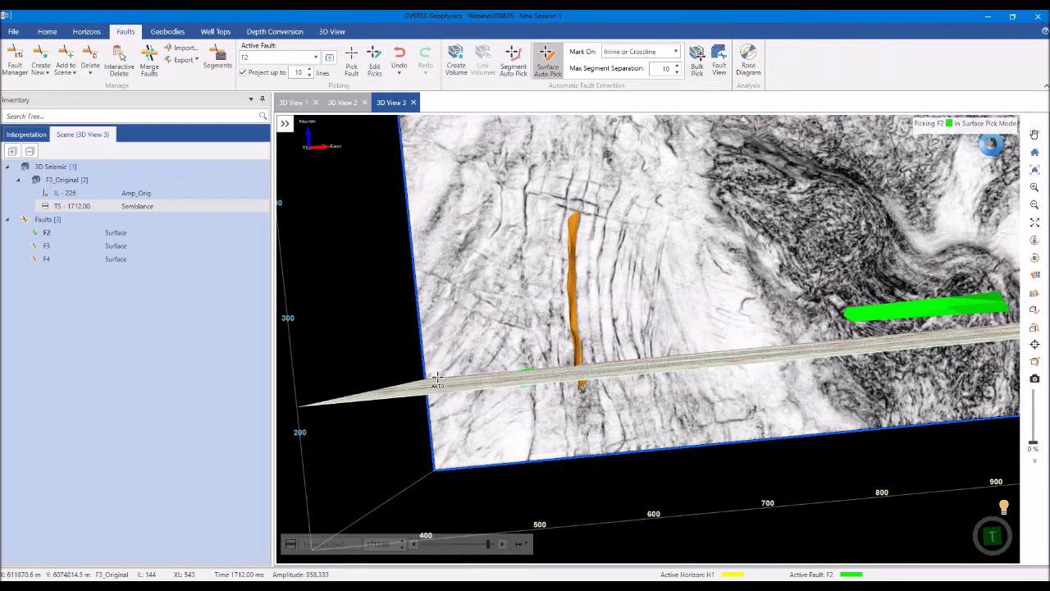
{"action": "left_click_drag", "start_coordinate": [437, 379], "coordinate": [592, 351]}
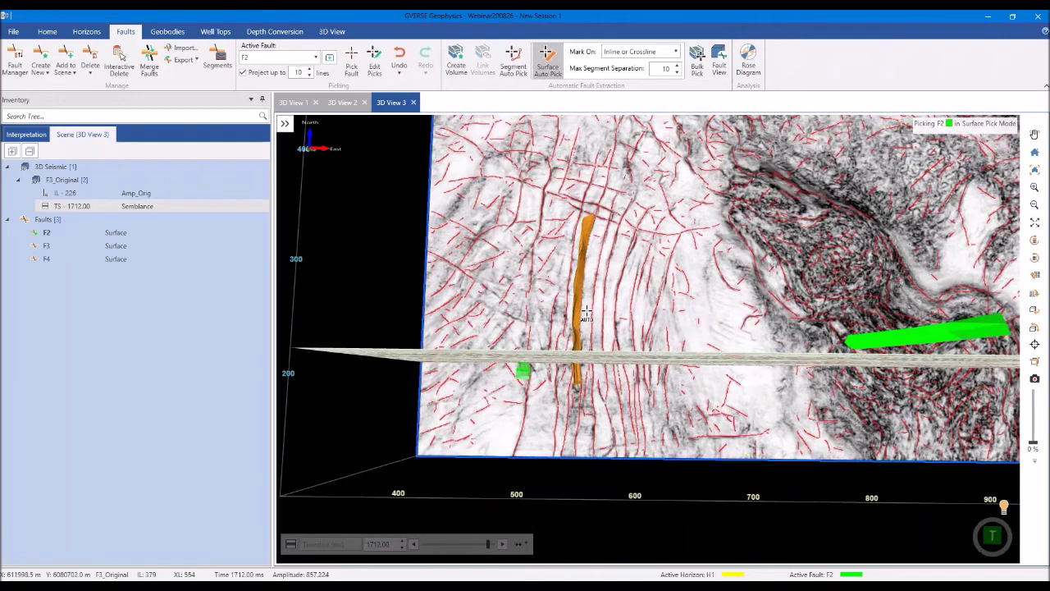
{"action": "left_click", "coordinate": [554, 65]}
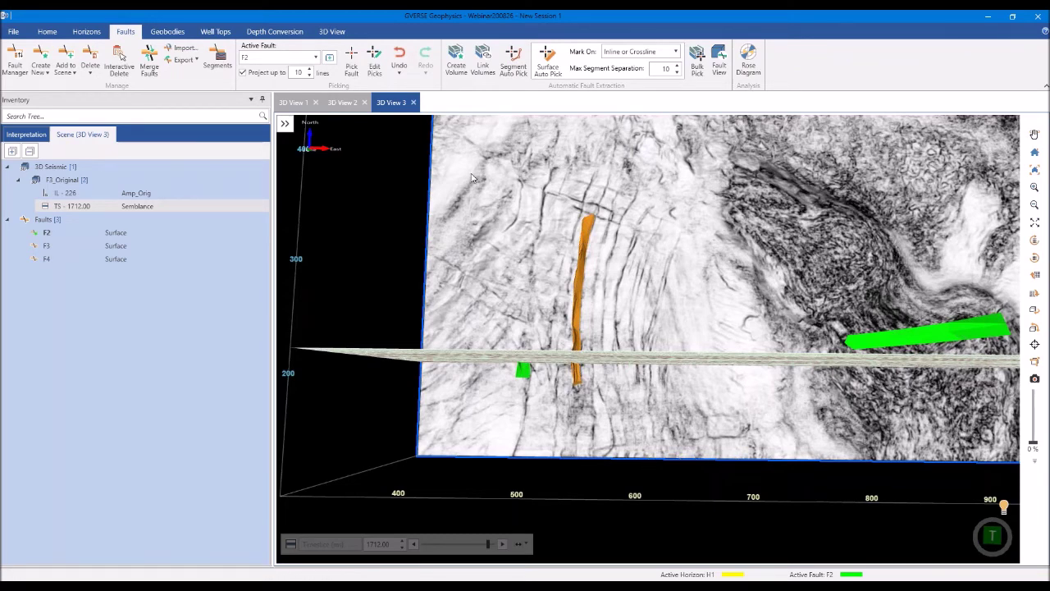
Set up a bulk fault pick on F3_Original limited to inlines 100–400, crosslines 300–600 and times 1500–1848
{"action": "left_click_drag", "start_coordinate": [673, 176], "coordinate": [472, 178]}
{"action": "scroll", "coordinate": [472, 178], "scroll_direction": "down", "scroll_amount": 2}
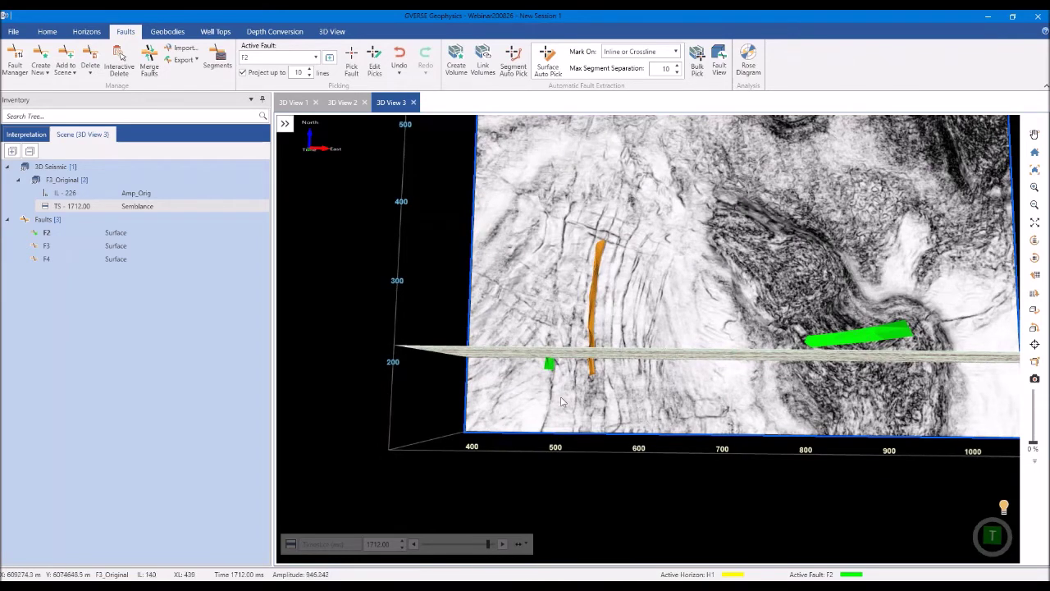
{"action": "left_click", "coordinate": [702, 72]}
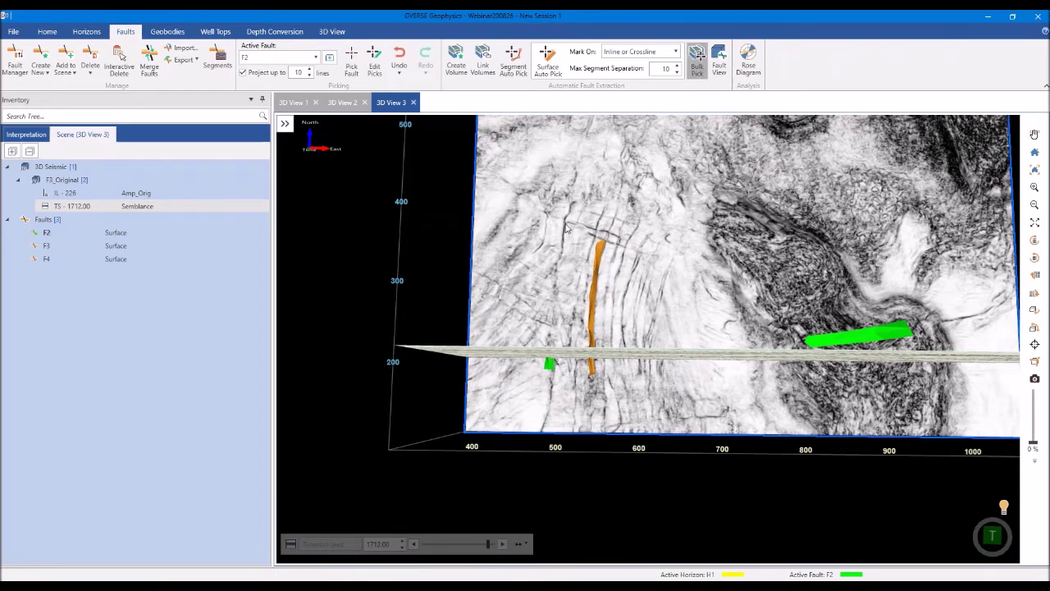
{"action": "left_click_drag", "start_coordinate": [450, 135], "coordinate": [147, 137]}
{"action": "type", "text": "400"}
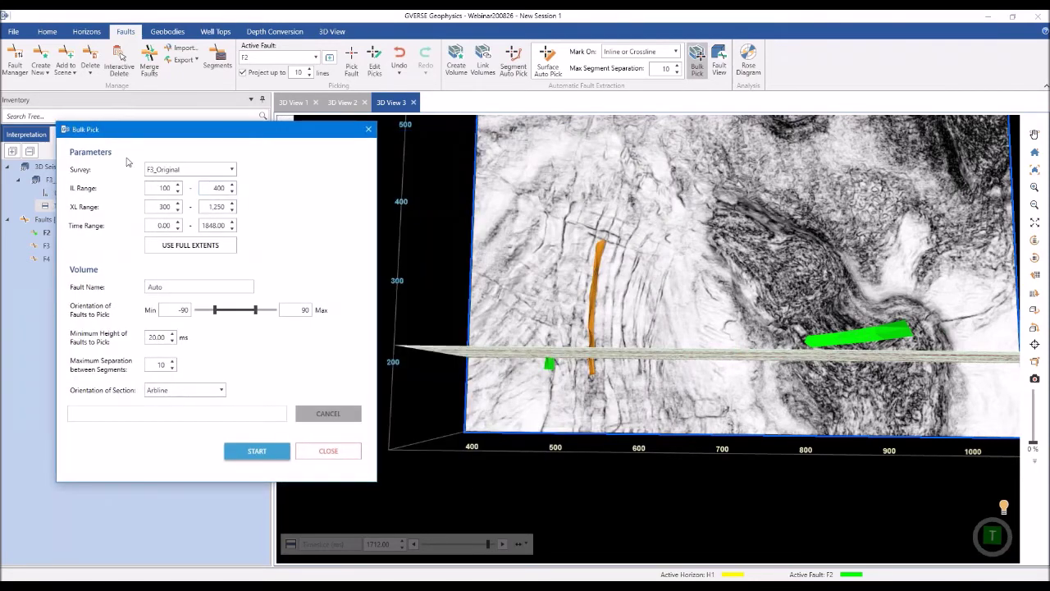
{"action": "key", "text": "Tab"}
{"action": "key", "text": "Tab"}
{"action": "type", "text": "600"}
{"action": "key", "text": "Tab"}
{"action": "type", "text": "1500"}
{"action": "left_click", "coordinate": [439, 362]}
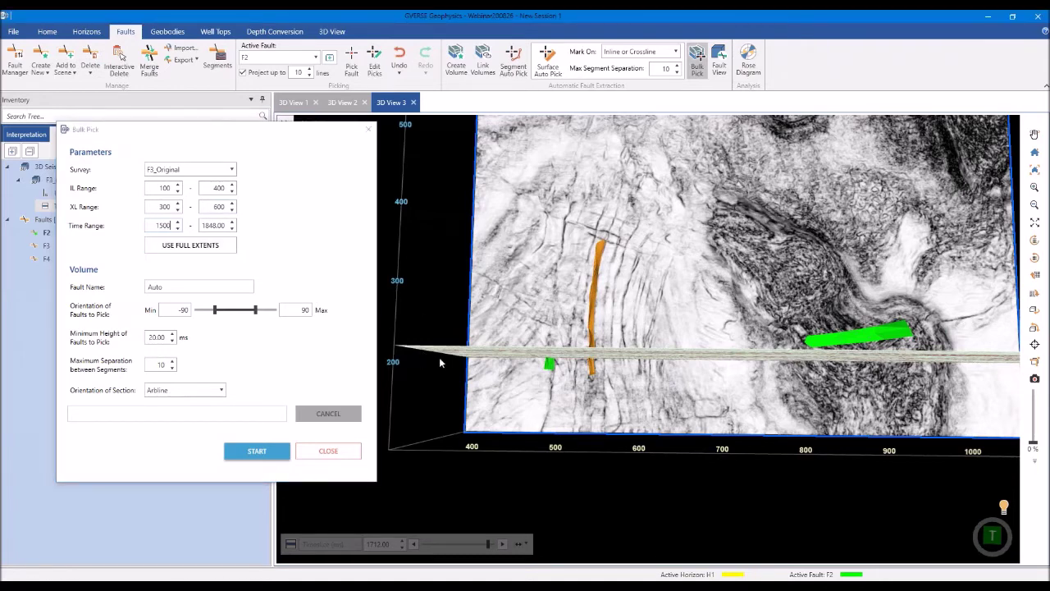
Set the minimum height of faults to pick to 50 ms, run the bulk pick and close its dialog
{"action": "left_click_drag", "start_coordinate": [439, 362], "coordinate": [611, 369]}
{"action": "left_click", "coordinate": [160, 342]}
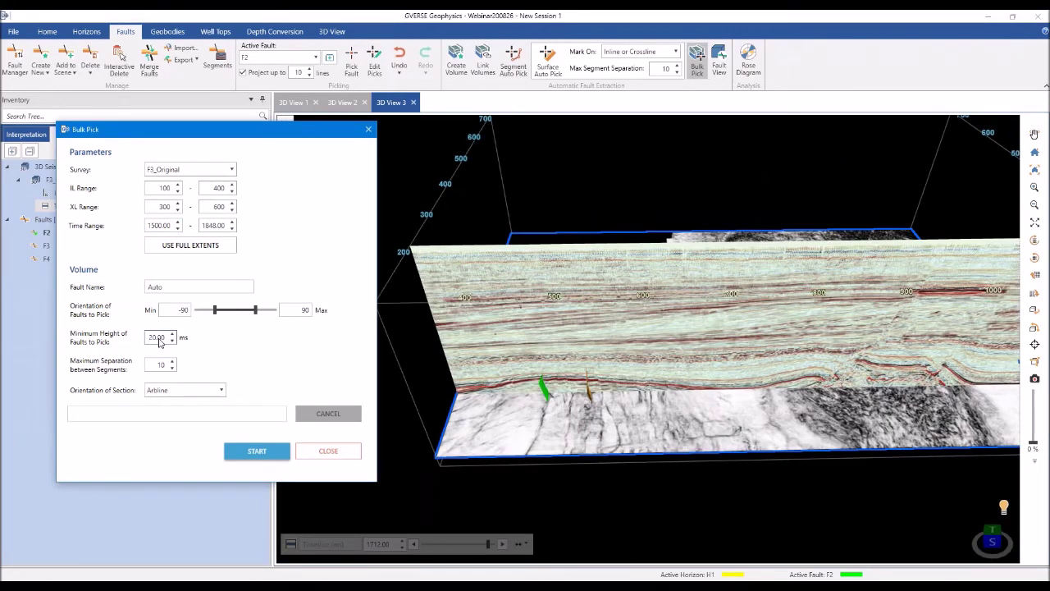
{"action": "double_click", "coordinate": [160, 343]}
{"action": "type", "text": "50"}
{"action": "left_click", "coordinate": [247, 453]}
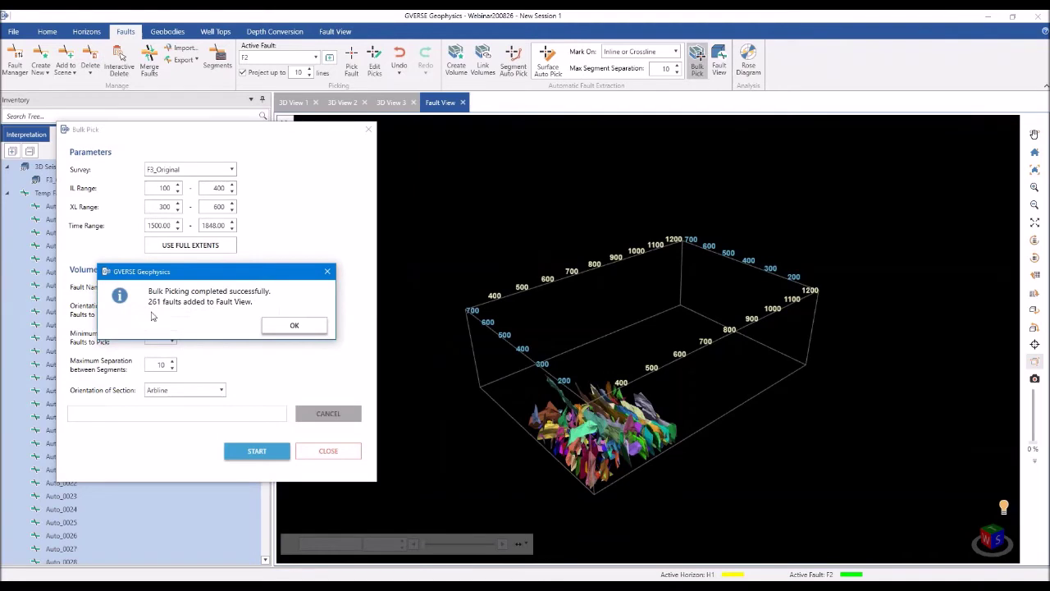
{"action": "left_click", "coordinate": [280, 328]}
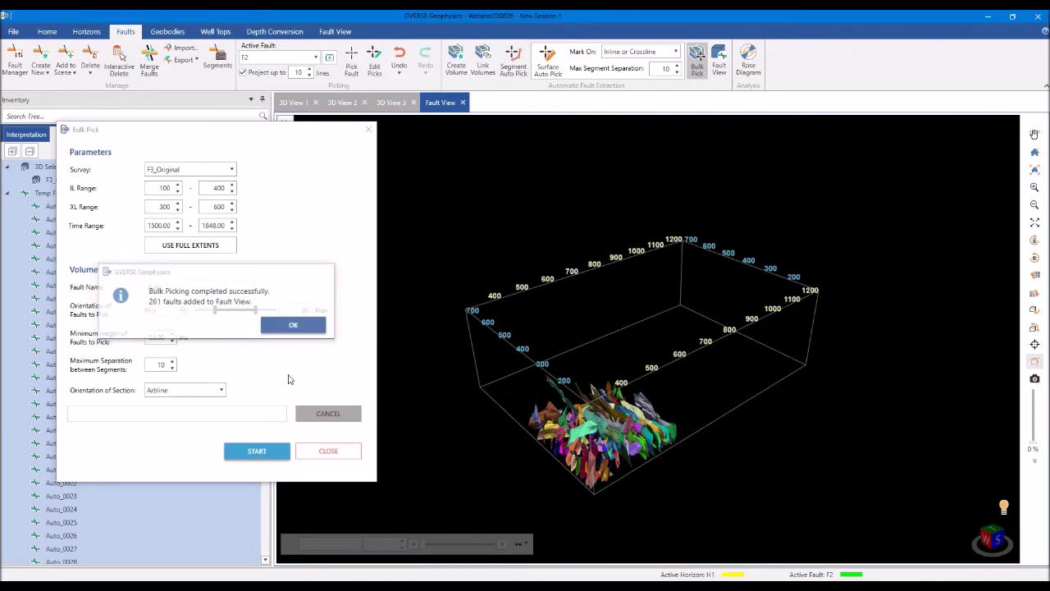
{"action": "left_click", "coordinate": [327, 451]}
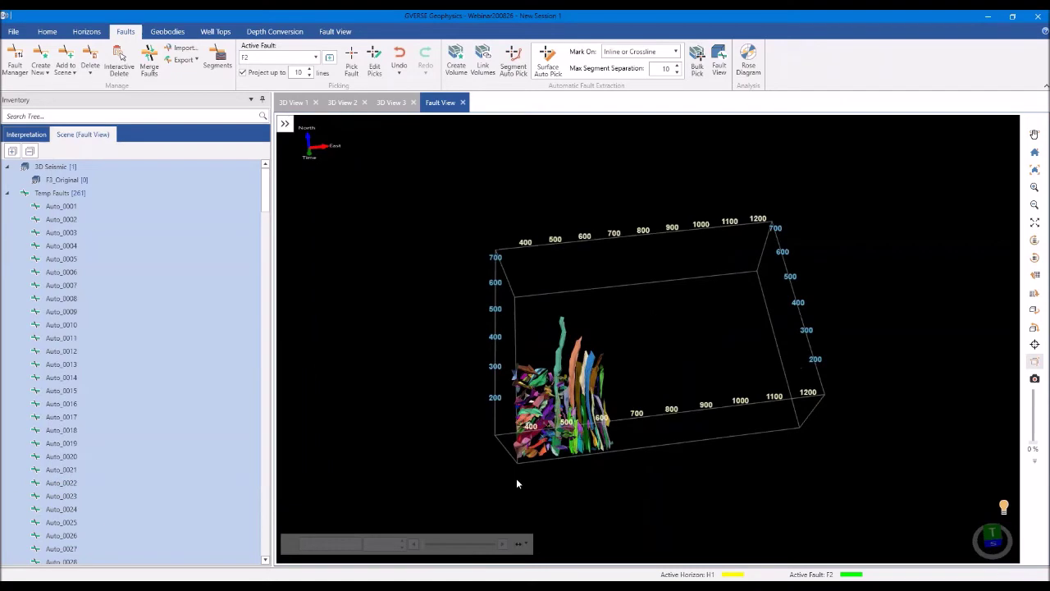
Copy the Semblance time slice 1712 from 3D View 3 into Fault View with the bulk-picked faults
{"action": "scroll", "coordinate": [525, 480], "scroll_direction": "up", "scroll_amount": 5}
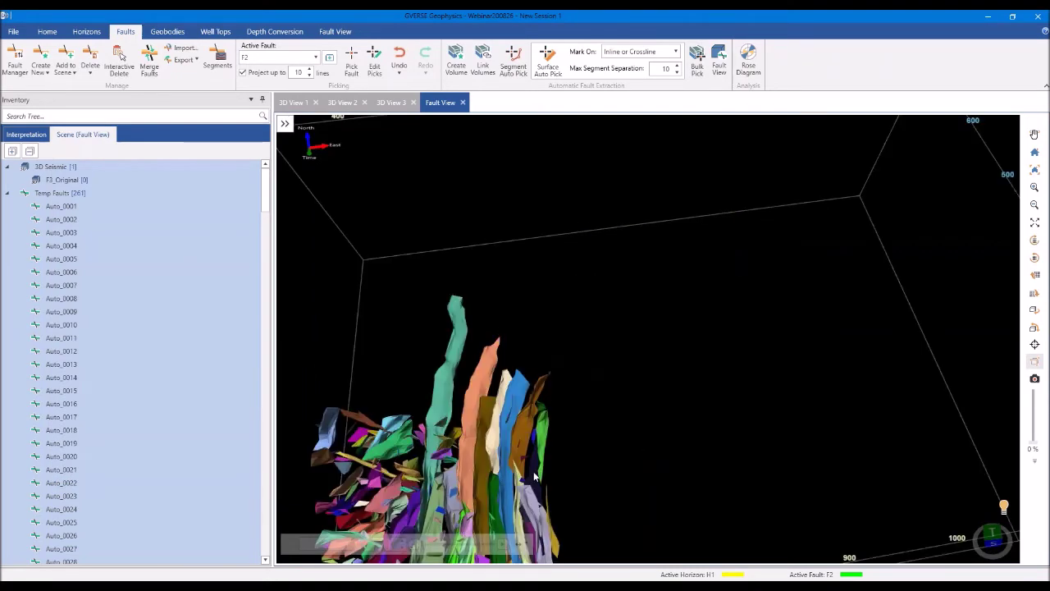
{"action": "left_click_drag", "start_coordinate": [534, 476], "coordinate": [435, 411]}
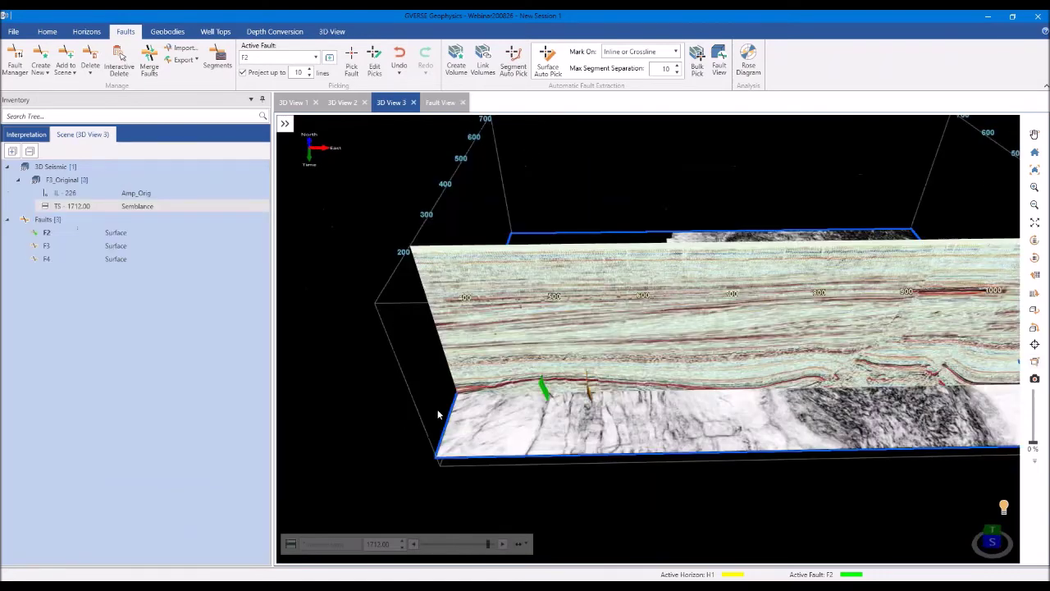
{"action": "right_click", "coordinate": [512, 169]}
{"action": "mouse_move", "coordinate": [568, 298]}
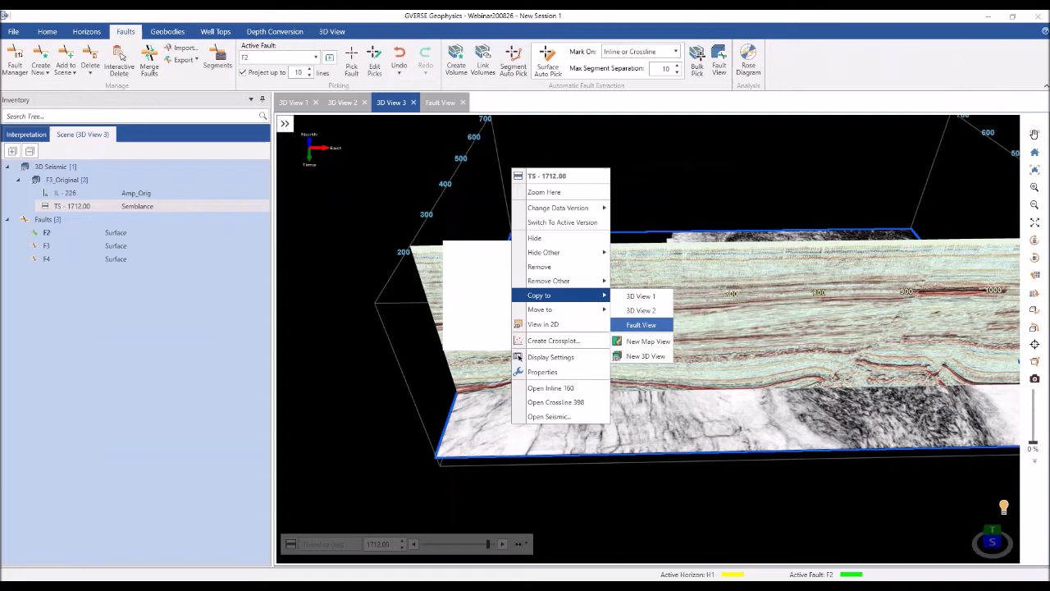
{"action": "left_click", "coordinate": [500, 392]}
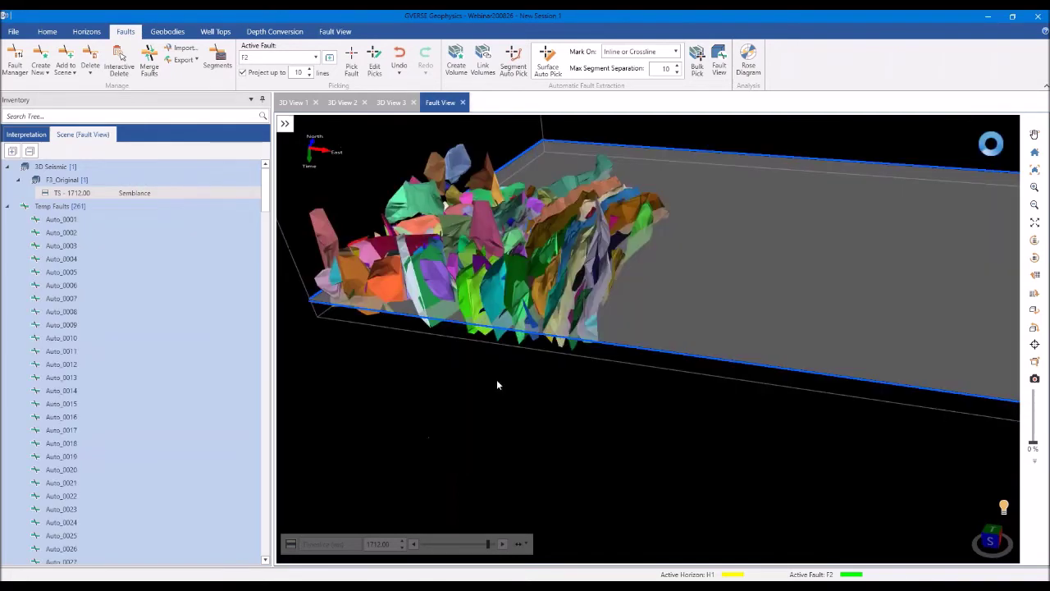
Examine how the bulk-picked faults line up with the Semblance time slice, from above and at oblique angles
{"action": "key", "text": "t"}
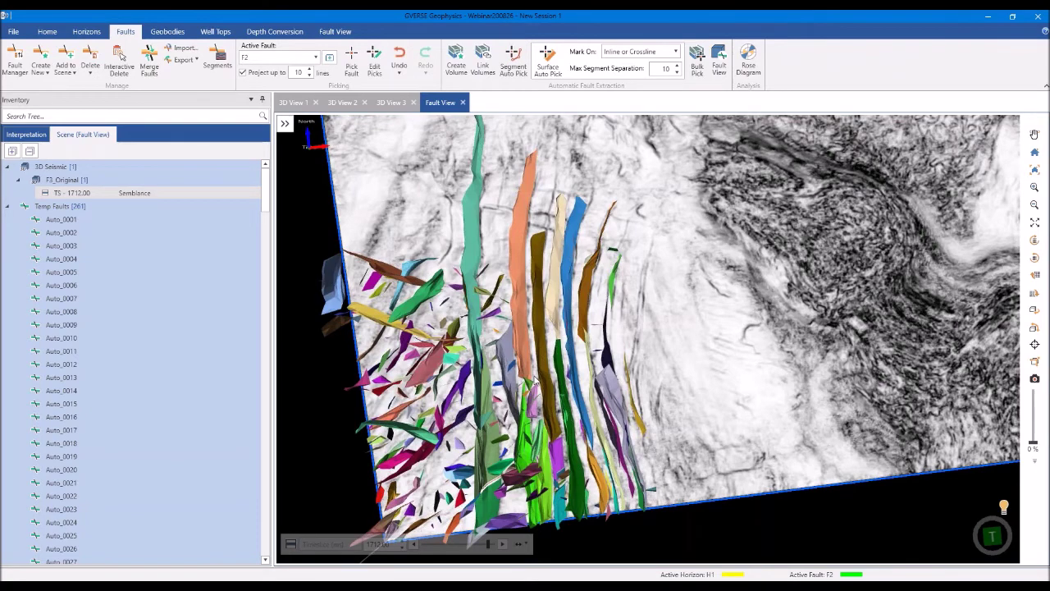
{"action": "left_click_drag", "start_coordinate": [533, 382], "coordinate": [566, 238]}
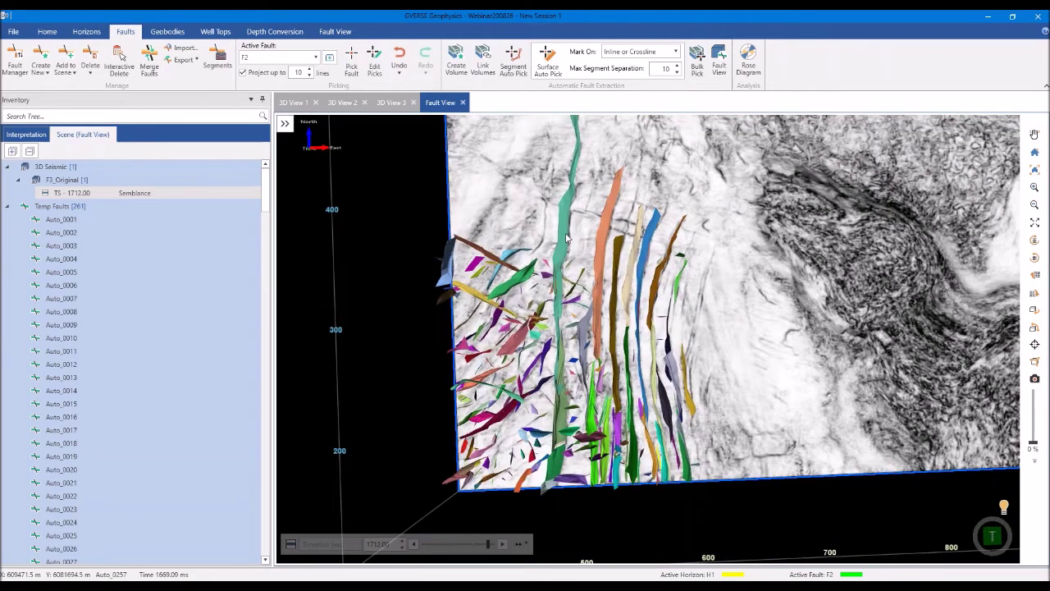
{"action": "left_click_drag", "start_coordinate": [566, 238], "coordinate": [663, 369]}
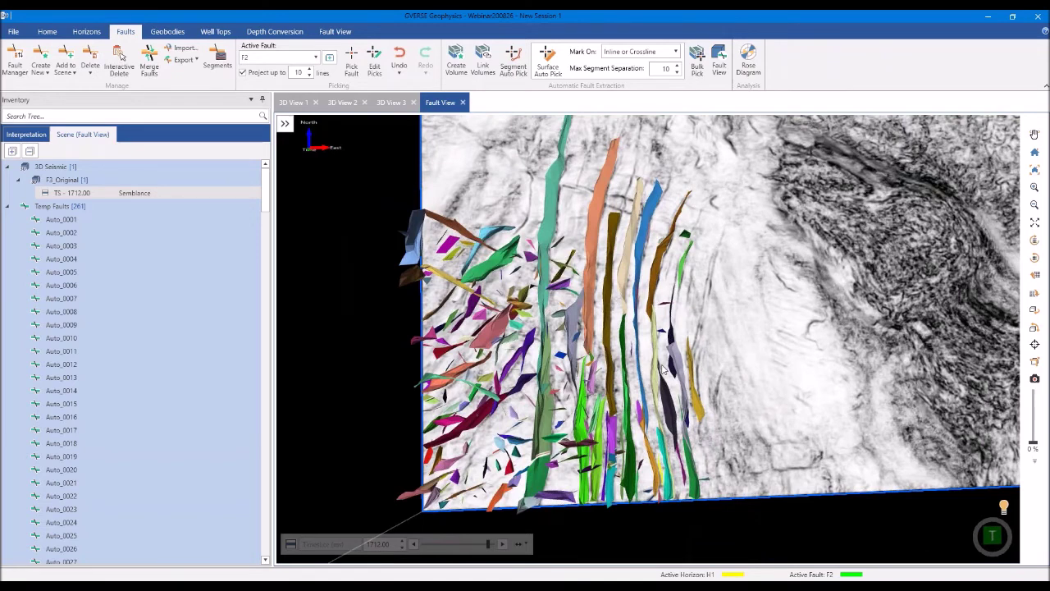
{"action": "left_click_drag", "start_coordinate": [664, 369], "coordinate": [569, 369]}
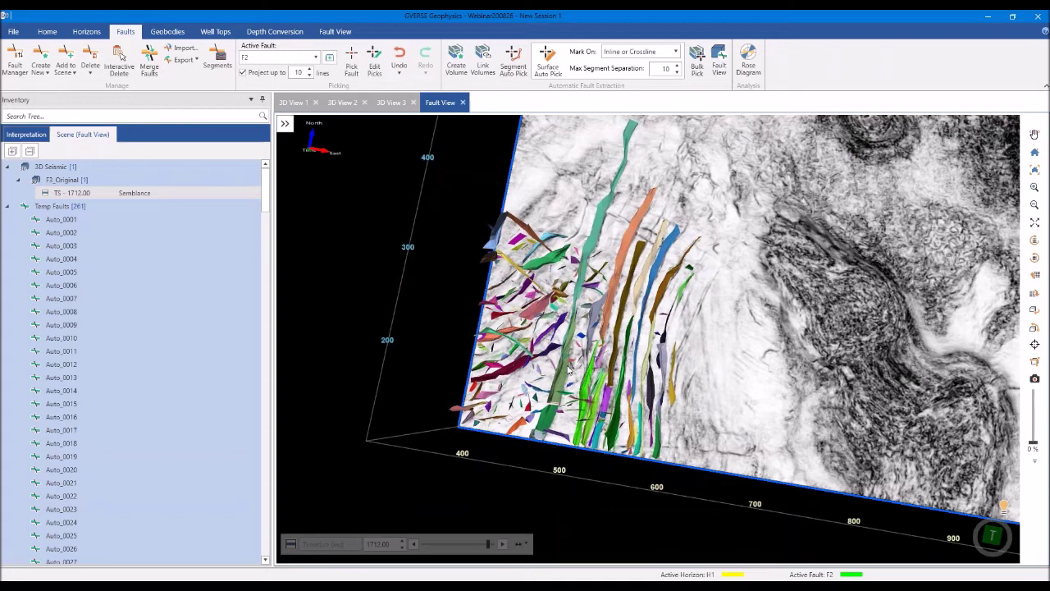
{"action": "left_click_drag", "start_coordinate": [568, 369], "coordinate": [584, 328]}
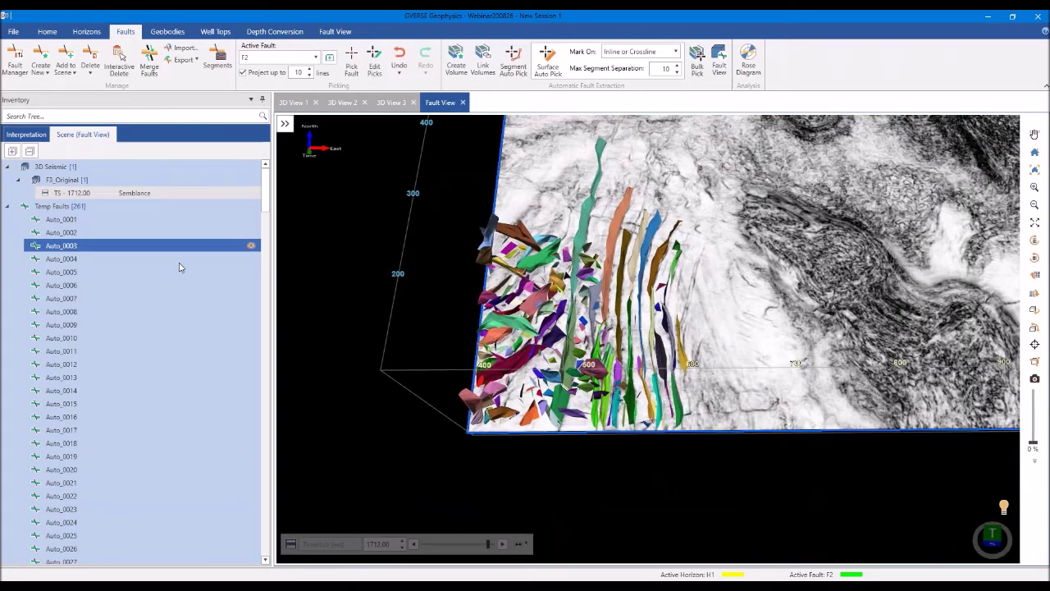
Open the rose diagram for the temporary faults and select only those with azimuths close to north–south
{"action": "scroll", "coordinate": [504, 206], "scroll_direction": "up", "scroll_amount": 3}
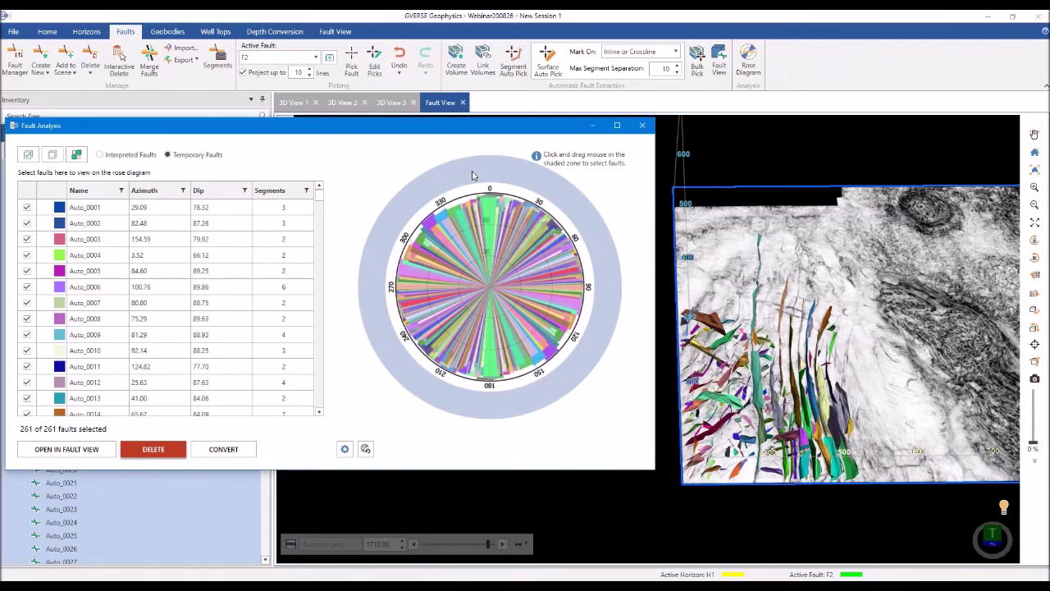
{"action": "left_click_drag", "start_coordinate": [472, 175], "coordinate": [509, 176]}
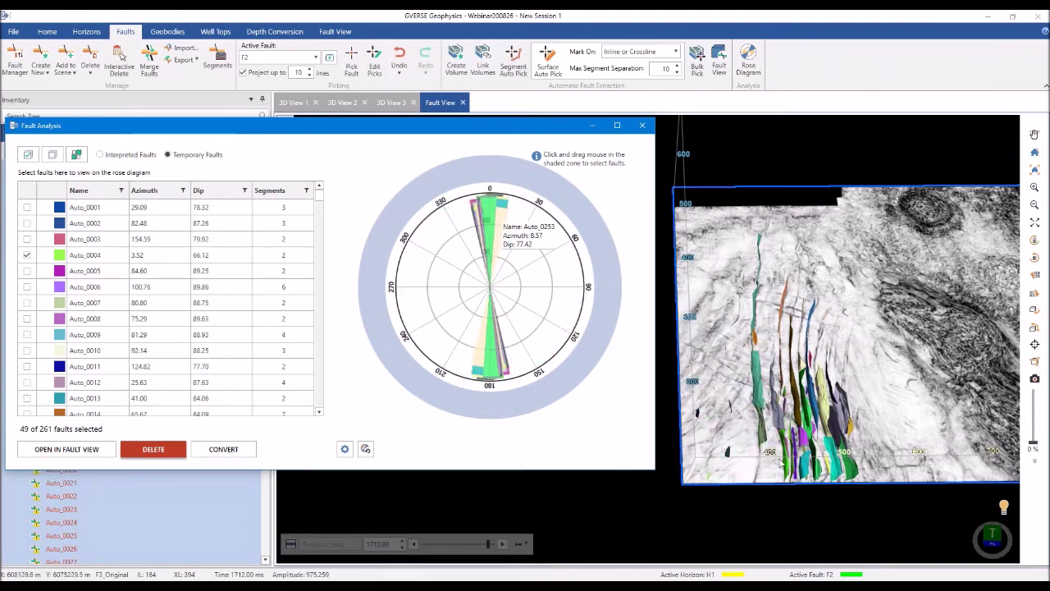
{"action": "scroll", "coordinate": [780, 464], "scroll_direction": "up", "scroll_amount": 2}
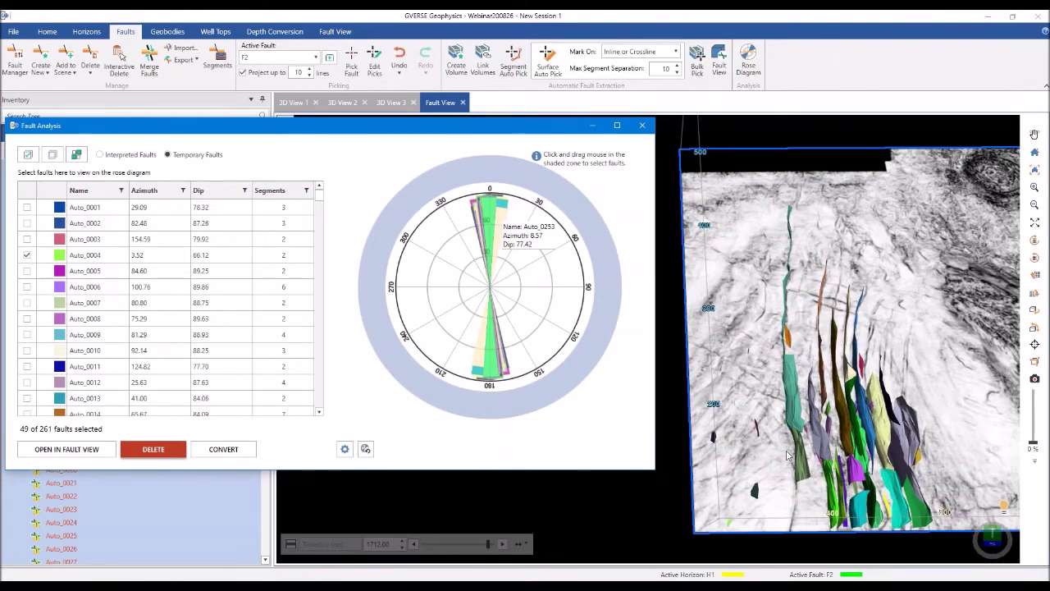
{"action": "scroll", "coordinate": [786, 455], "scroll_direction": "up", "scroll_amount": 2}
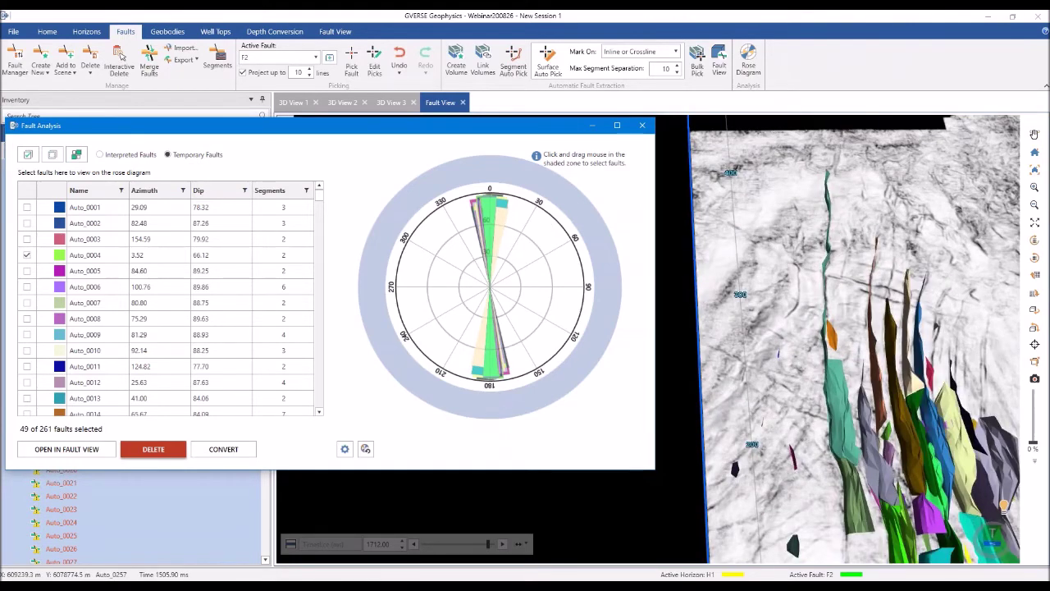
{"action": "left_click_drag", "start_coordinate": [786, 455], "coordinate": [708, 364]}
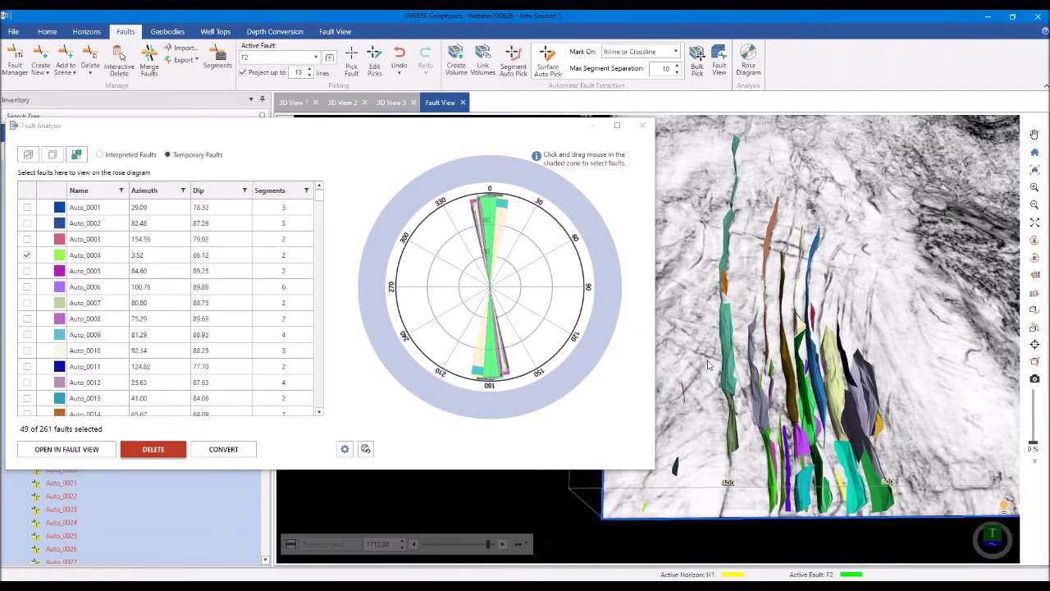
{"action": "scroll", "coordinate": [708, 364], "scroll_direction": "down", "scroll_amount": 2}
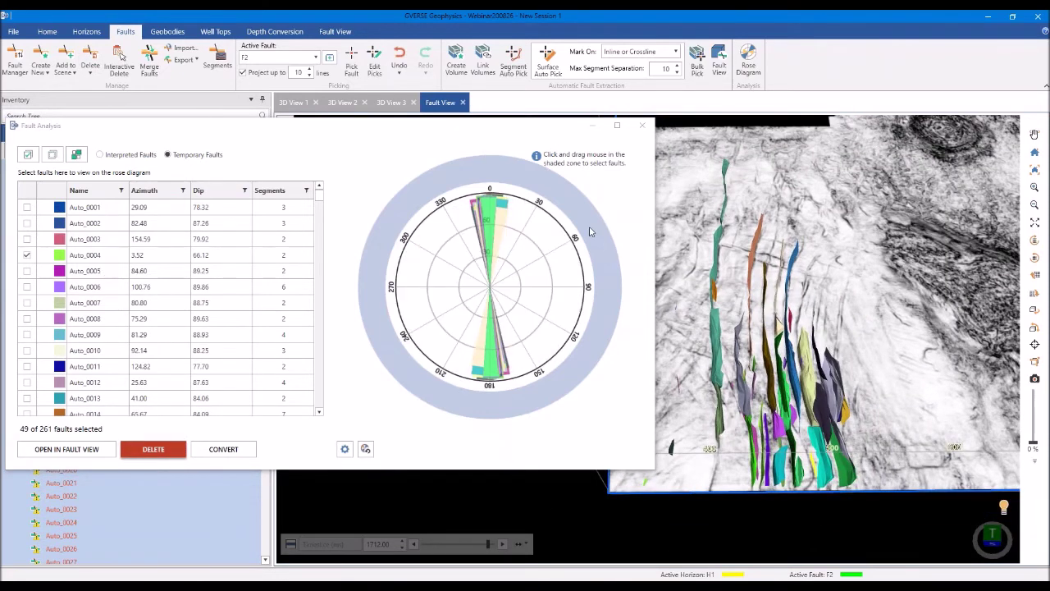
Invert the fault selection, delete the temporary faults outside the north–south trend and close the fault analysis
{"action": "left_click", "coordinate": [76, 156]}
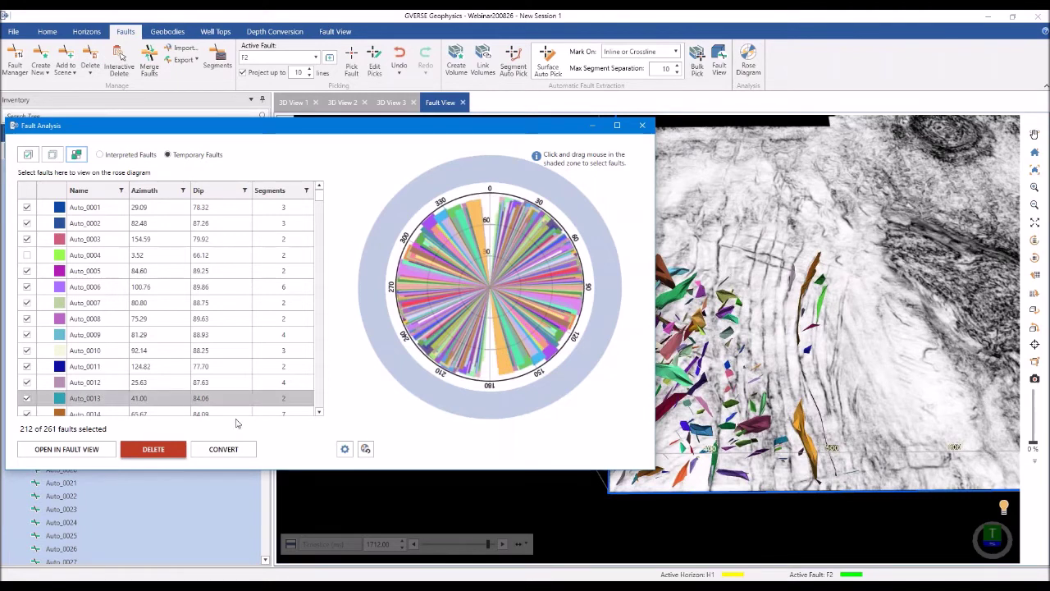
{"action": "left_click", "coordinate": [168, 453]}
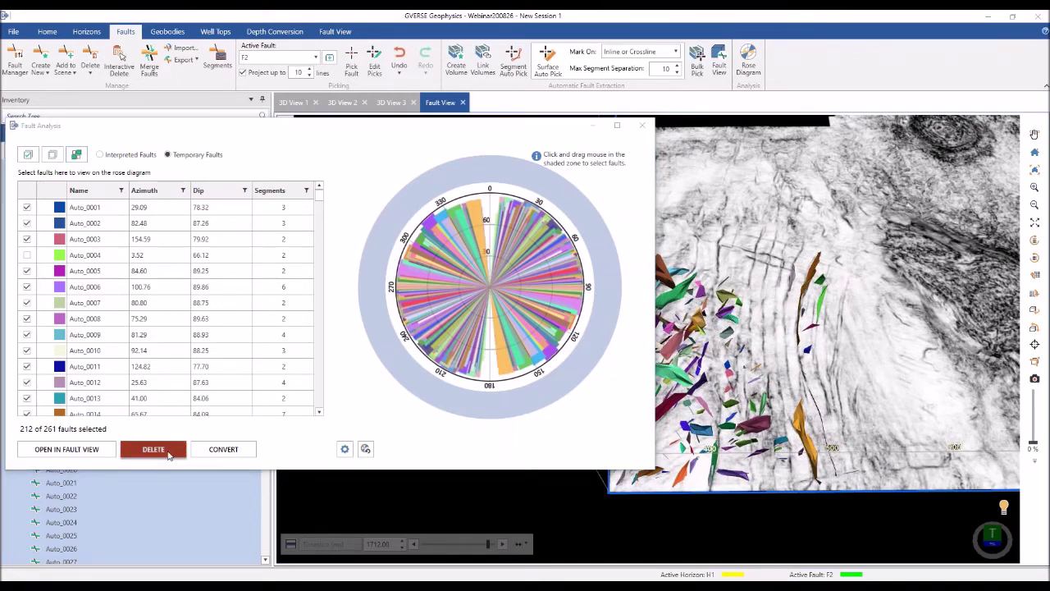
{"action": "left_click", "coordinate": [355, 310]}
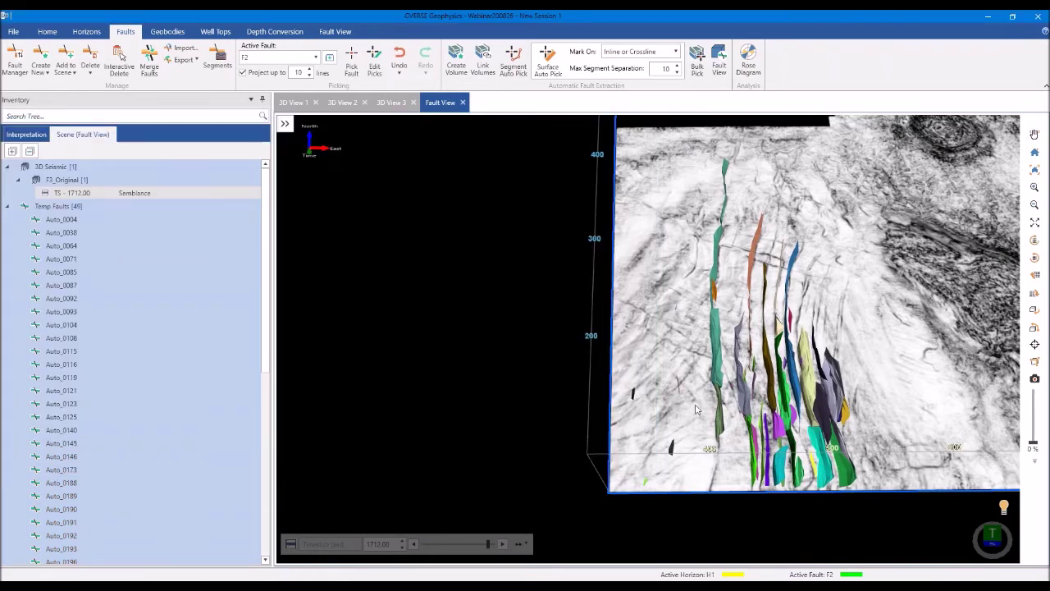
Multi-select the six small isolated temporary faults west of the main fault trend and delete them
{"action": "left_click_drag", "start_coordinate": [696, 408], "coordinate": [731, 320]}
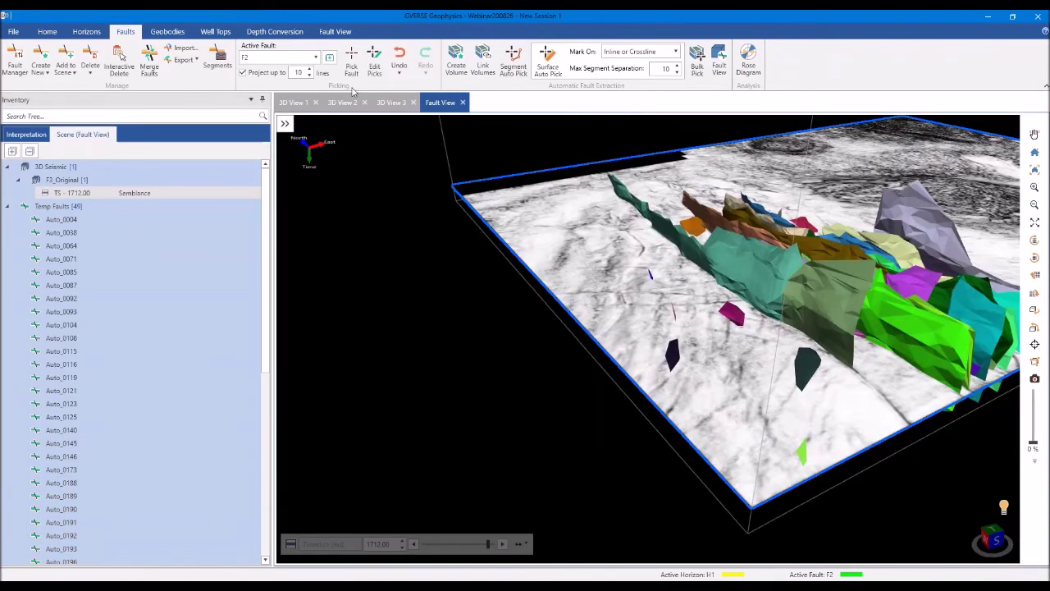
{"action": "left_click", "coordinate": [343, 34]}
{"action": "left_click", "coordinate": [594, 63]}
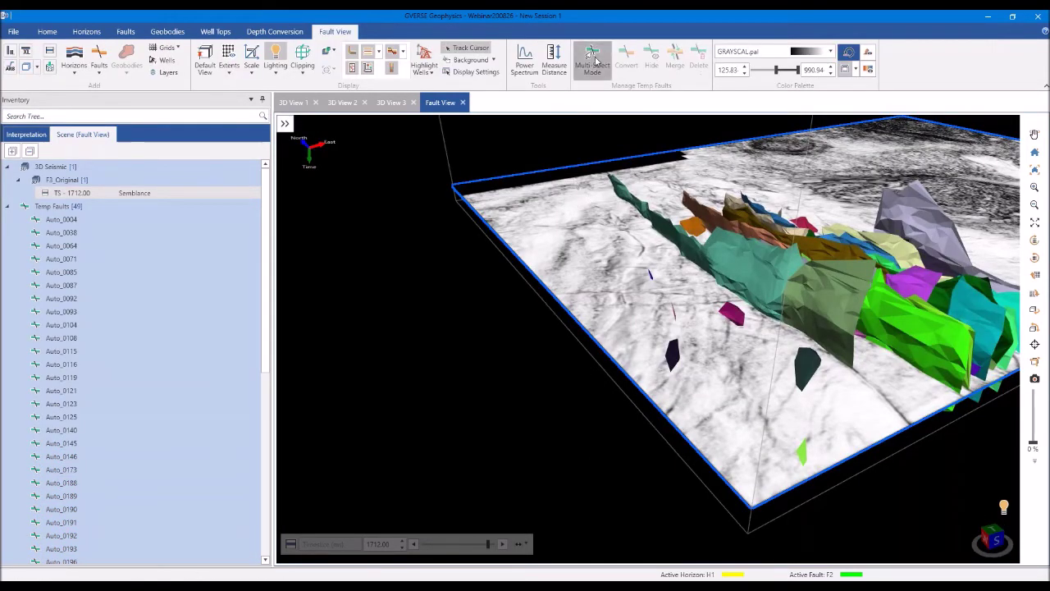
{"action": "left_click", "coordinate": [678, 306]}
{"action": "left_click", "coordinate": [806, 384]}
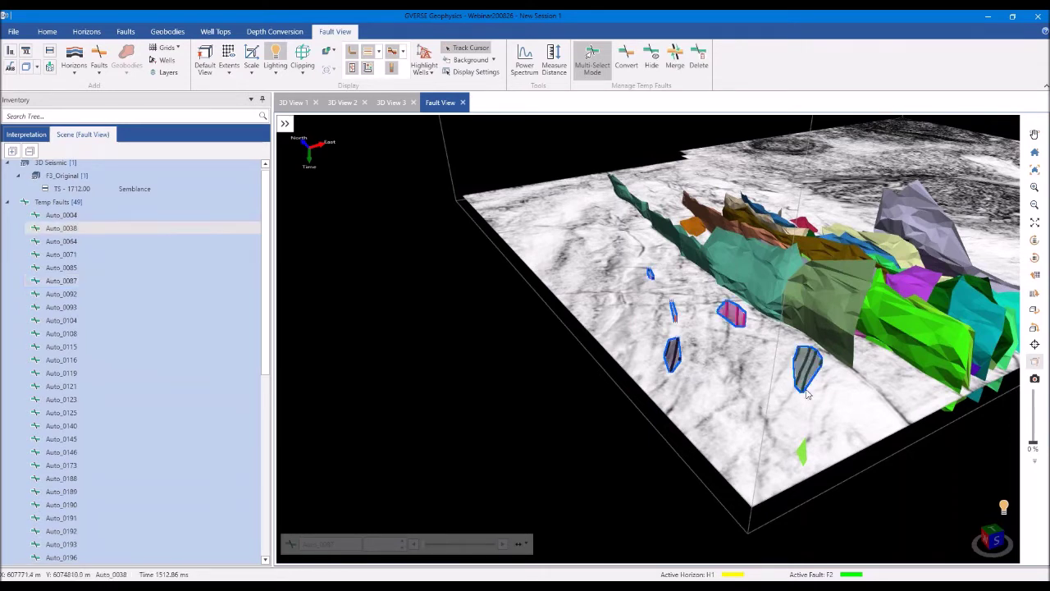
{"action": "key", "text": "Delete"}
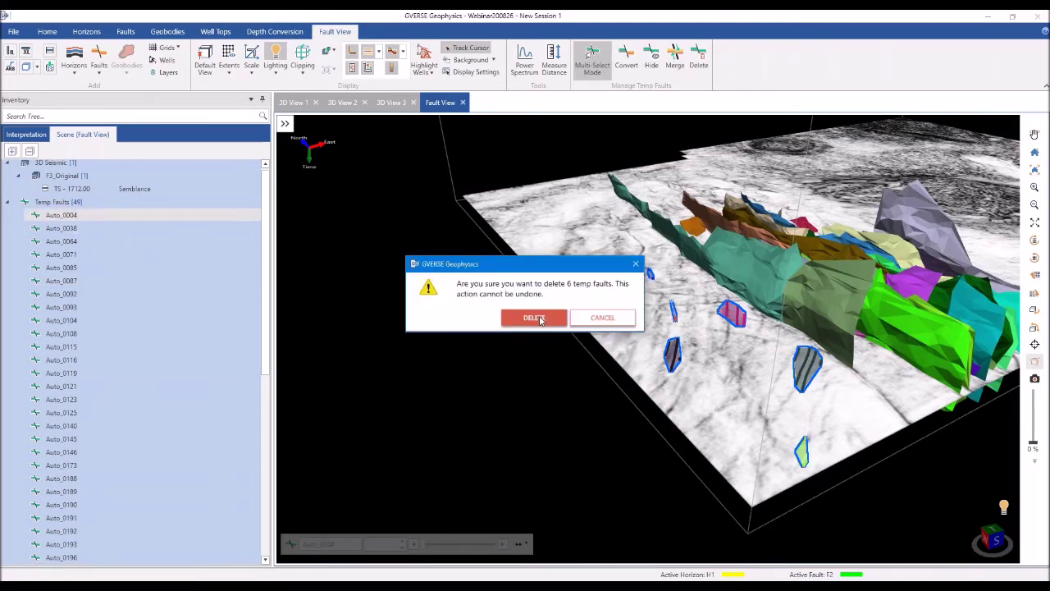
{"action": "left_click", "coordinate": [535, 317]}
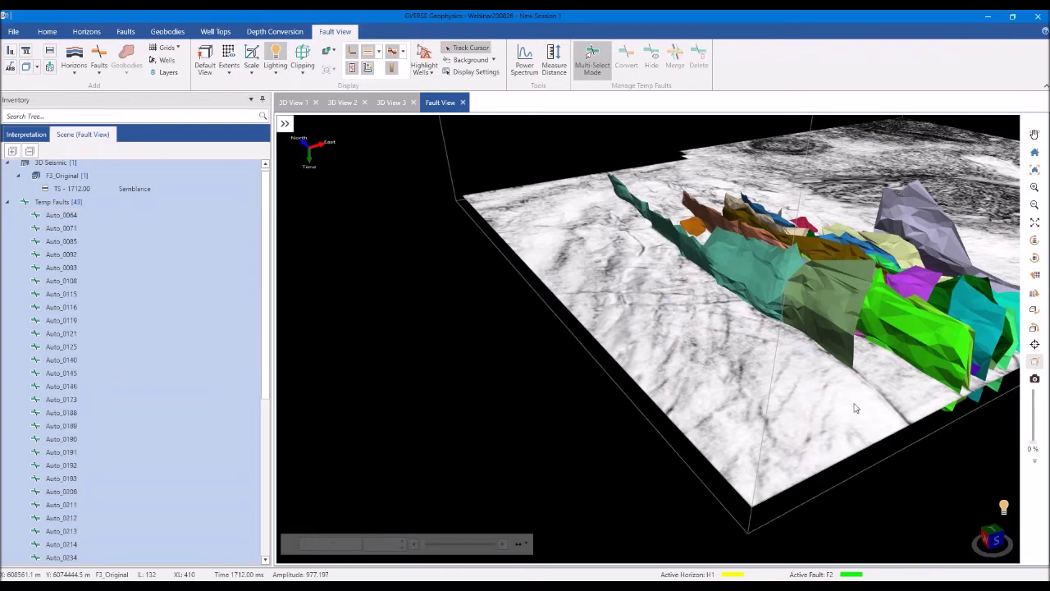
Merge the two adjoining temporary faults along the westernmost trend and convert the merged fault to an interpreted fault
{"action": "mouse_move", "coordinate": [855, 407]}
{"action": "left_mouse_down"}
{"action": "mouse_move", "coordinate": [824, 363]}
{"action": "mouse_move", "coordinate": [832, 398]}
{"action": "mouse_move", "coordinate": [792, 408]}
{"action": "mouse_move", "coordinate": [839, 415]}
{"action": "left_mouse_up"}
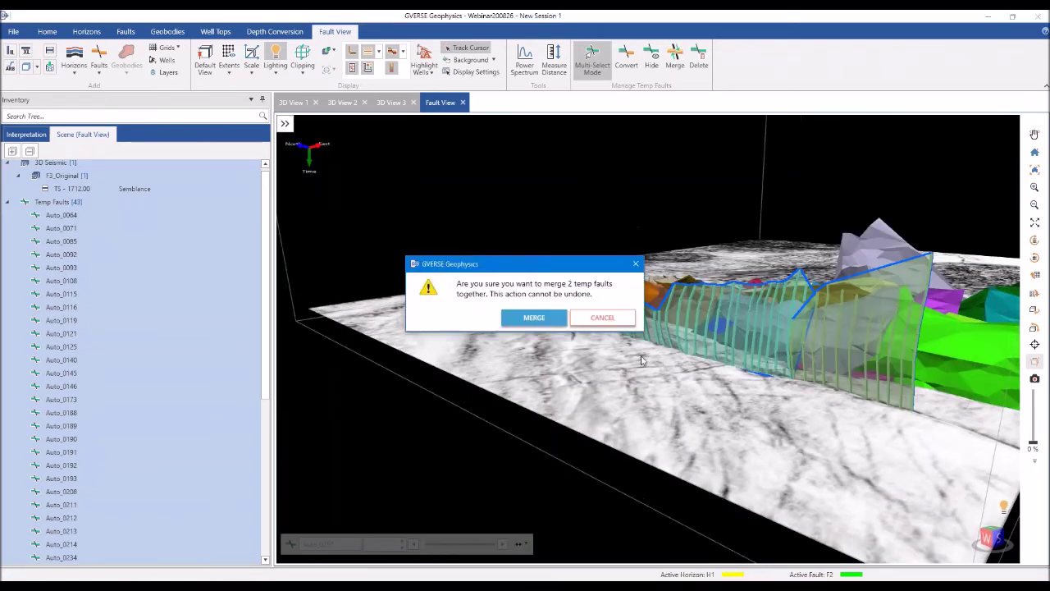
{"action": "left_click", "coordinate": [535, 318]}
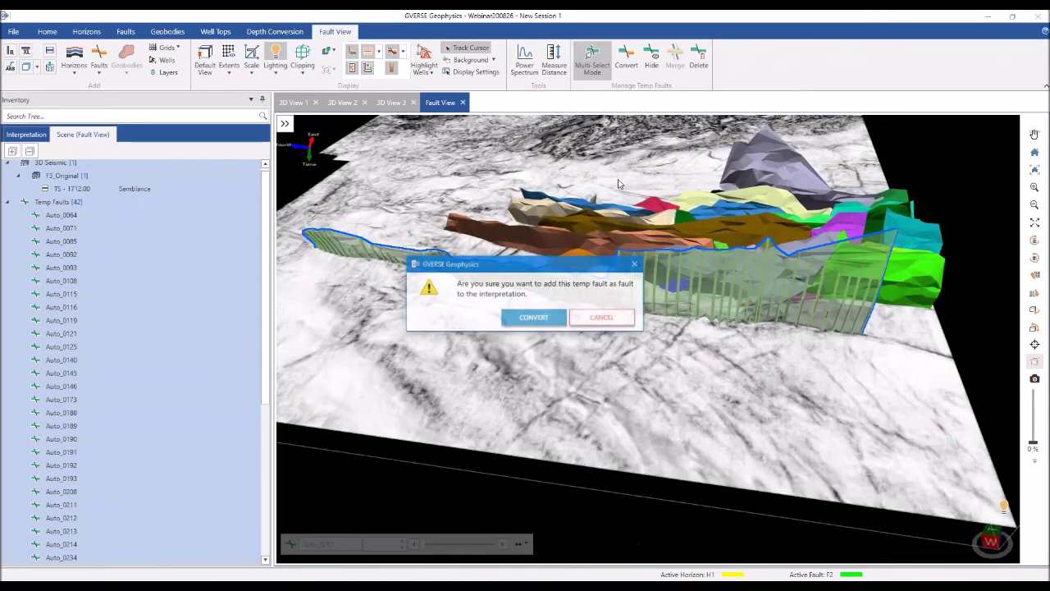
{"action": "left_click", "coordinate": [533, 317]}
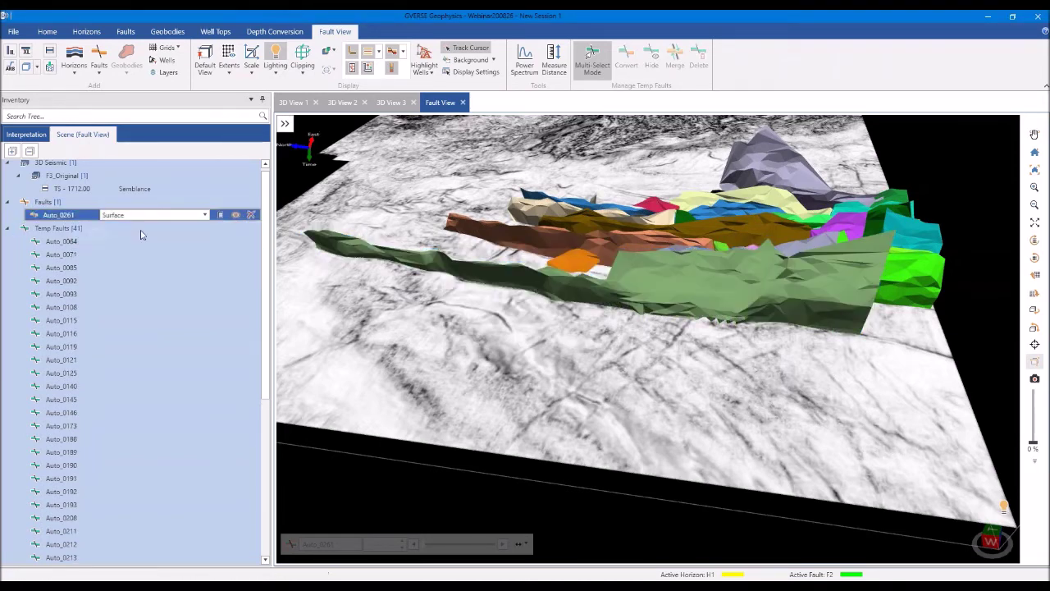
Review the remaining faults over the time slice in Fault View, then view the Average Energy probe in 3D View 2
{"action": "left_click_drag", "start_coordinate": [575, 378], "coordinate": [700, 485]}
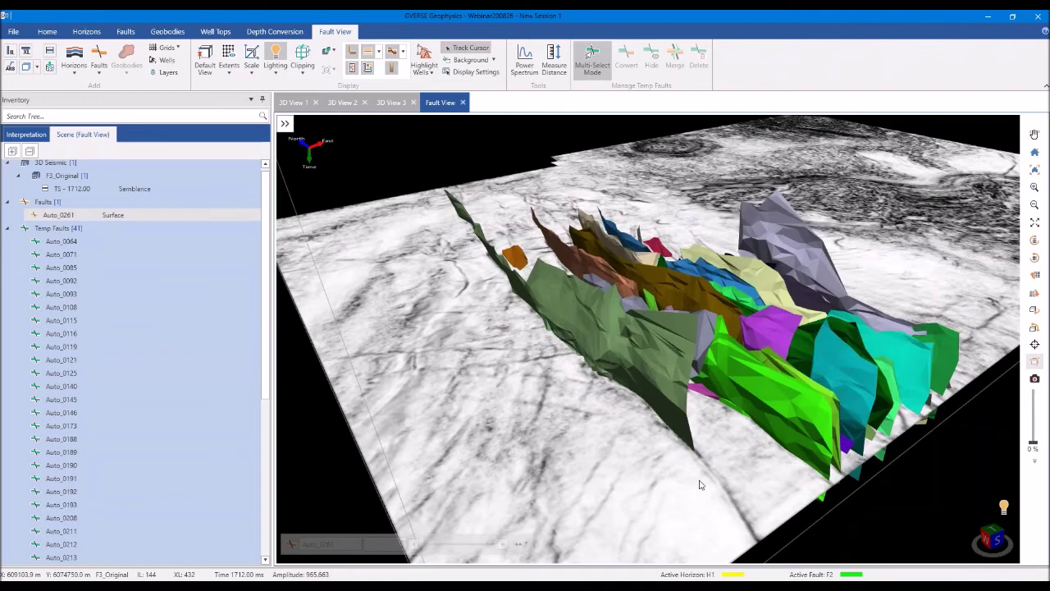
{"action": "scroll", "coordinate": [700, 485], "scroll_direction": "down", "scroll_amount": 3}
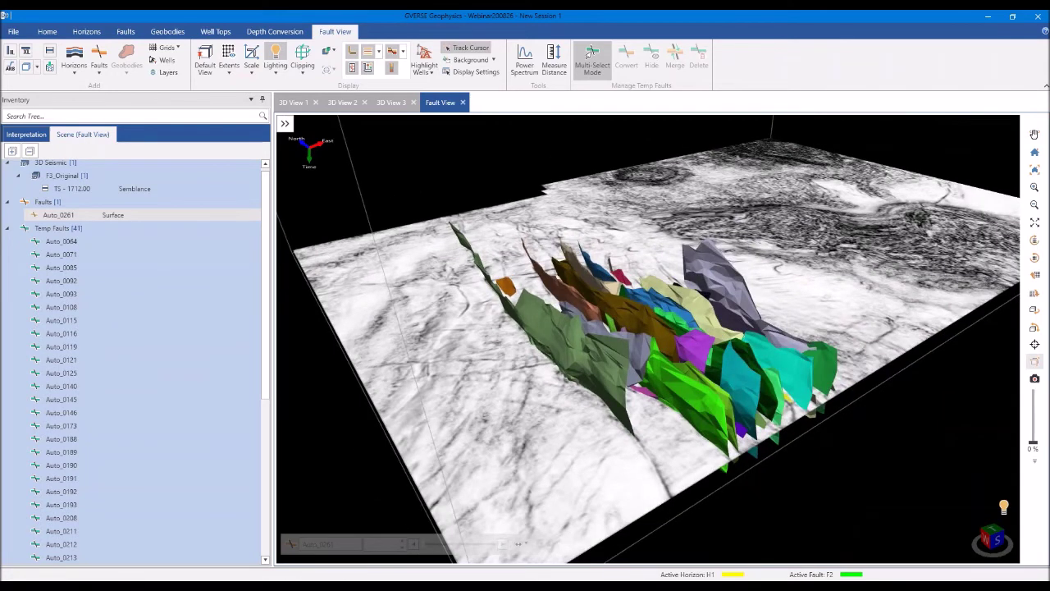
{"action": "scroll", "coordinate": [680, 477], "scroll_direction": "down", "scroll_amount": 1}
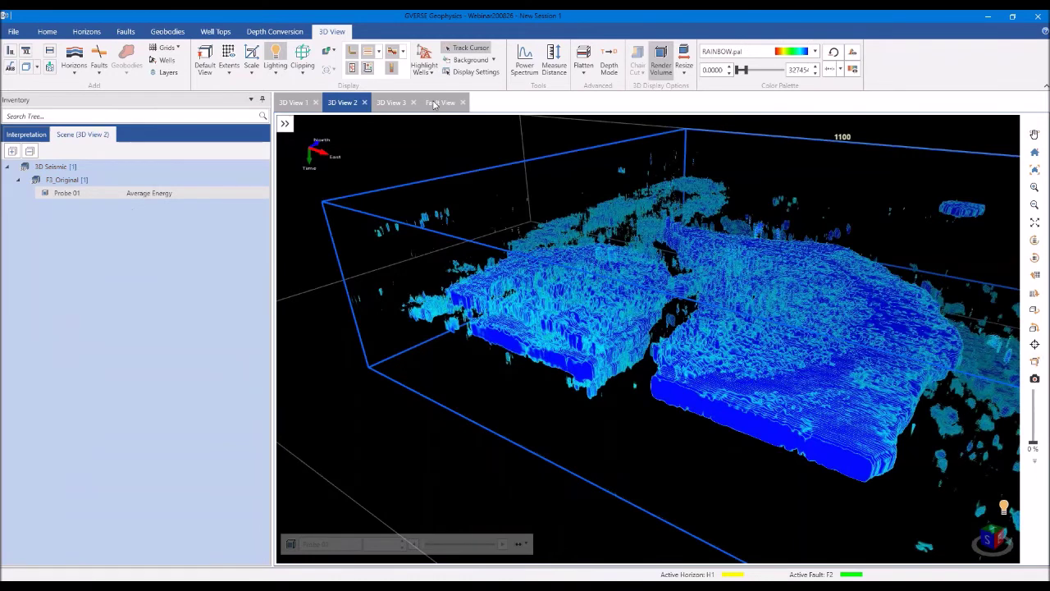
{"action": "left_click", "coordinate": [439, 102]}
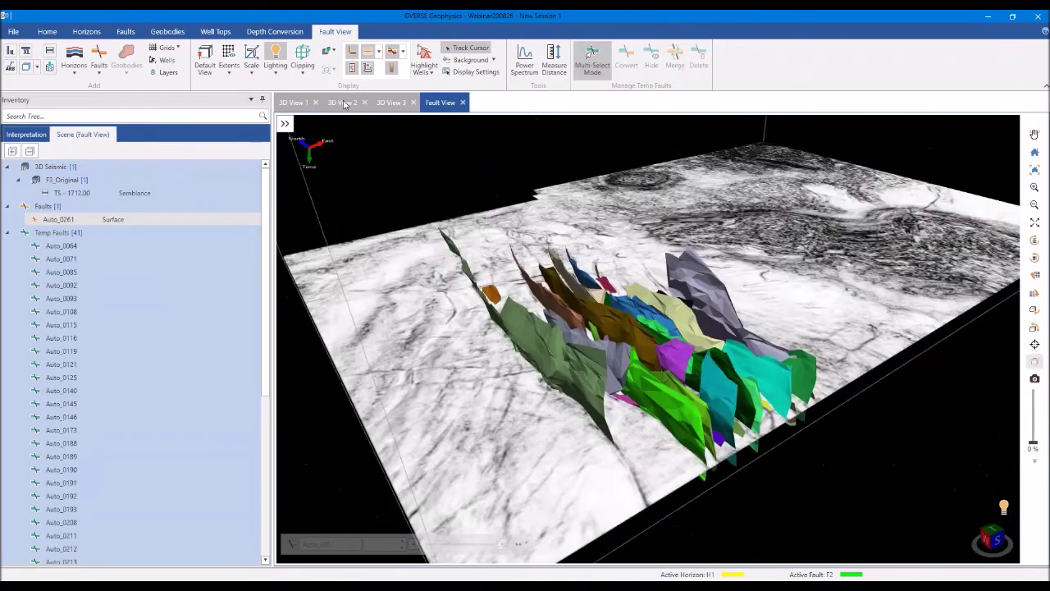
{"action": "left_click", "coordinate": [345, 103]}
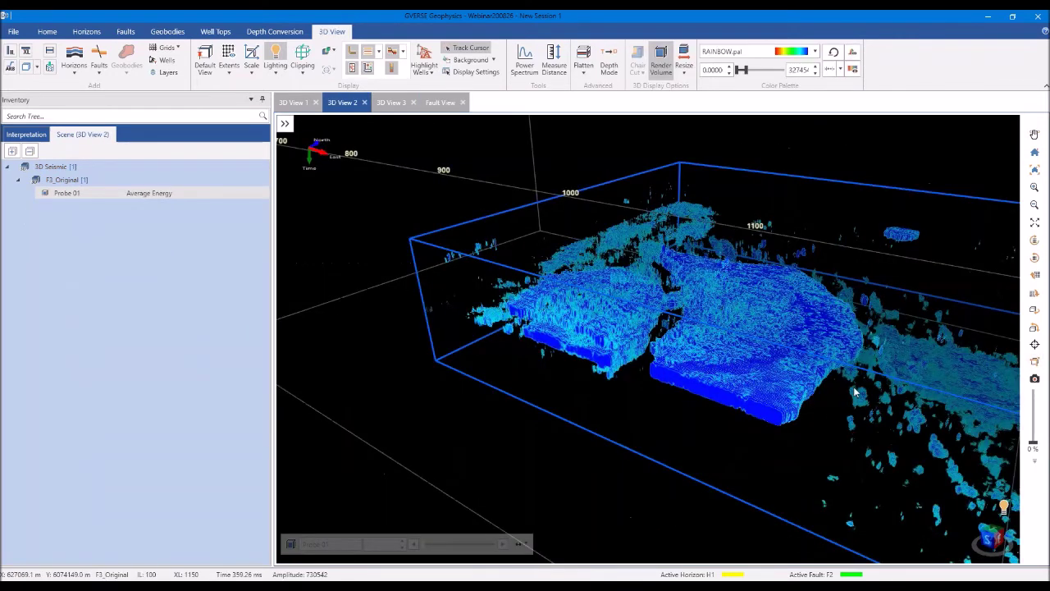
Examine the high-energy bodies in the Average Energy probe from several angles, and create a new 3D view
{"action": "left_click_drag", "start_coordinate": [855, 392], "coordinate": [794, 397]}
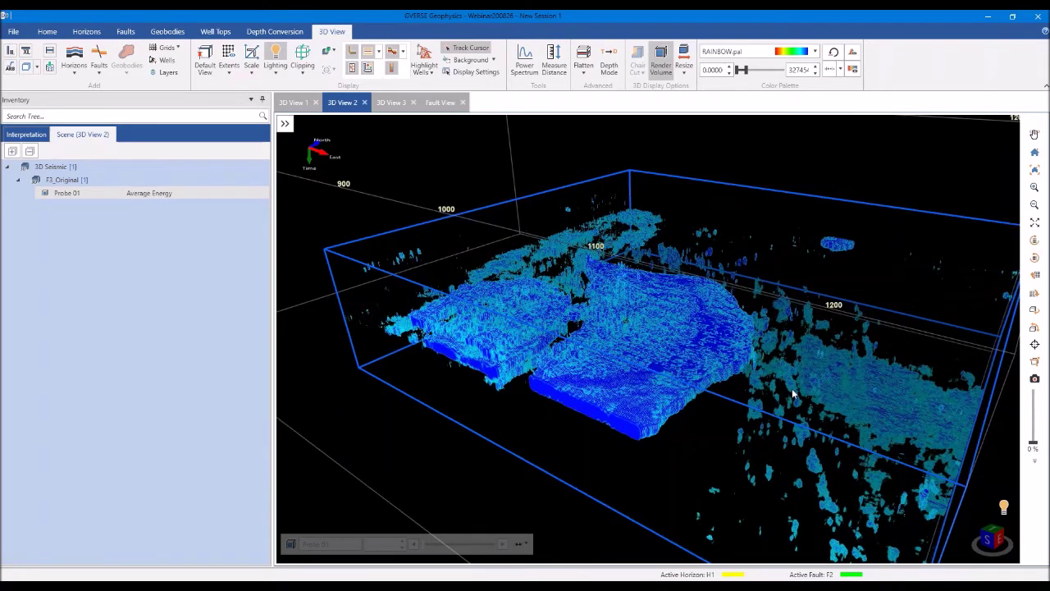
{"action": "left_click_drag", "start_coordinate": [794, 395], "coordinate": [714, 394]}
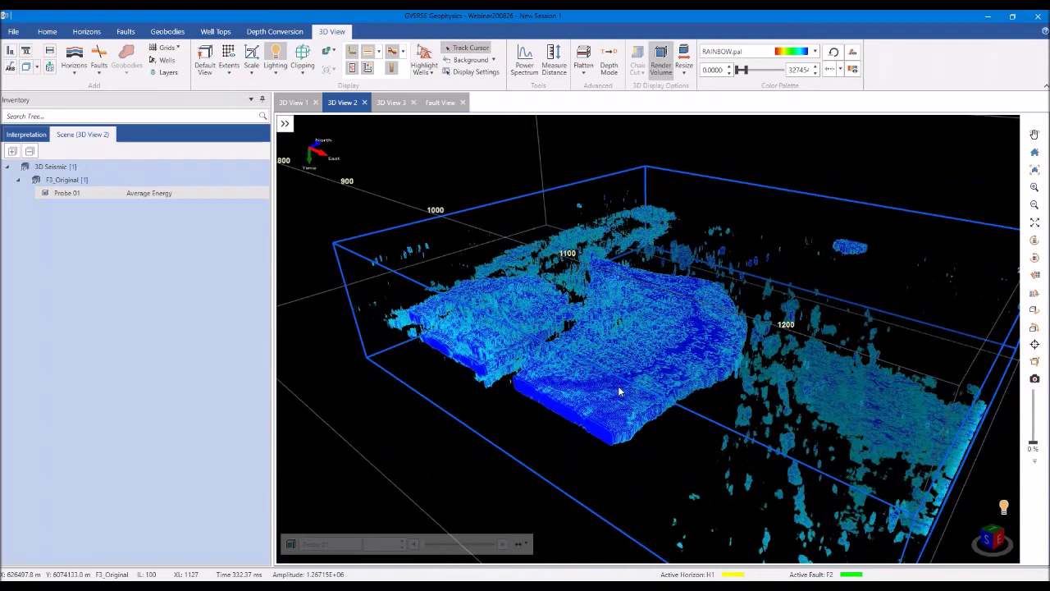
{"action": "left_click", "coordinate": [397, 107]}
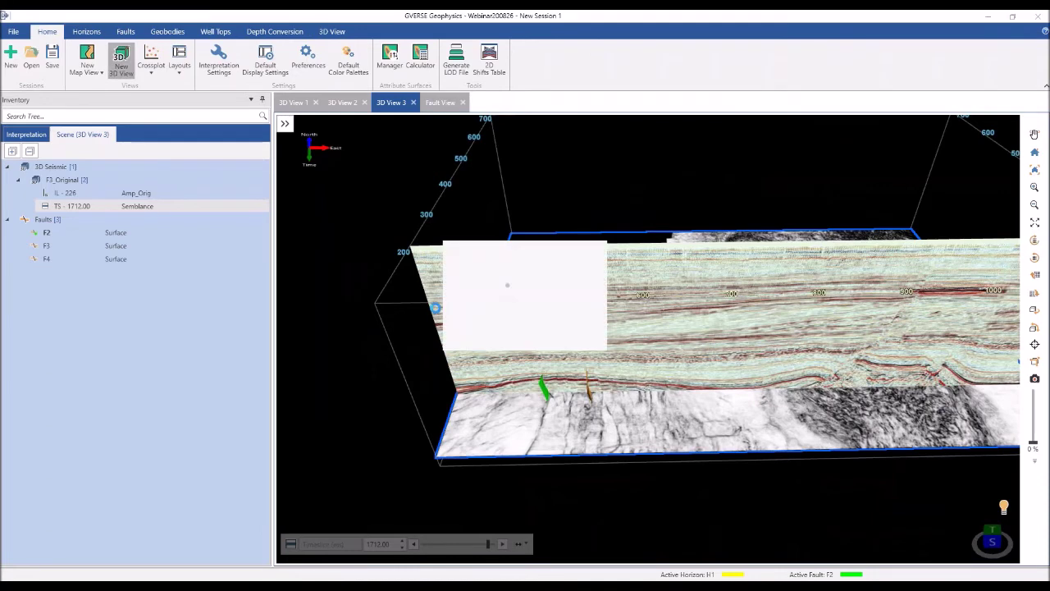
{"action": "left_click", "coordinate": [121, 61]}
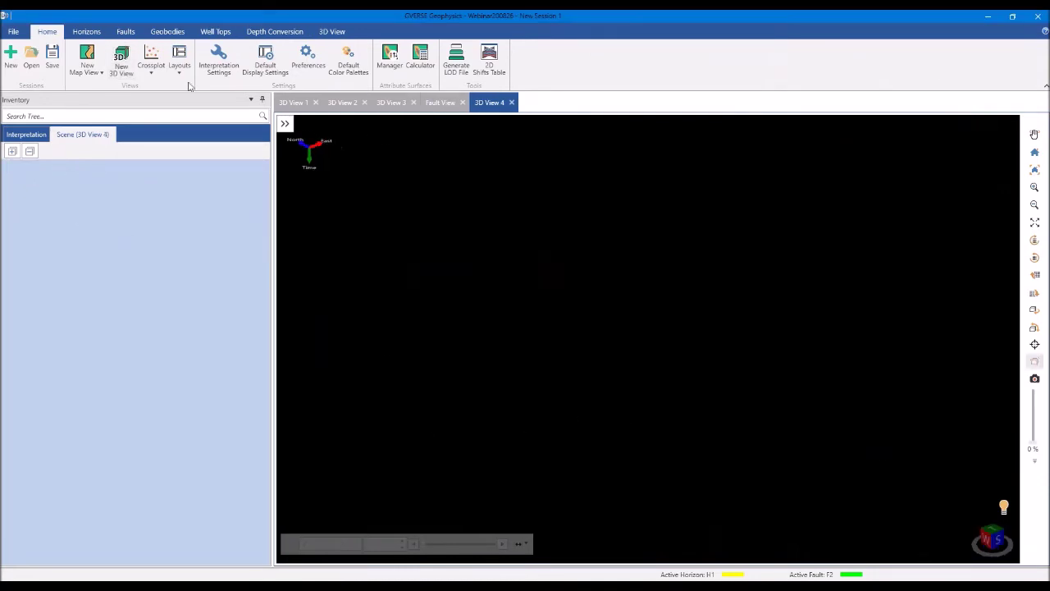
Open inline 100 of the F3_Original Average Energy volume in 3D View 4
{"action": "left_click", "coordinate": [332, 32]}
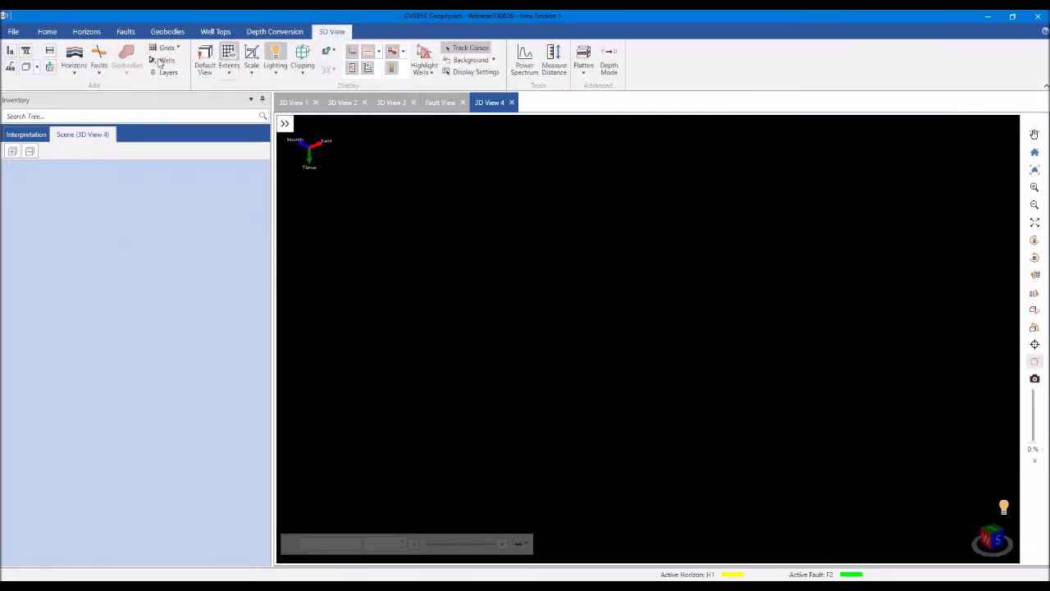
{"action": "left_click", "coordinate": [48, 69]}
{"action": "left_click", "coordinate": [588, 244]}
{"action": "left_click", "coordinate": [579, 272], "text": "ctrl"}
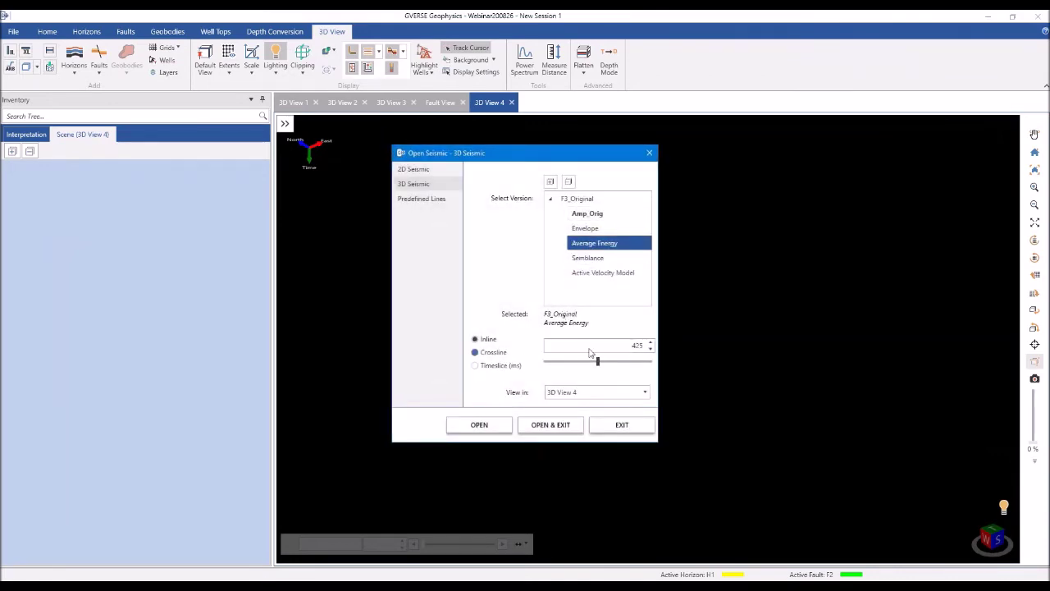
{"action": "double_click", "coordinate": [637, 345]}
{"action": "type", "text": "100"}
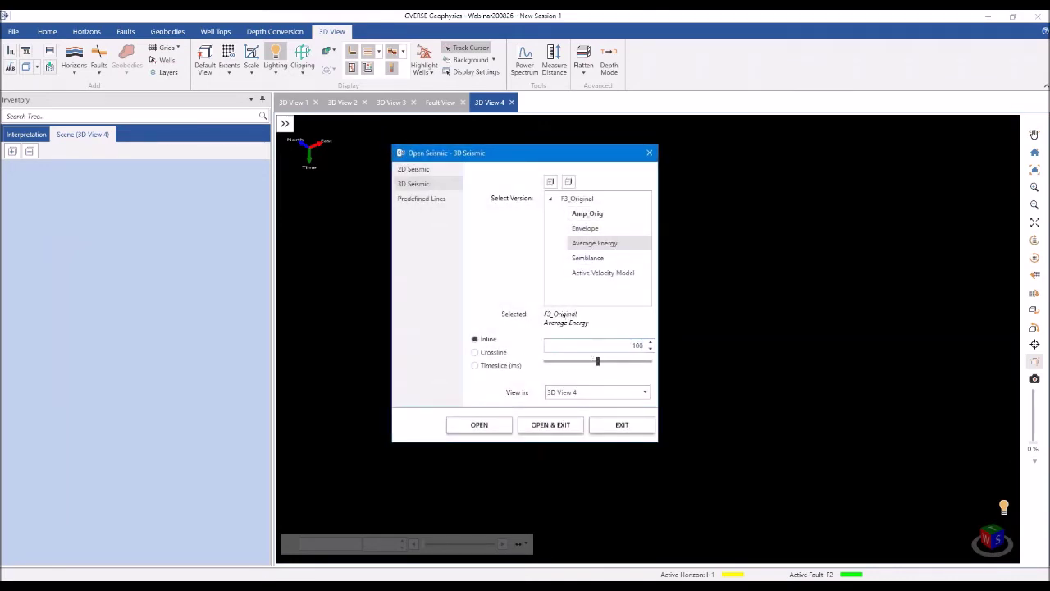
{"action": "left_click", "coordinate": [563, 426]}
{"action": "left_click", "coordinate": [562, 426]}
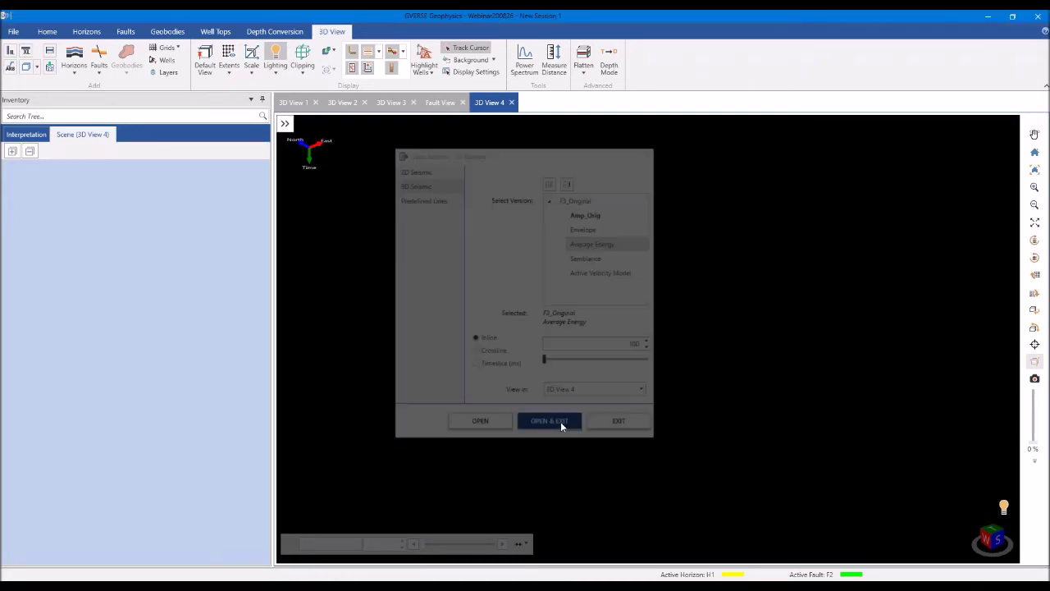
Compare the bright anomalies on inline 100 with the bodies in the 3D View 2 probe, and return to 3D View 4
{"action": "scroll", "coordinate": [713, 388], "scroll_direction": "up", "scroll_amount": 6}
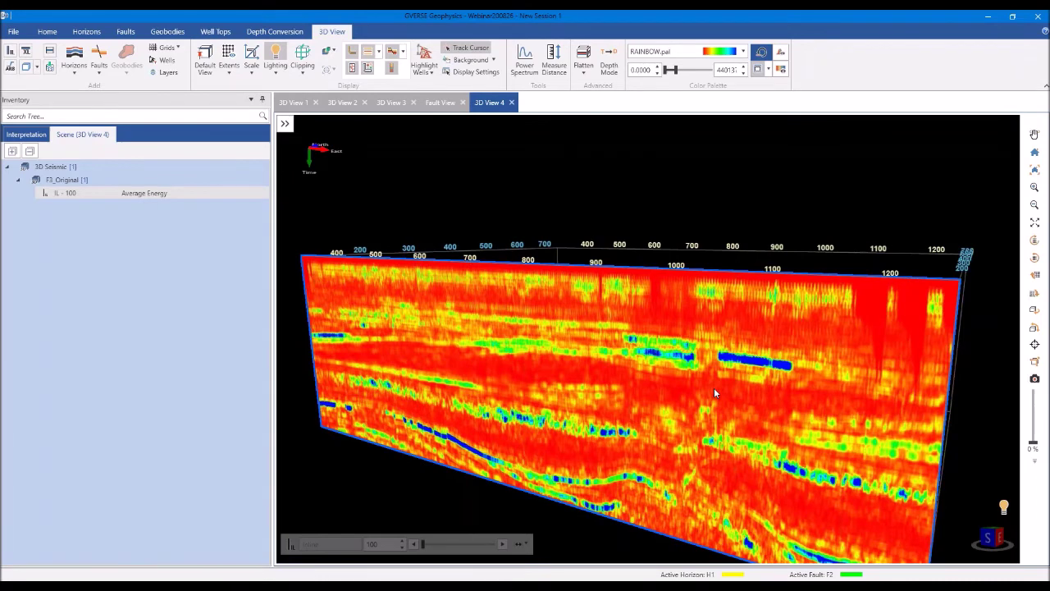
{"action": "scroll", "coordinate": [713, 391], "scroll_direction": "up", "scroll_amount": 3}
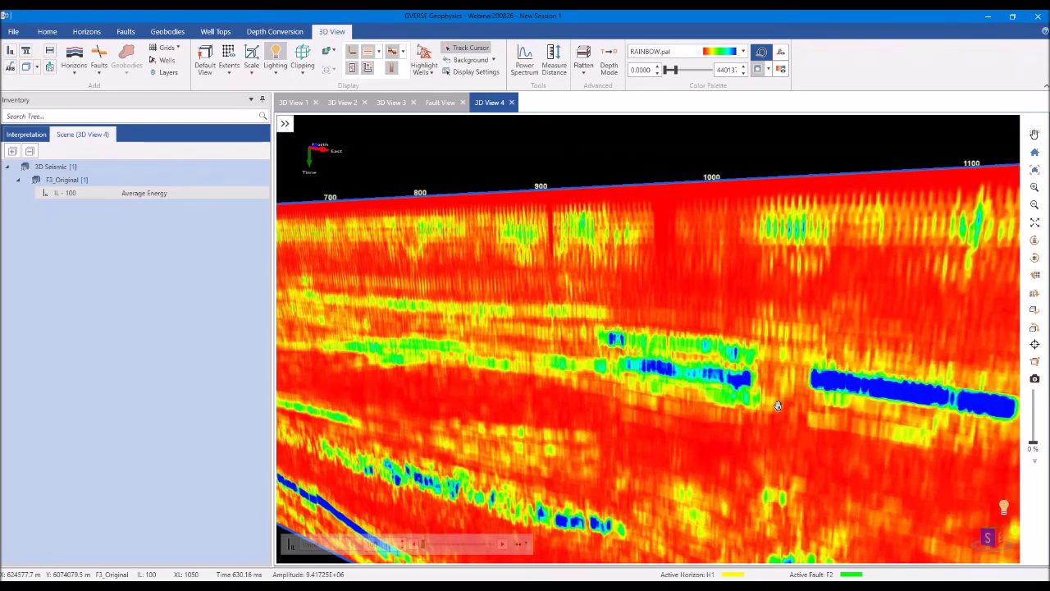
{"action": "left_click_drag", "start_coordinate": [778, 405], "coordinate": [659, 377]}
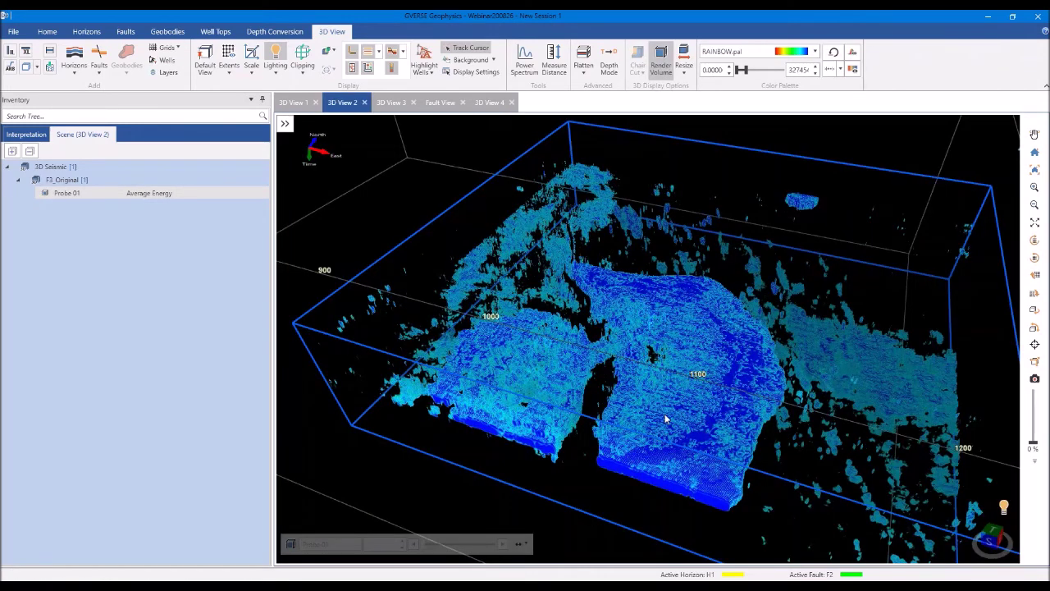
{"action": "left_click_drag", "start_coordinate": [665, 416], "coordinate": [668, 405]}
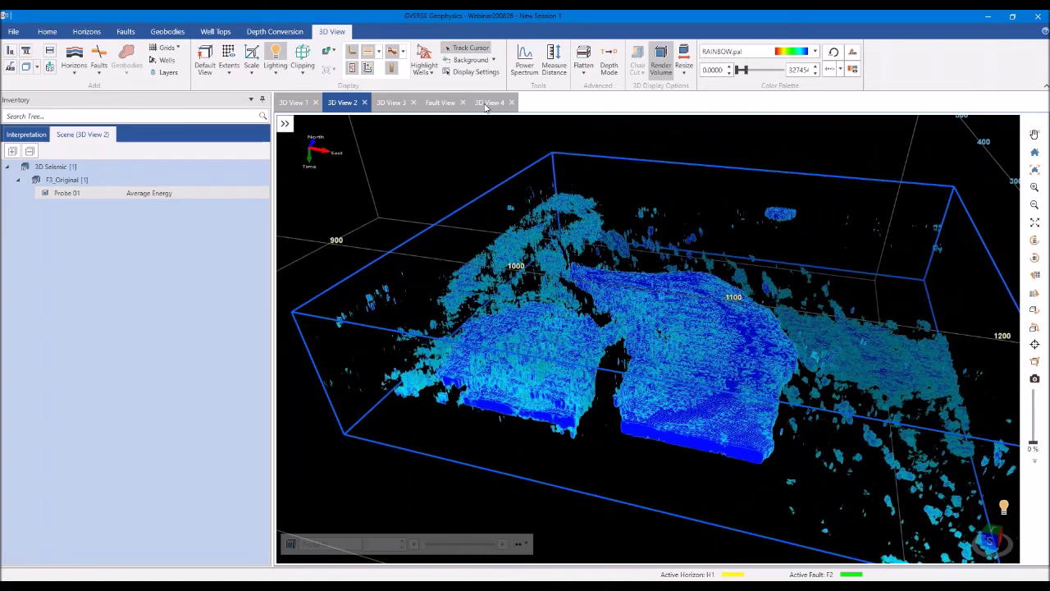
{"action": "left_click", "coordinate": [487, 104]}
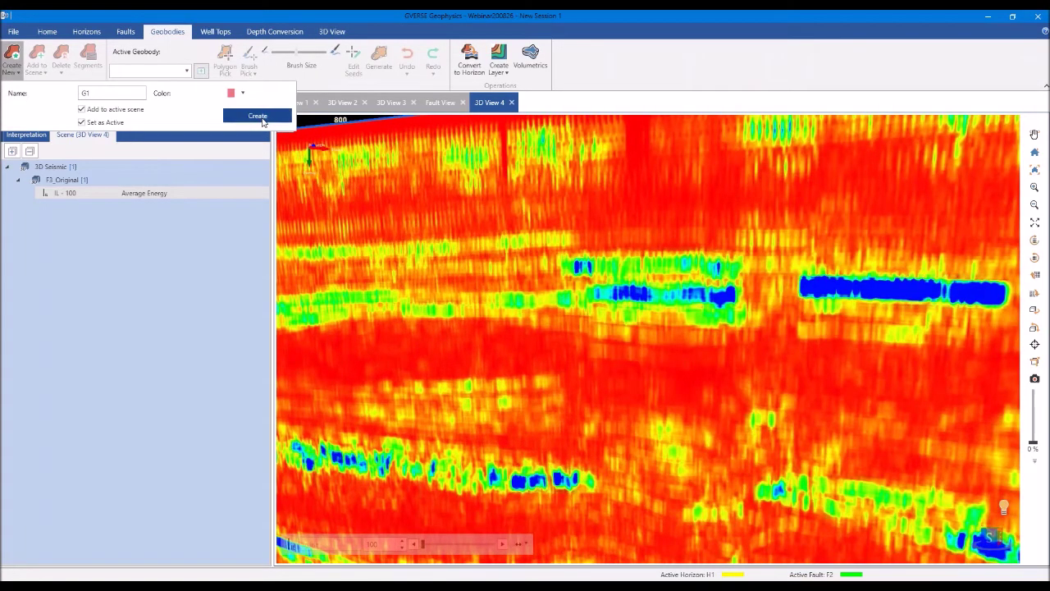
Create geobody G1 as the active geobody and brush-pick the strong eastern high-energy anomaly on inline 100
{"action": "left_click", "coordinate": [262, 120]}
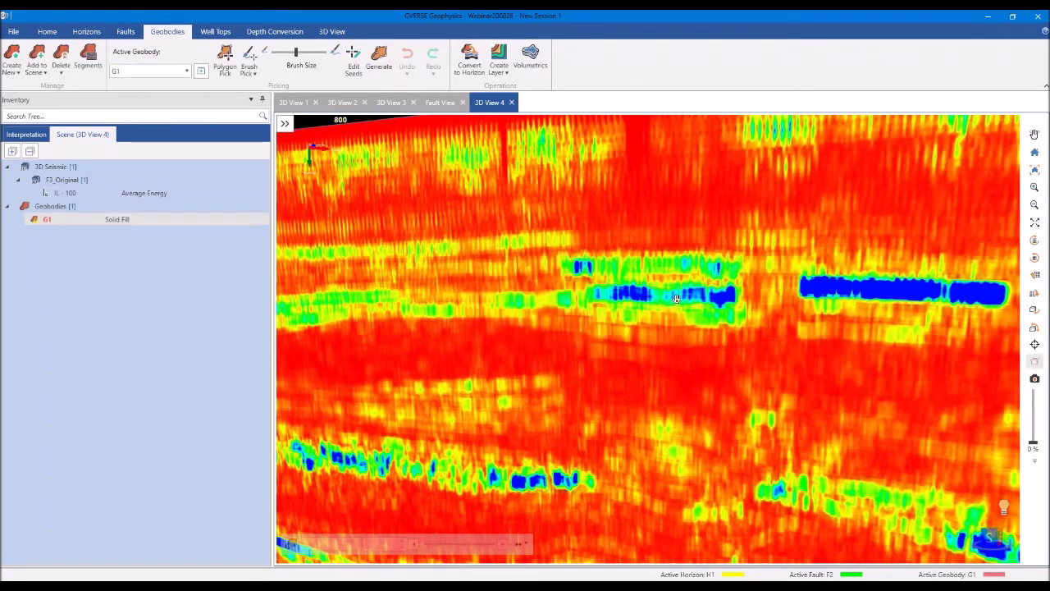
{"action": "left_click_drag", "start_coordinate": [866, 330], "coordinate": [662, 298]}
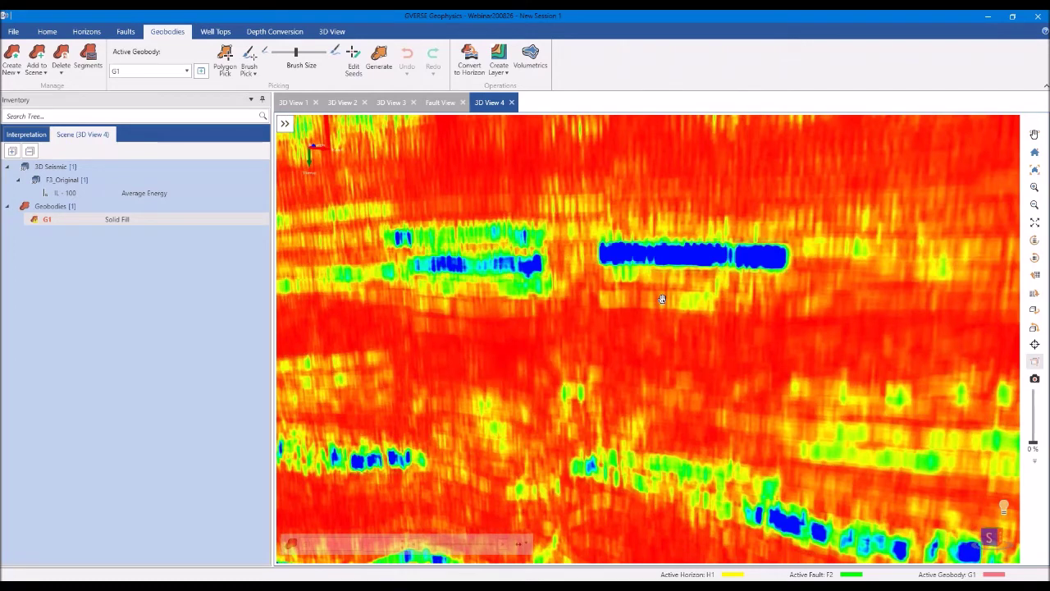
{"action": "left_click_drag", "start_coordinate": [663, 299], "coordinate": [538, 331]}
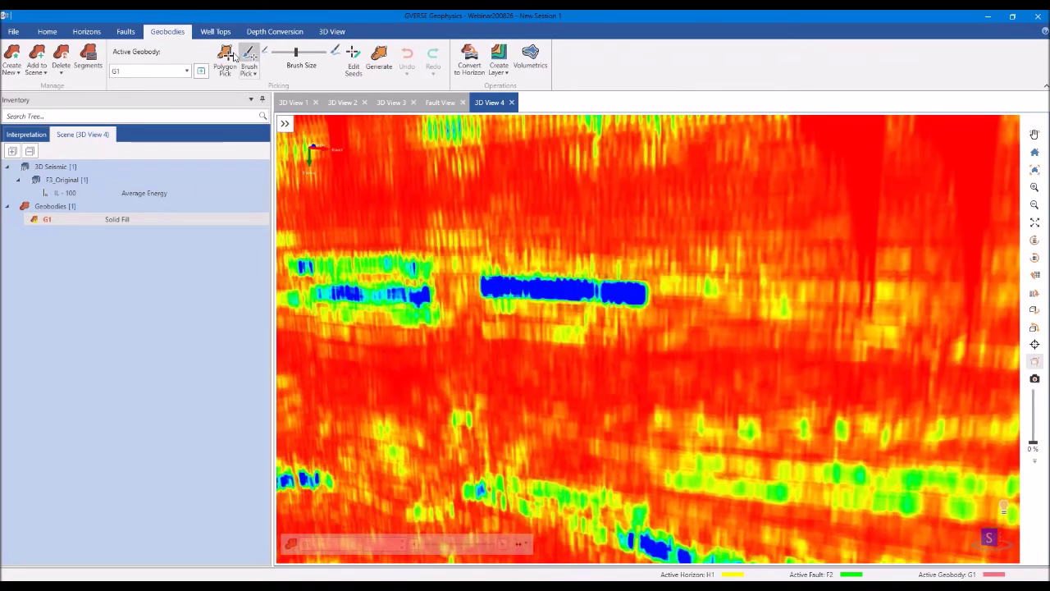
{"action": "left_click", "coordinate": [233, 56]}
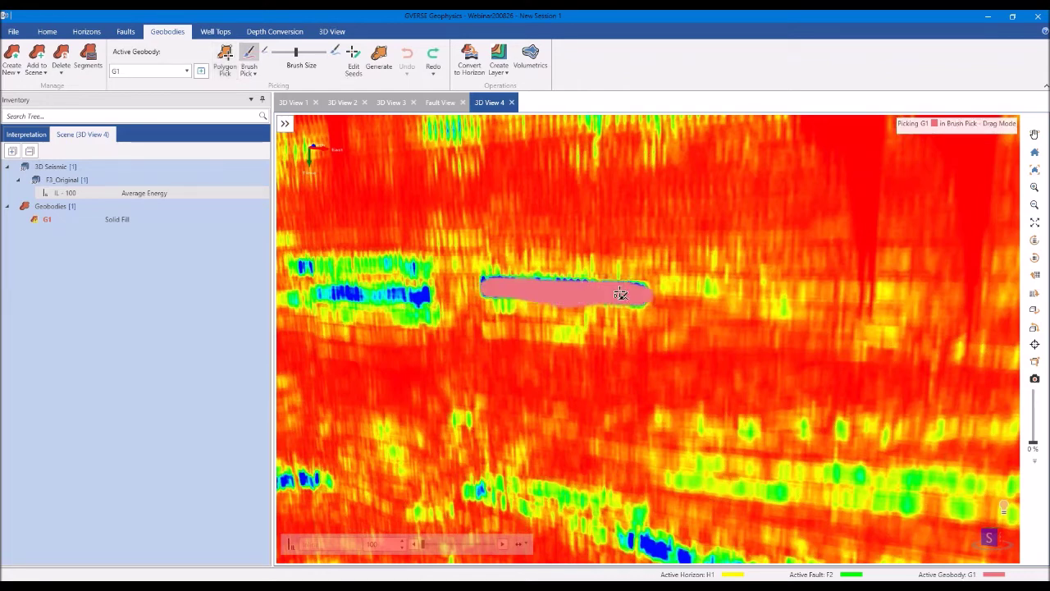
{"action": "left_click_drag", "start_coordinate": [621, 294], "coordinate": [637, 300]}
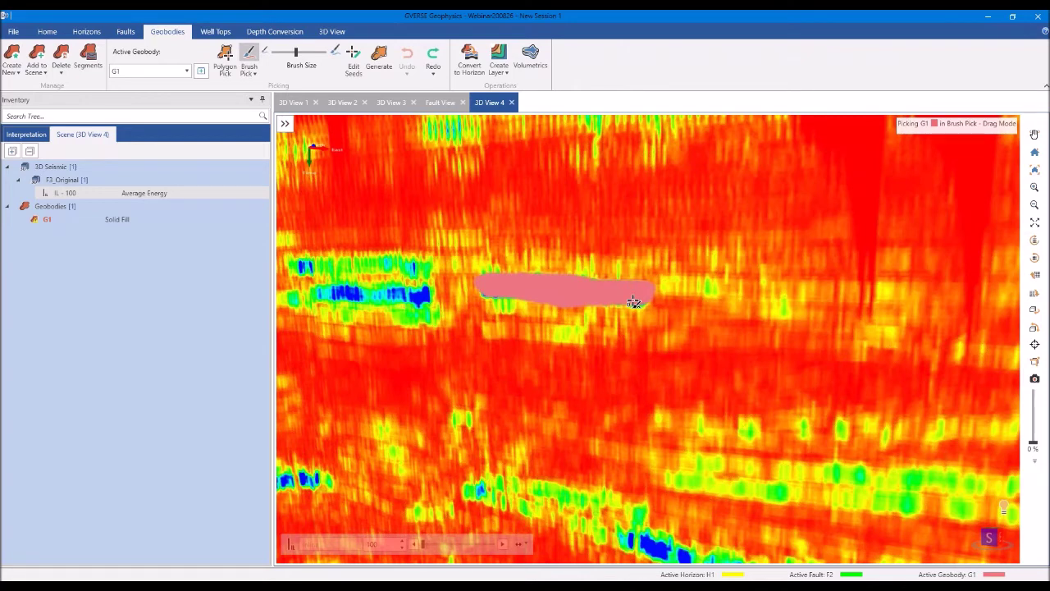
{"action": "left_click_drag", "start_coordinate": [634, 302], "coordinate": [490, 295]}
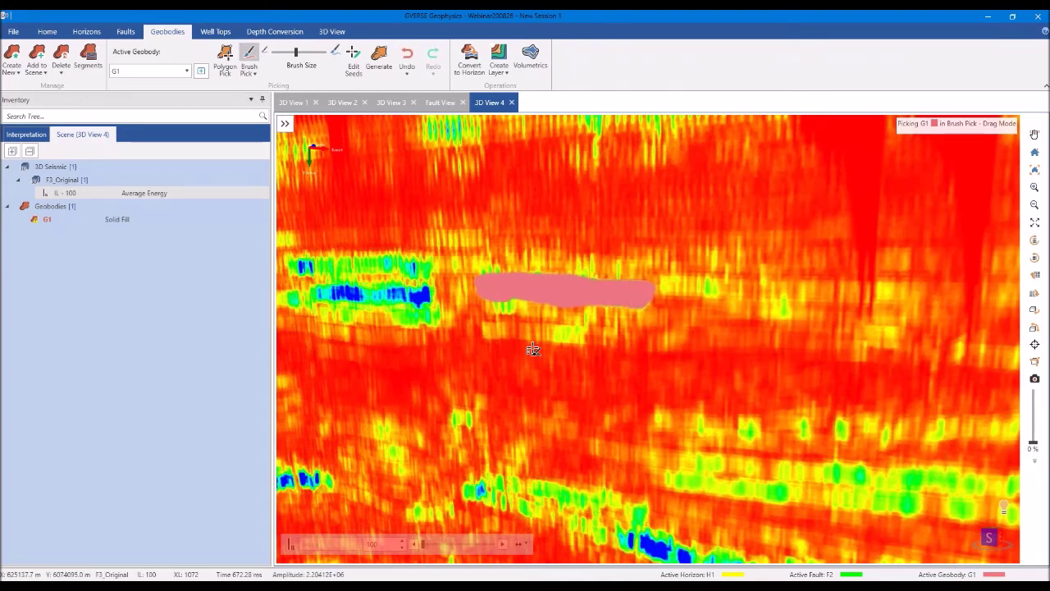
Brush-pick the same high-energy anomaly for G1 on inlines 110 and 120
{"action": "scroll", "coordinate": [533, 350], "scroll_direction": "down", "scroll_amount": 3}
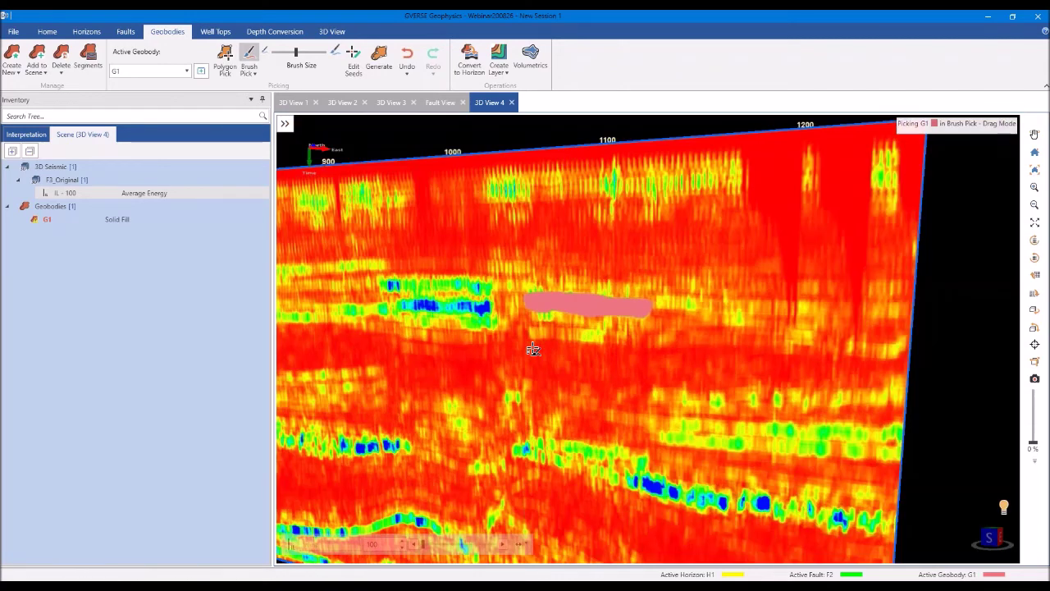
{"action": "key", "text": "Right"}
{"action": "left_click_drag", "start_coordinate": [541, 301], "coordinate": [596, 306]}
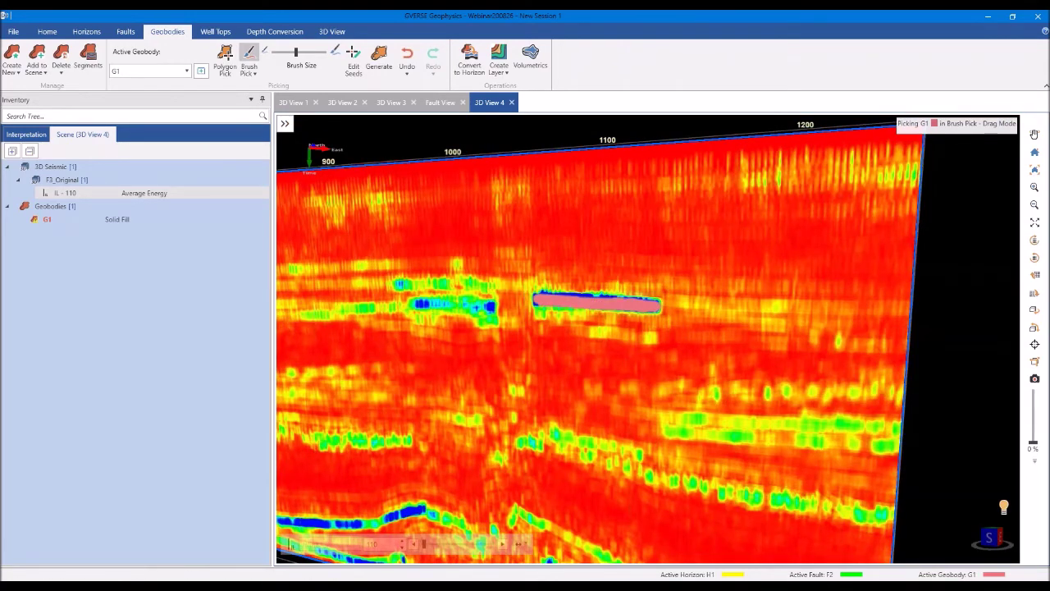
{"action": "key", "text": "Right"}
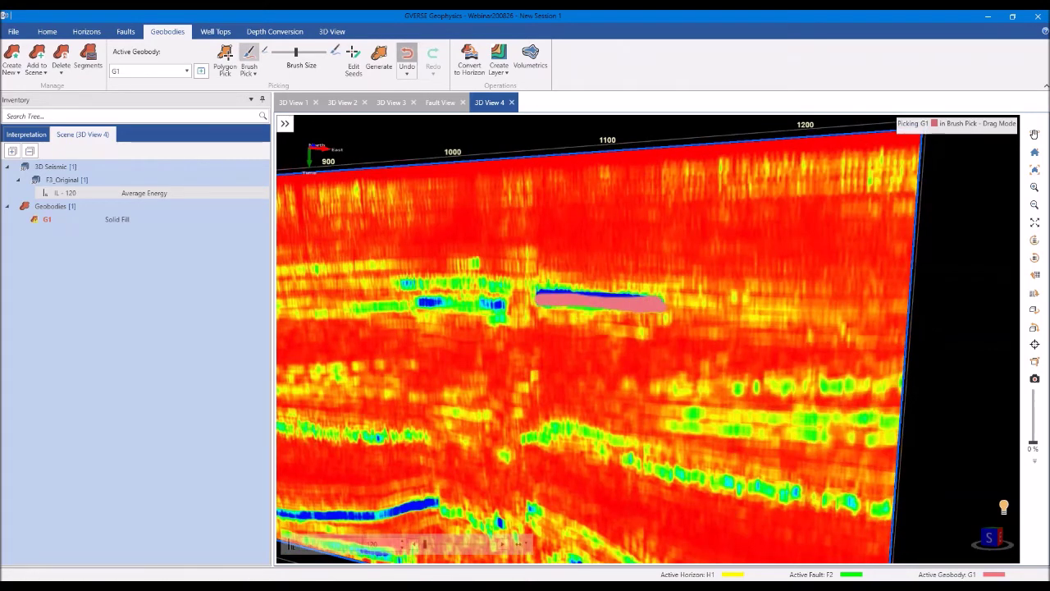
Undo the G1 brush picks made on inlines 120 and 110
{"action": "left_click", "coordinate": [407, 59]}
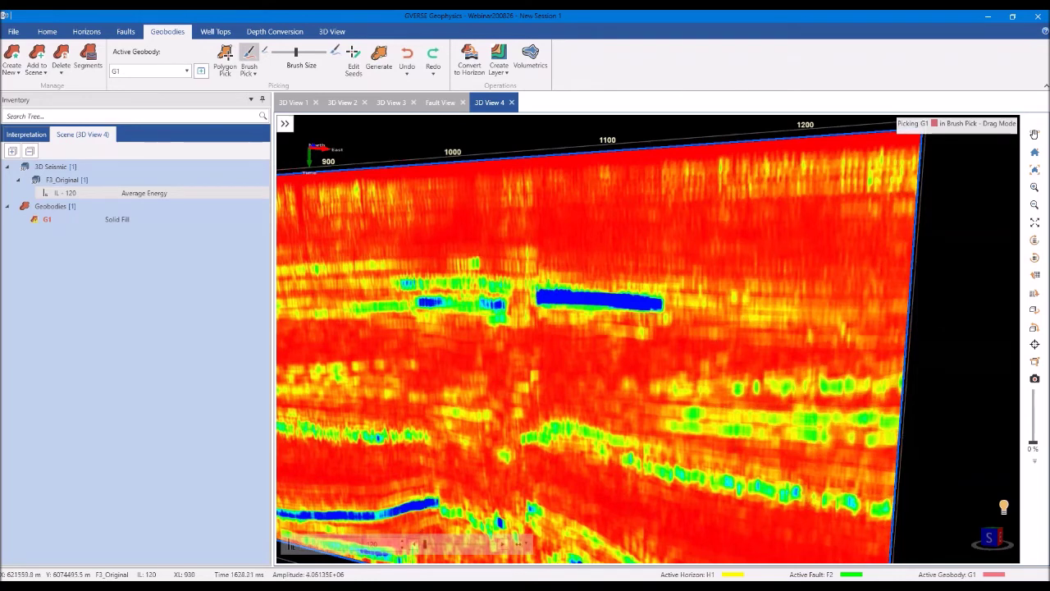
{"action": "left_click", "coordinate": [414, 544]}
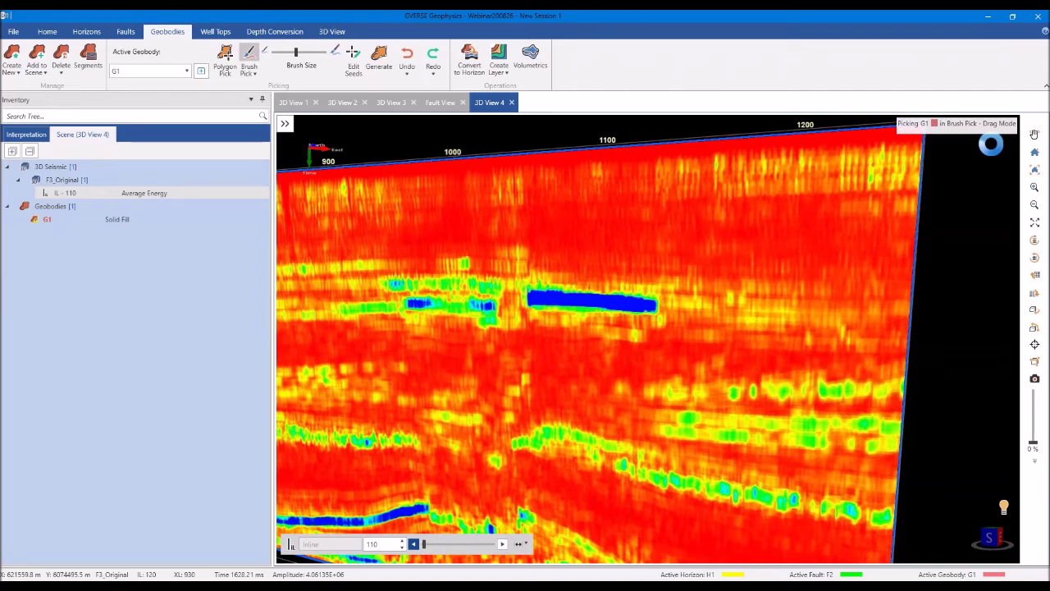
{"action": "left_click", "coordinate": [408, 56]}
Generate G1 by tracking Average Energy over the 3D survey, using Full Range thresholds of about 29.09 million minimum and 243.03 million maximum
{"action": "left_click", "coordinate": [379, 59]}
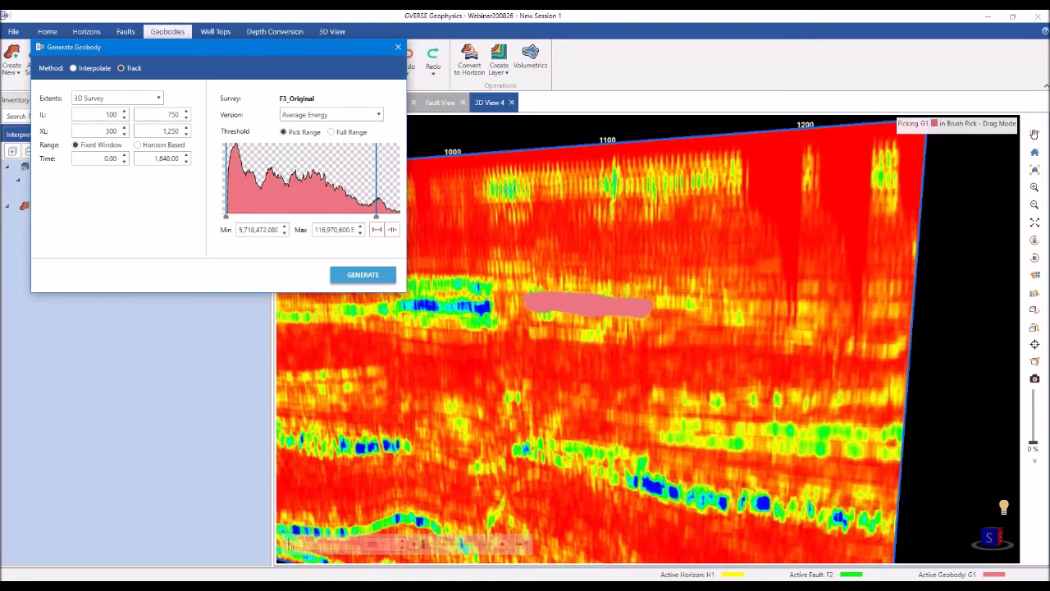
{"action": "left_click", "coordinate": [337, 135]}
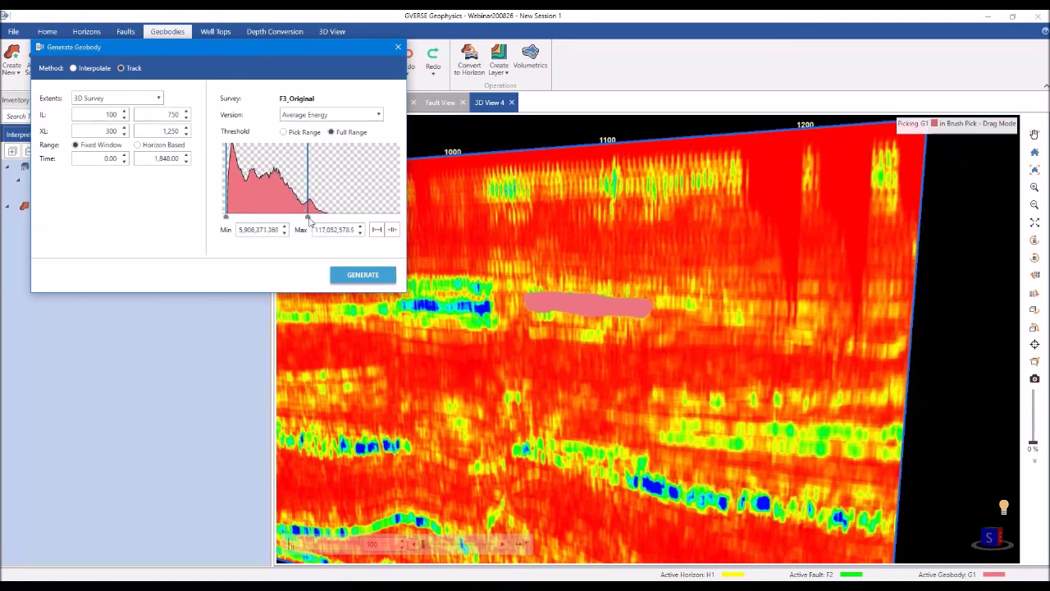
{"action": "left_click_drag", "start_coordinate": [307, 217], "coordinate": [480, 218]}
{"action": "left_click_drag", "start_coordinate": [230, 221], "coordinate": [243, 225]}
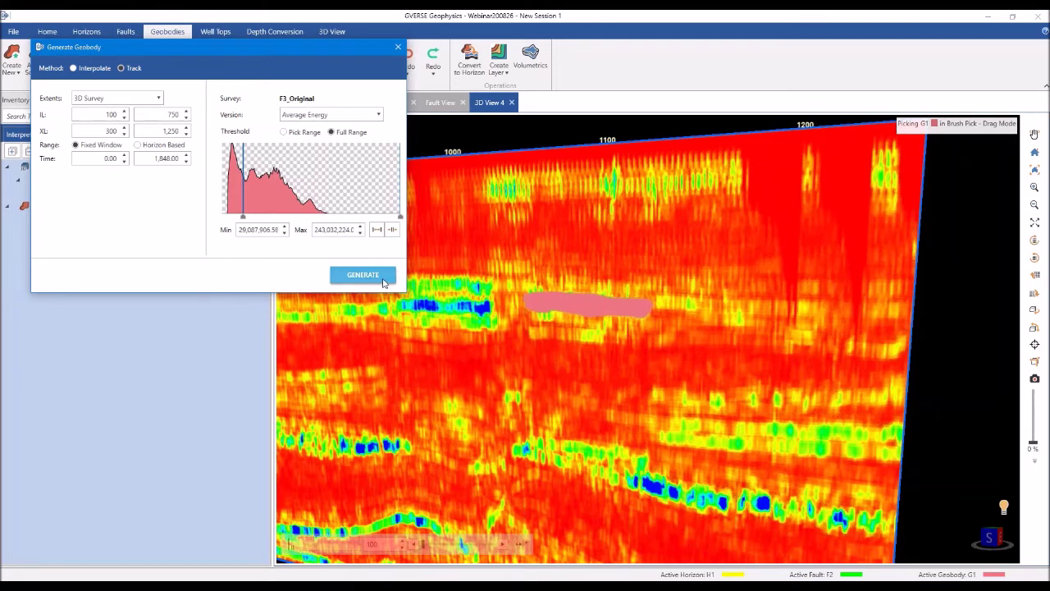
{"action": "left_click", "coordinate": [348, 275]}
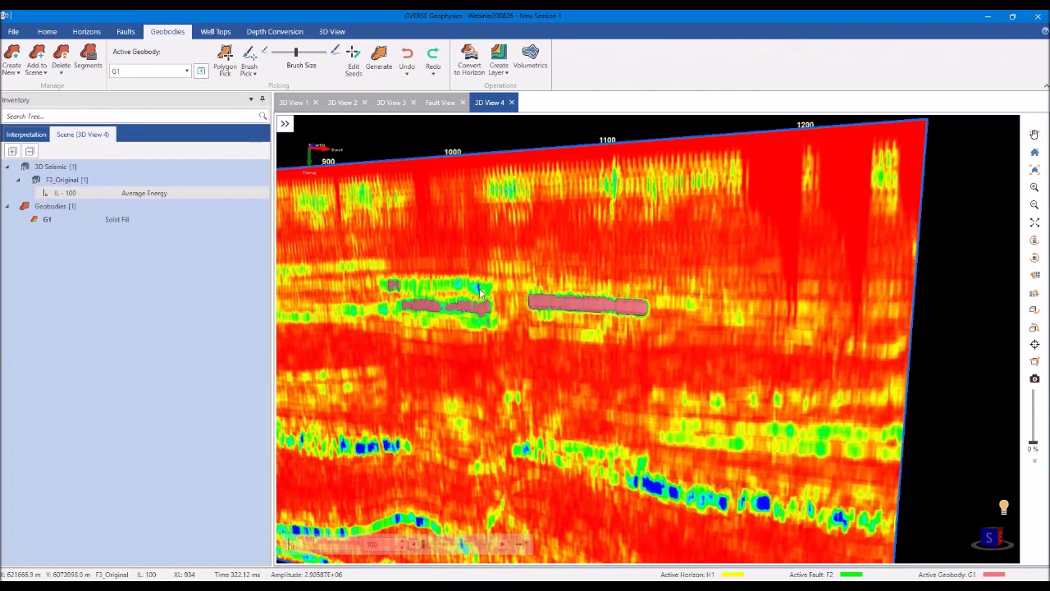
Hide inline 100 to expose the tracked geobody G1, and copy G1 to 3D View 2
{"action": "left_click_drag", "start_coordinate": [481, 291], "coordinate": [605, 453]}
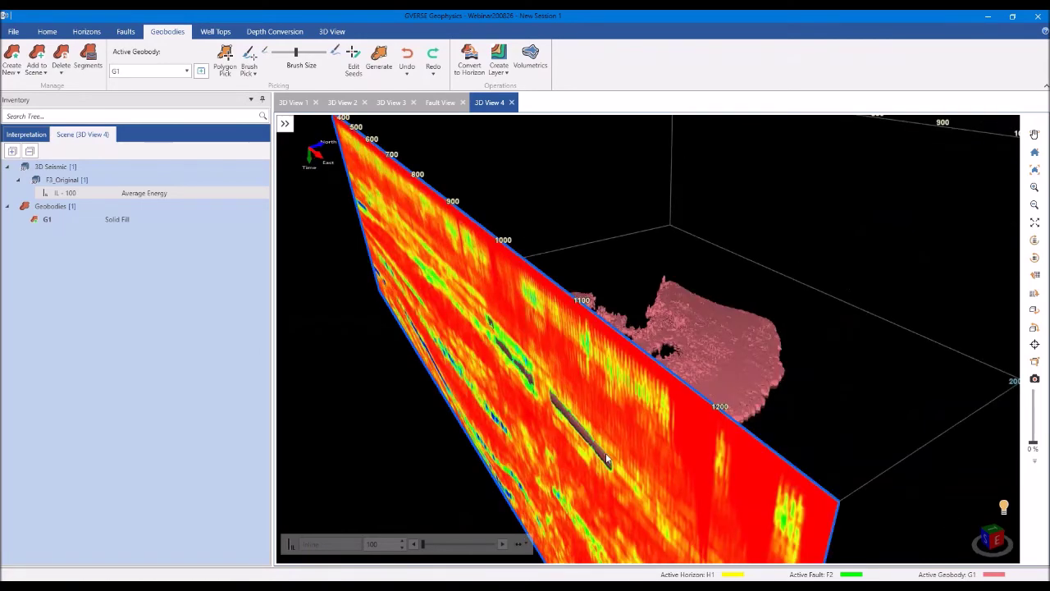
{"action": "right_click", "coordinate": [688, 110]}
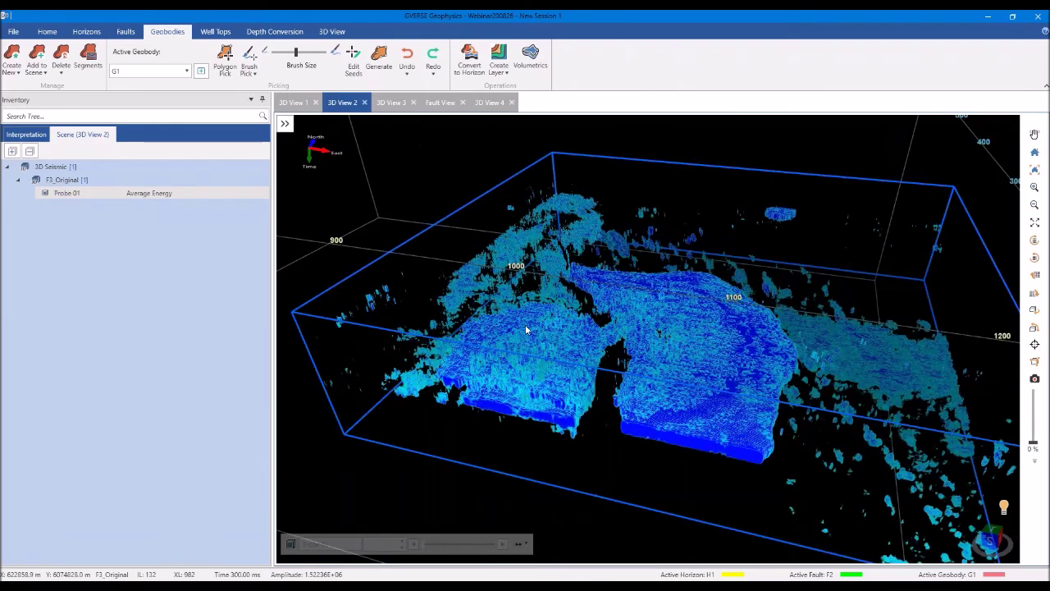
{"action": "left_click_drag", "start_coordinate": [525, 328], "coordinate": [457, 195]}
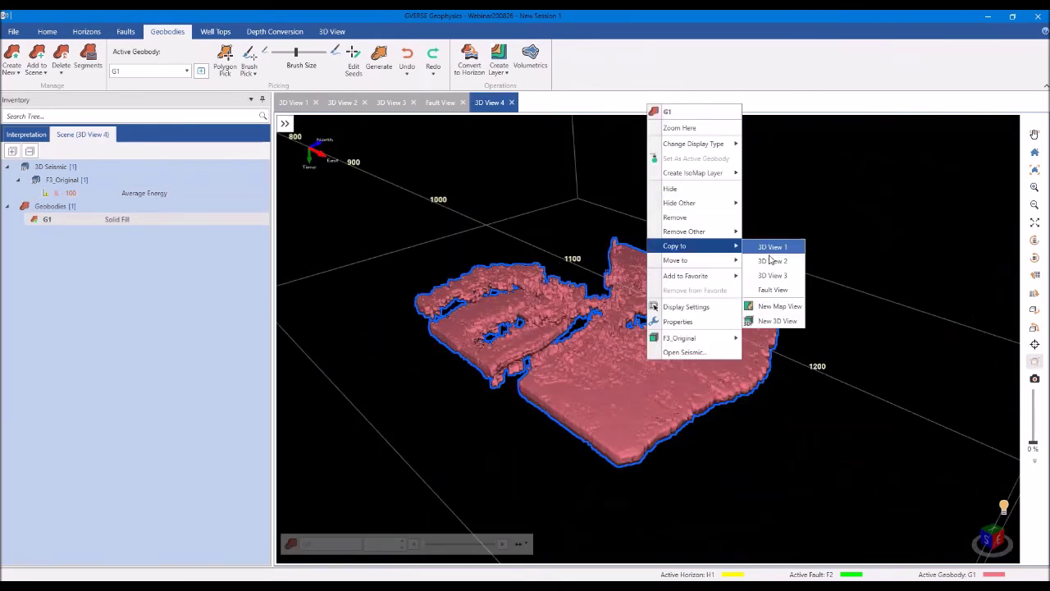
{"action": "left_click", "coordinate": [771, 260]}
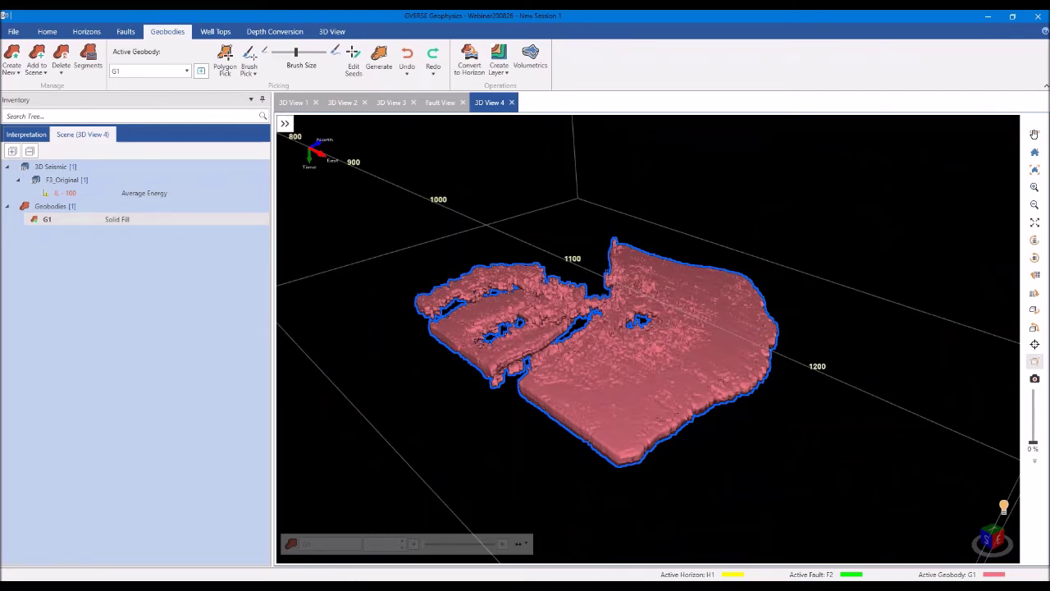
Hide geobody G1 in 3D View 2 to compare it with the Average Energy probe, and return to 3D View 4
{"action": "left_click", "coordinate": [342, 102]}
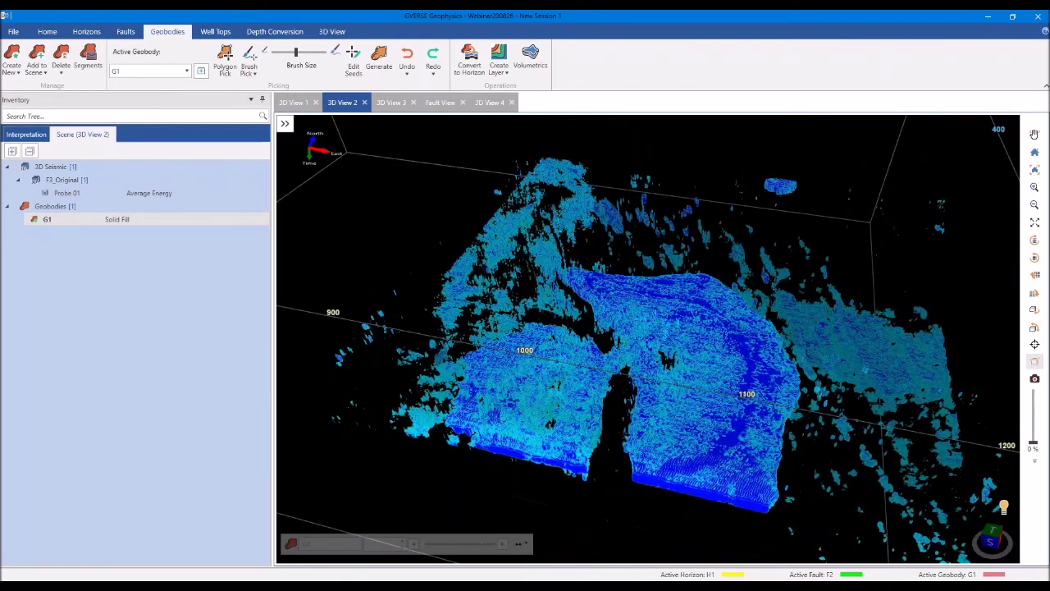
{"action": "left_click", "coordinate": [245, 220]}
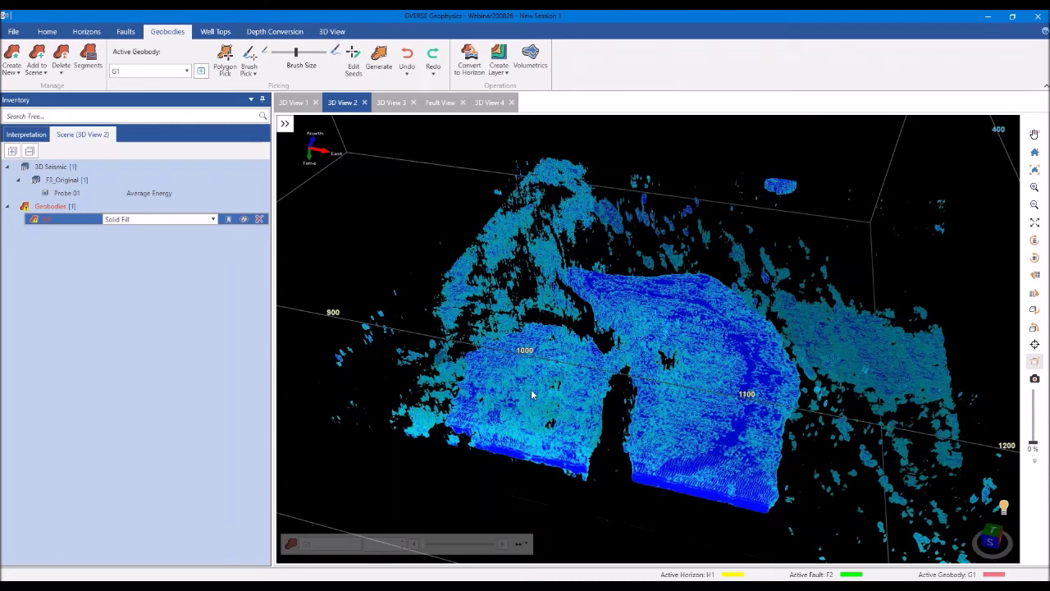
{"action": "left_click_drag", "start_coordinate": [531, 394], "coordinate": [477, 109]}
{"action": "left_click", "coordinate": [479, 104]}
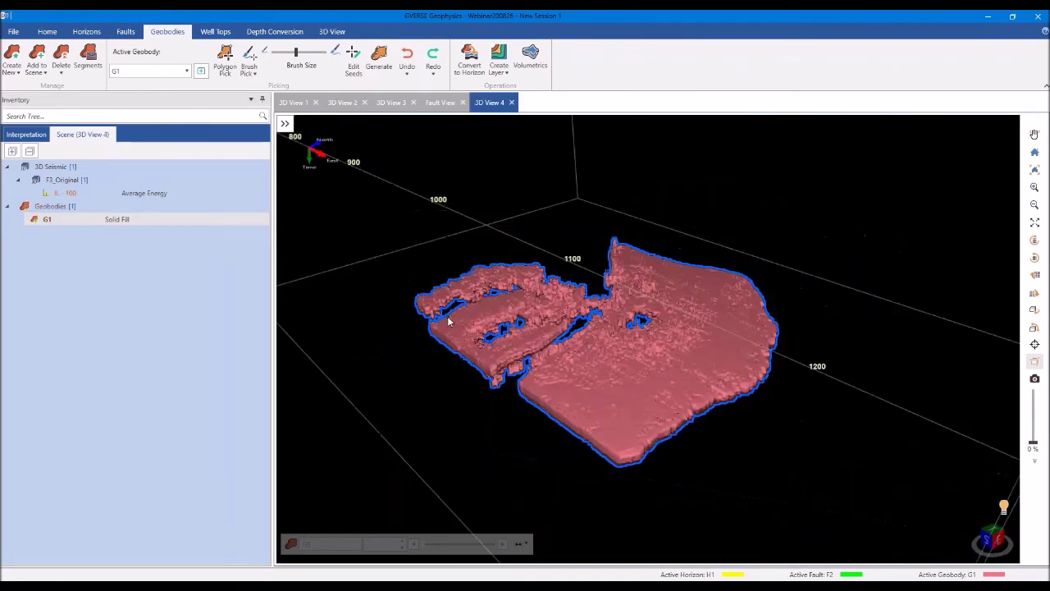
Open the F3_Original Semblance timeslice at 1040 ms in 3D View 4
{"action": "scroll", "coordinate": [464, 347], "scroll_direction": "down", "scroll_amount": 5}
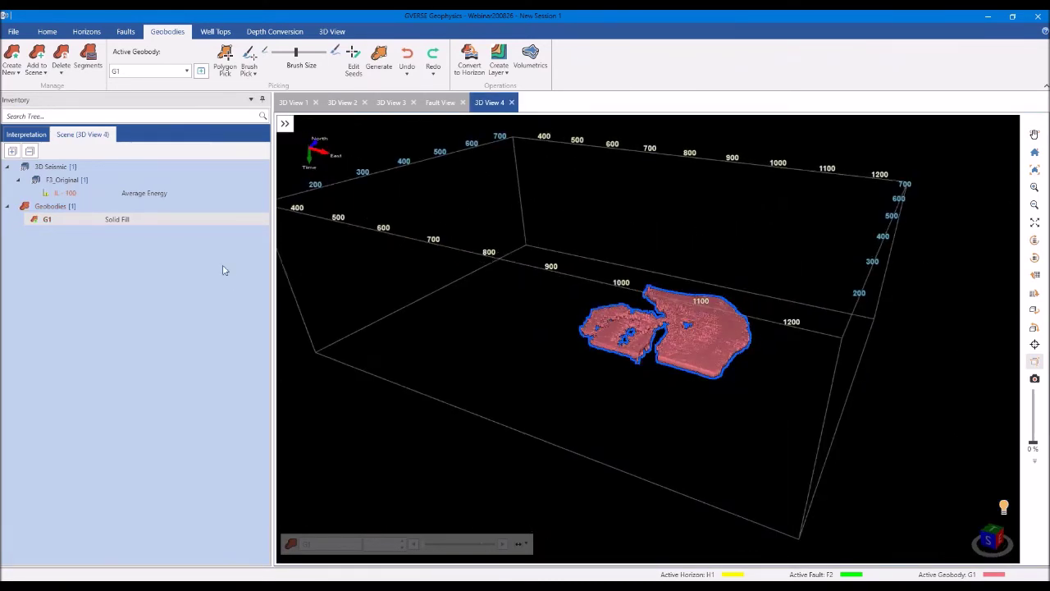
{"action": "left_click", "coordinate": [49, 32]}
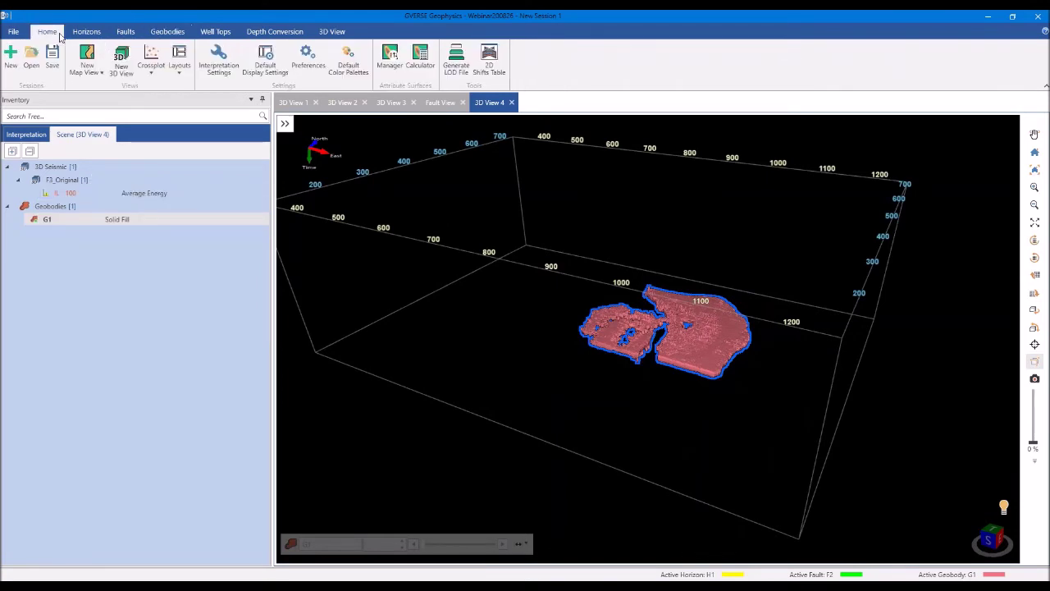
{"action": "left_click", "coordinate": [332, 32]}
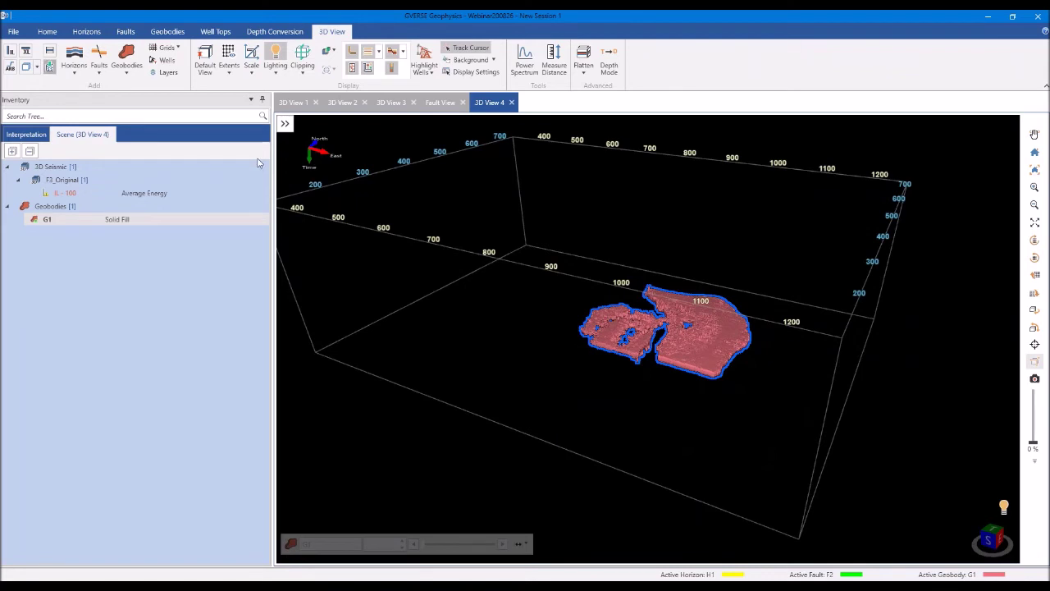
{"action": "double_click", "coordinate": [257, 165]}
{"action": "left_click", "coordinate": [588, 260]}
{"action": "left_click", "coordinate": [484, 352]}
{"action": "left_click", "coordinate": [493, 365]}
{"action": "double_click", "coordinate": [630, 346]}
{"action": "type", "text": "1040"}
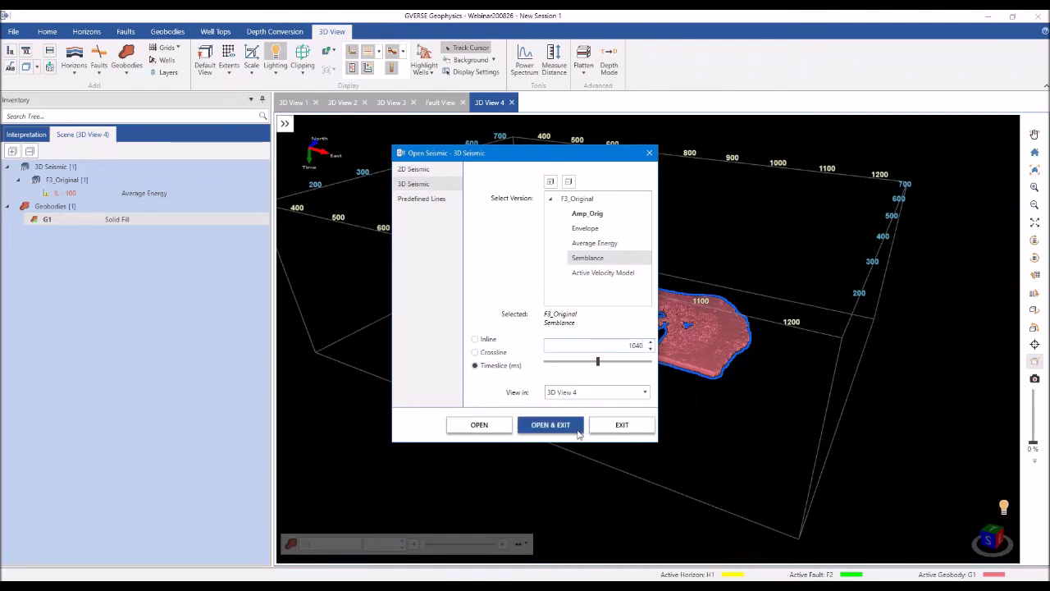
{"action": "left_click", "coordinate": [578, 432]}
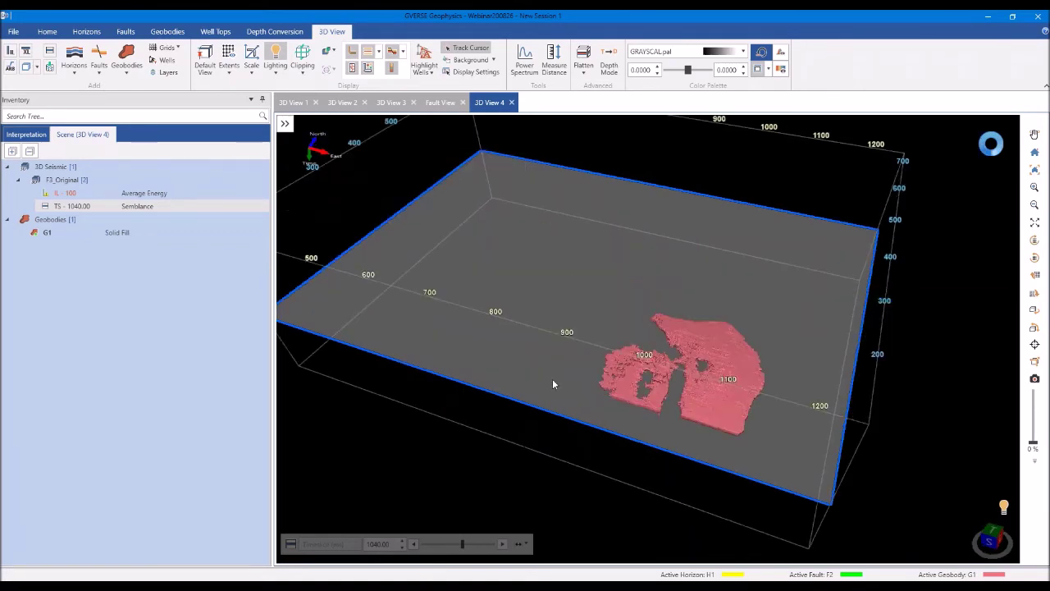
Create a yellow geobody named CHAN, added to the active scene and set as active, with the channels on the Semblance timeslice in view
{"action": "left_click_drag", "start_coordinate": [529, 378], "coordinate": [617, 368]}
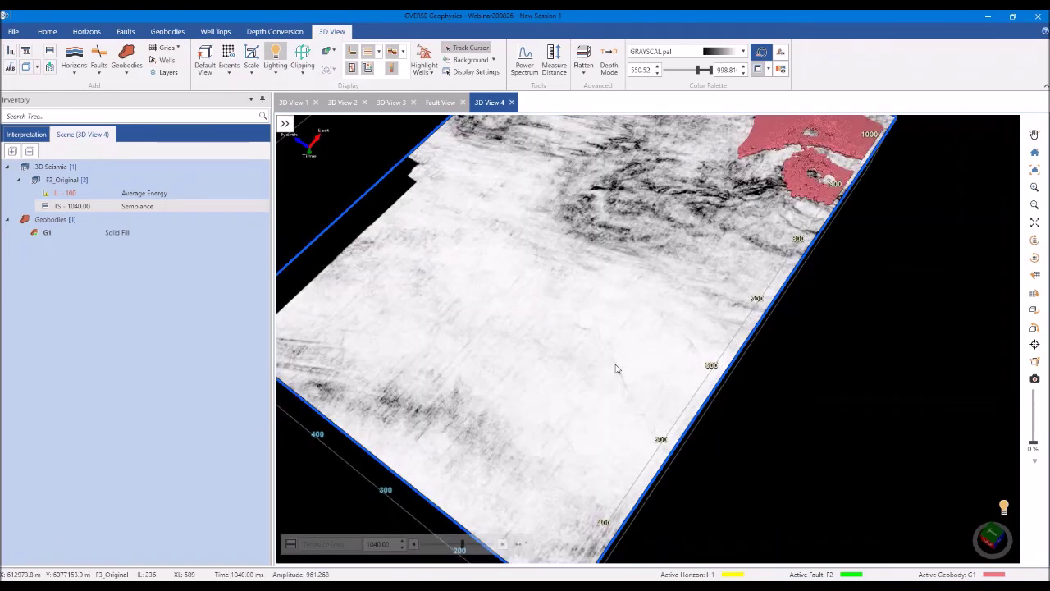
{"action": "scroll", "coordinate": [634, 340], "scroll_direction": "up", "scroll_amount": 5}
{"action": "scroll", "coordinate": [634, 340], "scroll_direction": "down", "scroll_amount": 2}
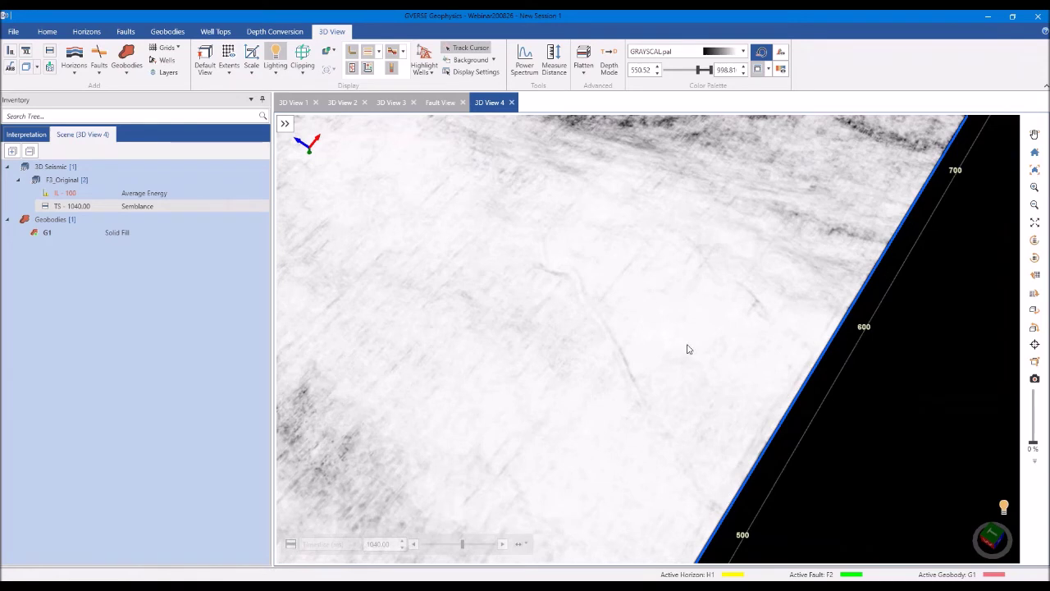
{"action": "scroll", "coordinate": [687, 350], "scroll_direction": "down", "scroll_amount": 2}
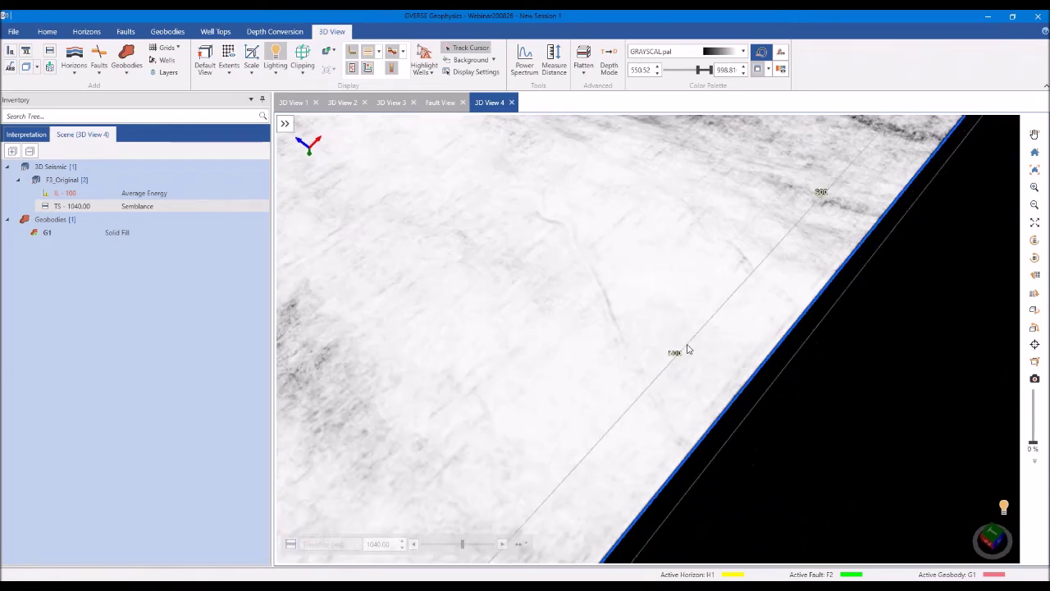
{"action": "left_click", "coordinate": [167, 31]}
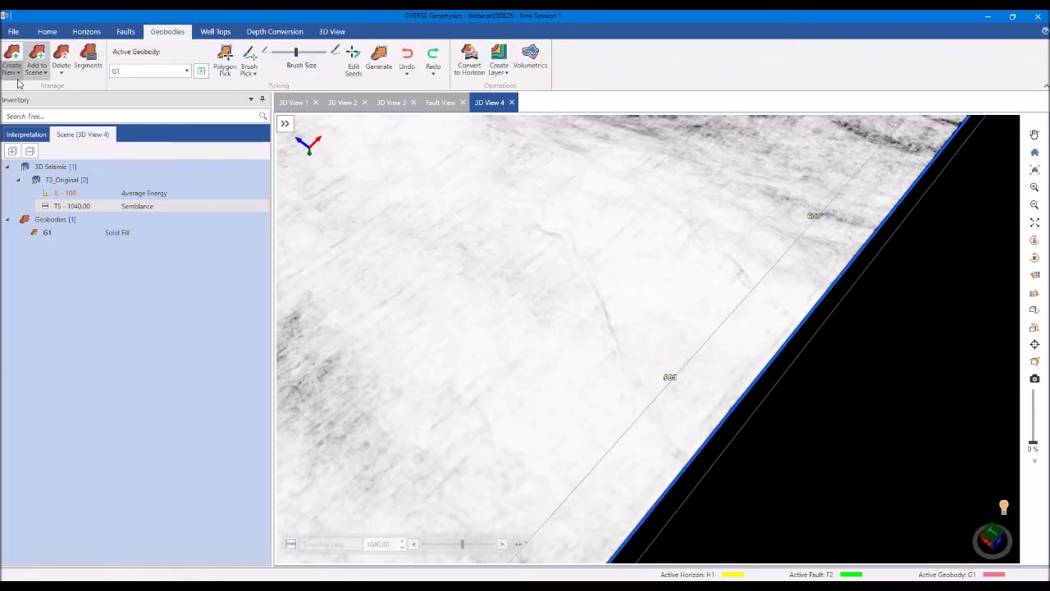
{"action": "left_click", "coordinate": [13, 64]}
{"action": "left_click", "coordinate": [109, 92]}
{"action": "type", "text": "CHAN"}
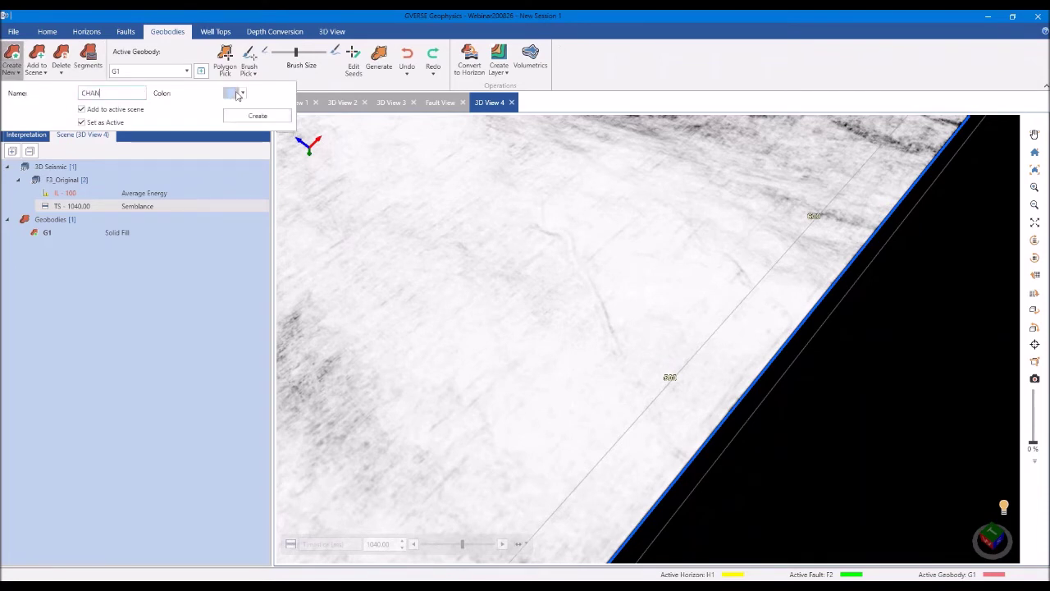
{"action": "left_click", "coordinate": [237, 93]}
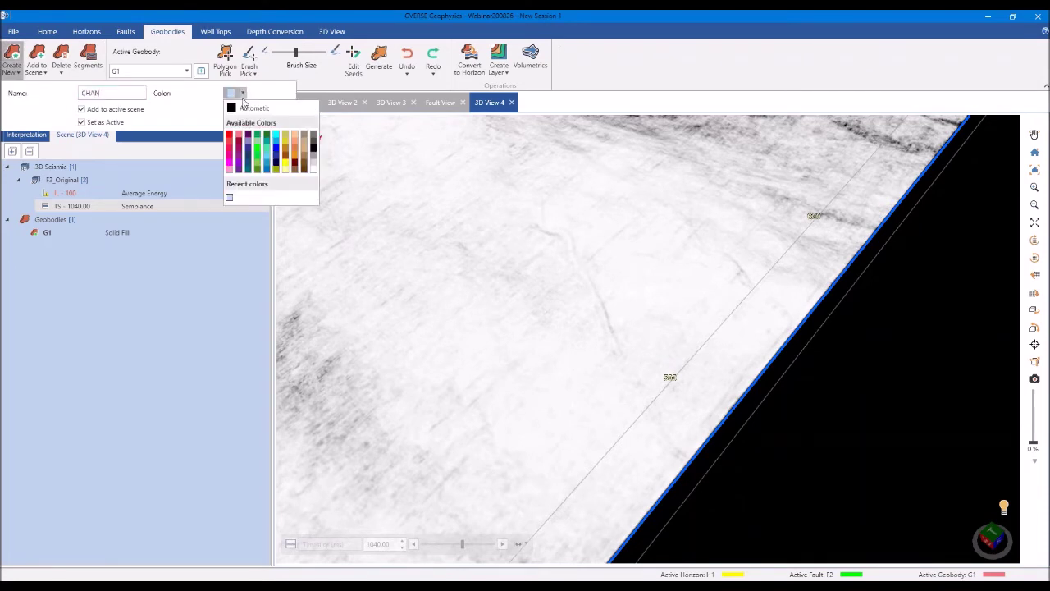
{"action": "left_click", "coordinate": [284, 164]}
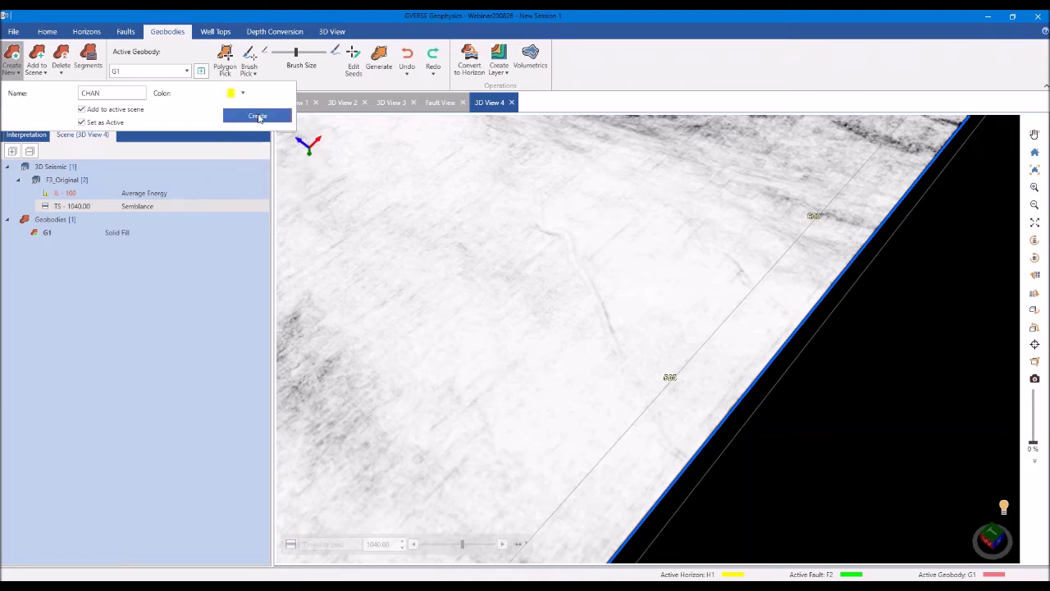
{"action": "left_click", "coordinate": [246, 114]}
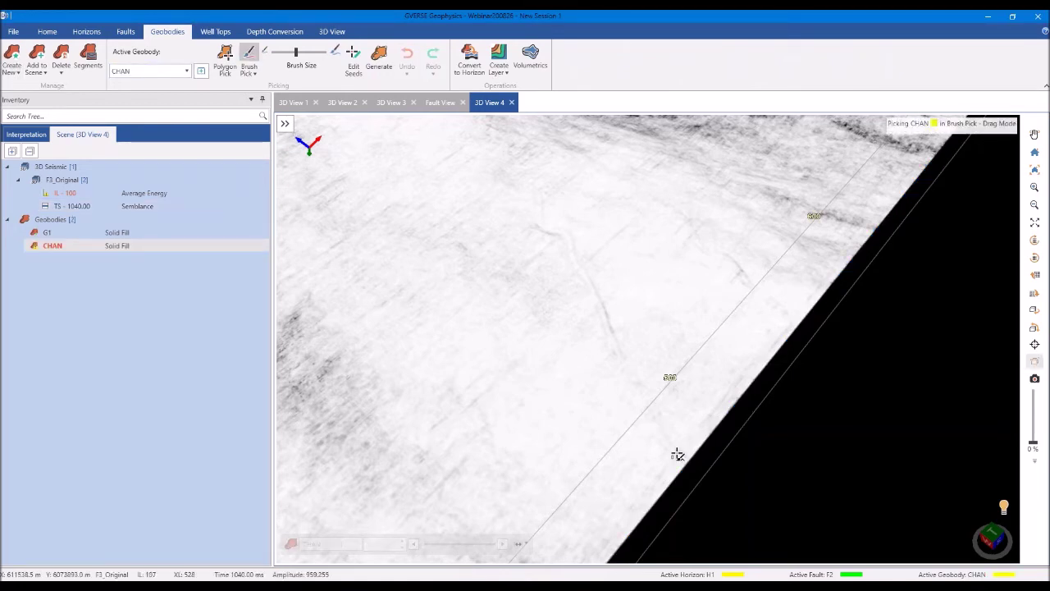
Brush-pick CHAN along the longer channel on the 1040 ms timeslice, and edit its seeds to a smaller brush size
{"action": "mouse_move", "coordinate": [679, 458]}
{"action": "left_mouse_down"}
{"action": "mouse_move", "coordinate": [544, 230]}
{"action": "mouse_move", "coordinate": [539, 187]}
{"action": "left_mouse_up"}
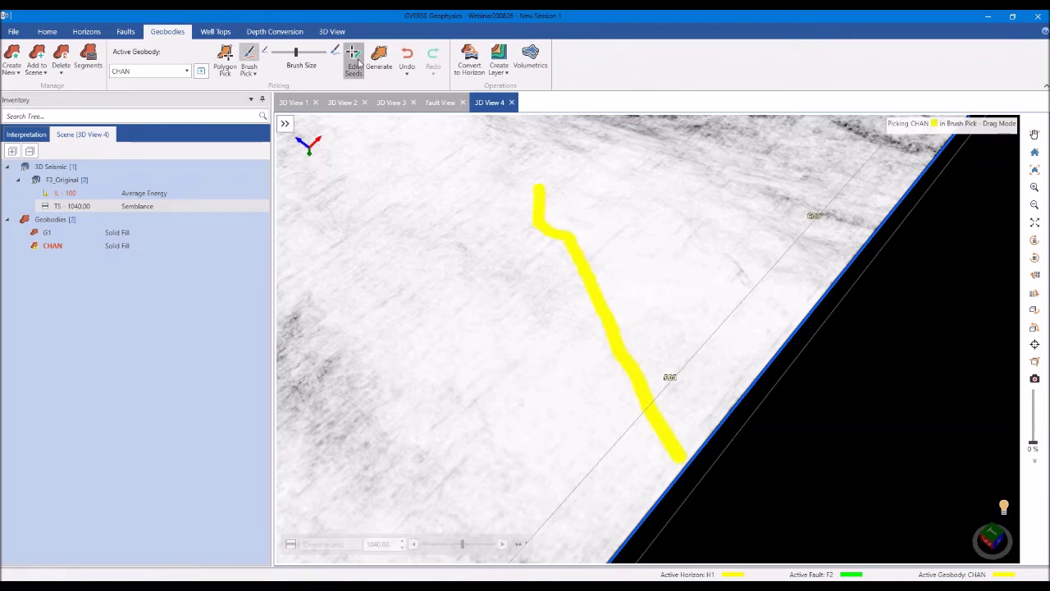
{"action": "left_click", "coordinate": [353, 59]}
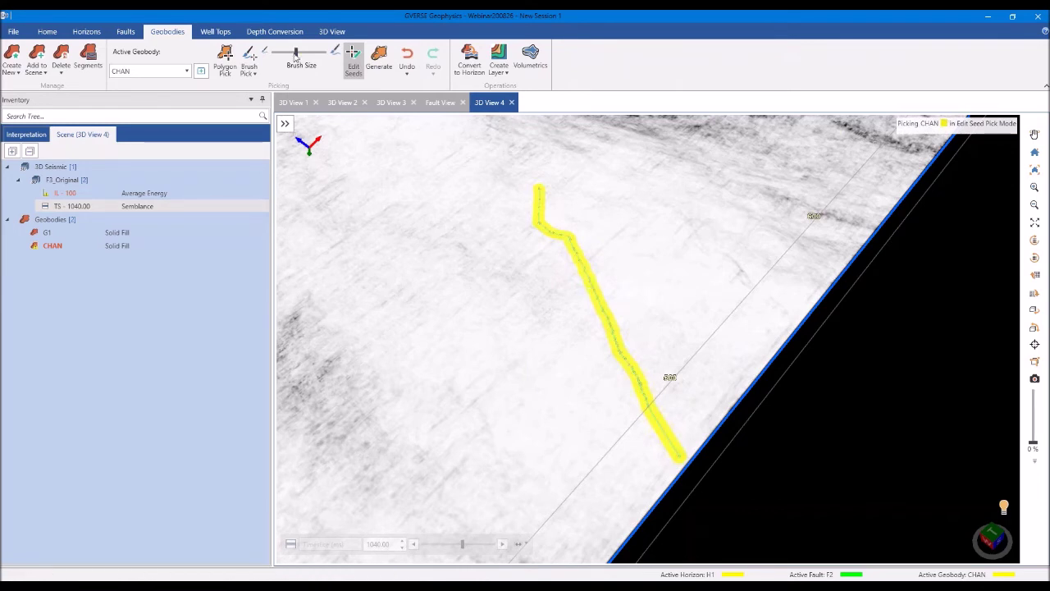
{"action": "left_click_drag", "start_coordinate": [295, 54], "coordinate": [285, 54]}
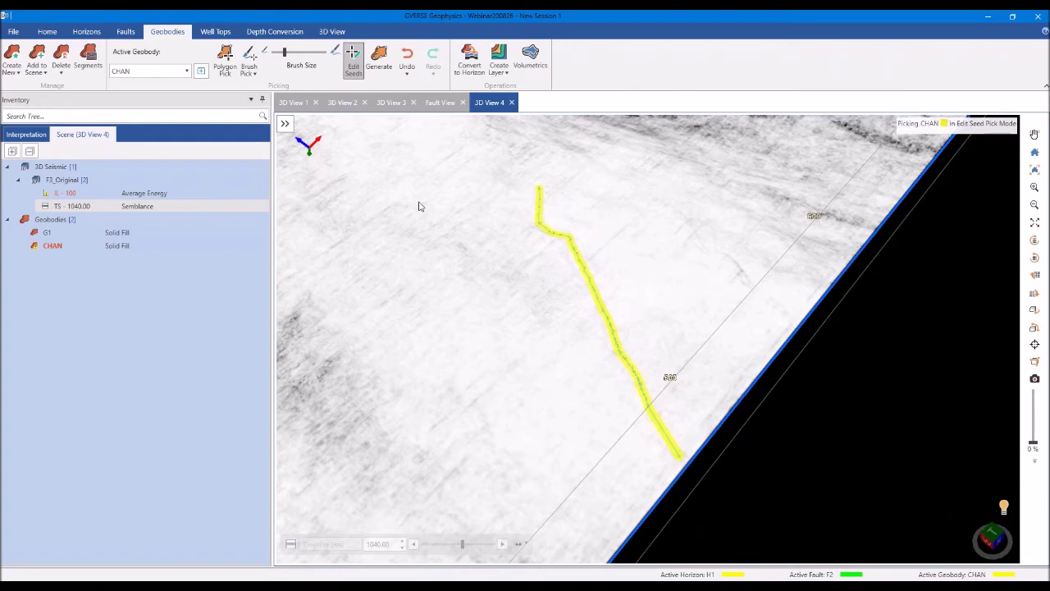
{"action": "key", "text": "Escape"}
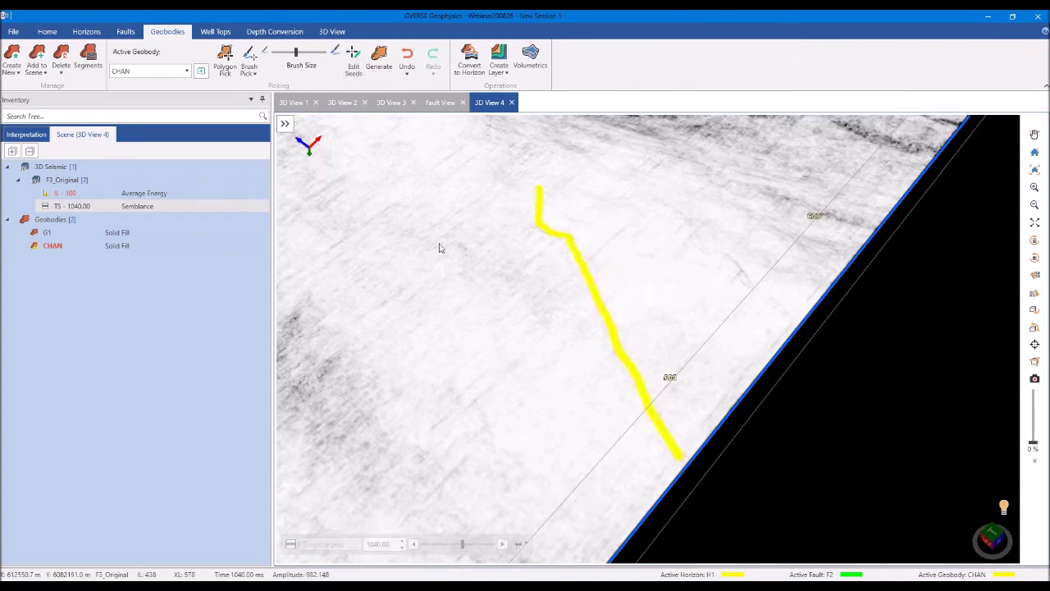
Brush-pick CHAN along the second channel, nearer the G1 side, on the 1040 ms Semblance timeslice
{"action": "left_click_drag", "start_coordinate": [440, 248], "coordinate": [406, 267]}
{"action": "left_click", "coordinate": [248, 58]}
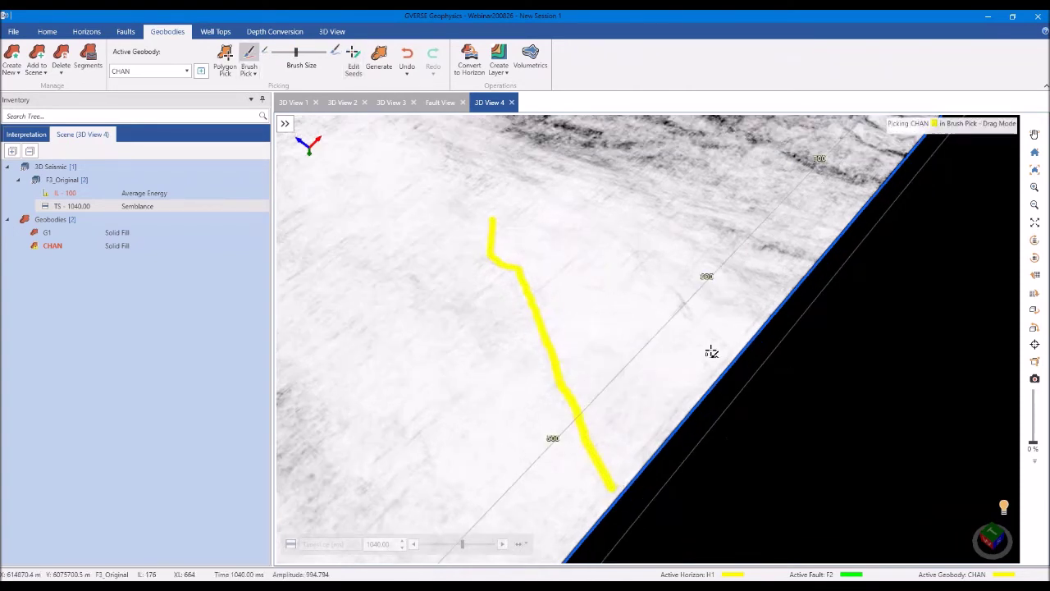
{"action": "left_click_drag", "start_coordinate": [720, 347], "coordinate": [598, 230]}
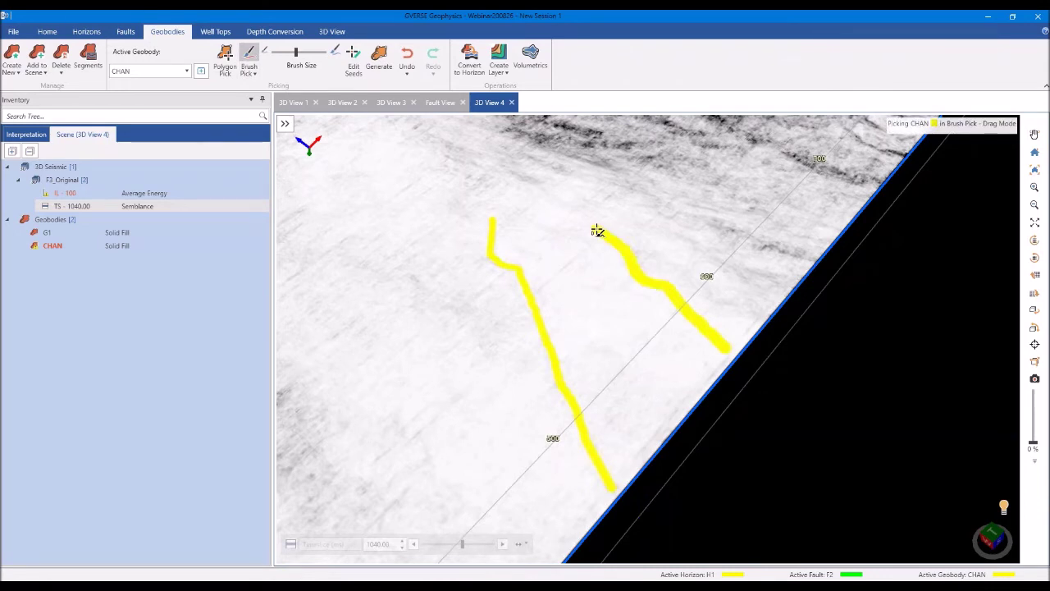
Brush-pick CHAN along both channels on the 1030 ms and 1020 ms Semblance timeslices
{"action": "left_click", "coordinate": [413, 545]}
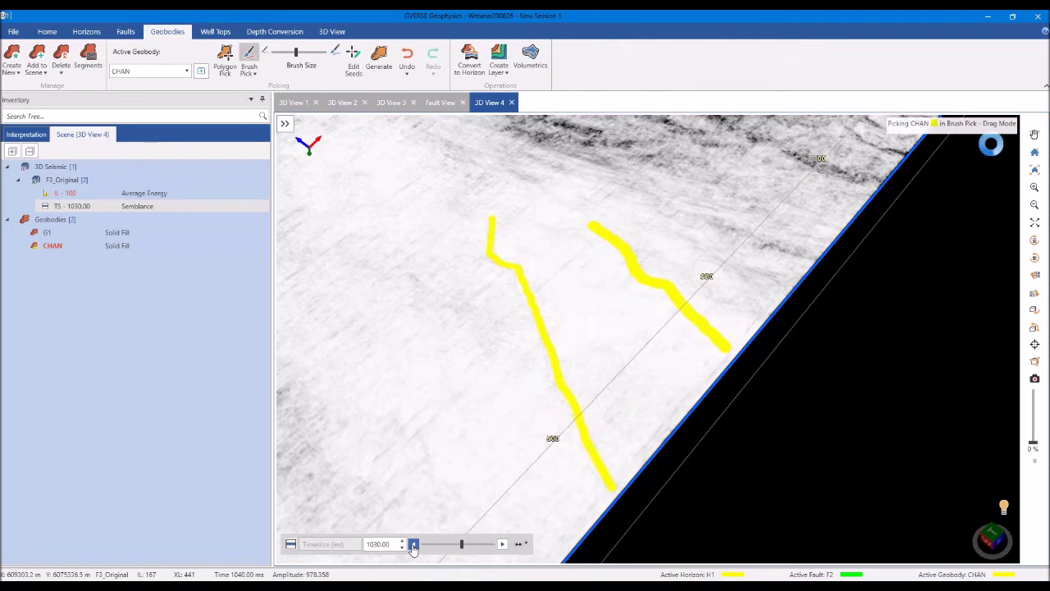
{"action": "left_click_drag", "start_coordinate": [489, 213], "coordinate": [560, 379]}
{"action": "left_click_drag", "start_coordinate": [590, 220], "coordinate": [726, 339]}
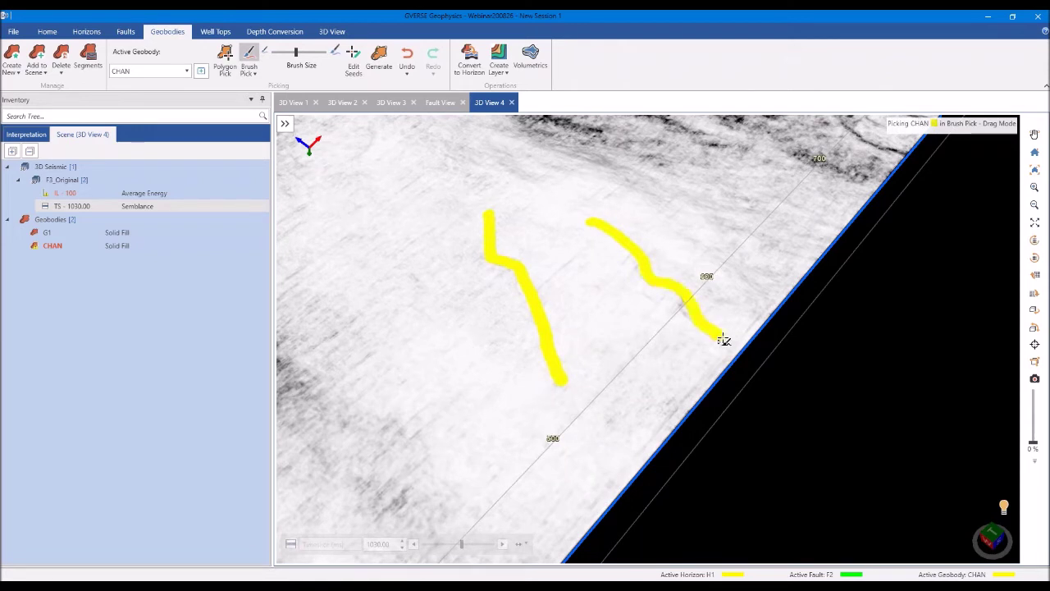
{"action": "left_click", "coordinate": [415, 544]}
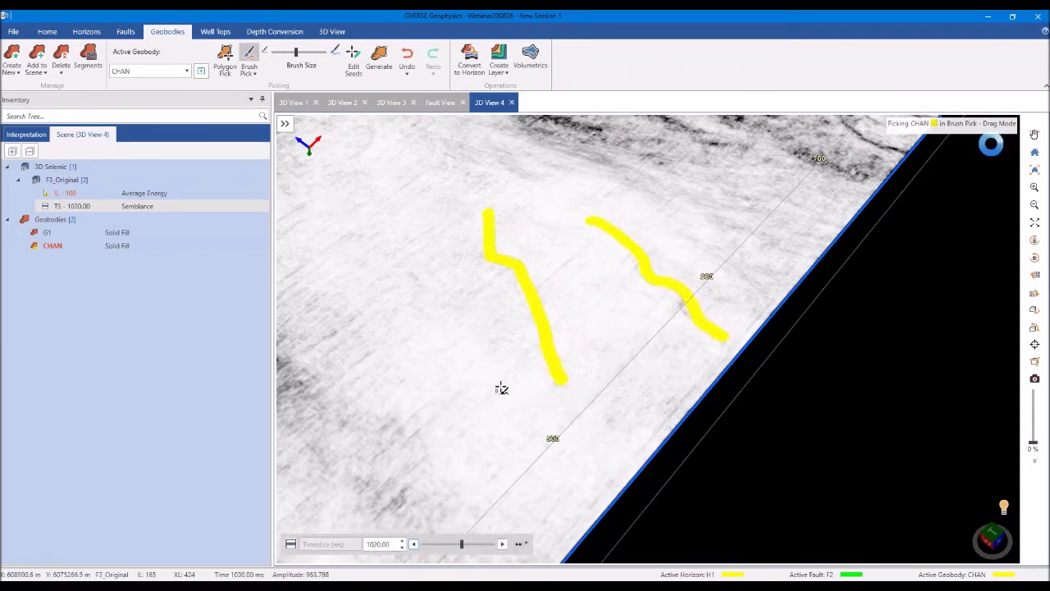
{"action": "left_click_drag", "start_coordinate": [487, 184], "coordinate": [558, 355]}
{"action": "left_click_drag", "start_coordinate": [590, 208], "coordinate": [696, 321]}
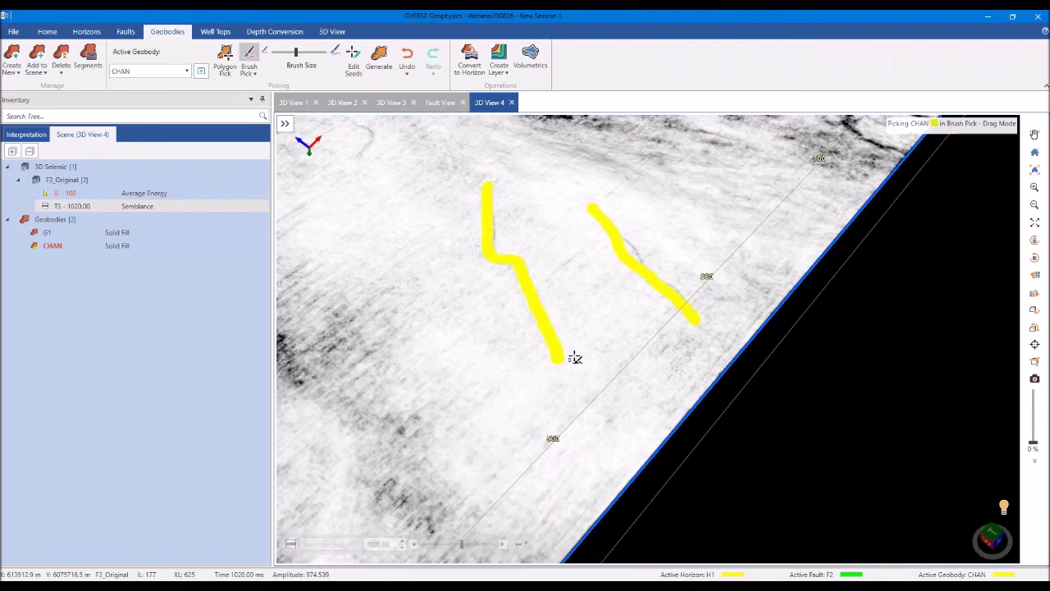
Brush-pick CHAN along both channels on the 1010 ms and 1000 ms timeslices, including the second channel's forked branch
{"action": "key", "text": "Left"}
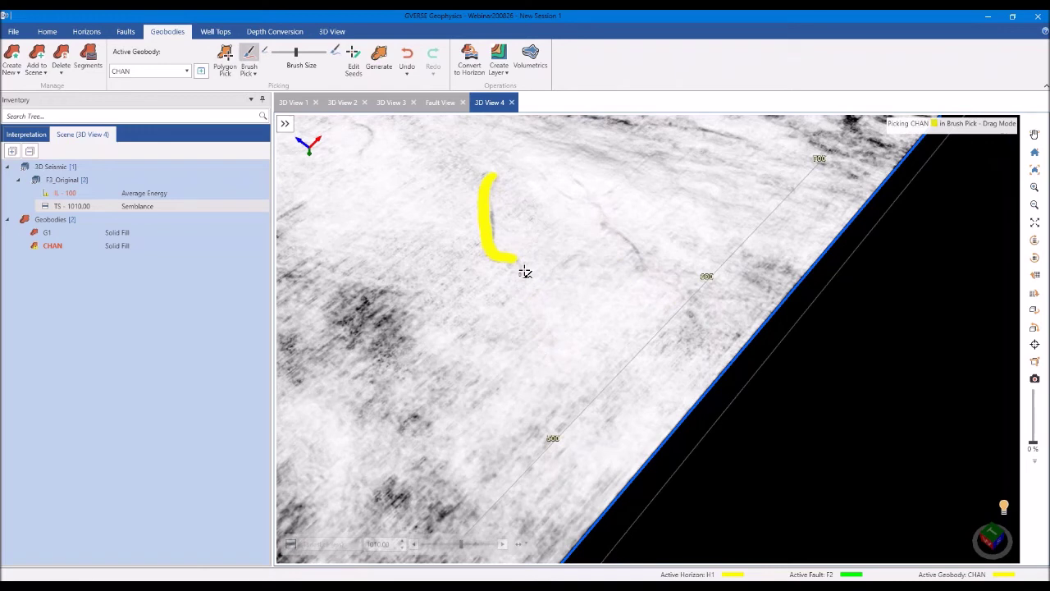
{"action": "left_click_drag", "start_coordinate": [530, 169], "coordinate": [601, 212]}
{"action": "left_click_drag", "start_coordinate": [579, 172], "coordinate": [680, 301]}
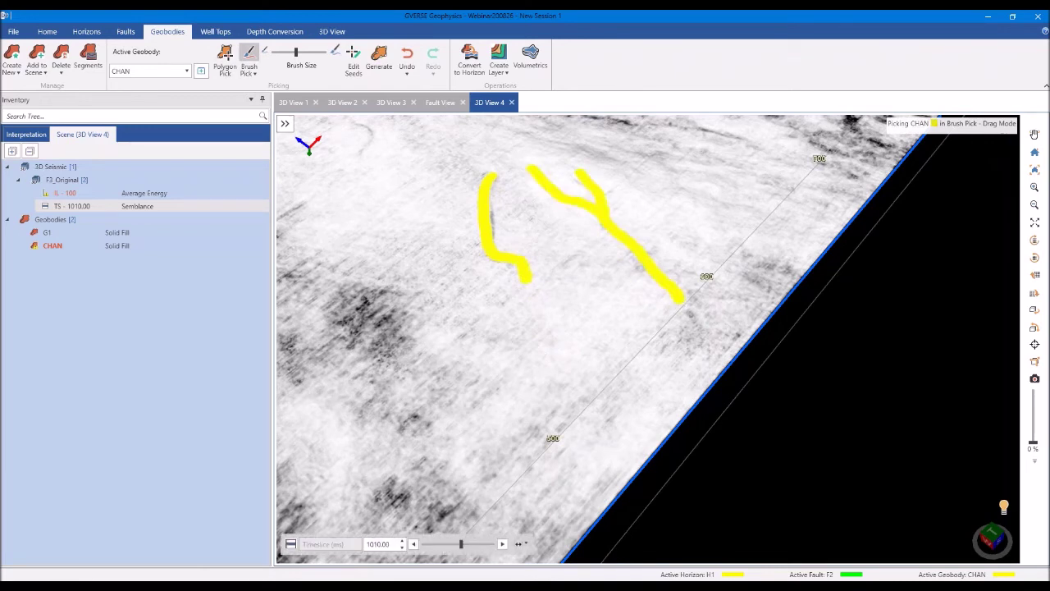
{"action": "left_click", "coordinate": [413, 544]}
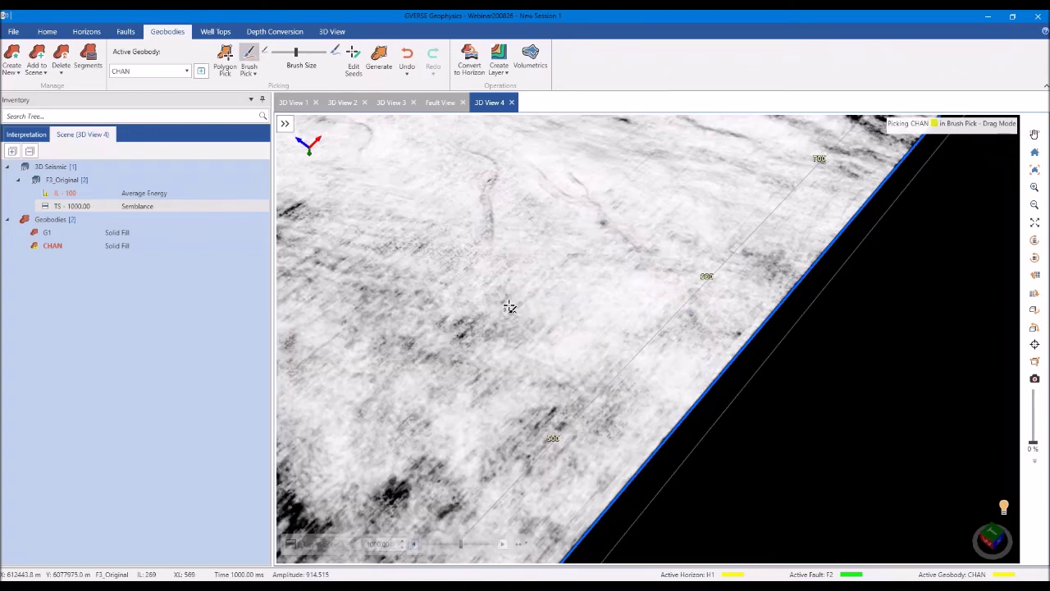
{"action": "mouse_move", "coordinate": [428, 133]}
{"action": "left_mouse_down"}
{"action": "mouse_move", "coordinate": [482, 198]}
{"action": "mouse_move", "coordinate": [484, 237]}
{"action": "left_mouse_up"}
{"action": "left_click_drag", "start_coordinate": [525, 159], "coordinate": [654, 258]}
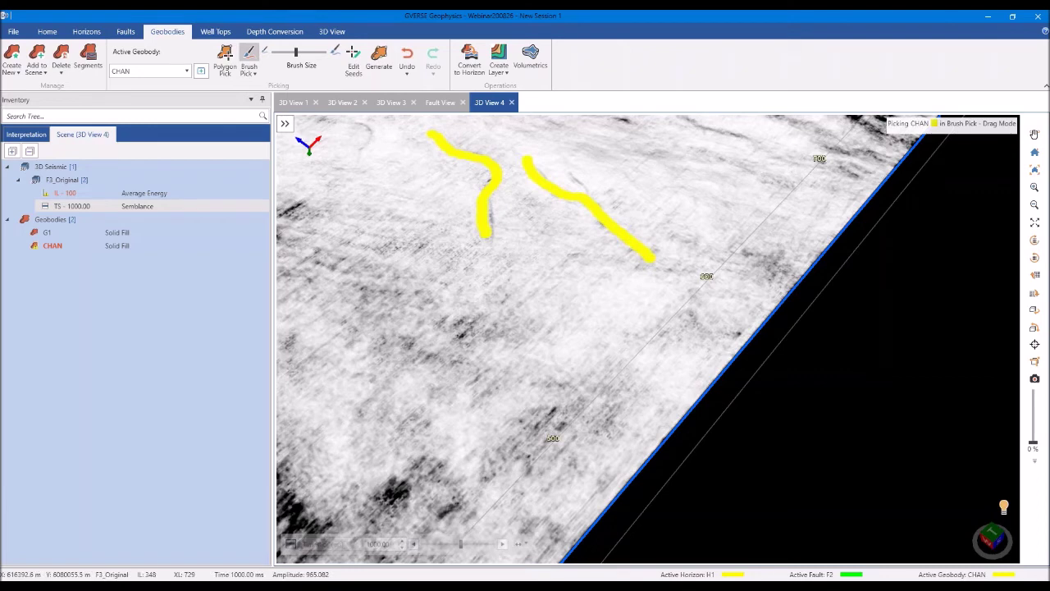
{"action": "left_click_drag", "start_coordinate": [561, 159], "coordinate": [587, 193]}
{"action": "left_click_drag", "start_coordinate": [496, 355], "coordinate": [520, 330]}
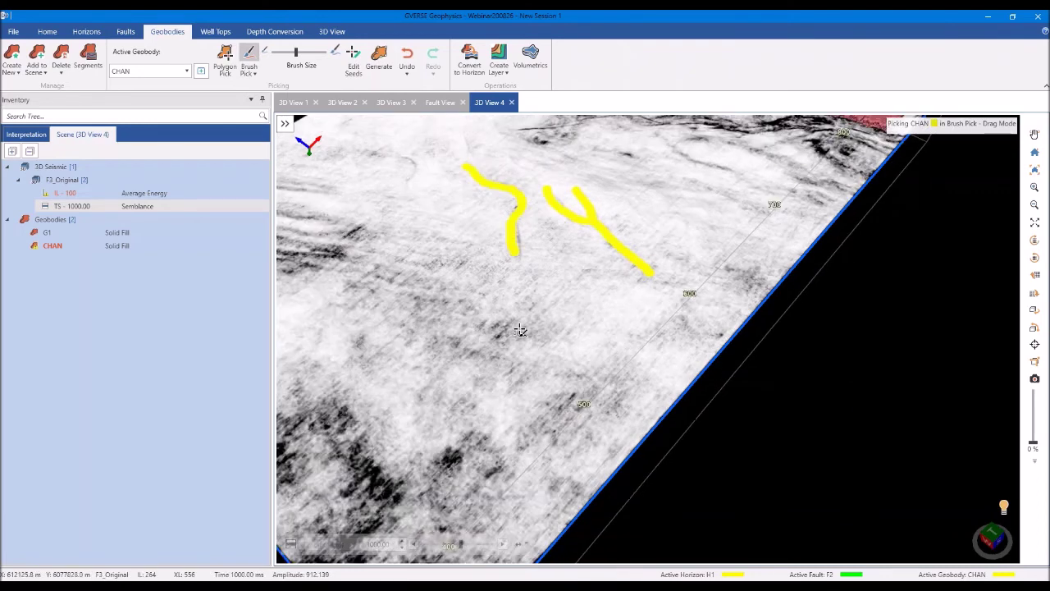
Generate CHAN with the Interpolate method over the 3D Survey extents, using the Semblance version and Timeslice picks
{"action": "left_click", "coordinate": [379, 57]}
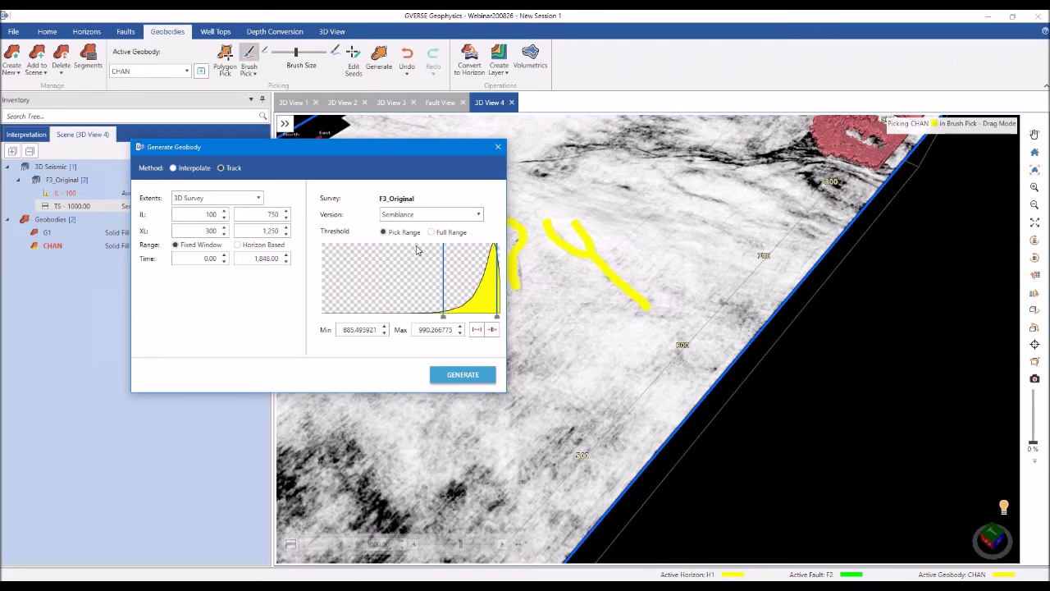
{"action": "left_click", "coordinate": [183, 167]}
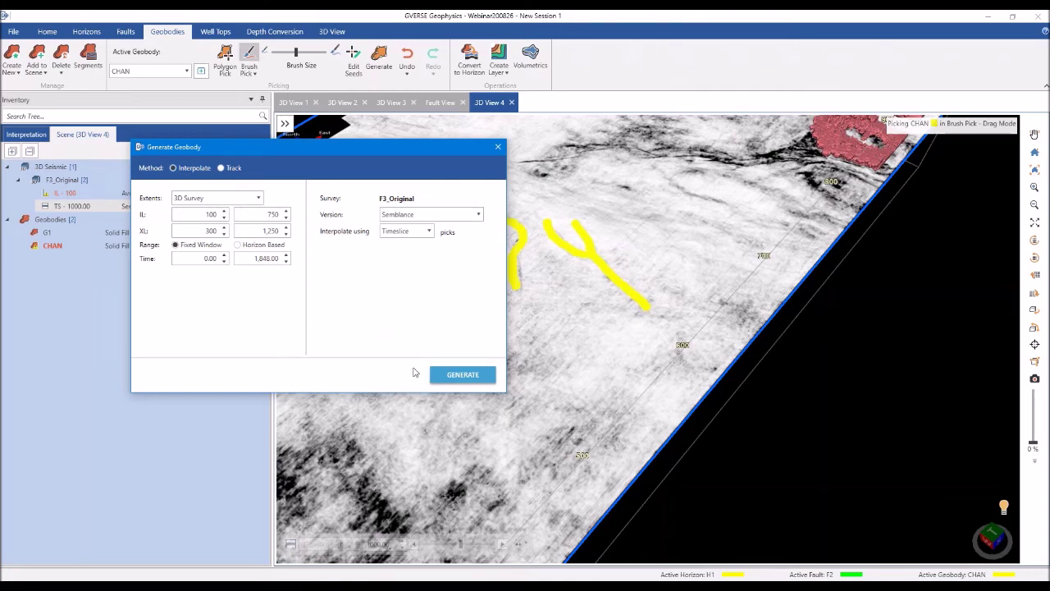
{"action": "left_click", "coordinate": [435, 375]}
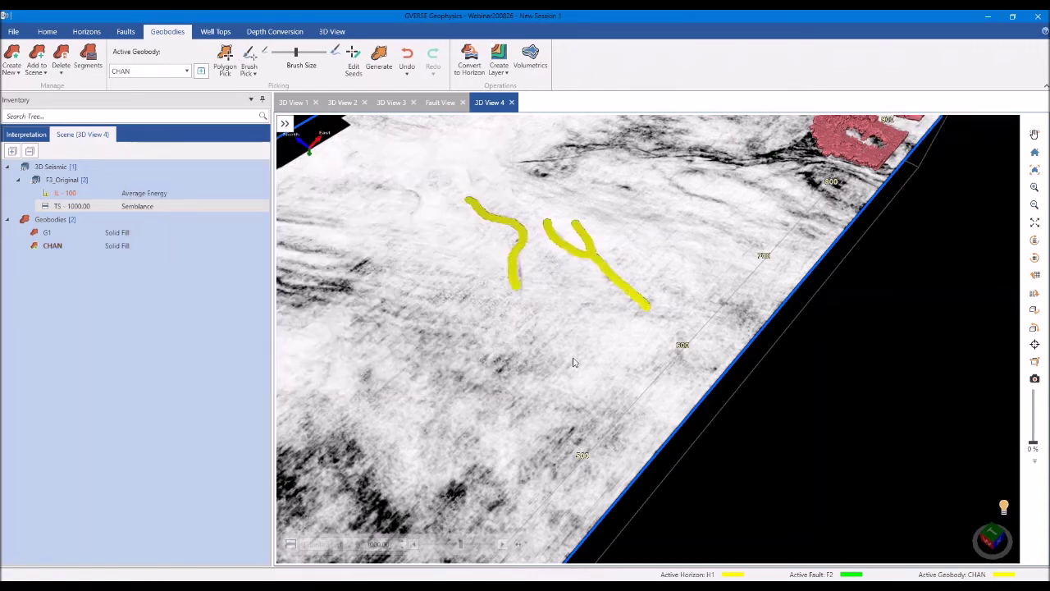
Hide the 1000 ms Semblance timeslice to expose the interpolated CHAN geobody
{"action": "right_click", "coordinate": [547, 320]}
{"action": "left_click", "coordinate": [575, 388]}
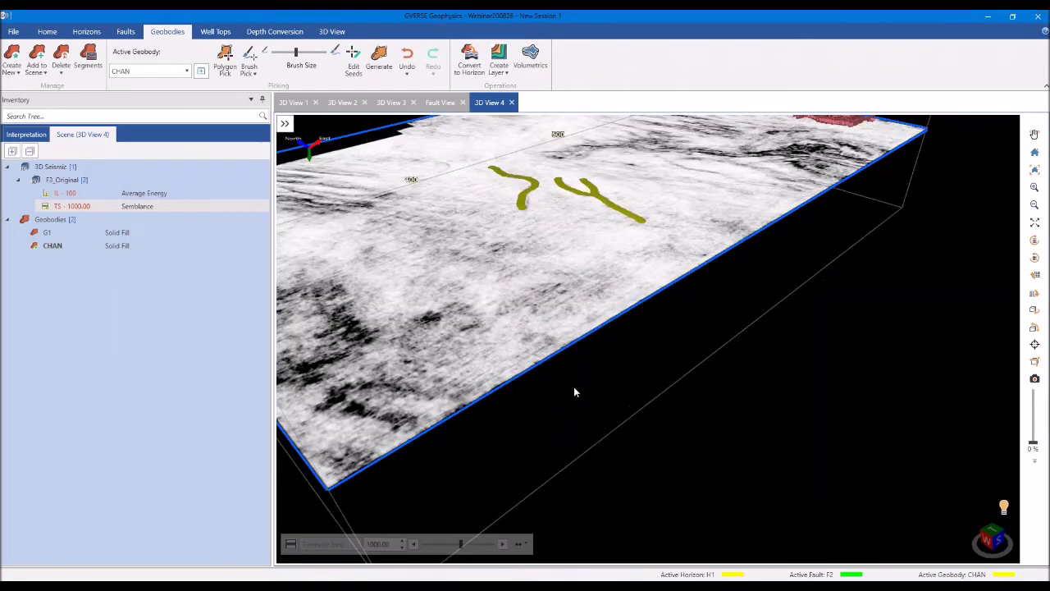
{"action": "left_click_drag", "start_coordinate": [561, 315], "coordinate": [672, 344]}
{"action": "scroll", "coordinate": [662, 330], "scroll_direction": "up", "scroll_amount": 5}
{"action": "scroll", "coordinate": [655, 271], "scroll_direction": "down", "scroll_amount": 5}
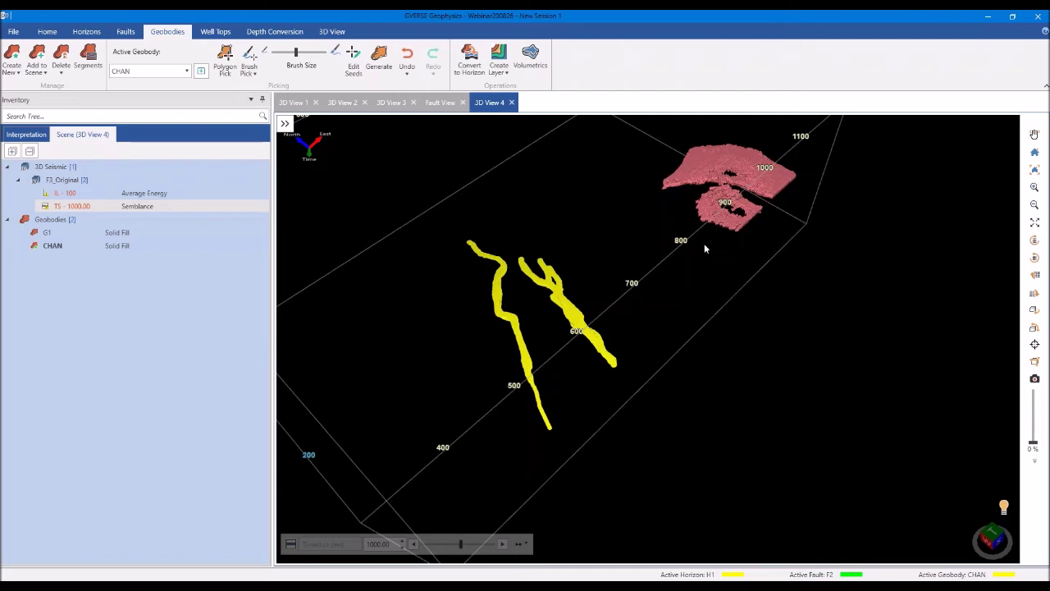
Compare the CHAN and G1 geobodies in the 3D scene, selecting each in turn
{"action": "left_click_drag", "start_coordinate": [667, 289], "coordinate": [540, 300]}
{"action": "left_click", "coordinate": [540, 300]}
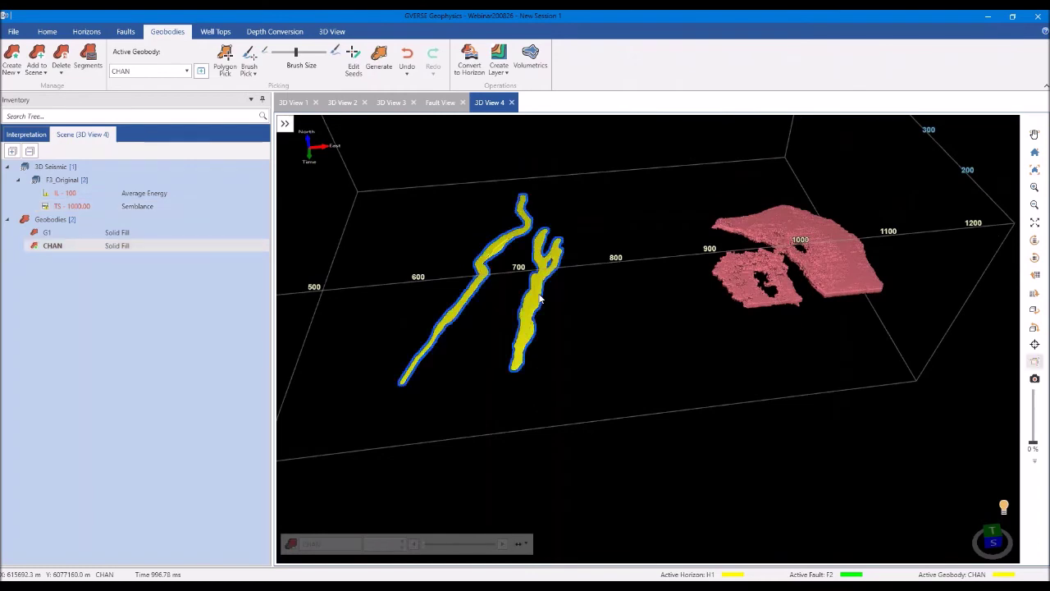
{"action": "left_click", "coordinate": [829, 282]}
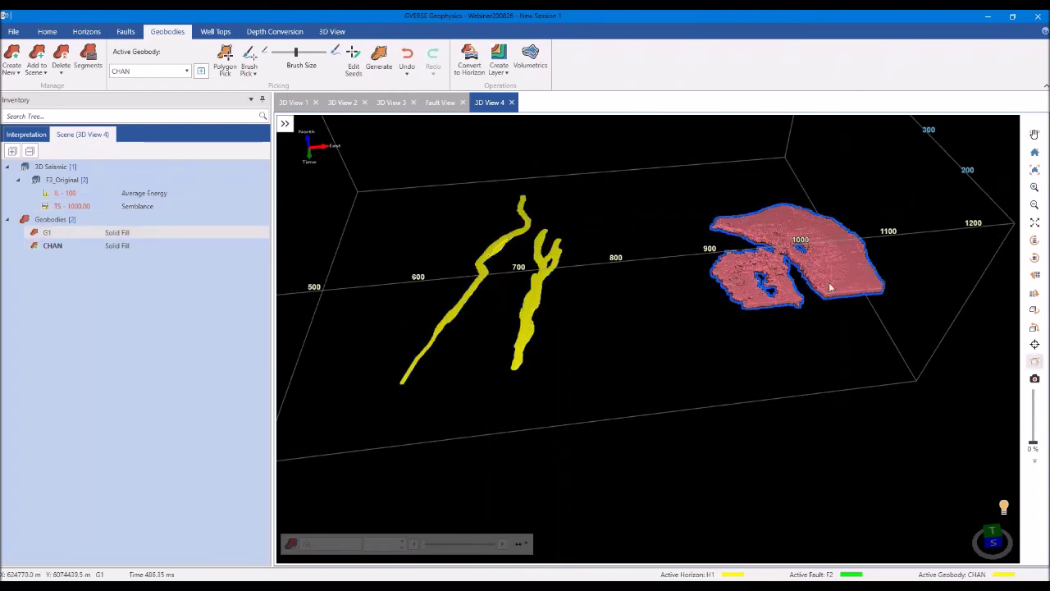
Copy the CHAN geobody from the 3D scene into a new map view
{"action": "right_click", "coordinate": [537, 308]}
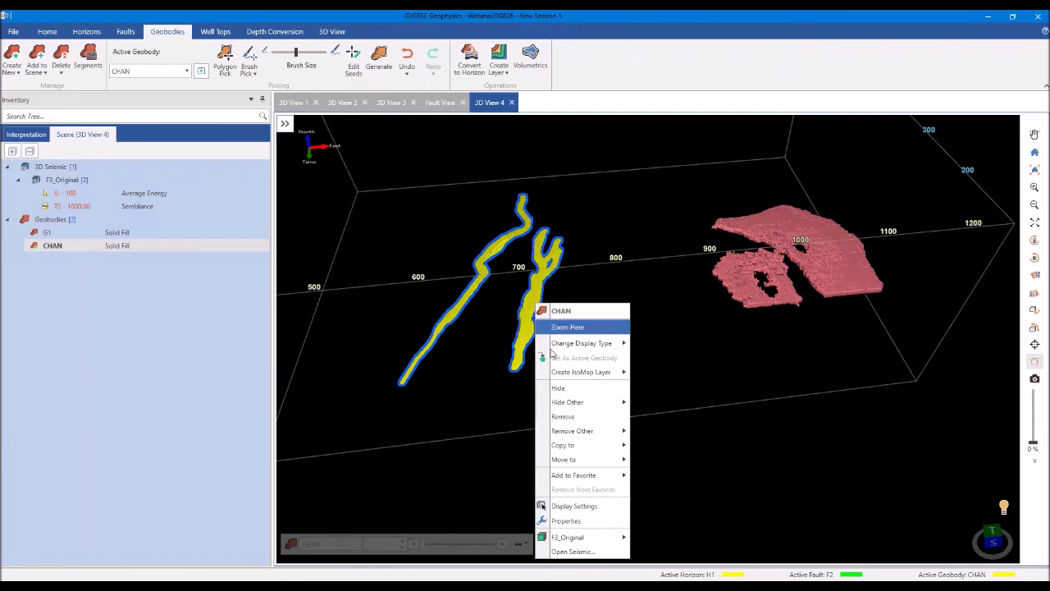
{"action": "mouse_move", "coordinate": [587, 445]}
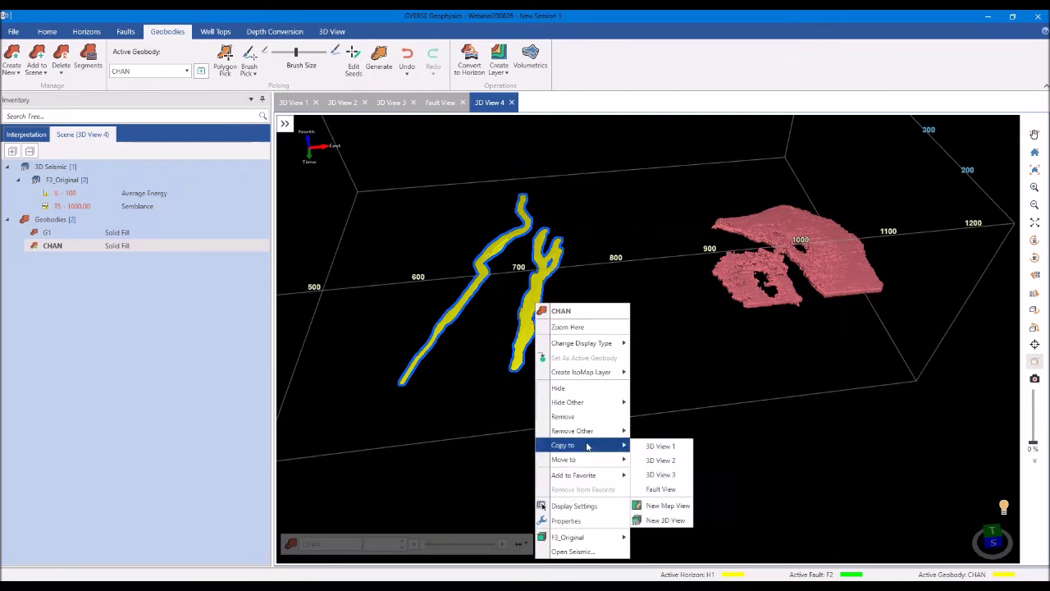
{"action": "left_click", "coordinate": [669, 506]}
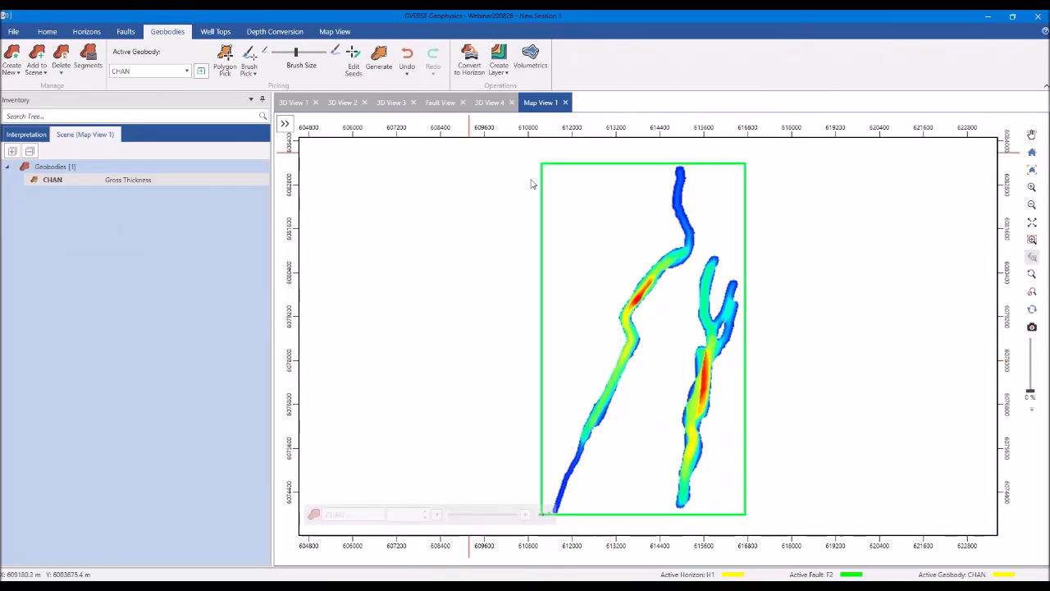
{"action": "scroll", "coordinate": [611, 345], "scroll_direction": "up", "scroll_amount": 3}
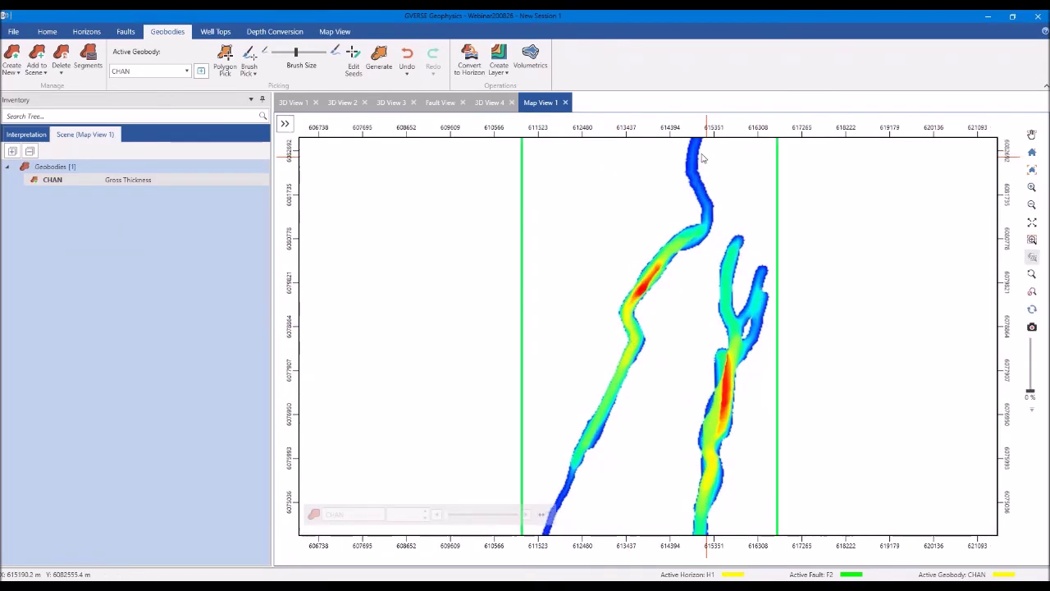
{"action": "scroll", "coordinate": [611, 410], "scroll_direction": "down", "scroll_amount": 2}
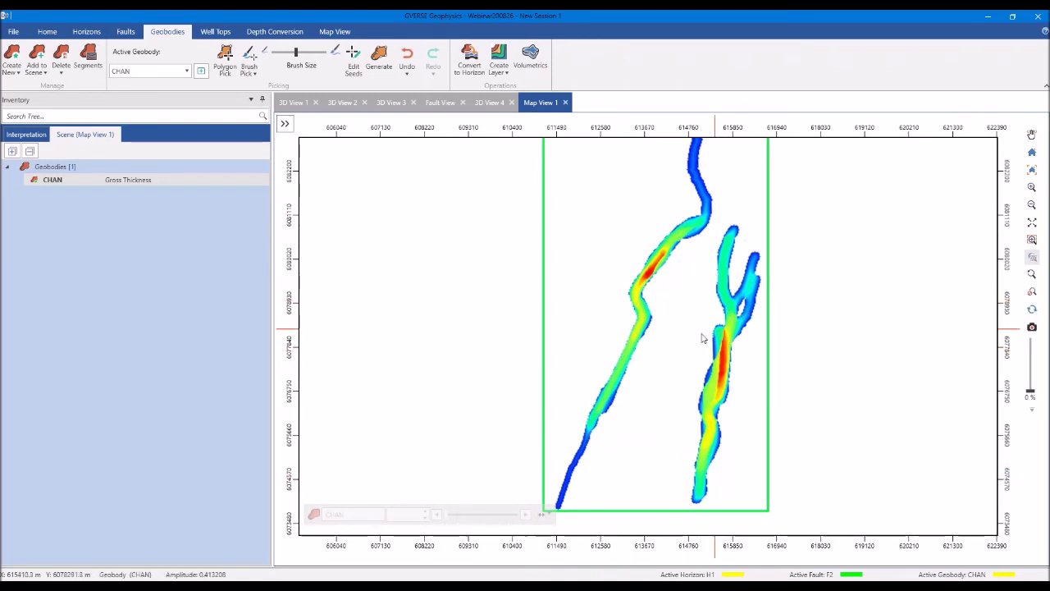
Change CHAN's map display to its Top surface and show the colour legend
{"action": "left_click", "coordinate": [128, 180]}
{"action": "left_click", "coordinate": [132, 206]}
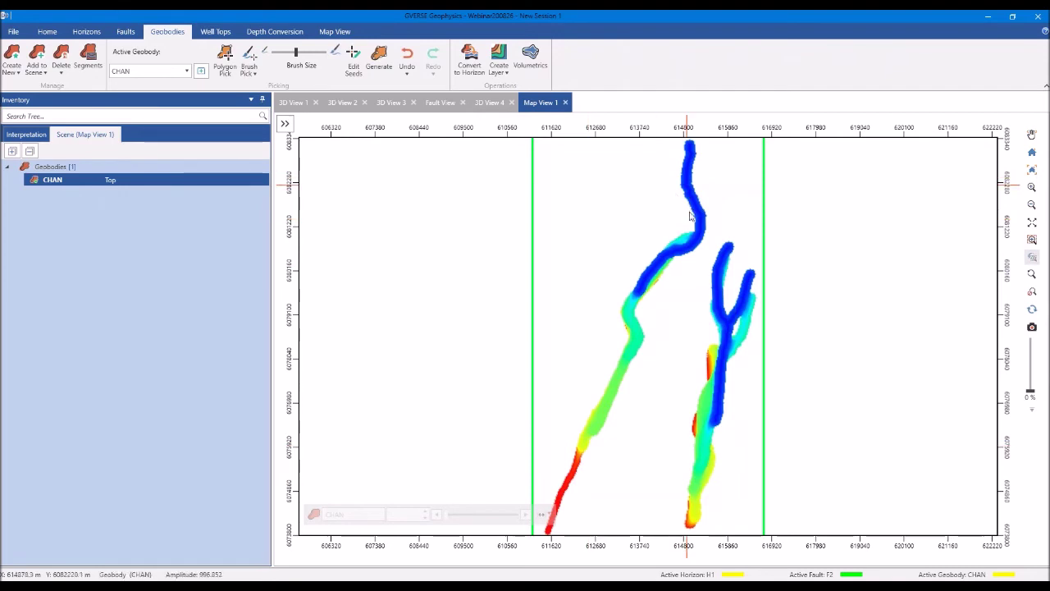
{"action": "left_click", "coordinate": [339, 31]}
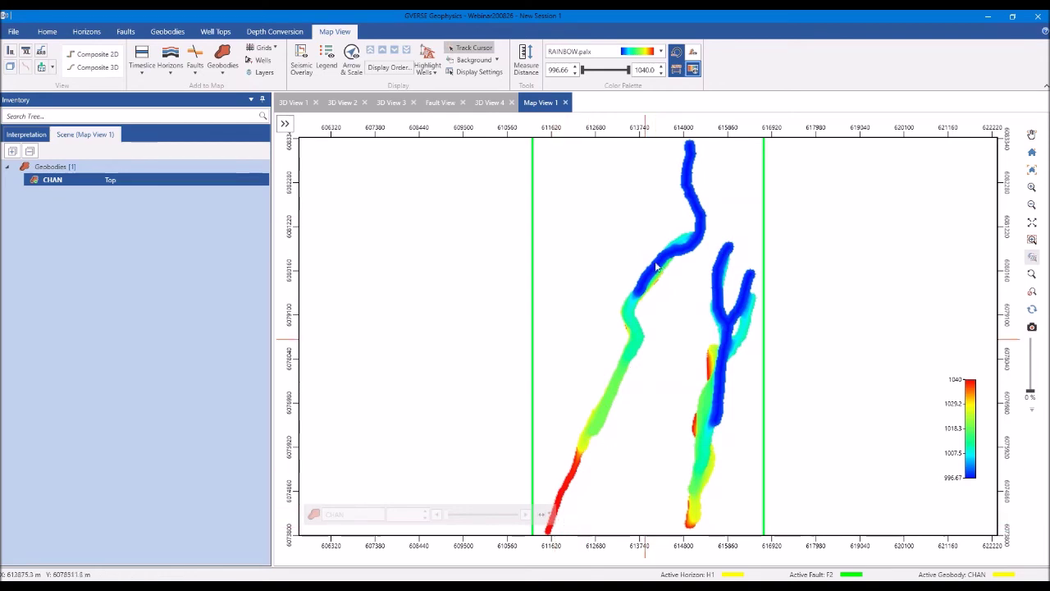
Compare CHAN's Base surface on the map with its Top surface, leaving Top displayed
{"action": "left_click", "coordinate": [168, 180]}
{"action": "left_click", "coordinate": [161, 219]}
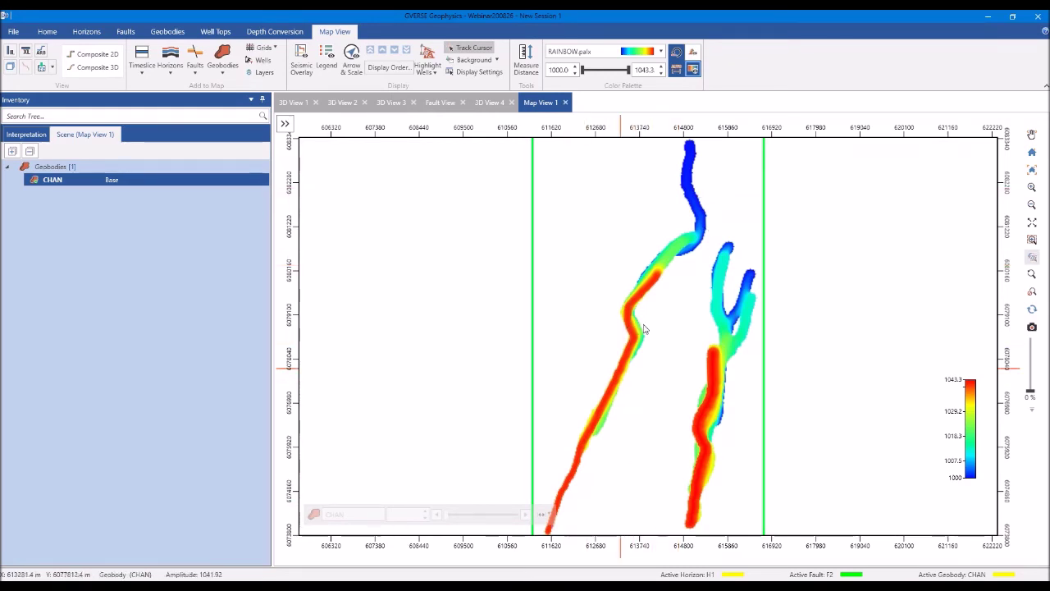
{"action": "left_click", "coordinate": [160, 180]}
{"action": "left_click", "coordinate": [157, 207]}
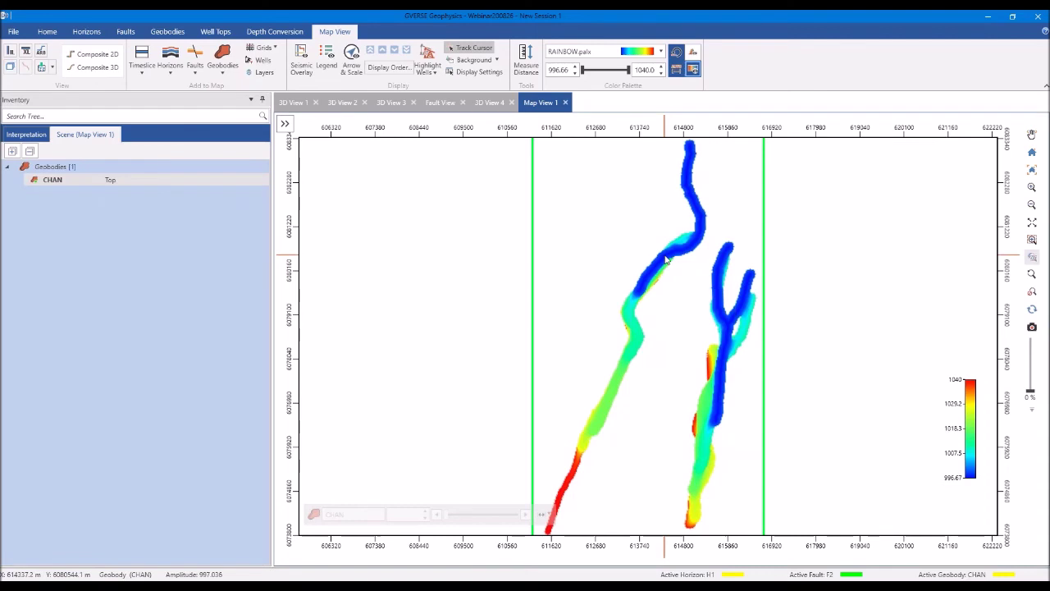
Review the IsoMap layer creation options for CHAN's Top surface, leaving without building the layer
{"action": "right_click", "coordinate": [664, 255]}
{"action": "left_click", "coordinate": [697, 328]}
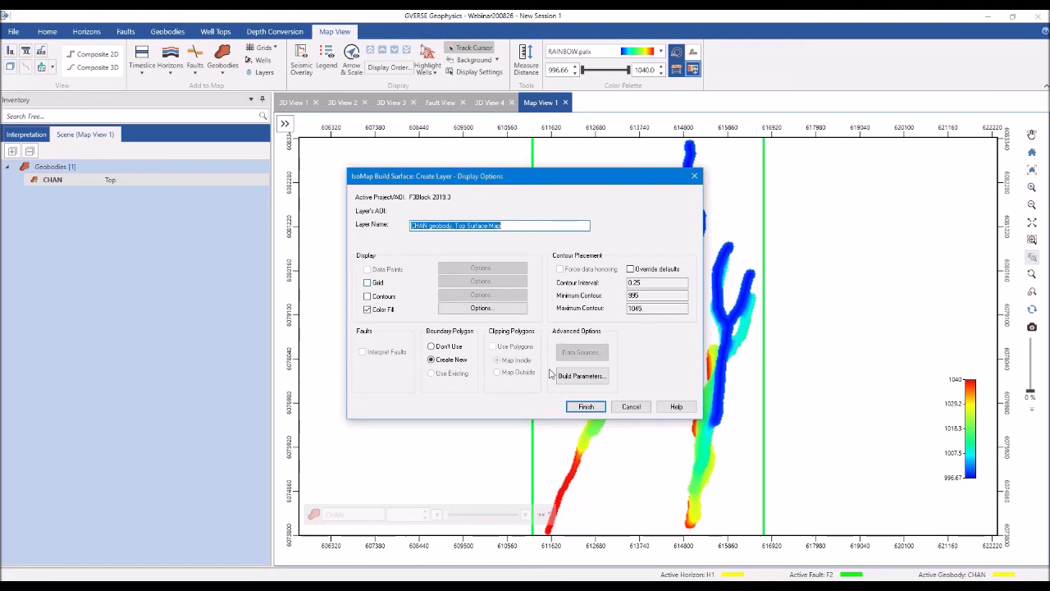
{"action": "left_click", "coordinate": [630, 407]}
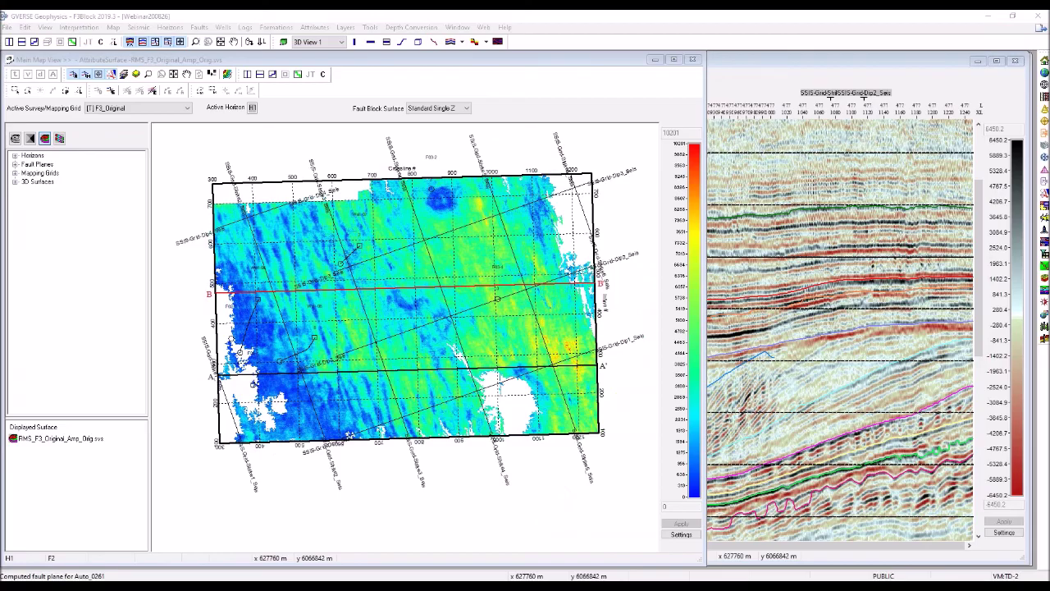
In the main F3Block project window, review the Attribute and Surface Calculator's Geobody analysis window and its available geobodies
{"action": "left_click", "coordinate": [312, 31]}
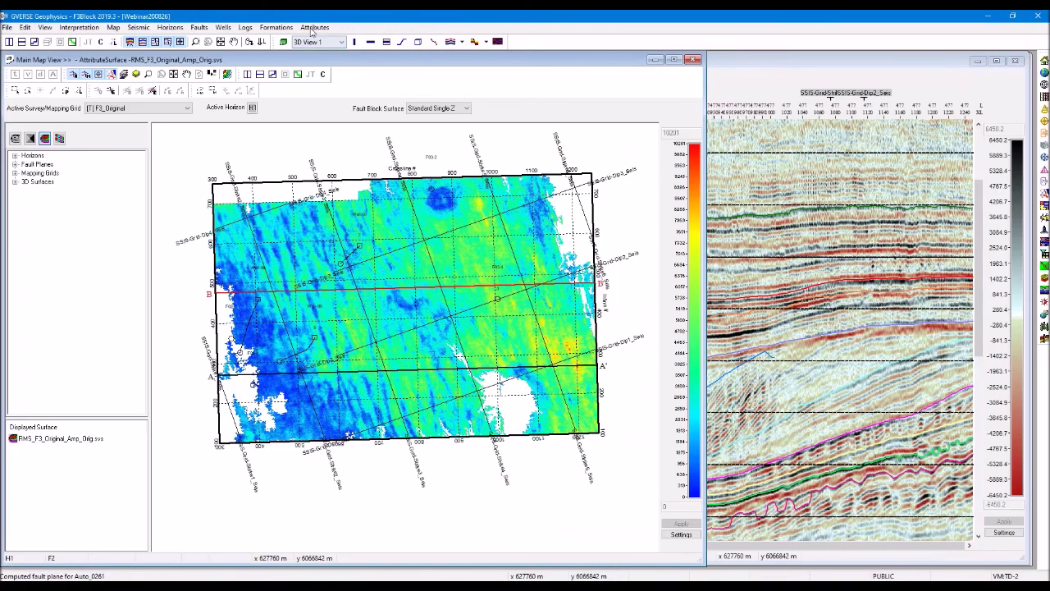
{"action": "left_click", "coordinate": [328, 40]}
{"action": "left_click", "coordinate": [487, 220]}
{"action": "left_click", "coordinate": [654, 200]}
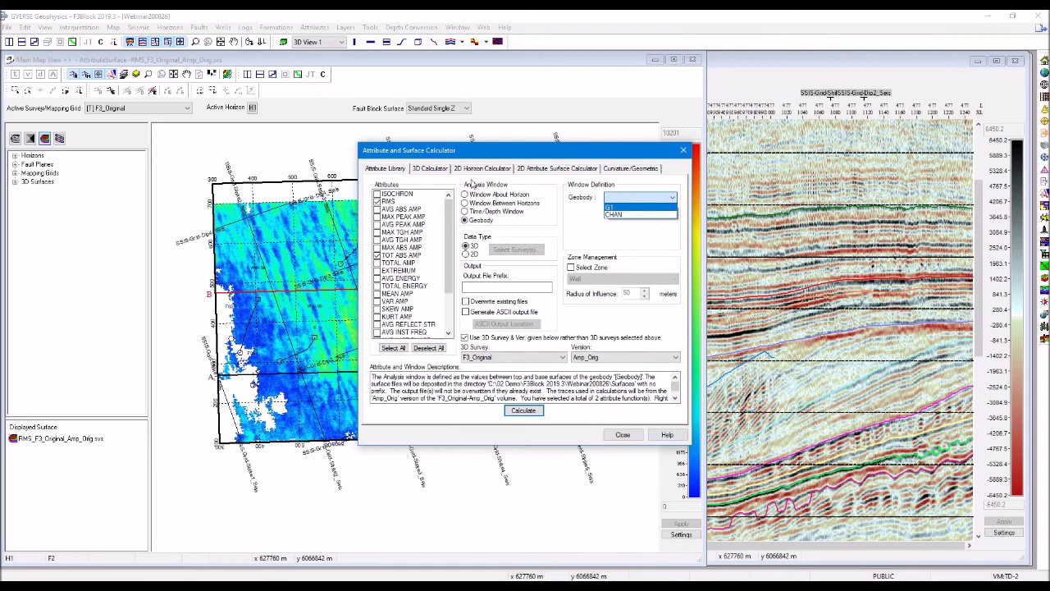
{"action": "left_click", "coordinate": [506, 168]}
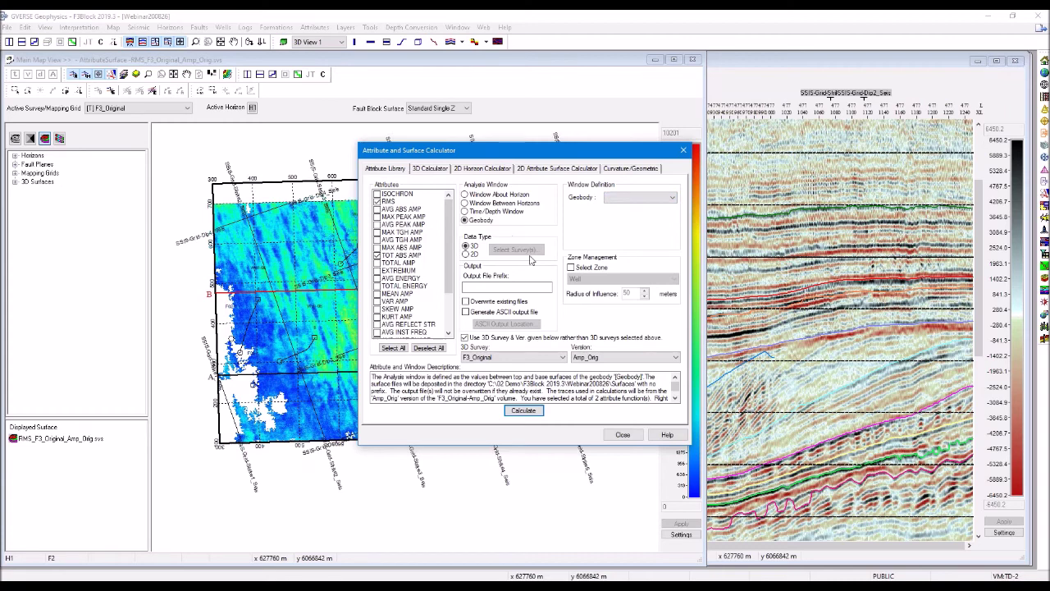
{"action": "left_click", "coordinate": [639, 437]}
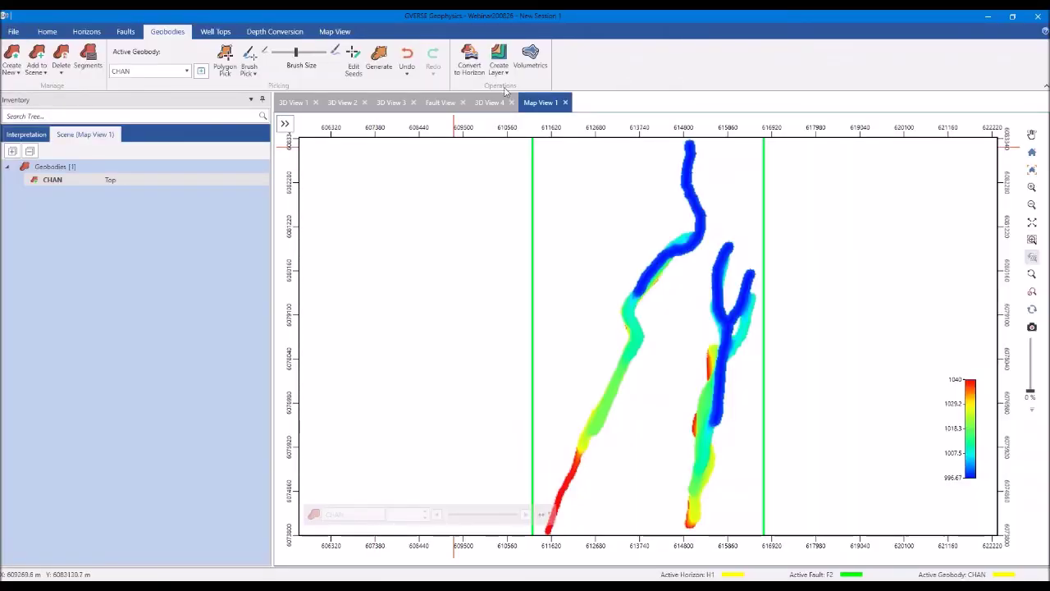
Calculate the volume of geobody CHAN using a constant velocity of 2500 m/s
{"action": "left_click", "coordinate": [530, 57]}
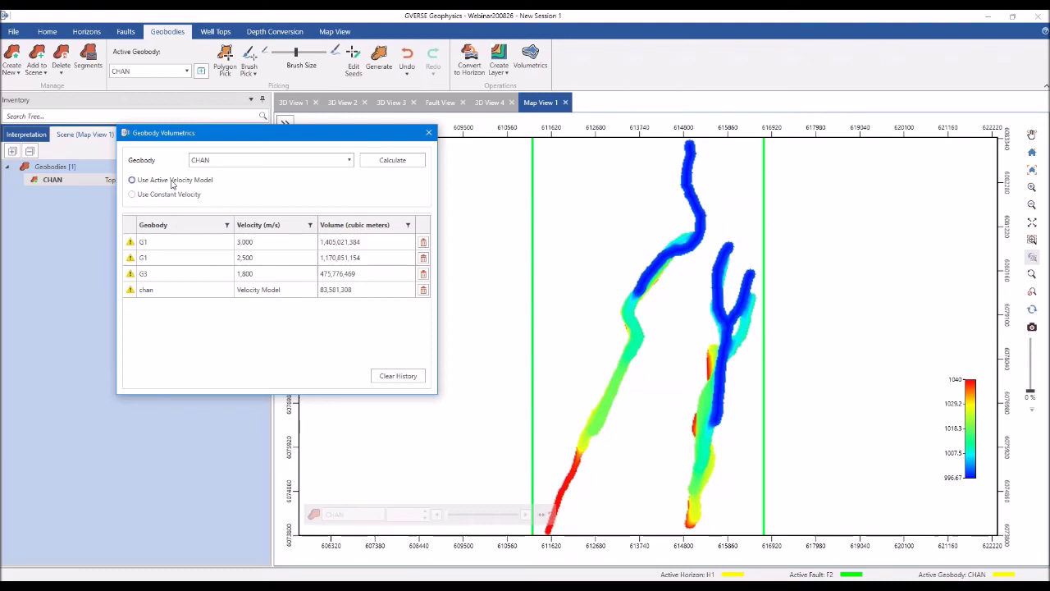
{"action": "left_click", "coordinate": [182, 195]}
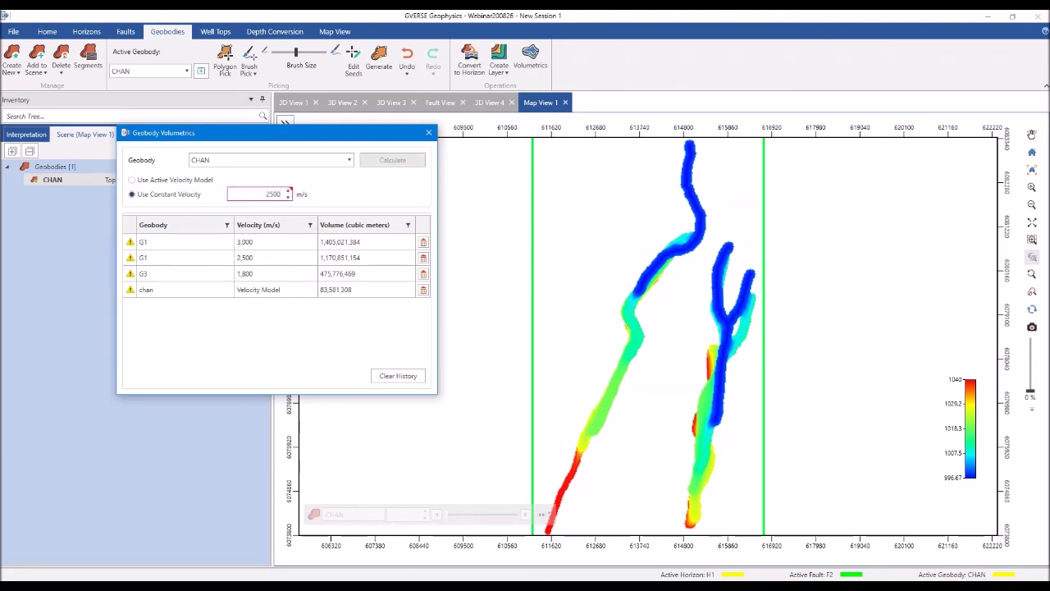
{"action": "key", "text": "Tab"}
{"action": "left_click", "coordinate": [392, 160]}
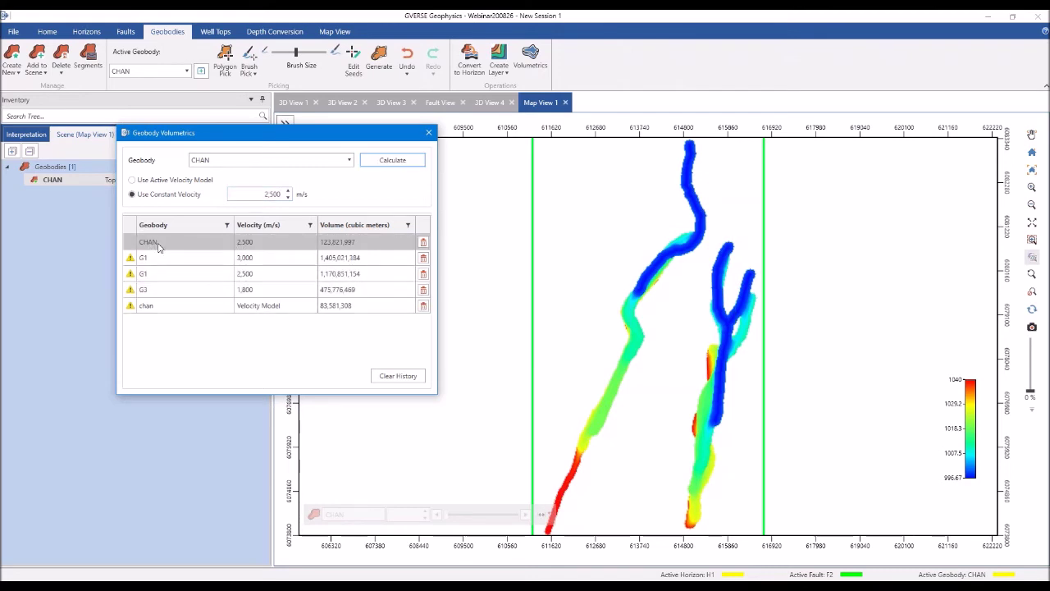
Calculate the volume of geobody G1 with the same 2500 m/s constant velocity
{"action": "left_click", "coordinate": [234, 161]}
{"action": "left_click", "coordinate": [235, 171]}
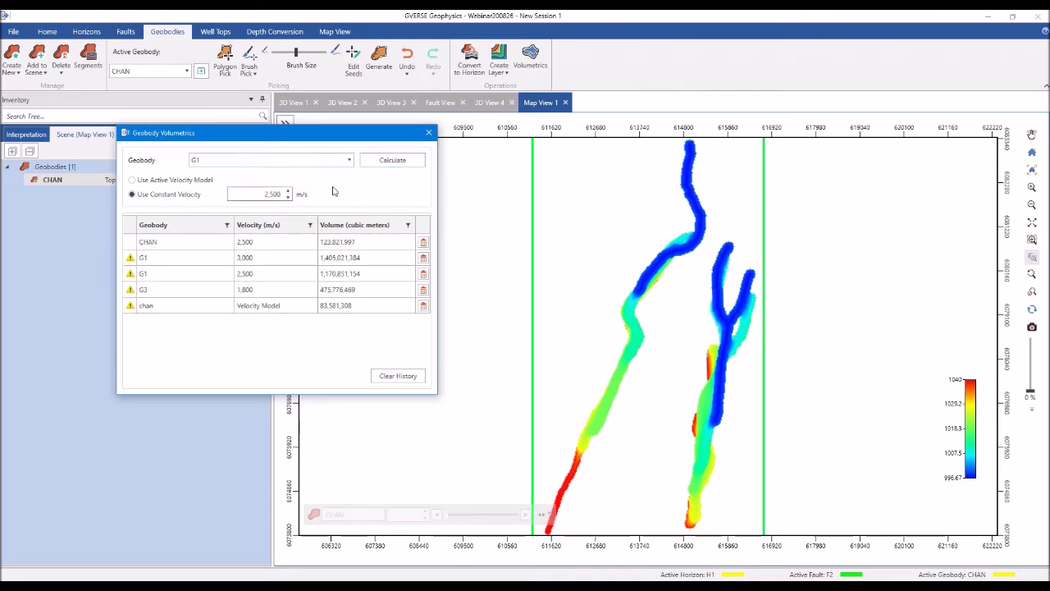
{"action": "left_click", "coordinate": [381, 165]}
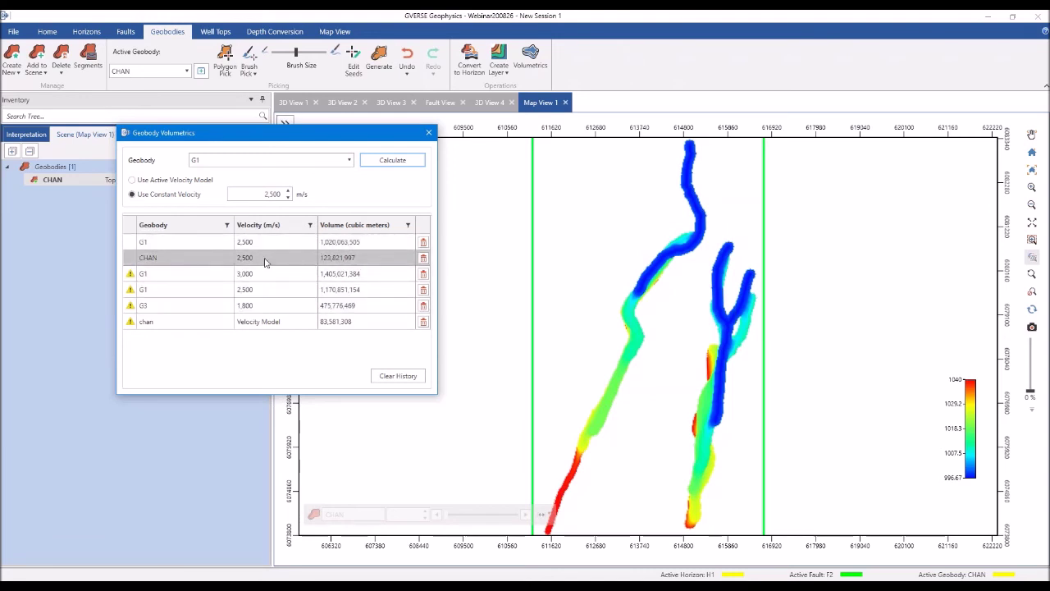
Recalculate G1's volume at a constant velocity of 3000 m/s and close the volumetrics
{"action": "left_click", "coordinate": [259, 195]}
{"action": "type", "text": "3,00"}
{"action": "type", "text": "0"}
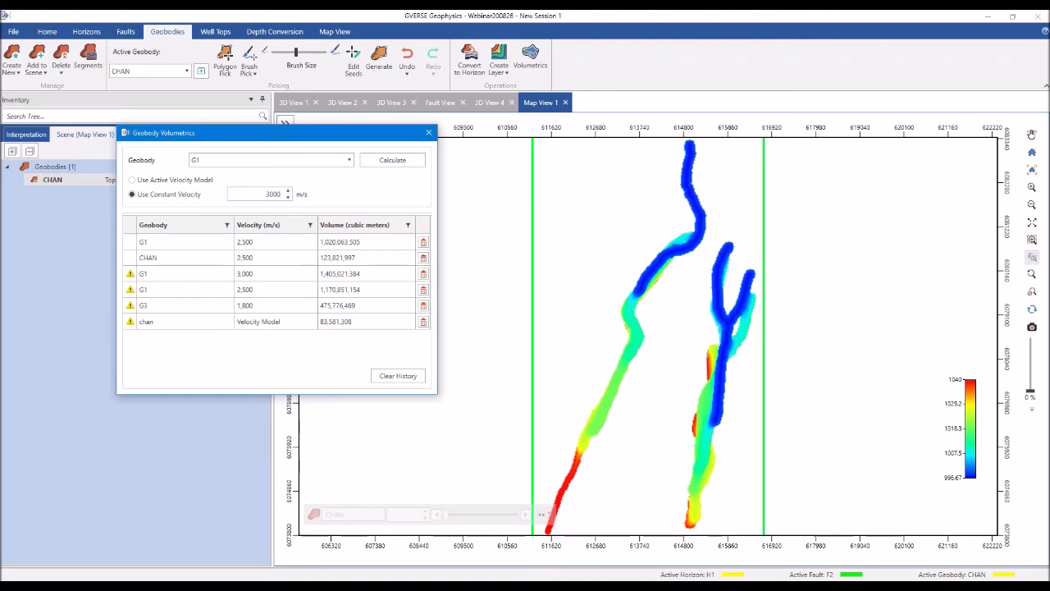
{"action": "left_click", "coordinate": [392, 160]}
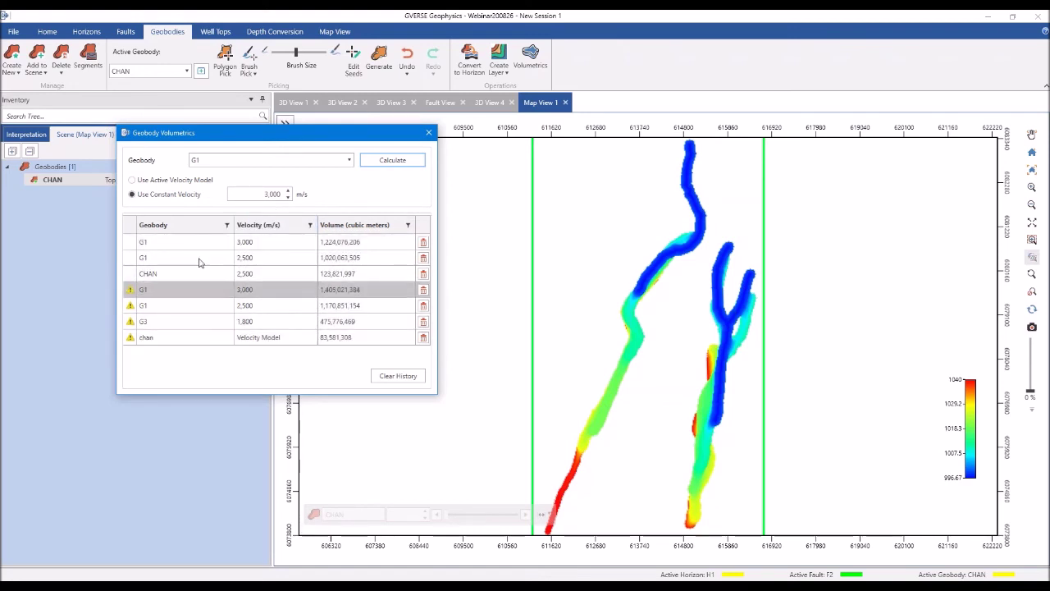
{"action": "mouse_move", "coordinate": [129, 297]}
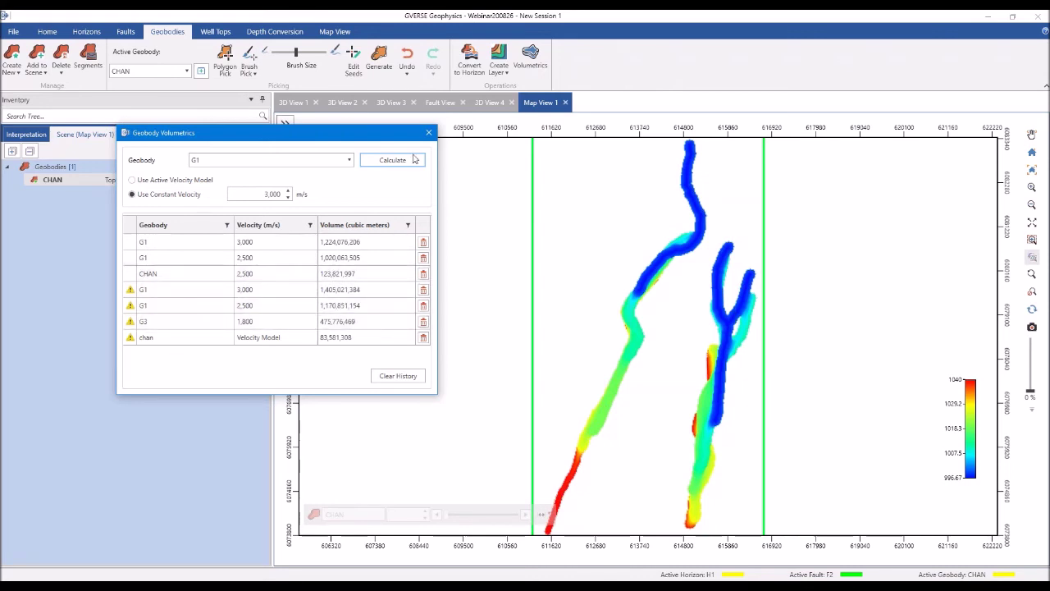
{"action": "left_click", "coordinate": [426, 134]}
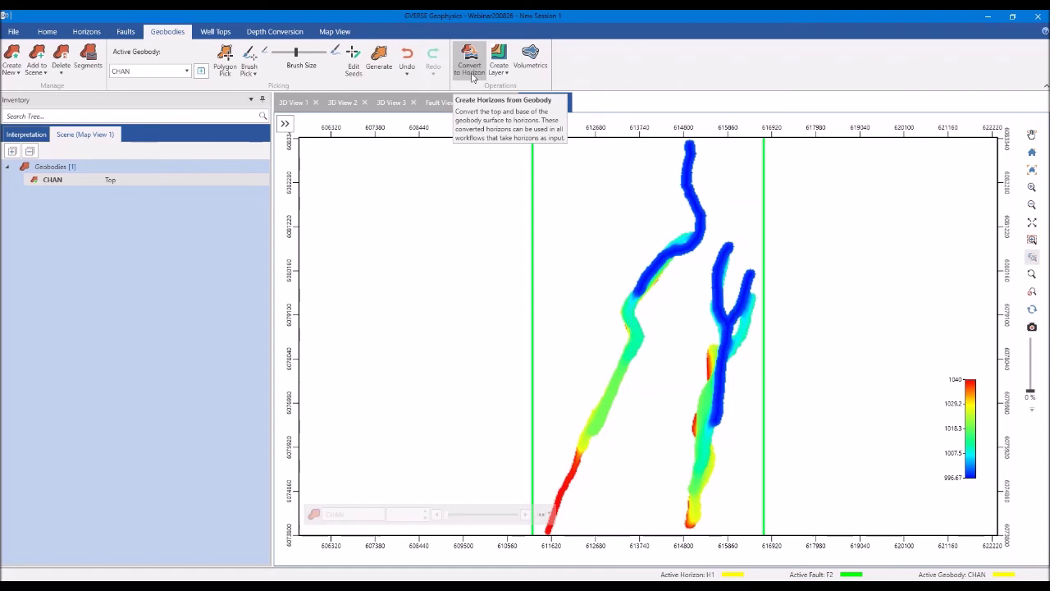
Convert CHAN's top and base surfaces to horizons CHAN_top and CHAN_base, and add both to 3D View 4
{"action": "left_click", "coordinate": [471, 74]}
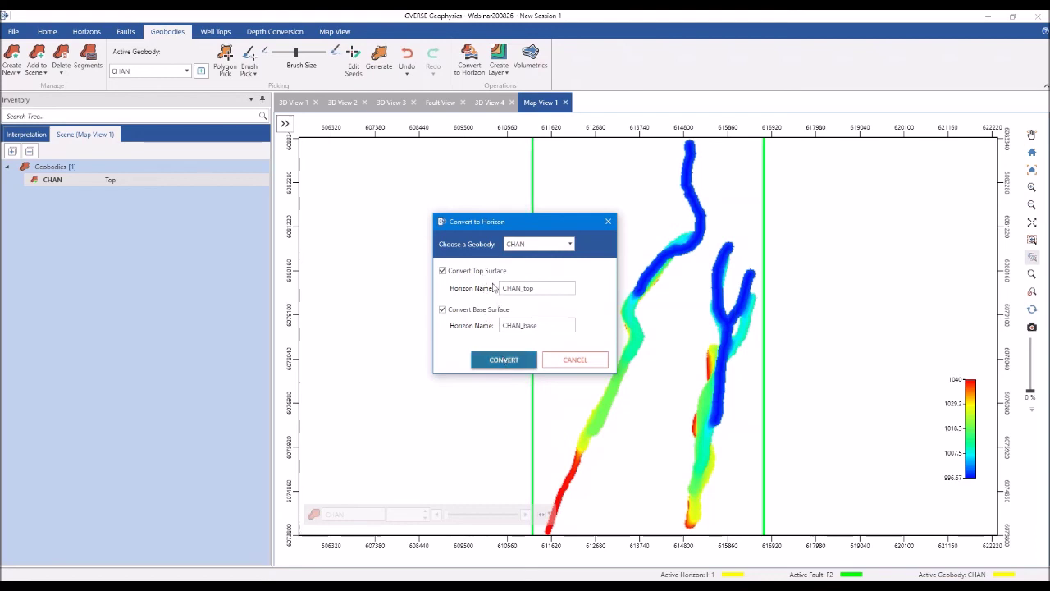
{"action": "left_click", "coordinate": [489, 102]}
{"action": "double_click", "coordinate": [45, 312]}
{"action": "left_click", "coordinate": [211, 469]}
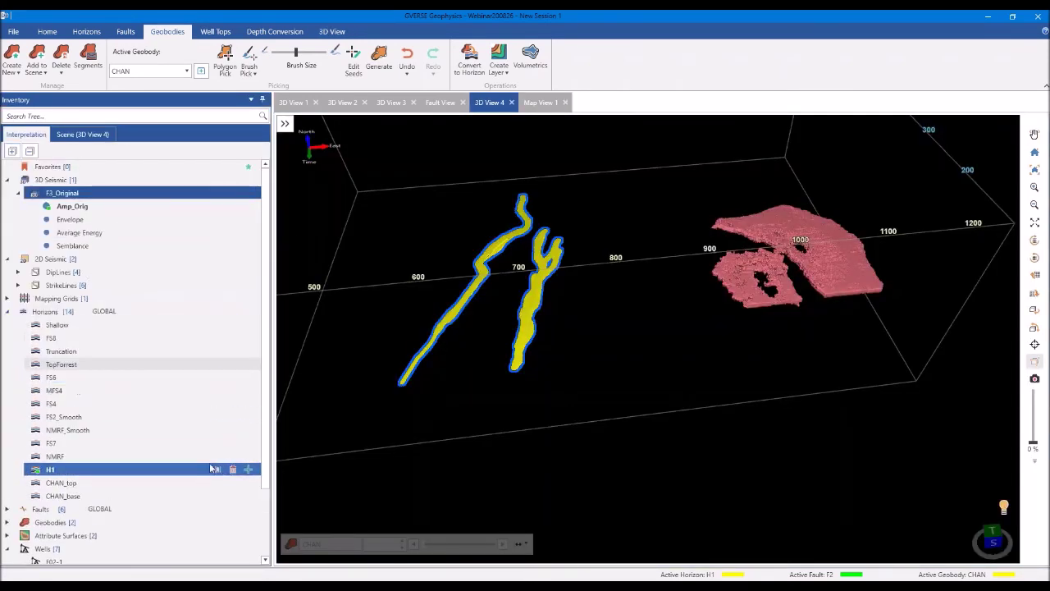
{"action": "left_click", "coordinate": [237, 483]}
{"action": "left_click", "coordinate": [248, 483]}
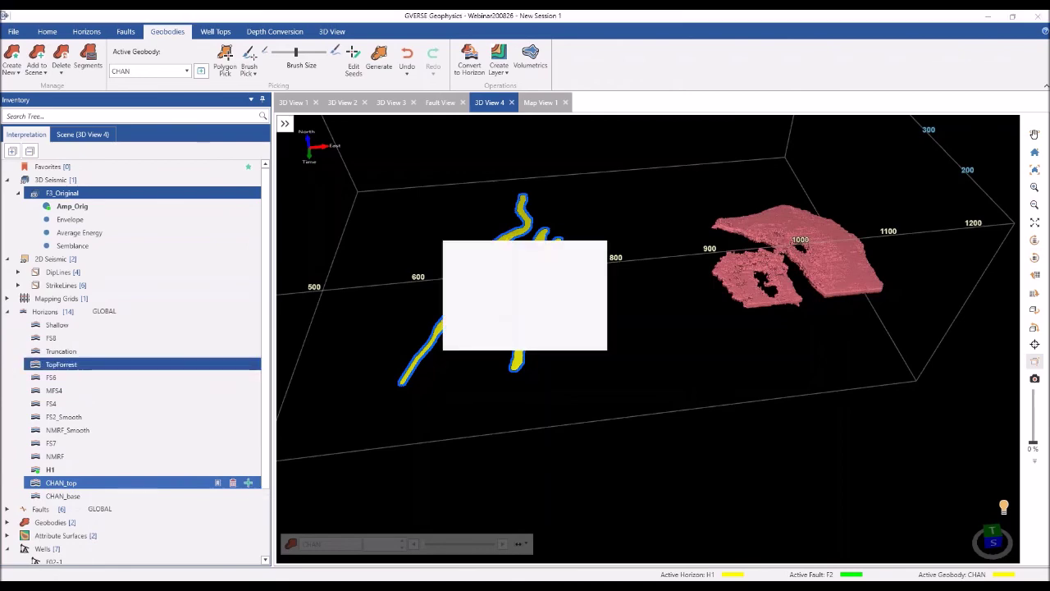
{"action": "left_click", "coordinate": [249, 497]}
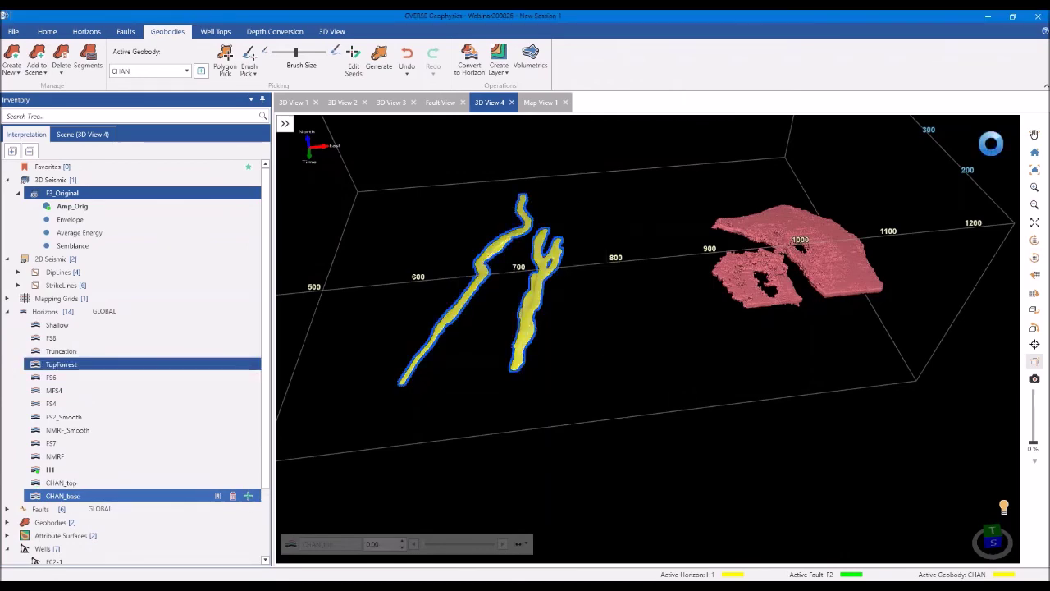
Hide the CHAN geobody and the CHAN_base horizon in 3D View 4 to inspect CHAN_top alone
{"action": "mouse_move", "coordinate": [445, 400]}
{"action": "left_mouse_down"}
{"action": "mouse_move", "coordinate": [436, 404]}
{"action": "mouse_move", "coordinate": [447, 412]}
{"action": "left_mouse_up"}
{"action": "left_click", "coordinate": [82, 133]}
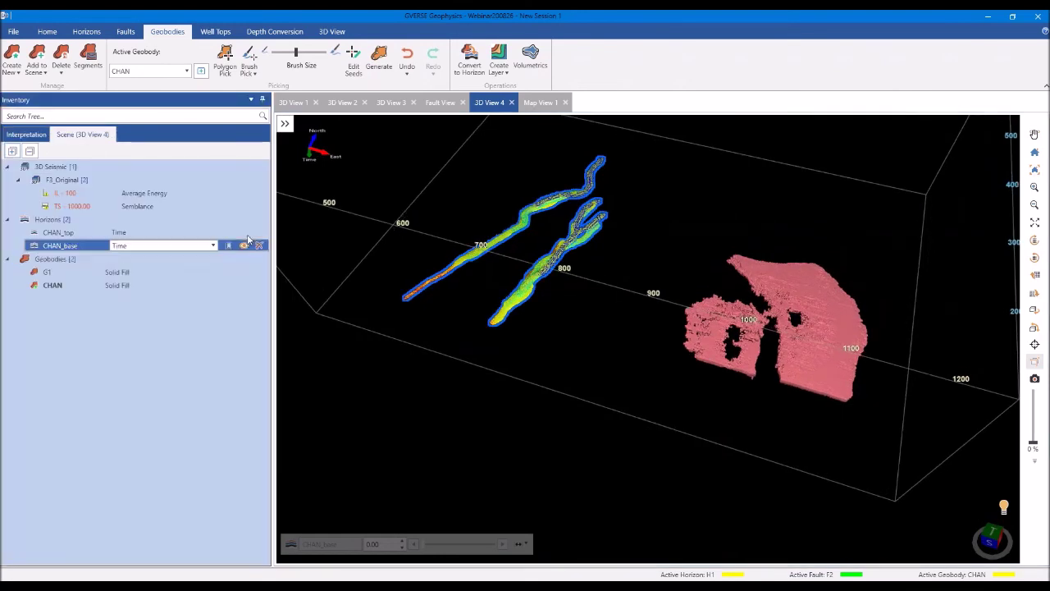
{"action": "mouse_move", "coordinate": [244, 280]}
{"action": "left_click", "coordinate": [243, 288]}
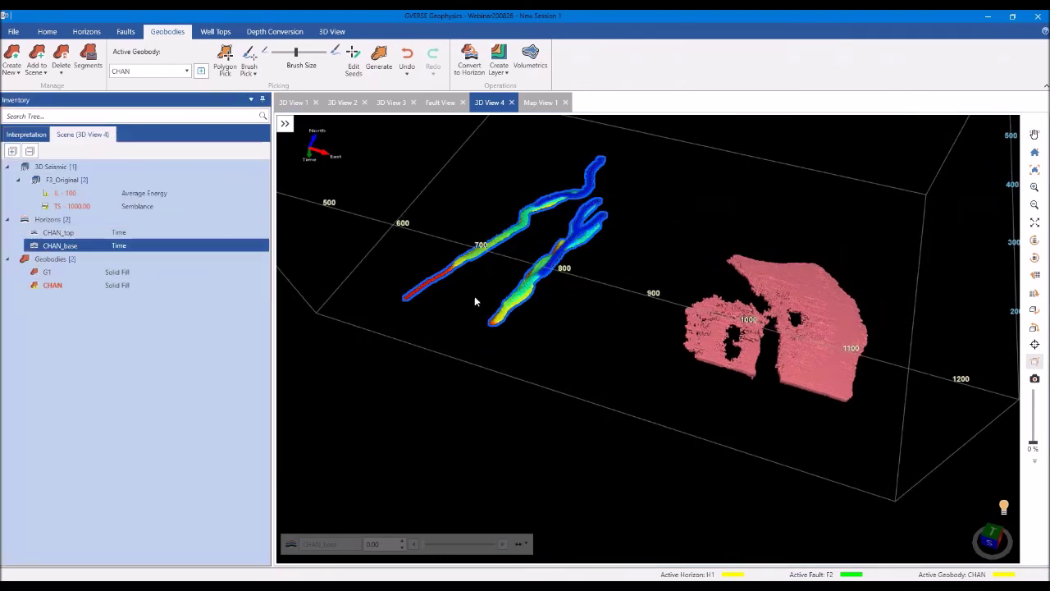
{"action": "scroll", "coordinate": [475, 298], "scroll_direction": "up", "scroll_amount": 3}
{"action": "left_click_drag", "start_coordinate": [497, 305], "coordinate": [659, 396]}
{"action": "left_click", "coordinate": [245, 247]}
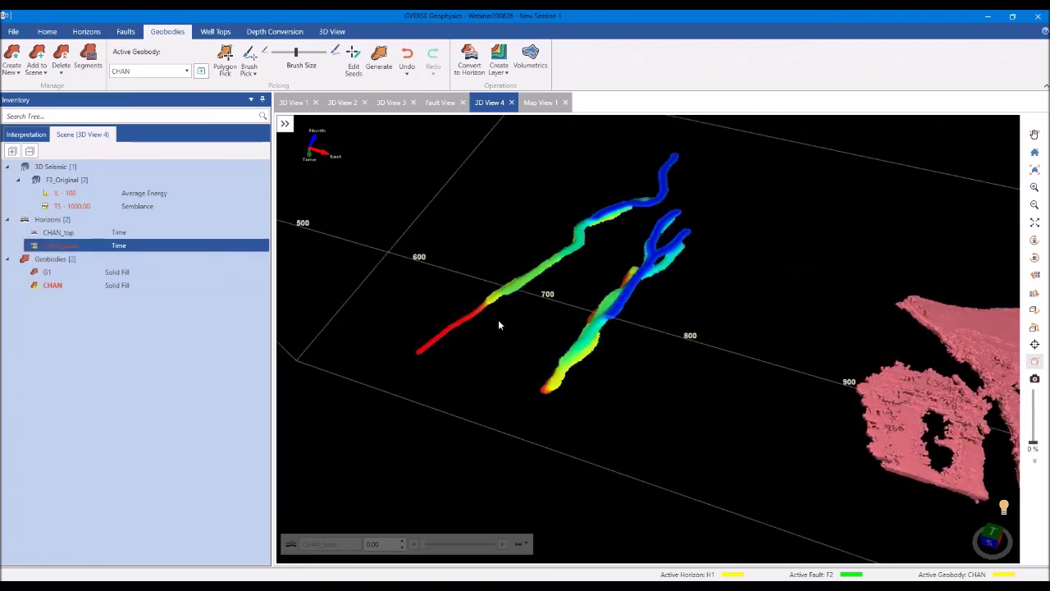
{"action": "mouse_move", "coordinate": [498, 314]}
{"action": "left_mouse_down"}
{"action": "mouse_move", "coordinate": [506, 292]}
{"action": "mouse_move", "coordinate": [511, 321]}
{"action": "left_mouse_up"}
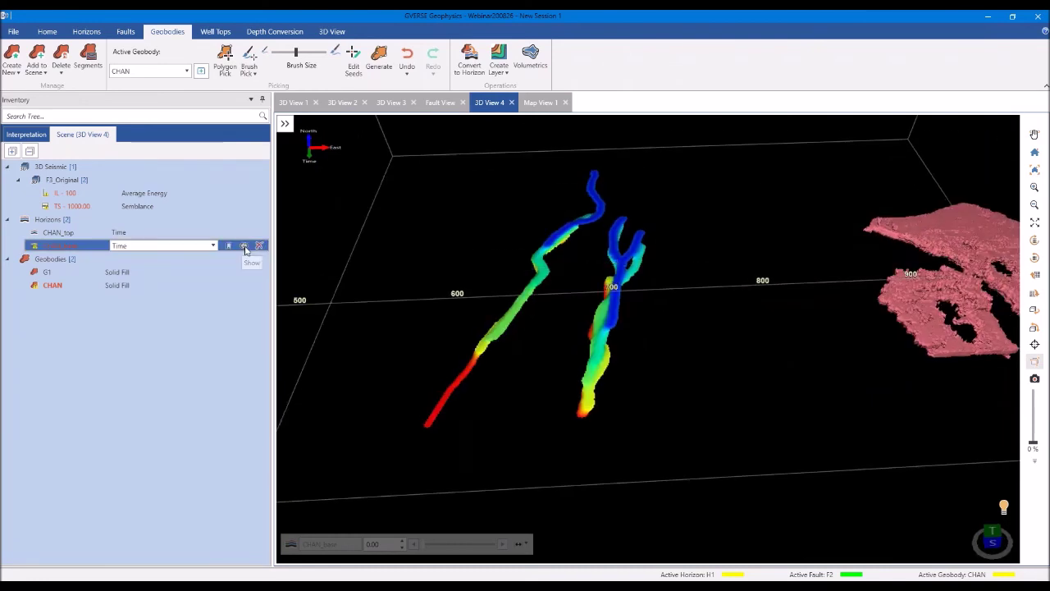
Show the CHAN_base horizon and hide CHAN_top to inspect the base of the channels
{"action": "left_click", "coordinate": [246, 245]}
{"action": "left_click", "coordinate": [246, 232]}
{"action": "left_click_drag", "start_coordinate": [436, 351], "coordinate": [531, 306]}
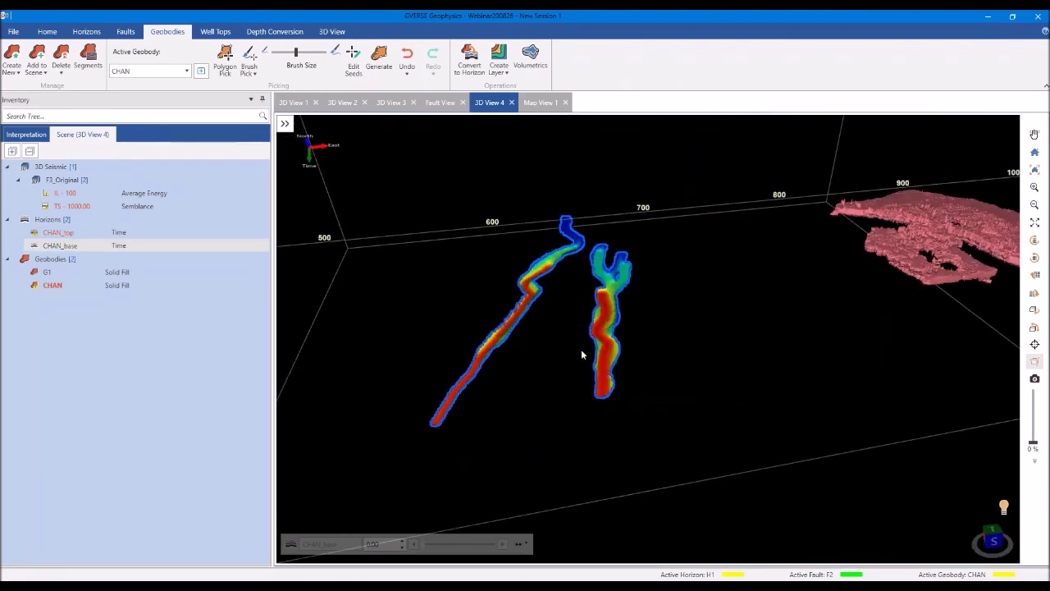
{"action": "scroll", "coordinate": [597, 349], "scroll_direction": "up", "scroll_amount": 3}
{"action": "left_click_drag", "start_coordinate": [612, 332], "coordinate": [616, 331]}
{"action": "scroll", "coordinate": [616, 331], "scroll_direction": "down", "scroll_amount": 6}
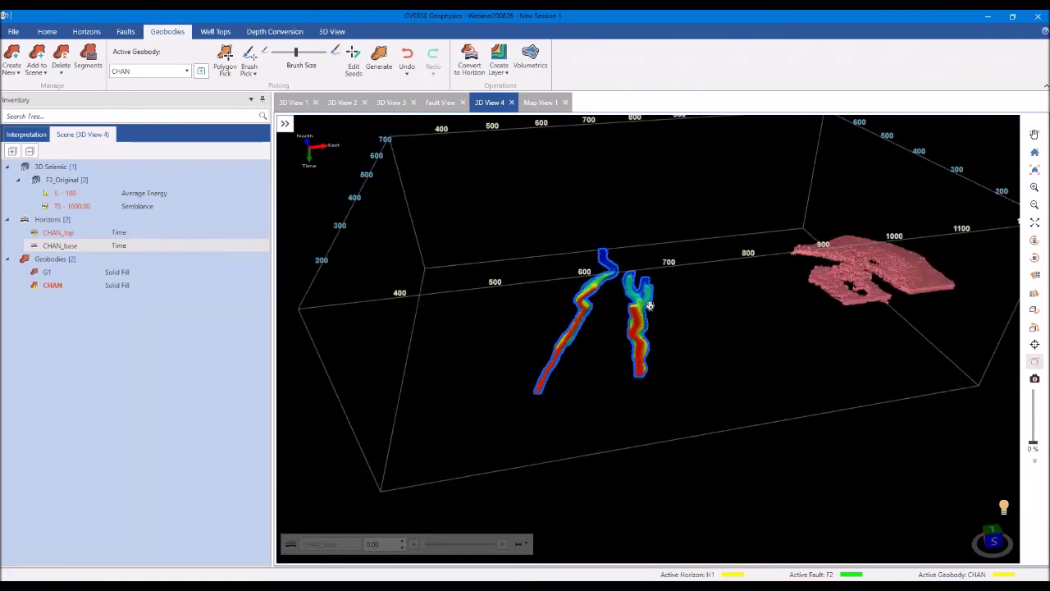
{"action": "scroll", "coordinate": [649, 326], "scroll_direction": "down", "scroll_amount": 3}
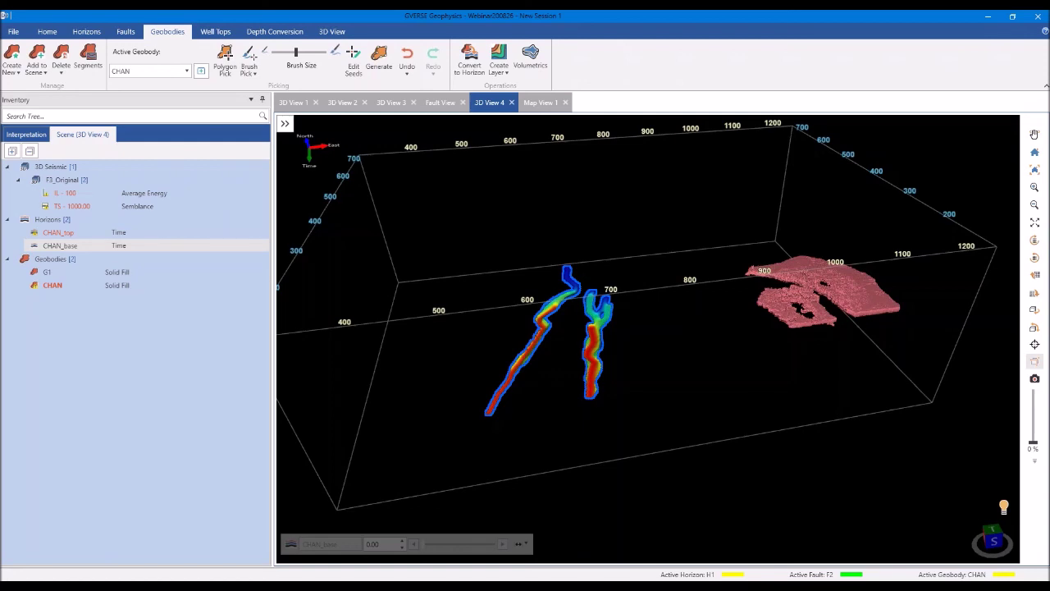
Examine the static shift, phase shift and gain settings in the 2D Shifts Table, and close it
{"action": "left_click", "coordinate": [46, 31]}
{"action": "left_click", "coordinate": [489, 54]}
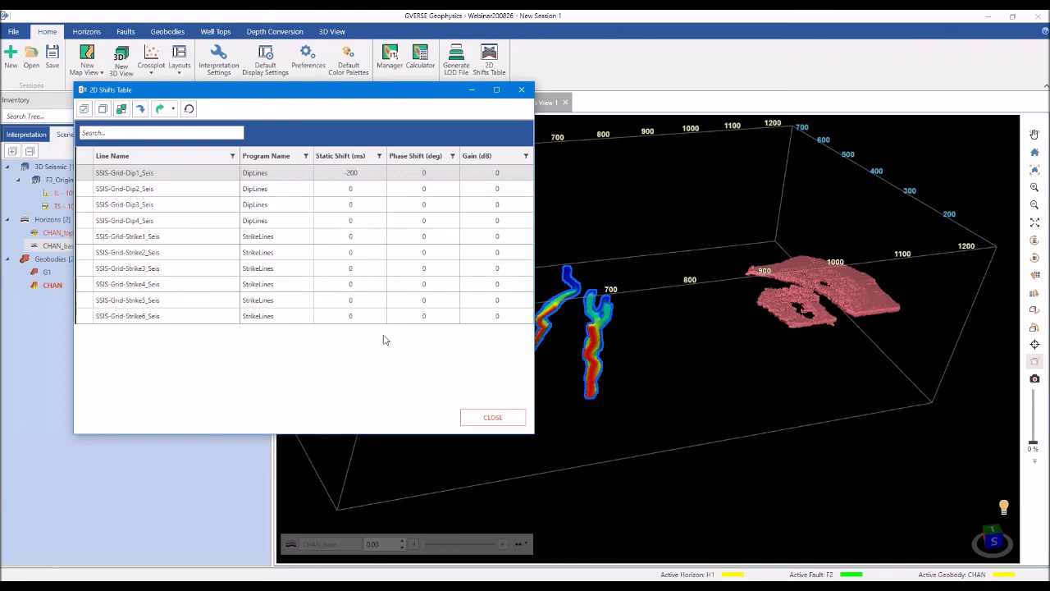
{"action": "left_click", "coordinate": [465, 416]}
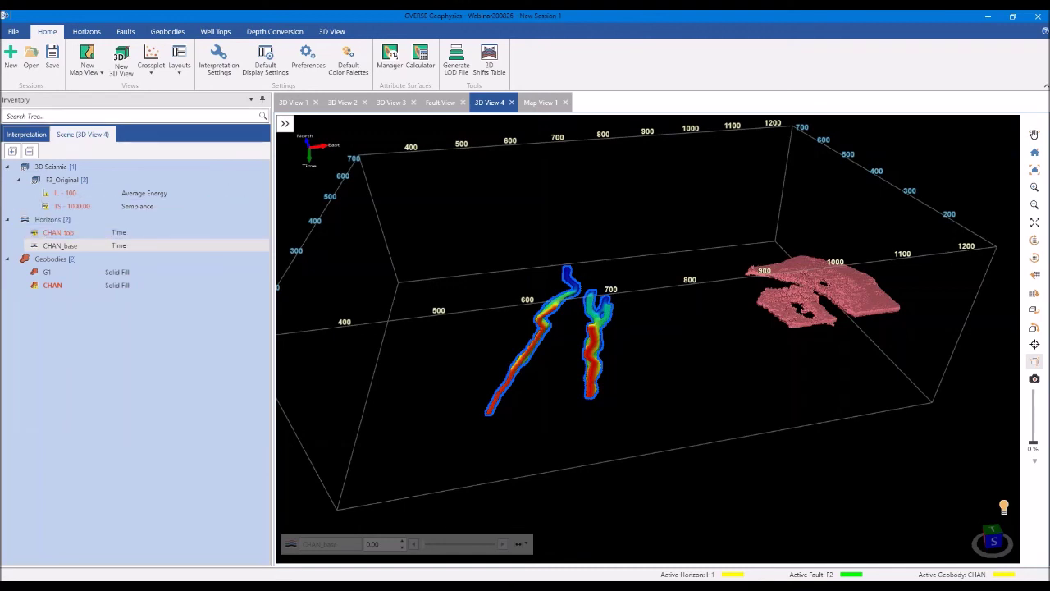
{"action": "left_click", "coordinate": [152, 70]}
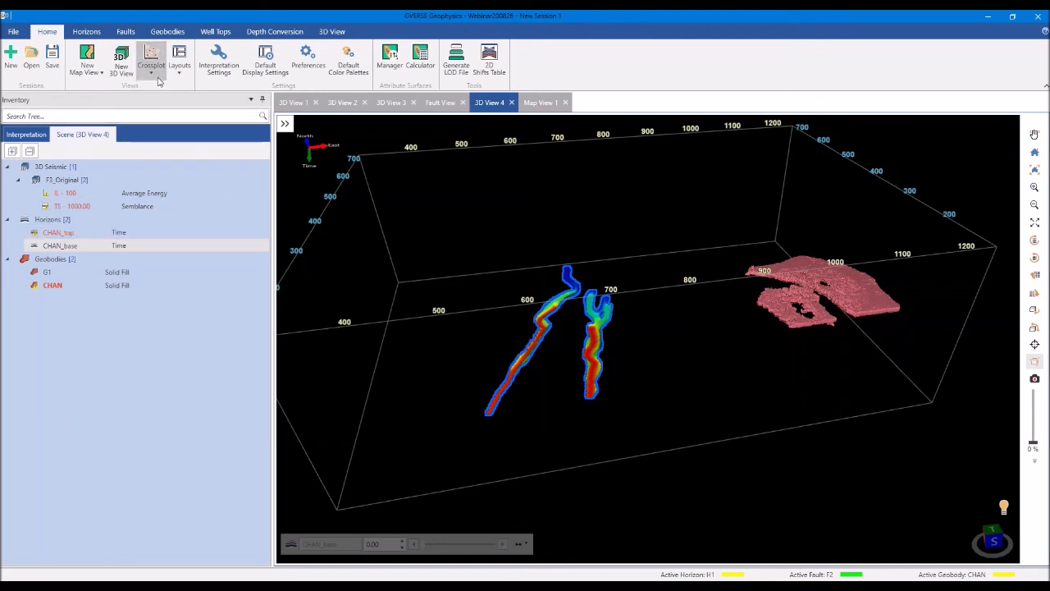
Look through the available horizon operations, including the Horizon To Surface options
{"action": "left_click", "coordinate": [89, 31]}
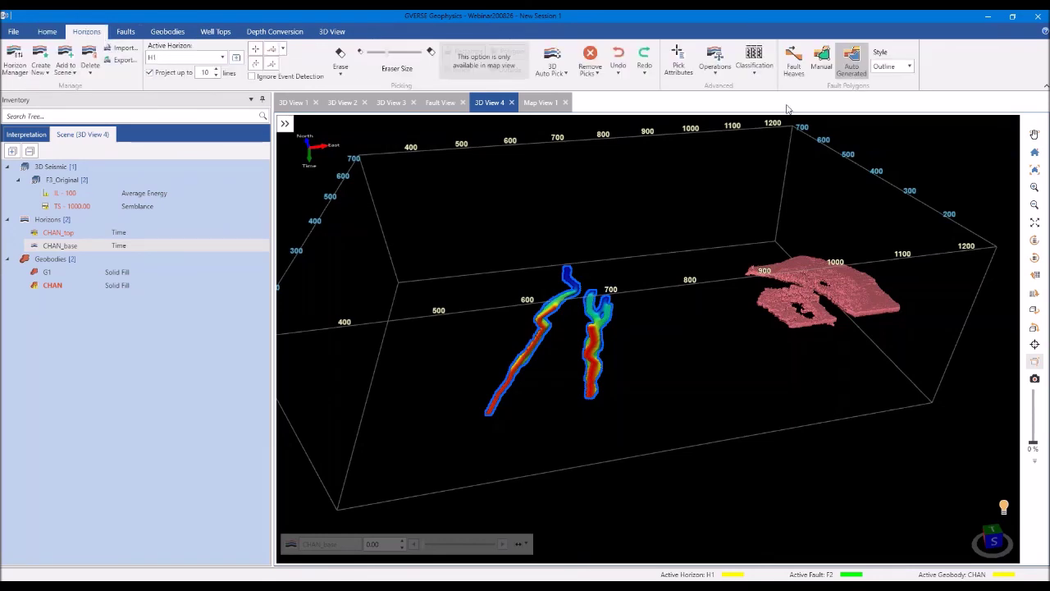
{"action": "left_click", "coordinate": [716, 66]}
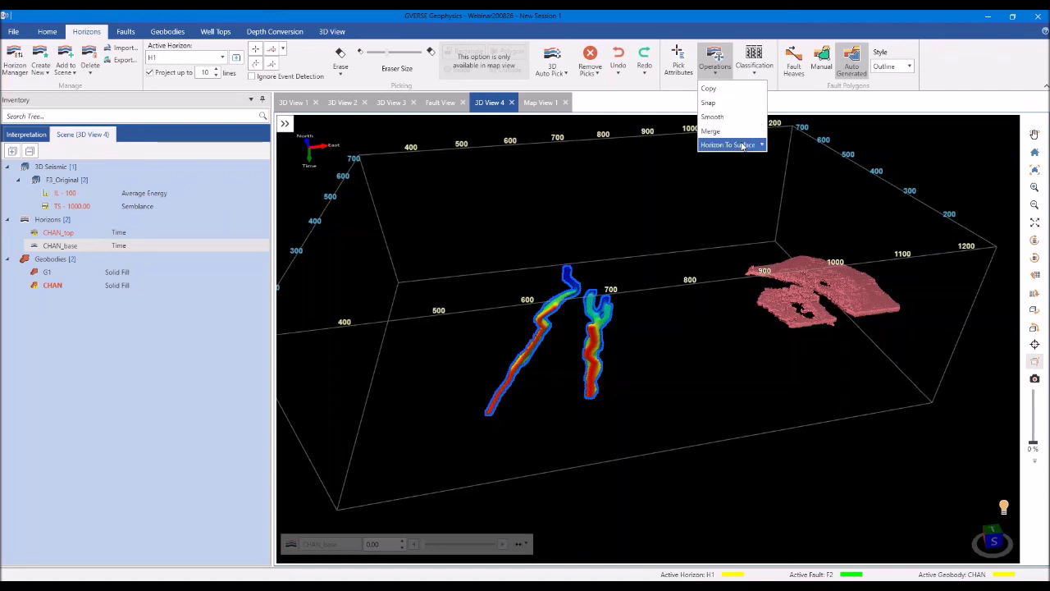
{"action": "mouse_move", "coordinate": [742, 146]}
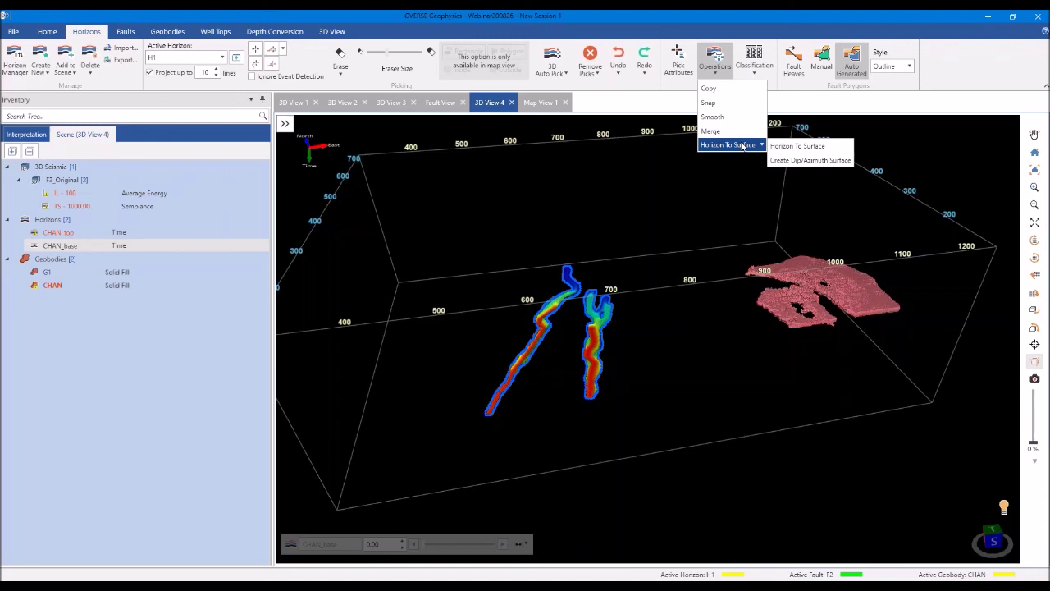
{"action": "left_click", "coordinate": [636, 16]}
Review the Facies Classification input, window, parameter and output settings for horizon H1, and close them without running it
{"action": "left_click", "coordinate": [749, 72]}
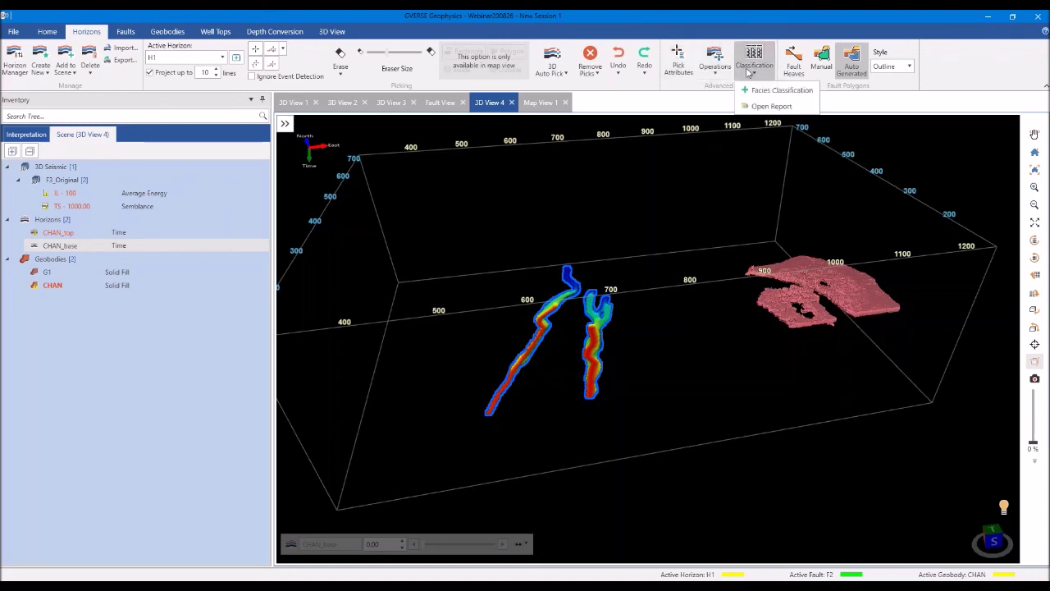
{"action": "left_click", "coordinate": [771, 90]}
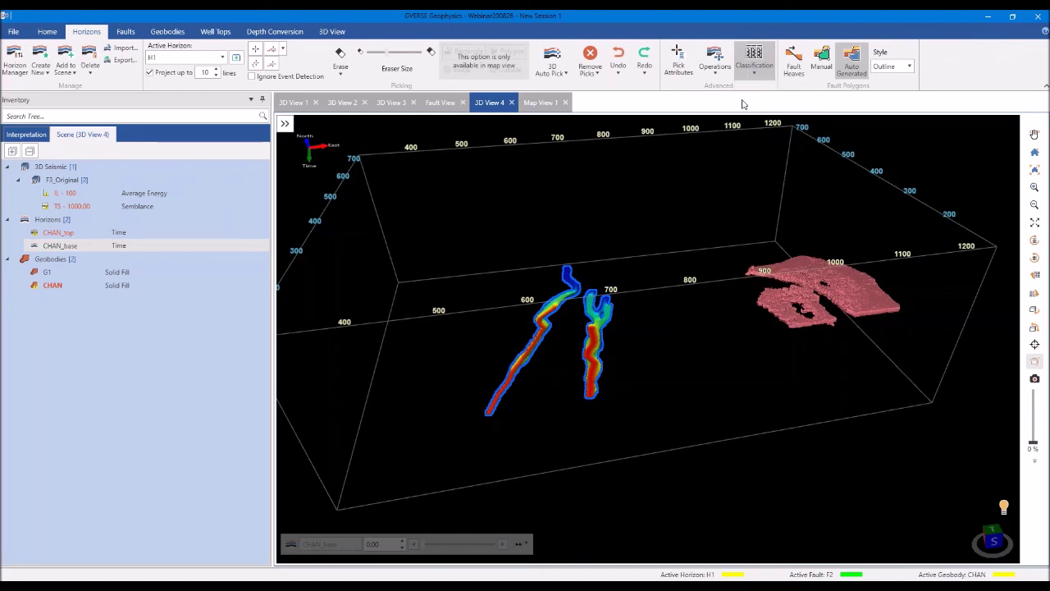
{"action": "left_click_drag", "start_coordinate": [197, 115], "coordinate": [274, 125]}
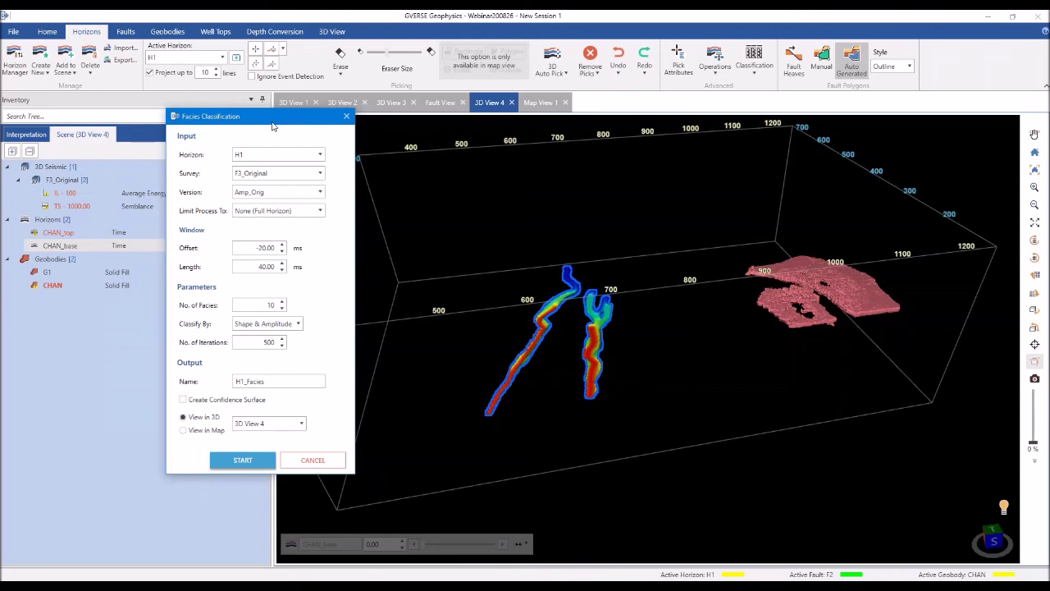
{"action": "left_click", "coordinate": [346, 118]}
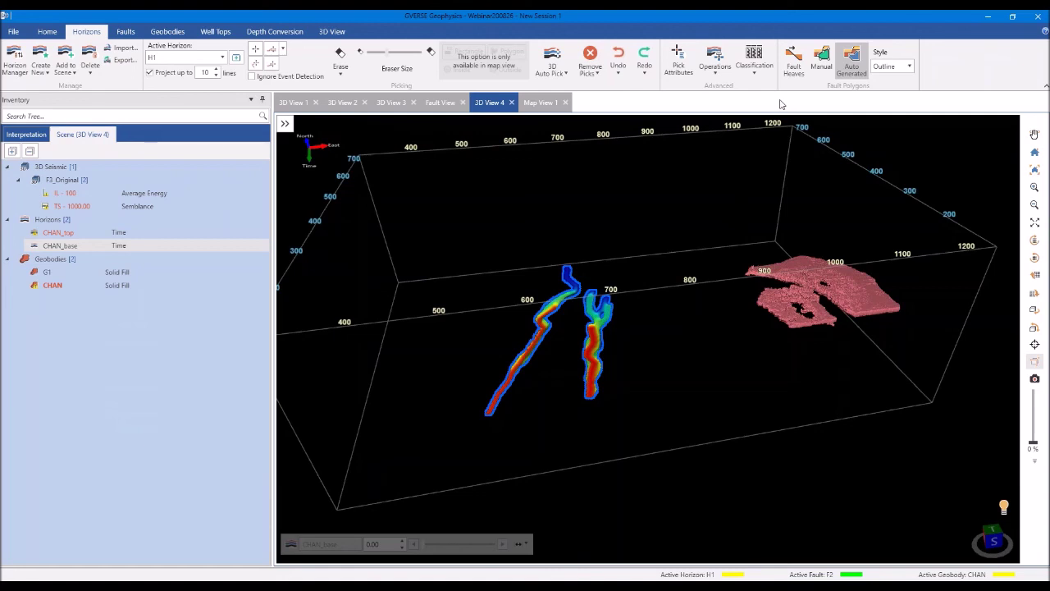
{"action": "left_click", "coordinate": [210, 32]}
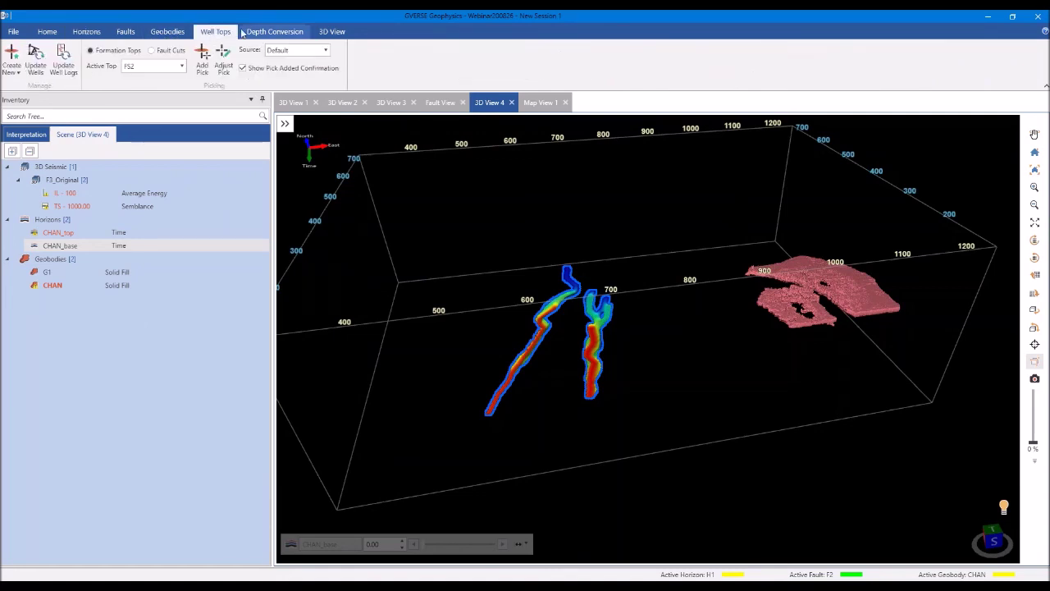
{"action": "left_click", "coordinate": [275, 32]}
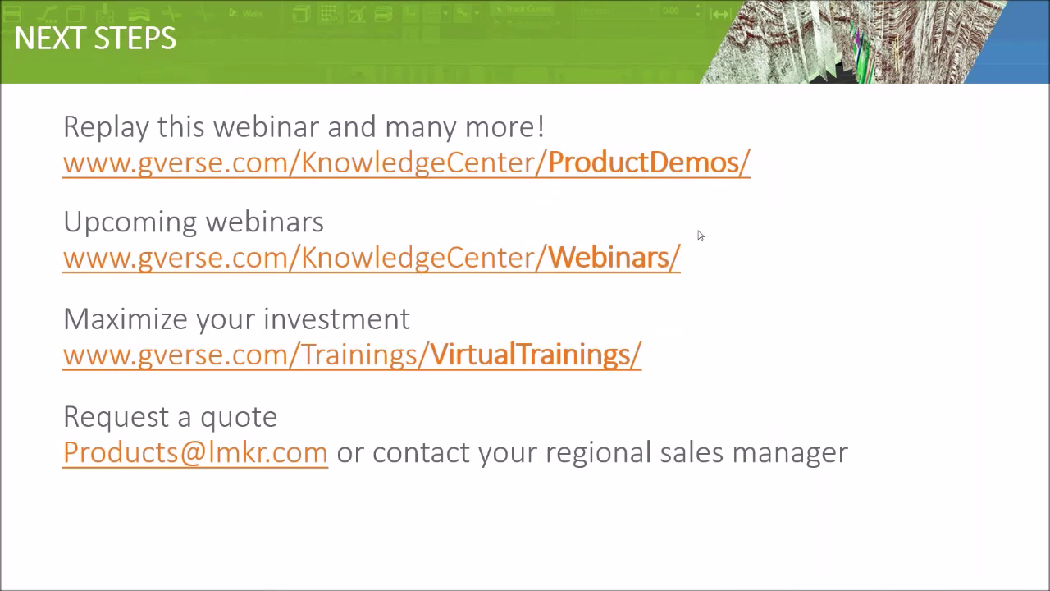
{"action": "key", "text": "Right"}
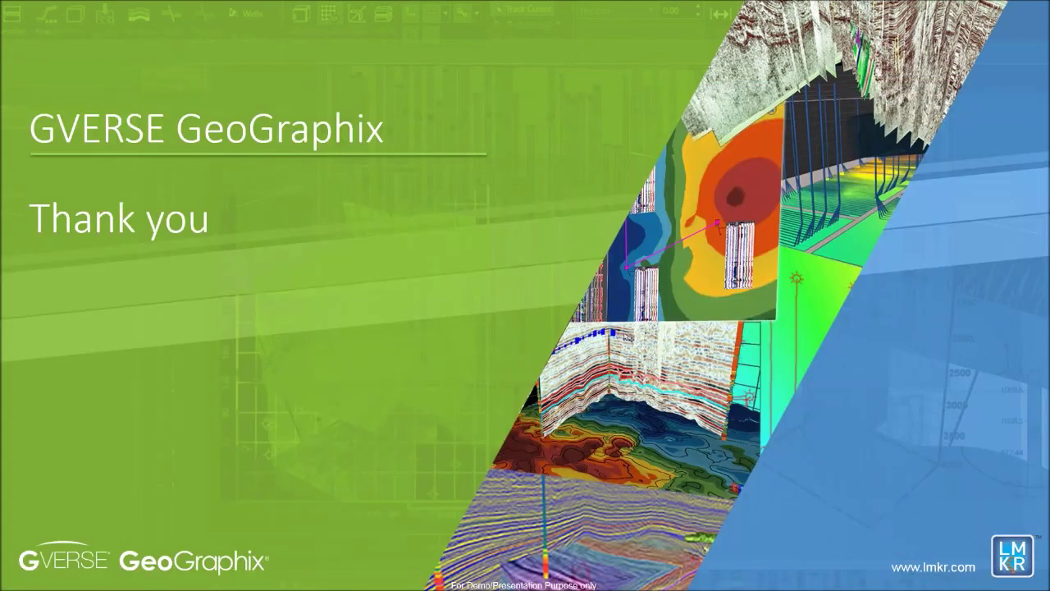